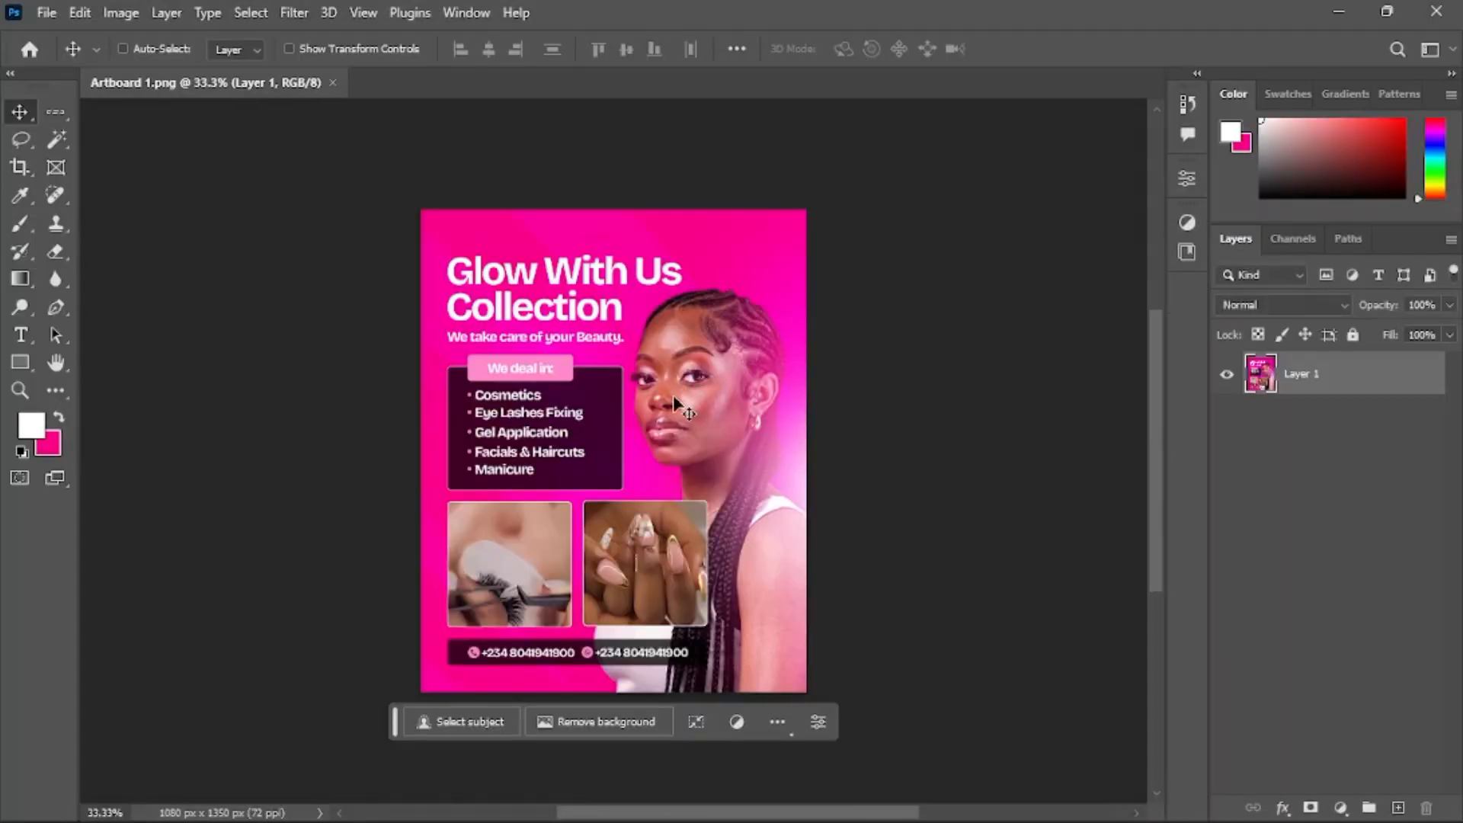
# Create a new 1080 x 1350 px, 72 ppi document with a transparent background
pyautogui.hscroll(1, 671, 397)
pyautogui.scroll(1, 628, 401)
pyautogui.scroll(1, 510, 263)
pyautogui.scroll(3, 511, 264)
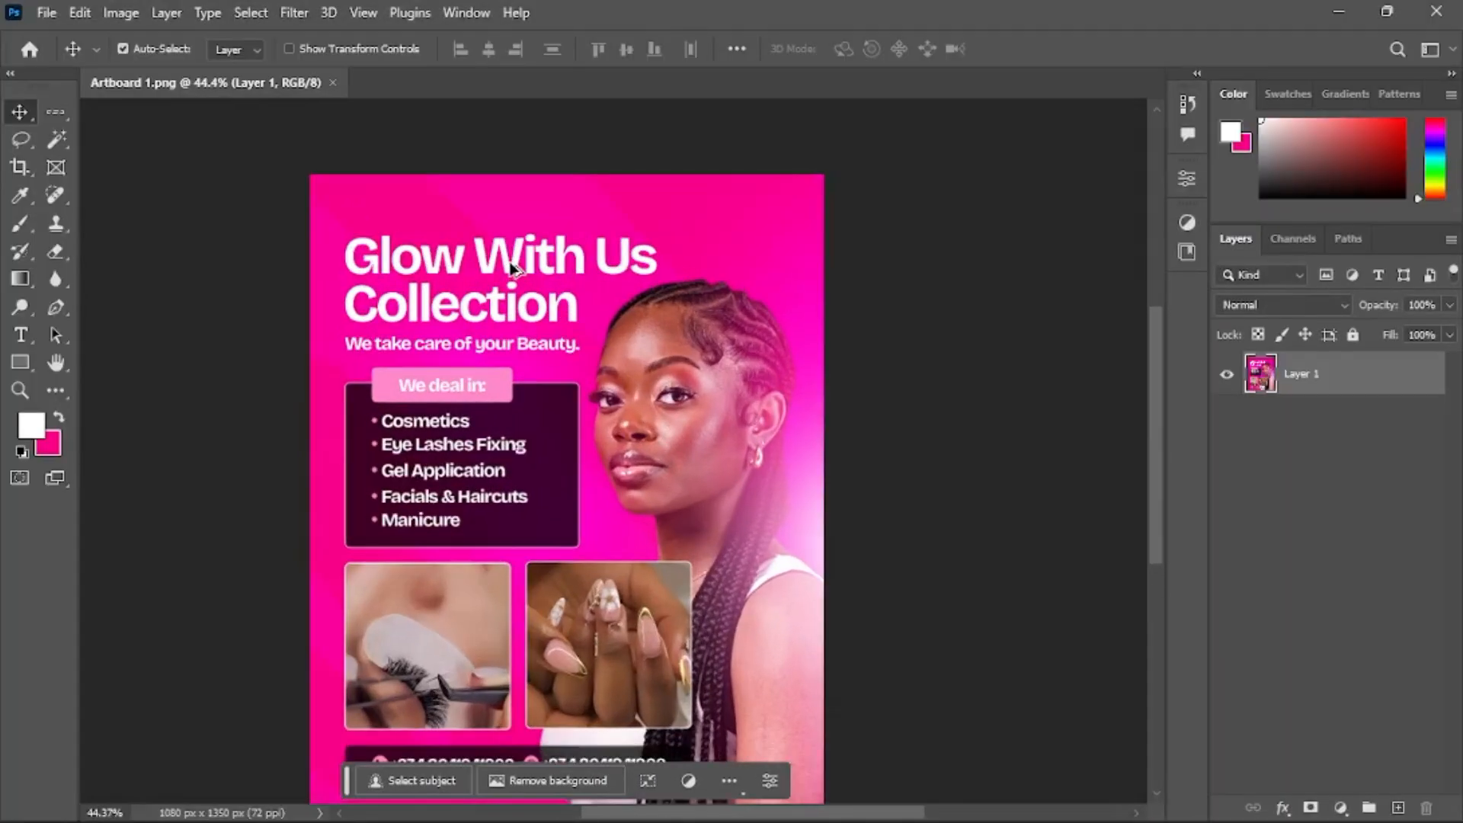
pyautogui.scroll(-1, 640, 262)
pyautogui.scroll(-1, 640, 261)
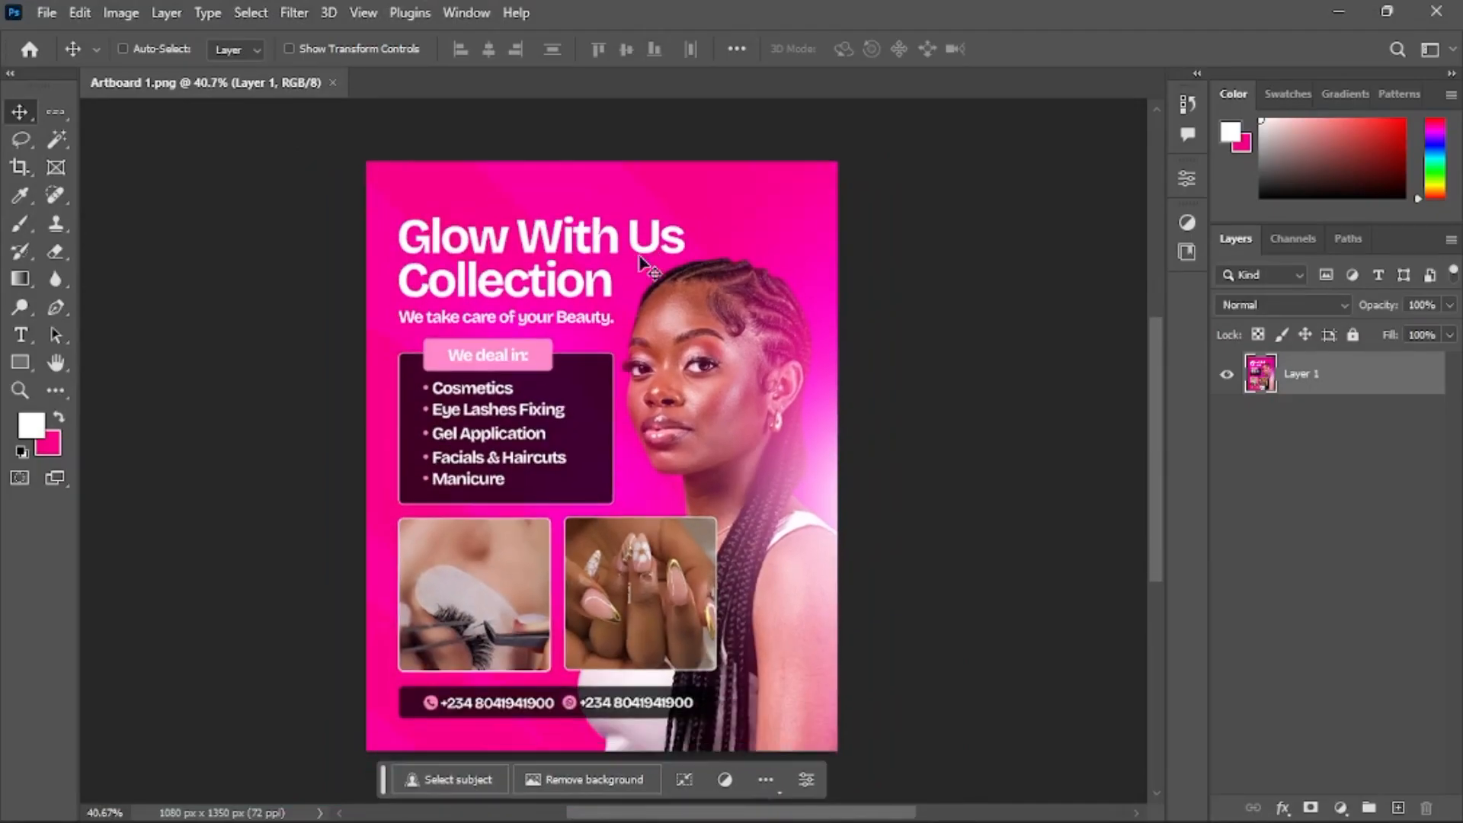
pyautogui.hscroll(1, 793, 275)
pyautogui.click(47, 14)
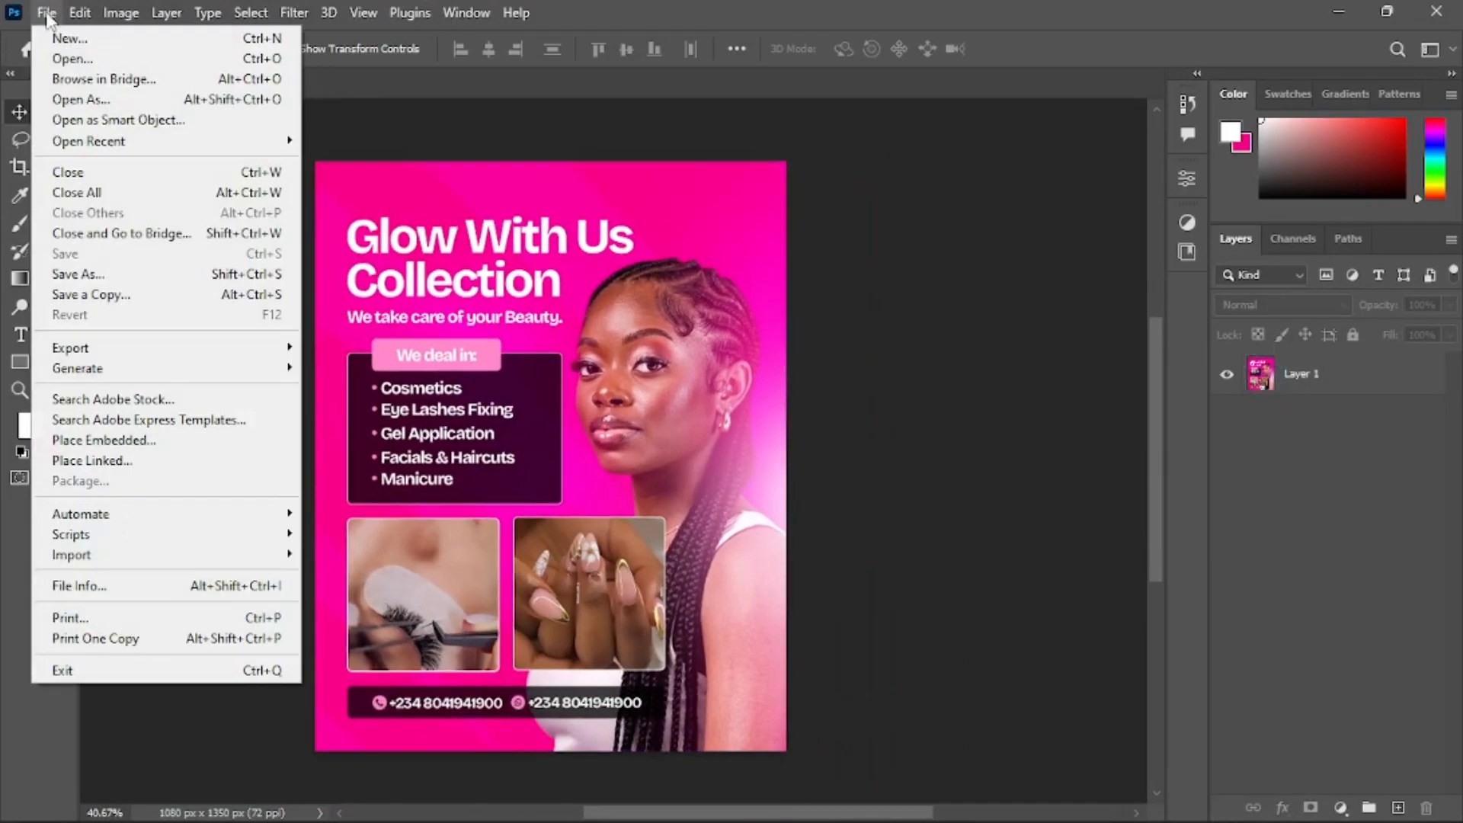
pyautogui.click(71, 40)
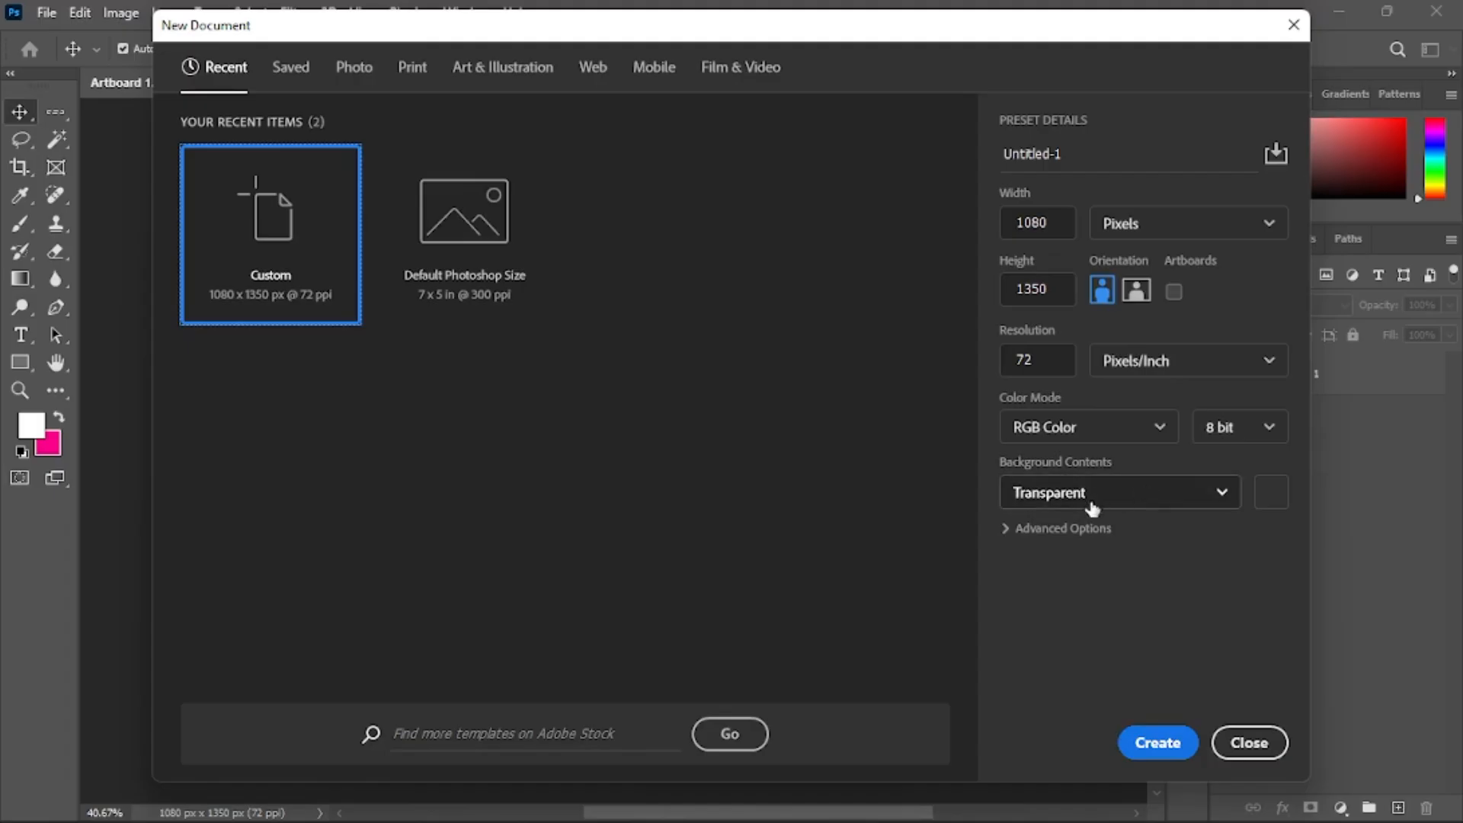
pyautogui.click(1160, 743)
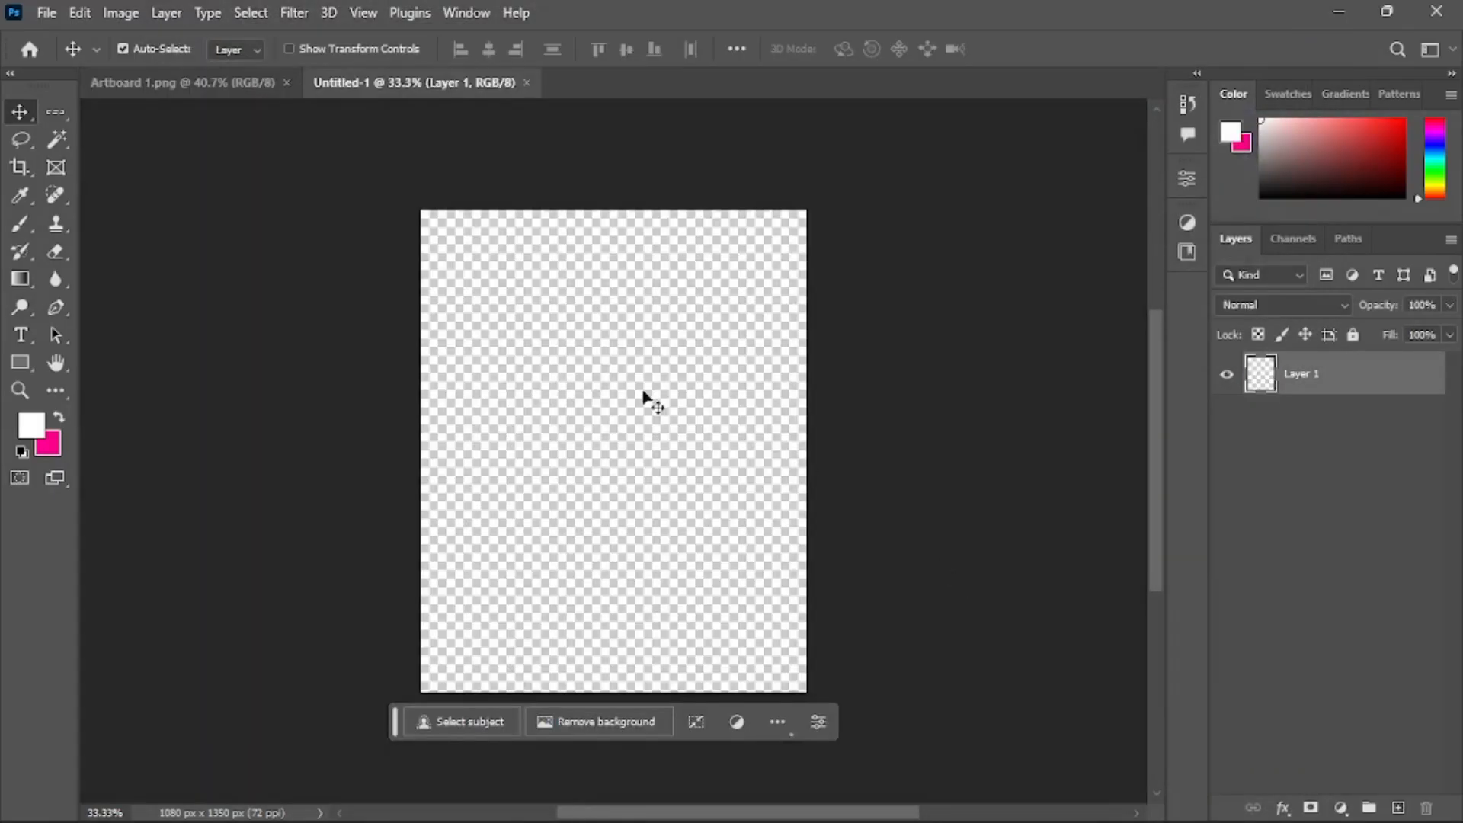
# Place the Artboard 1 flyer image as an embedded layer in the new document
pyautogui.click(46, 14)
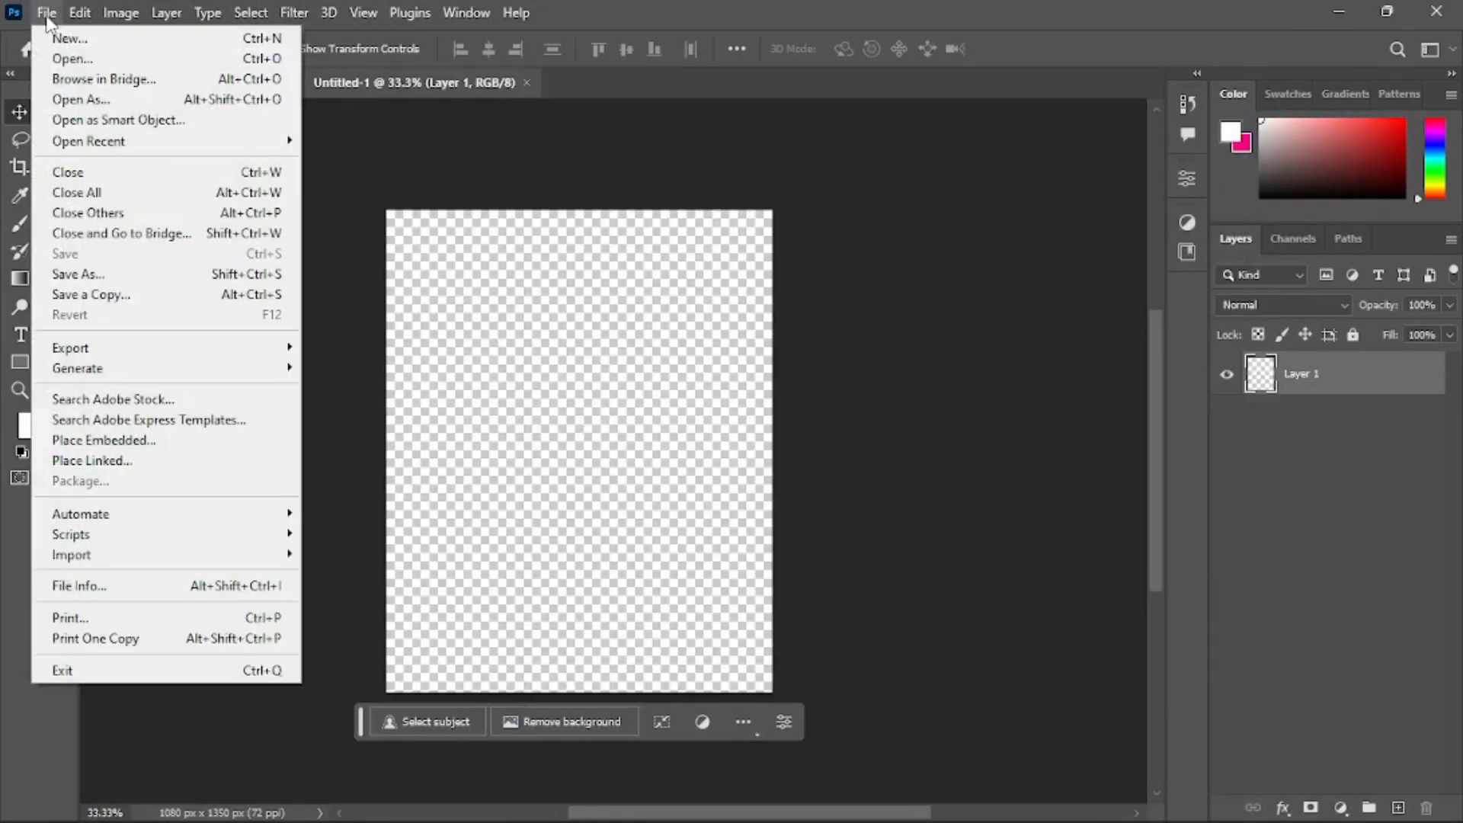
pyautogui.click(213, 440)
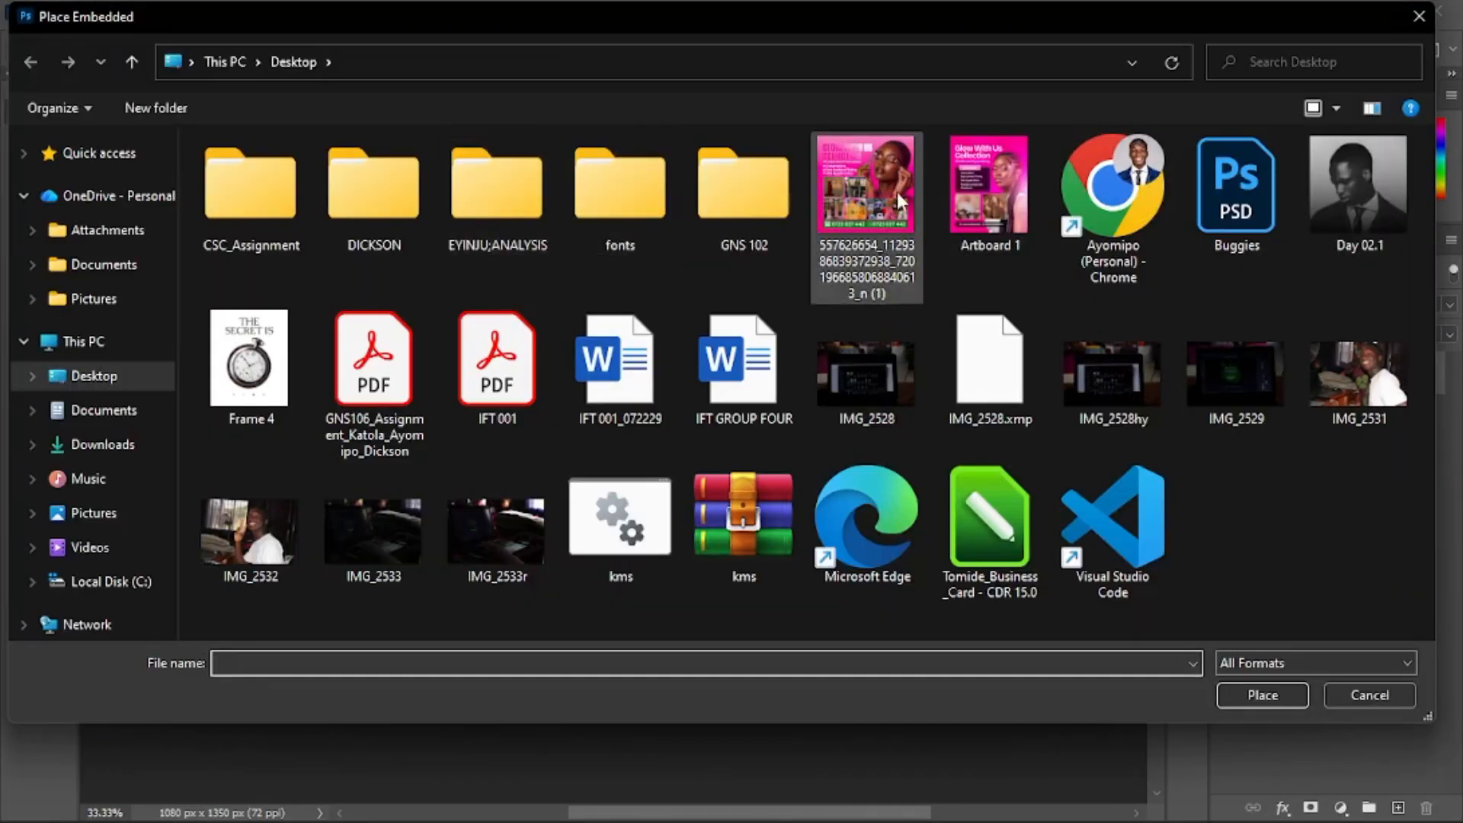
pyautogui.doubleClick(949, 197)
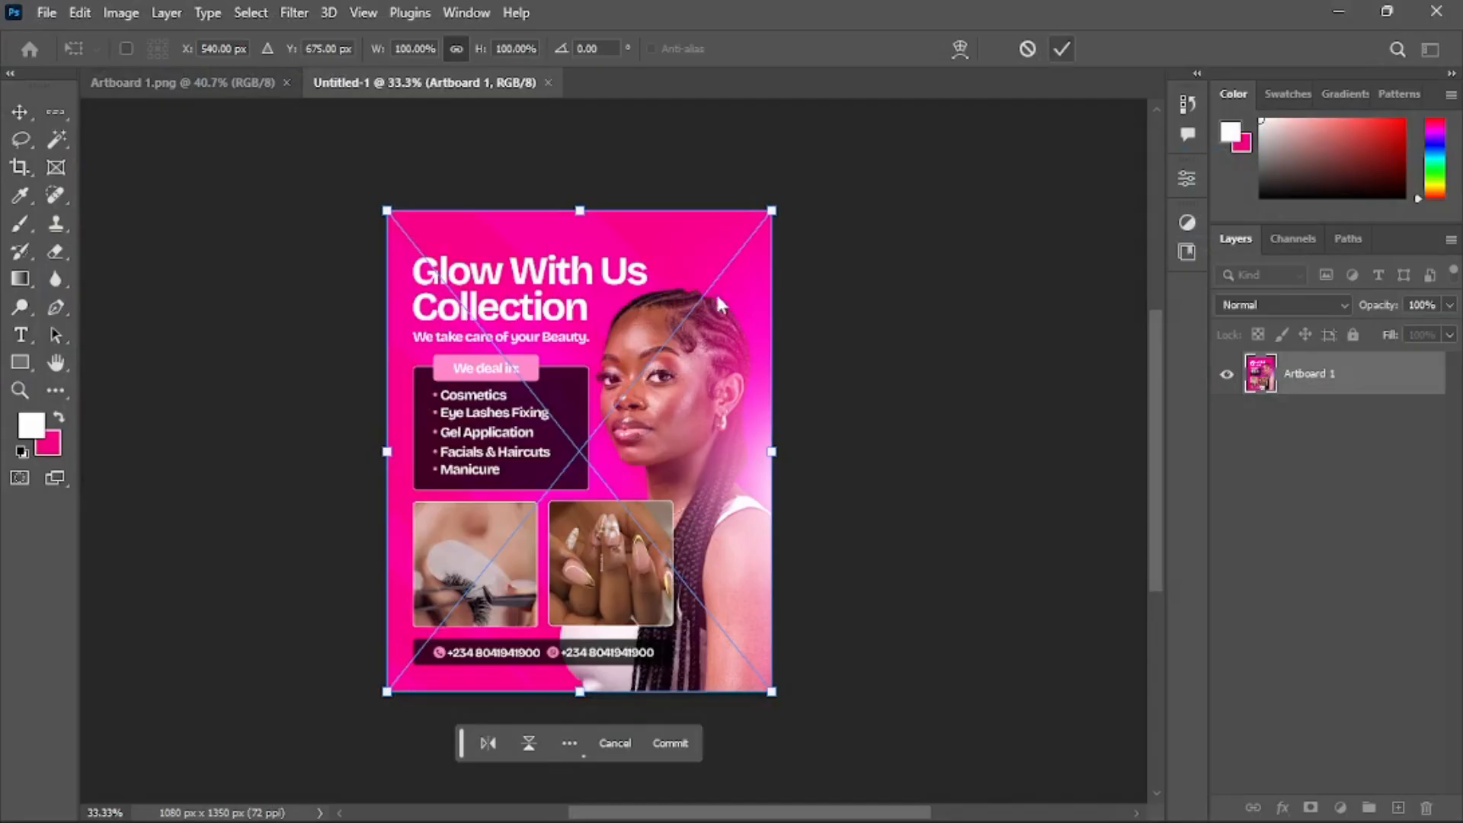
pyautogui.scroll(2, 544, 295)
pyautogui.scroll(-1, 543, 297)
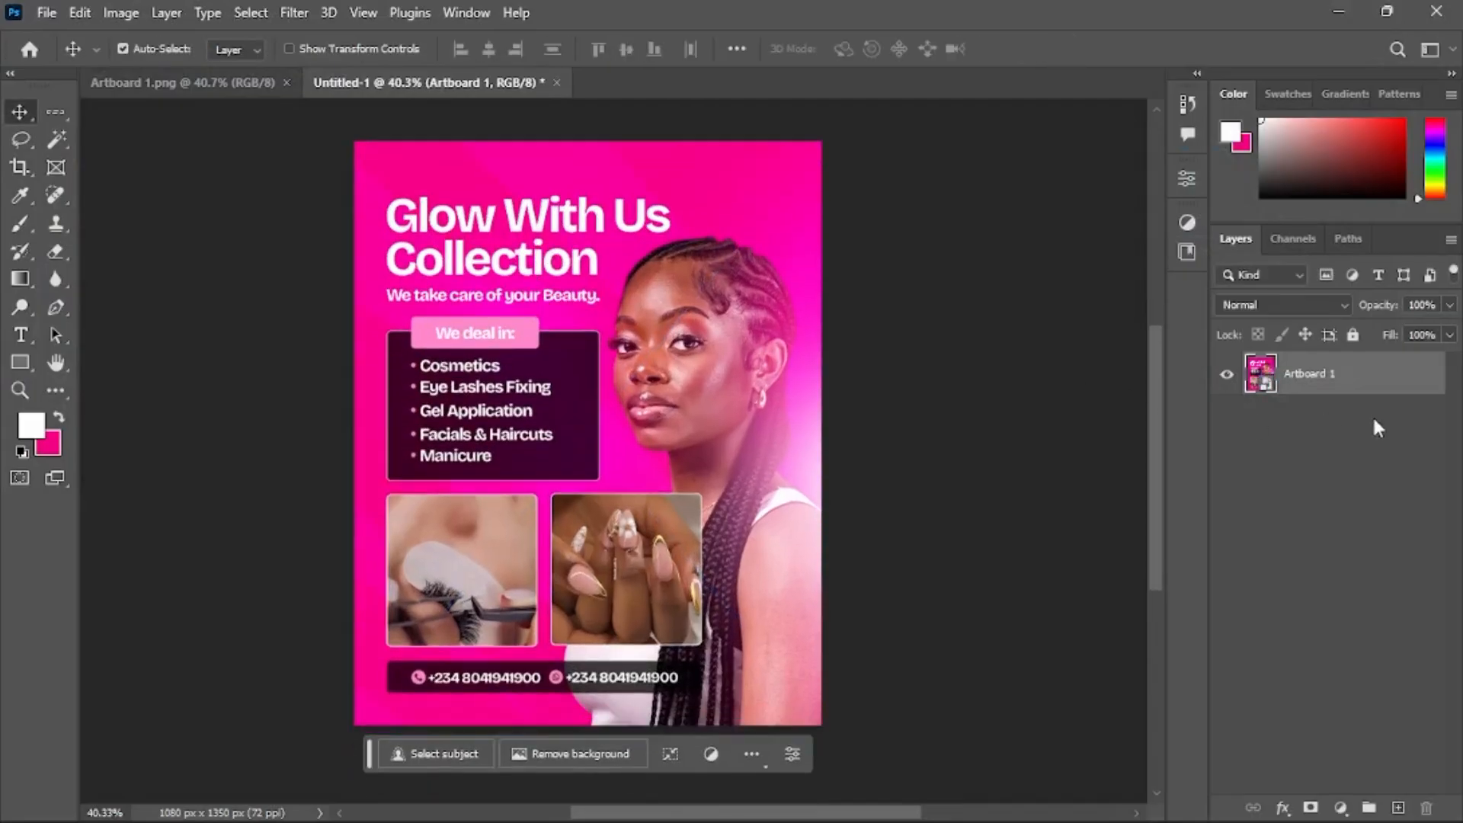
# Add a Solid Color fill layer and position it beneath the Artboard 1 layer
pyautogui.click(1341, 810)
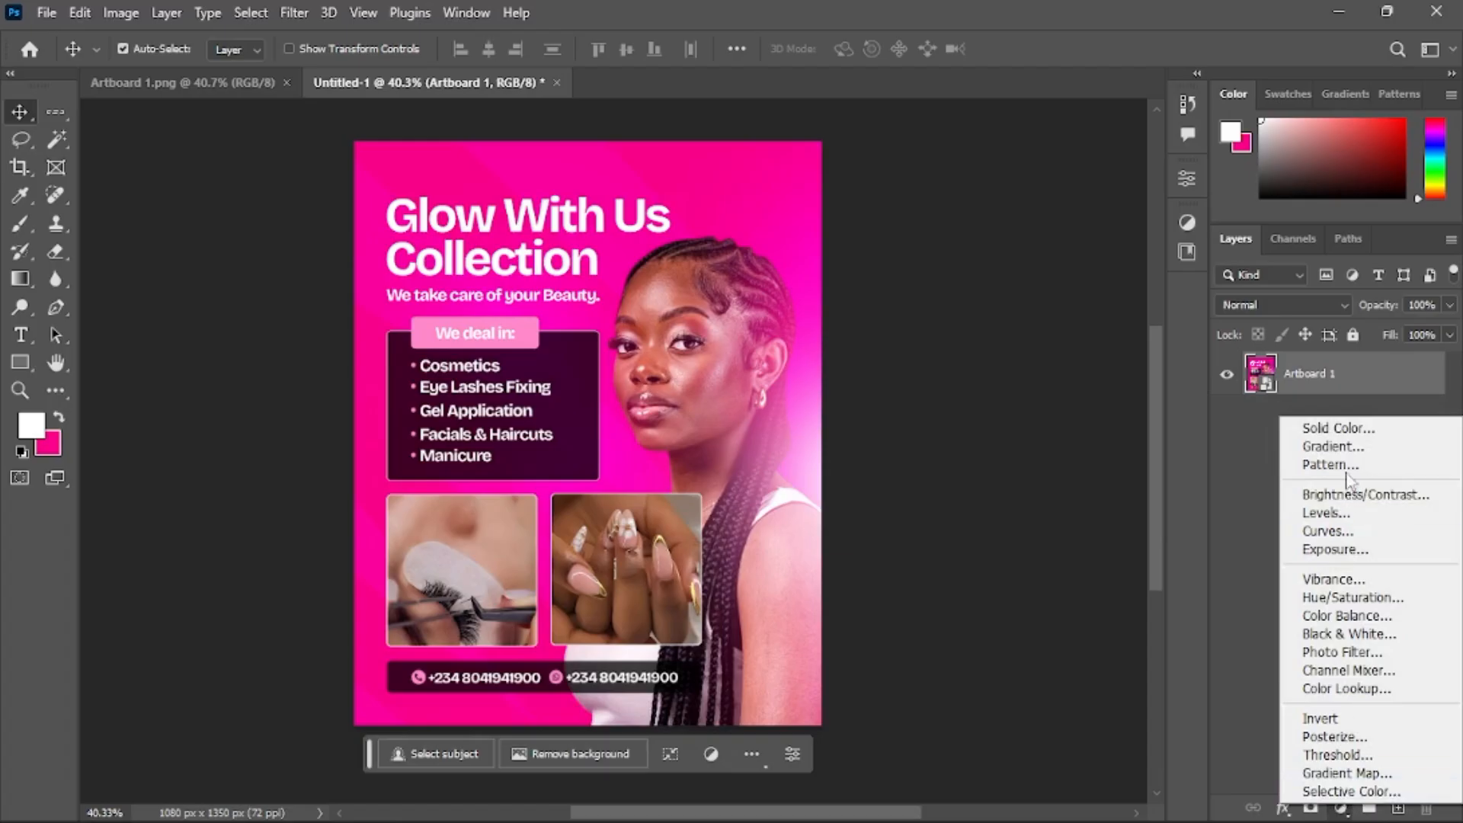
pyautogui.click(1363, 431)
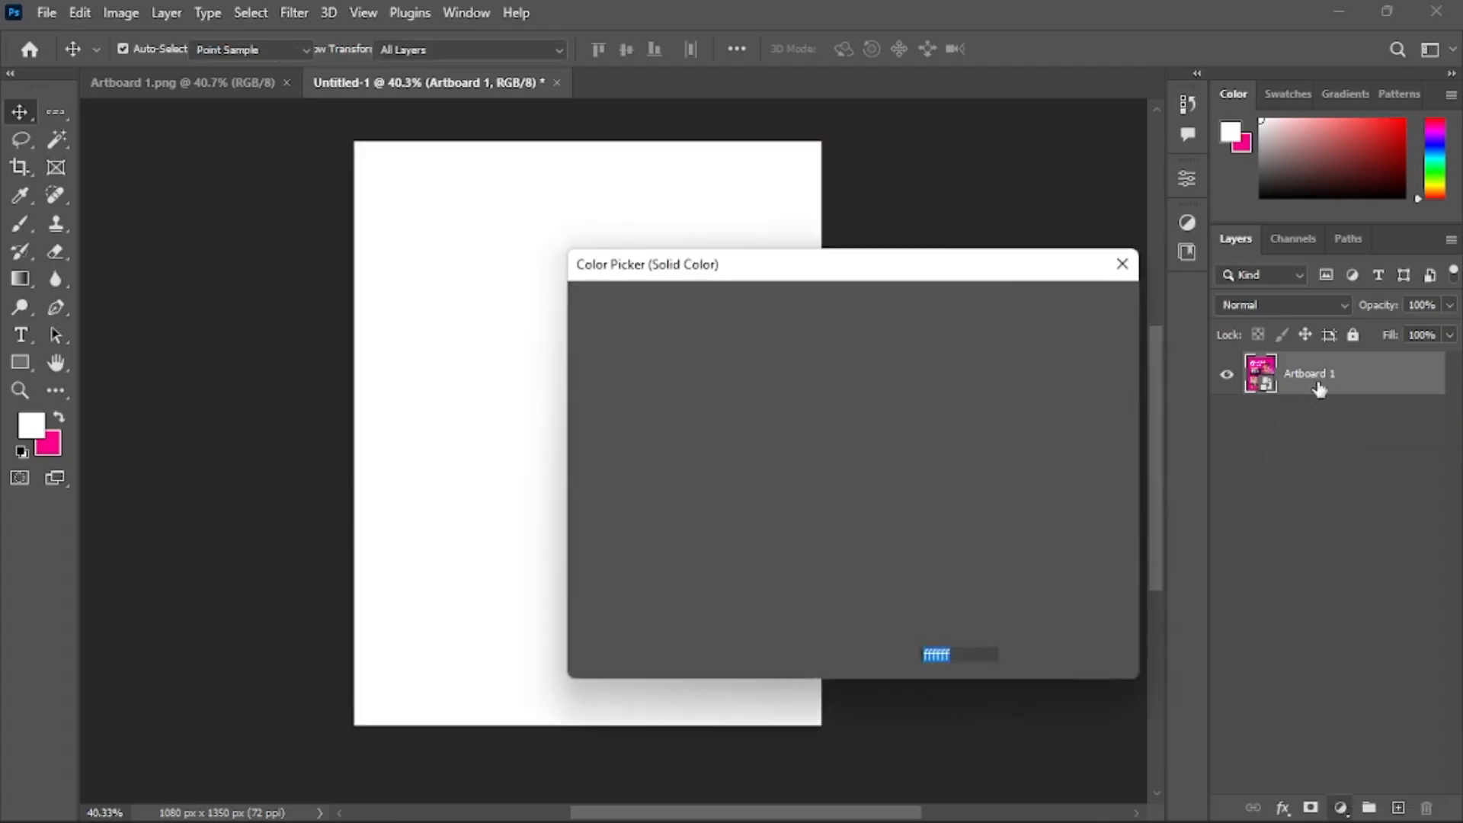
pyautogui.moveTo(1325, 365); pyautogui.dragTo(1349, 441)
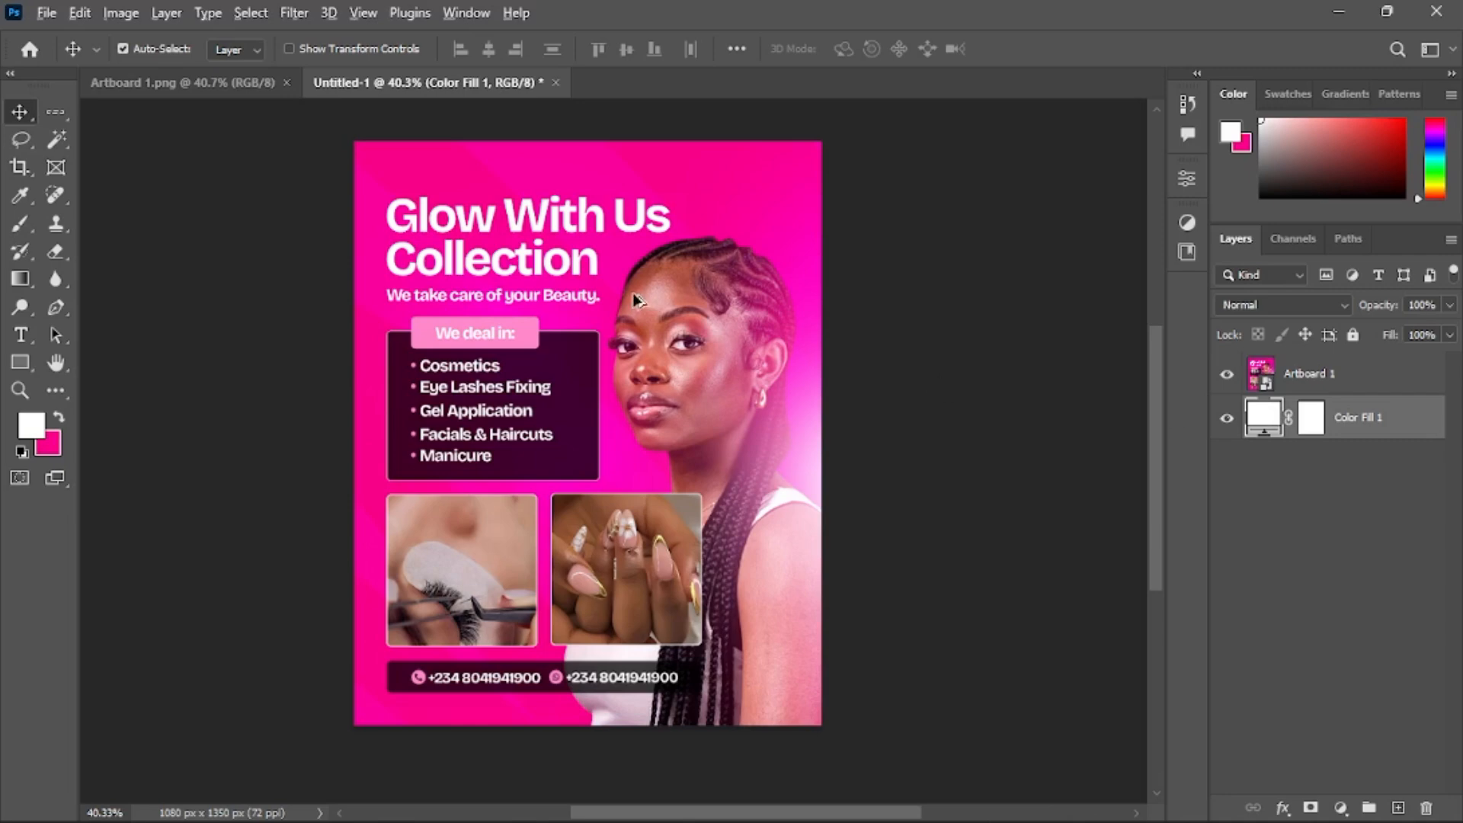
# Set the fill layer's color to the flyer's pink, f80088, by sampling it from the artboard
pyautogui.scroll(3, 632, 293)
pyautogui.doubleClick(1259, 418)
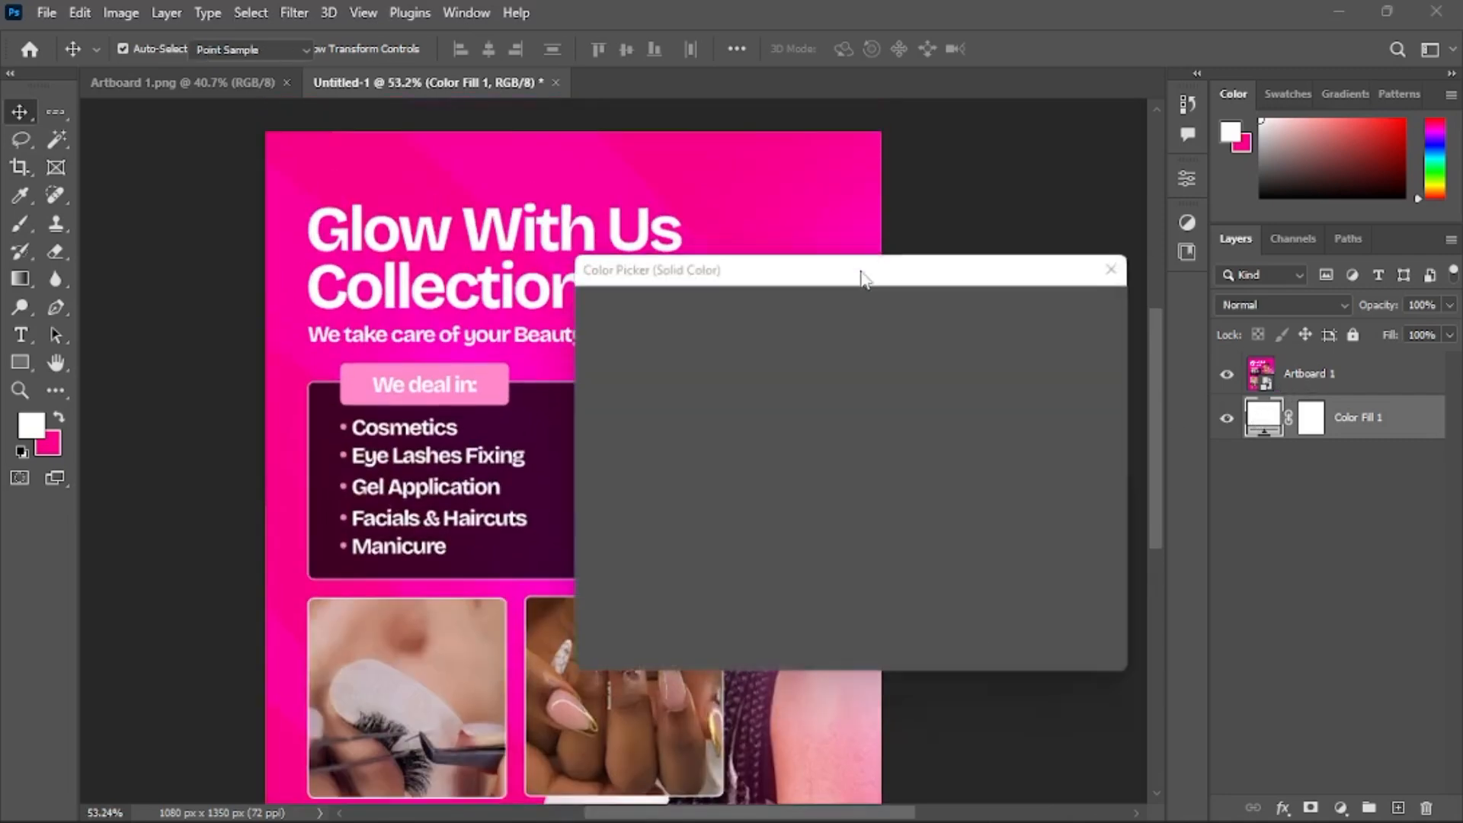
pyautogui.click(314, 170)
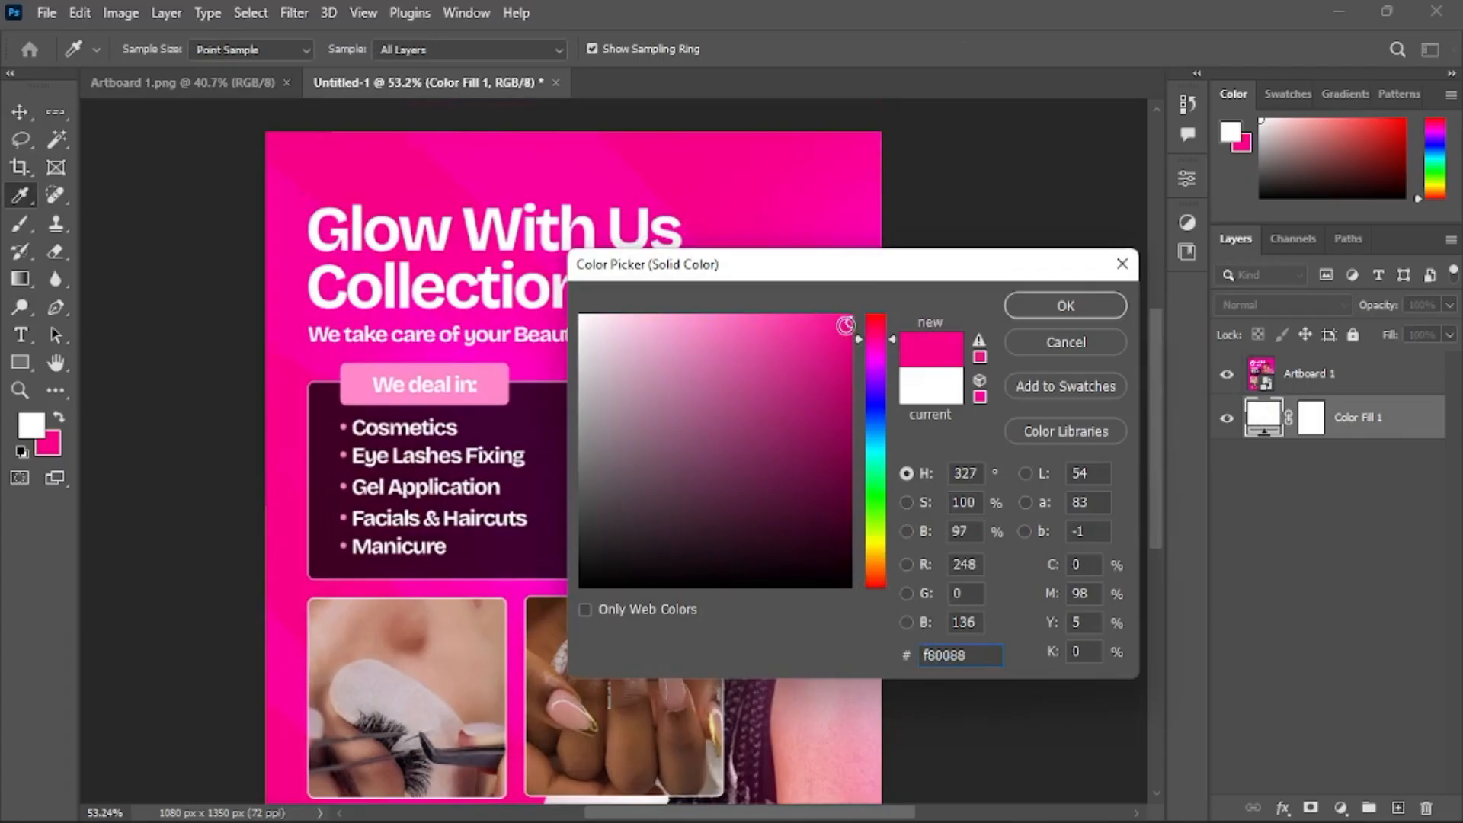
pyautogui.click(1033, 305)
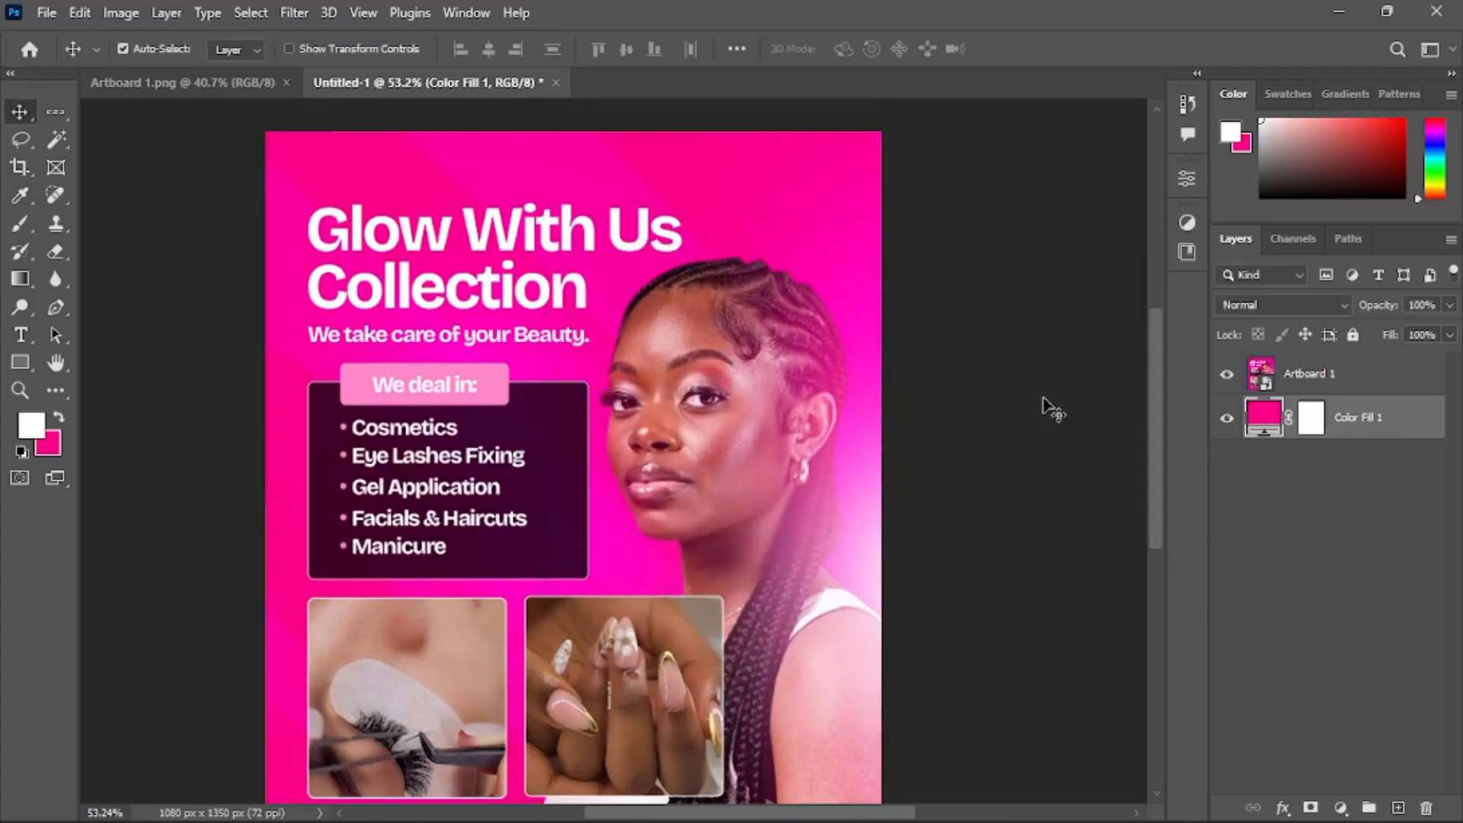
# Toggle the Artboard 1 layer's visibility off and on to check the pink fill
pyautogui.scroll(-3, 621, 283)
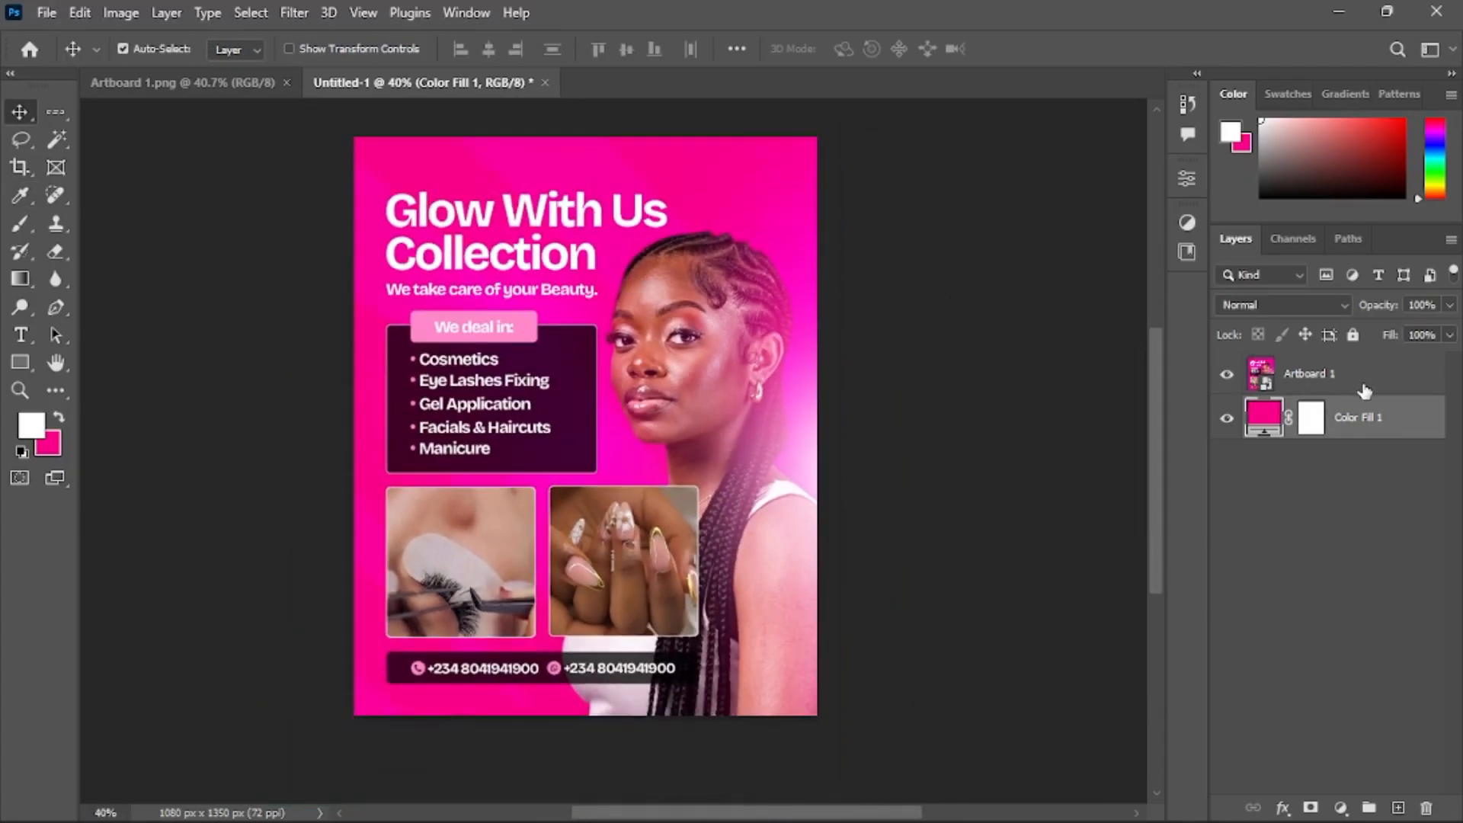
pyautogui.click(1227, 374)
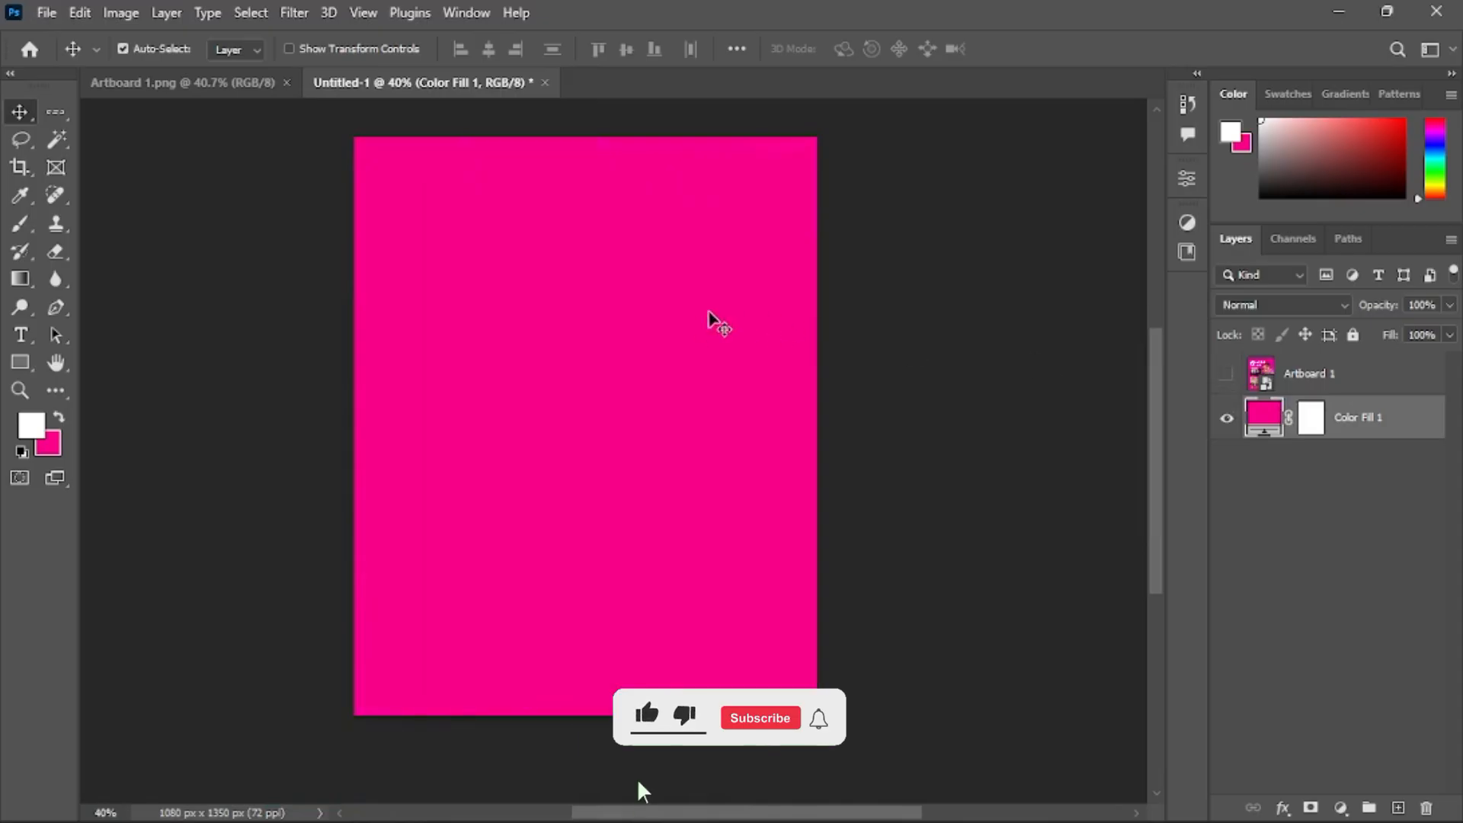
pyautogui.click(1227, 373)
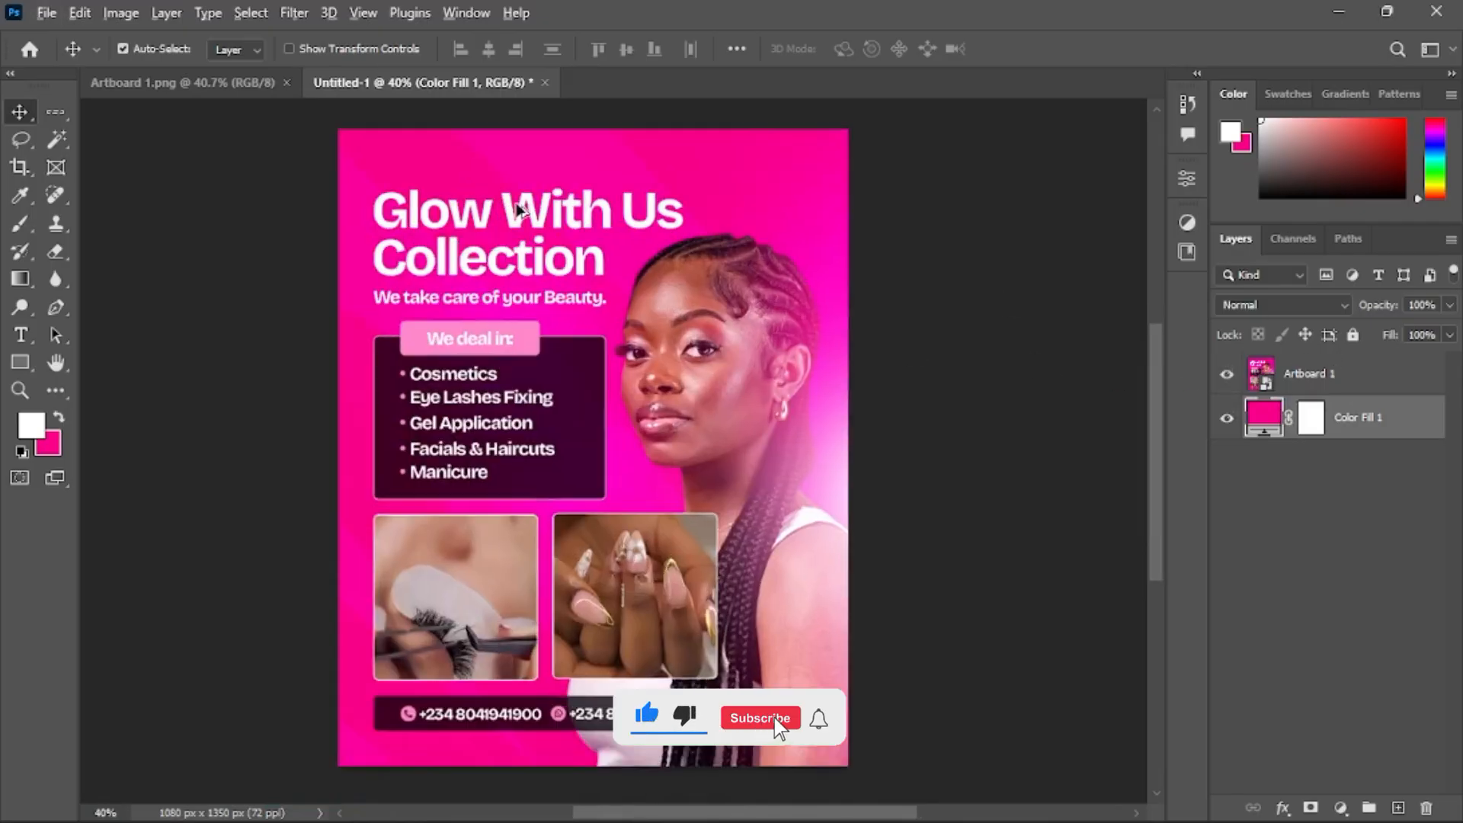
pyautogui.scroll(1, 517, 210)
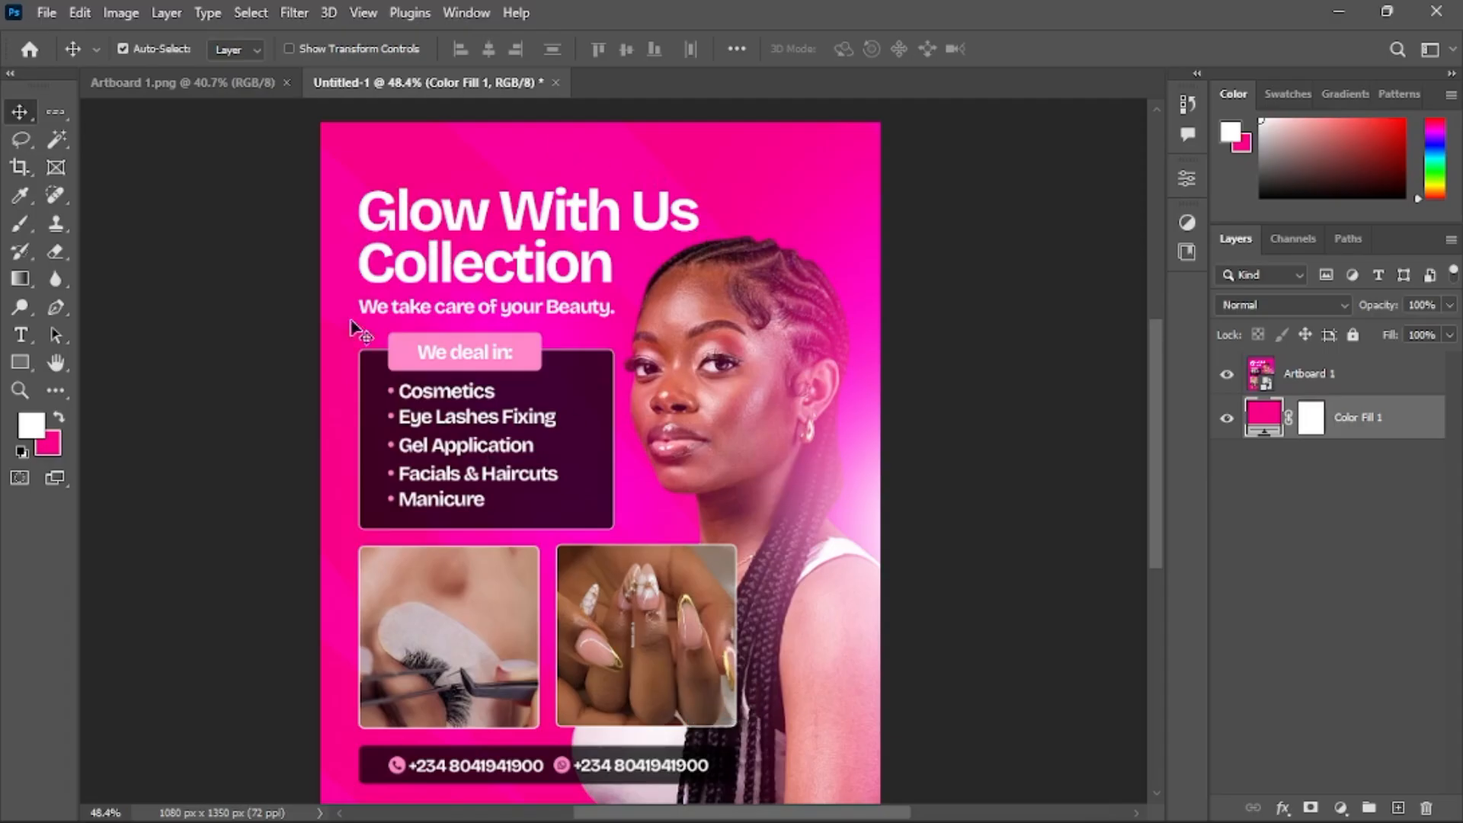
# Open the Zebra image from the Downloads folder
pyautogui.click(46, 13)
pyautogui.click(69, 58)
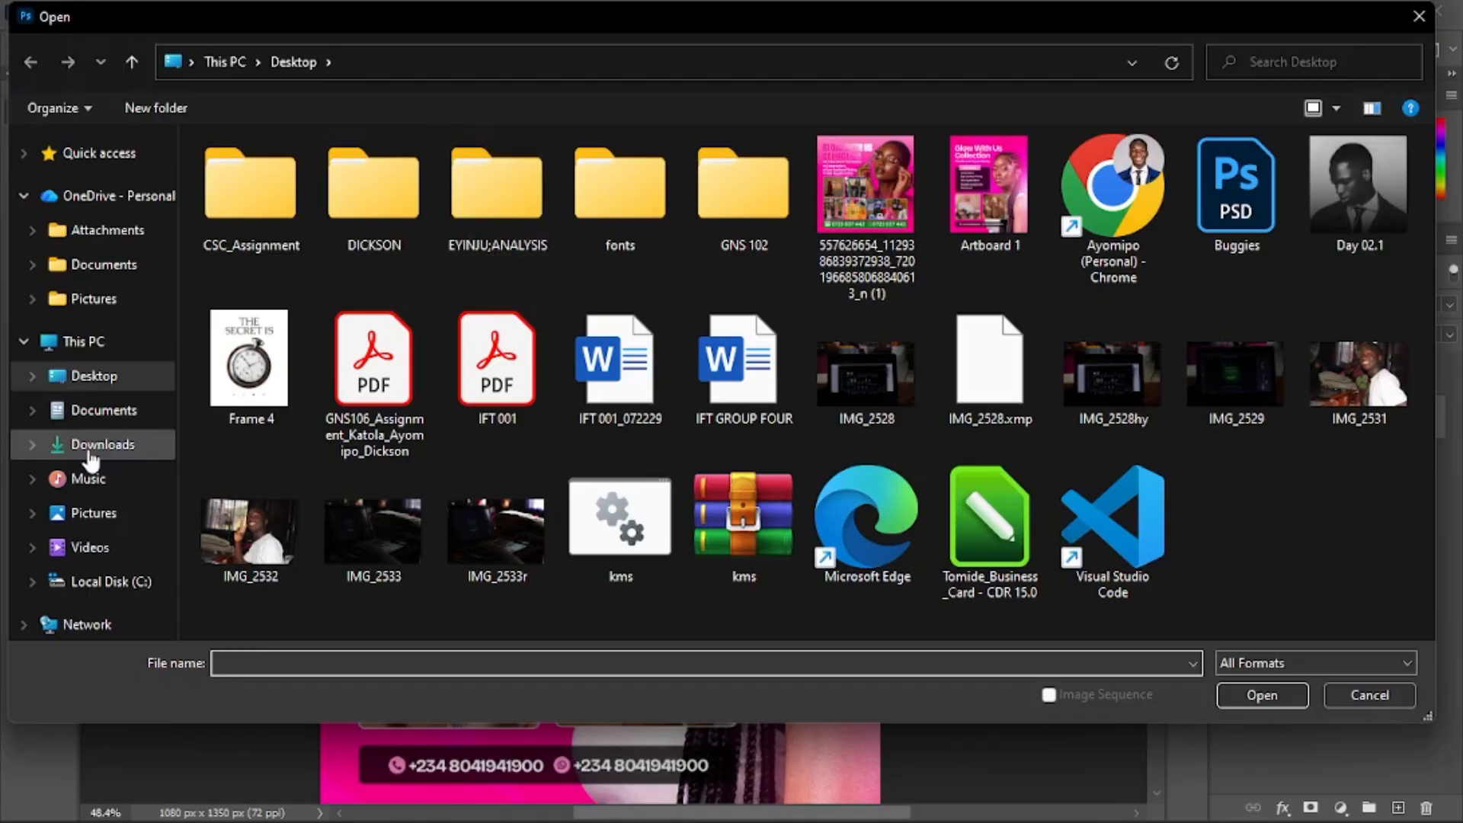
pyautogui.click(88, 450)
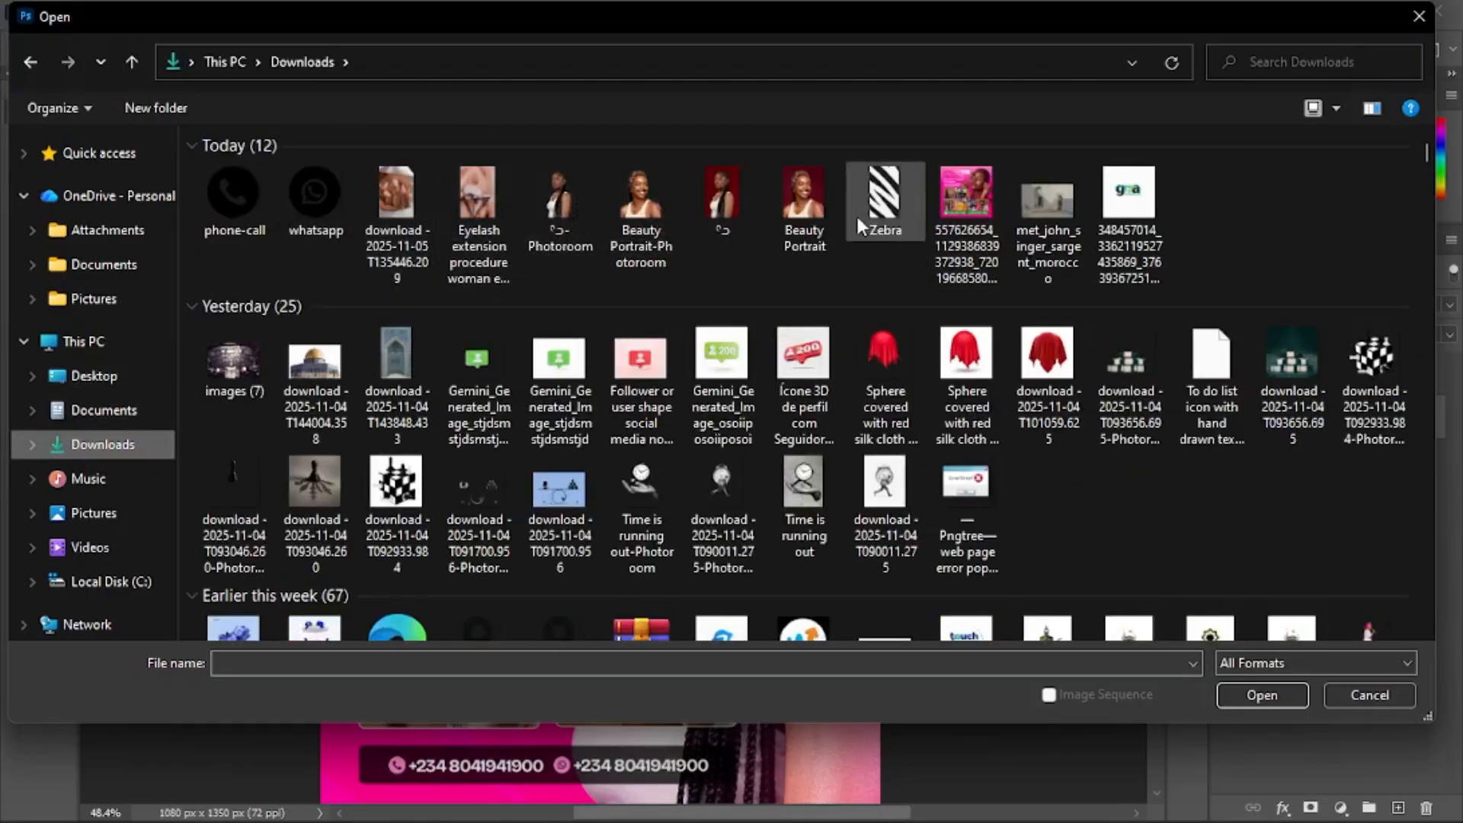
pyautogui.press('Escape')
pyautogui.scroll(-3, 653, 275)
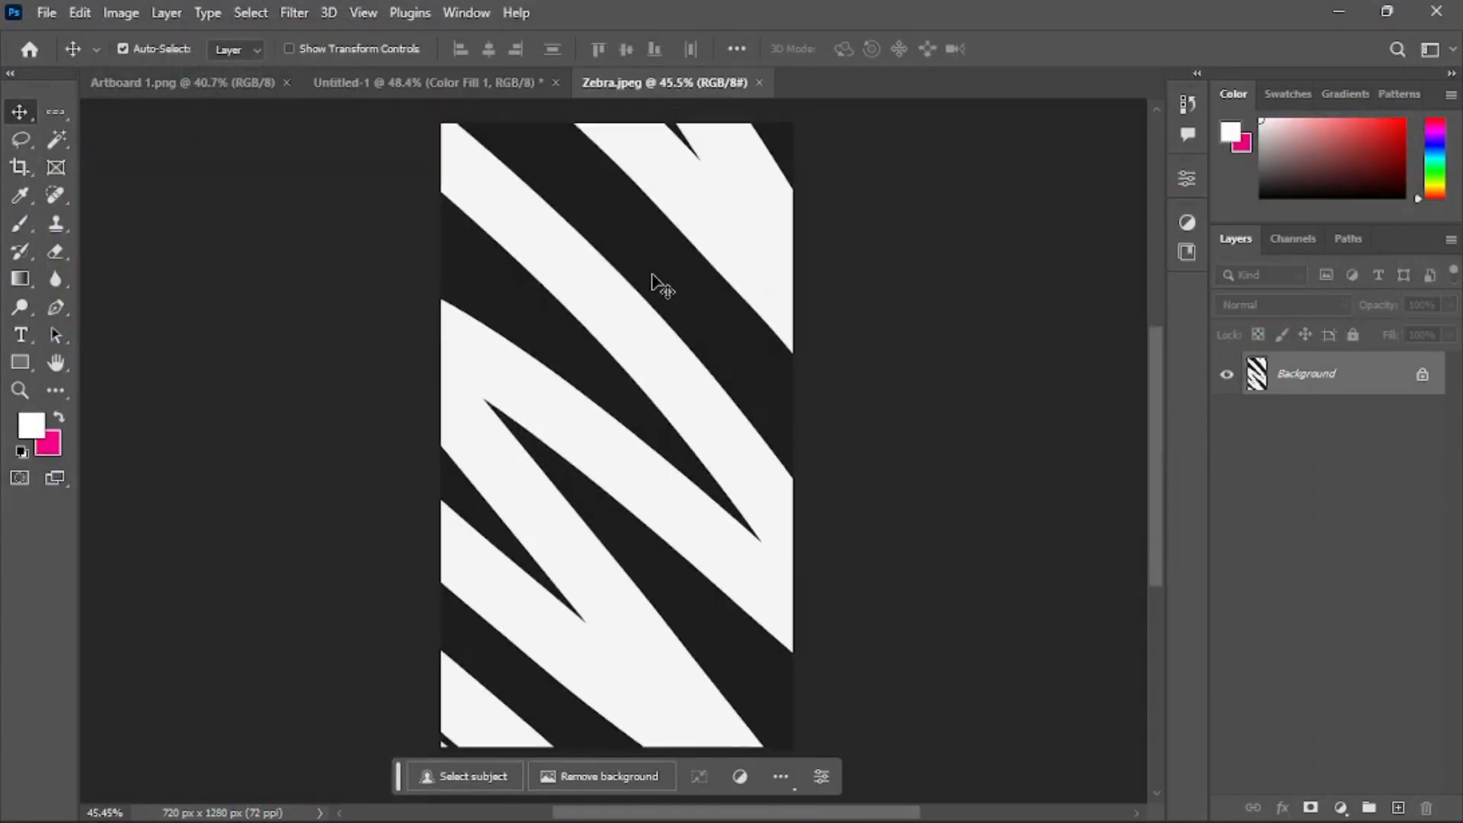
pyautogui.scroll(-1, 653, 284)
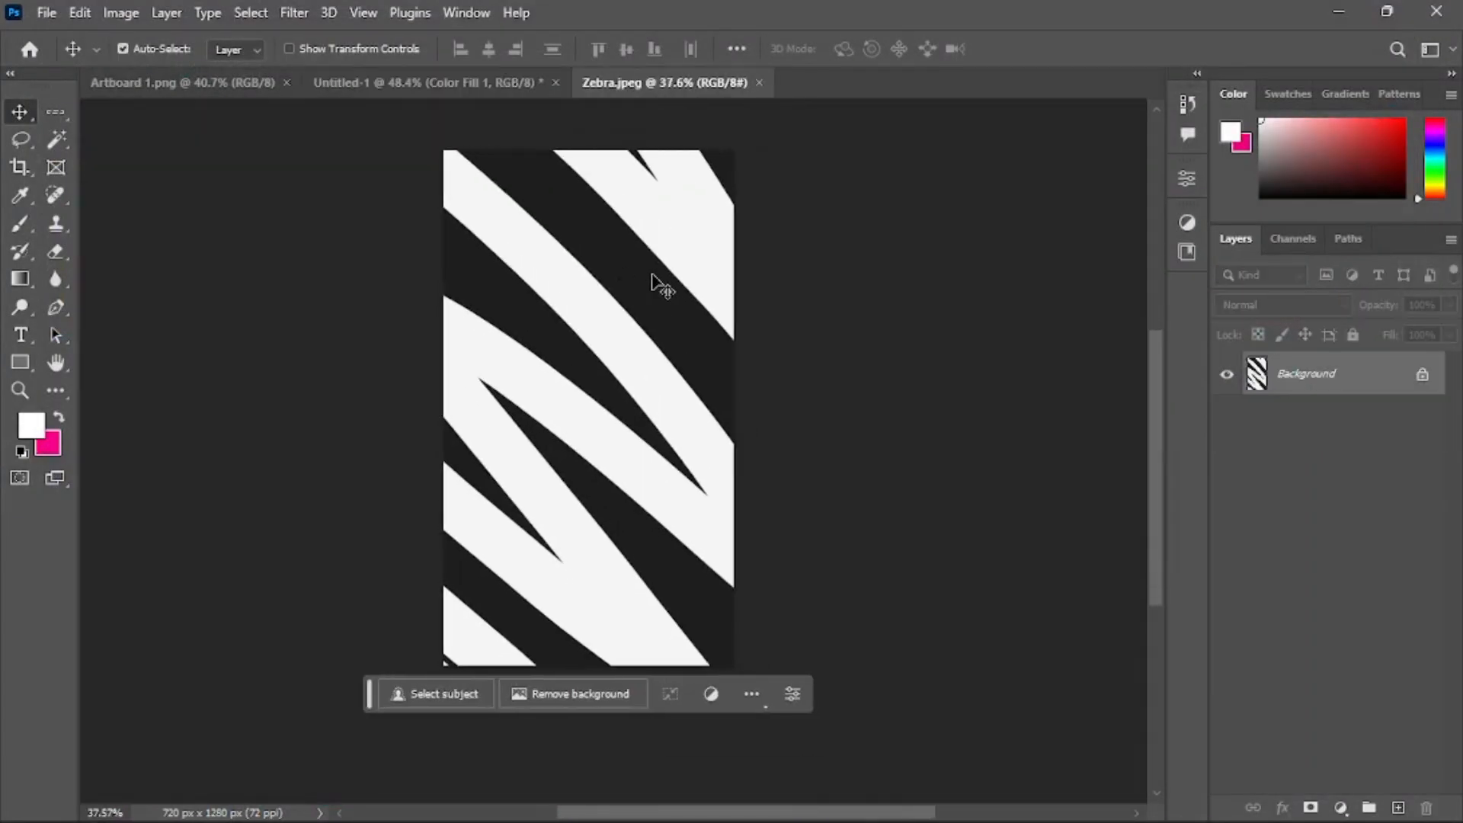
# Unlock the zebra background layer and delete the top-right white stripe using the Magic Wand tool
pyautogui.click(1423, 376)
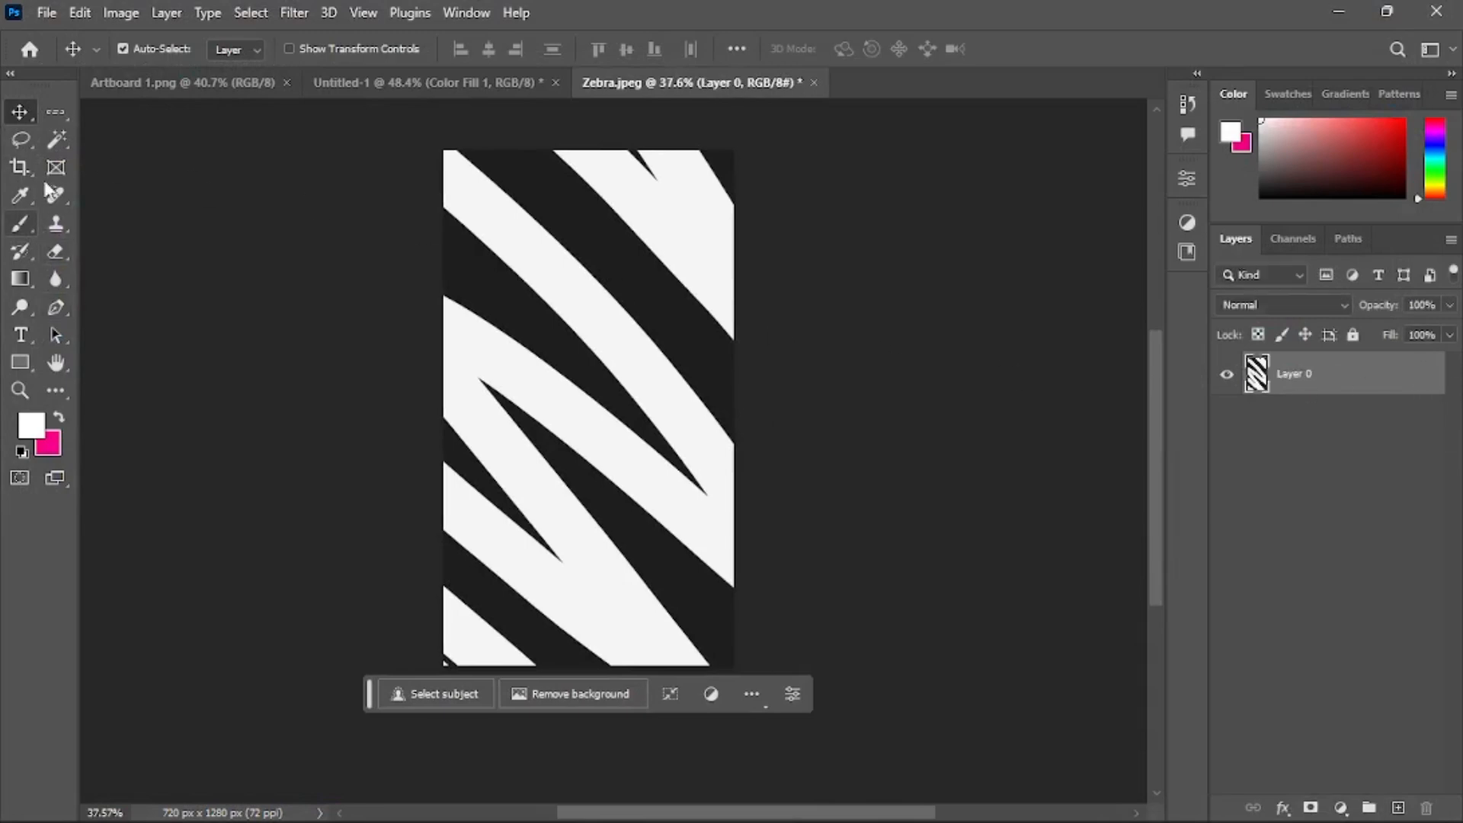
pyautogui.click(56, 140)
pyautogui.click(131, 181)
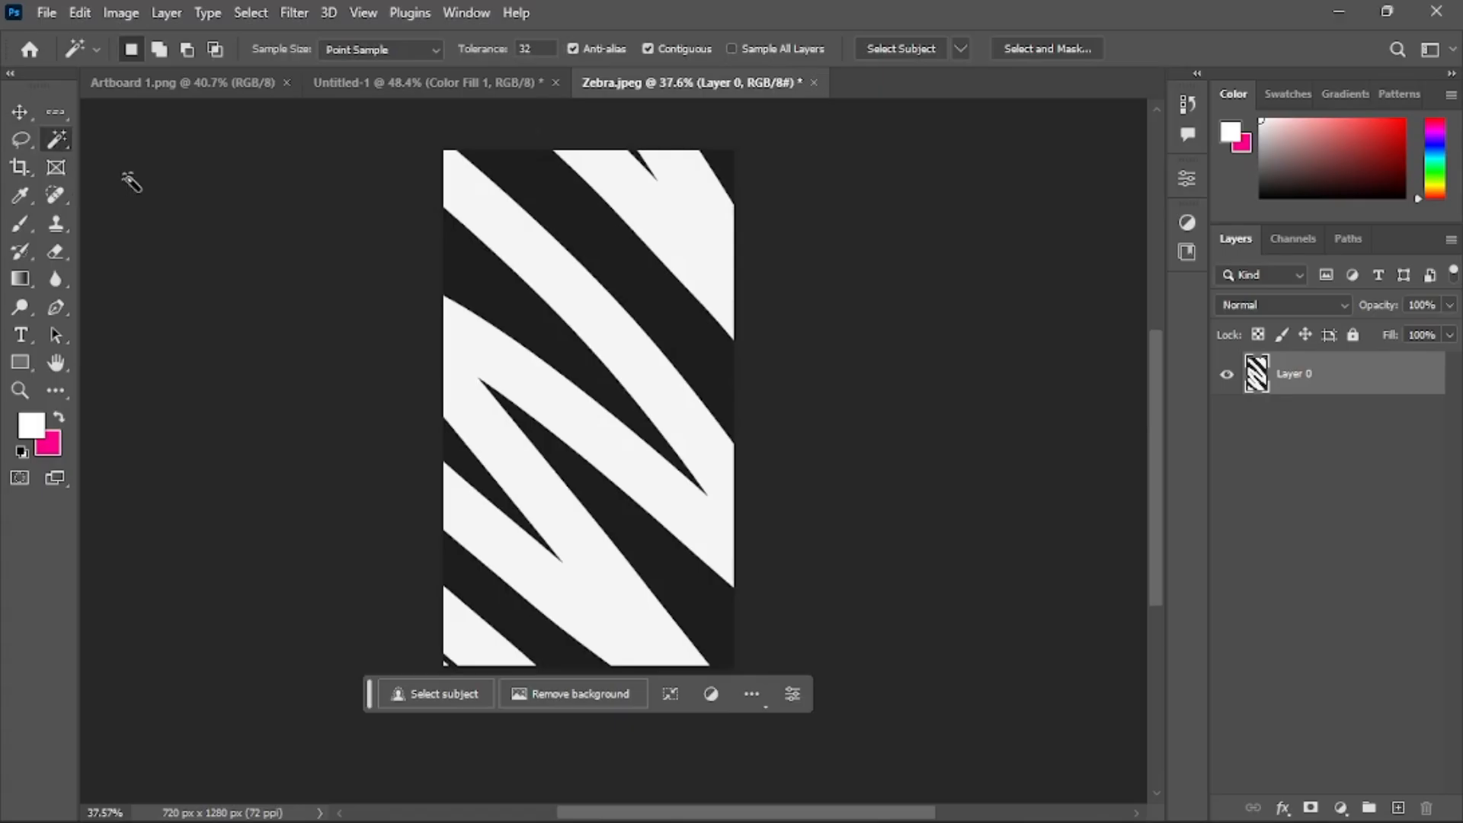
pyautogui.click(671, 226)
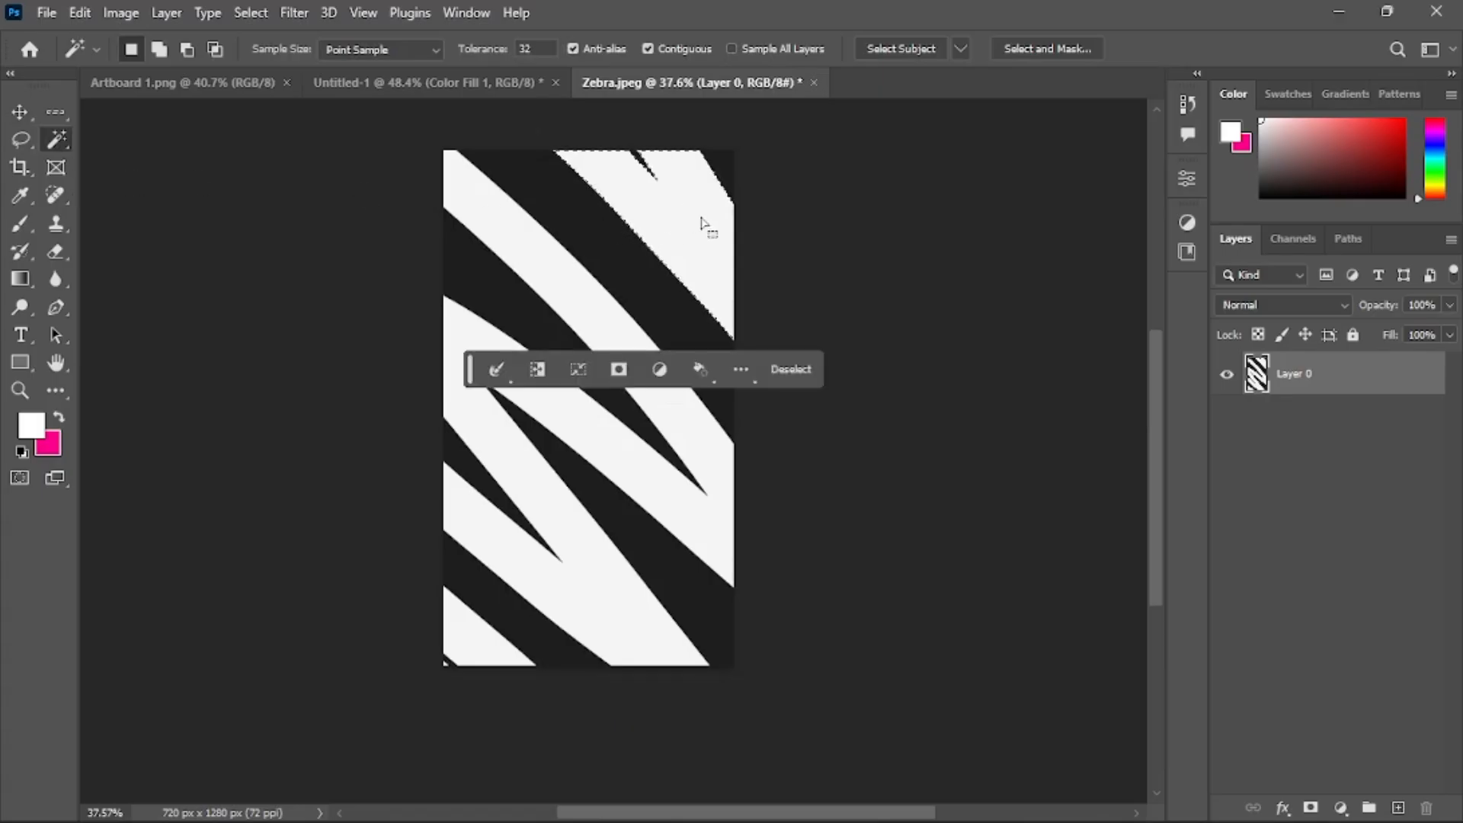
pyautogui.press('Delete')
# Select and delete the remaining large white stripes with the Magic Wand, then deselect
pyautogui.click(554, 254)
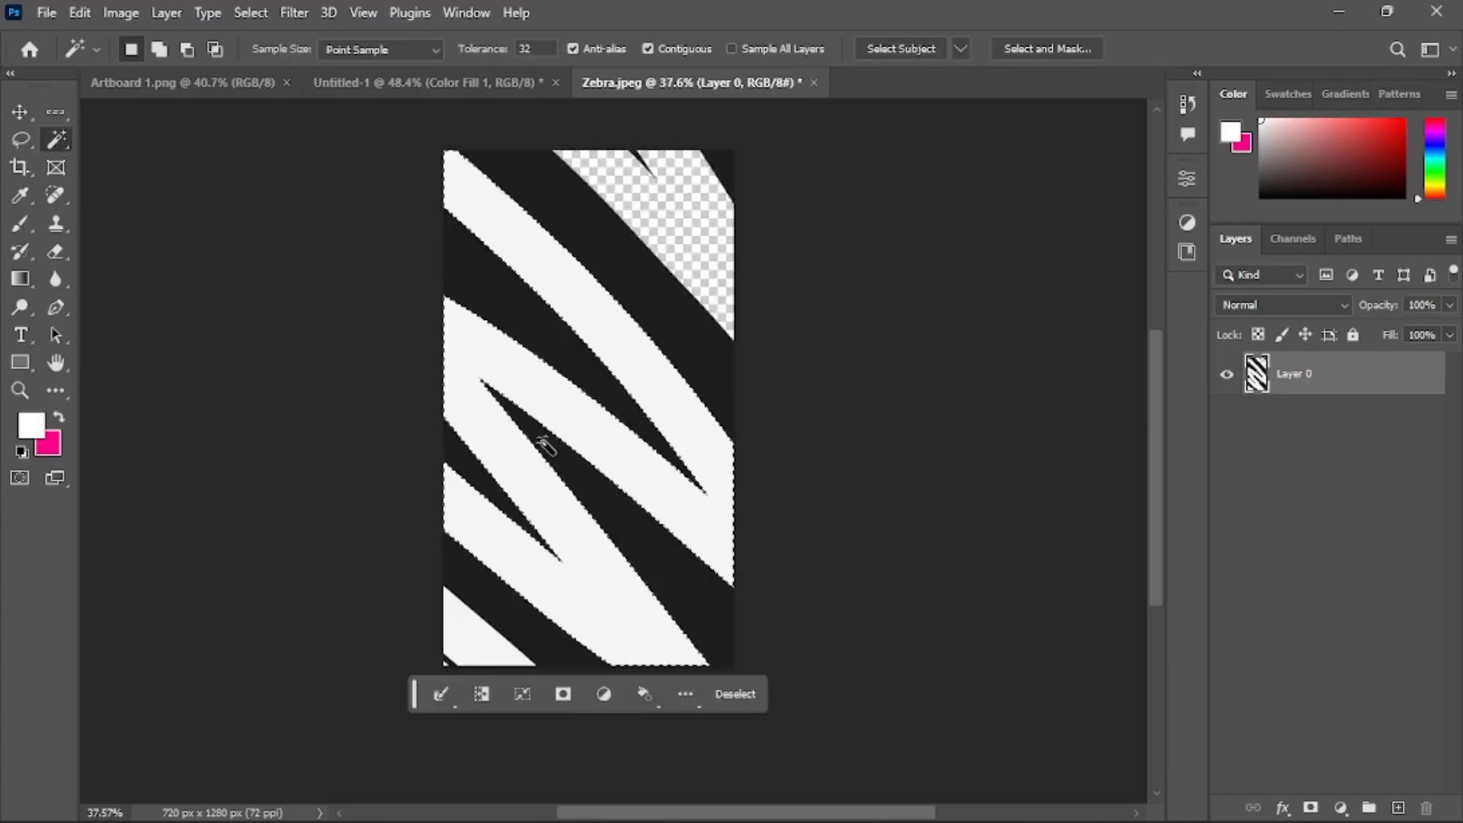
pyautogui.press('Delete')
pyautogui.click(478, 644)
pyautogui.press('Delete')
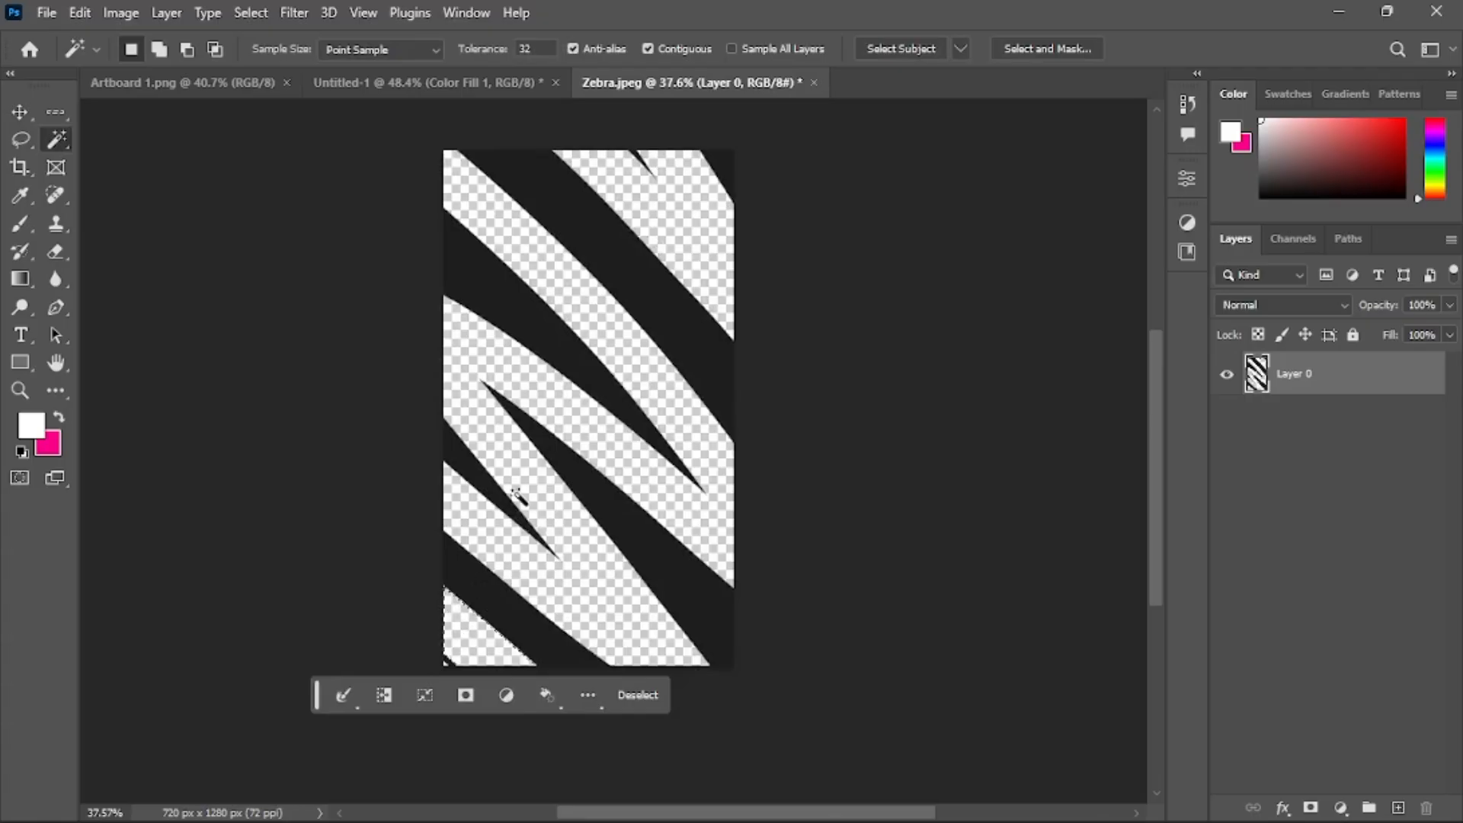
pyautogui.scroll(-2, 518, 493)
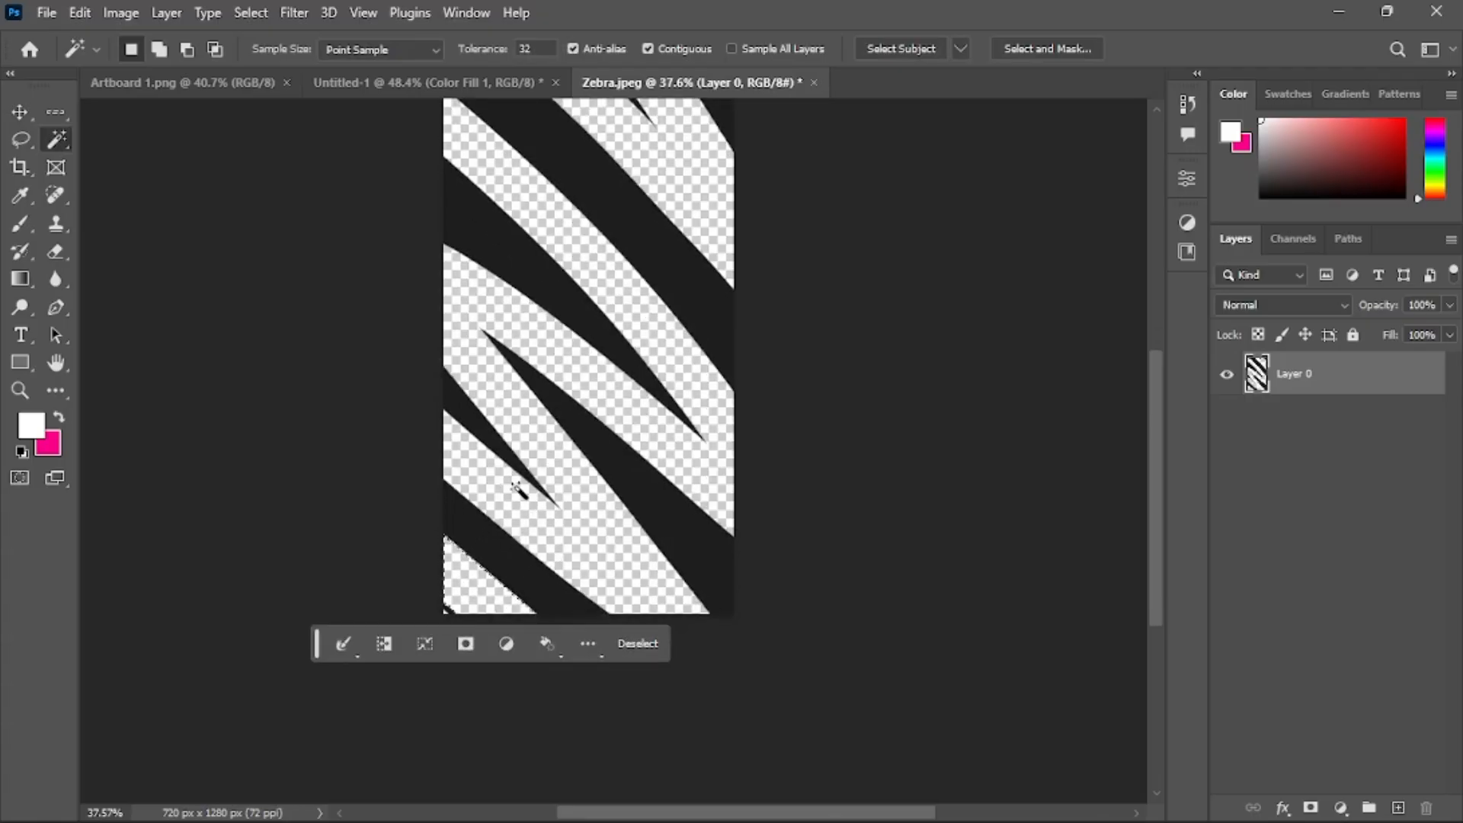
pyautogui.hotkey('ctrl', 'd')
# Delete the small leftover white patch in the image's lower-left corner and deselect
pyautogui.scroll(-1, 518, 504)
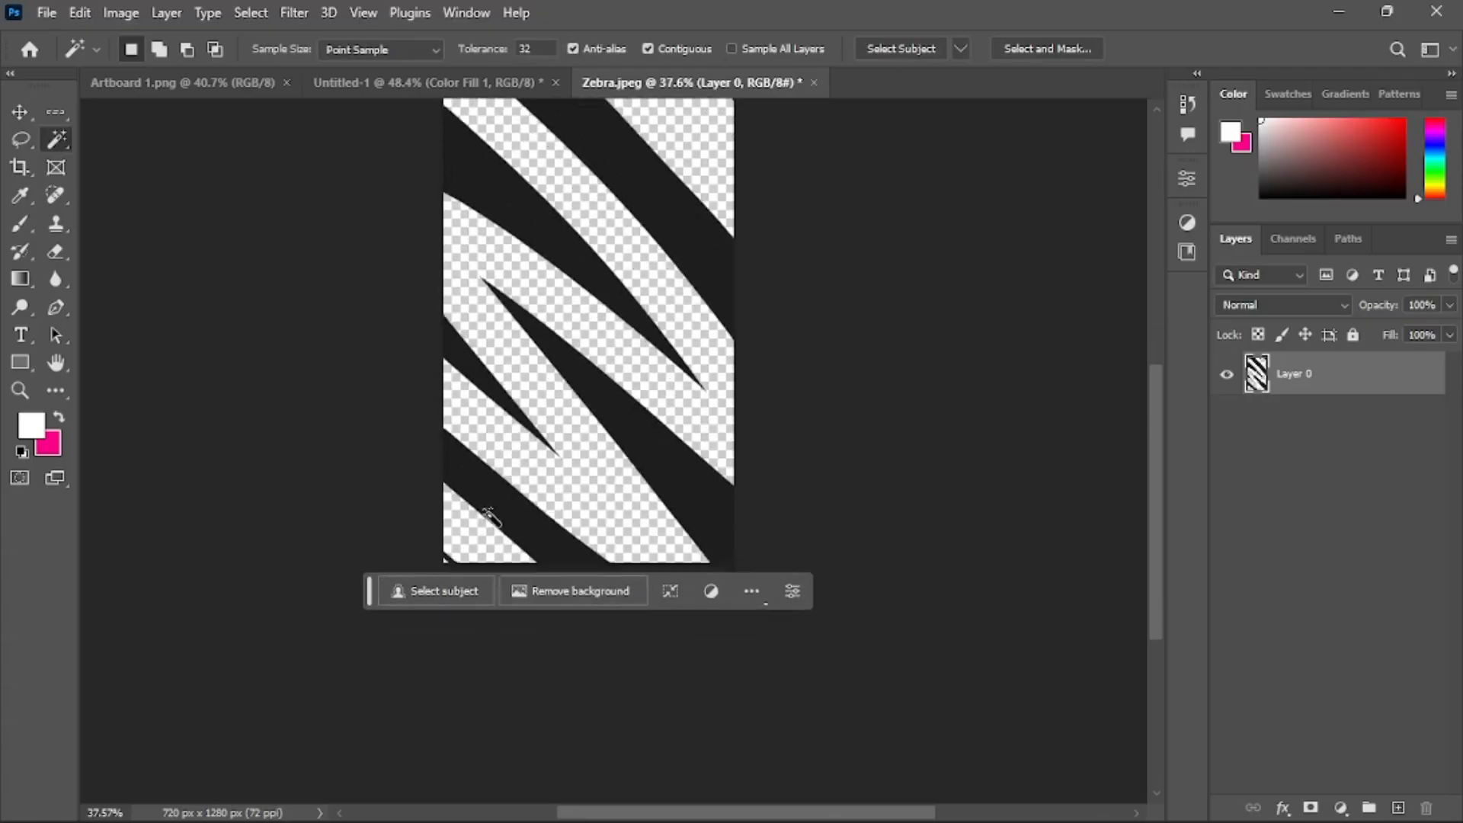
pyautogui.scroll(1, 445, 543)
pyautogui.scroll(9, 450, 548)
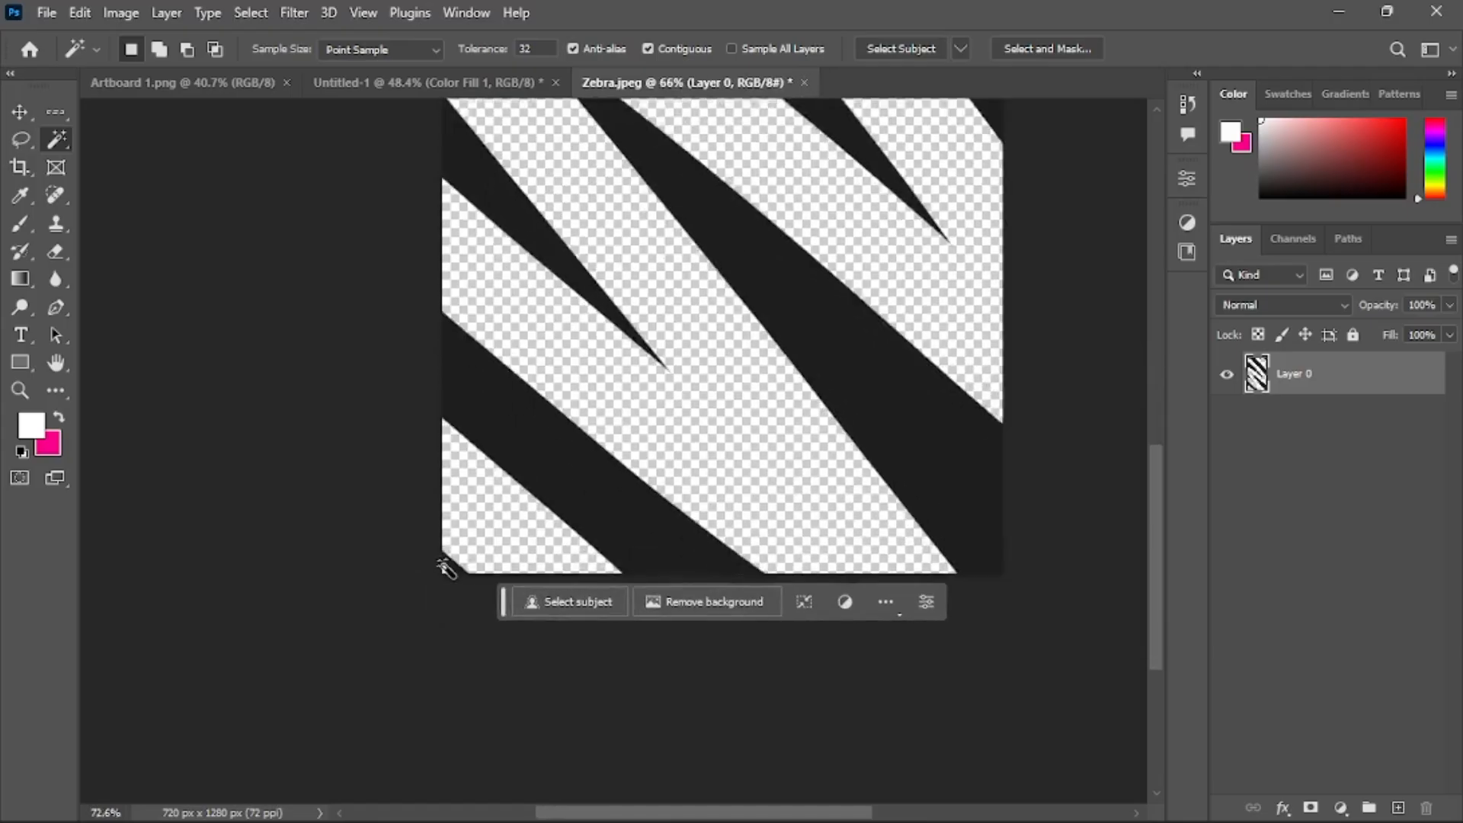
pyautogui.scroll(8, 450, 581)
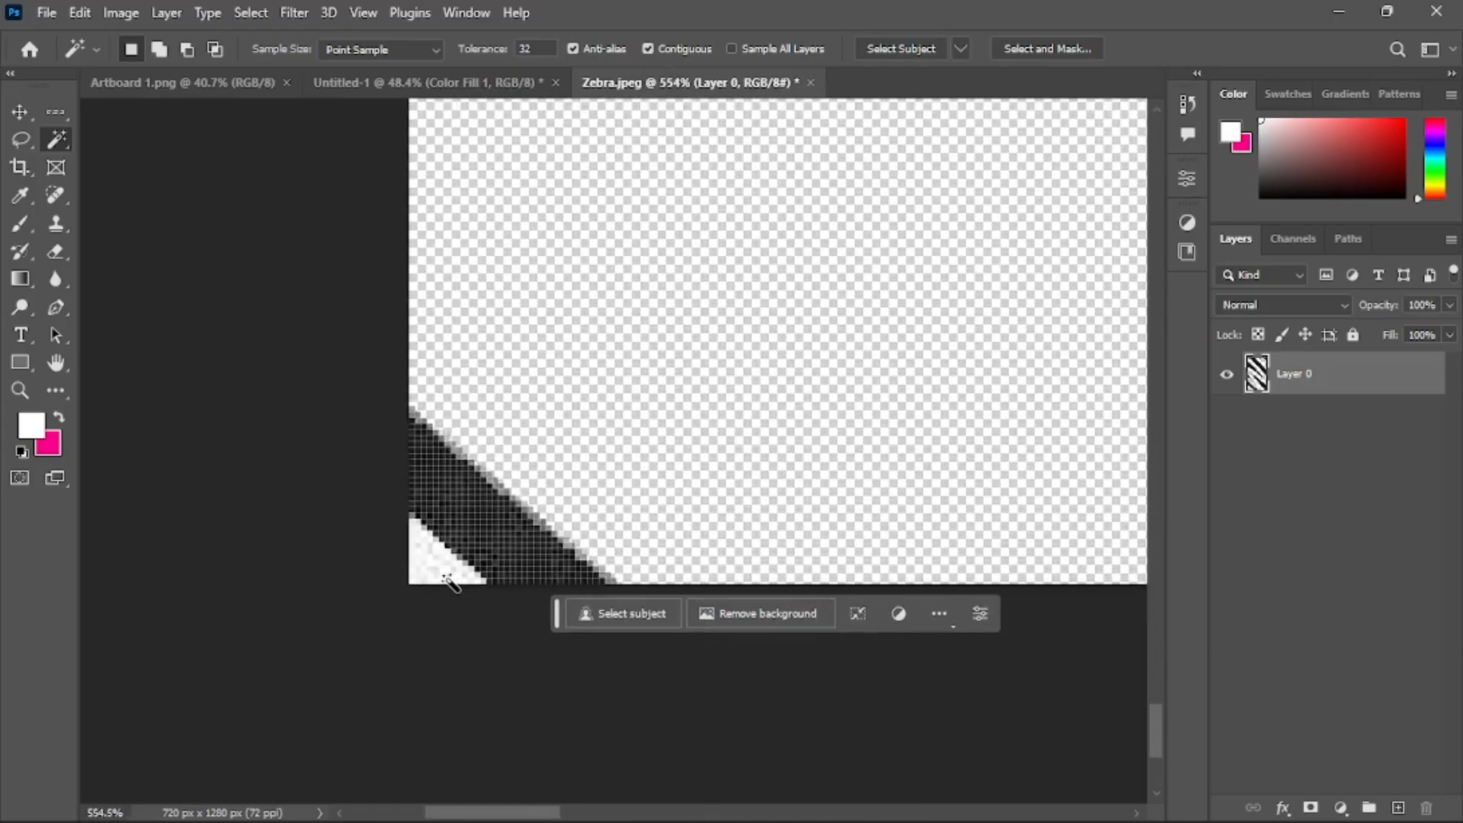
pyautogui.scroll(1, 438, 580)
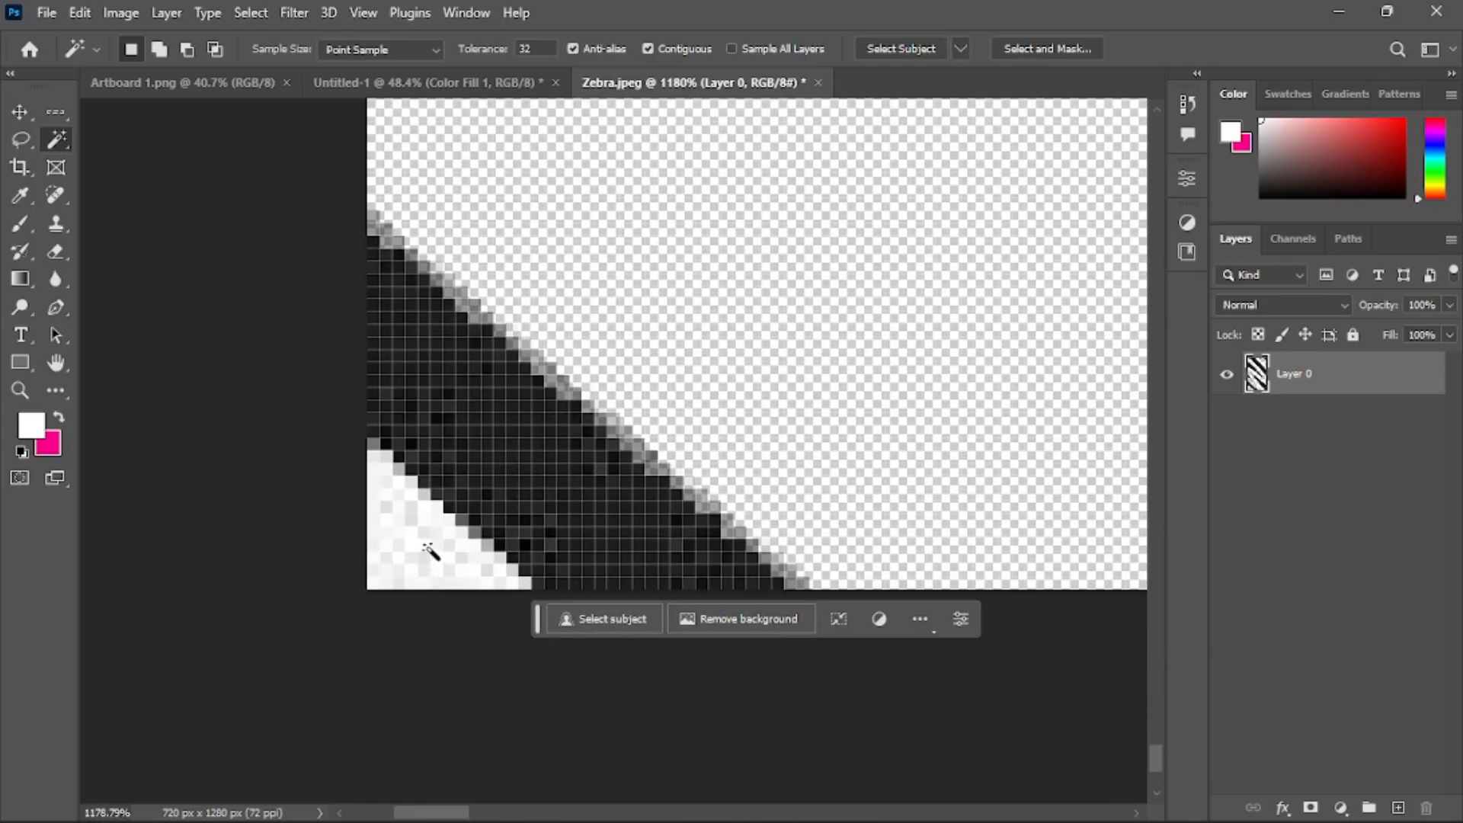
pyautogui.click(430, 553)
pyautogui.press('Delete')
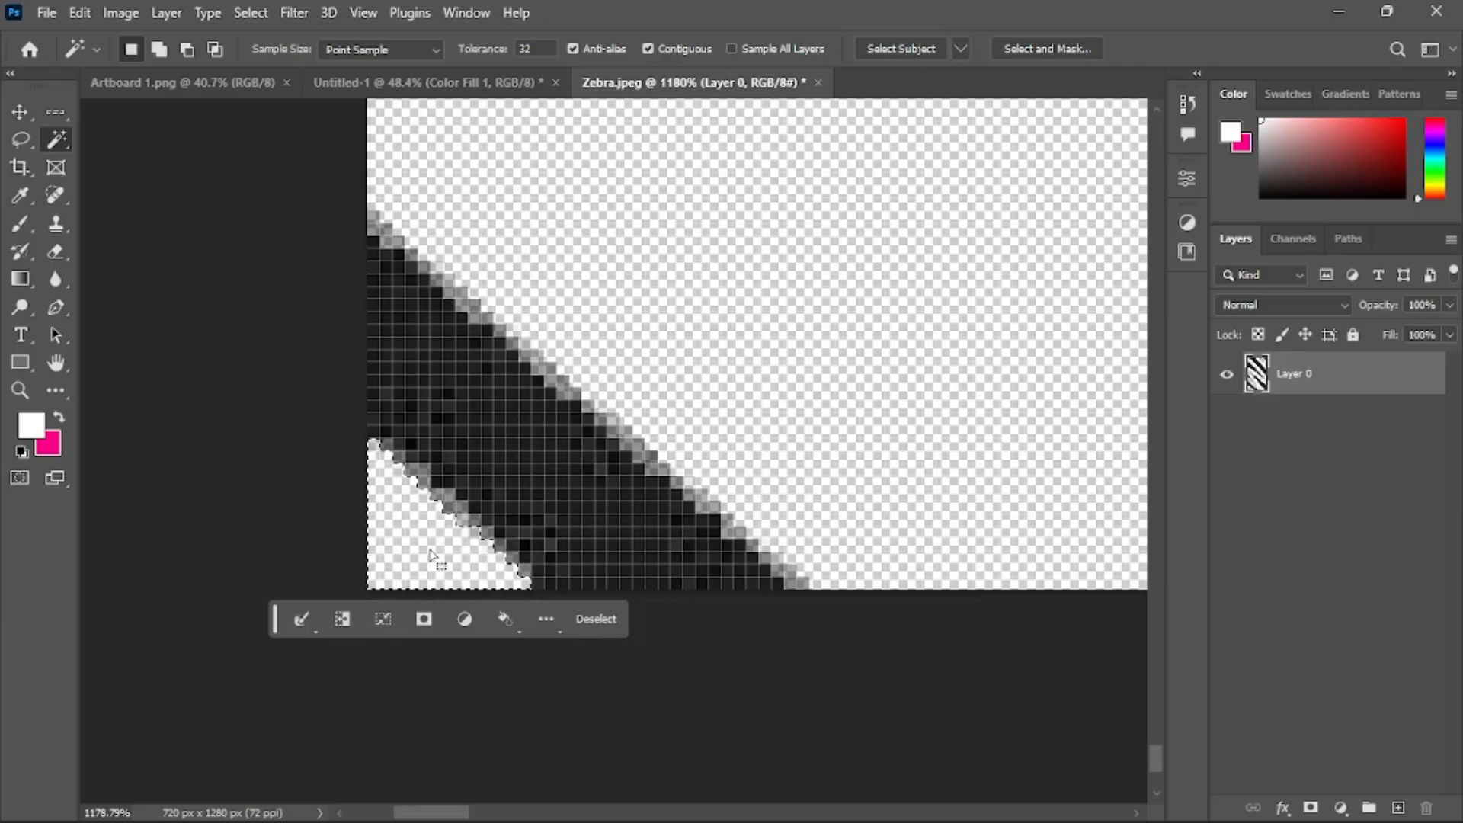
pyautogui.hotkey('ctrl', 'd')
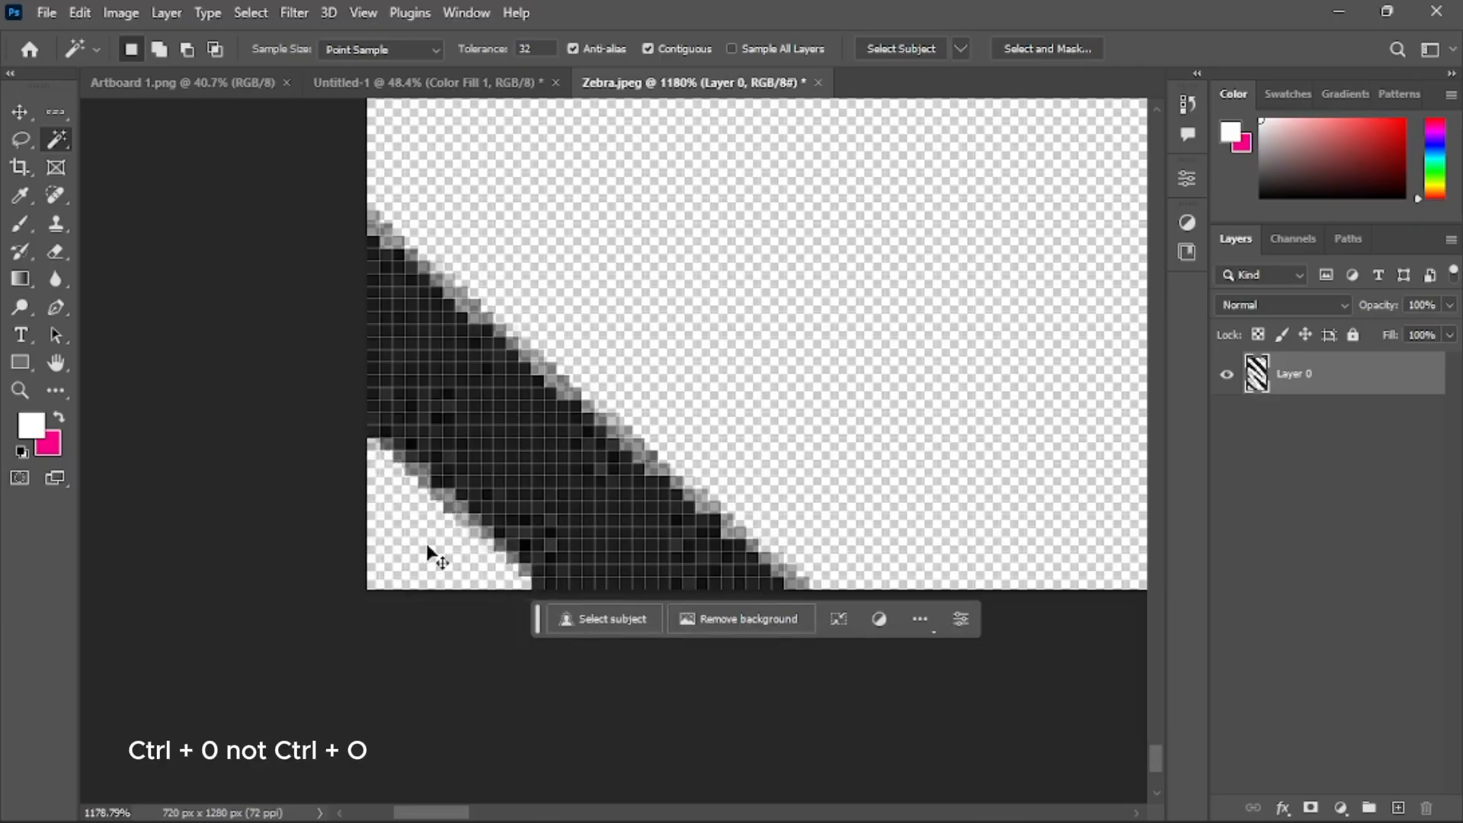
pyautogui.hotkey('ctrl', '0')
pyautogui.scroll(-1, 547, 354)
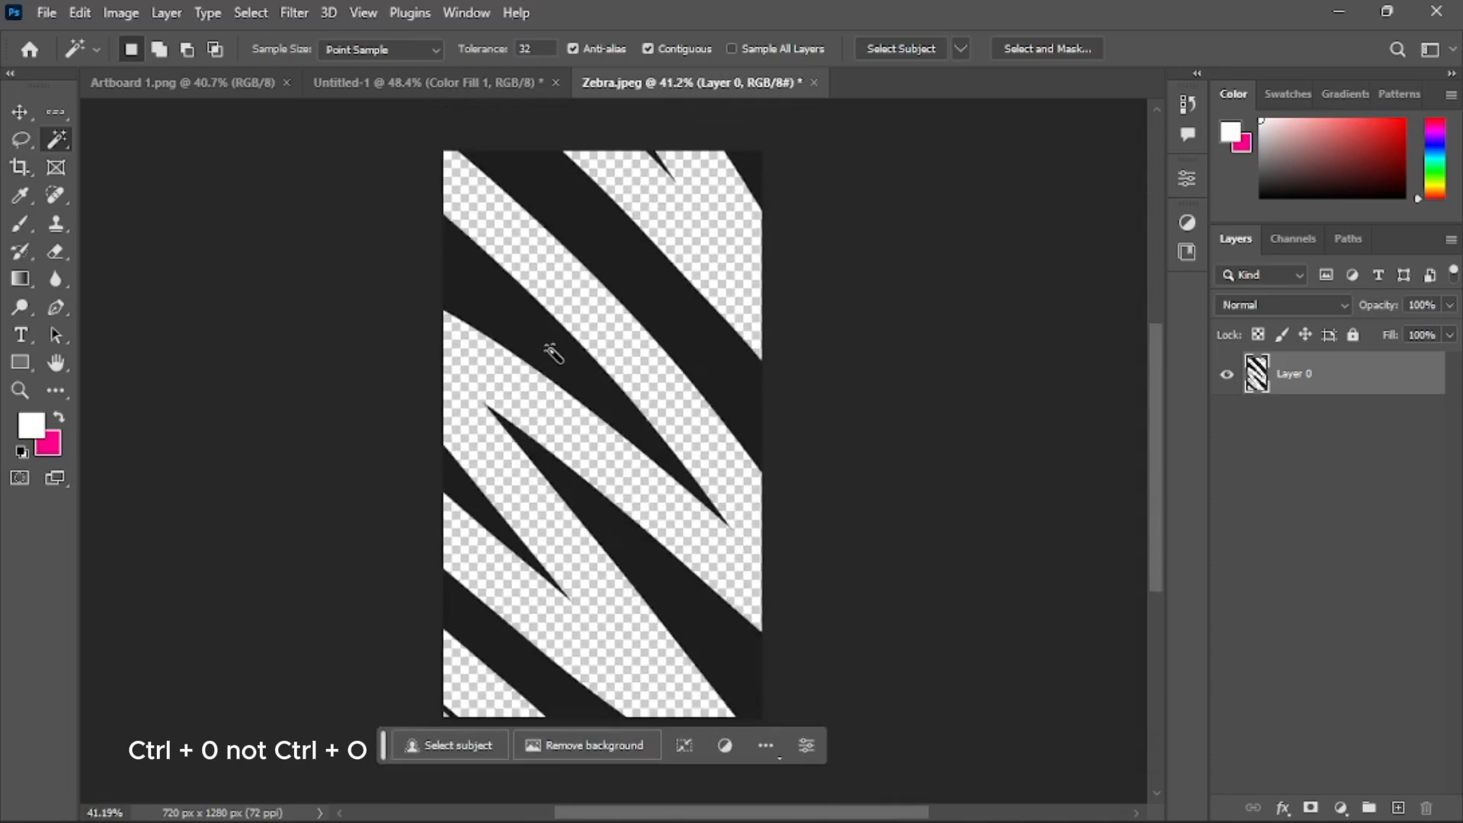
# Duplicate the zebra layer into the Untitled-1 document
pyautogui.scroll(-1, 549, 350)
pyautogui.click(19, 116)
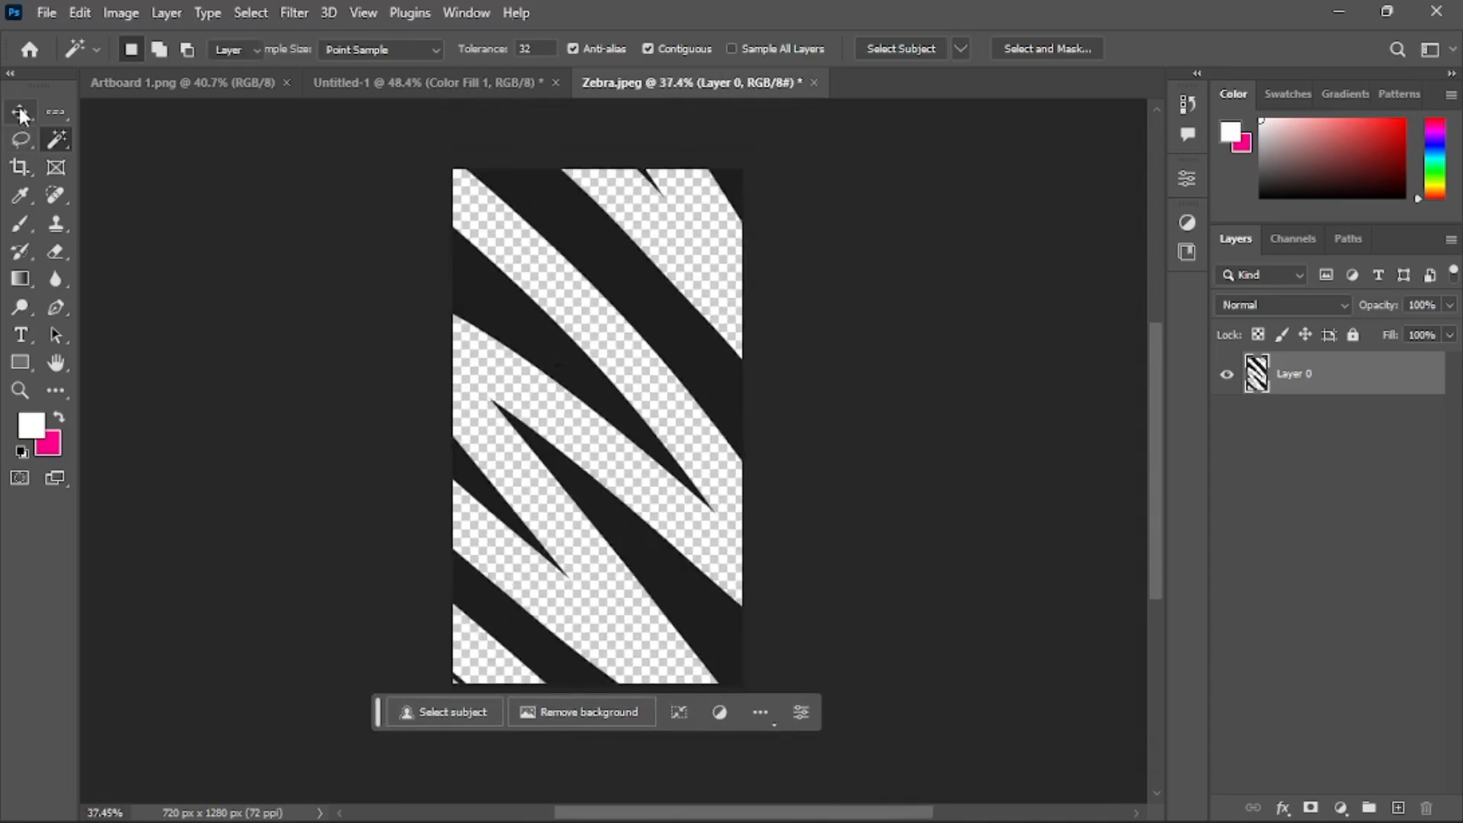
pyautogui.rightClick(1301, 378)
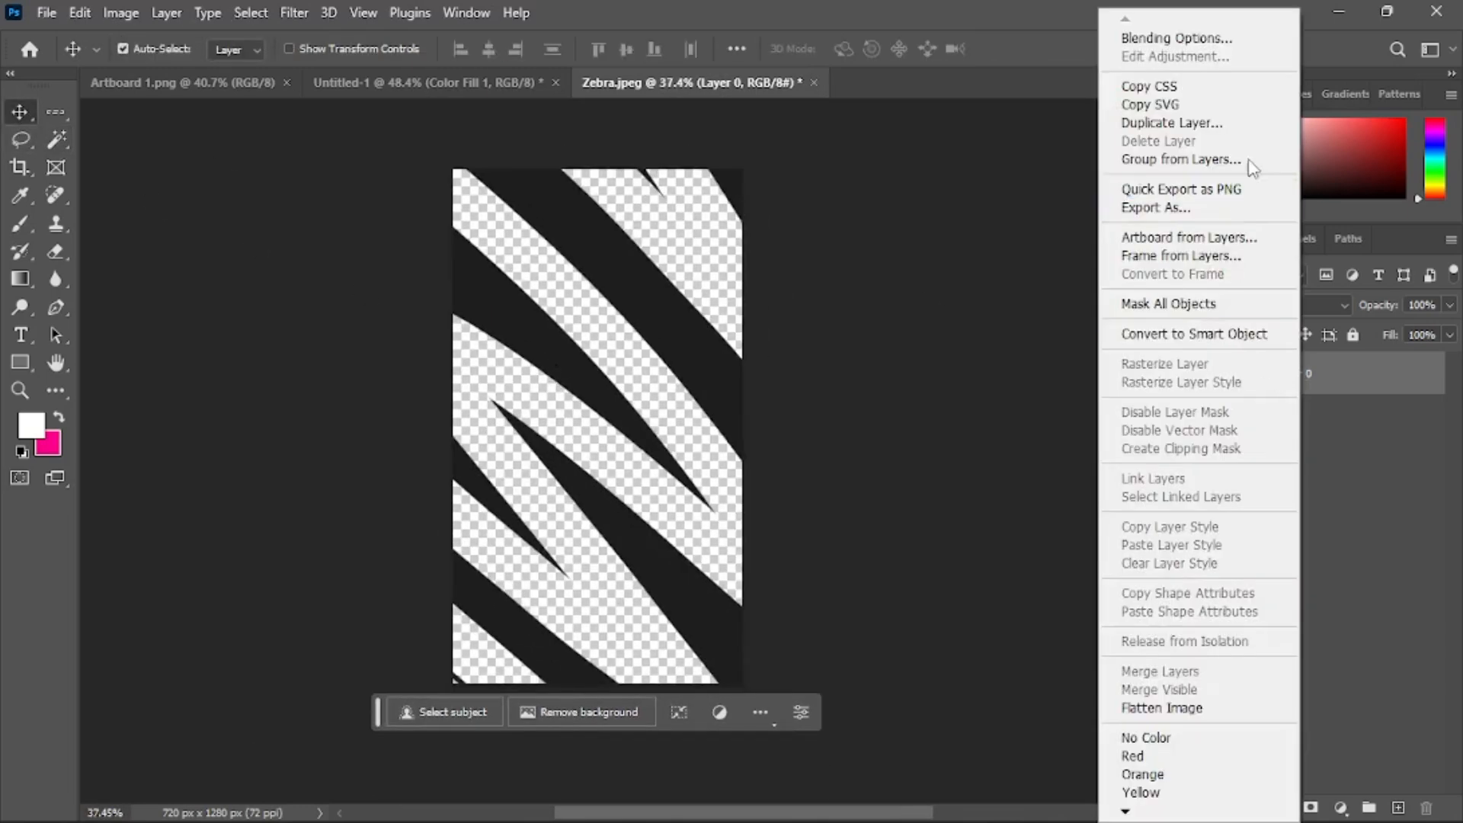
pyautogui.click(1250, 124)
pyautogui.click(793, 298)
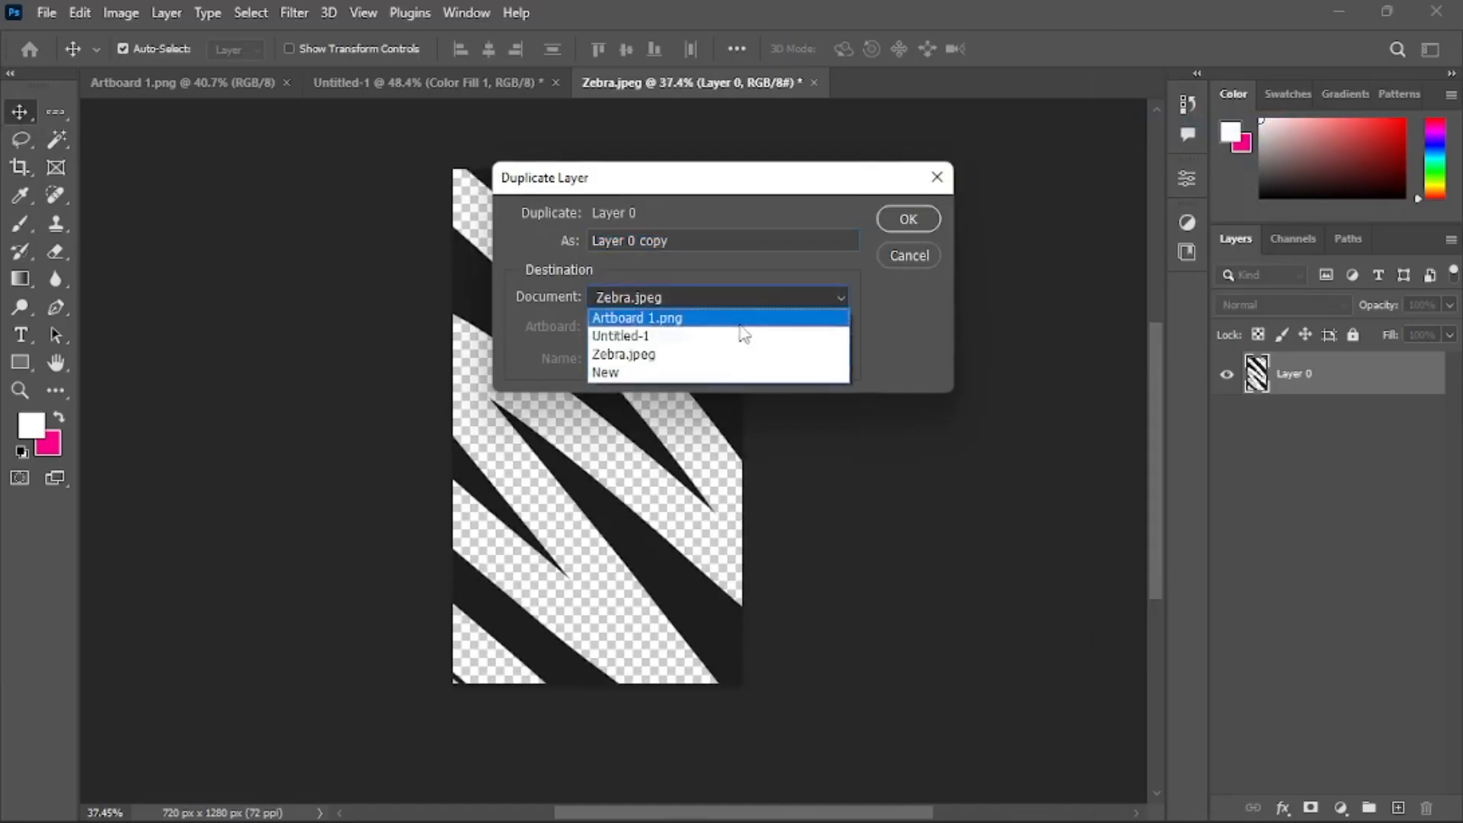
pyautogui.click(728, 338)
pyautogui.click(909, 219)
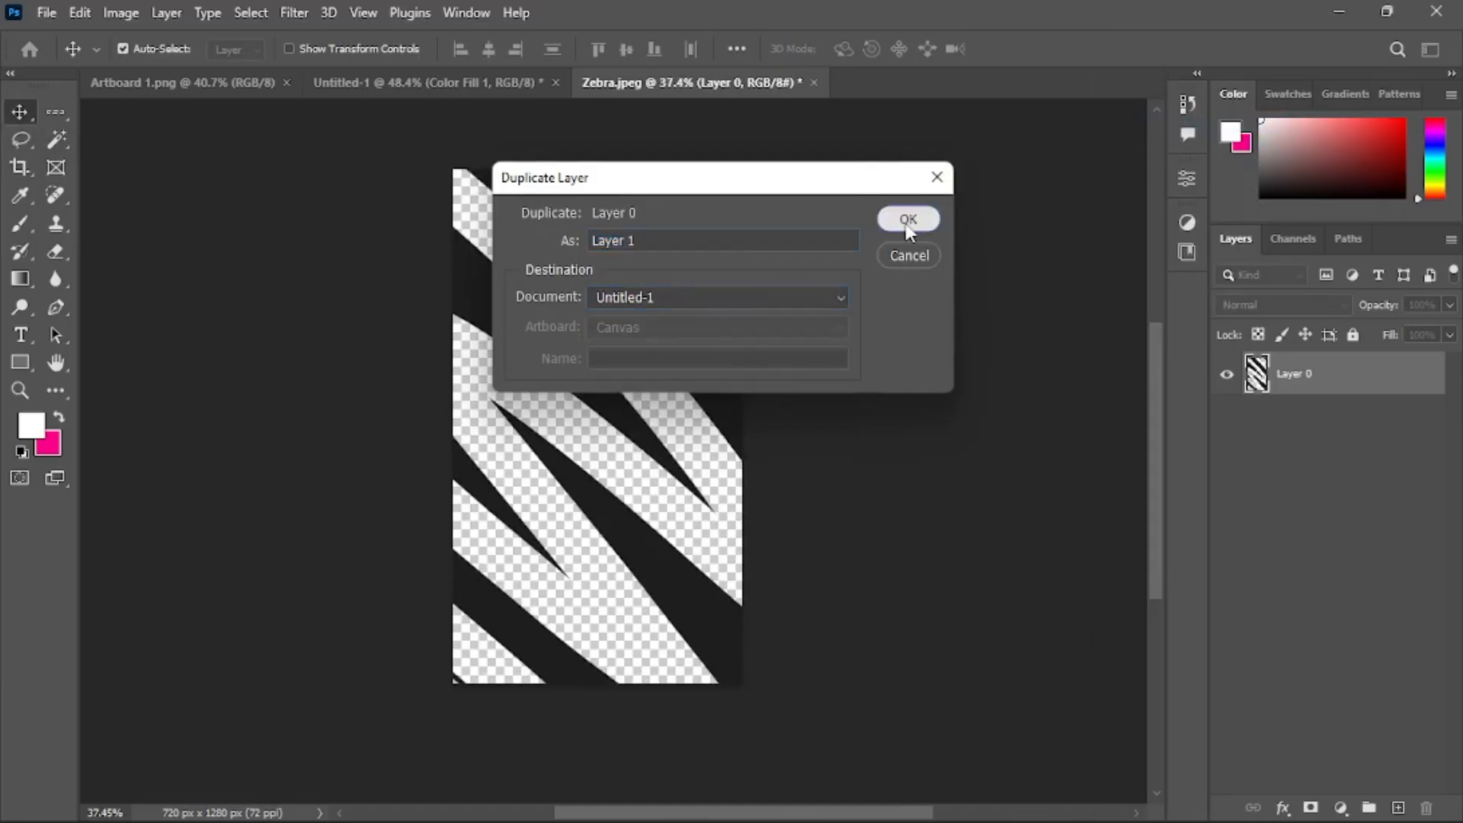
# In Untitled-1, hide the Artboard 1 reference layer and rename it Sample
pyautogui.click(435, 92)
pyautogui.scroll(-5, 511, 328)
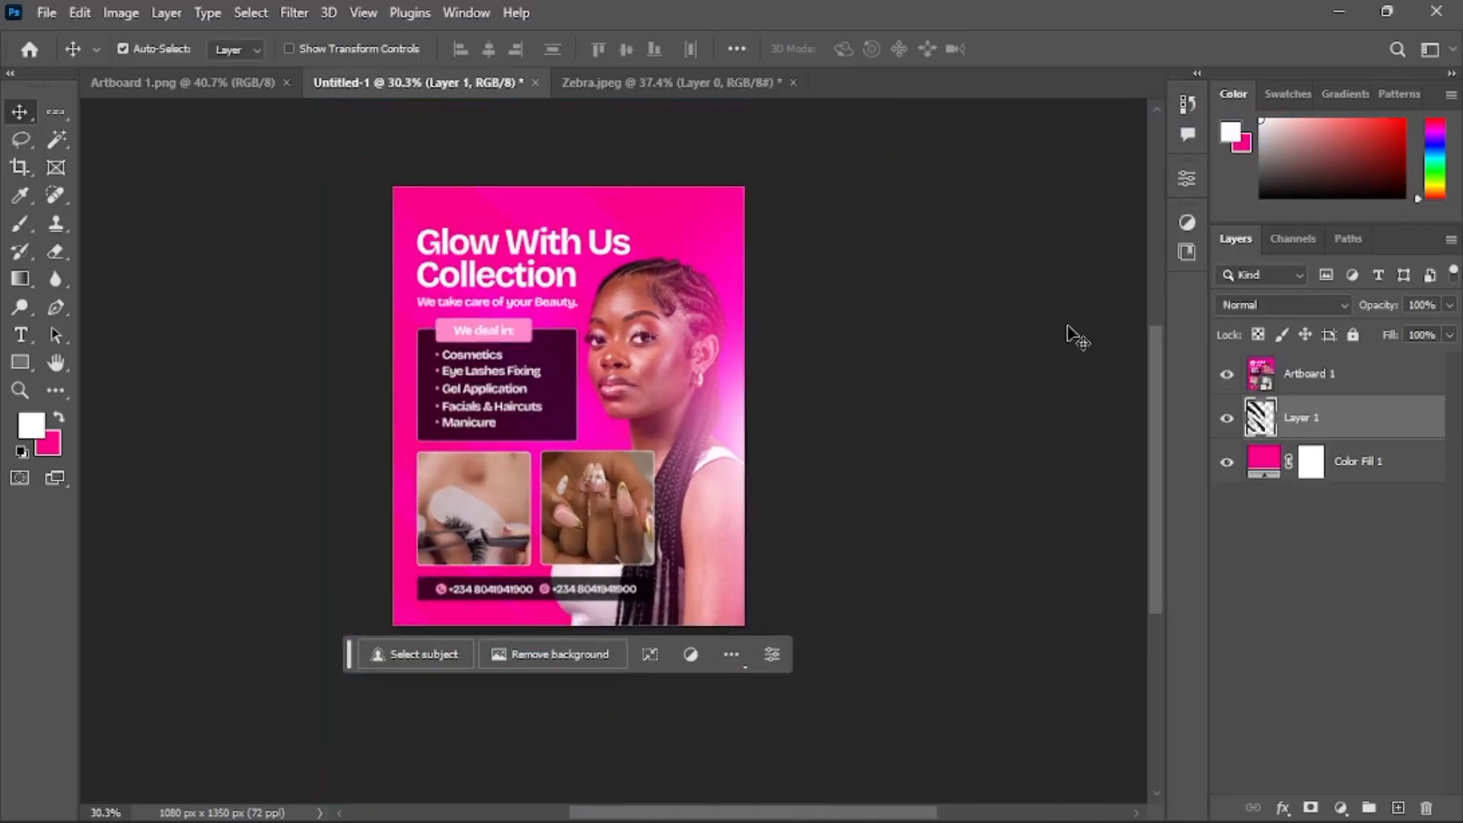
pyautogui.click(1227, 374)
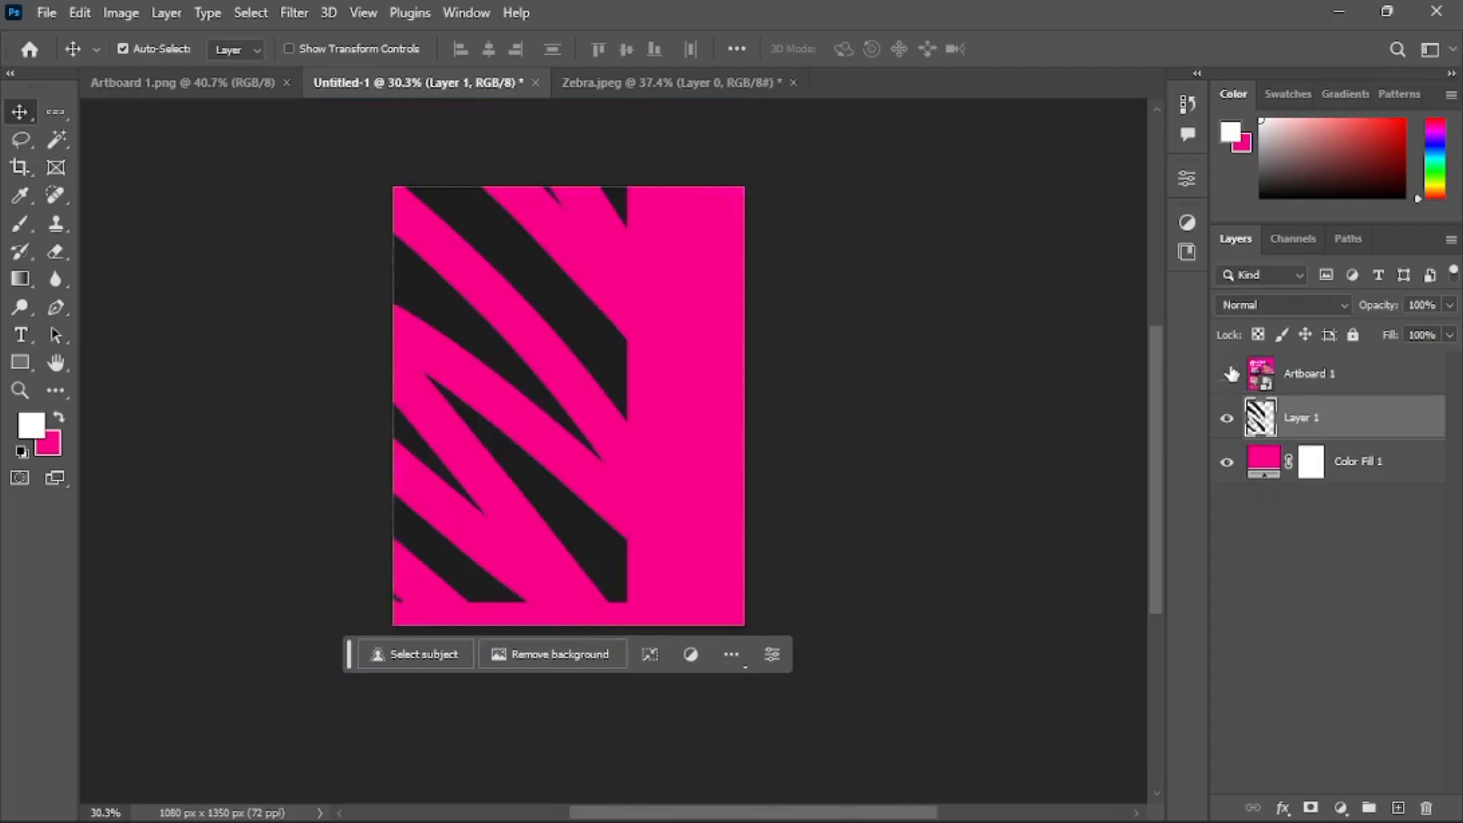
pyautogui.click(1254, 369)
pyautogui.doubleClick(1304, 372)
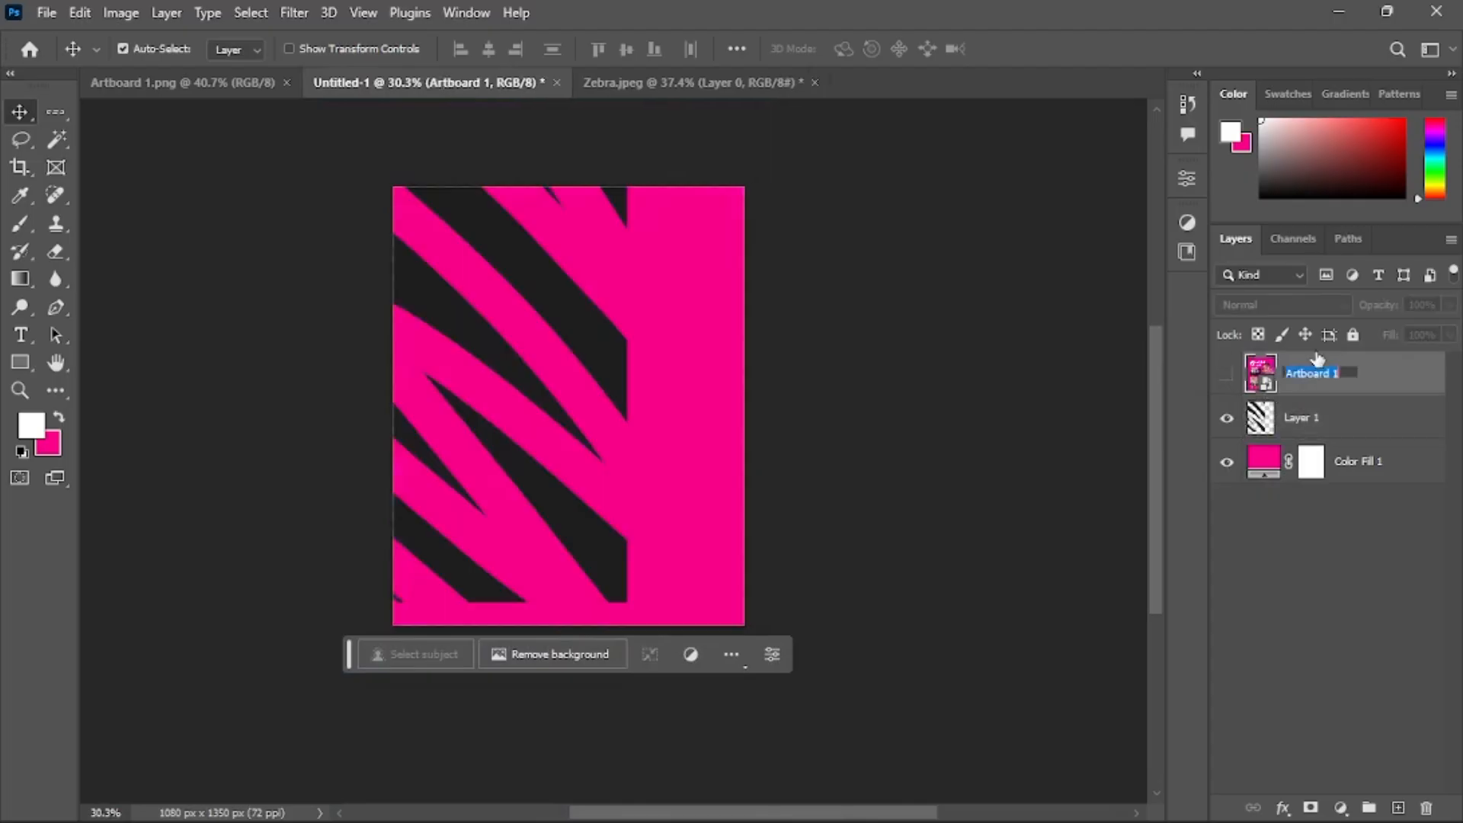
pyautogui.write('Sample')
pyautogui.press('Return')
# Add a white ffffff Color Overlay layer style to the zebra layer, Layer 1
pyautogui.click(1340, 418)
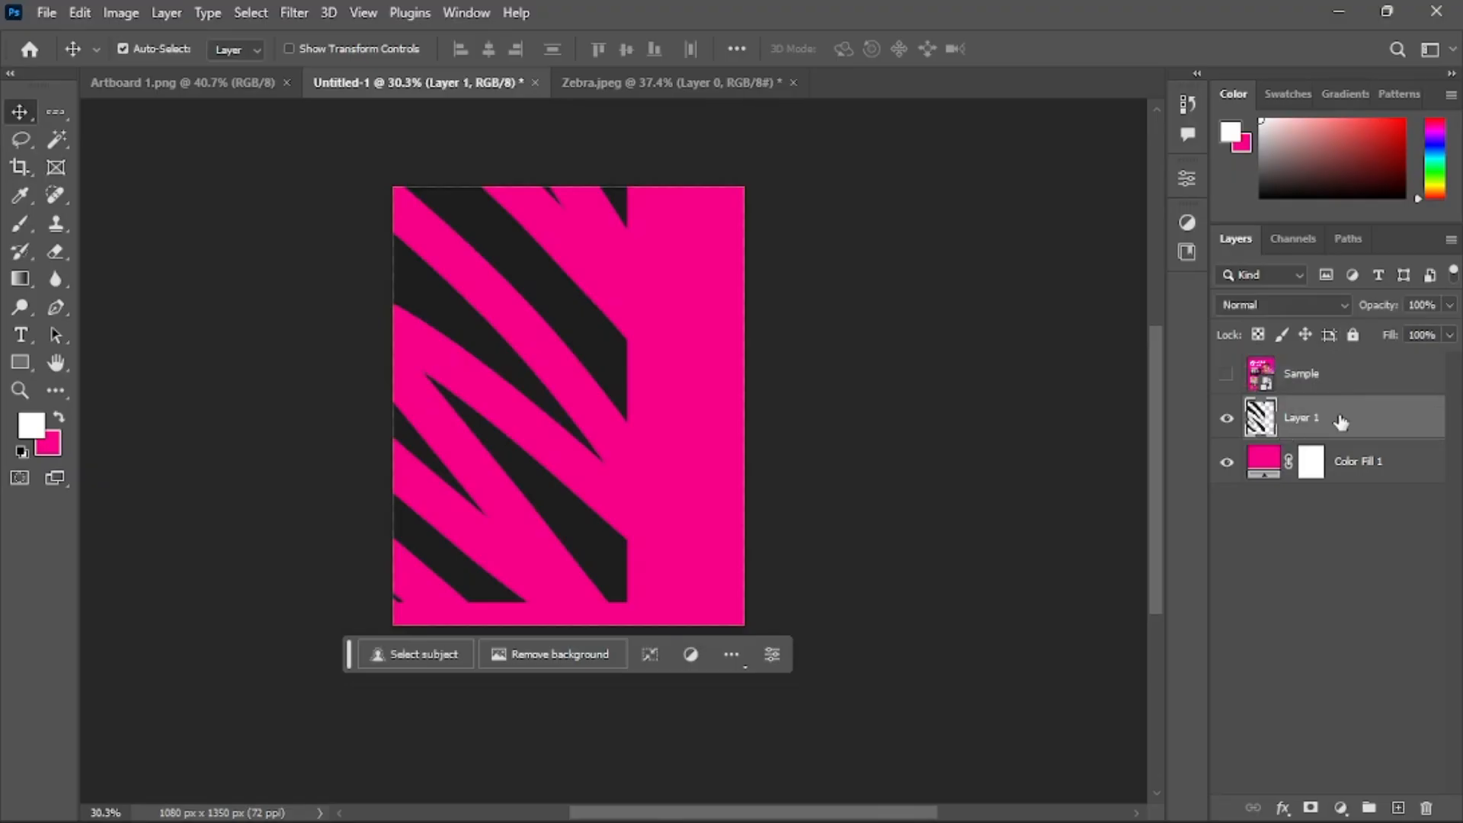
pyautogui.rightClick(1341, 424)
pyautogui.click(1114, 64)
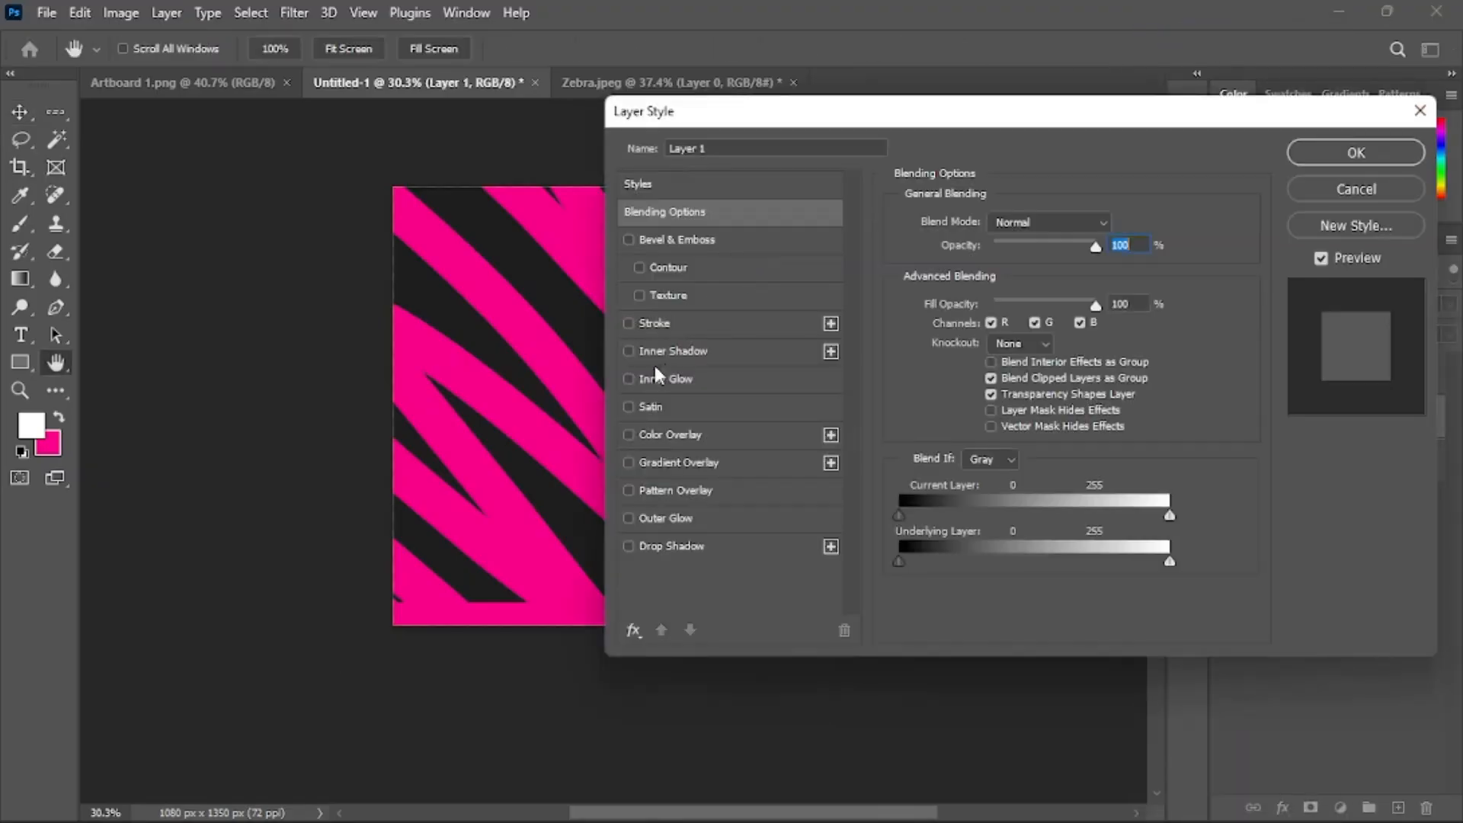
pyautogui.click(675, 436)
pyautogui.click(1118, 222)
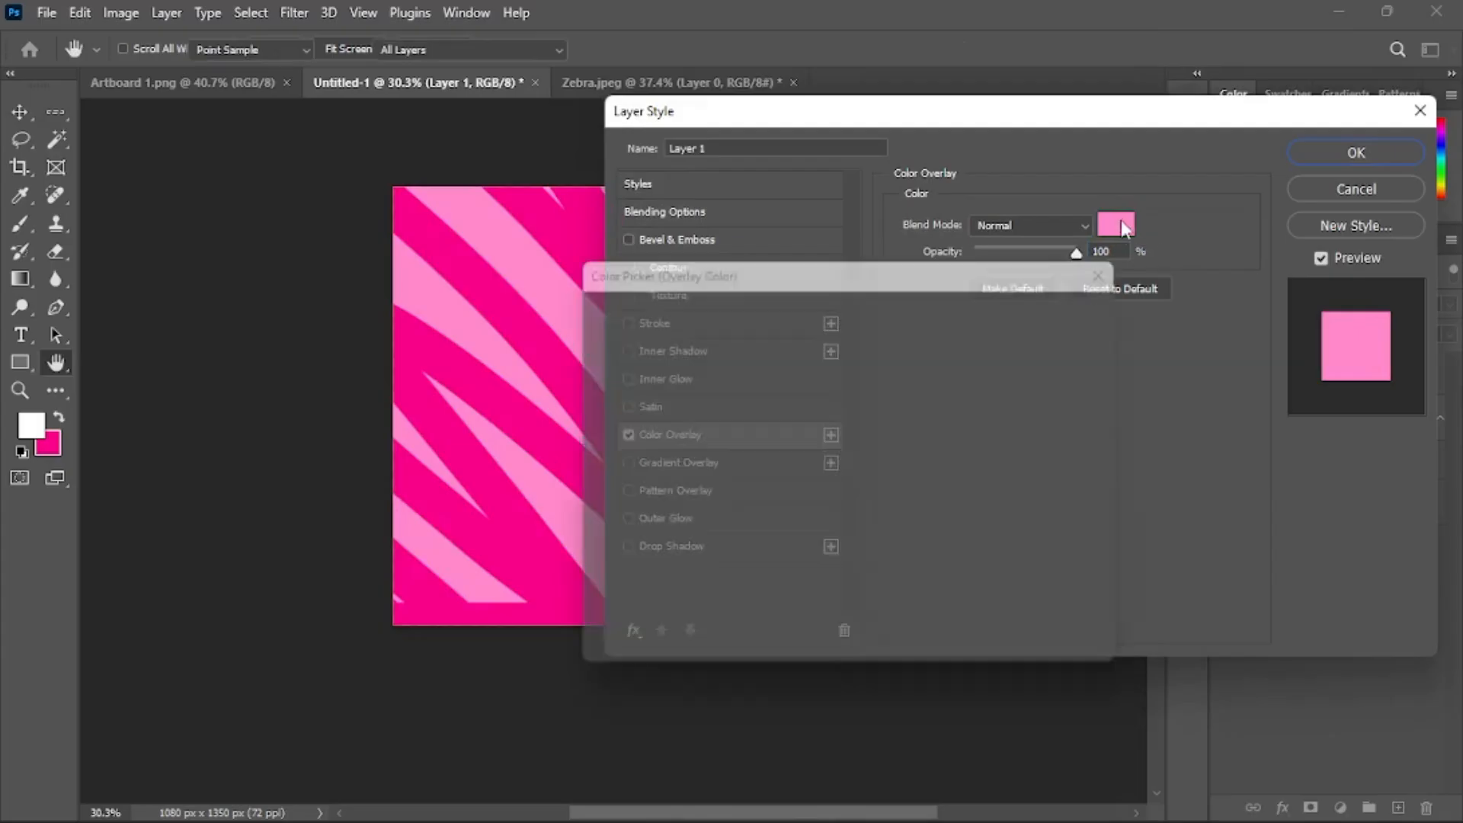
pyautogui.write('ffffff')
pyautogui.click(1051, 305)
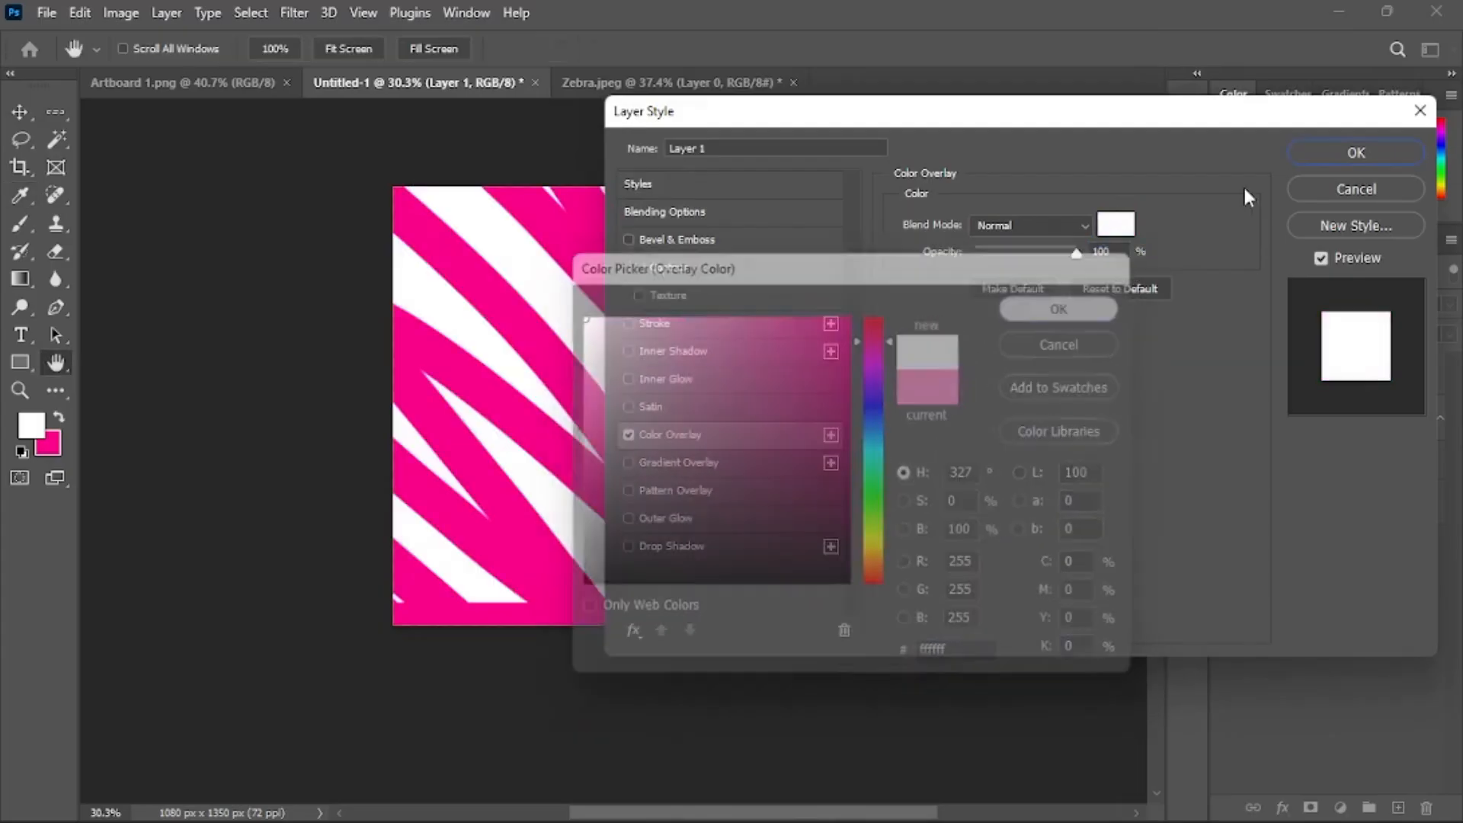
pyautogui.click(1334, 155)
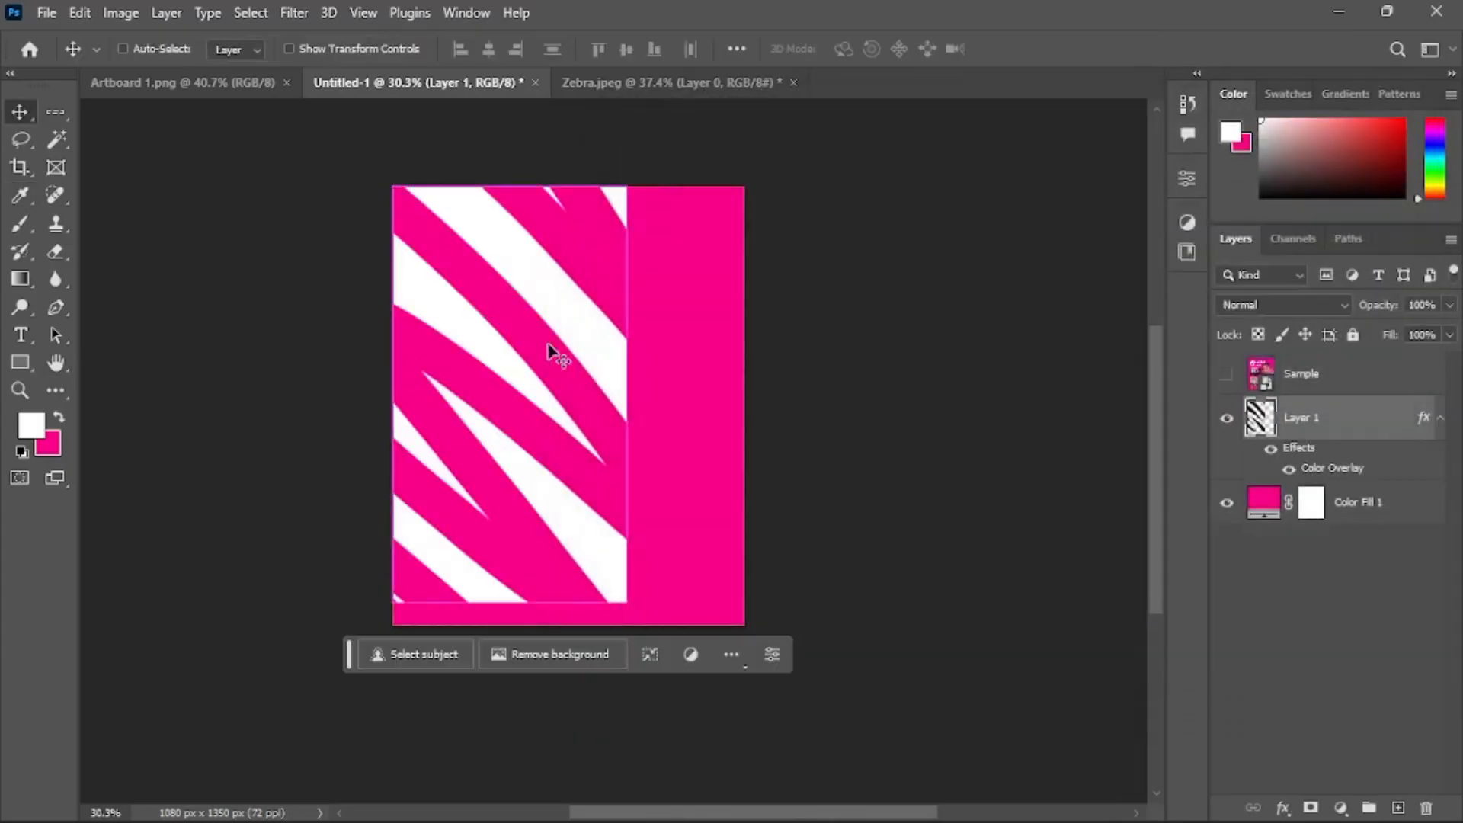
# Free-transform the zebra layer to 150% and shift it down so the stripes fill the canvas
pyautogui.hotkey('ctrl', 't')
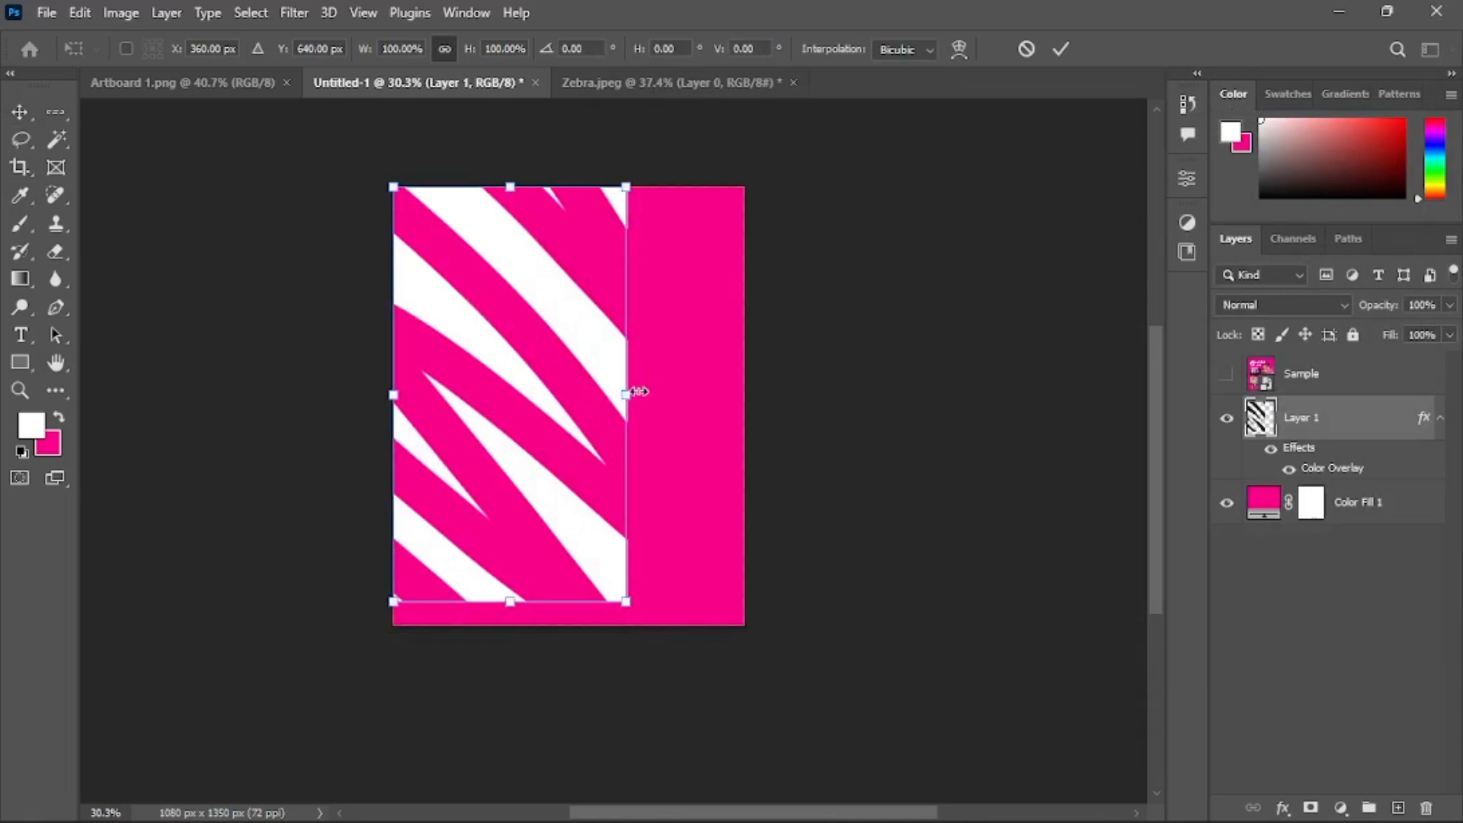
pyautogui.moveTo(629, 394); pyautogui.dragTo(755, 392)
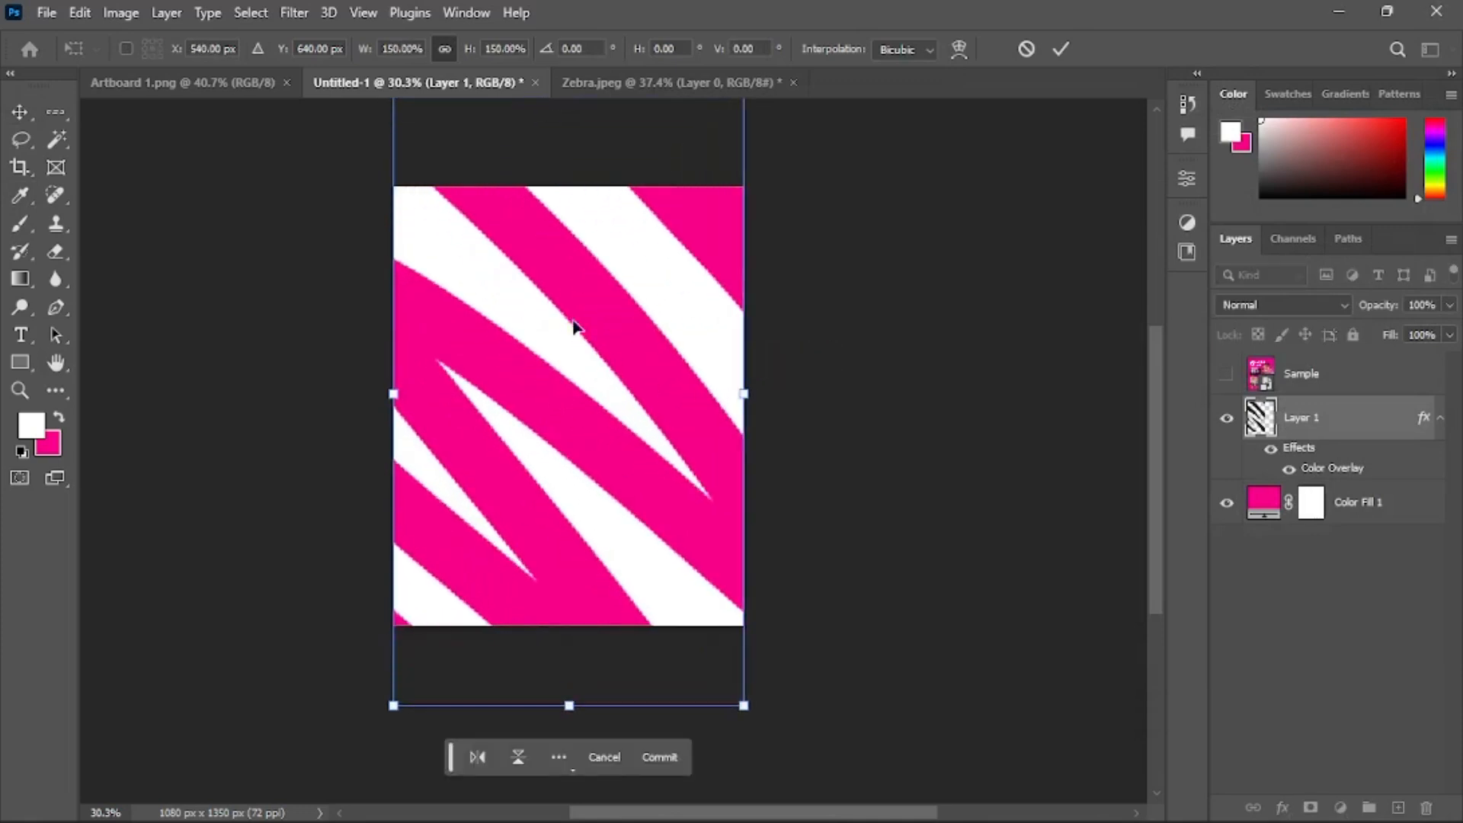
pyautogui.moveTo(575, 327); pyautogui.dragTo(565, 368)
pyautogui.click(1061, 48)
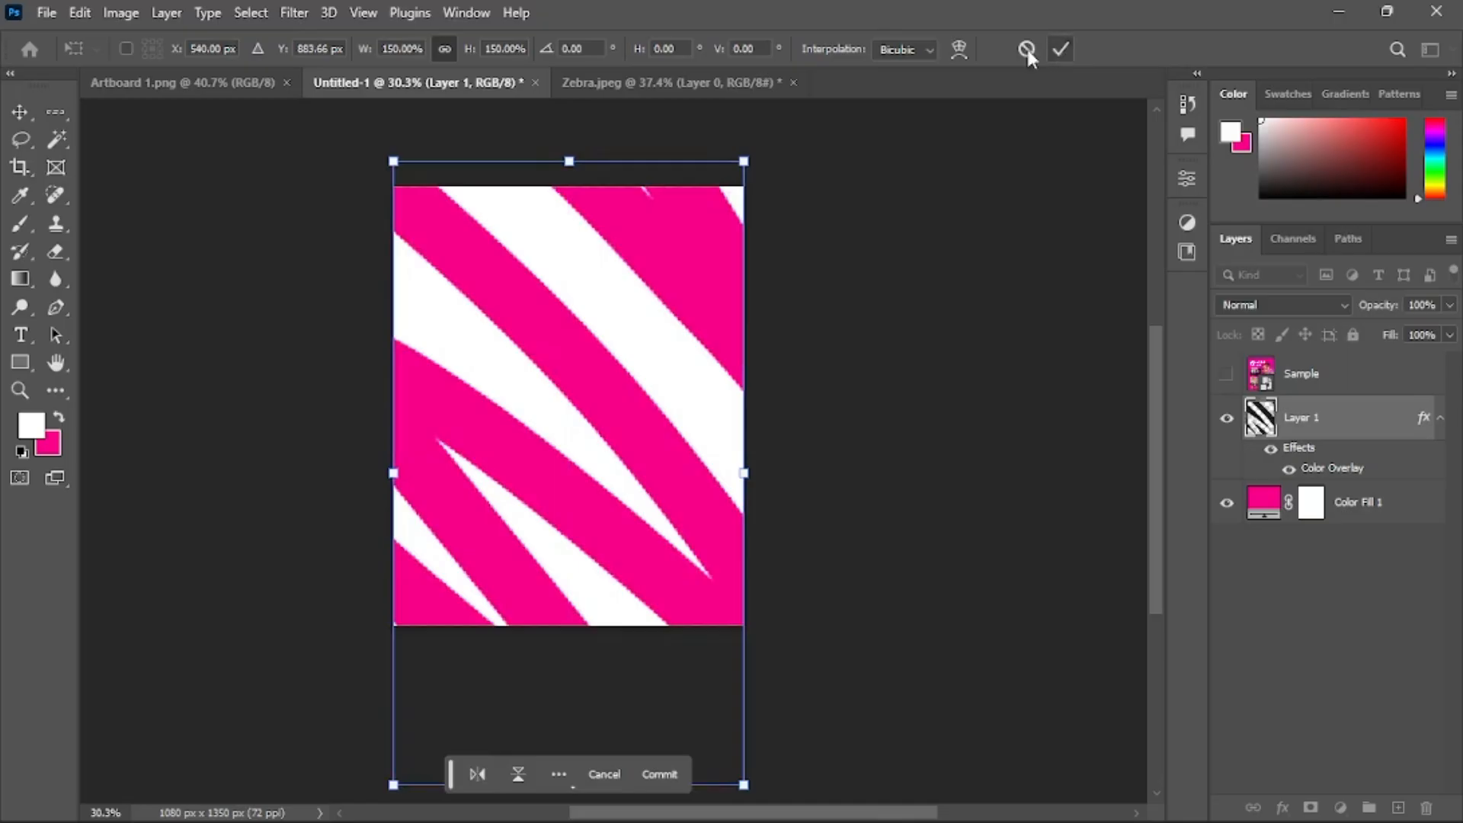
# Convert the zebra layer, Layer 1, to a smart object
pyautogui.scroll(2, 598, 254)
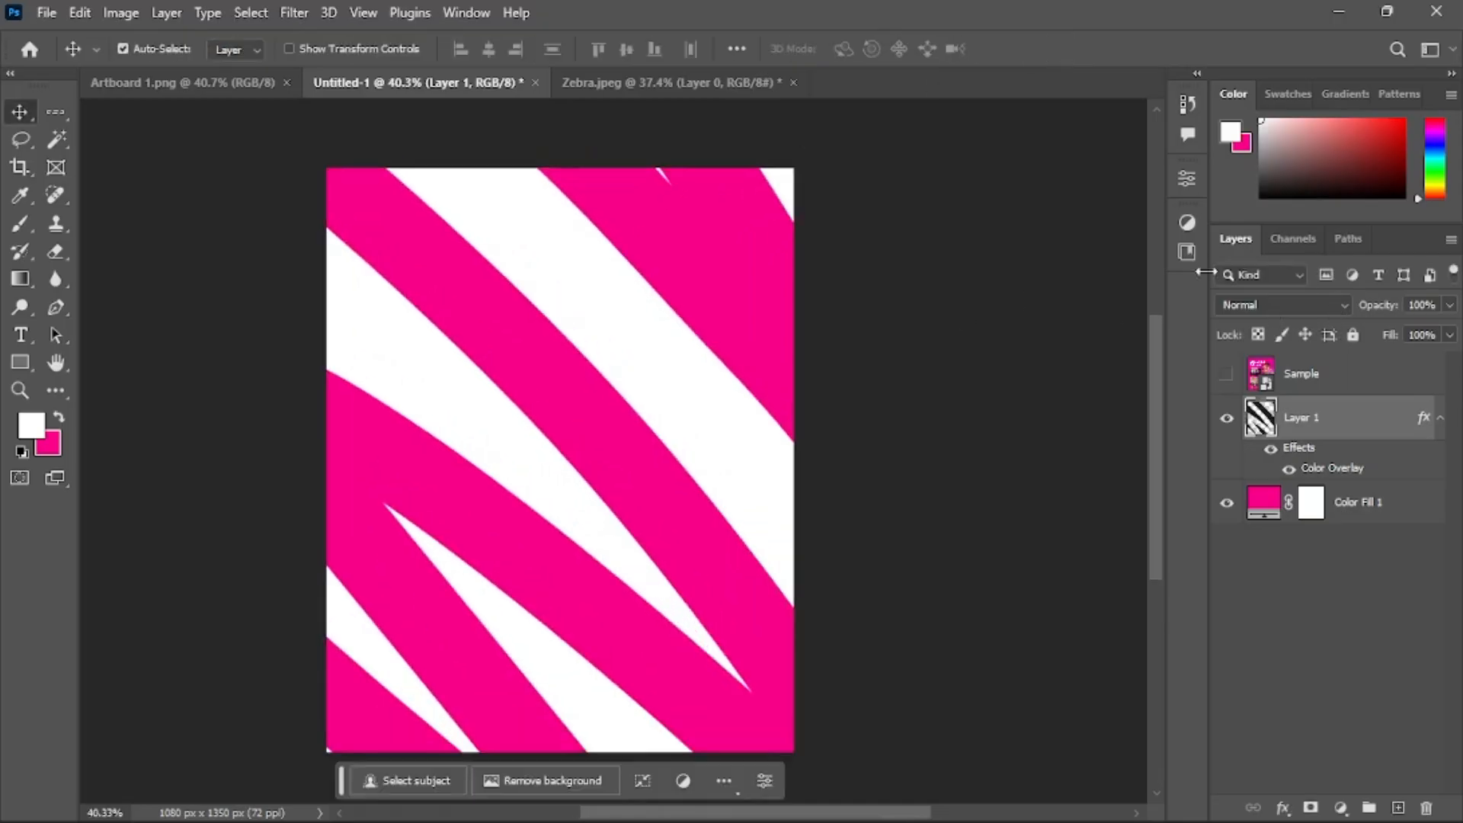
pyautogui.click(1309, 307)
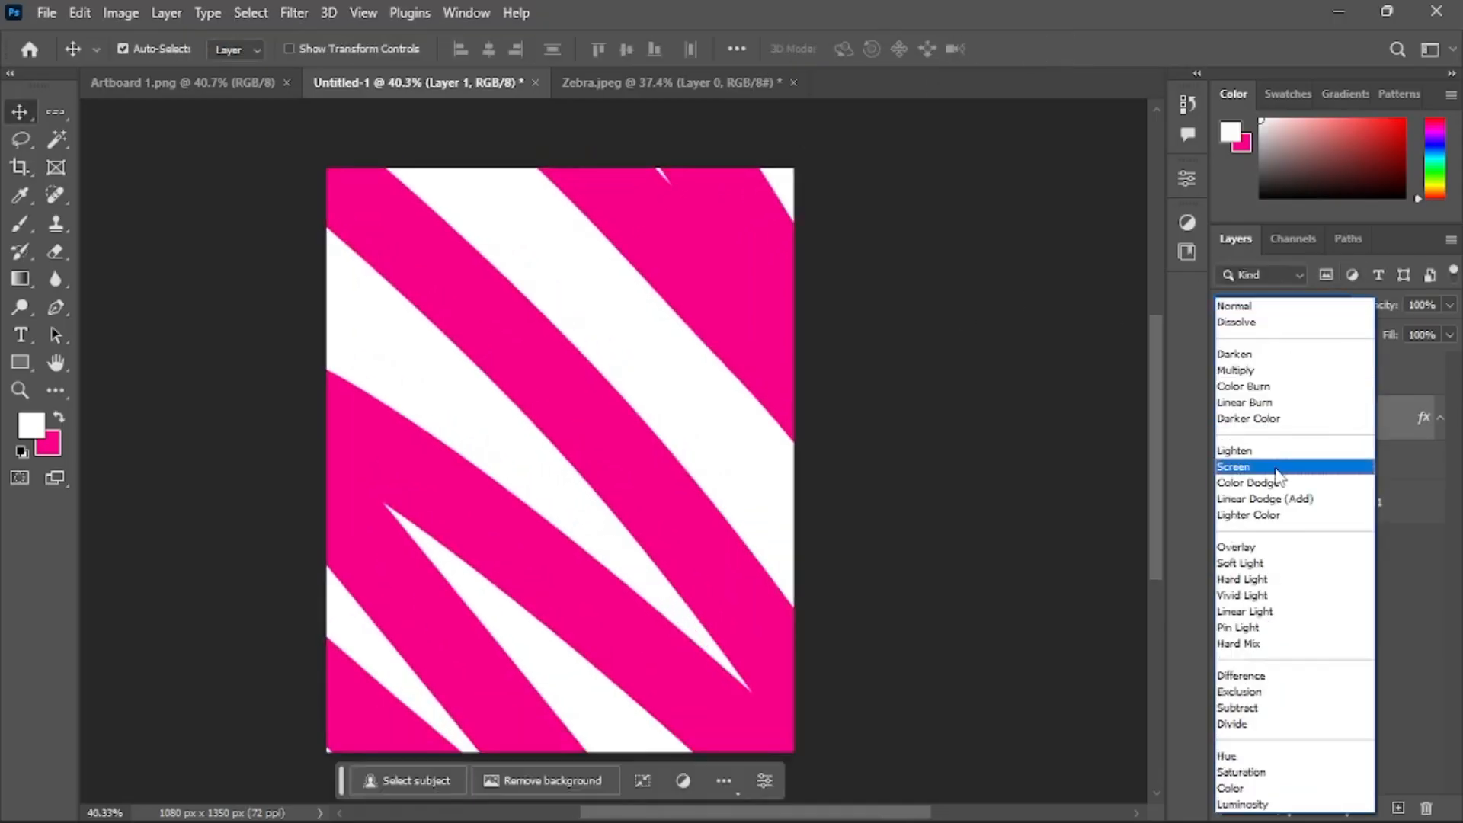
pyautogui.click(999, 438)
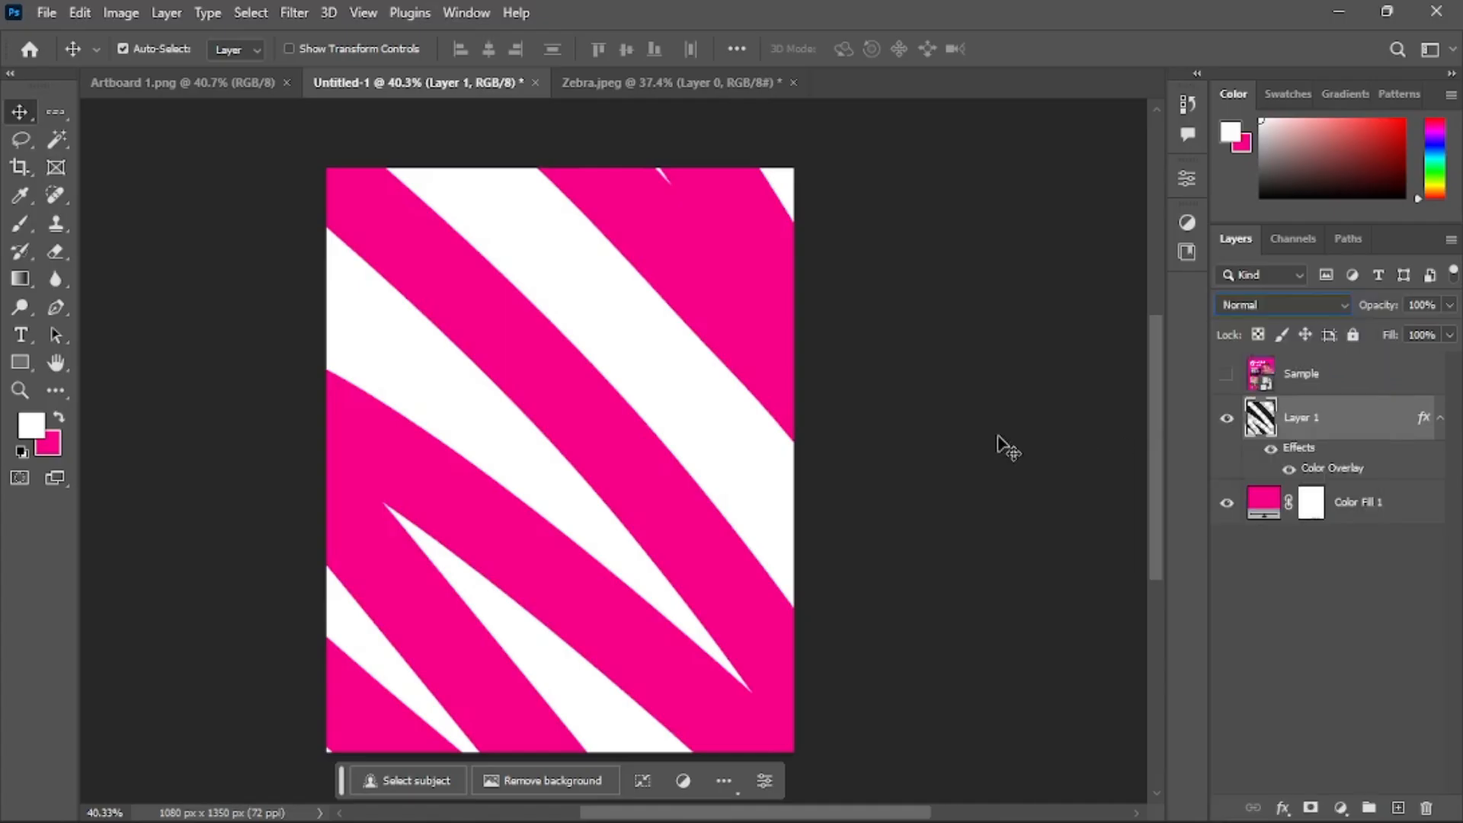
pyautogui.rightClick(1349, 428)
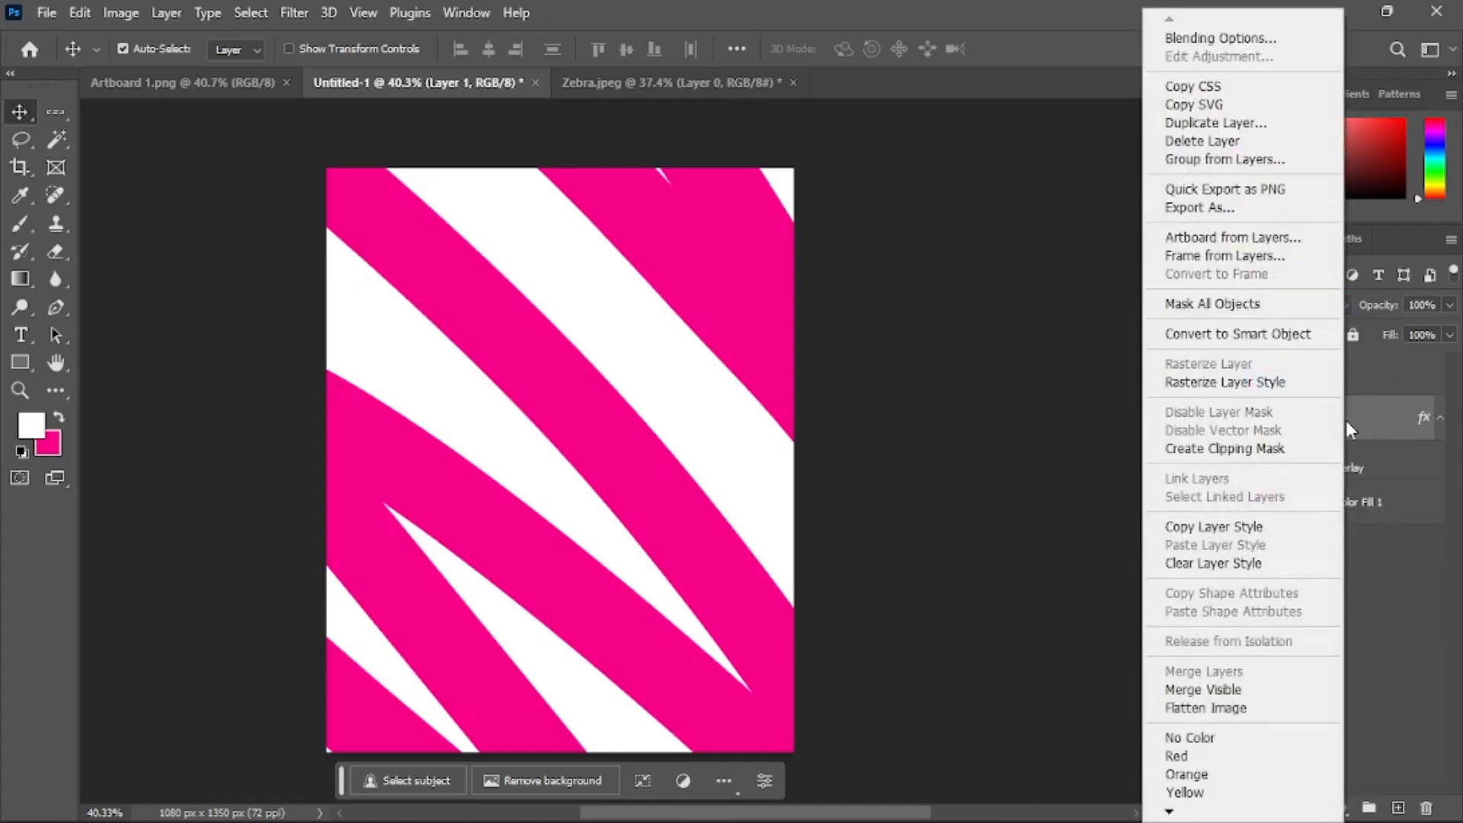
pyautogui.click(1283, 335)
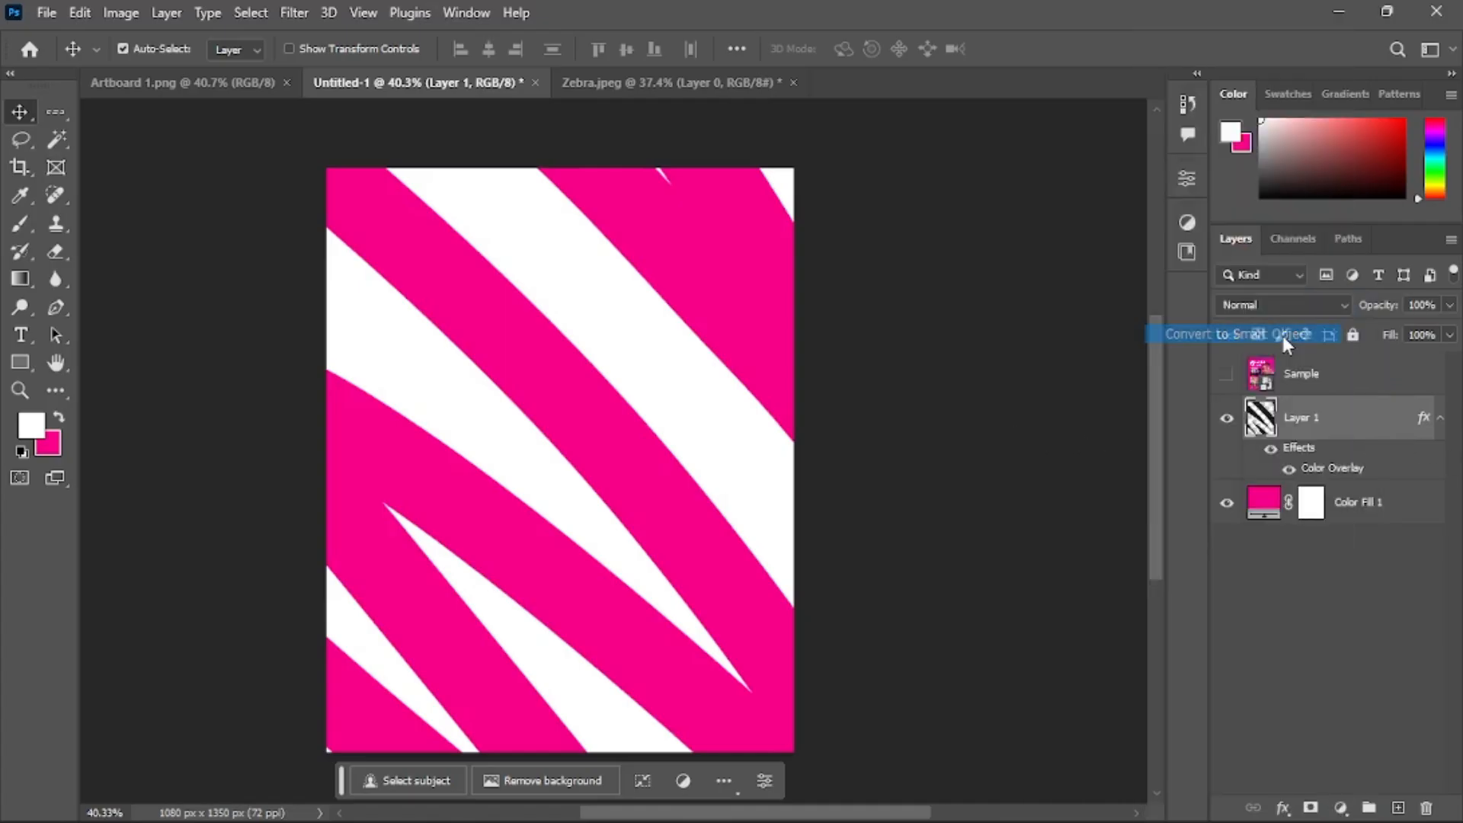
# Set the zebra layer's blend mode to Overlay and its opacity to 20%
pyautogui.click(1259, 302)
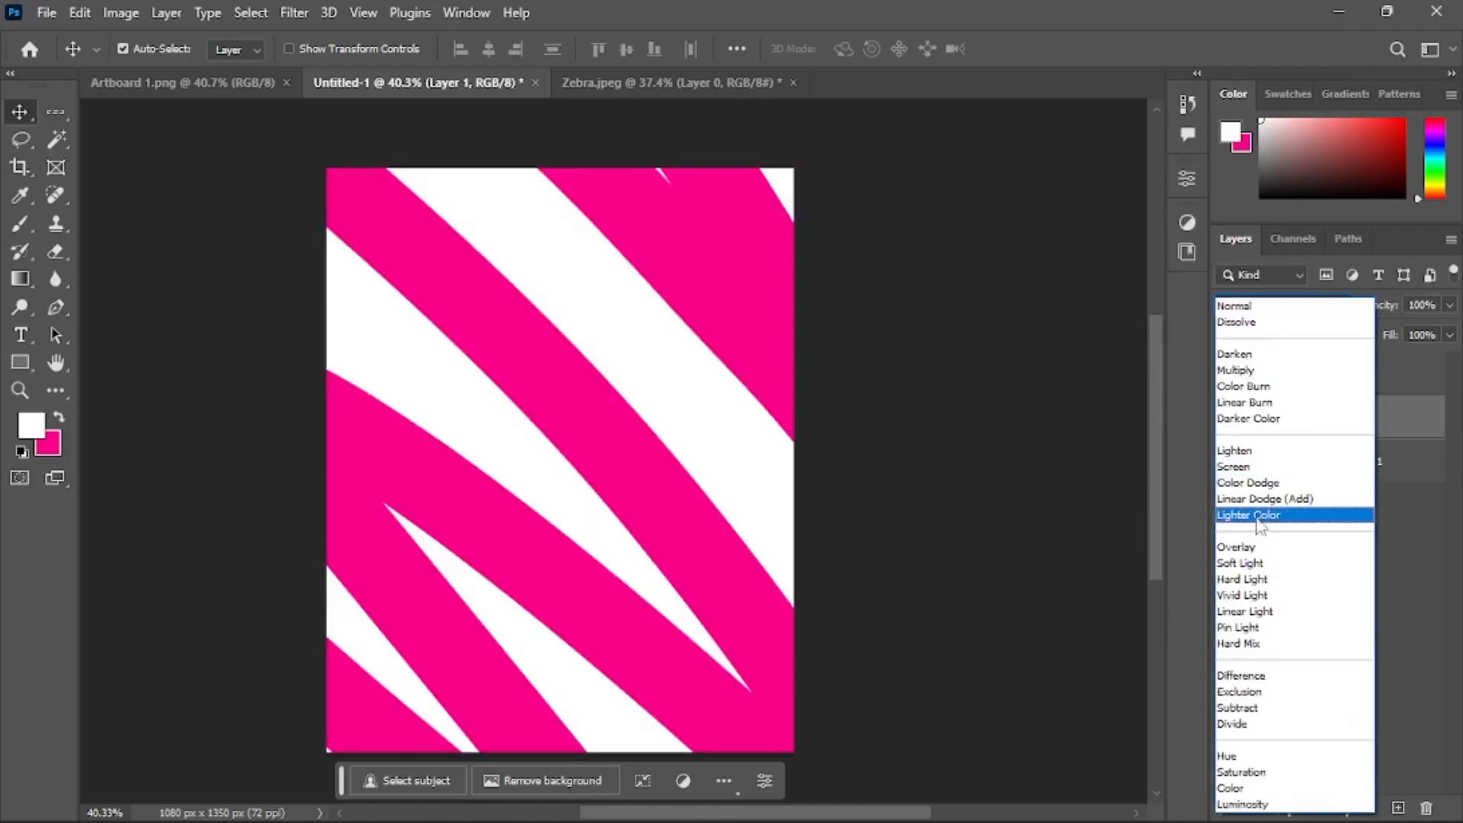
pyautogui.click(1259, 548)
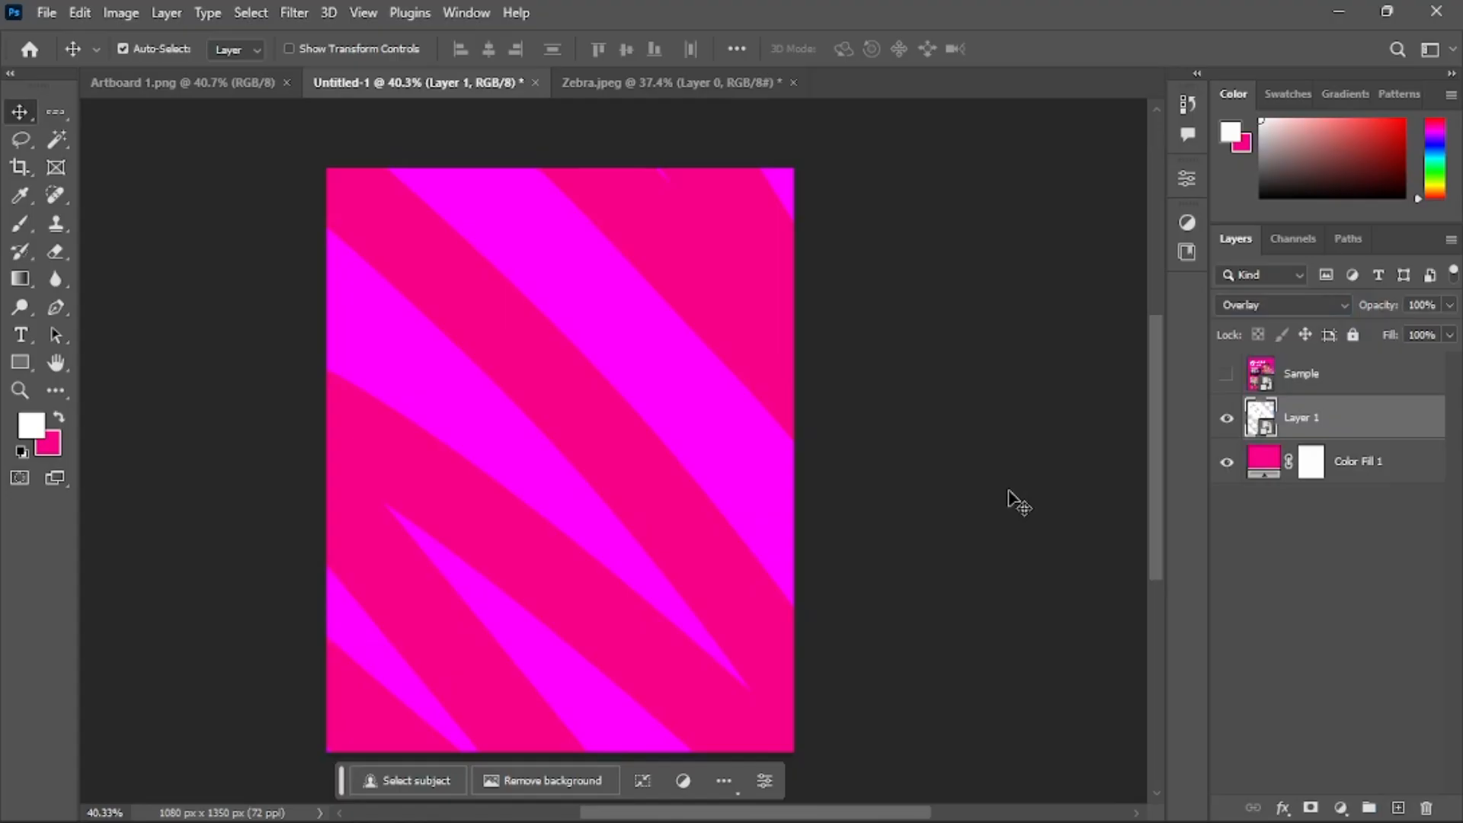
pyautogui.press('3')
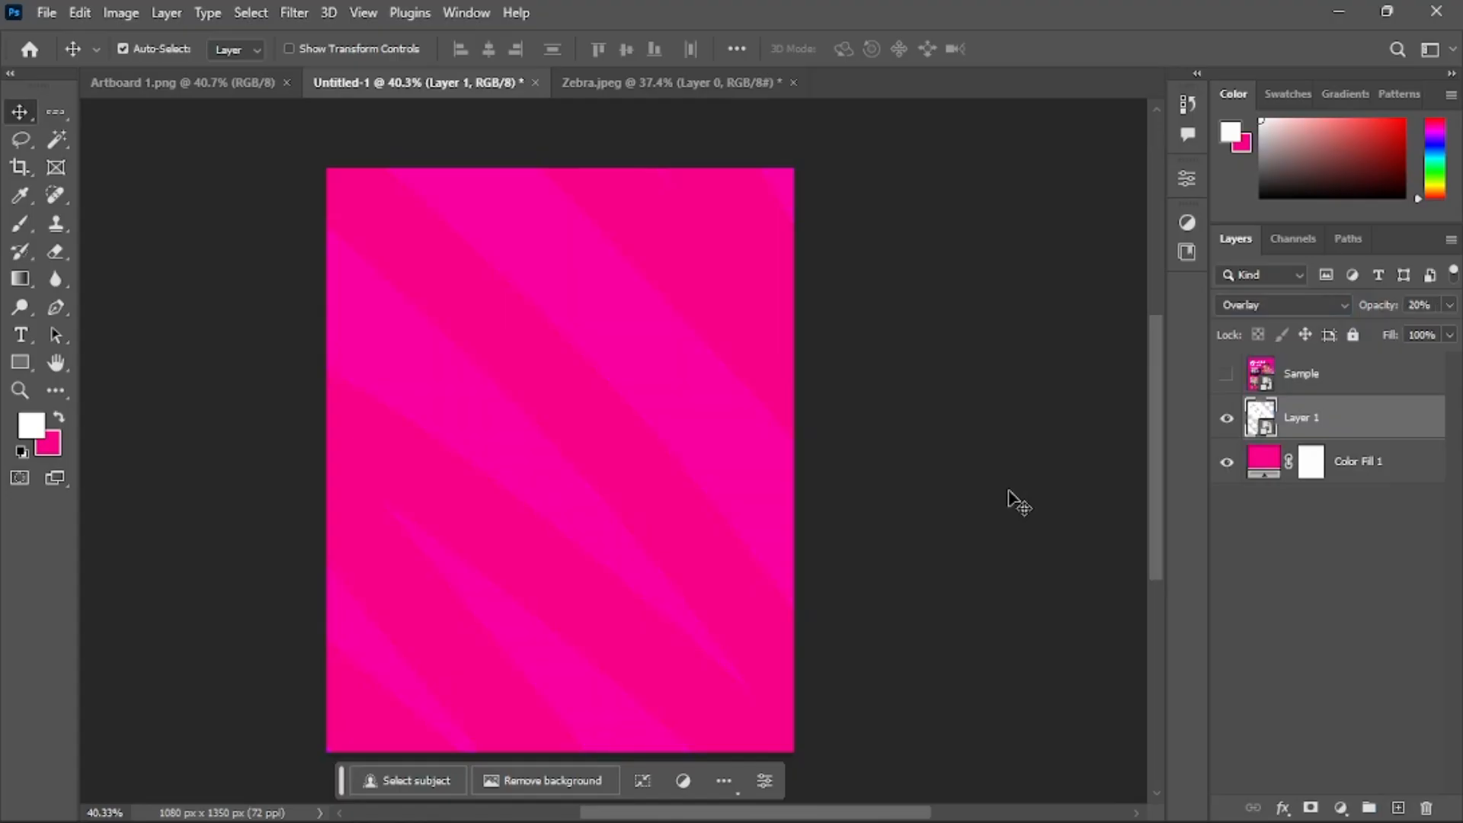
# Toggle the Sample layer's visibility to compare the new background with the reference flyer
pyautogui.click(1226, 374)
pyautogui.click(1268, 371)
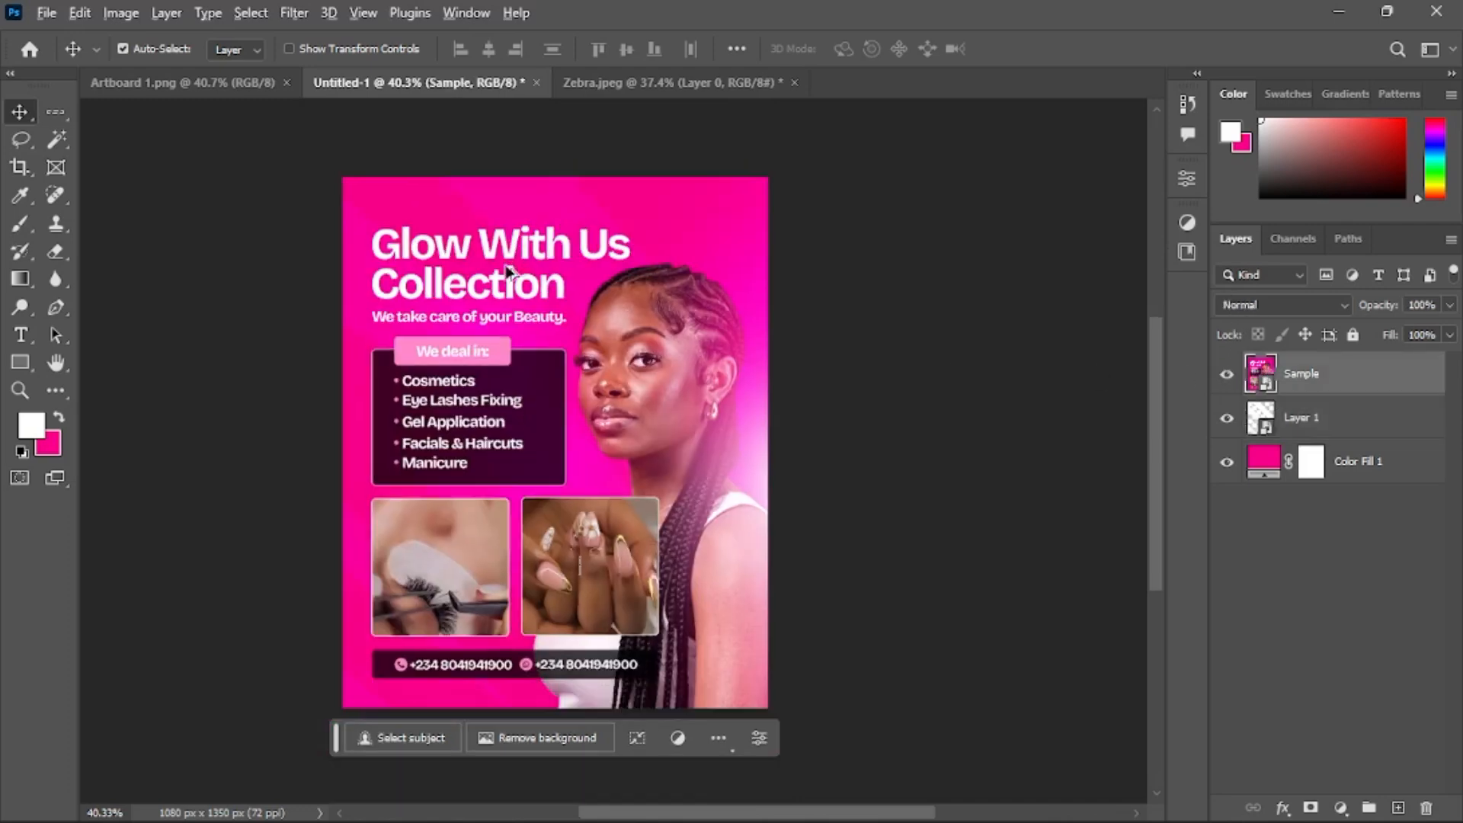
pyautogui.keyDown('alt'); pyautogui.scroll(-1, 510, 271); pyautogui.keyUp('alt')
pyautogui.click(1227, 375)
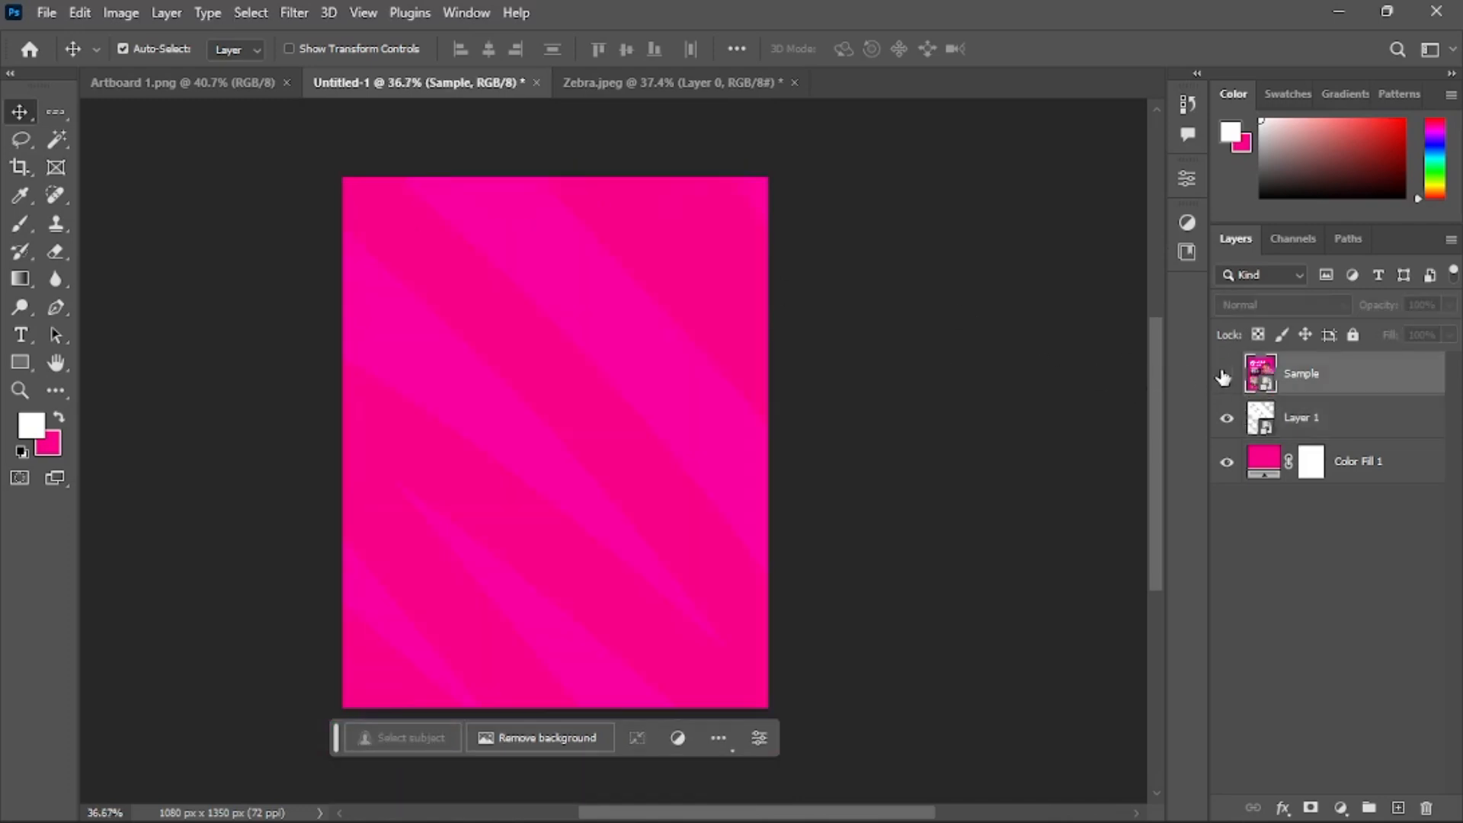
pyautogui.click(965, 377)
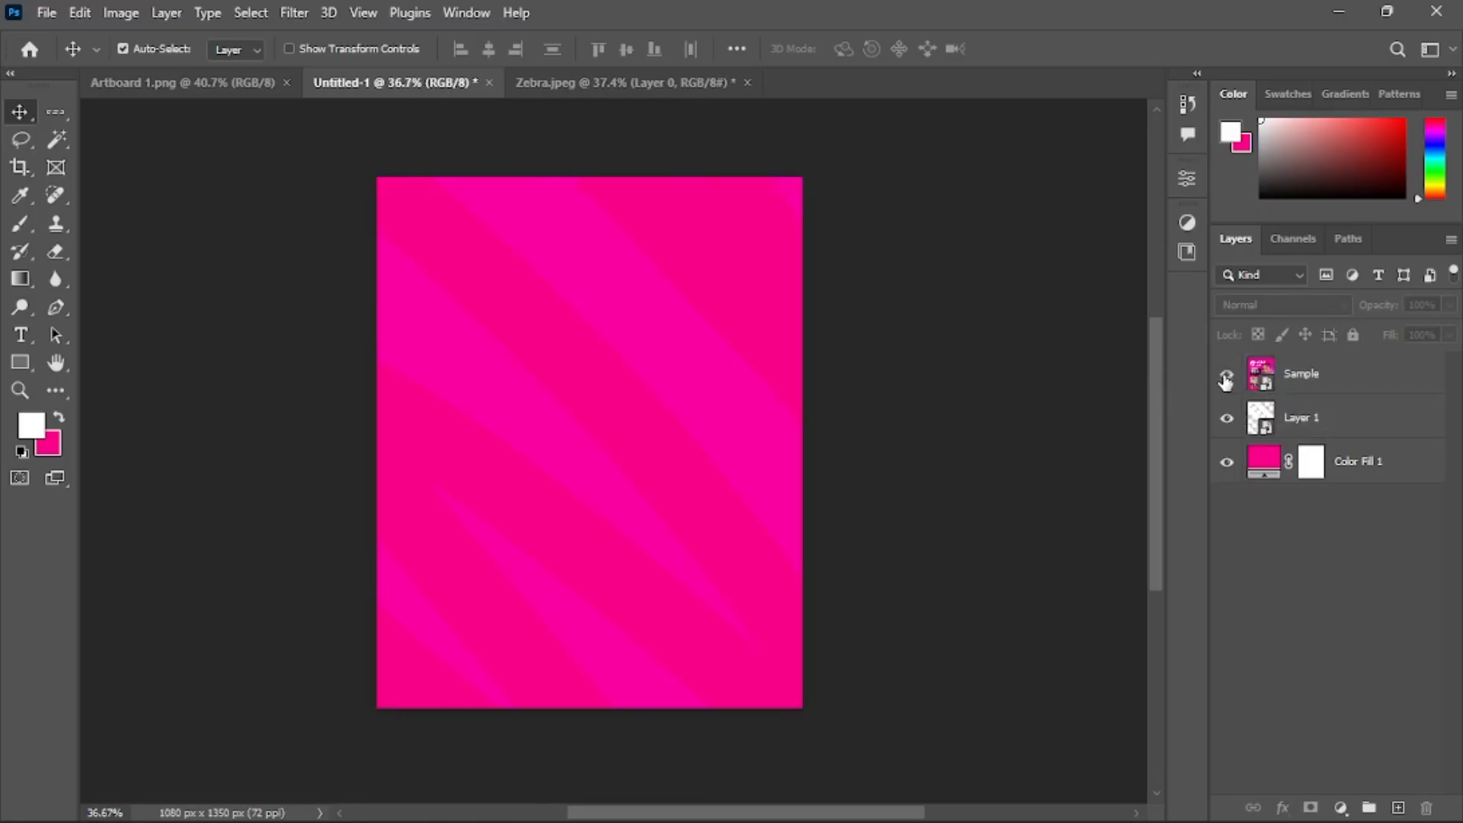
pyautogui.click(1226, 375)
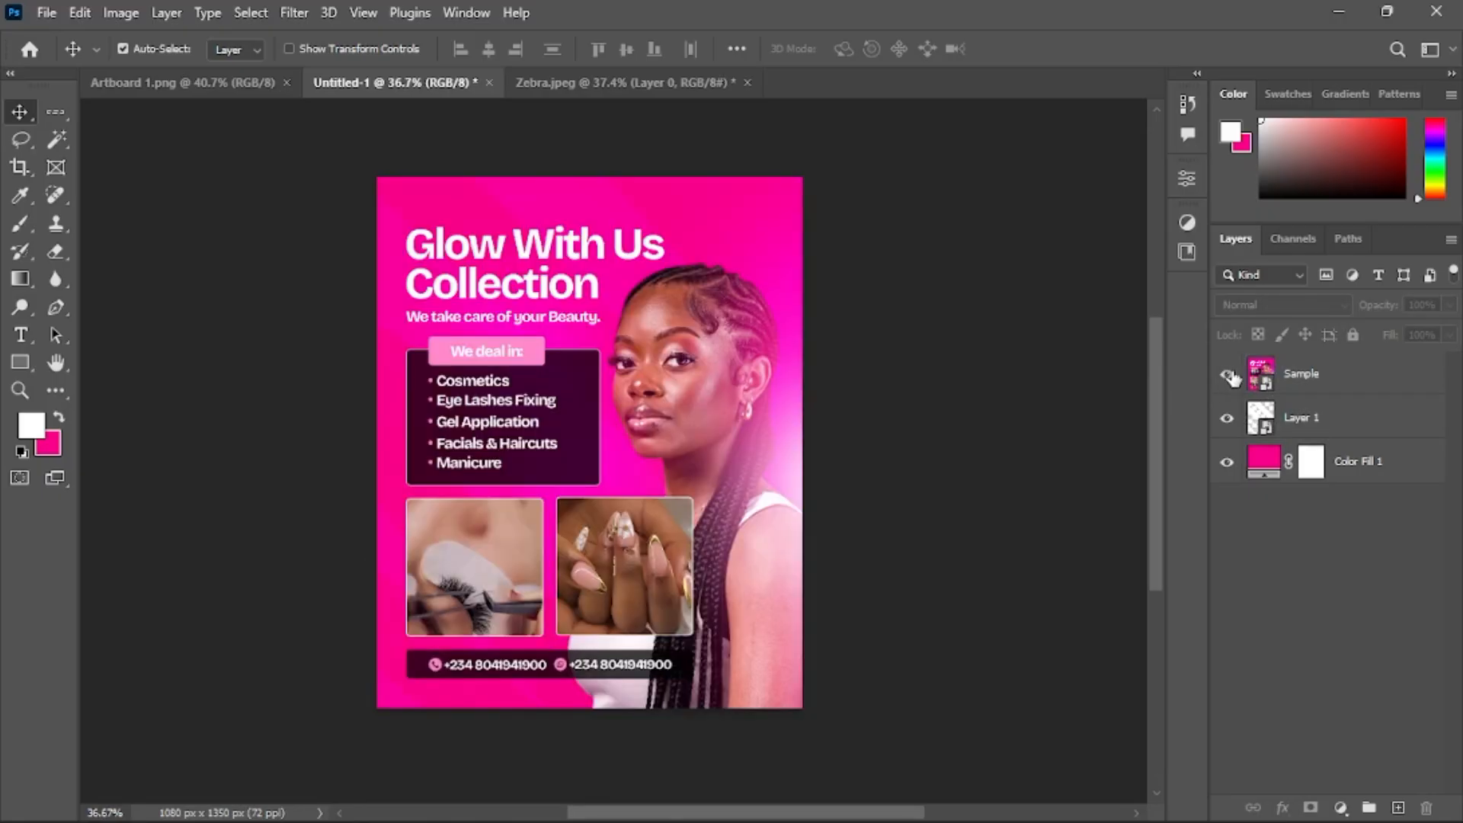
pyautogui.click(1226, 375)
# Duplicate the Color Fill 1 background layer
pyautogui.click(1341, 417)
pyautogui.click(1372, 464)
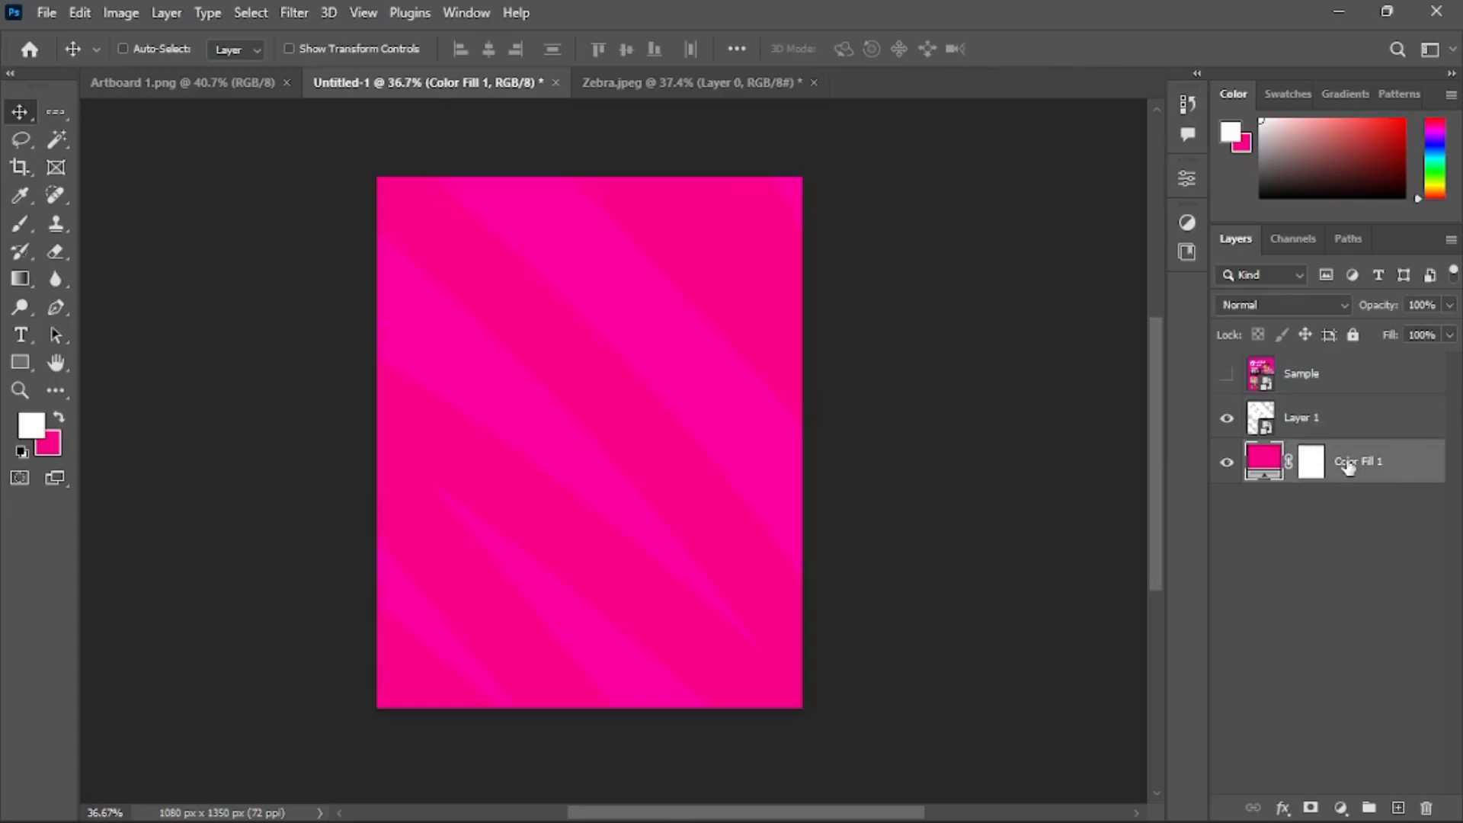
pyautogui.hotkey('ctrl', 'j')
# Apply the Add Noise filter at 0.58% as a smart filter to the Color Fill 1 copy
pyautogui.click(292, 13)
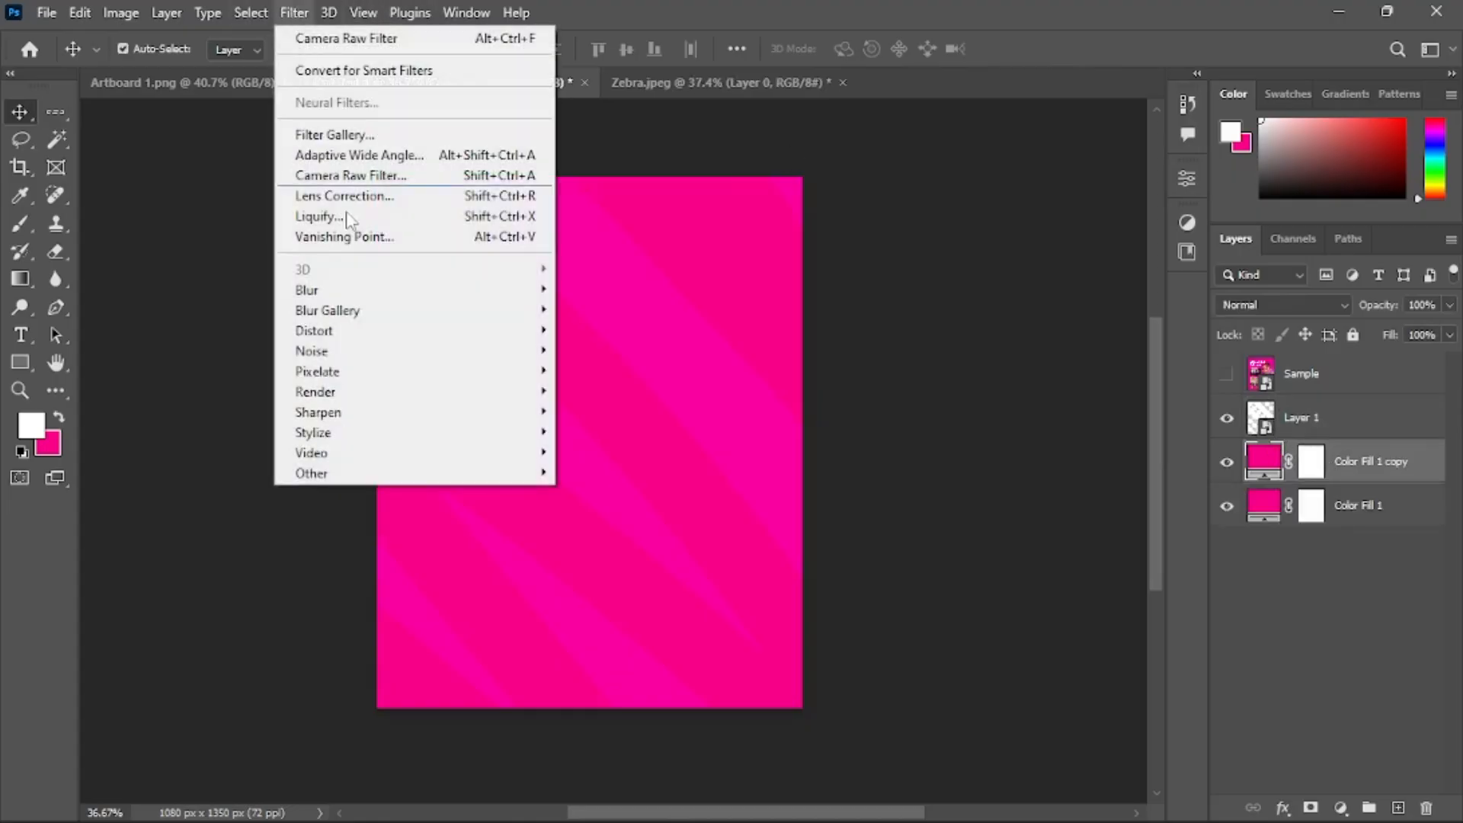
pyautogui.moveTo(457, 353)
pyautogui.click(604, 351)
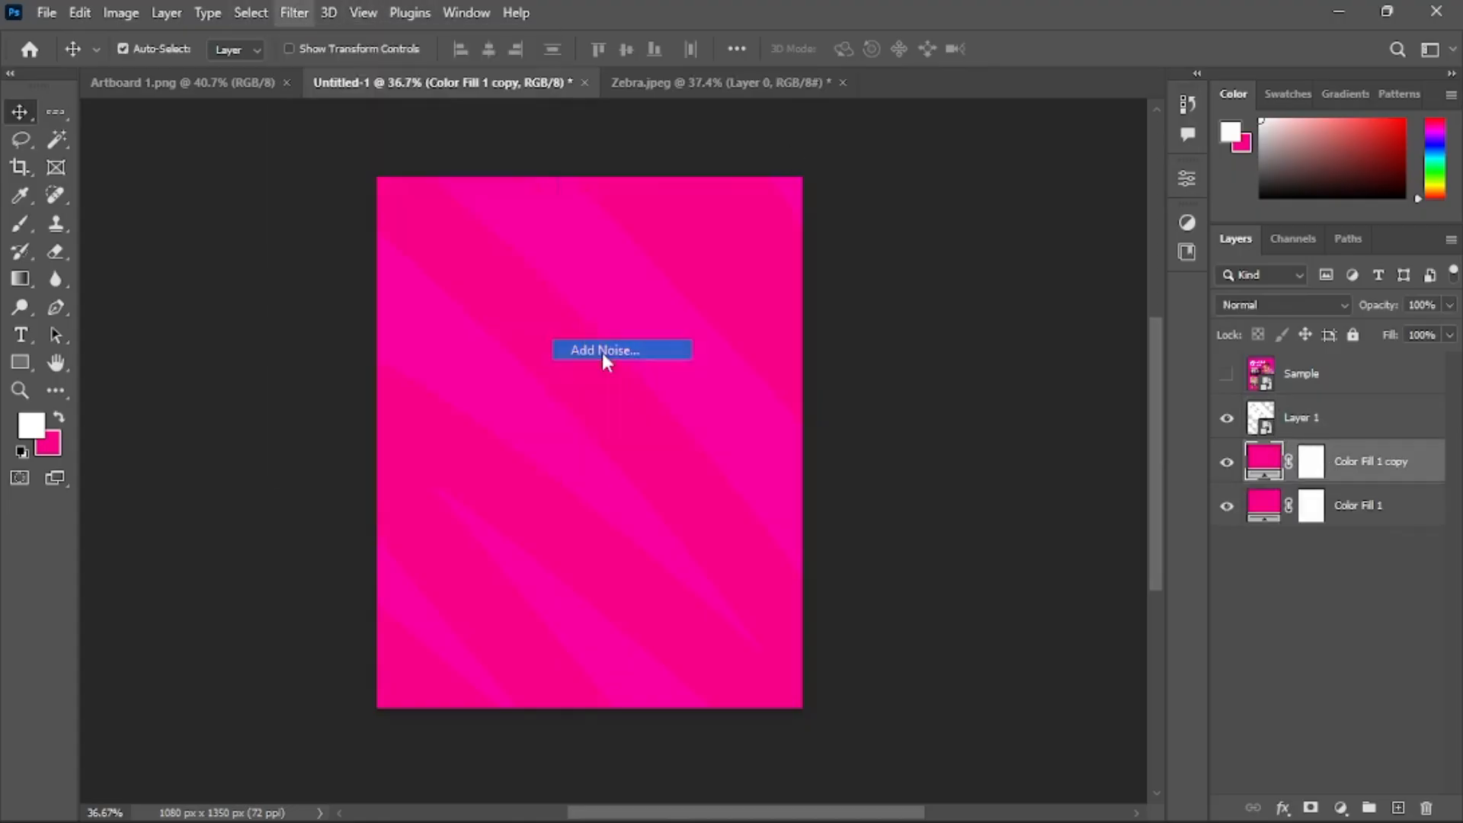
pyautogui.click(721, 326)
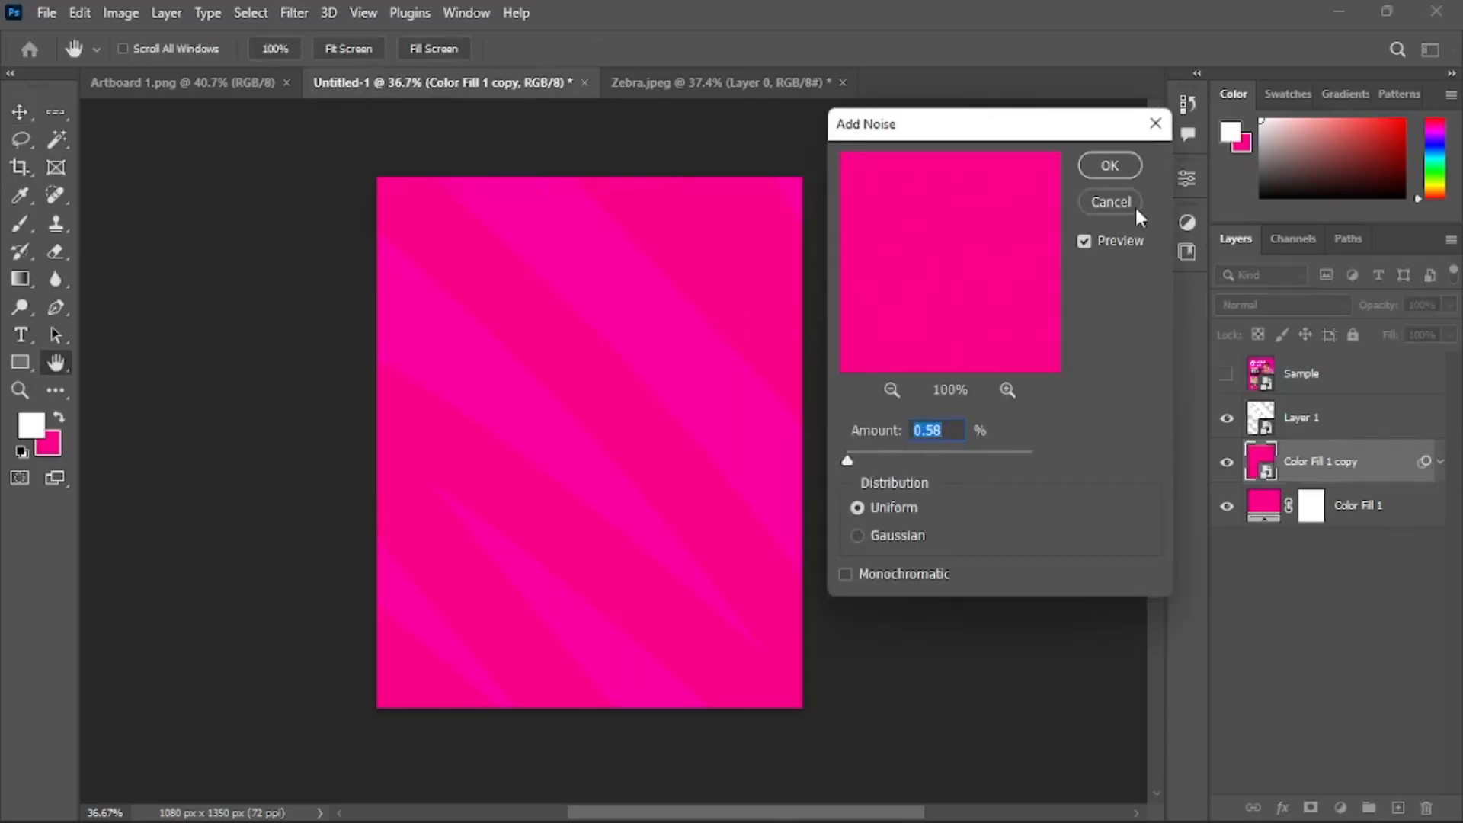
pyautogui.click(1110, 166)
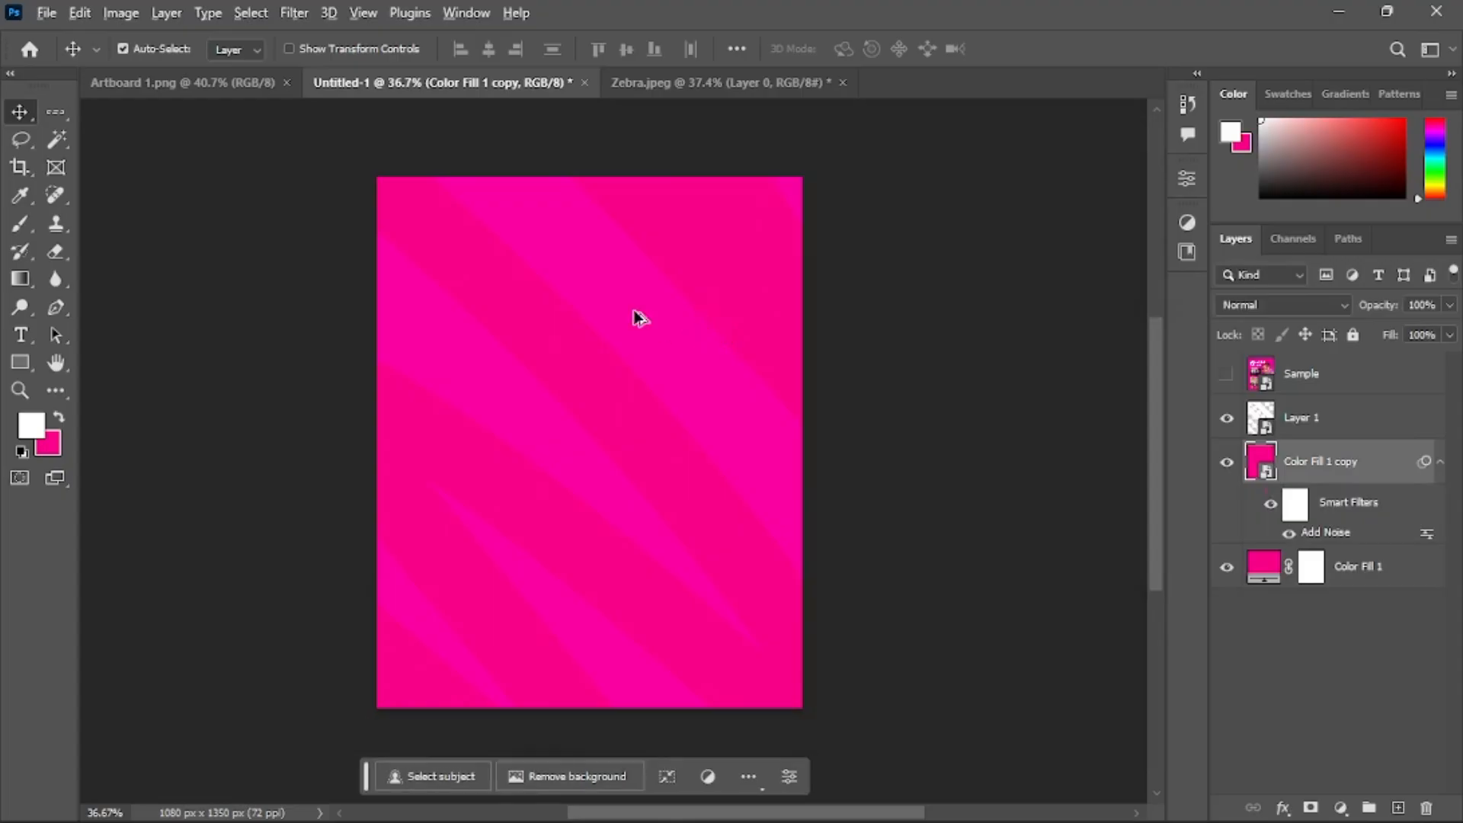
# Place the woman's Photoroom cutout PNG from Downloads into the flyer as an embedded layer
pyautogui.scroll(1, 638, 317)
pyautogui.click(46, 14)
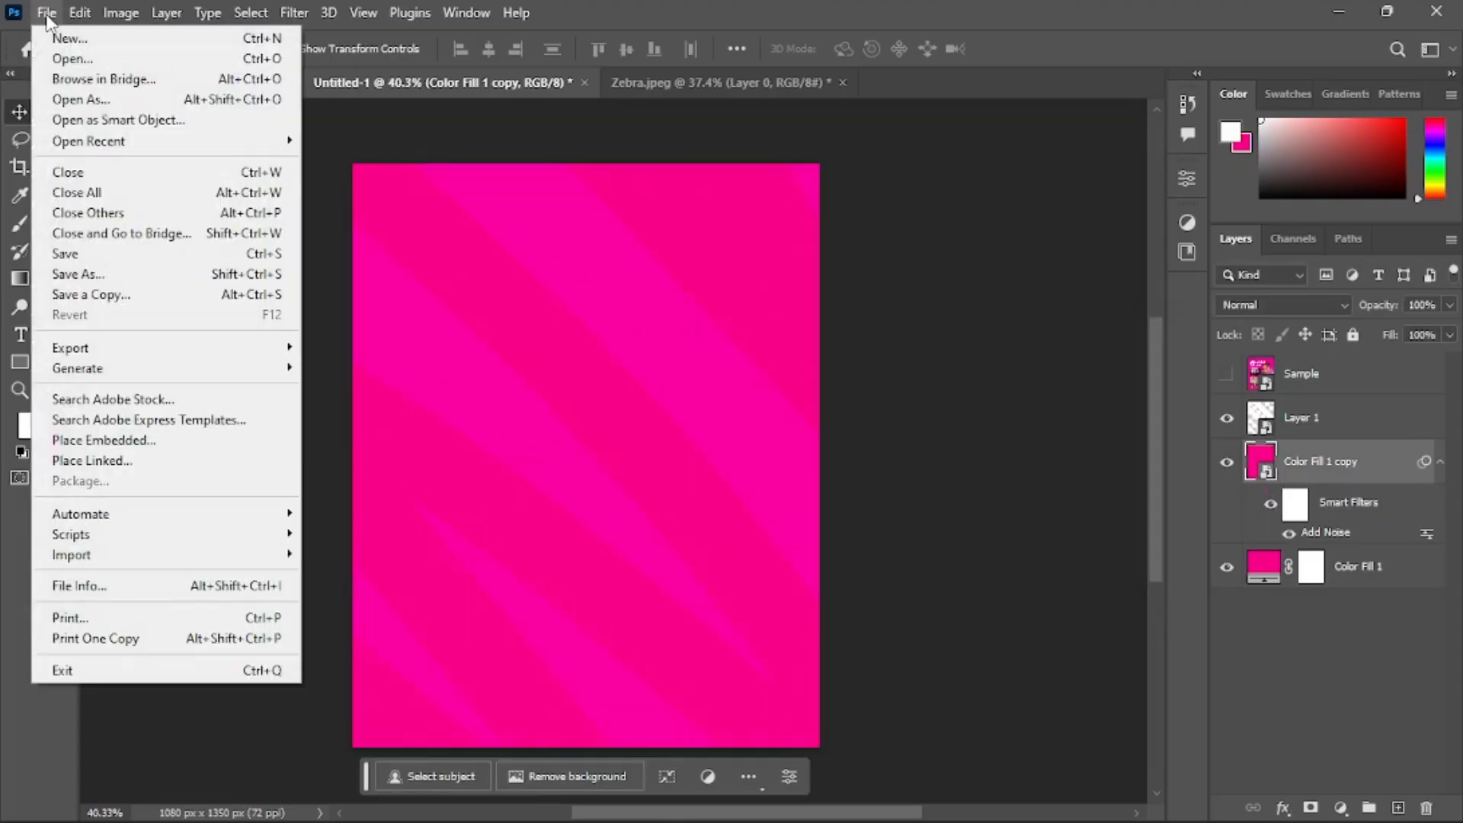
pyautogui.click(200, 441)
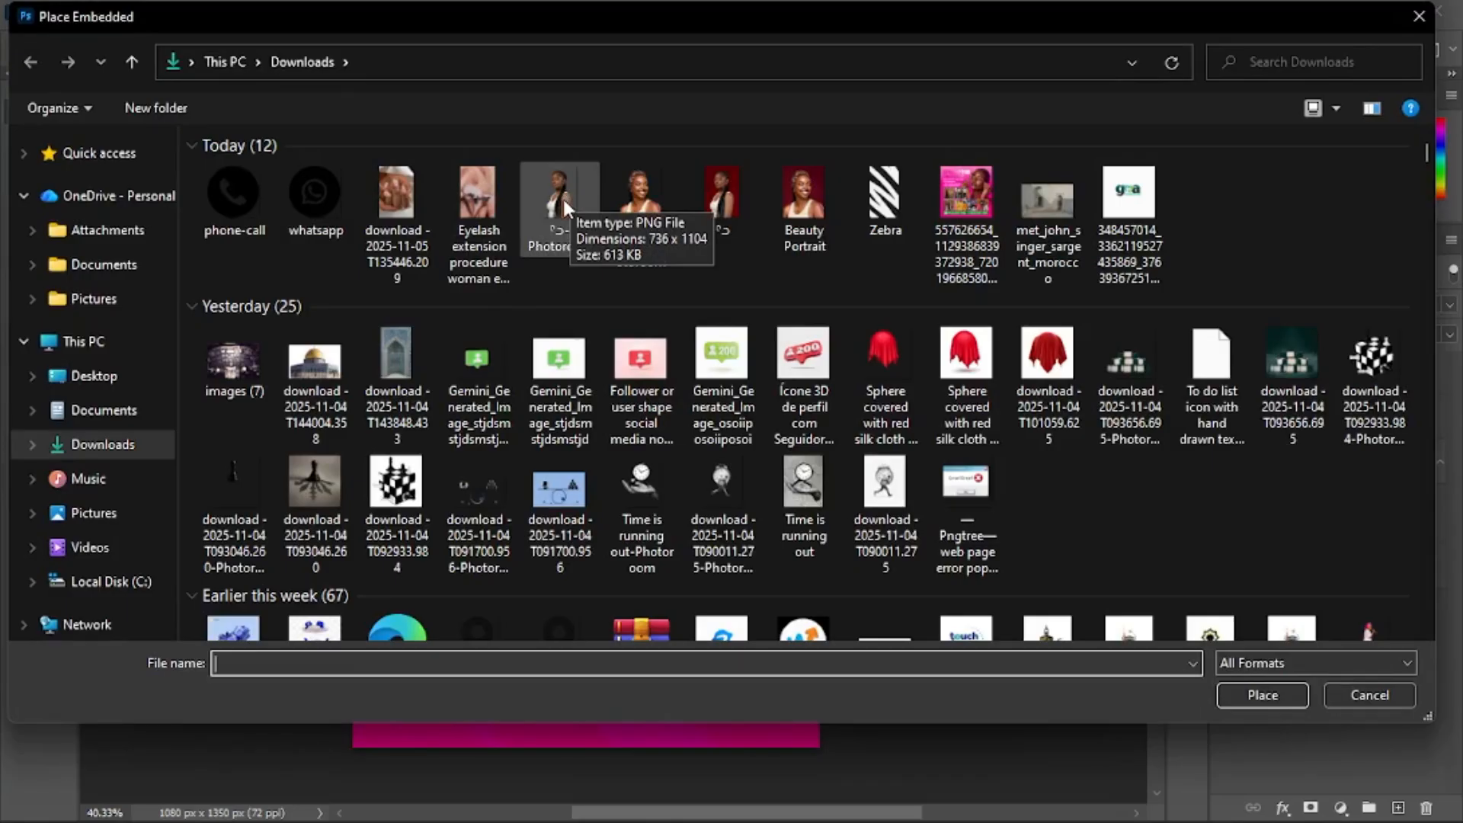
pyautogui.doubleClick(563, 196)
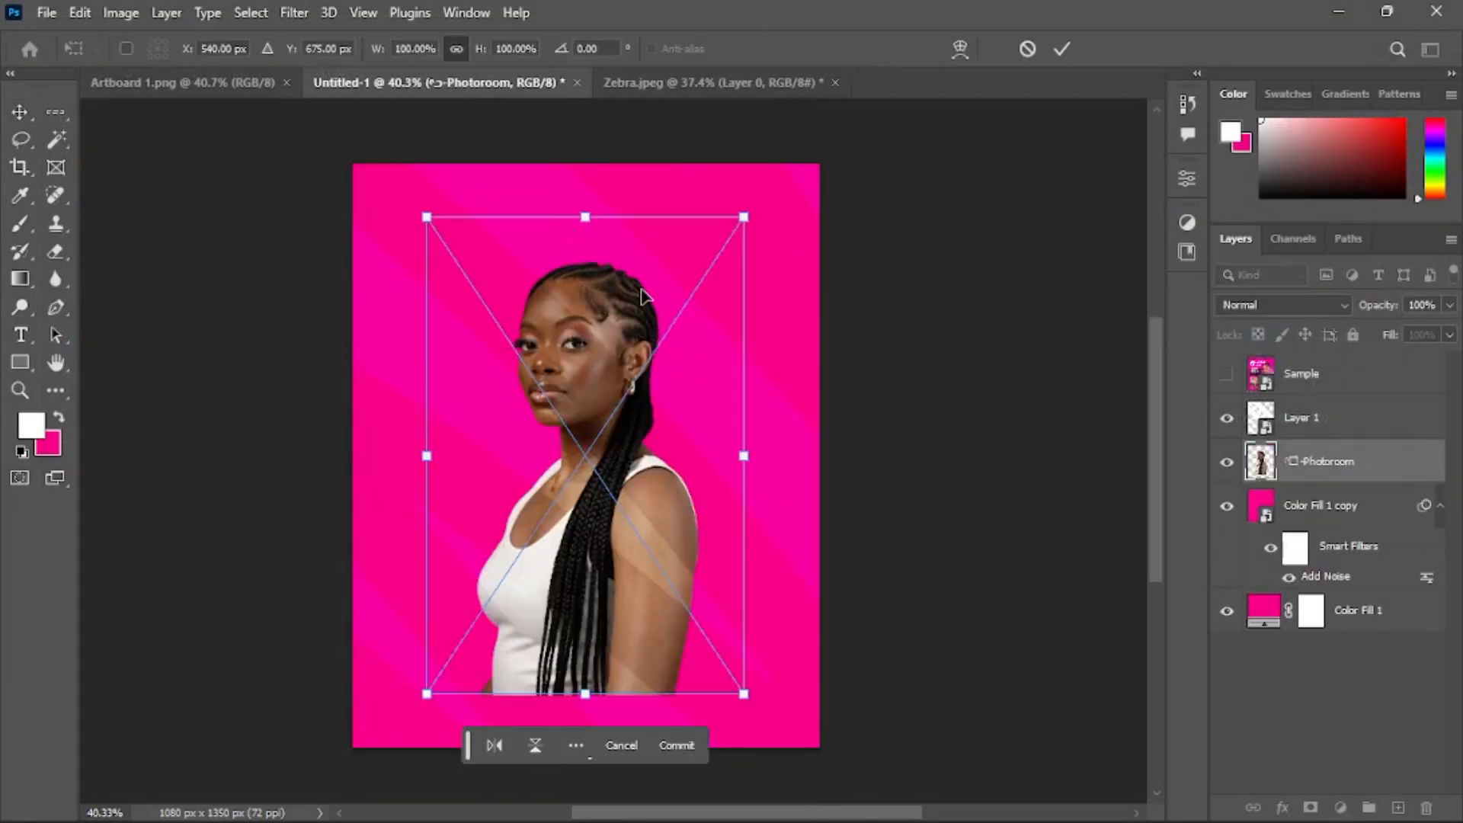
# Scale the placed model photo up to about 138% and shift it toward the right edge, then commit the transform
pyautogui.moveTo(752, 445); pyautogui.dragTo(864, 459)
pyautogui.moveTo(655, 393); pyautogui.dragTo(690, 417)
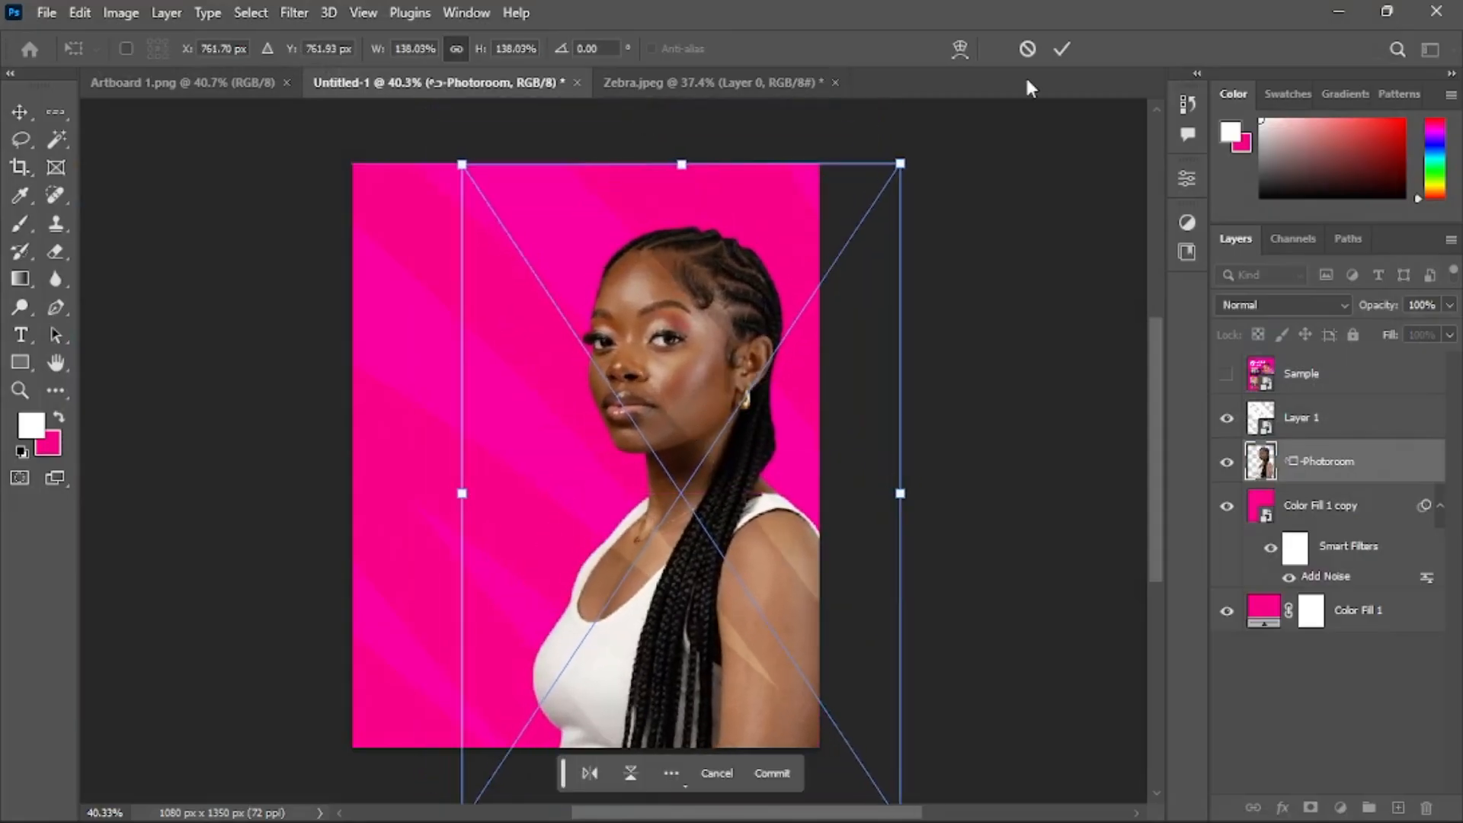
pyautogui.click(1061, 49)
# Move the Photoroom photo layer above Layer 1 and collapse the noise layer's smart filter list
pyautogui.moveTo(1296, 467); pyautogui.dragTo(1315, 405)
pyautogui.click(1394, 474)
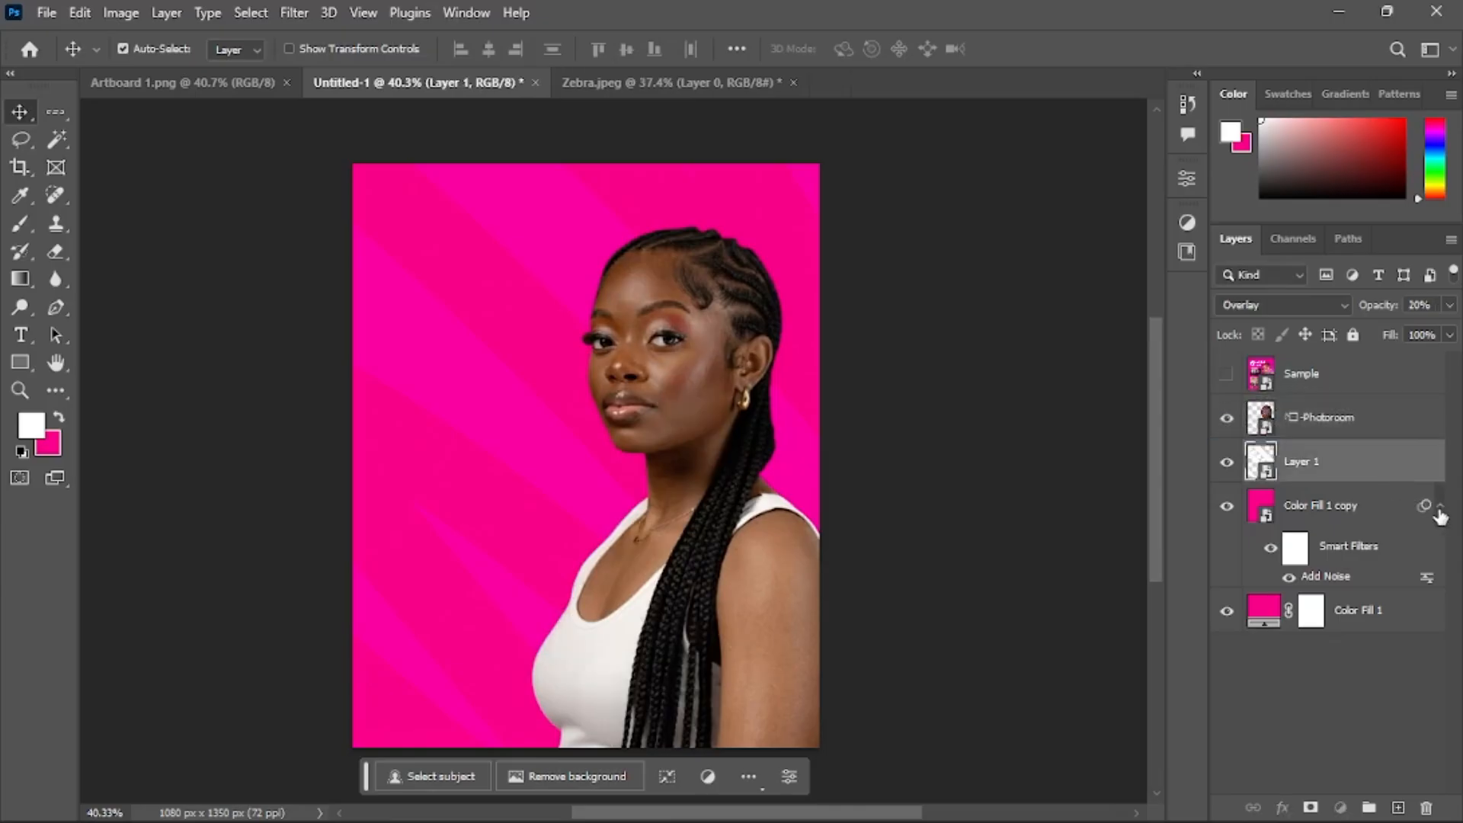
pyautogui.click(1441, 505)
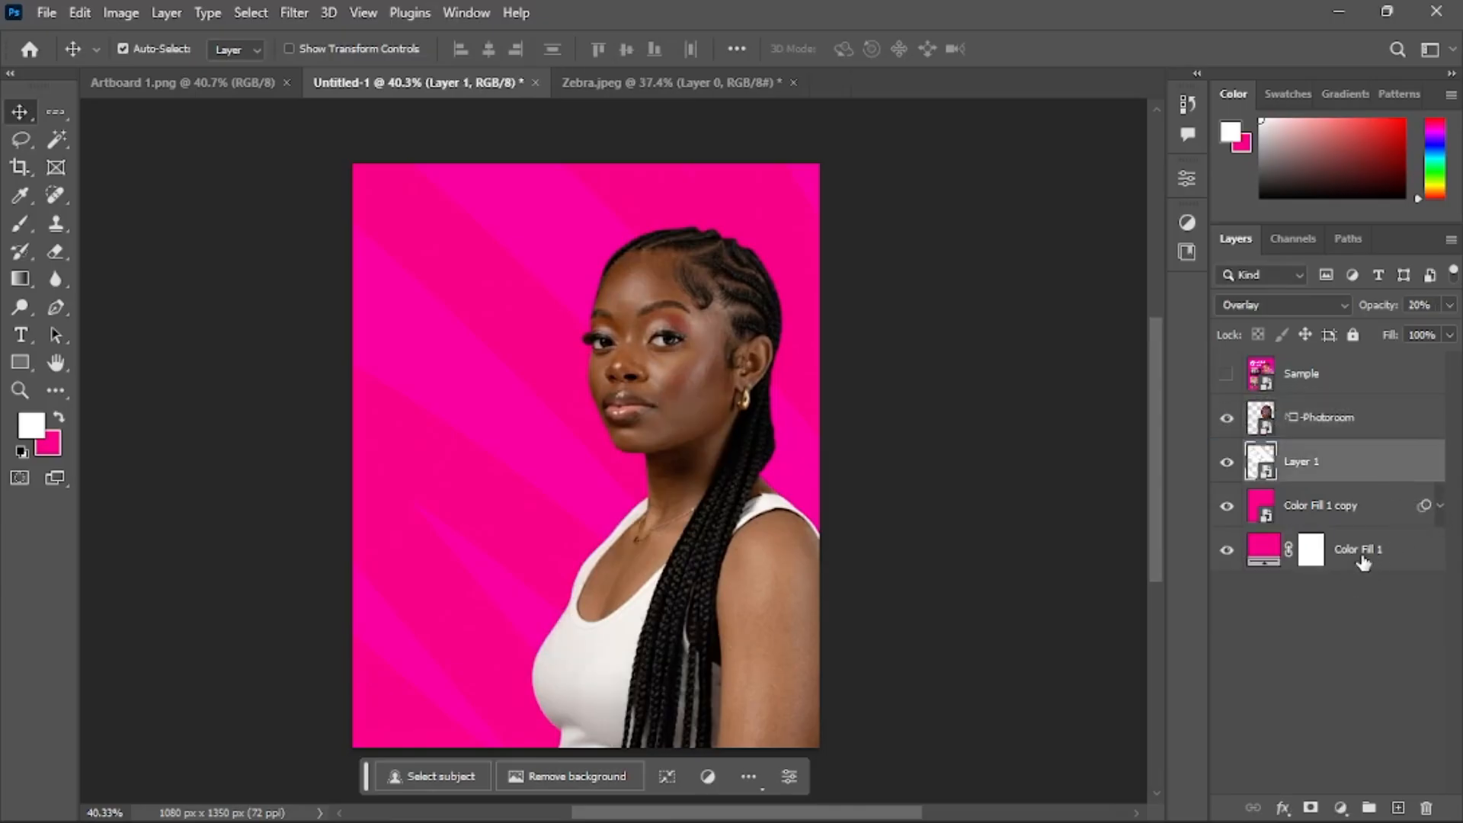
# Group Layer 1 and both Color Fill layers together and name the group BG
pyautogui.keyDown('shift'); pyautogui.click(1364, 562); pyautogui.keyUp('shift')
pyautogui.hotkey('ctrl', 'g')
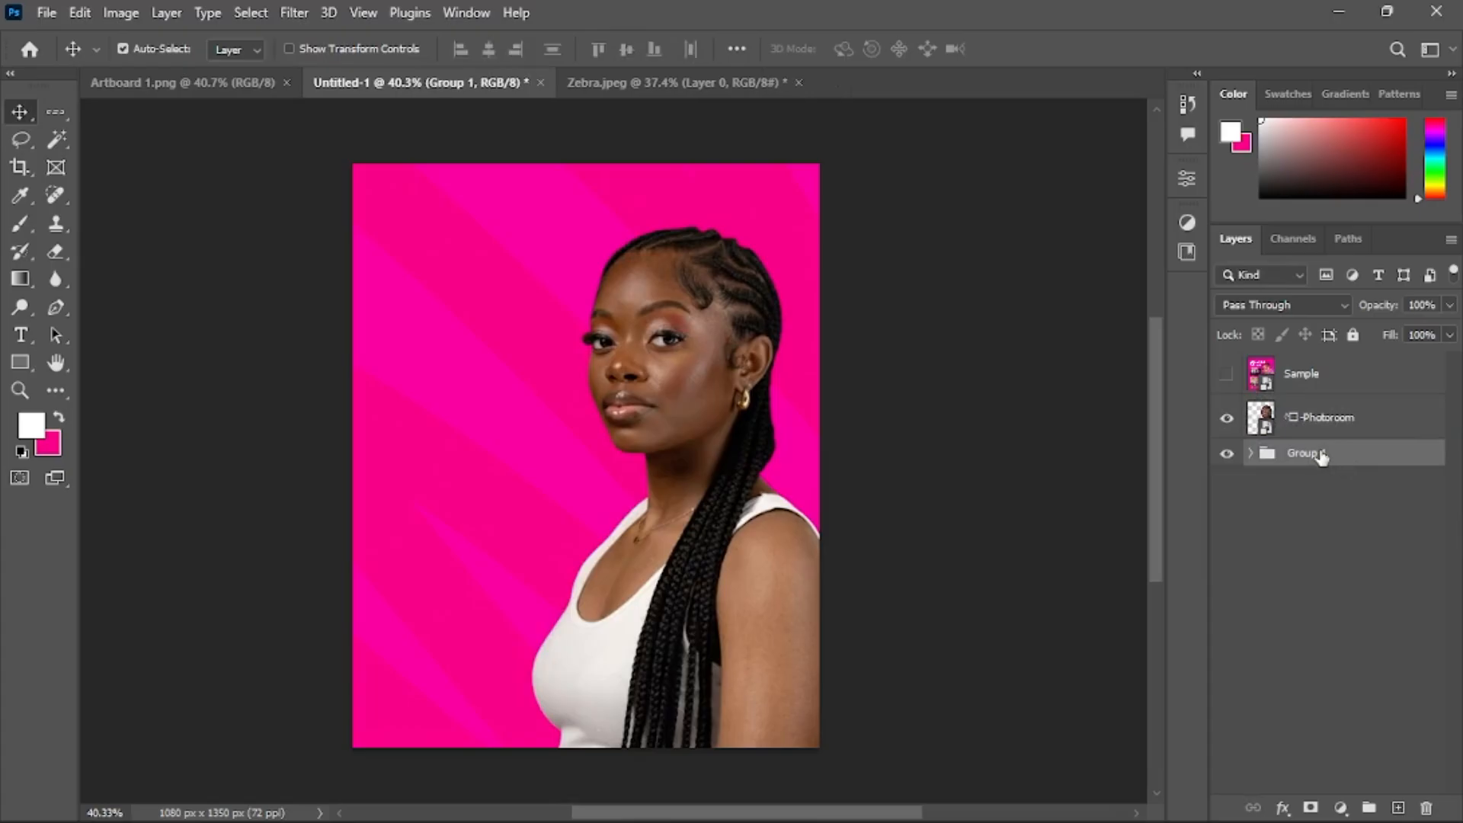
pyautogui.doubleClick(1323, 455)
pyautogui.write('BG')
pyautogui.press('Return')
# Rename the Photoroom photo layer to Model
pyautogui.doubleClick(1330, 417)
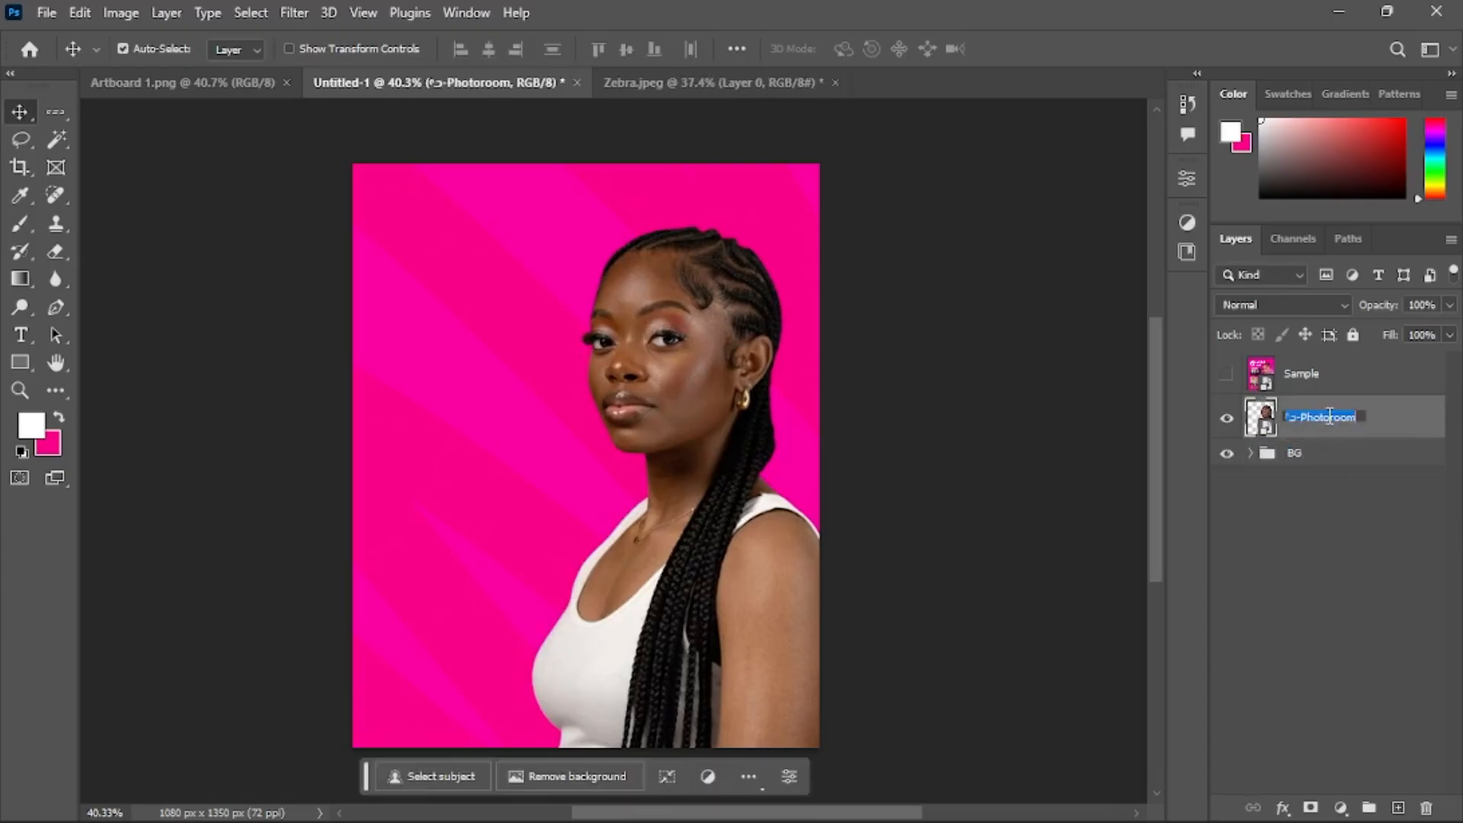
pyautogui.write('Model')
pyautogui.press('Return')
# Show the Sample reference, move the Model layer above it, and nudge the photo to match the reference
pyautogui.click(1332, 378)
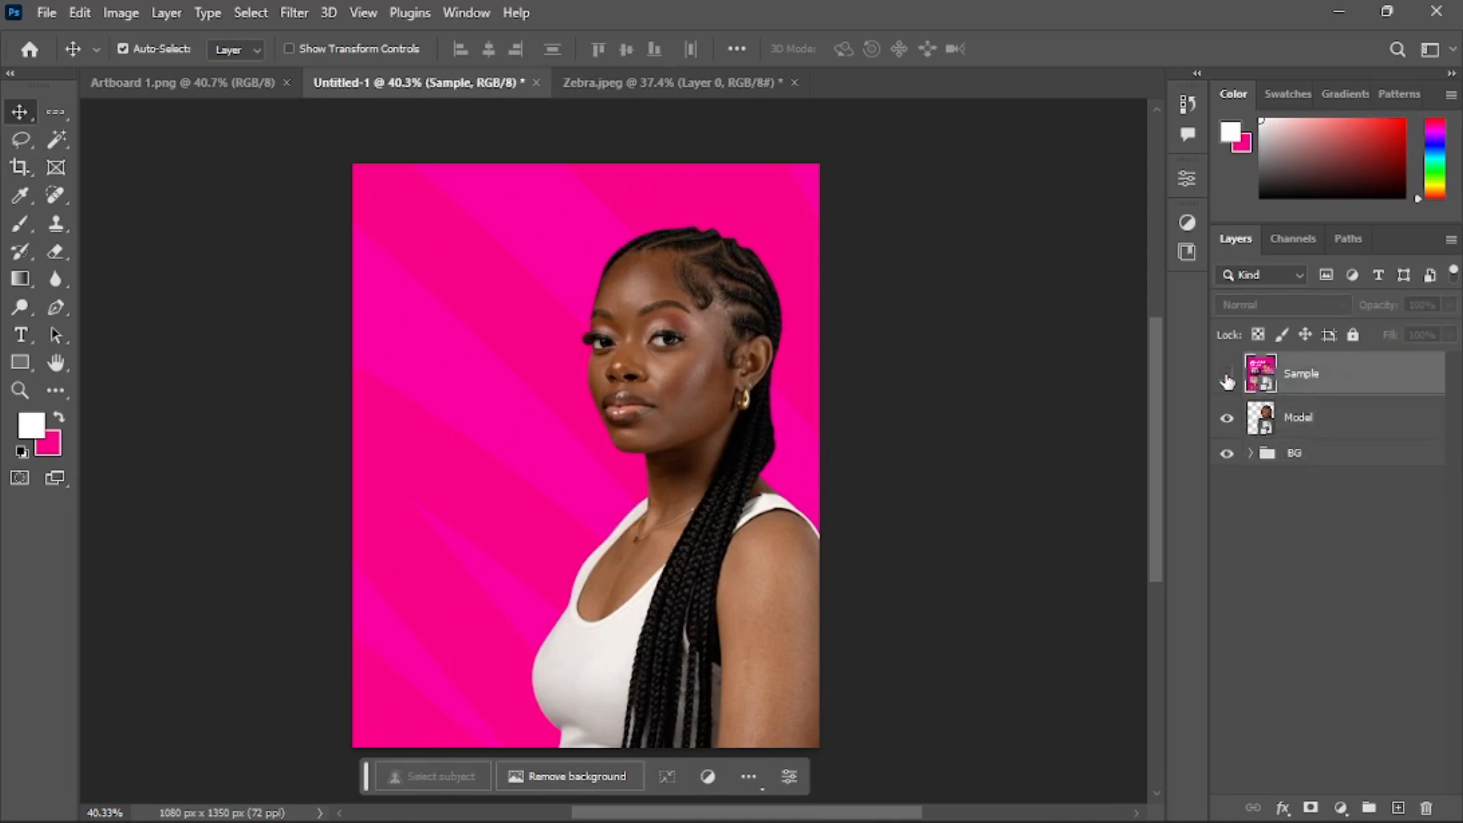
pyautogui.click(1227, 373)
pyautogui.click(1338, 418)
pyautogui.moveTo(1338, 418); pyautogui.dragTo(1355, 365)
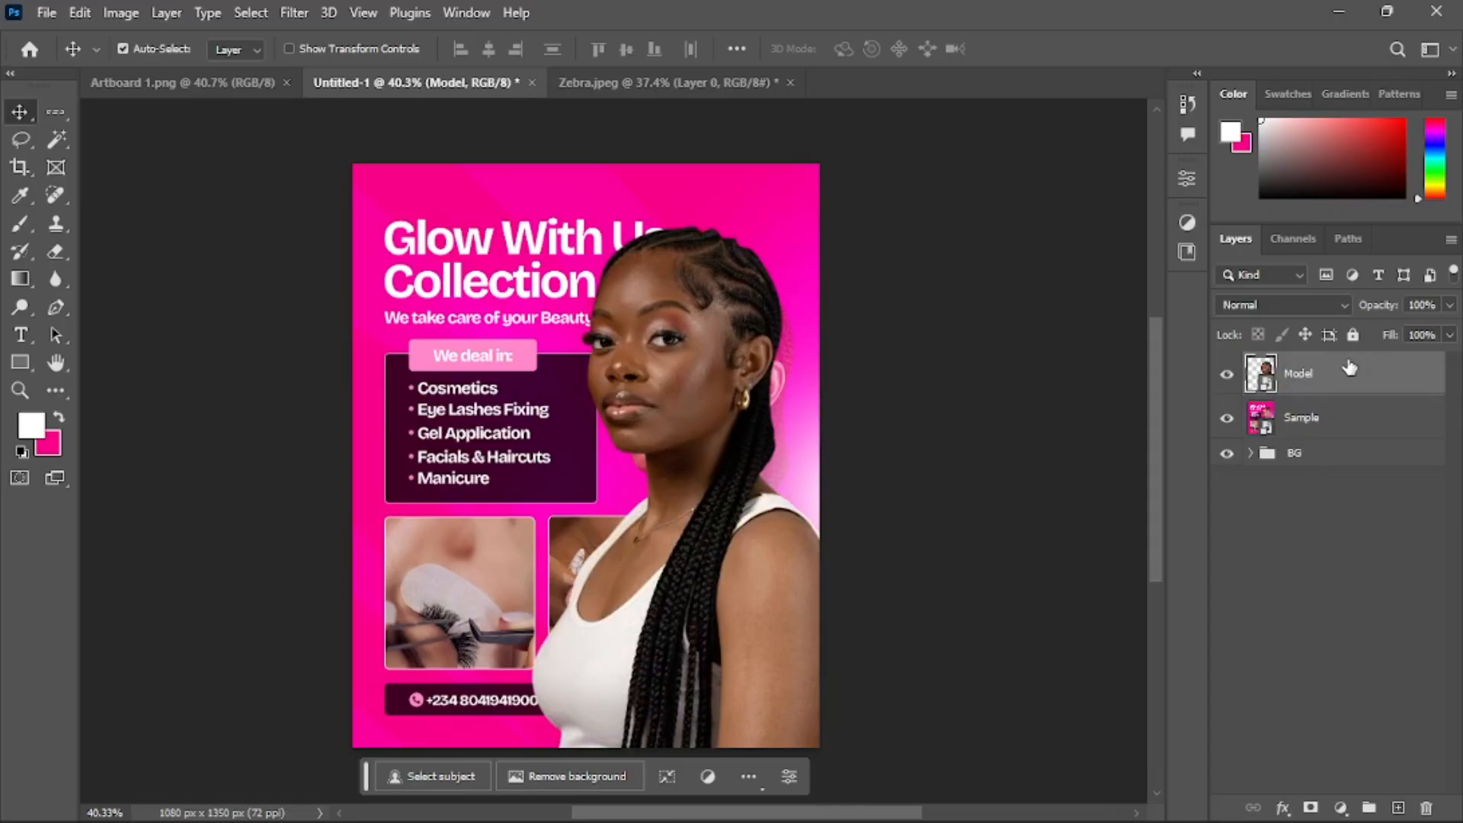
pyautogui.moveTo(717, 356)
pyautogui.mouseDown()
pyautogui.moveTo(728, 403)
pyautogui.moveTo(731, 358)
pyautogui.mouseUp()
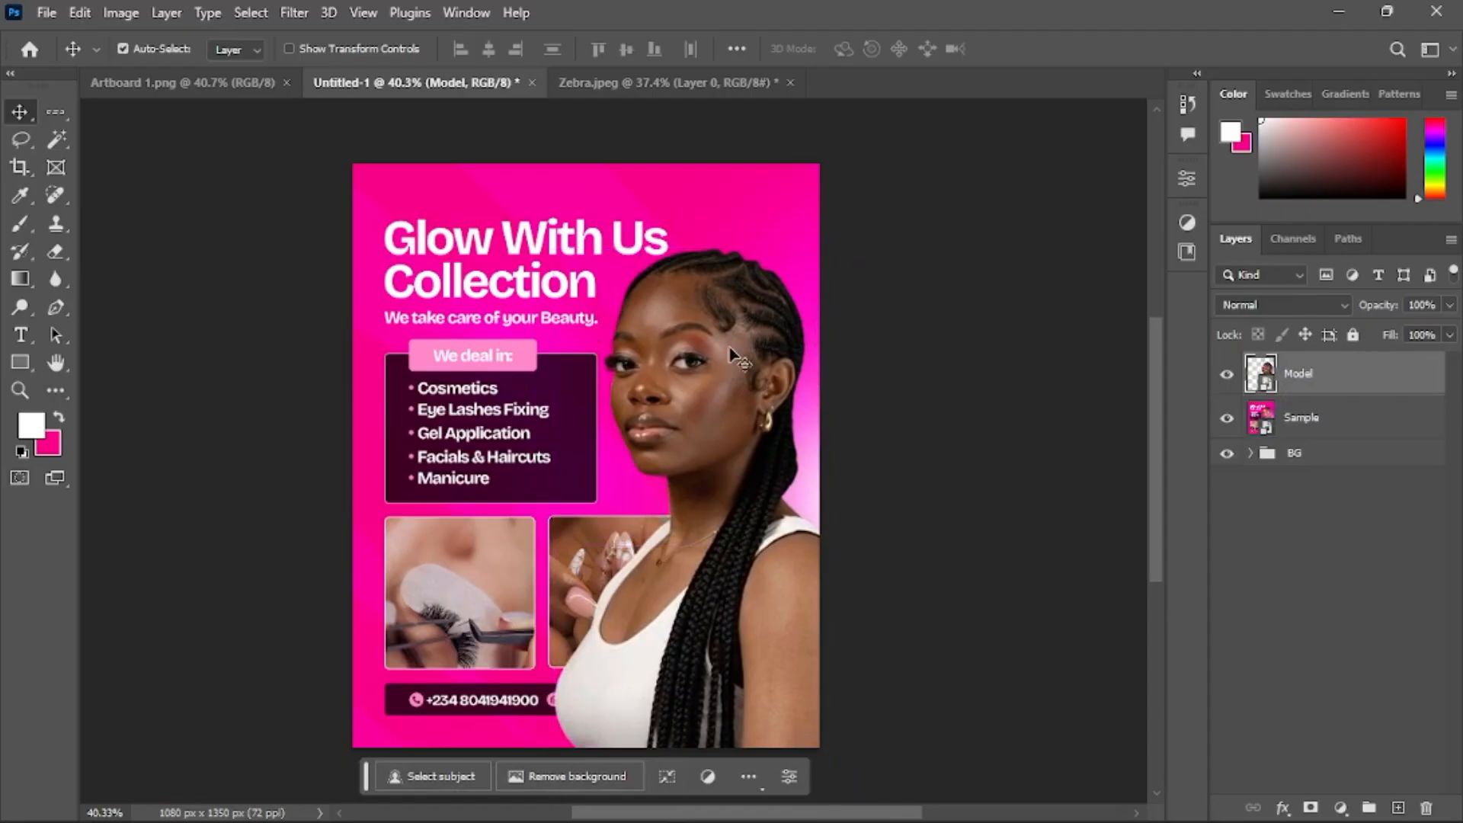
# Hide the Sample layer and move the Model layer back beneath it
pyautogui.click(1226, 418)
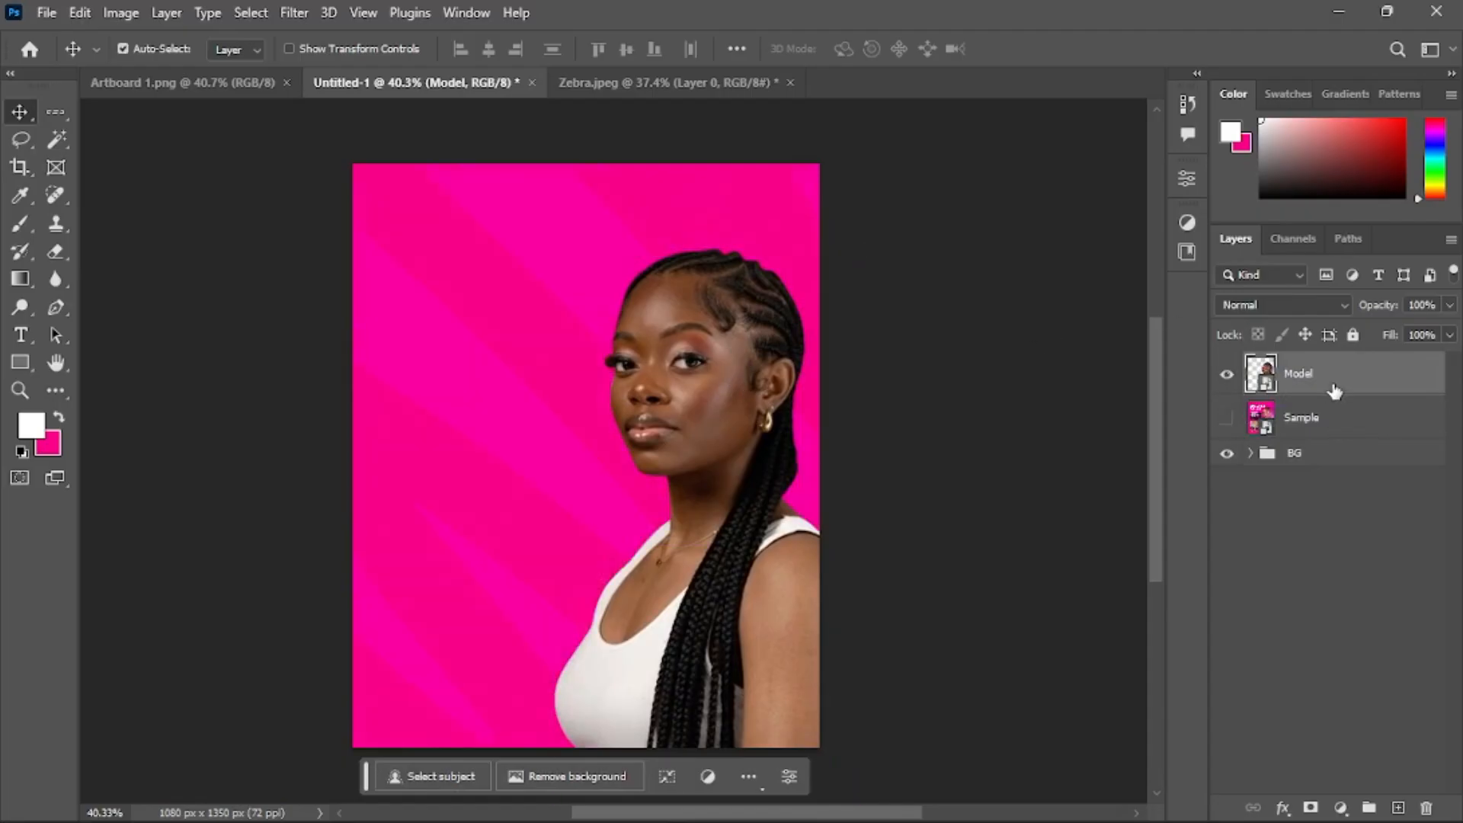
pyautogui.moveTo(1333, 392); pyautogui.dragTo(1324, 438)
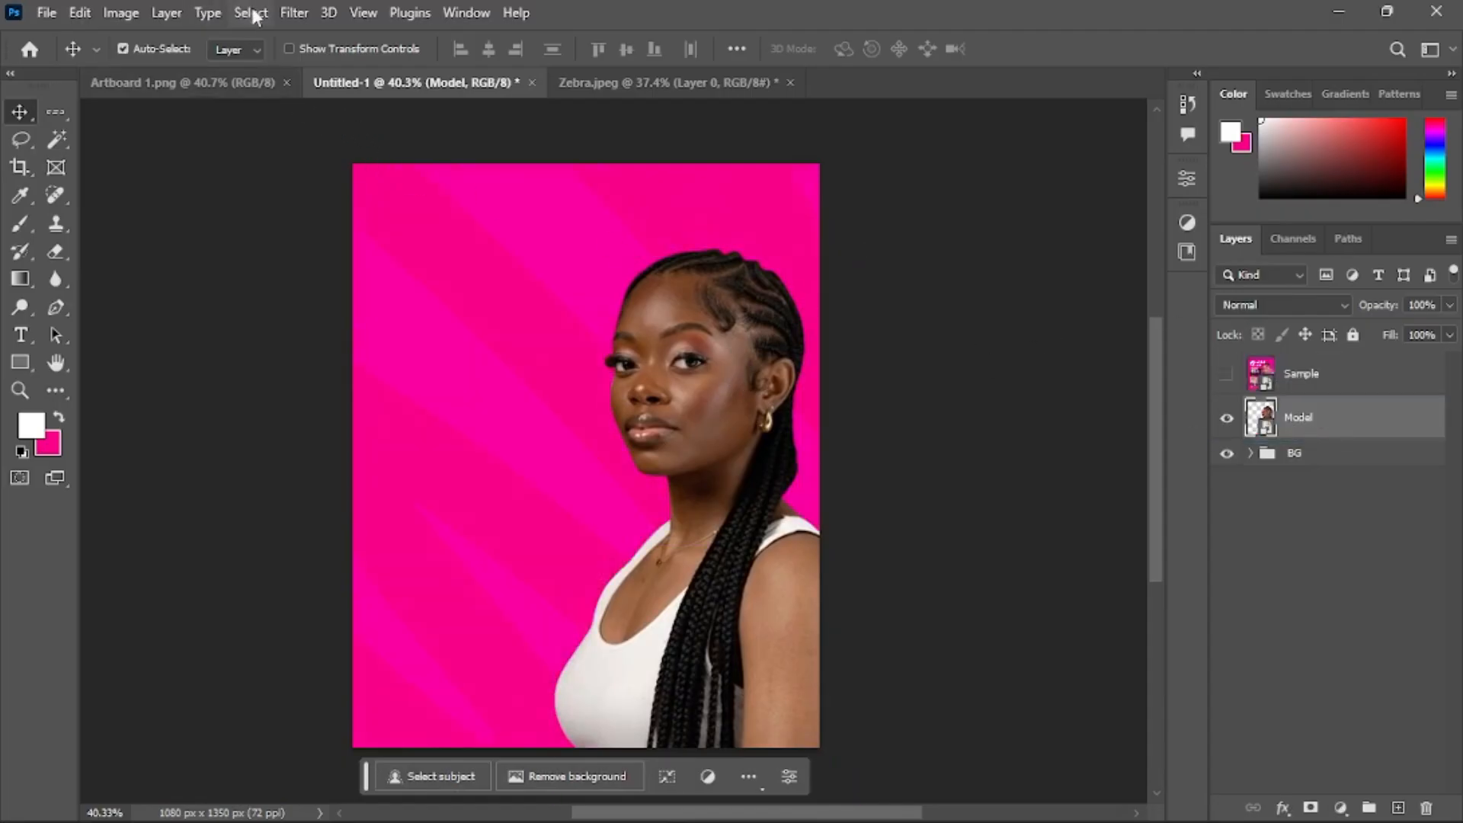
# Open the Camera Raw Filter on the Model layer and apply the previous settings
pyautogui.click(299, 11)
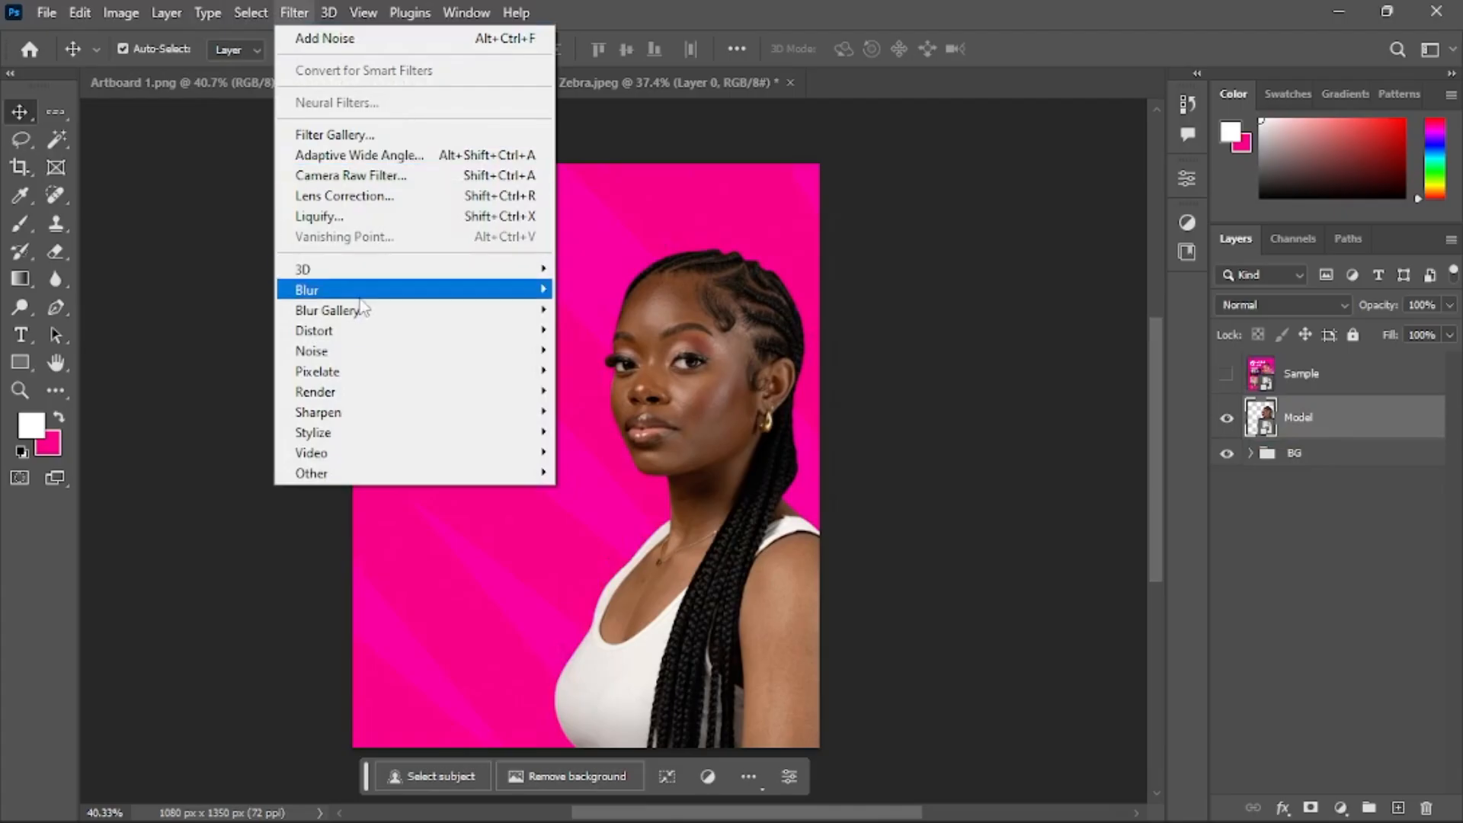
pyautogui.click(436, 176)
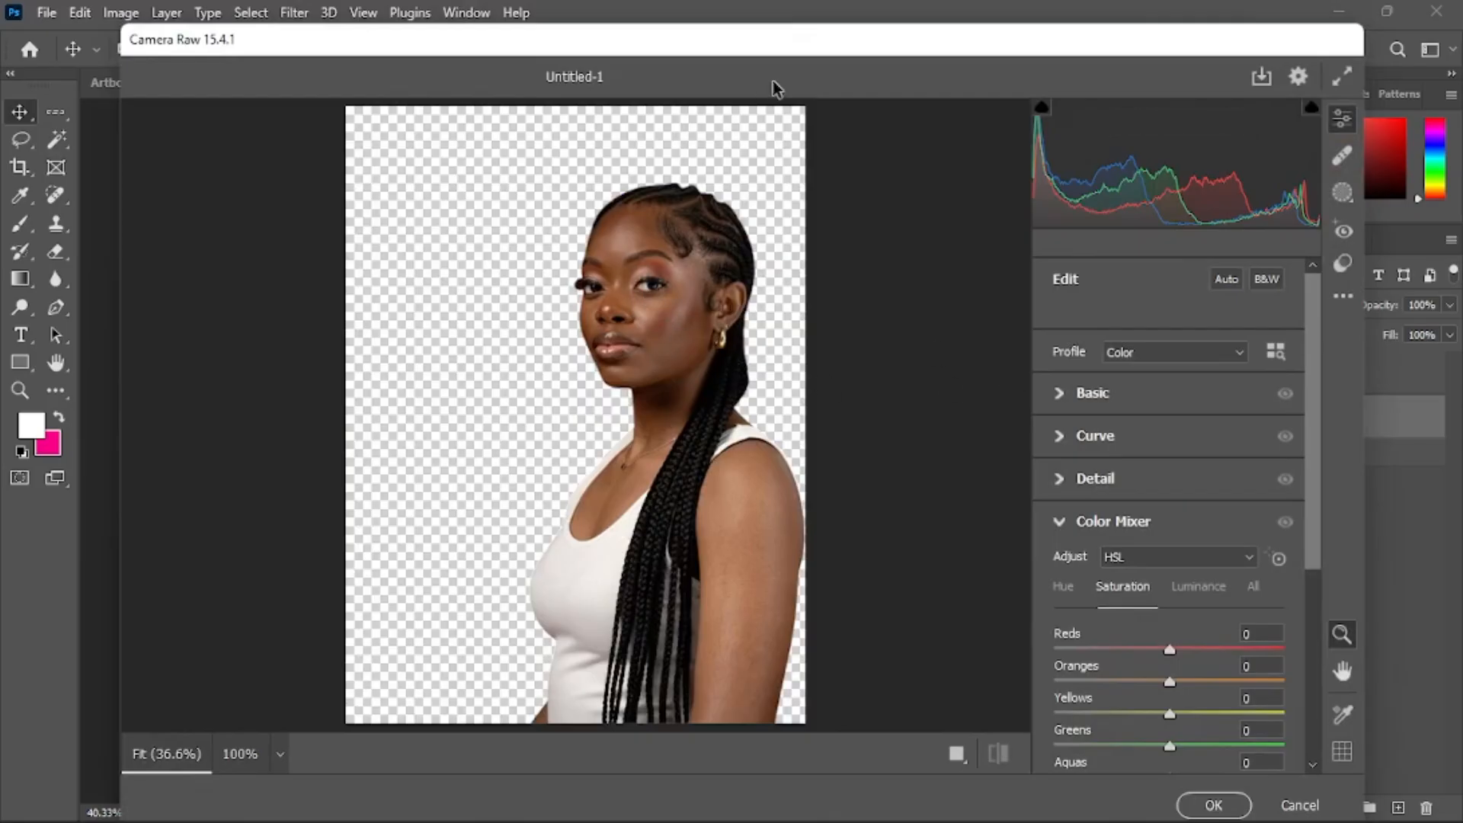
pyautogui.moveTo(773, 80); pyautogui.dragTo(700, 404)
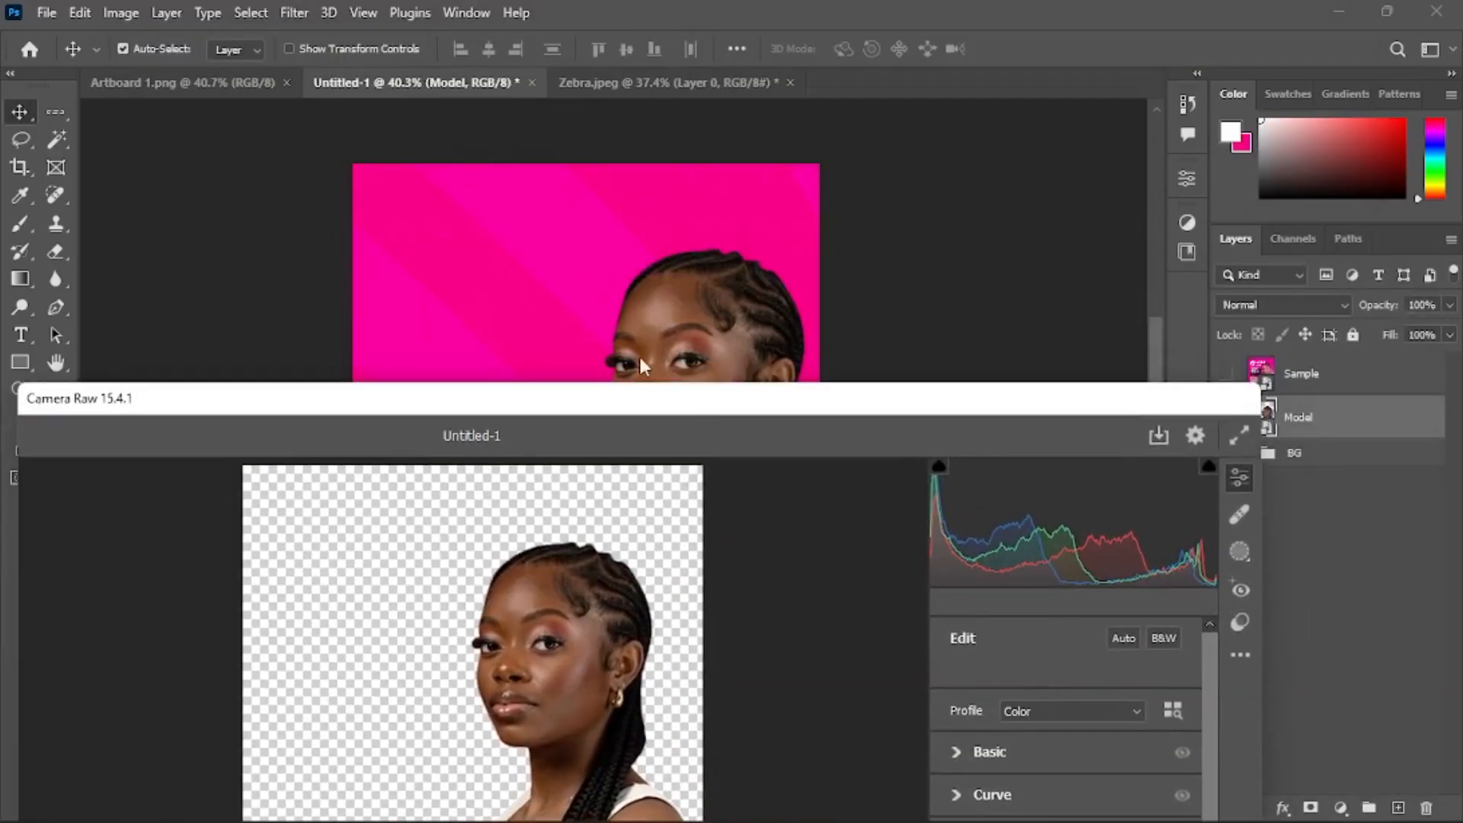
pyautogui.moveTo(602, 408); pyautogui.dragTo(699, 30)
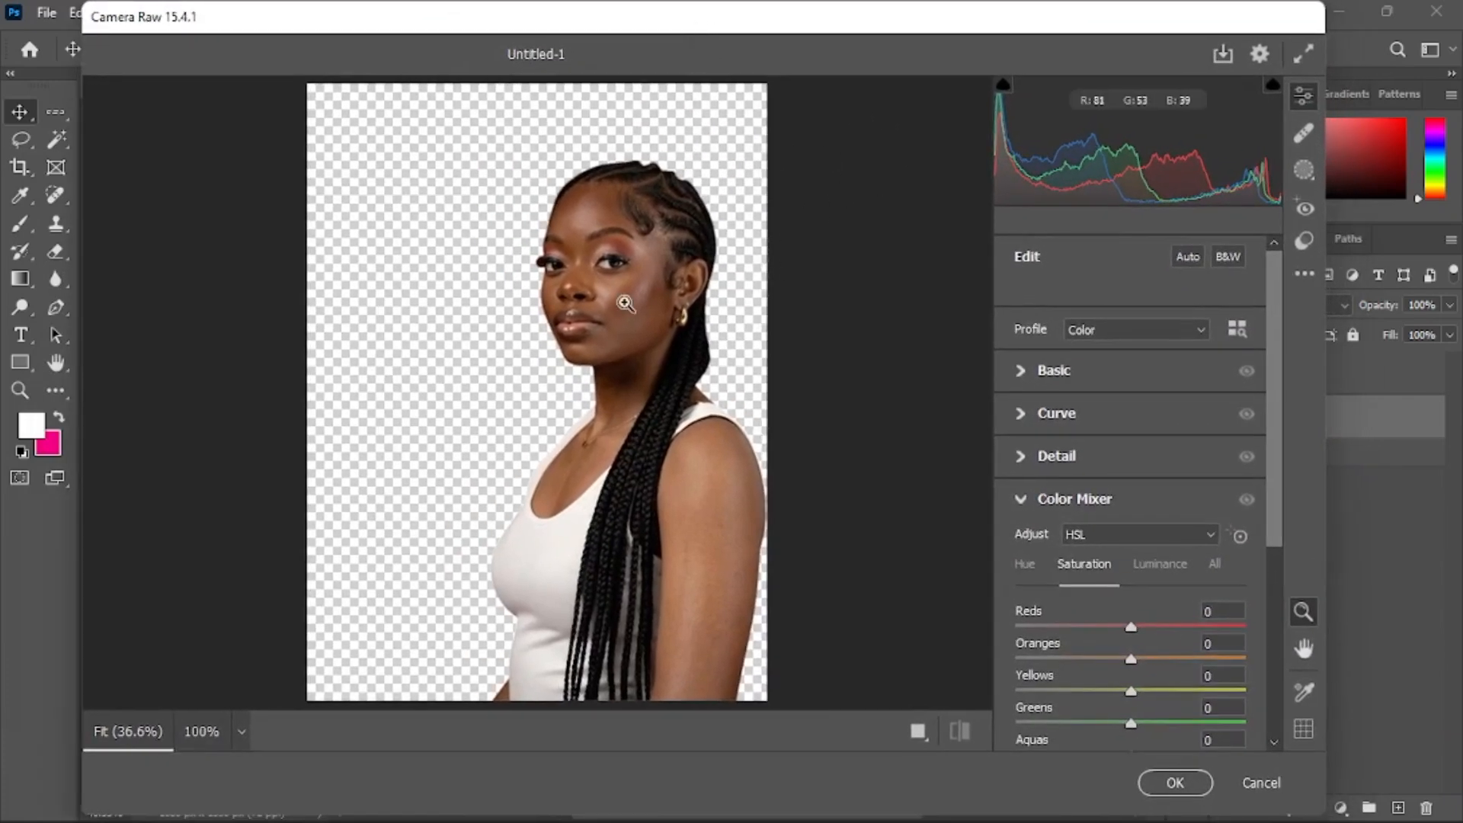
pyautogui.click(1306, 275)
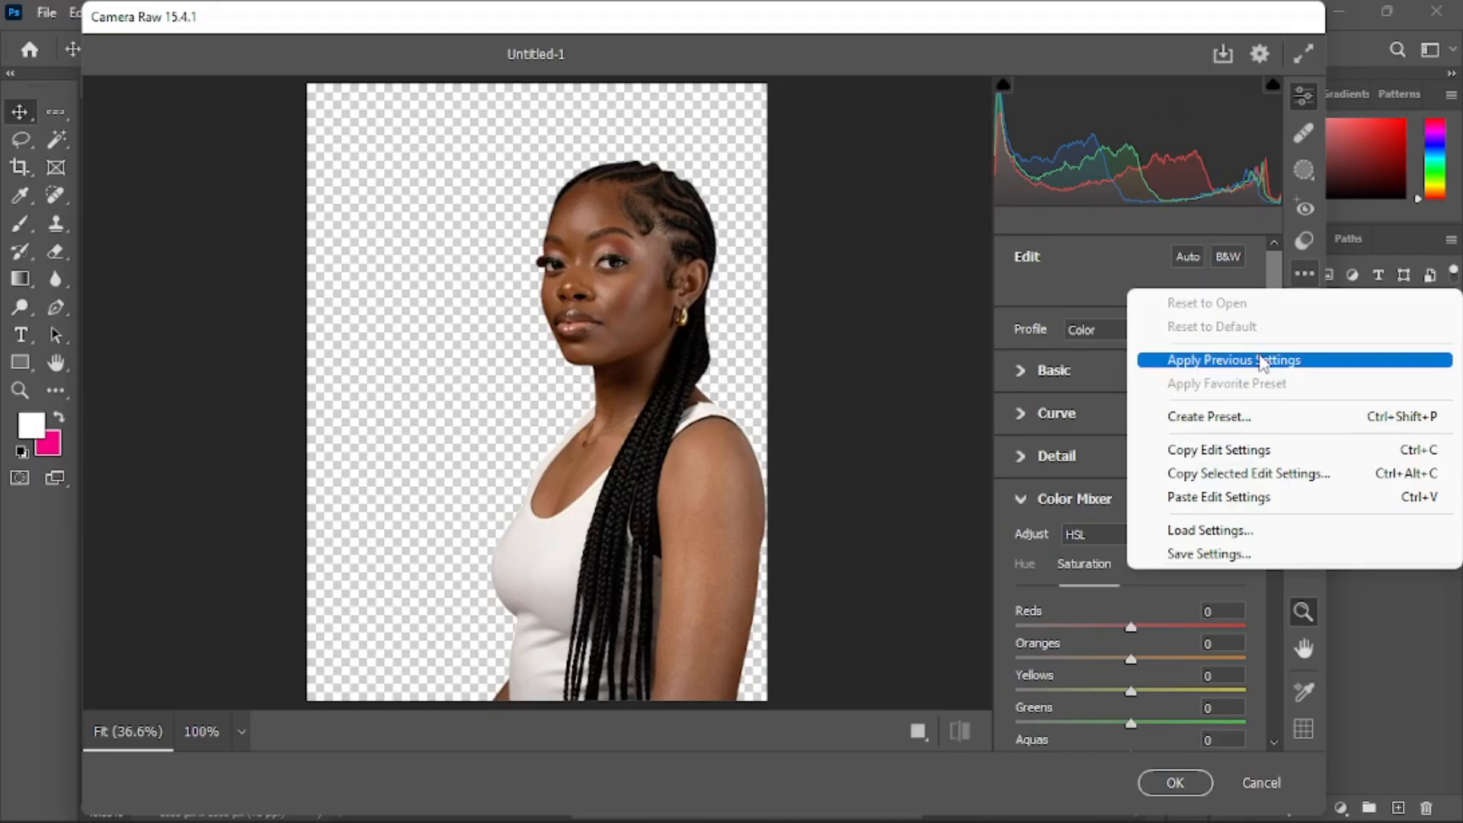
pyautogui.click(1260, 362)
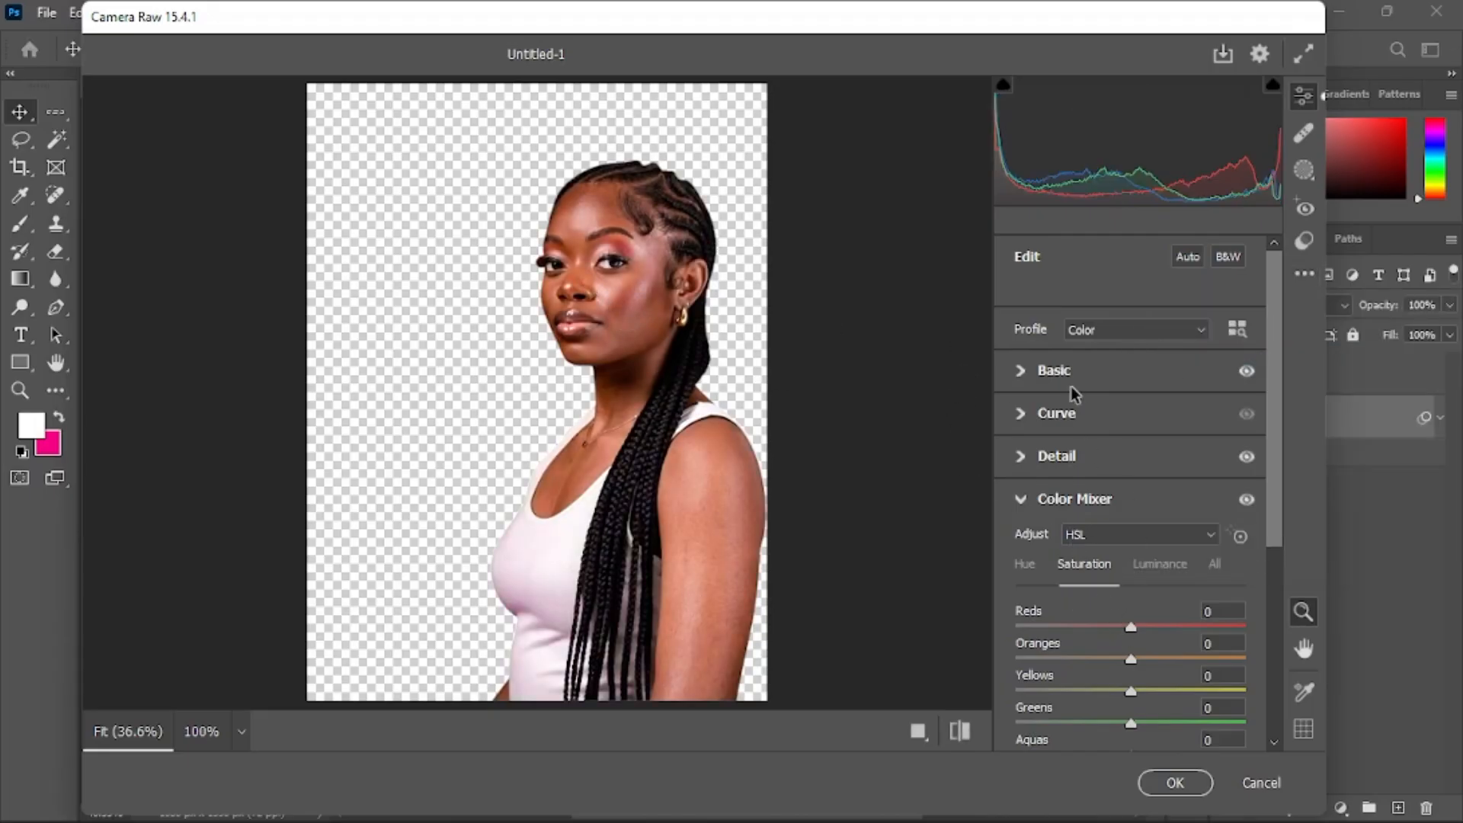
# Review the Basic, Detail and Color Mixer settings, then apply the Camera Raw Filter
pyautogui.scroll(-5, 1074, 389)
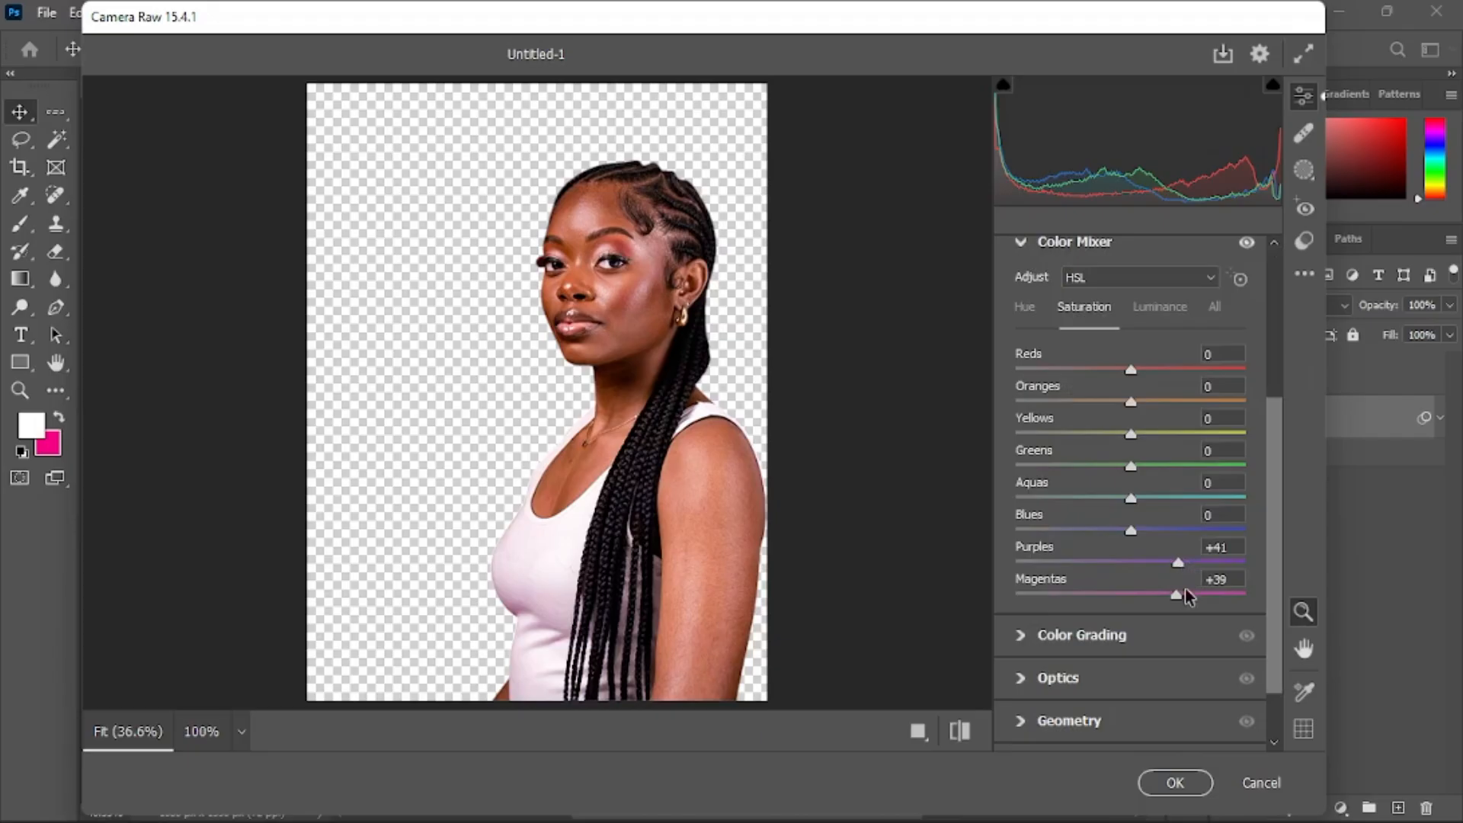
pyautogui.scroll(3, 1077, 494)
pyautogui.click(1022, 477)
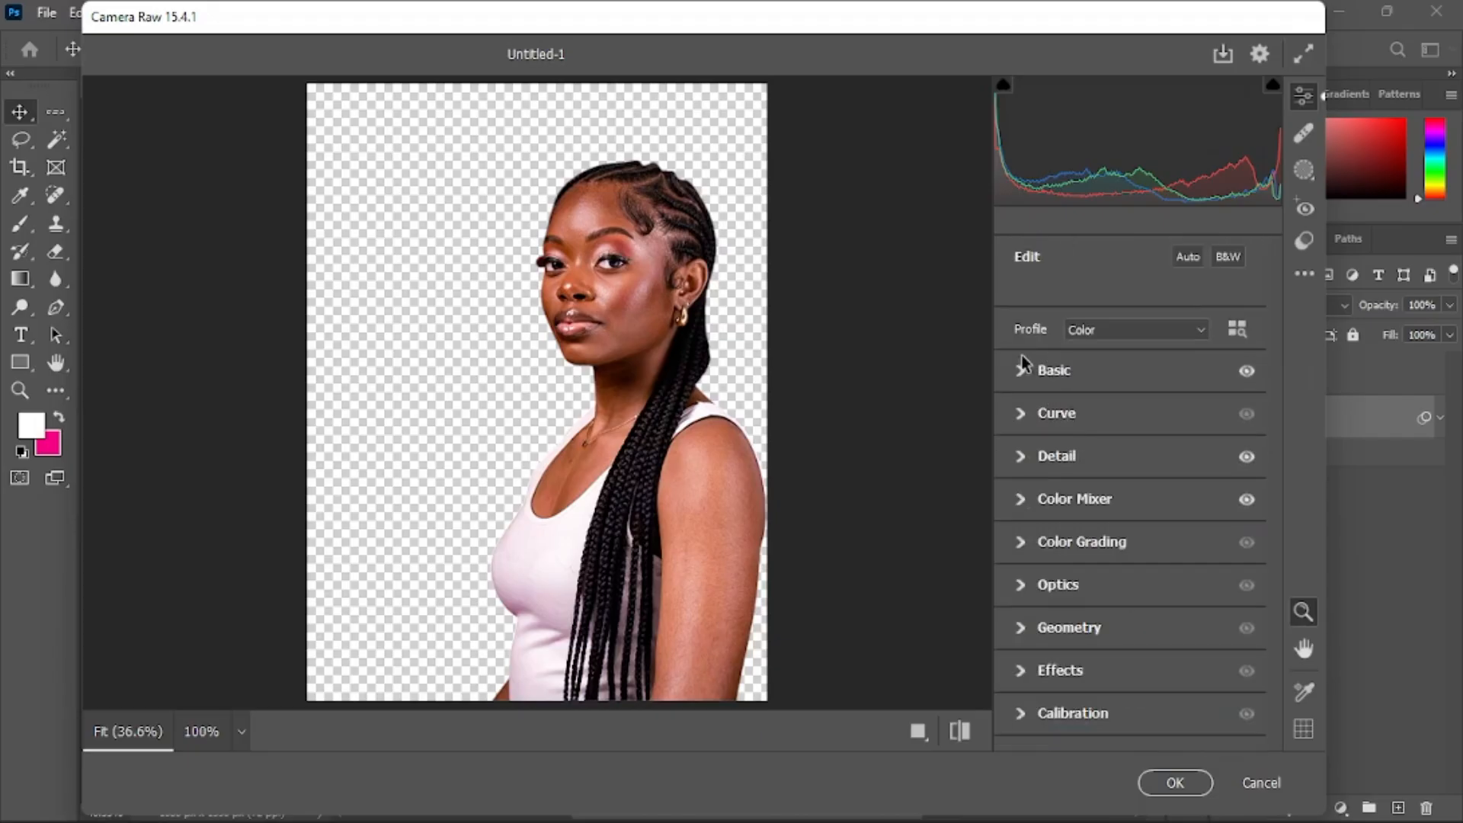
pyautogui.click(1020, 370)
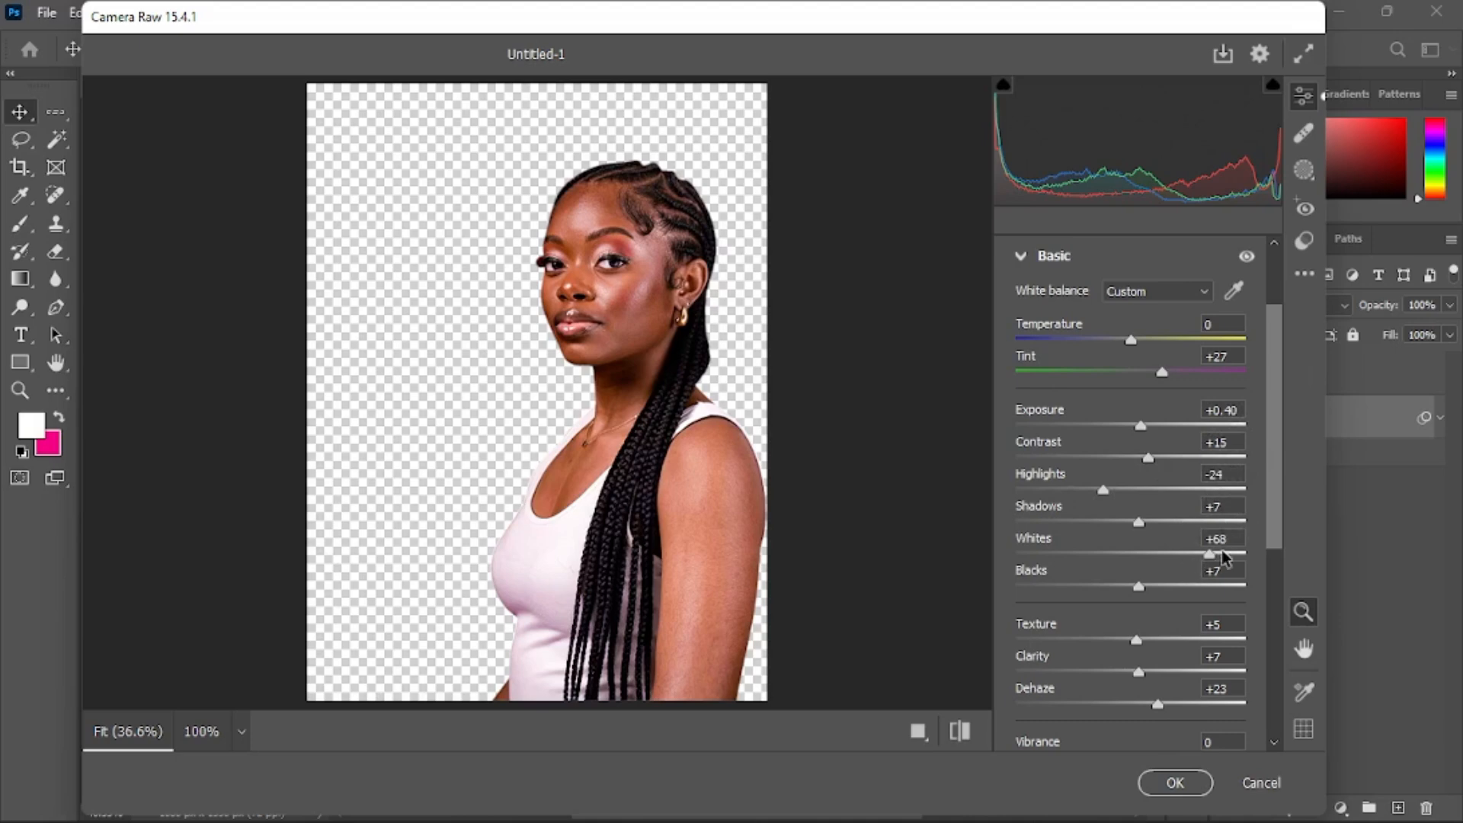
pyautogui.scroll(-3, 1229, 558)
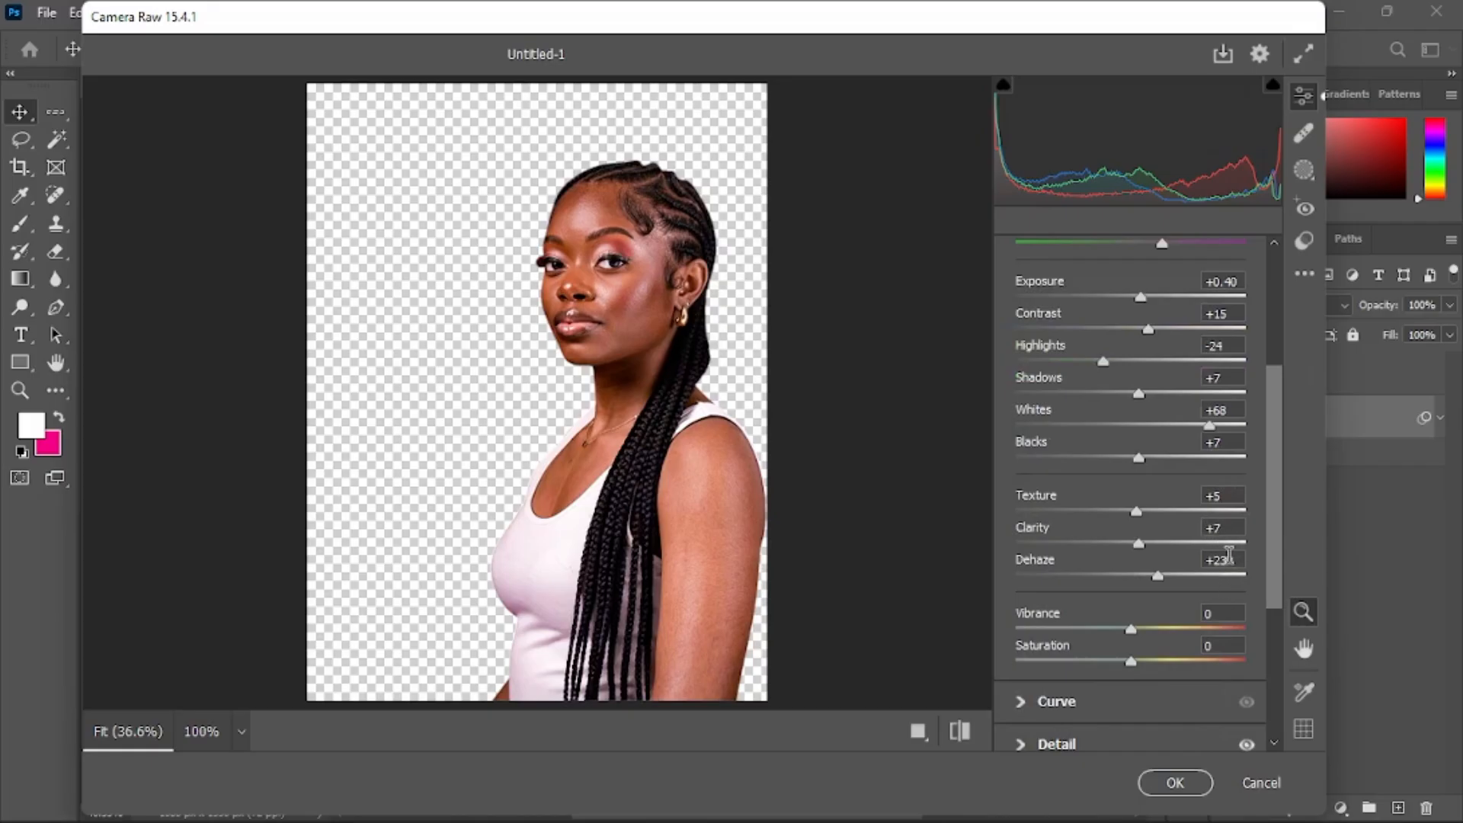
pyautogui.scroll(-3, 1234, 552)
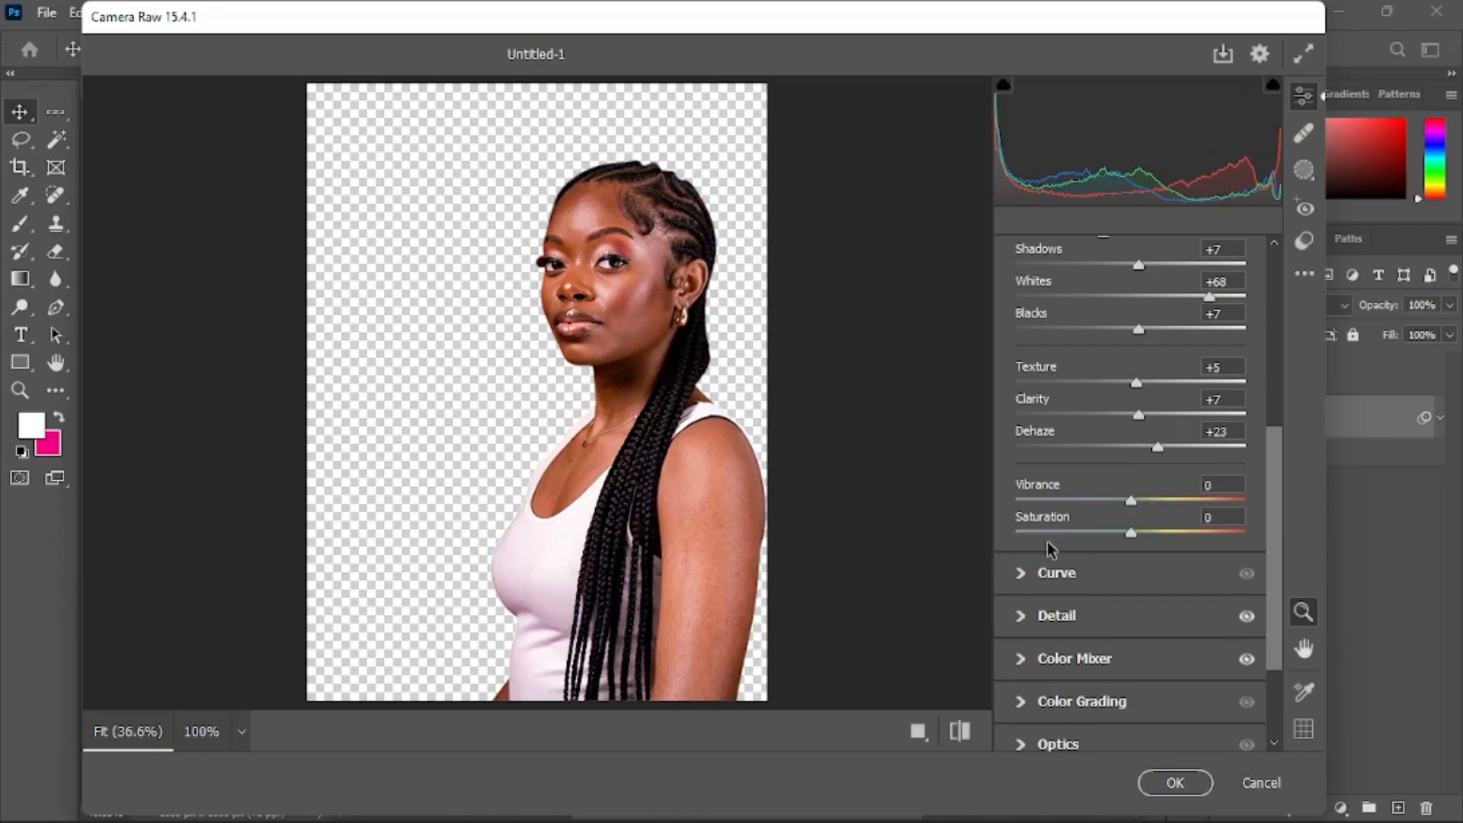
pyautogui.click(1022, 618)
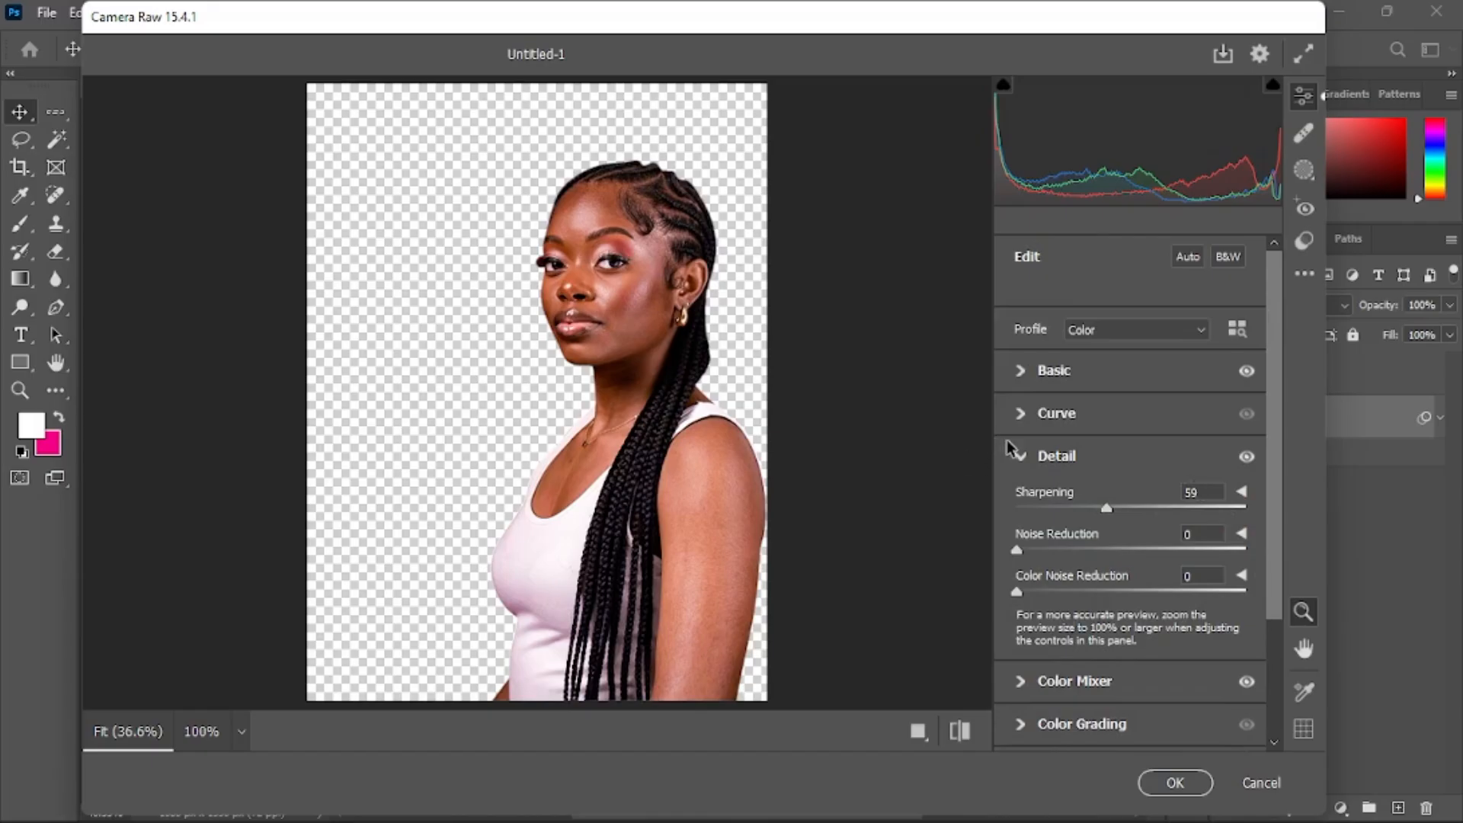
pyautogui.click(1027, 457)
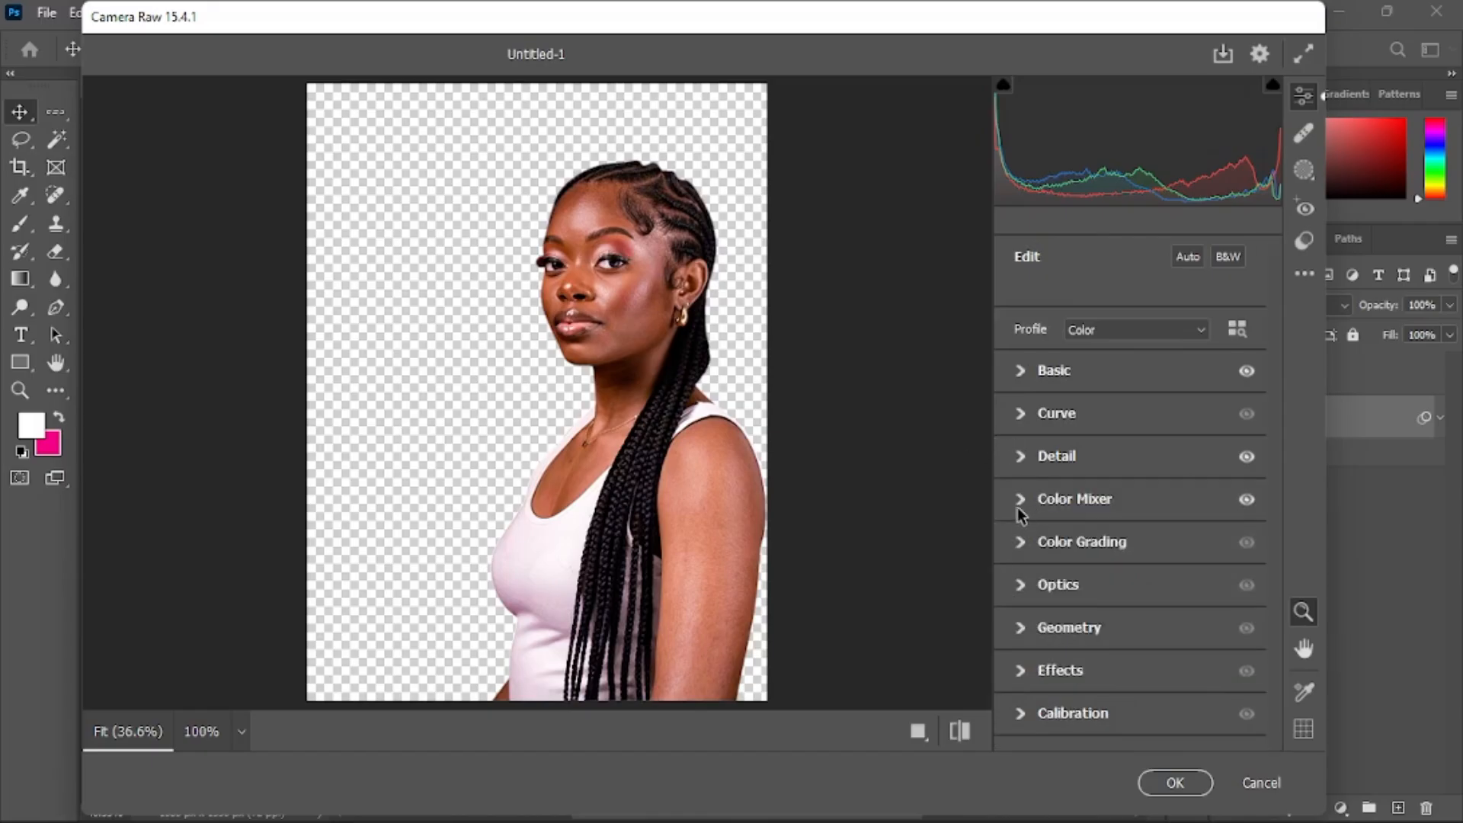
pyautogui.click(1018, 505)
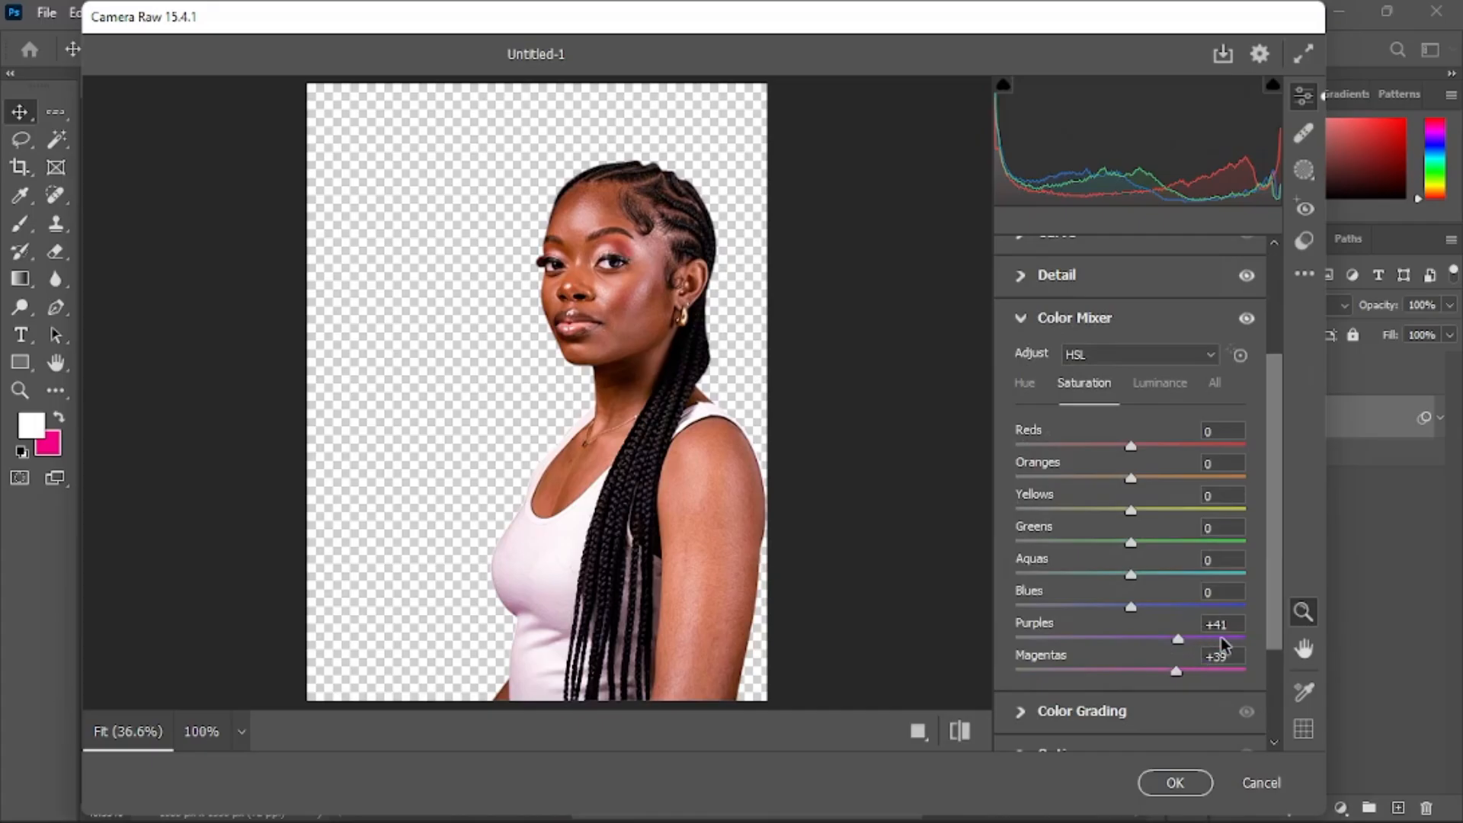
pyautogui.click(1164, 783)
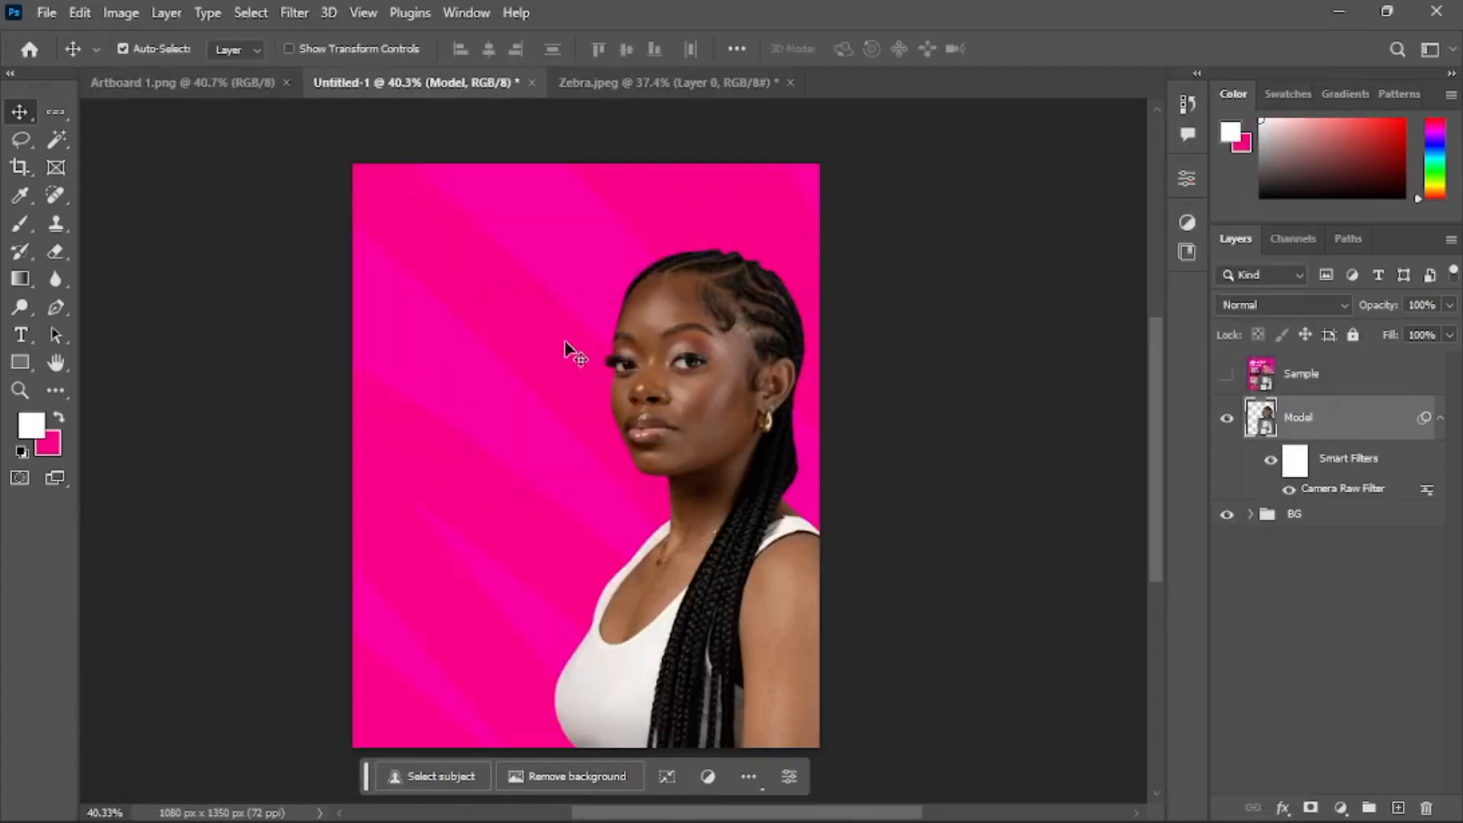
# Switch to Notepad and copy the 'Glow With Us Collection' heading text
pyautogui.scroll(-1, 698, 296)
pyautogui.scroll(1, 697, 295)
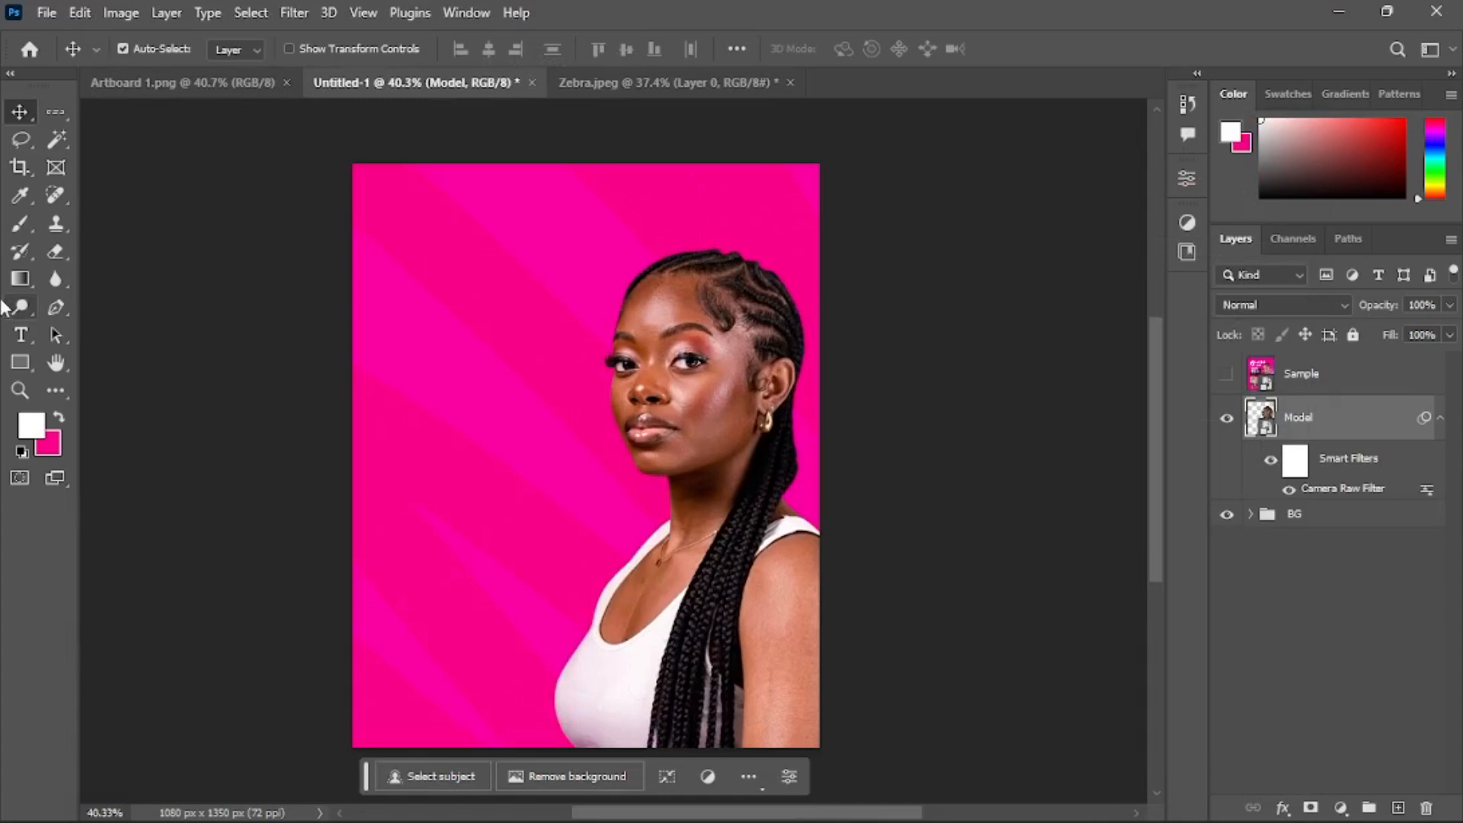
pyautogui.moveTo(19, 341); pyautogui.dragTo(198, 331)
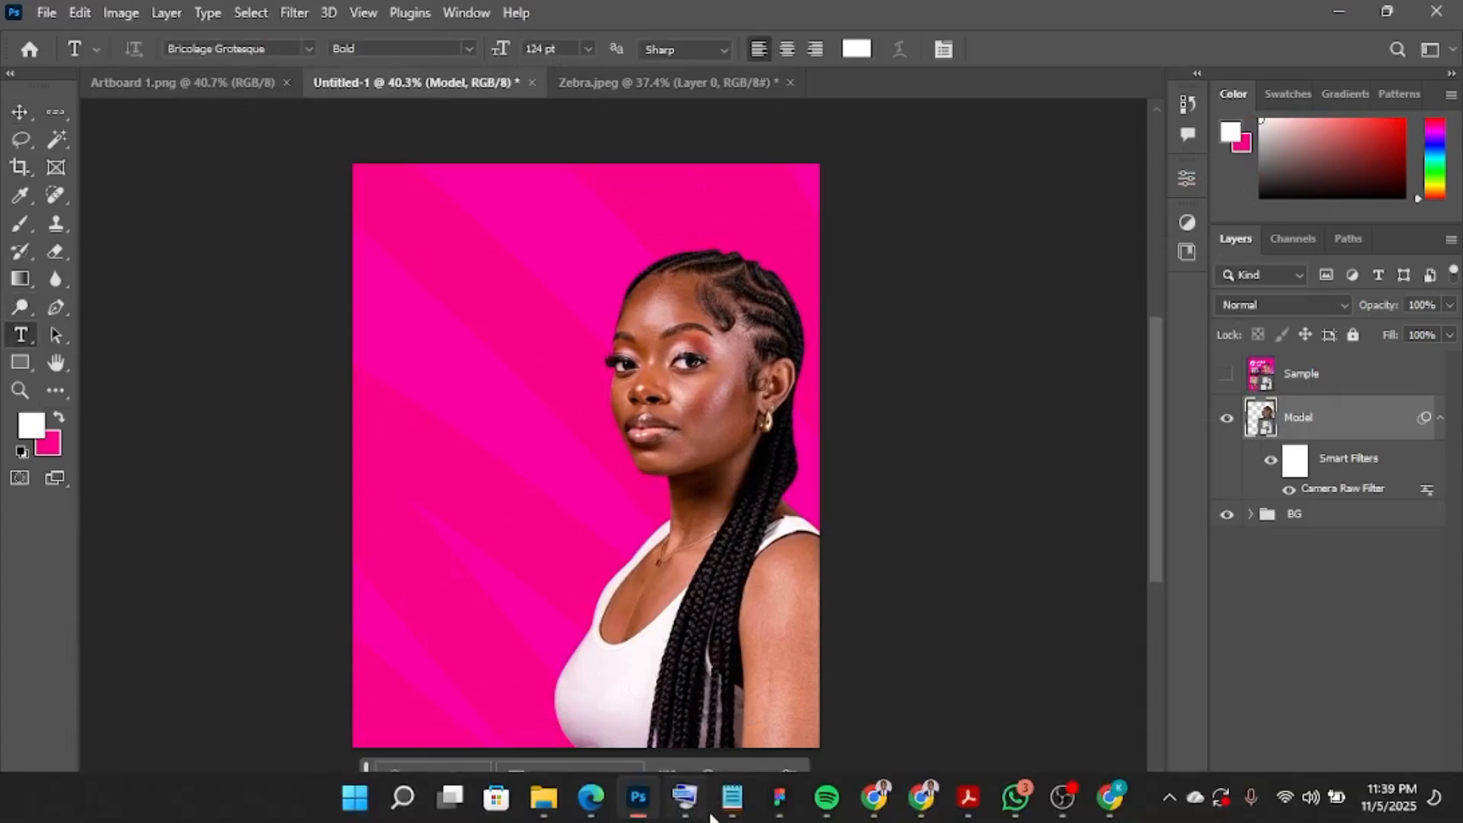
pyautogui.click(732, 797)
pyautogui.moveTo(878, 226); pyautogui.dragTo(771, 214)
pyautogui.hotkey('ctrl', 'c')
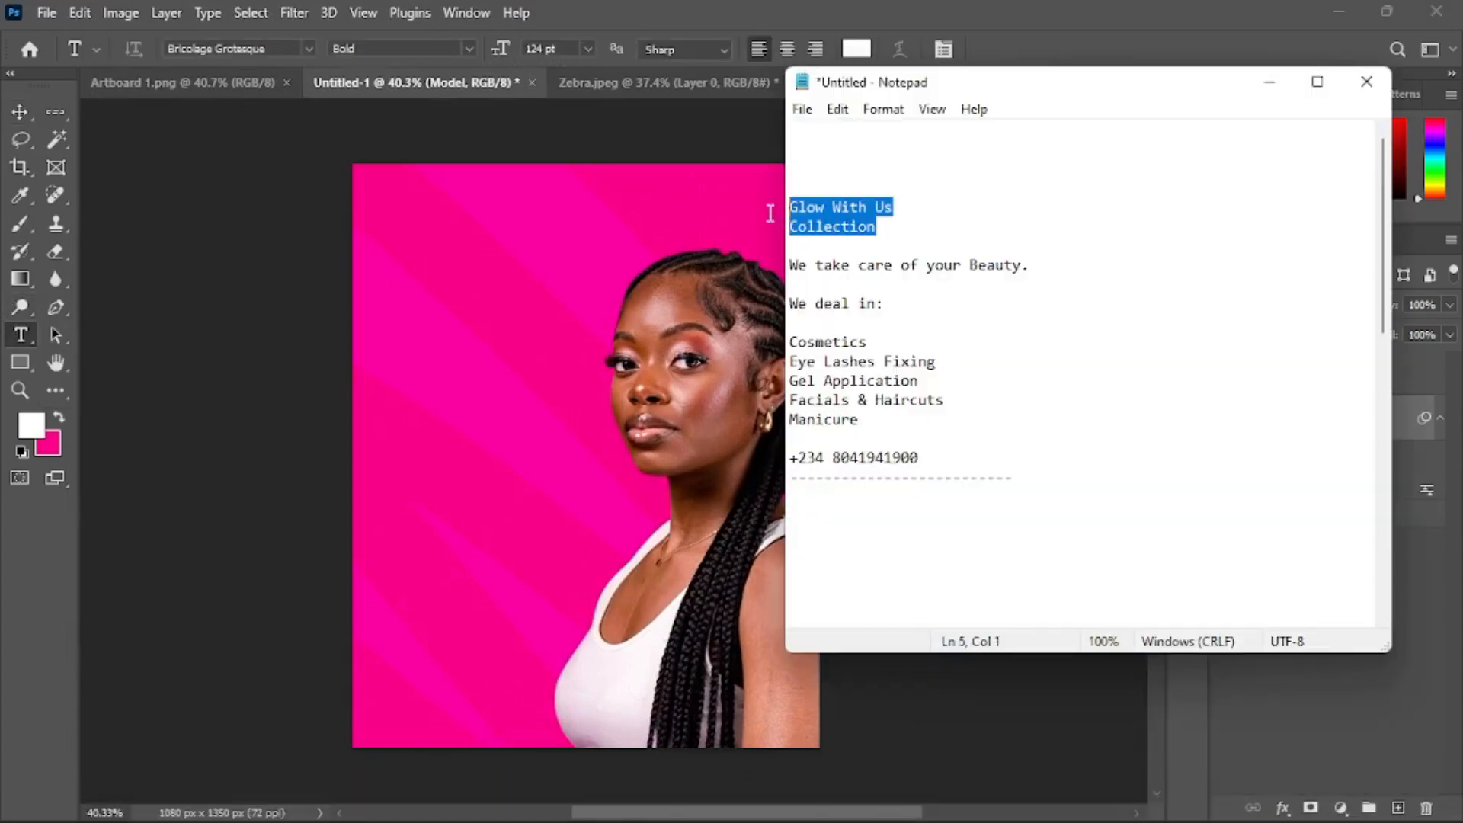
# Return to the flyer, select the BG group and lock it completely
pyautogui.click(526, 273)
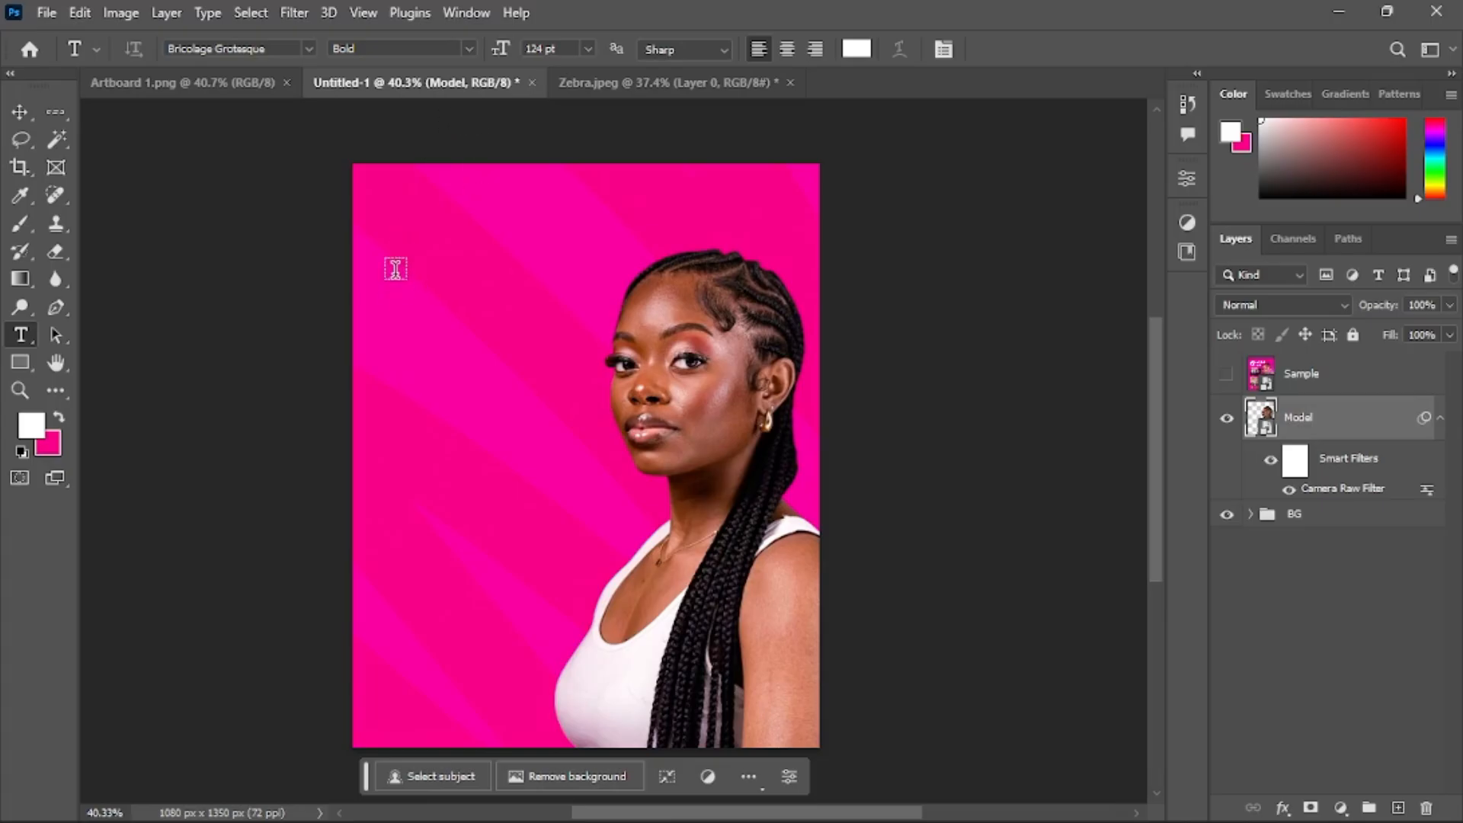
pyautogui.click(1298, 516)
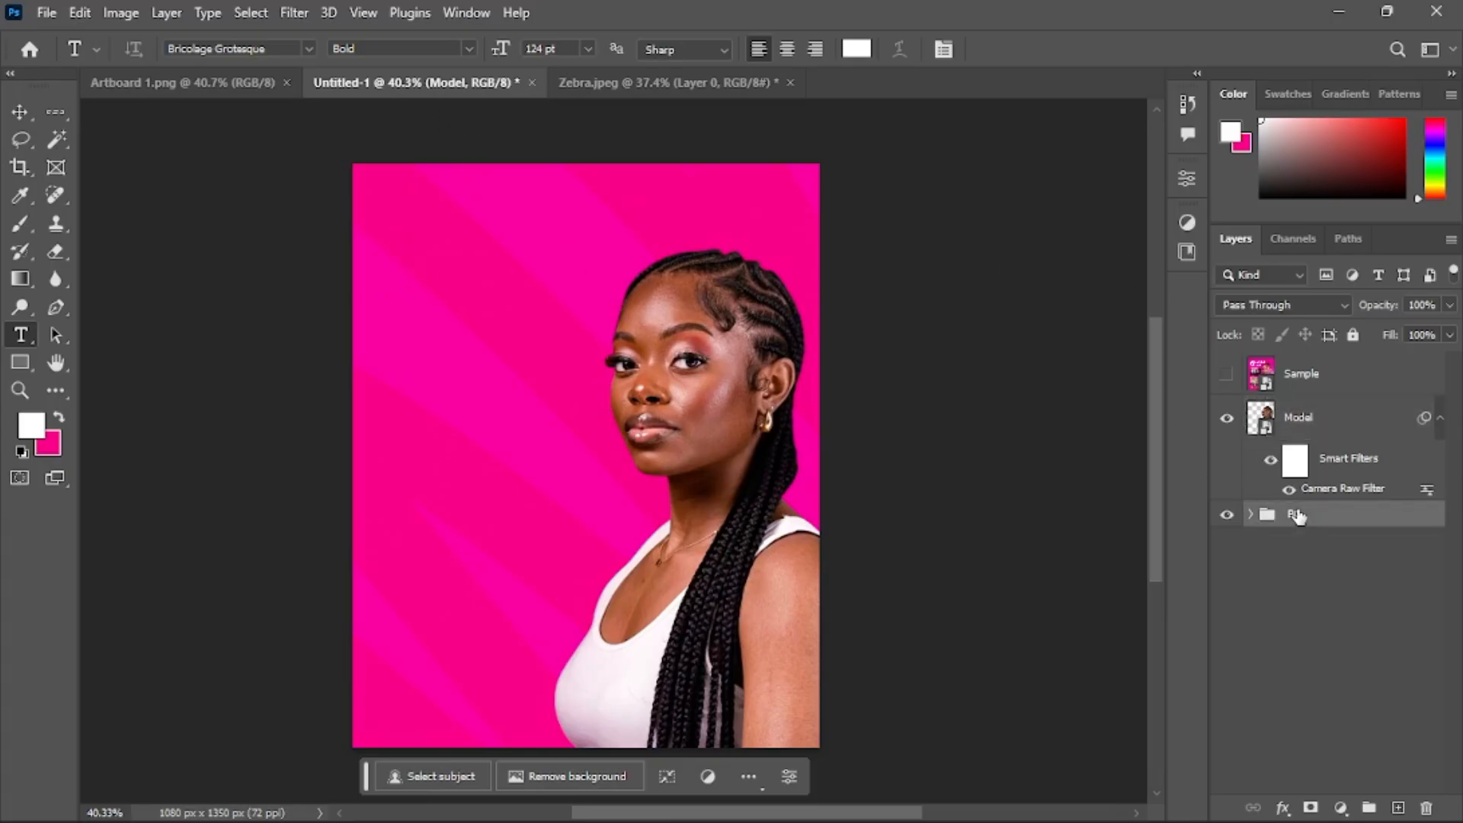
pyautogui.click(1353, 335)
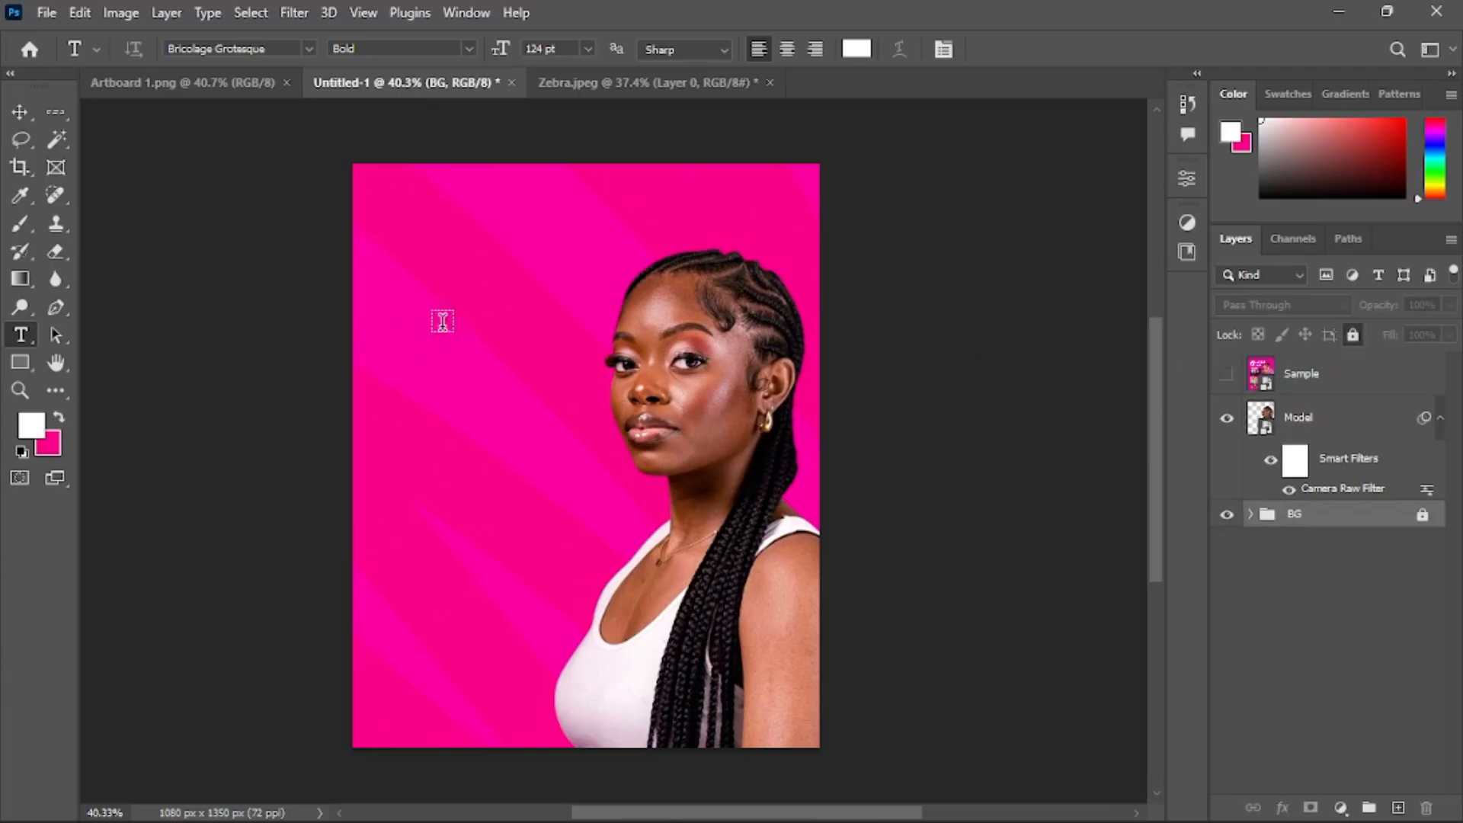
# Paste the 'Glow With Us Collection' heading as a new text layer near the top left and commit it
pyautogui.click(394, 273)
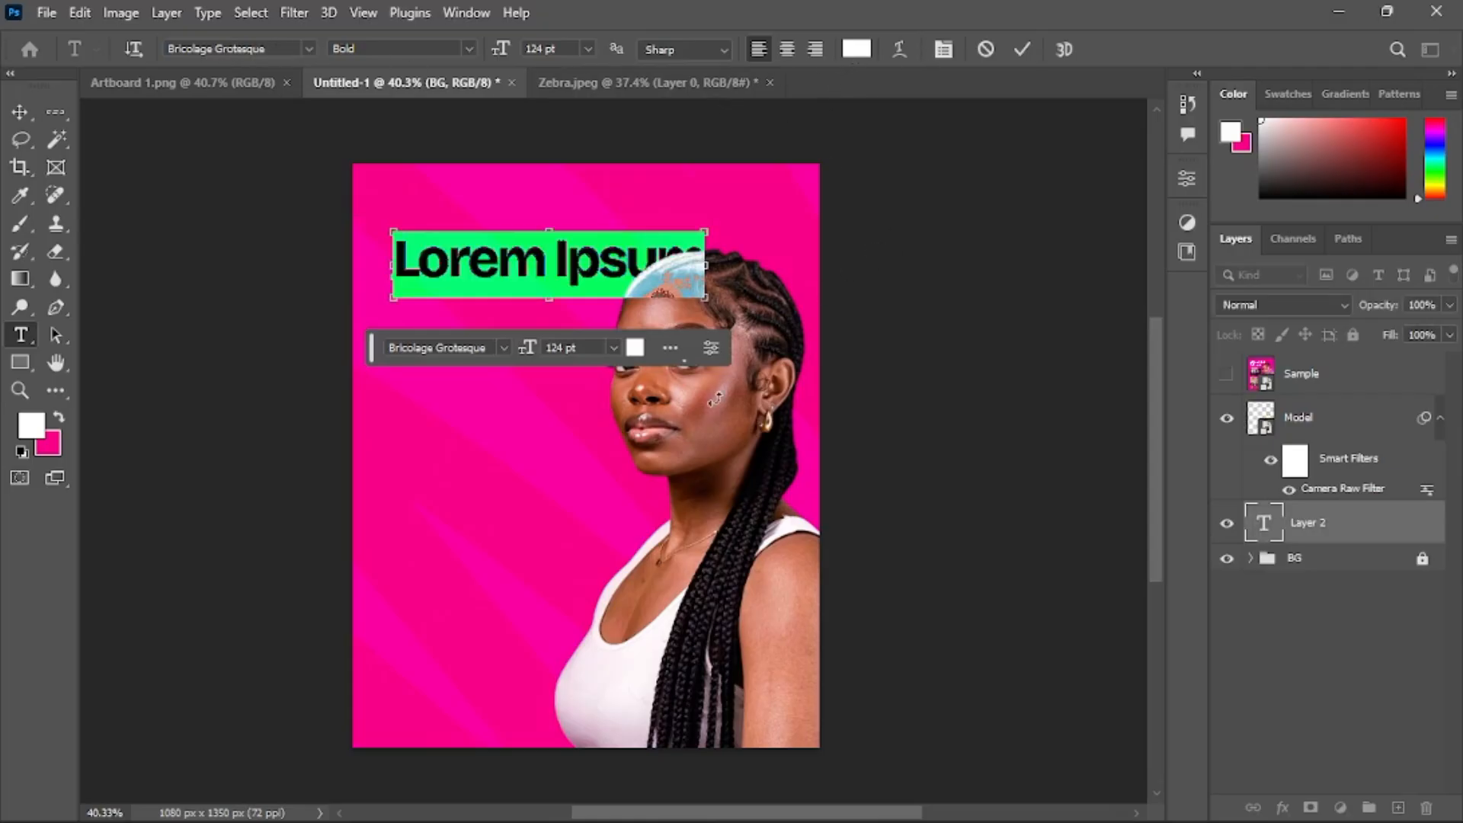
pyautogui.hotkey('ctrl', 'v')
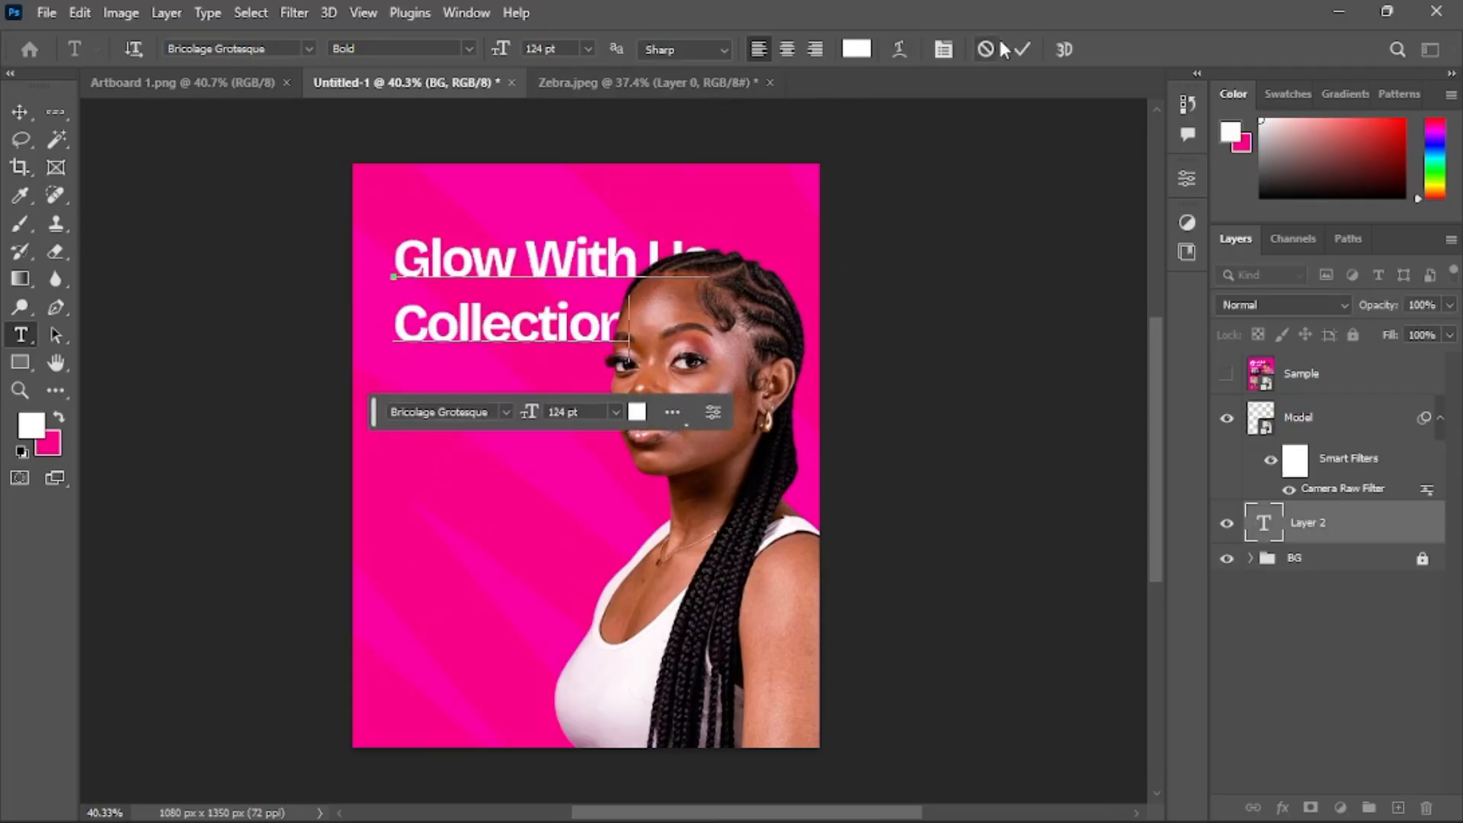
pyautogui.click(1020, 48)
pyautogui.click(19, 111)
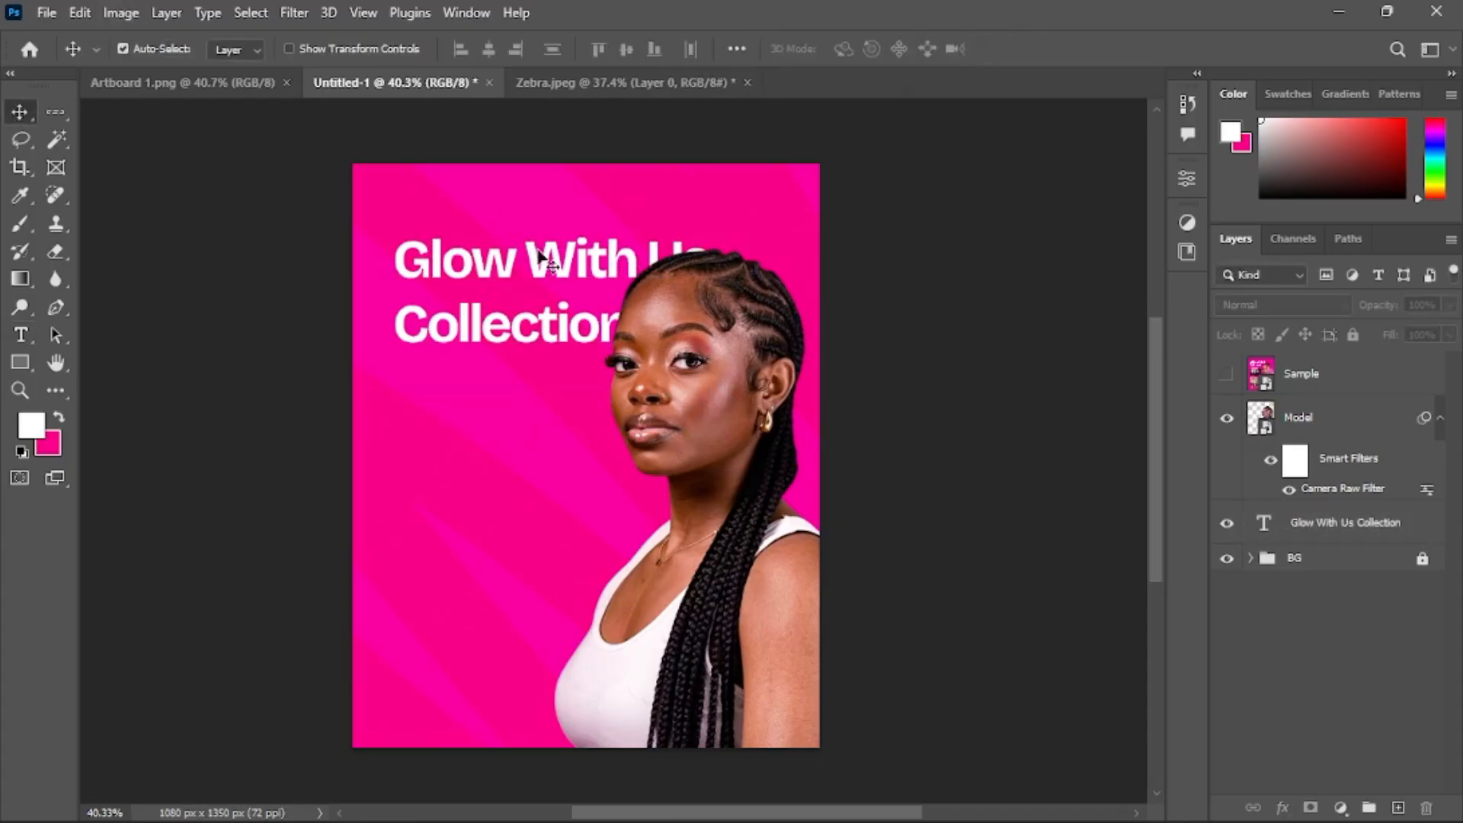
# Add a new guide layout with 75 px margins on the top, left, bottom and right
pyautogui.click(363, 13)
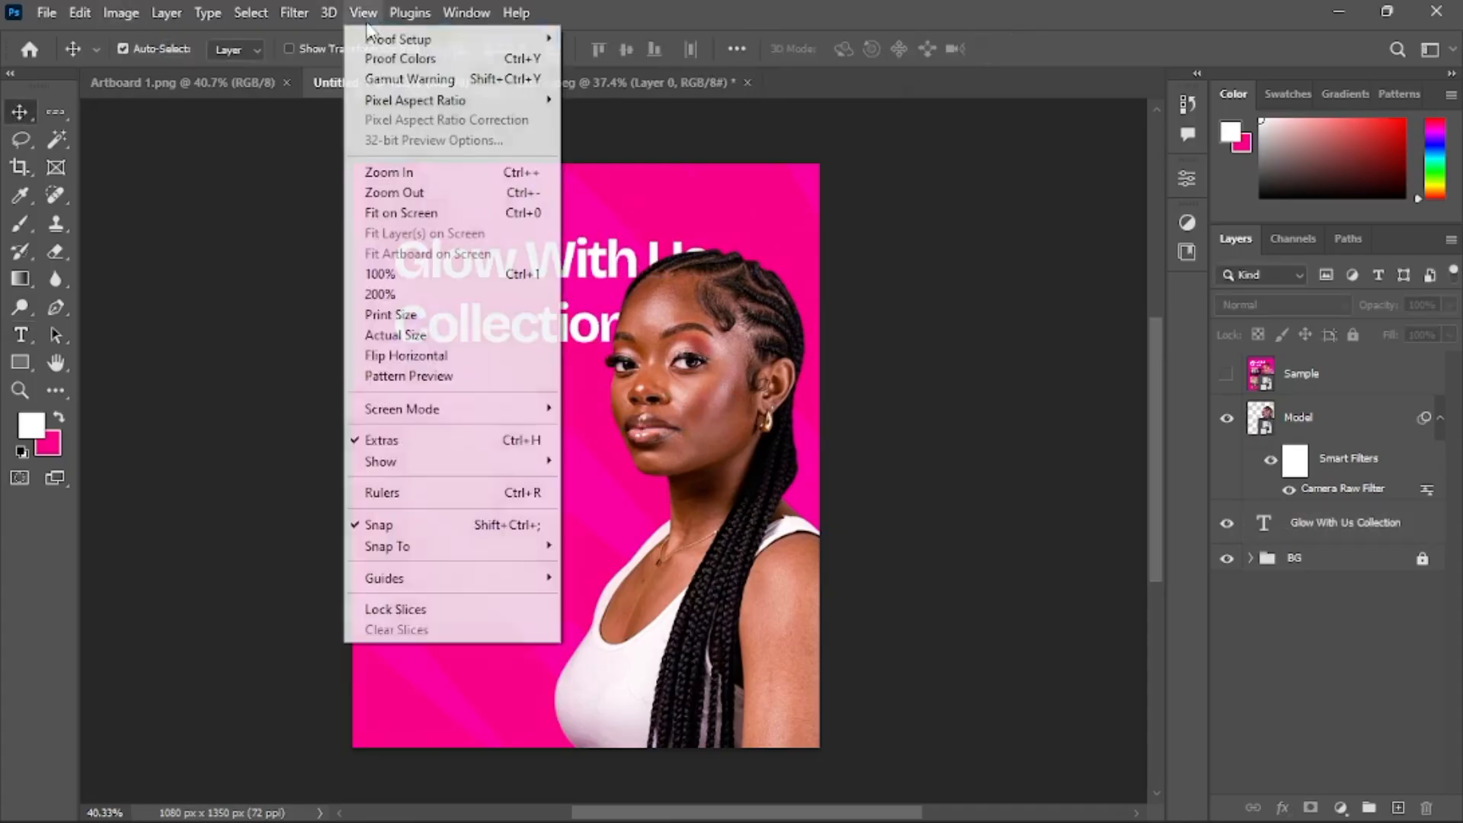
pyautogui.moveTo(496, 590)
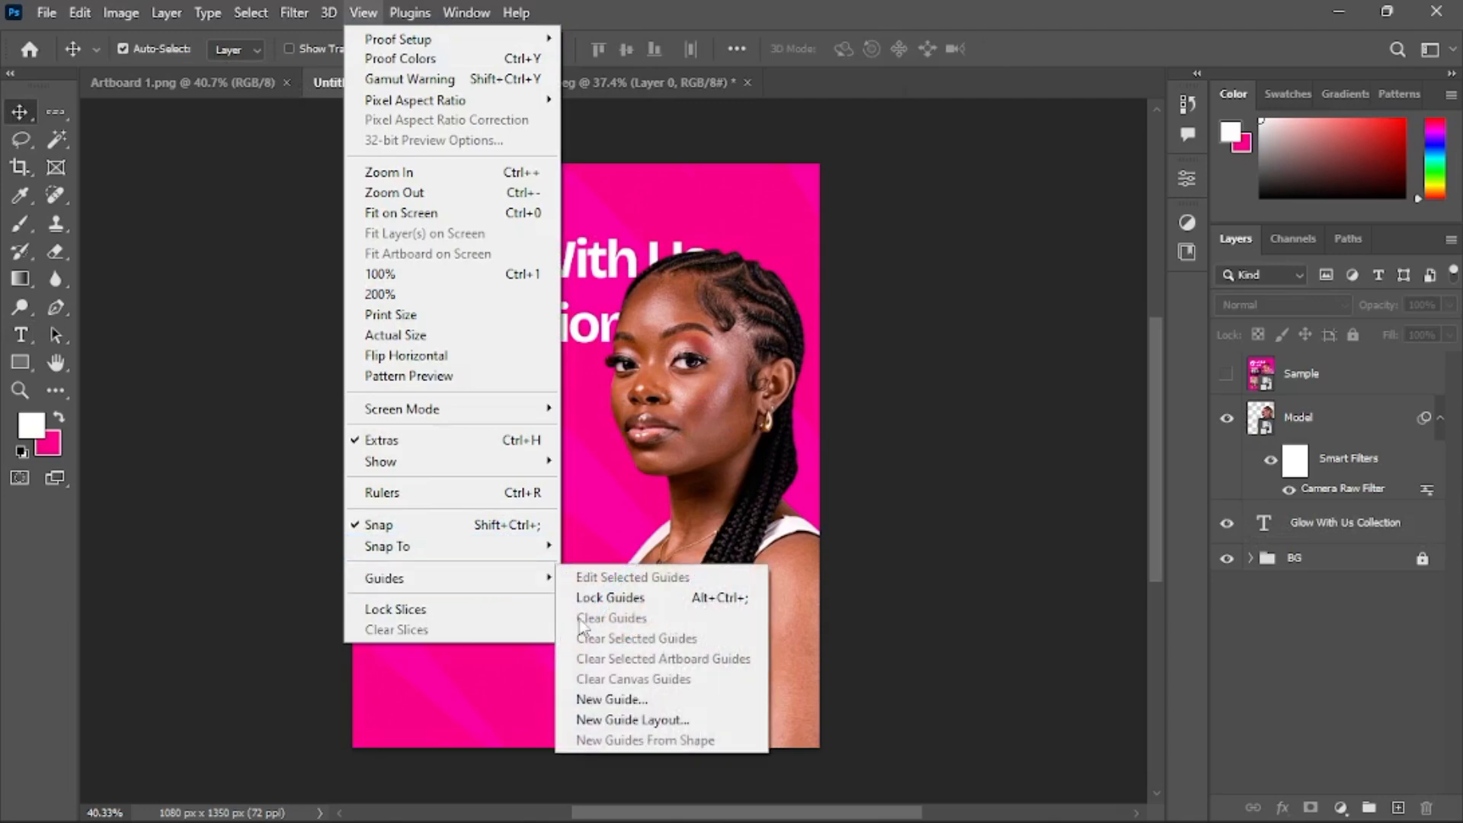
pyautogui.click(659, 719)
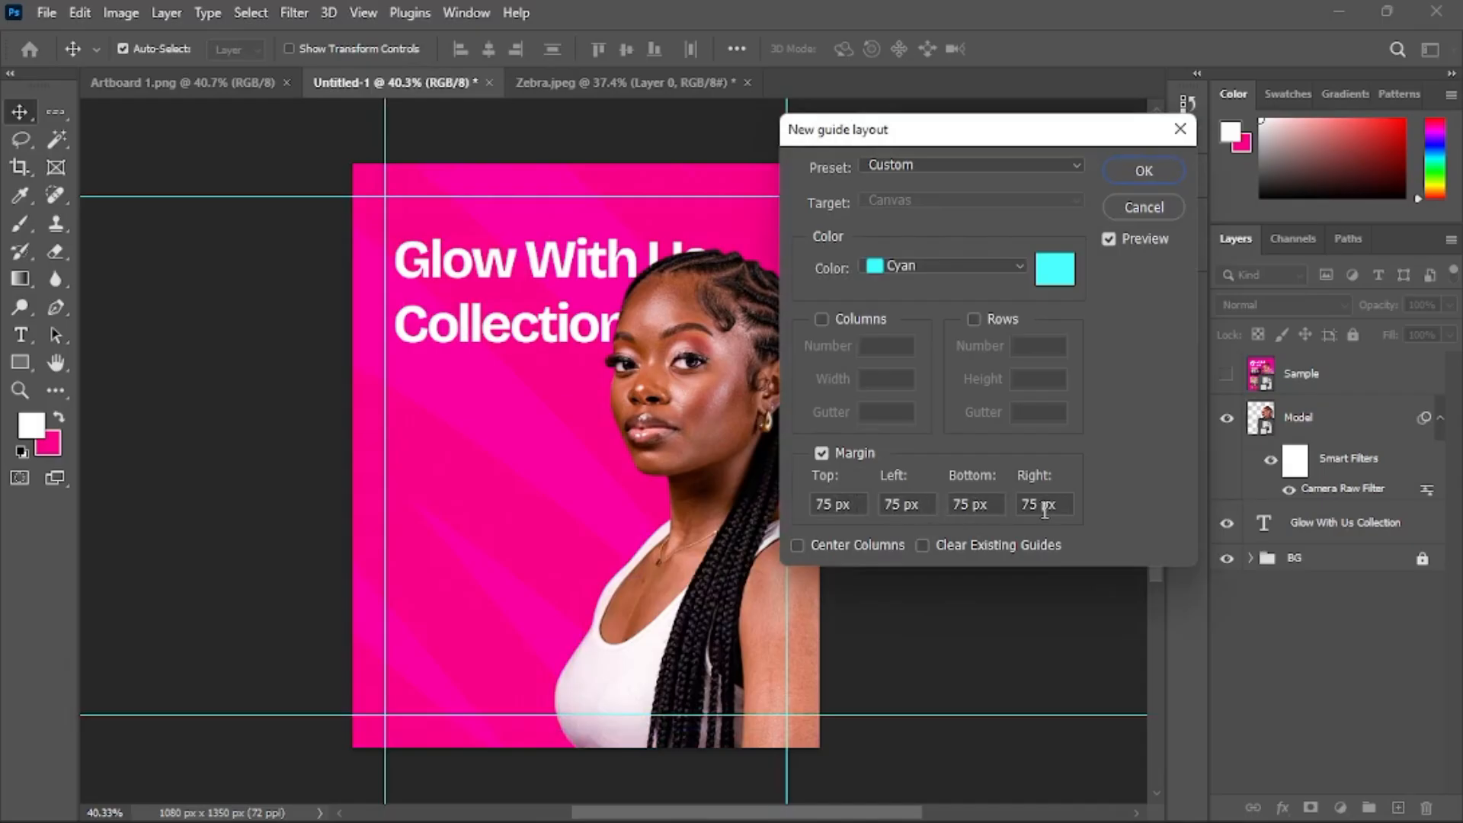
pyautogui.click(1130, 182)
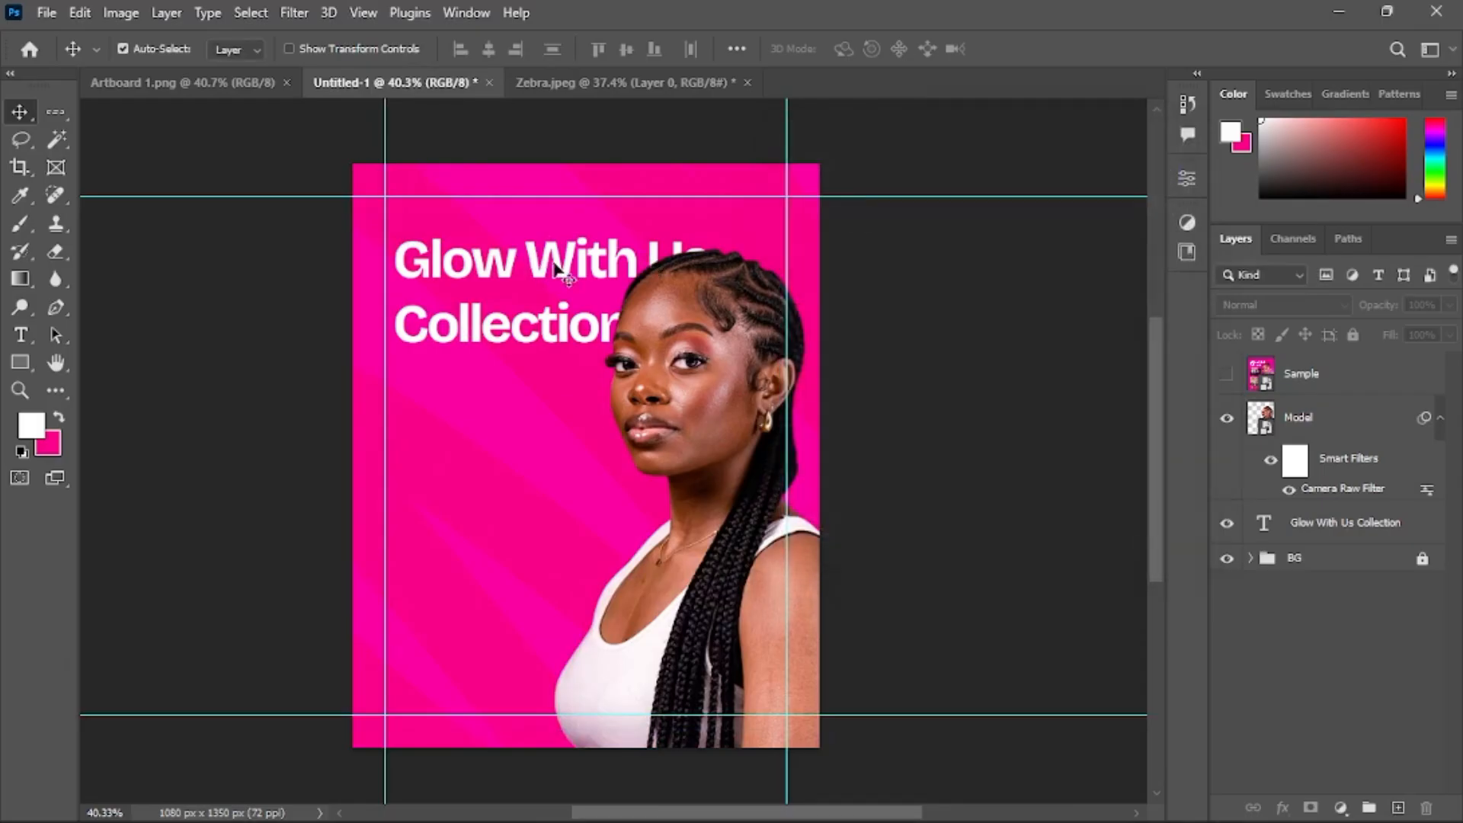
# Select the heading layer and move the heading up to sit against the top-left margin guides
pyautogui.click(561, 265)
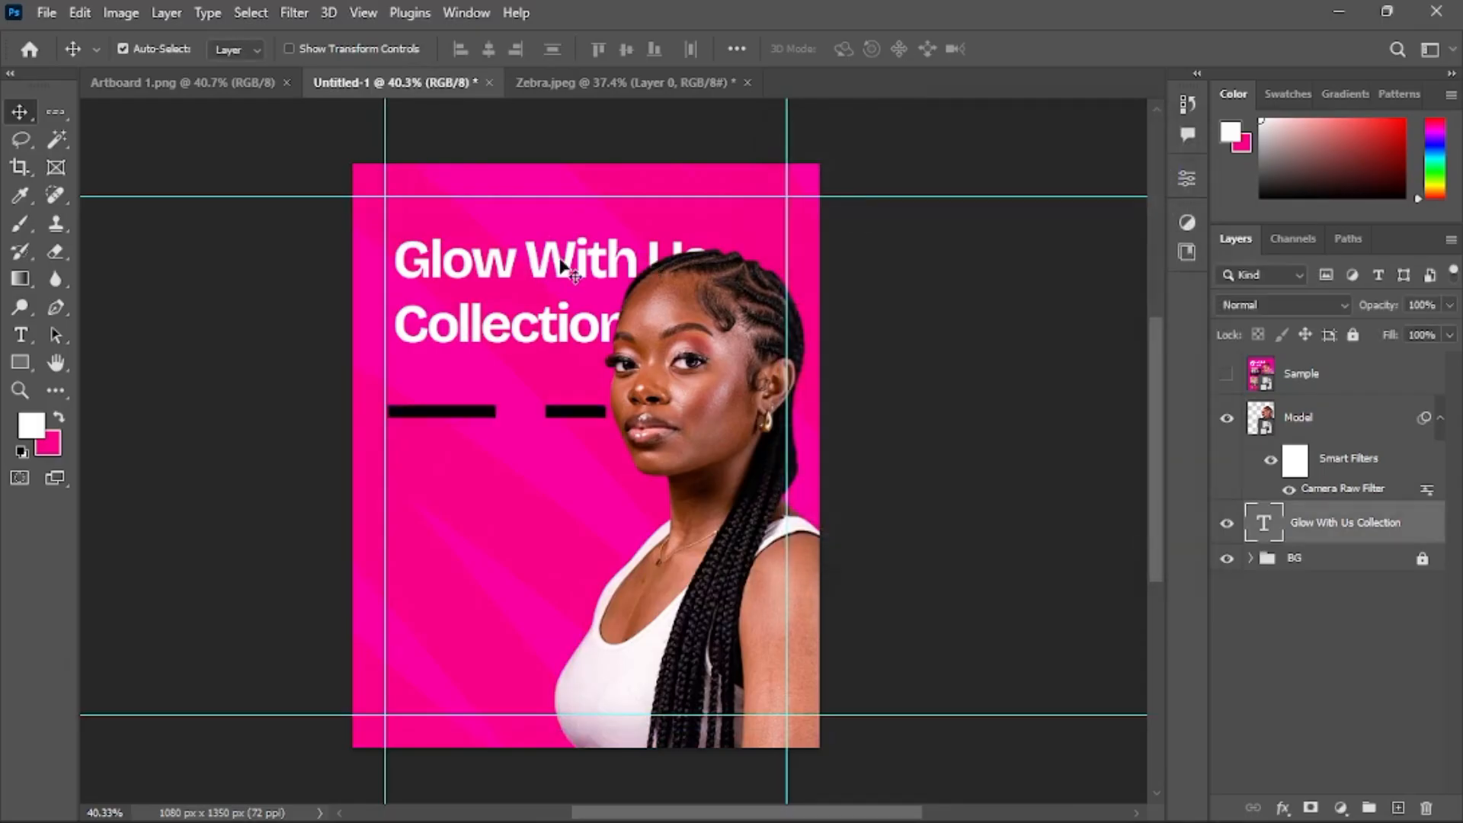
pyautogui.click(1440, 423)
pyautogui.moveTo(562, 266); pyautogui.dragTo(554, 238)
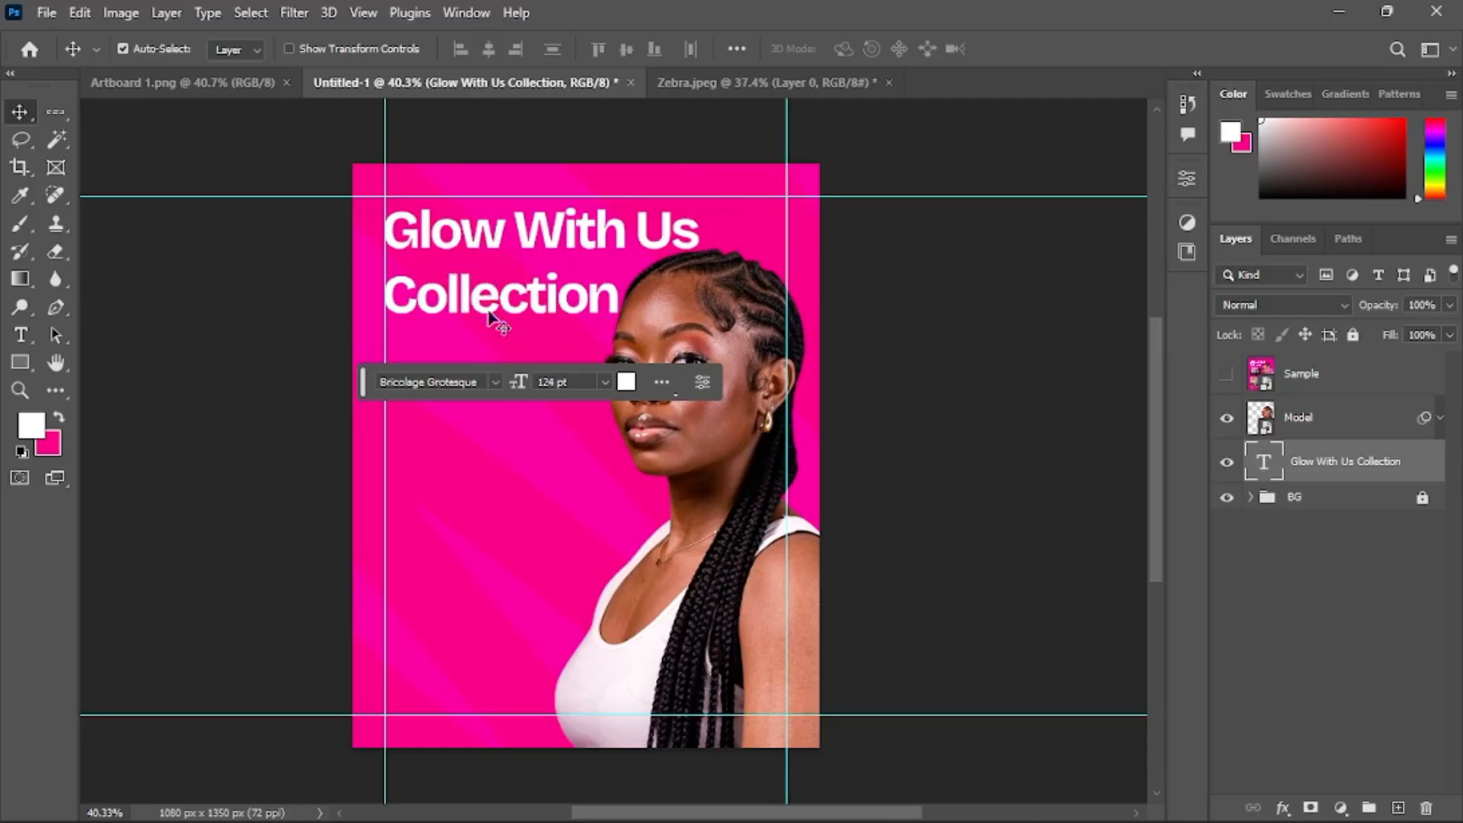
# Tighten the heading's leading in the character properties
pyautogui.click(1187, 183)
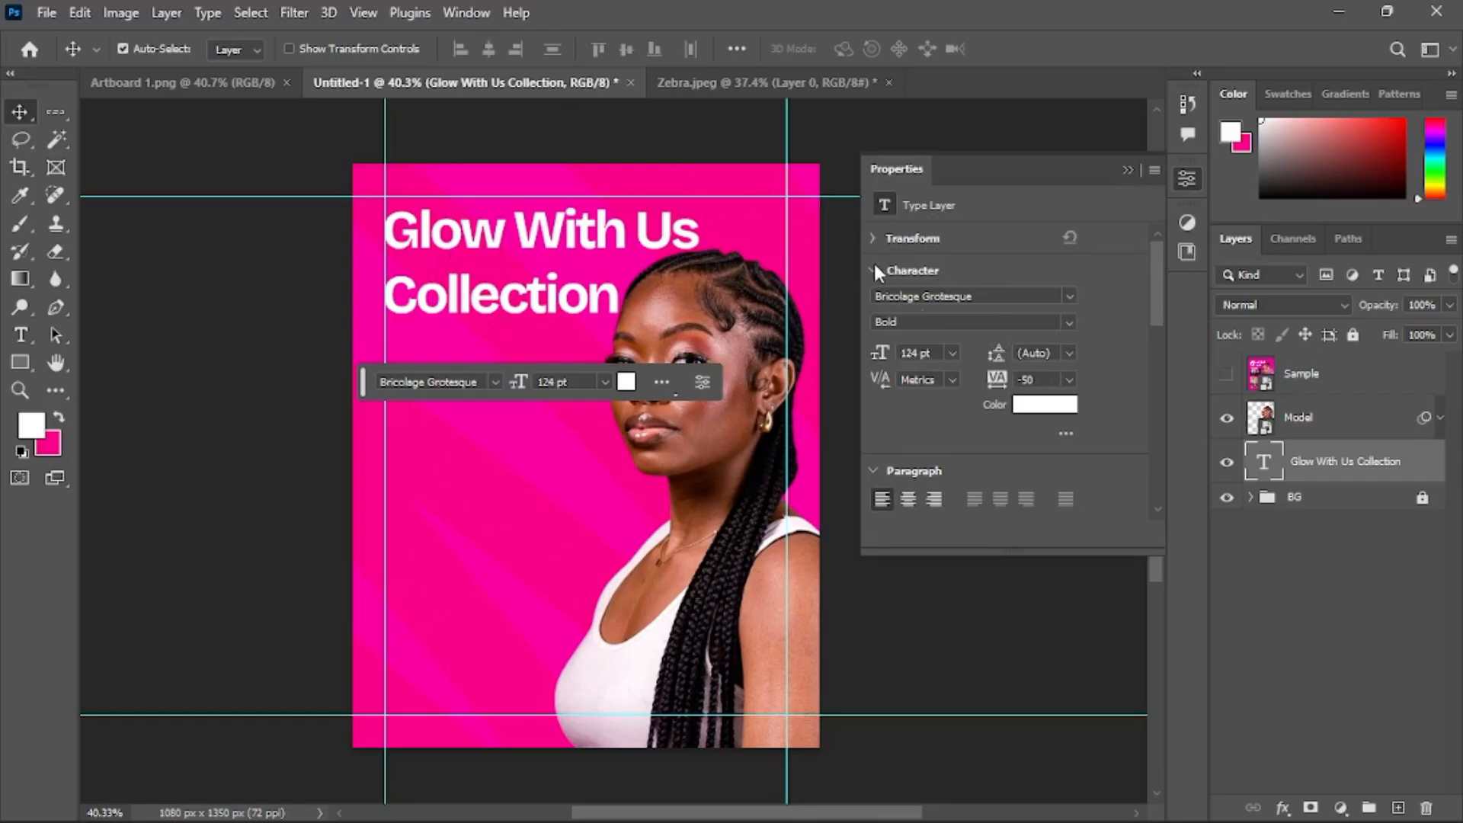
pyautogui.click(1056, 354)
pyautogui.write('100')
pyautogui.press('Return')
pyautogui.click(1128, 170)
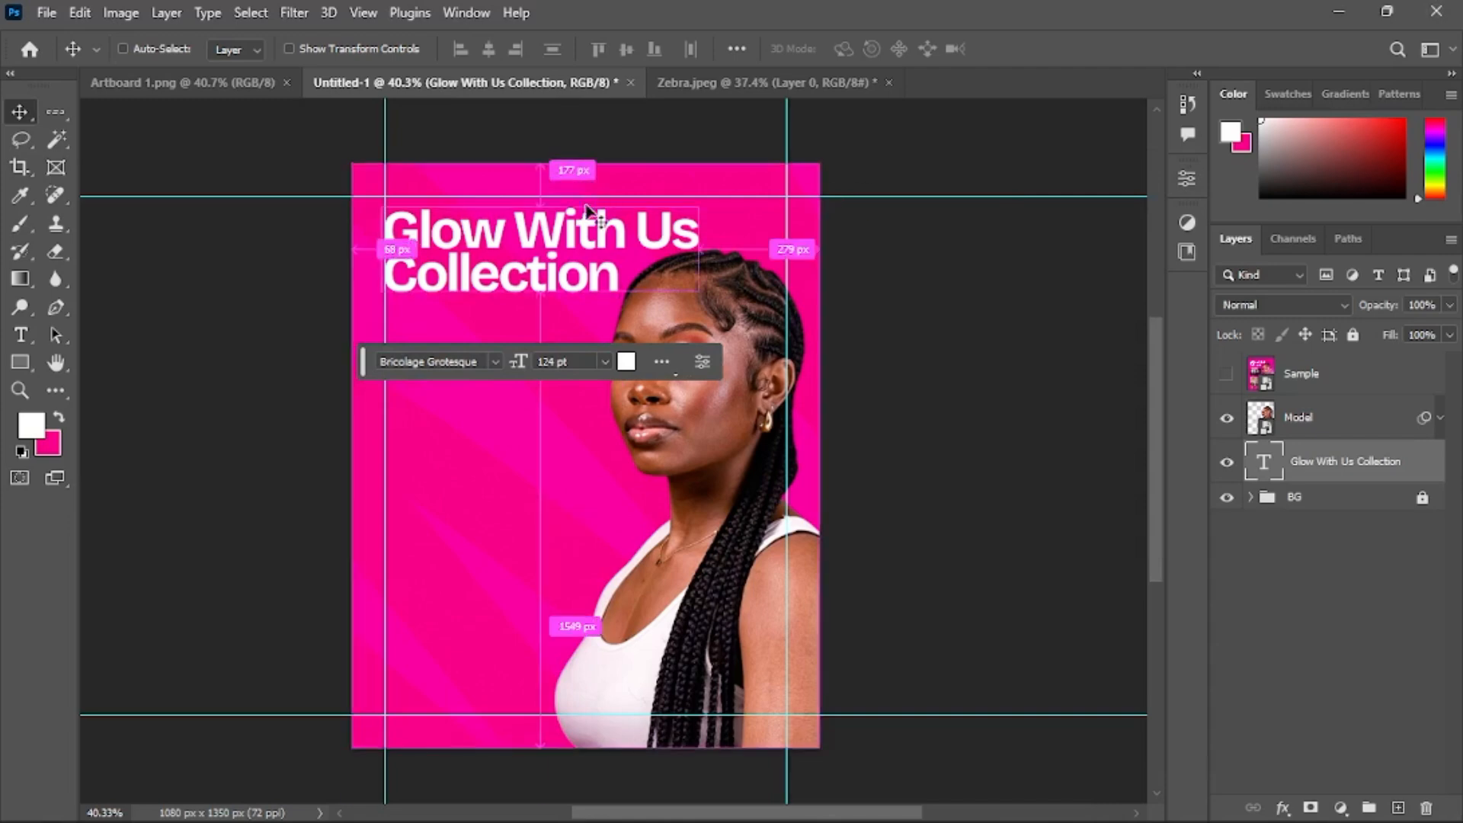
# Scale the heading down slightly with Free Transform and commit it
pyautogui.hotkey('ctrl', 't')
pyautogui.moveTo(699, 257); pyautogui.dragTo(662, 250)
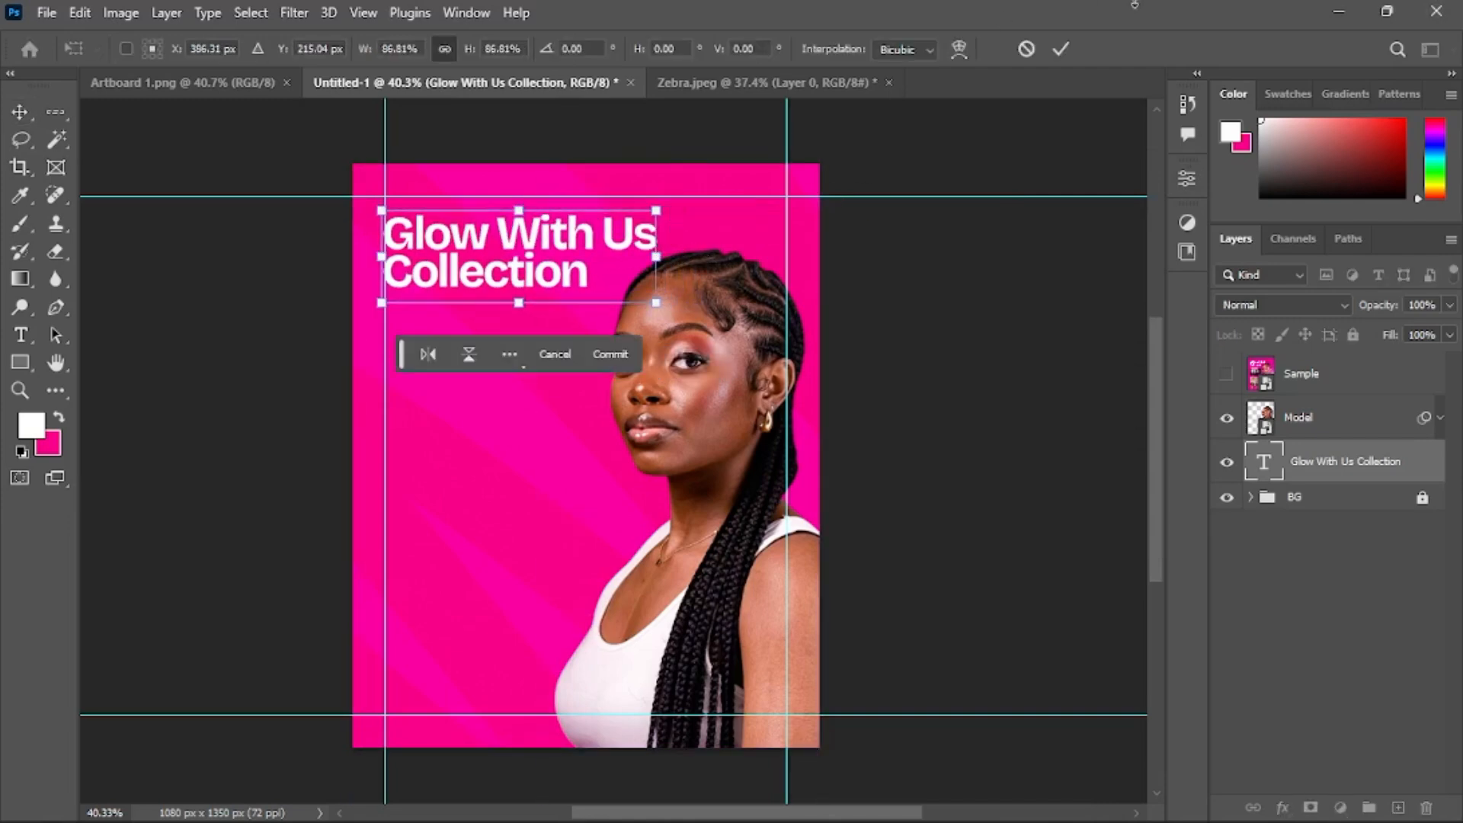
pyautogui.click(1060, 49)
# Select the Model layer and nudge the model photo slightly to the left
pyautogui.click(1227, 375)
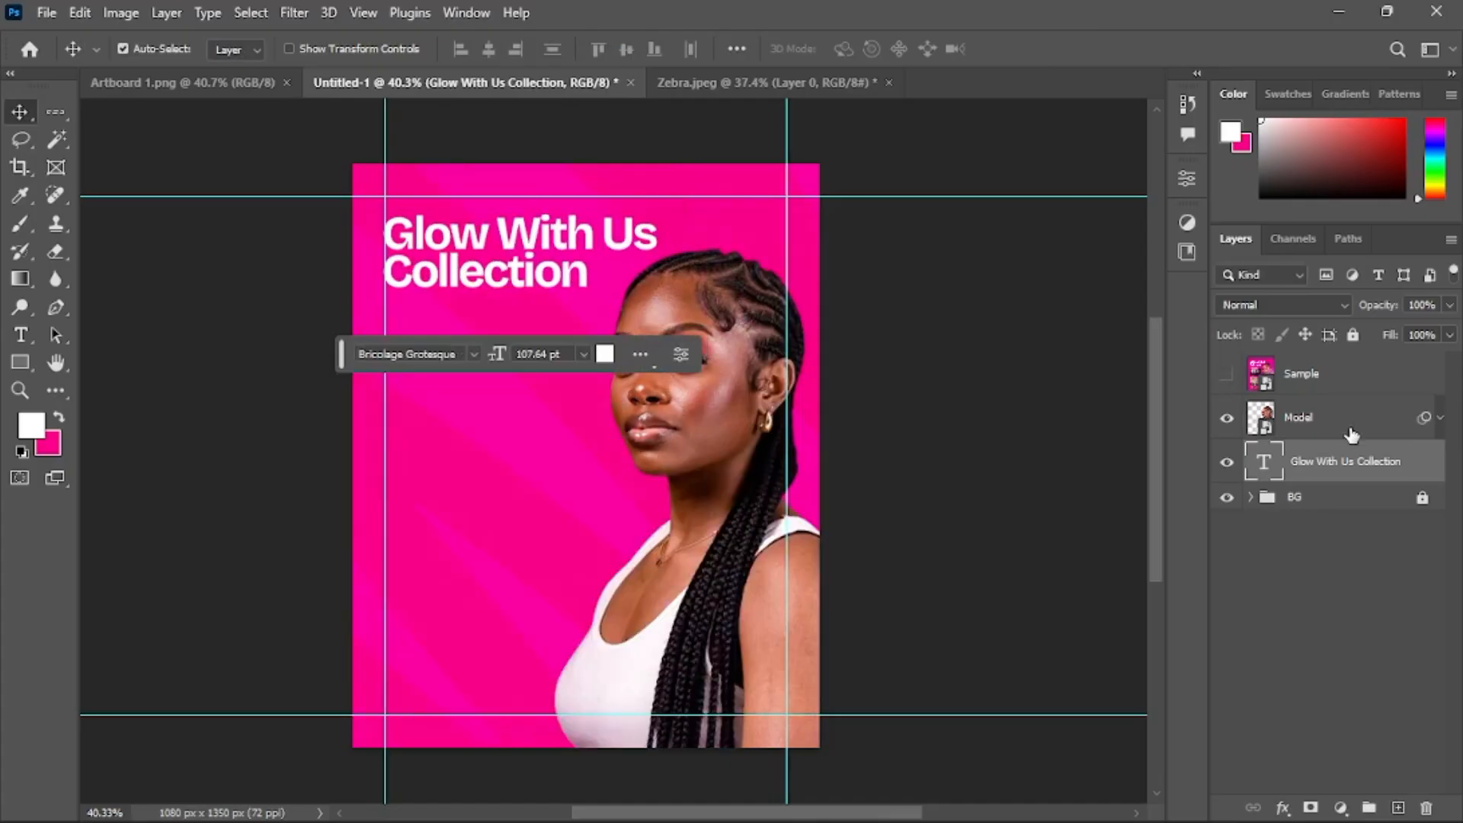
pyautogui.click(1344, 422)
pyautogui.moveTo(735, 326); pyautogui.dragTo(735, 330)
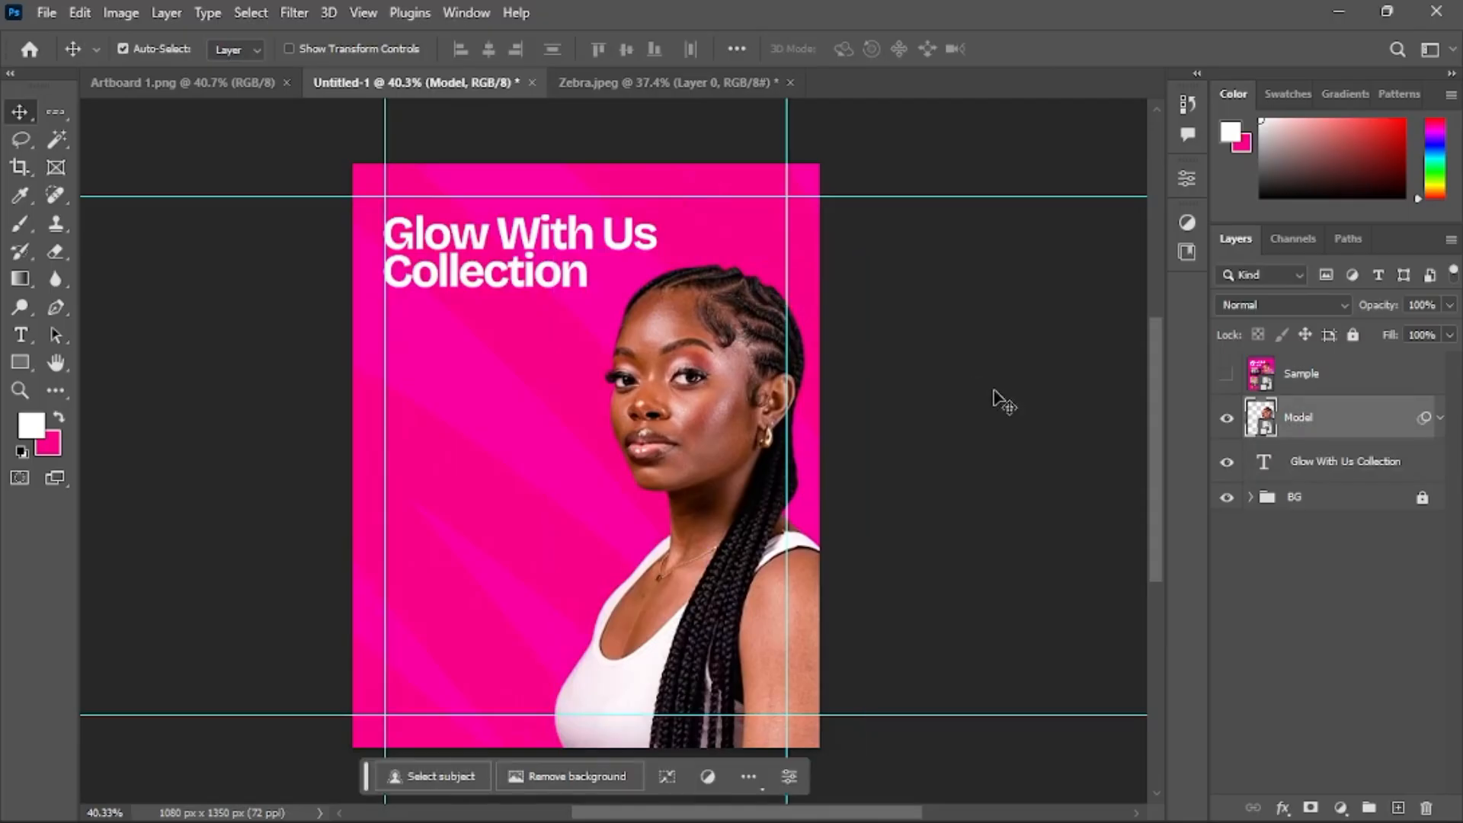
pyautogui.hotkey('shift', 'Left')
pyautogui.click(933, 352)
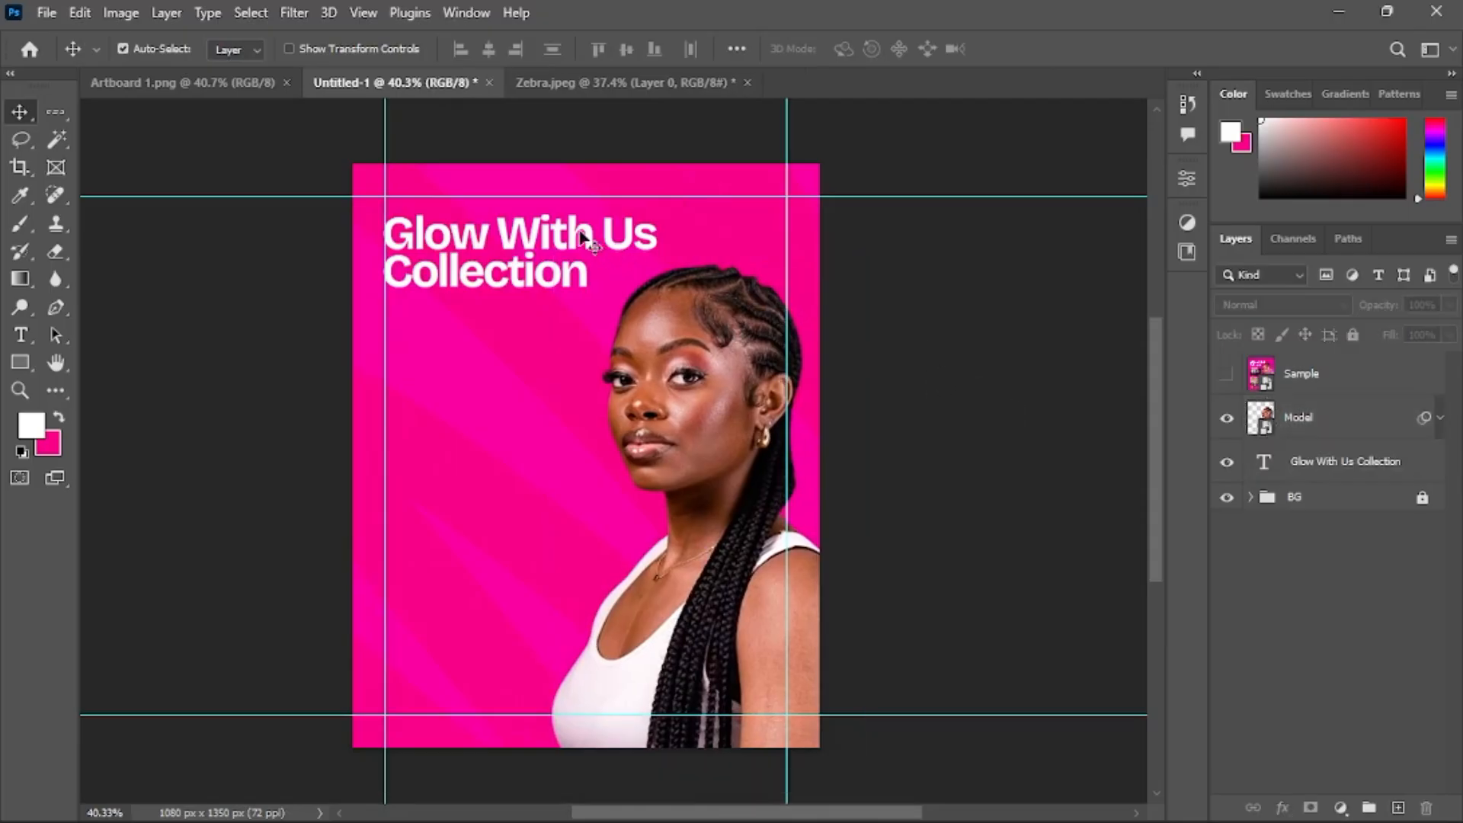
# Select the heading again and set its leading to 100 pt
pyautogui.click(584, 240)
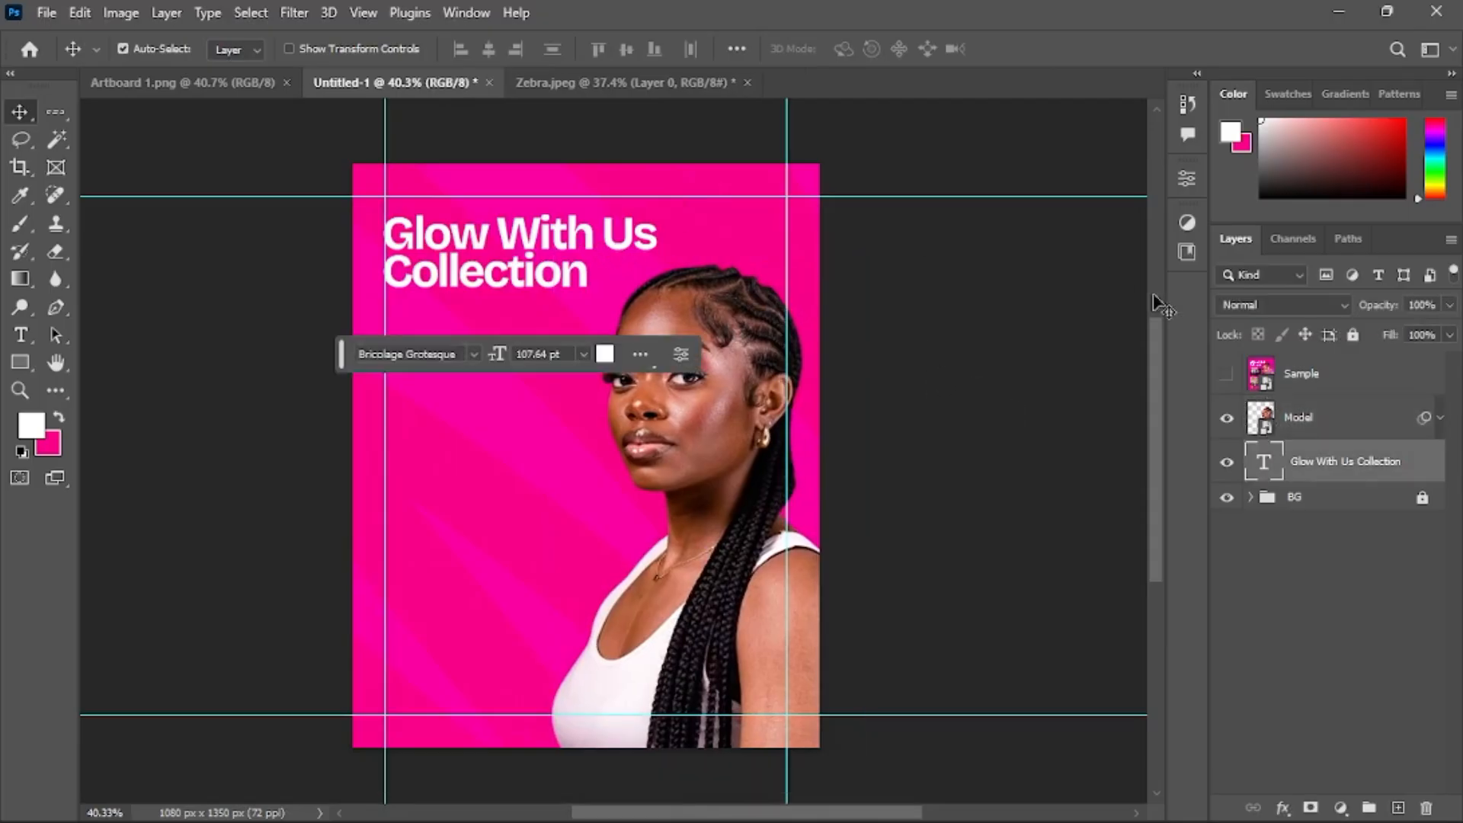
pyautogui.click(1184, 178)
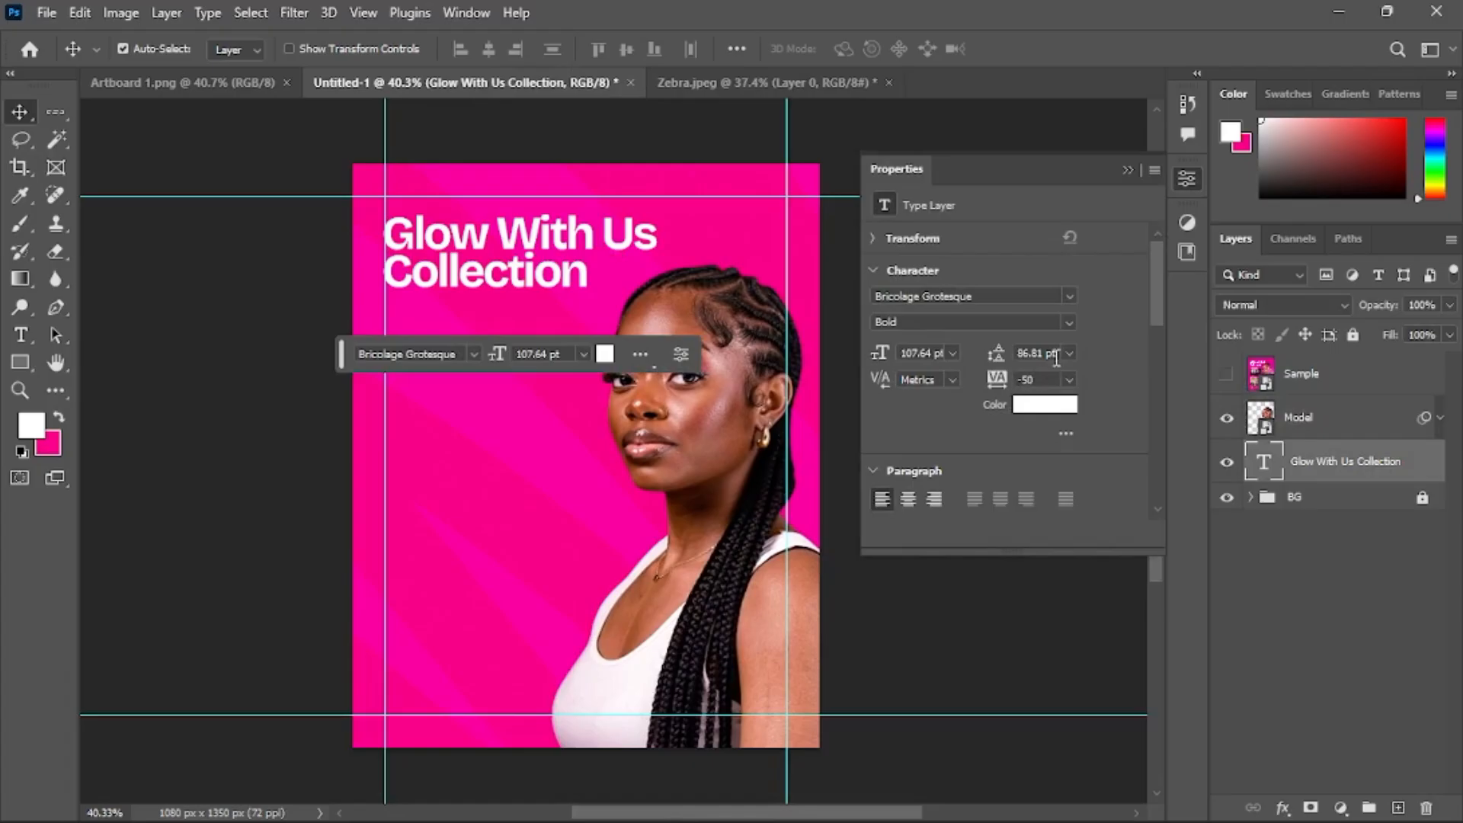
pyautogui.click(1056, 355)
pyautogui.write('1')
pyautogui.press('Return')
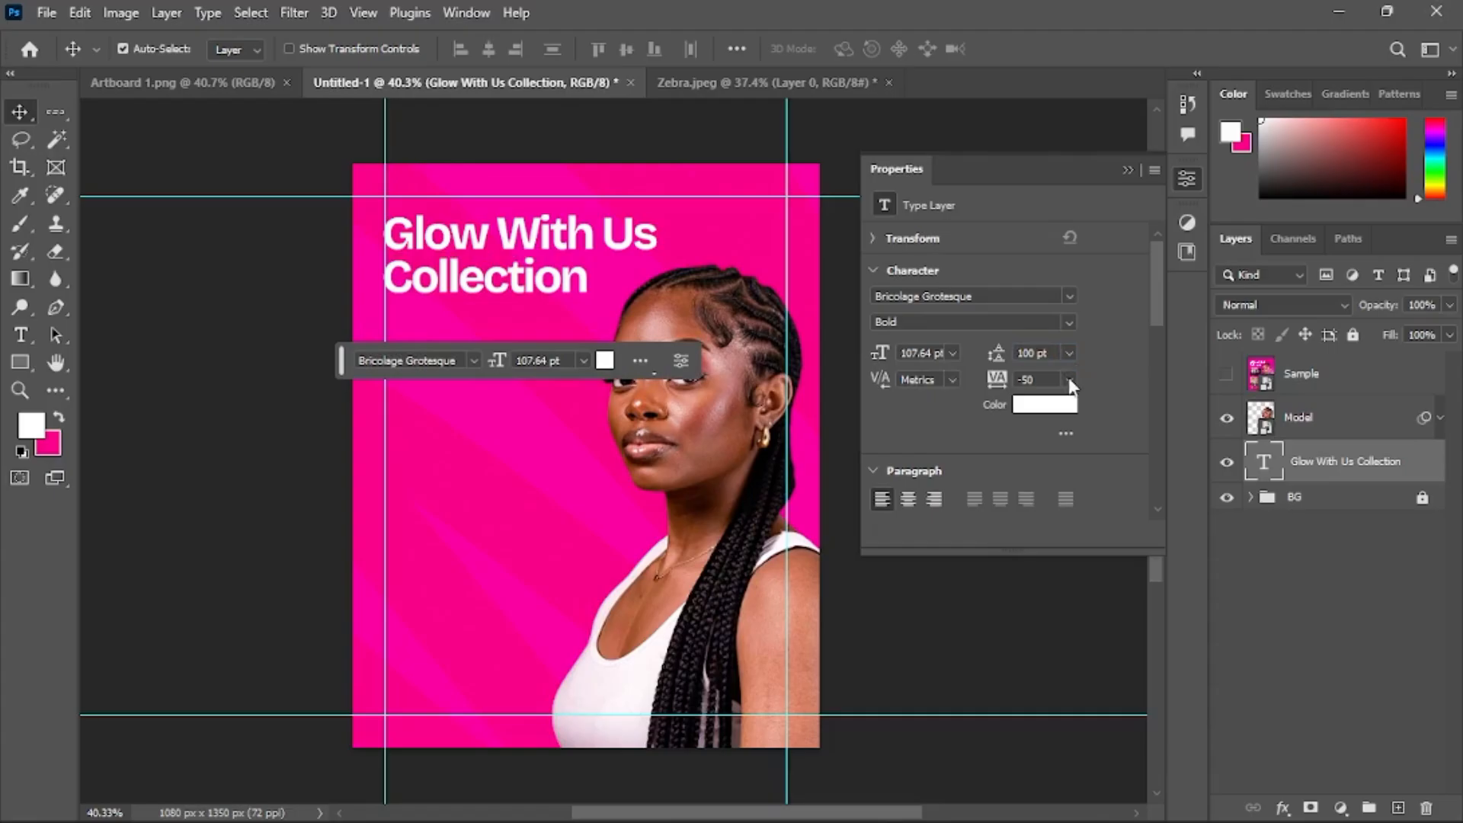
pyautogui.click(1128, 169)
# Show the Sample layer and zoom in to compare the heading with the reference flyer
pyautogui.click(1082, 324)
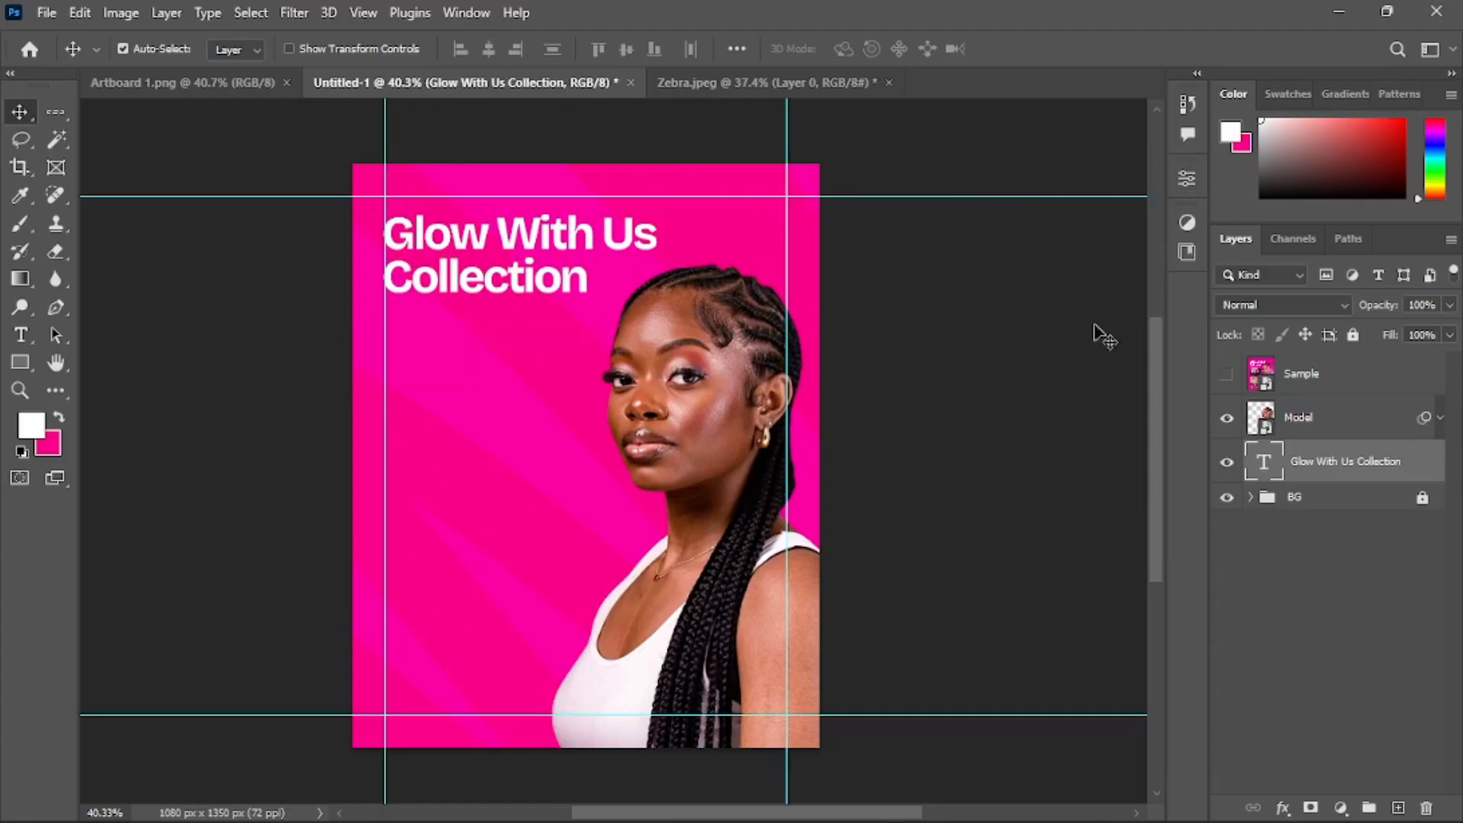
pyautogui.click(1231, 376)
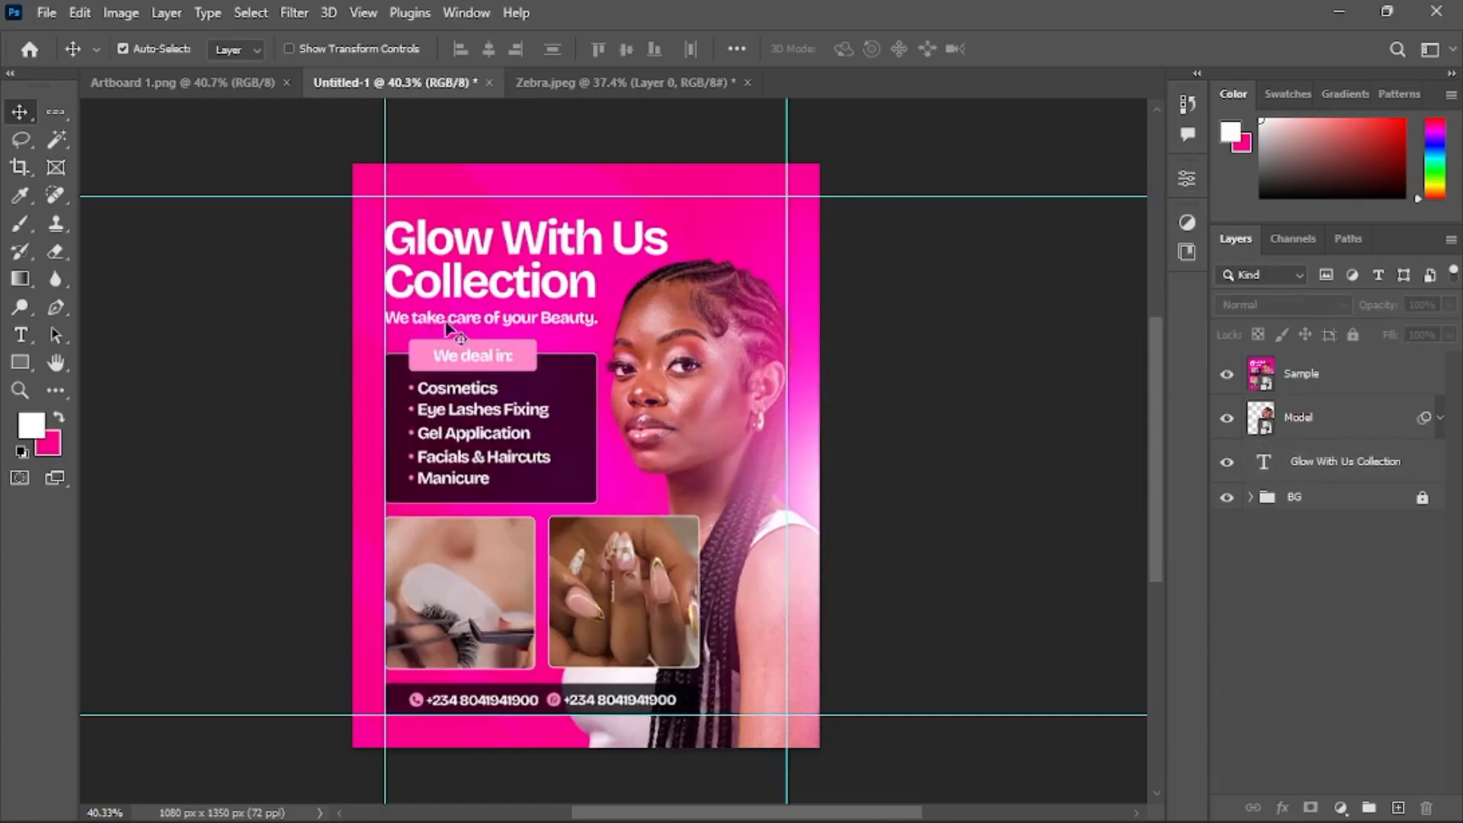
pyautogui.scroll(3, 468, 323)
pyautogui.scroll(1, 450, 323)
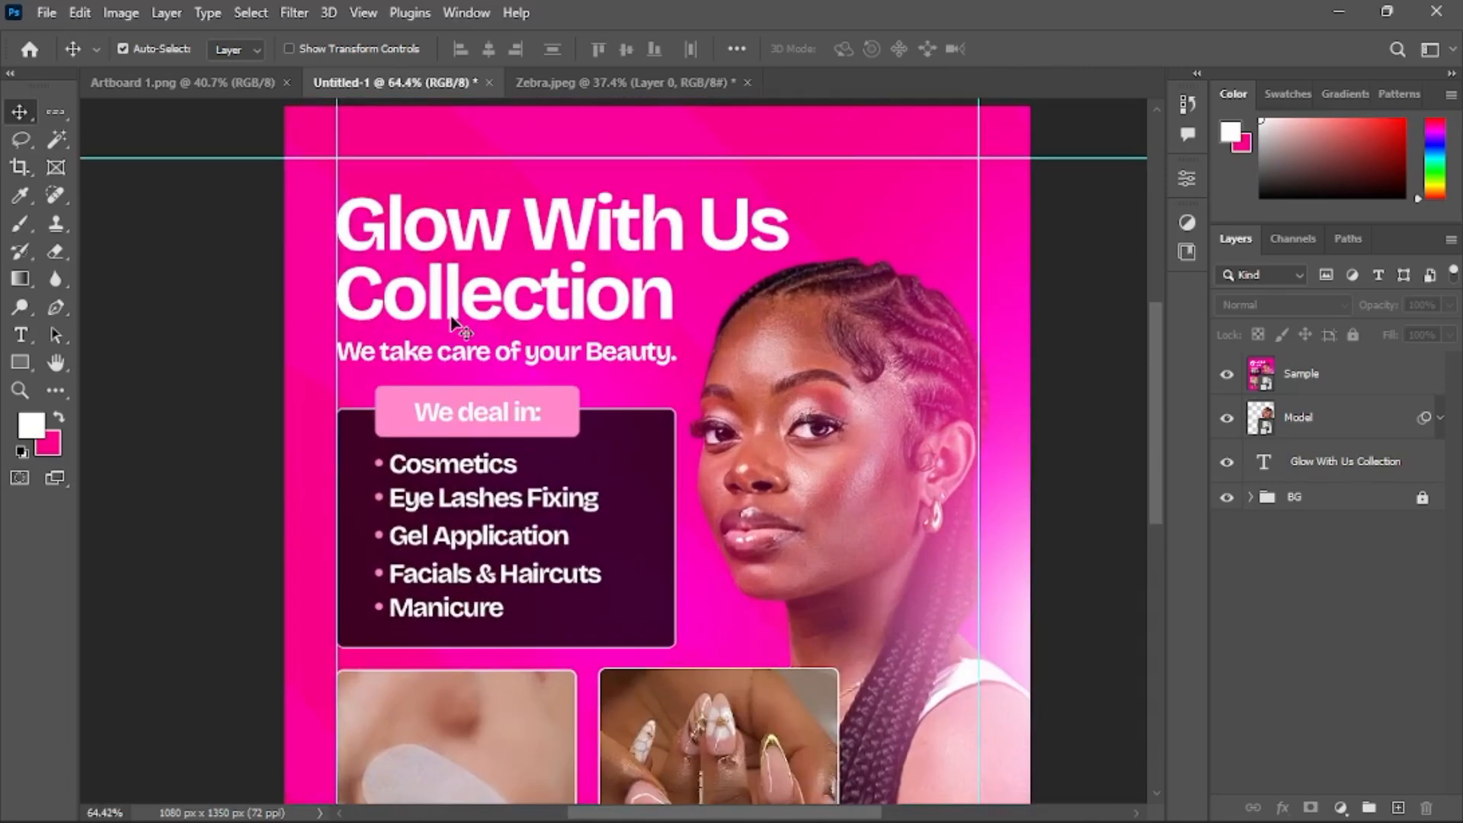
pyautogui.moveTo(467, 330); pyautogui.dragTo(483, 434)
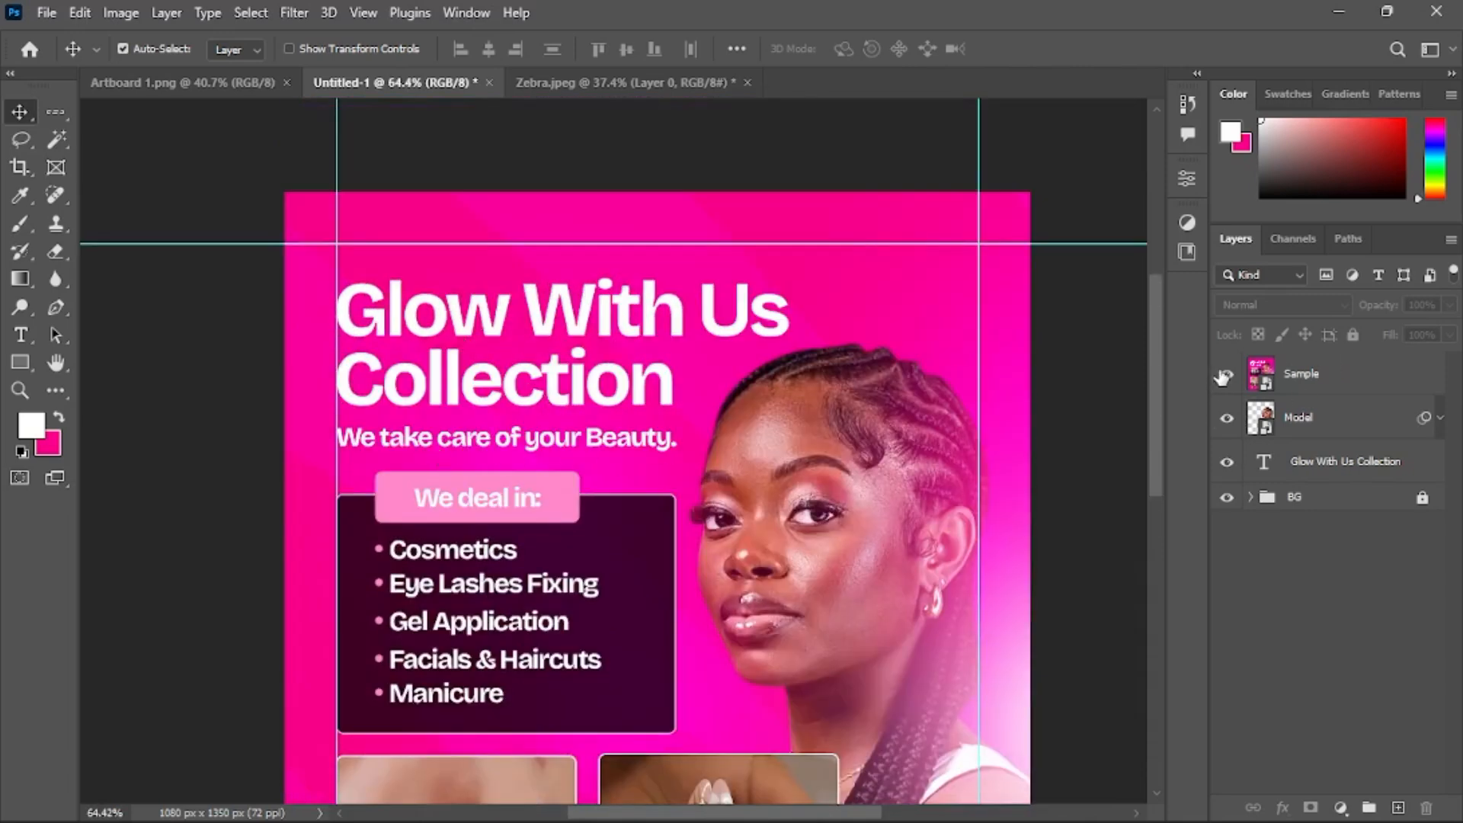
# Duplicate the heading layer and copy the 'We take care of your Beauty.' line in Notepad
pyautogui.click(1334, 468)
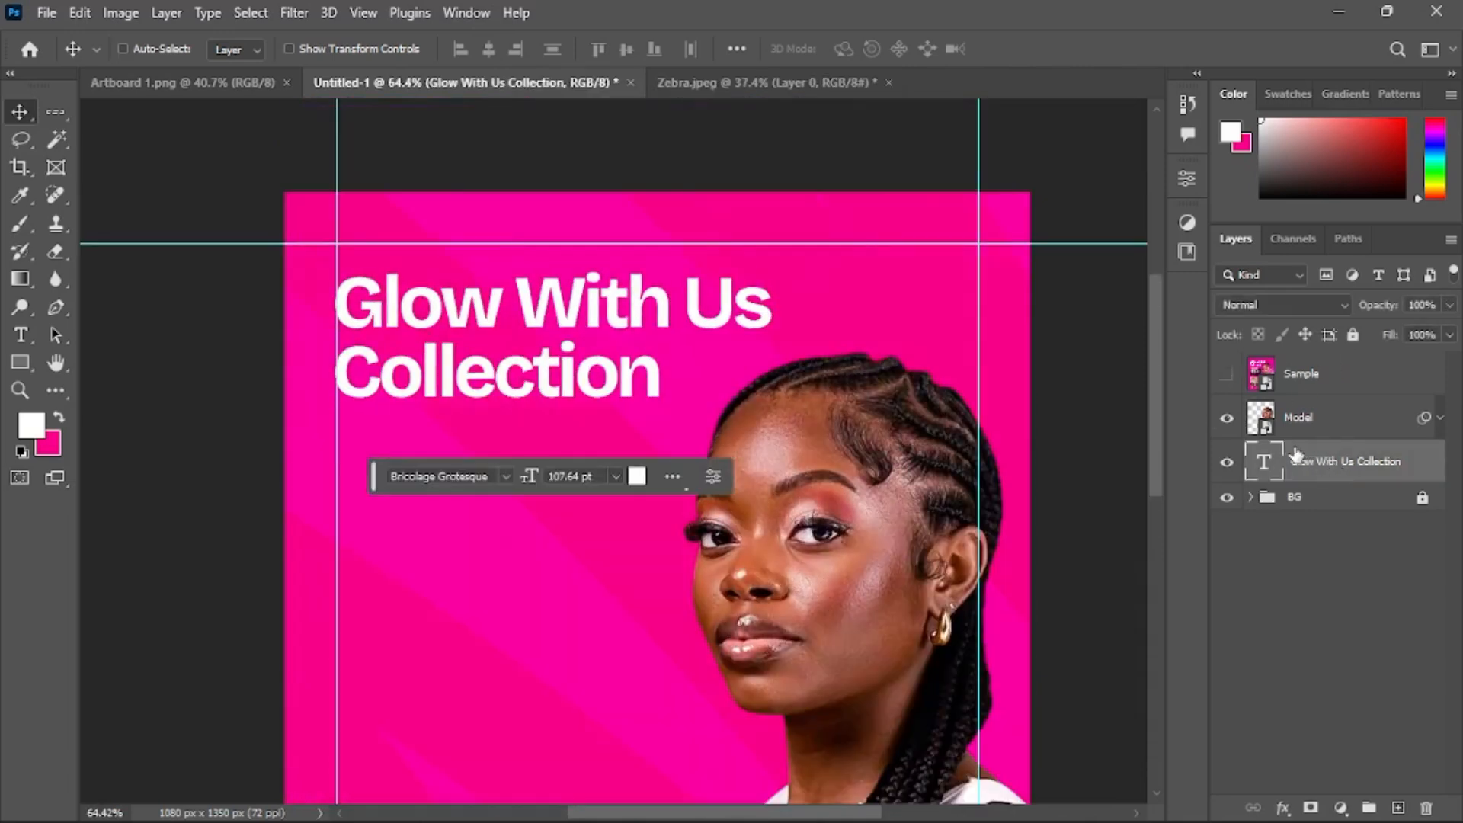
pyautogui.hotkey('ctrl', 'j')
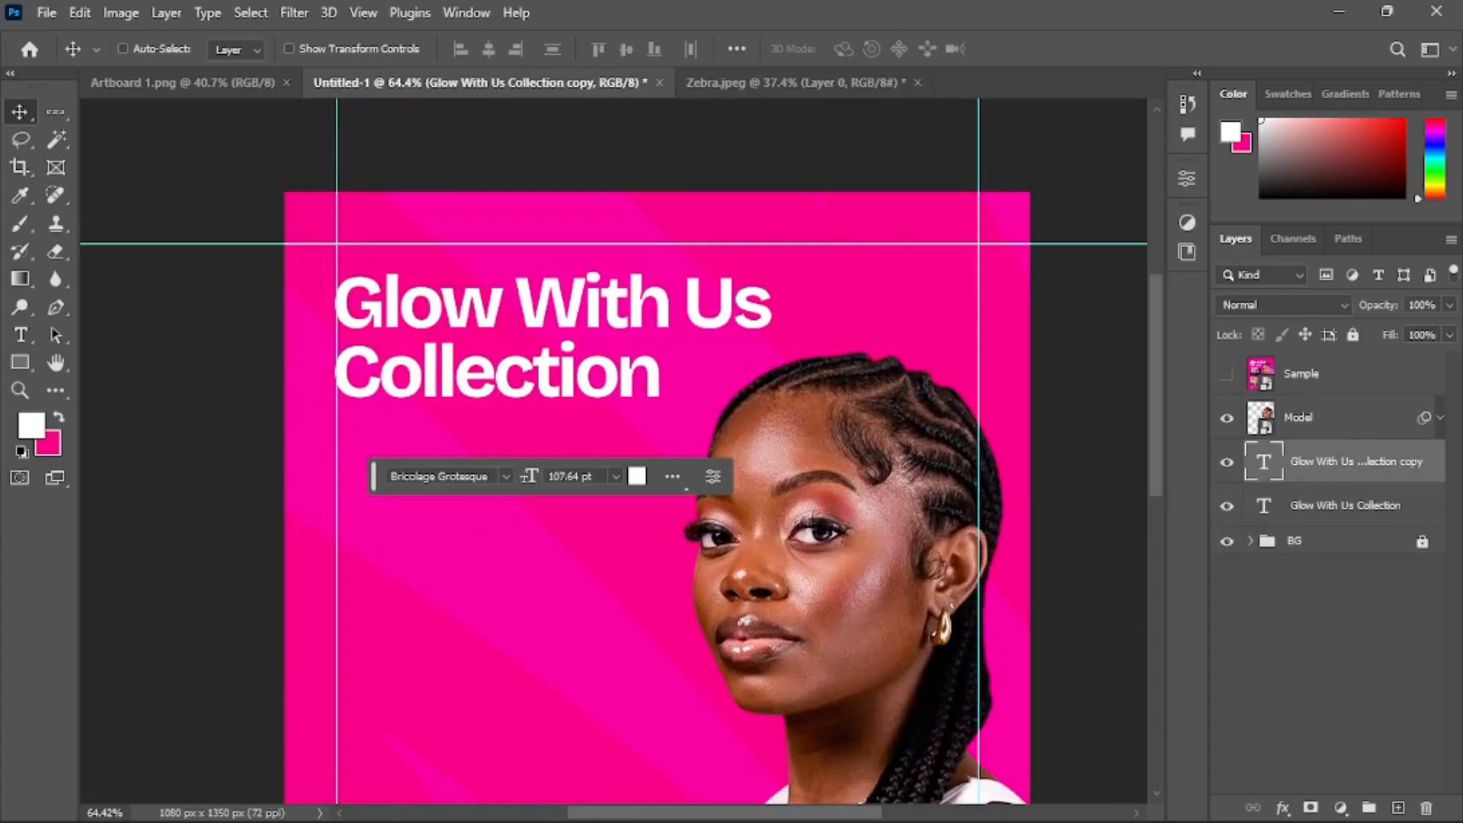
pyautogui.click(732, 814)
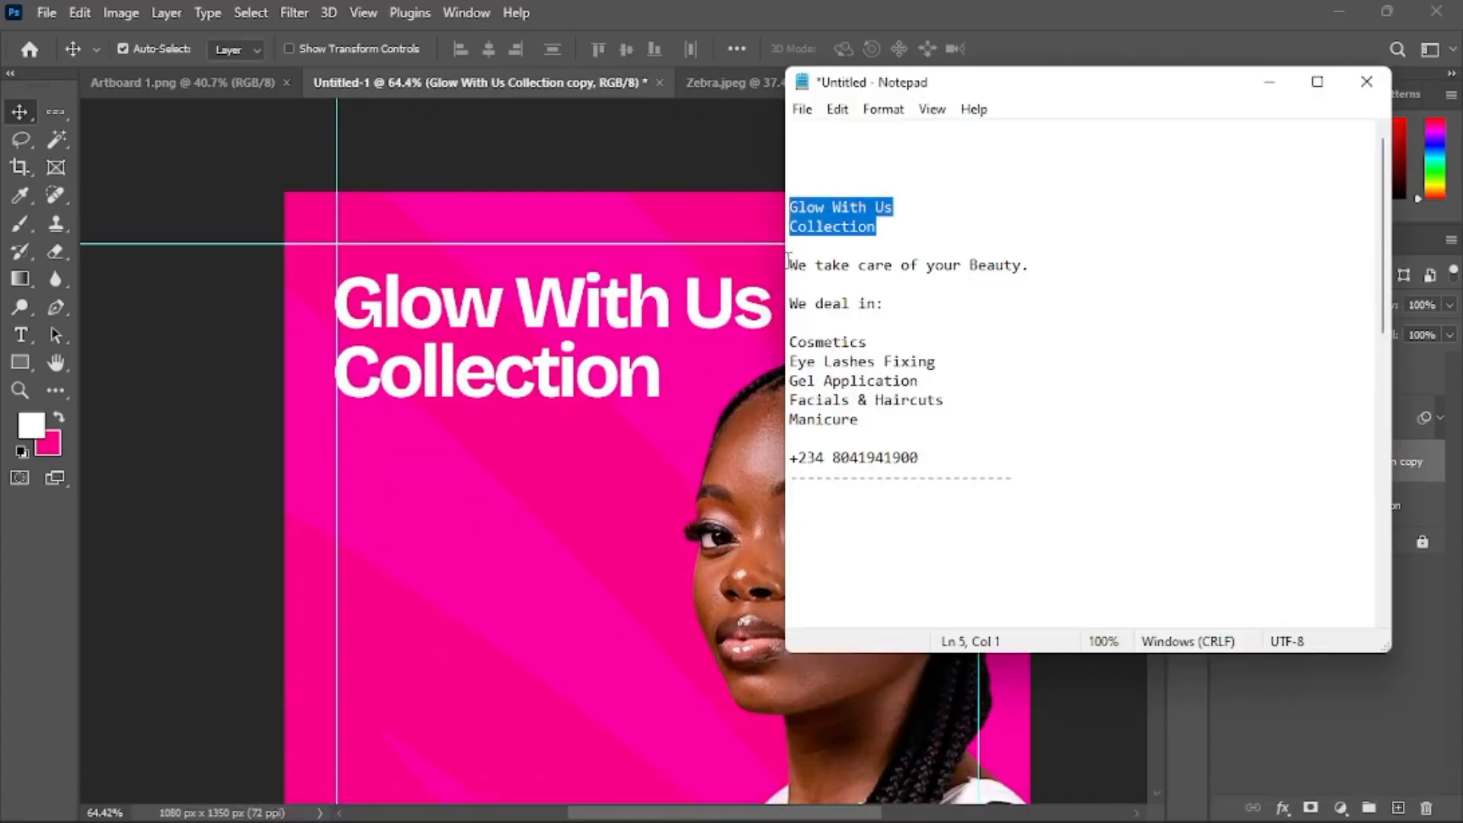
pyautogui.moveTo(790, 265); pyautogui.dragTo(1140, 261)
pyautogui.hotkey('ctrl', 'c')
# Paste the copied line into the duplicated heading layer, replacing its text, and commit it
pyautogui.click(591, 378)
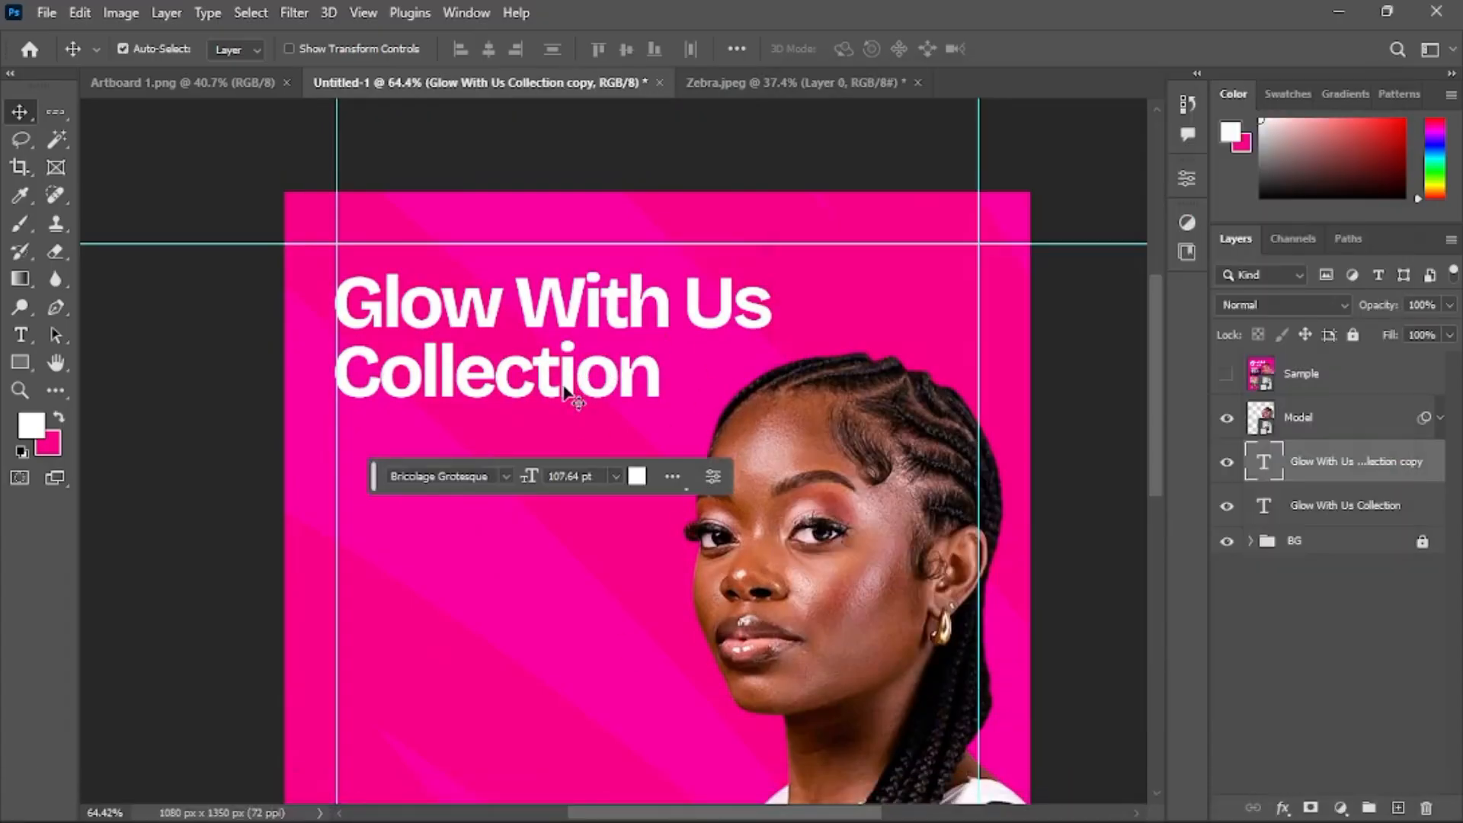
pyautogui.doubleClick(564, 390)
pyautogui.hotkey('ctrl', 'v')
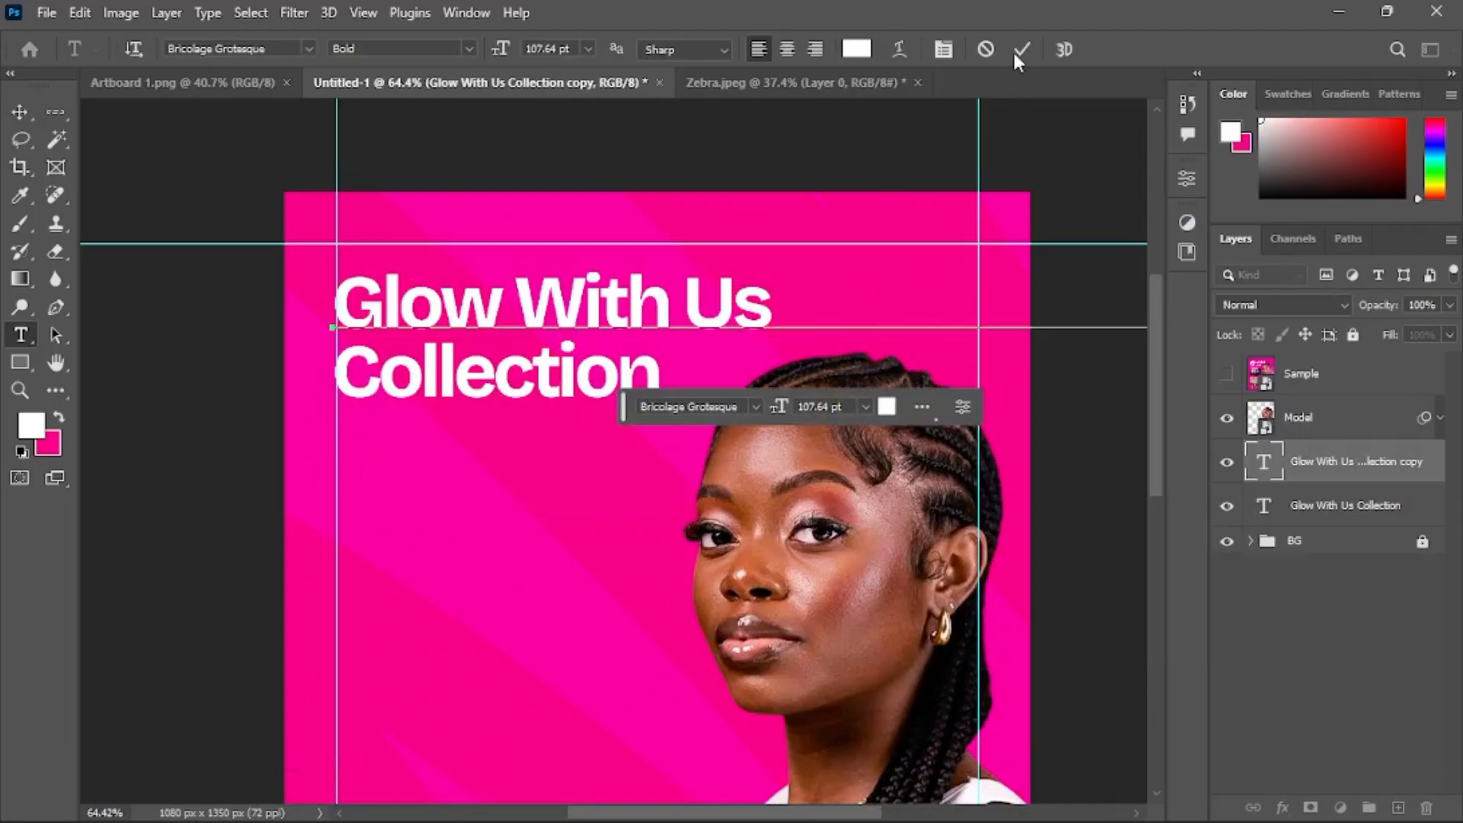
pyautogui.hotkey('ctrl', 'Return')
# Set the tagline's font size to 30 pt
pyautogui.press('v')
pyautogui.click(866, 407)
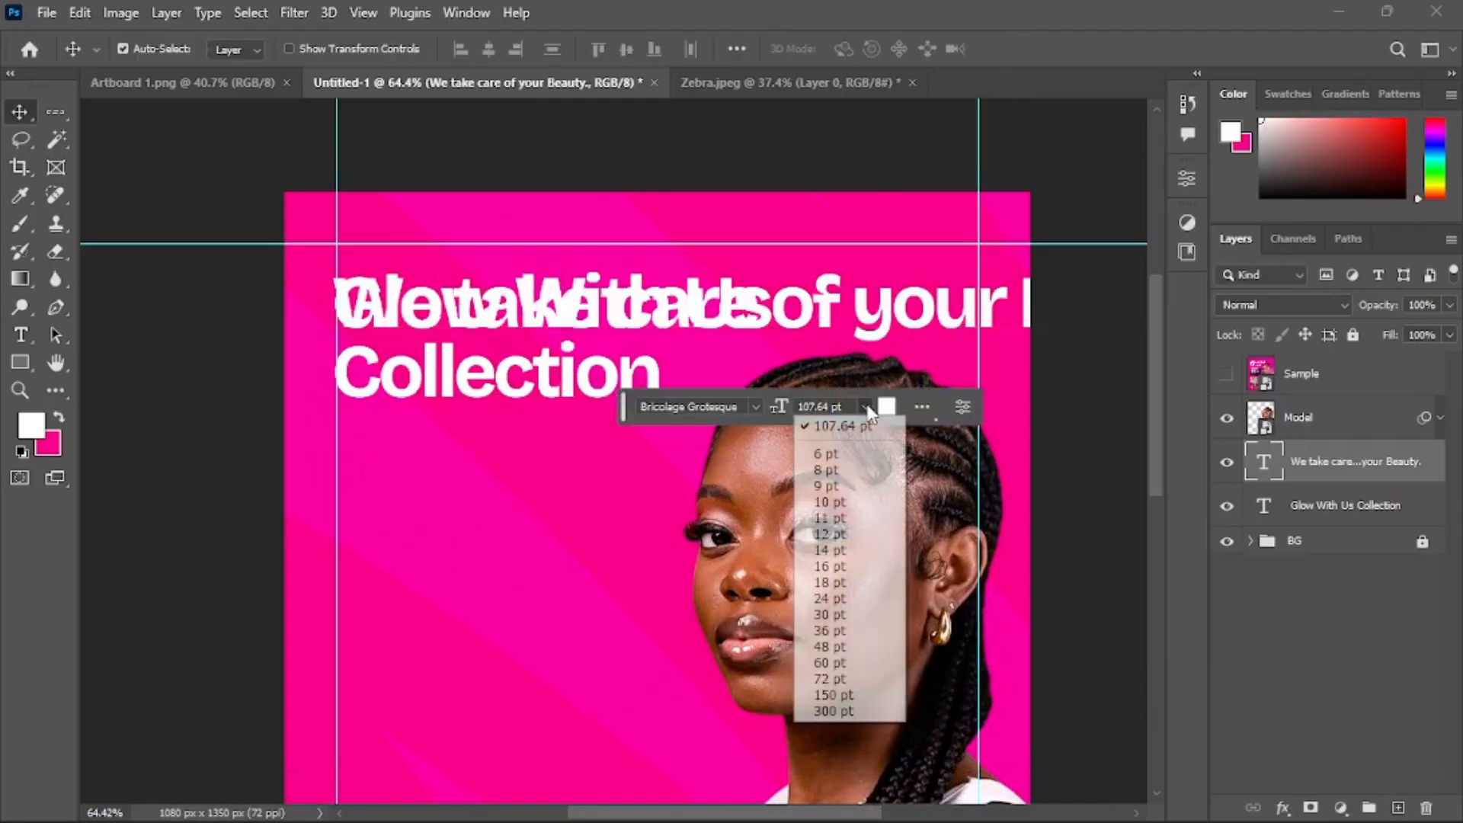
pyautogui.click(831, 614)
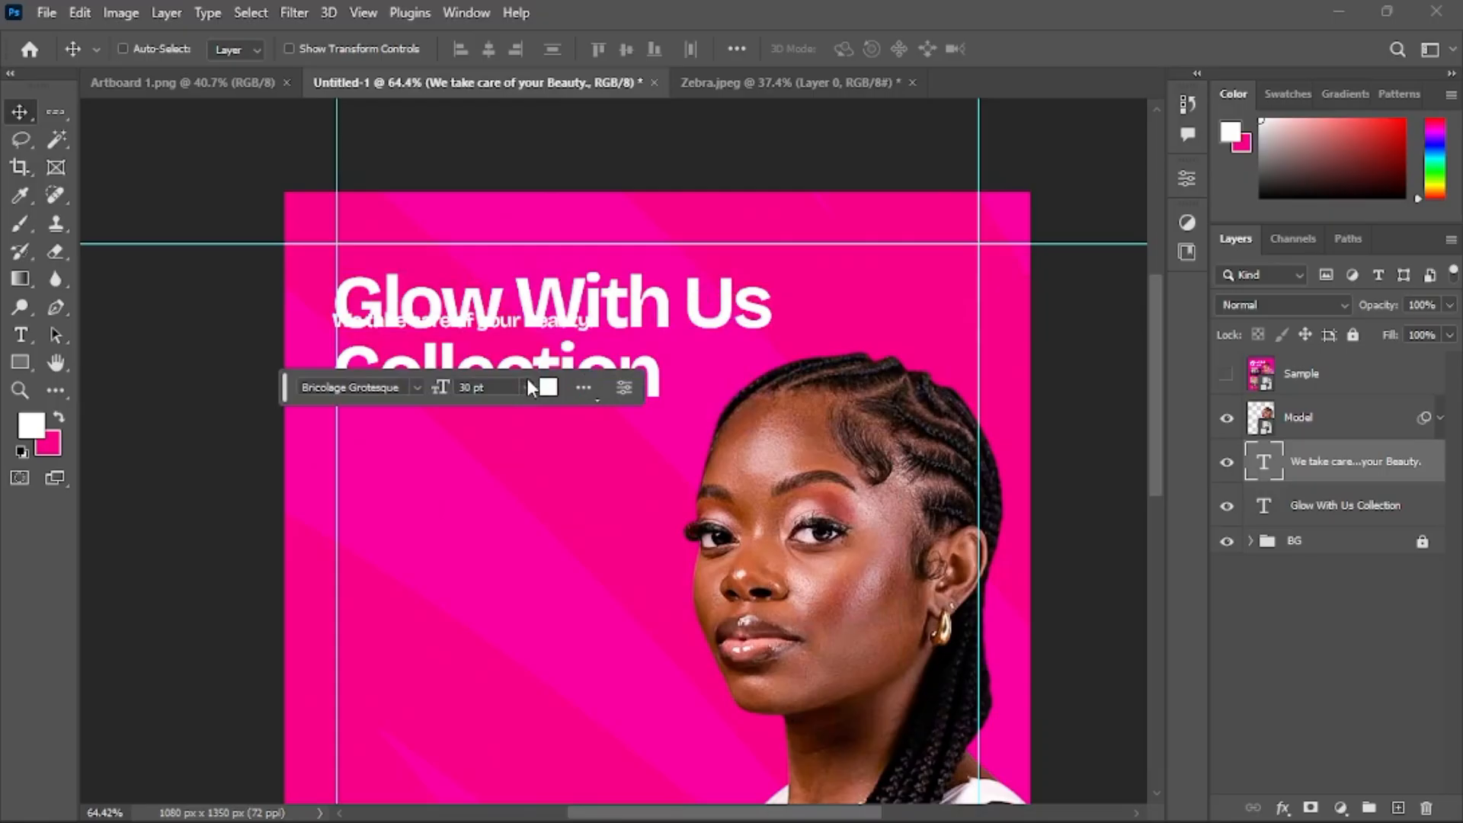
# Scale the tagline up with Free Transform and commit it
pyautogui.hotkey('ctrl', 't')
pyautogui.moveTo(563, 321); pyautogui.dragTo(657, 327)
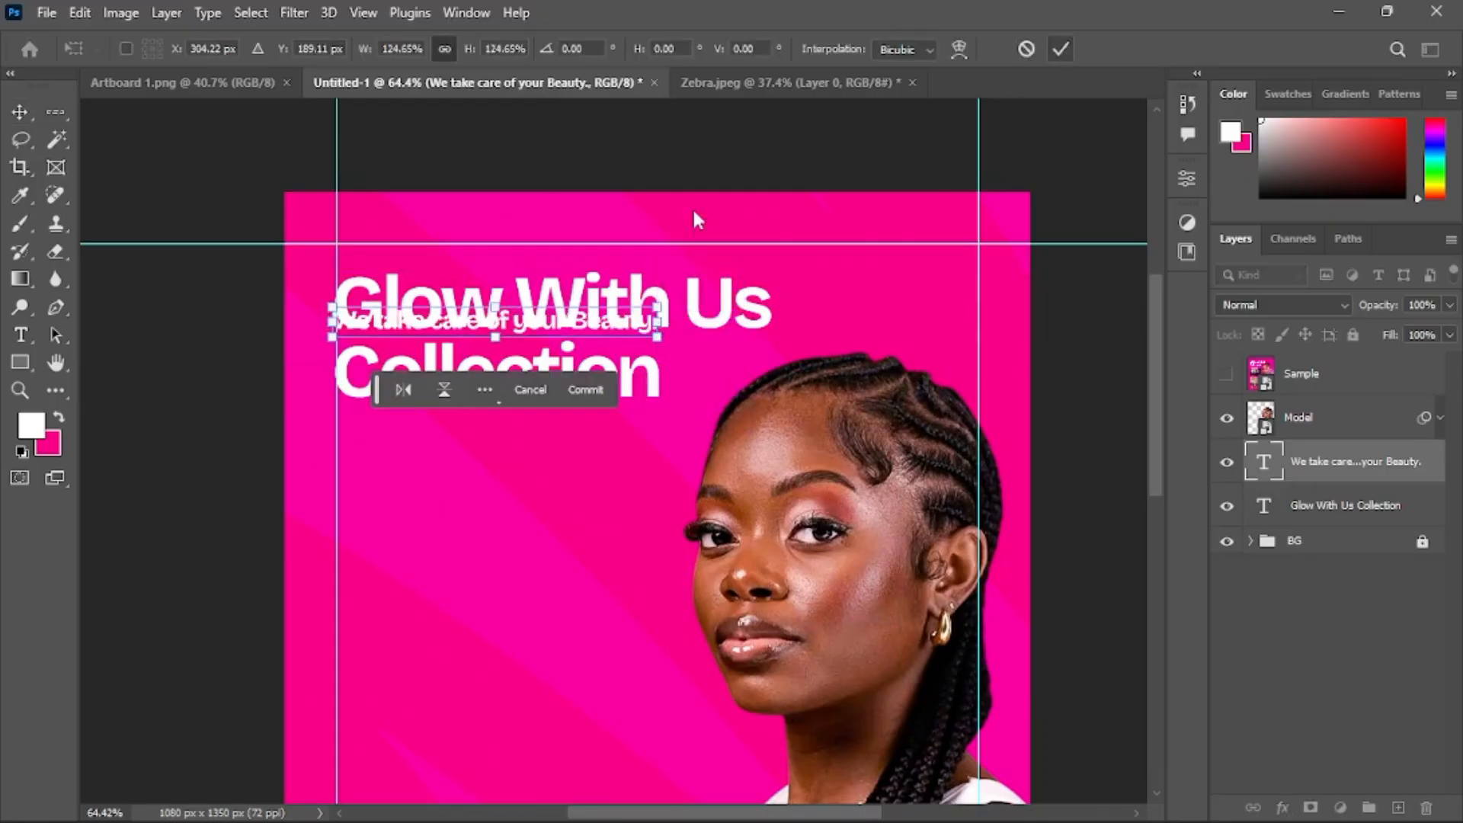
pyautogui.press('Return')
# Position the tagline just below the heading on the left margin guide
pyautogui.press('v')
pyautogui.moveTo(427, 301); pyautogui.dragTo(439, 390)
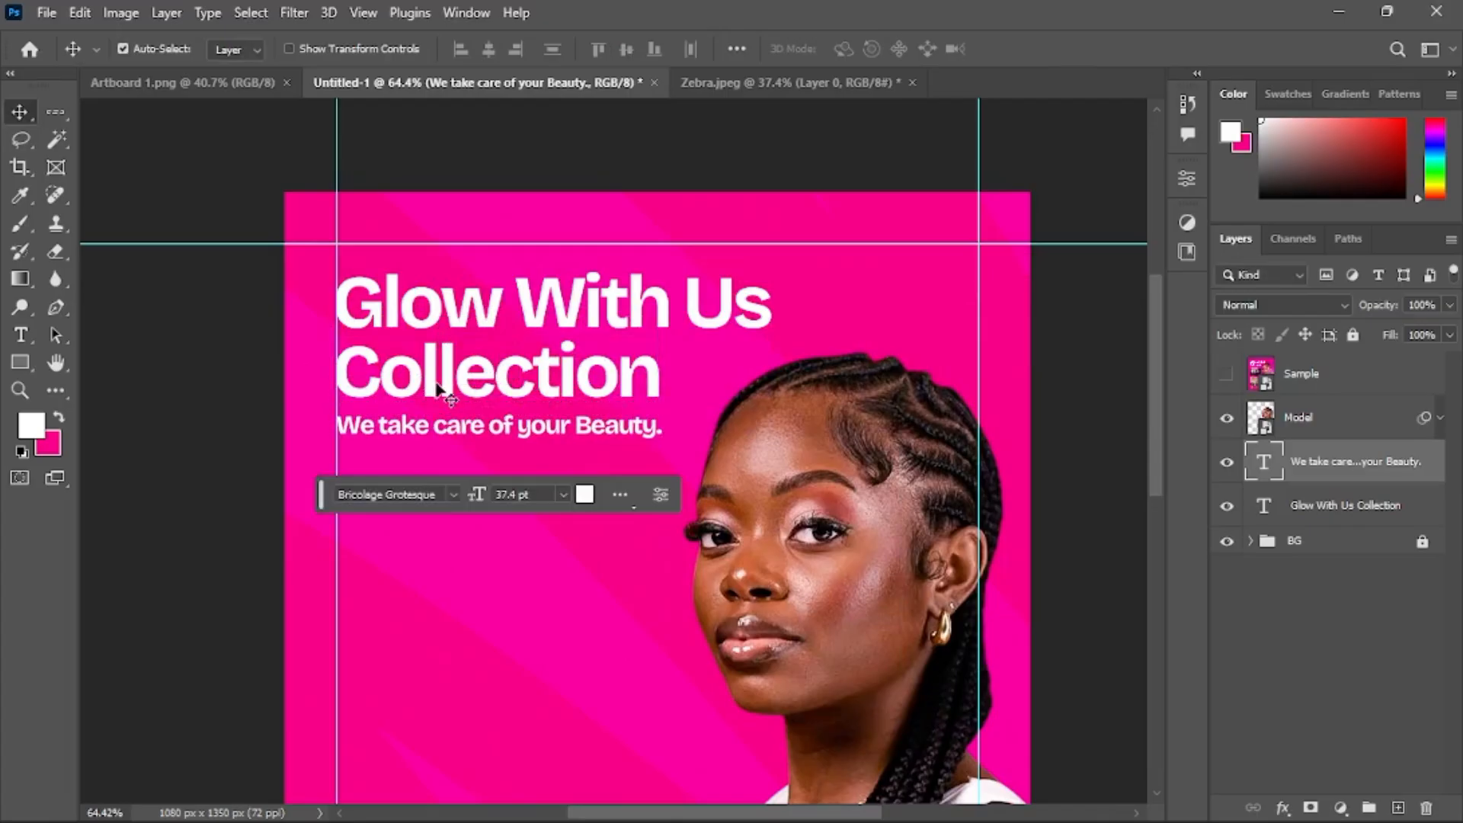
pyautogui.press('Up')
pyautogui.press('Up')
pyautogui.press('Up')
pyautogui.press('Up')
pyautogui.press('Up')
pyautogui.press('Up')
pyautogui.press('Up')
pyautogui.press('Up')
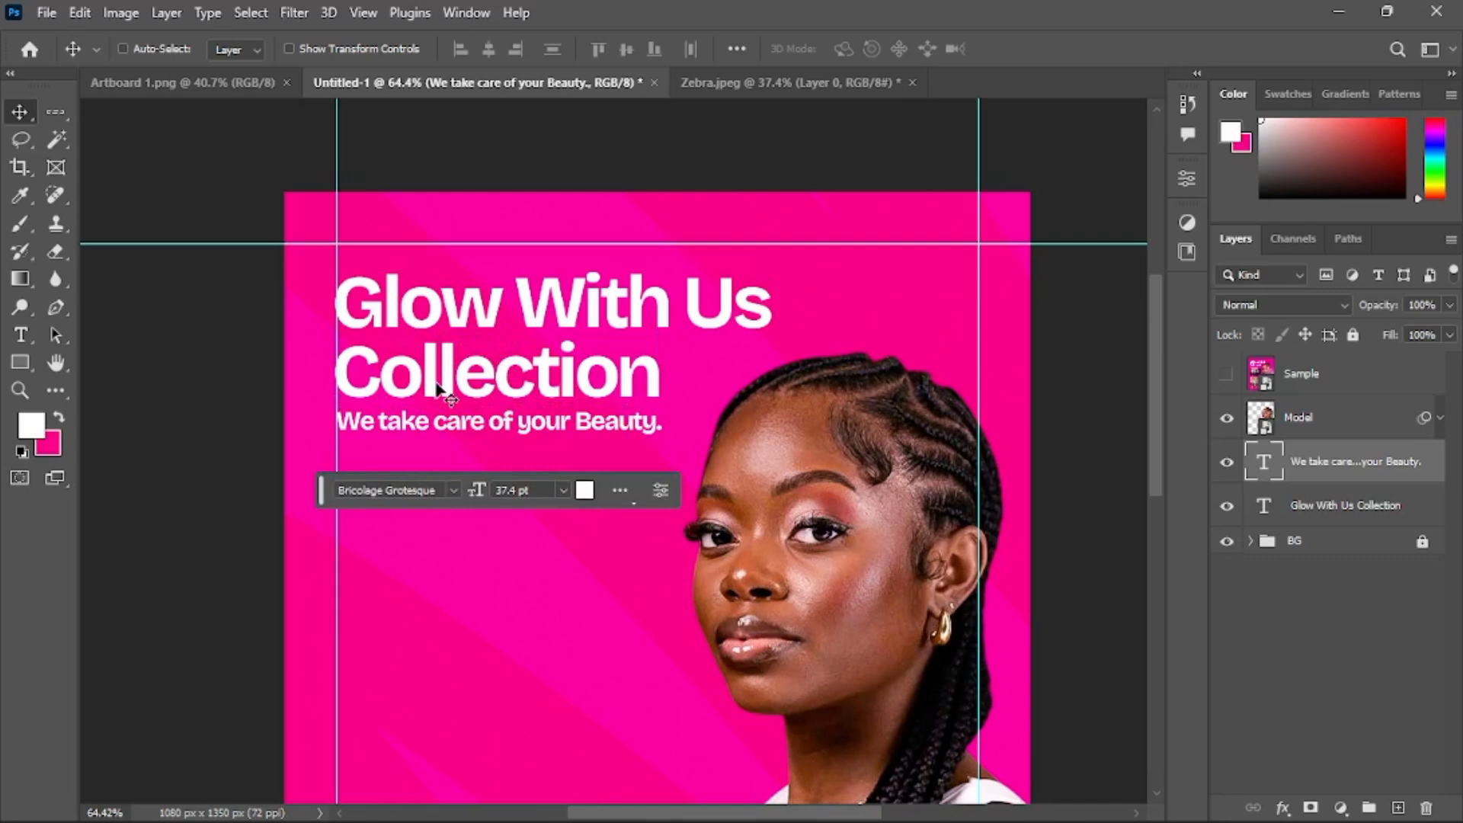
pyautogui.press('ctrl')
pyautogui.press('Down')
pyautogui.press('Down')
pyautogui.press('Down')
pyautogui.press('Down')
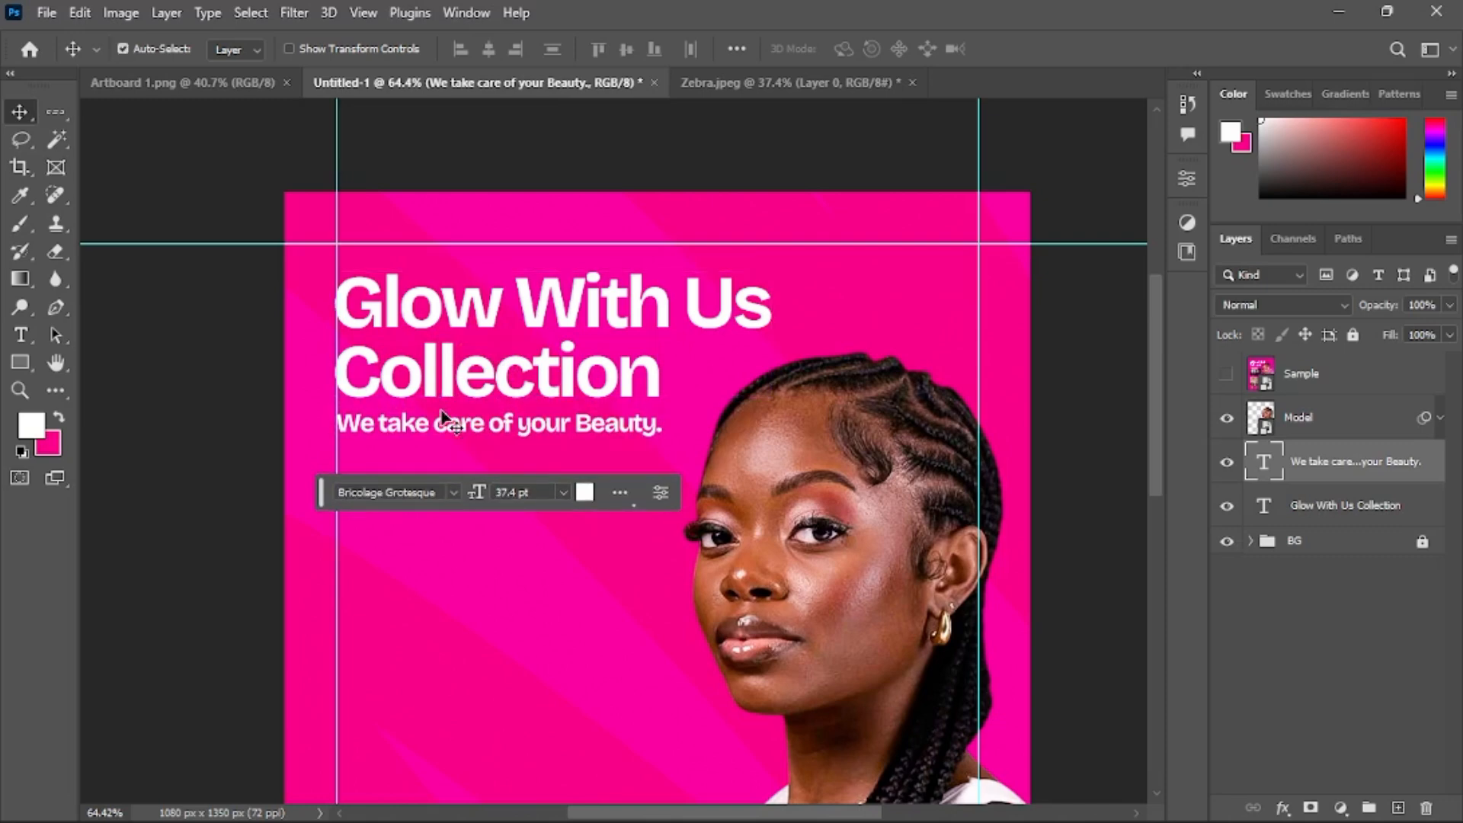
# Toggle the Sample layer on and off to compare the tagline placement with the reference
pyautogui.scroll(-1, 484, 373)
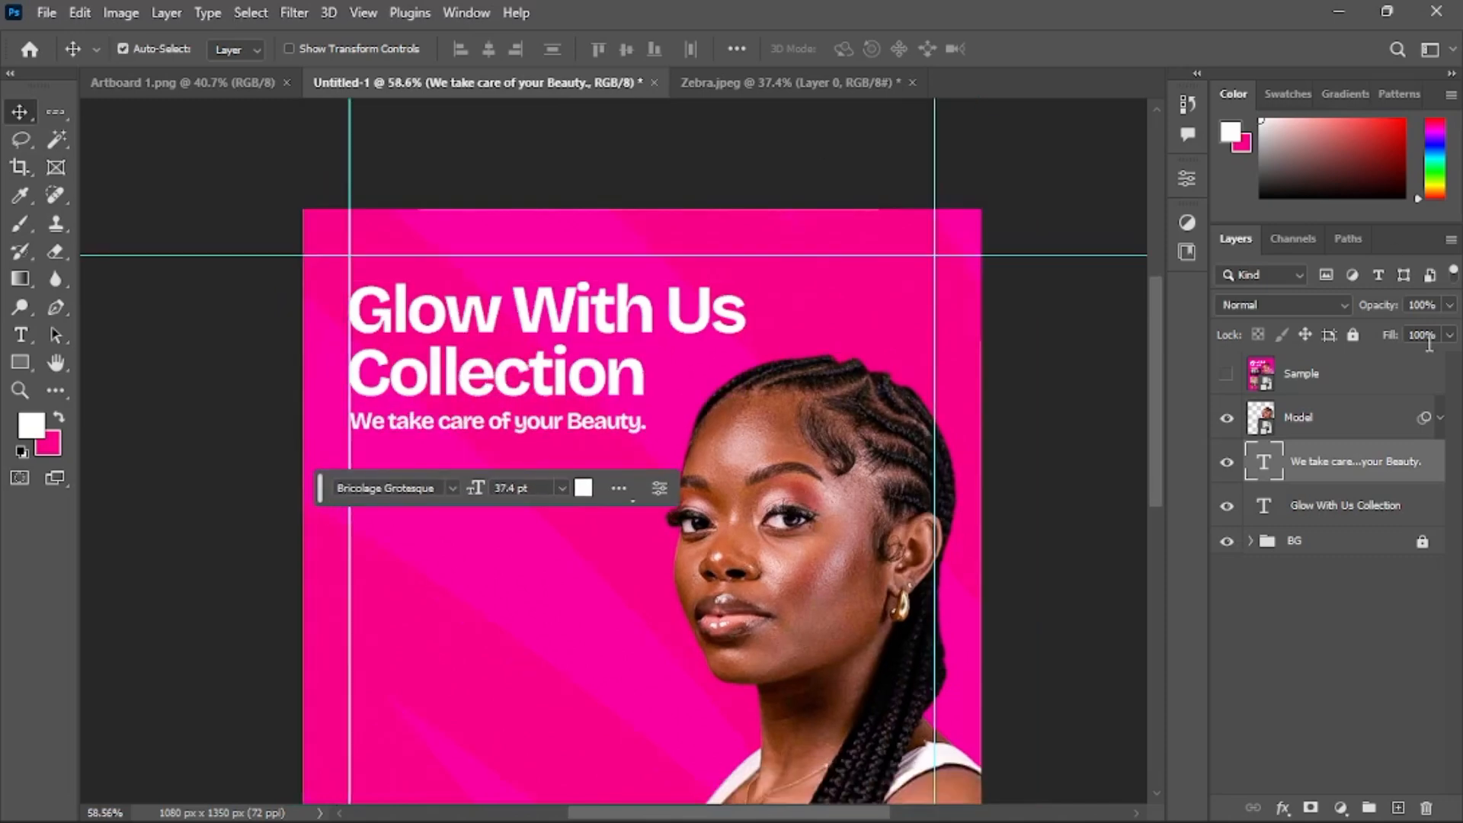
pyautogui.click(1227, 378)
pyautogui.scroll(-2, 343, 350)
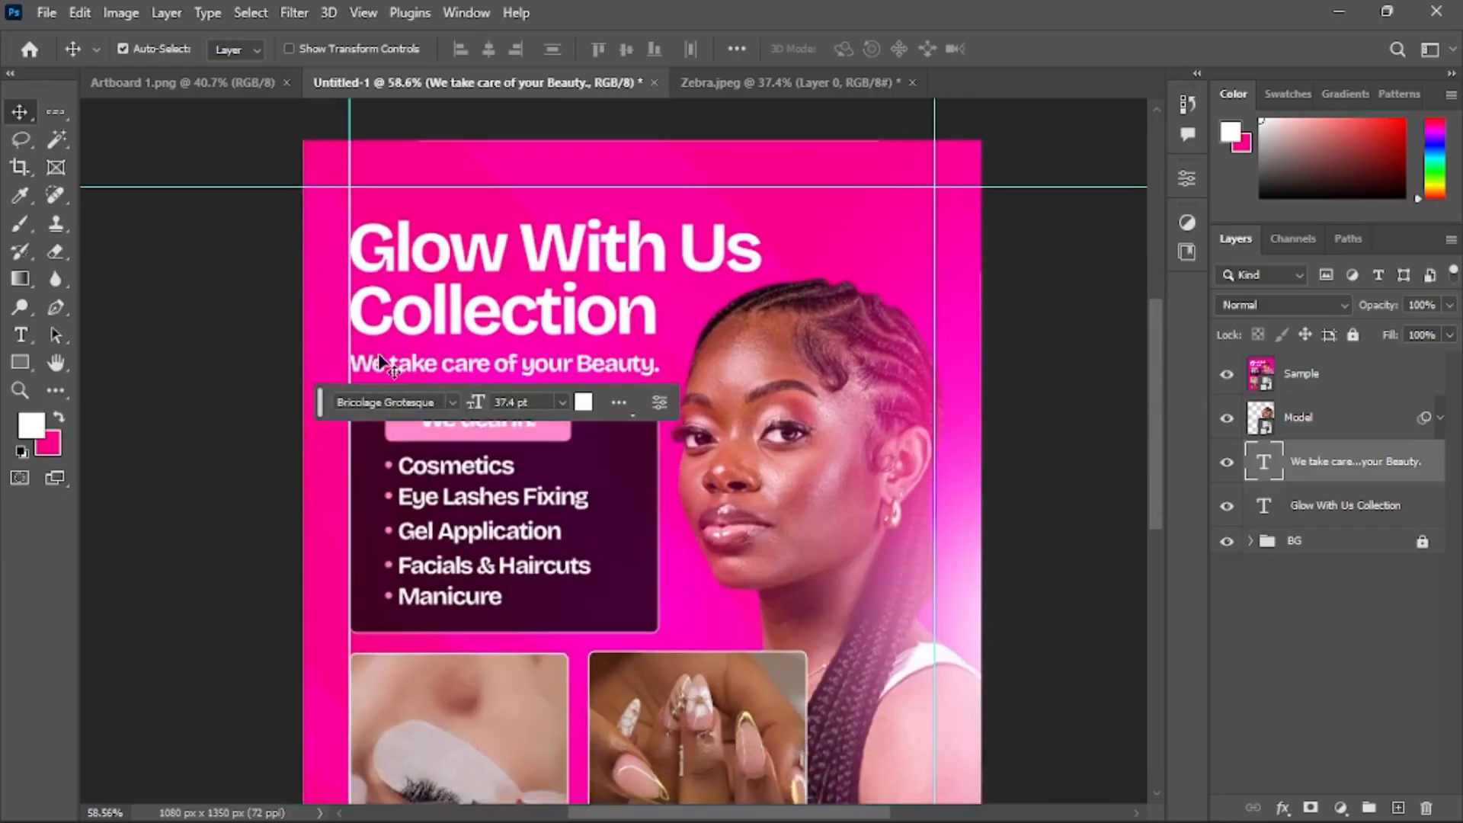
pyautogui.click(187, 355)
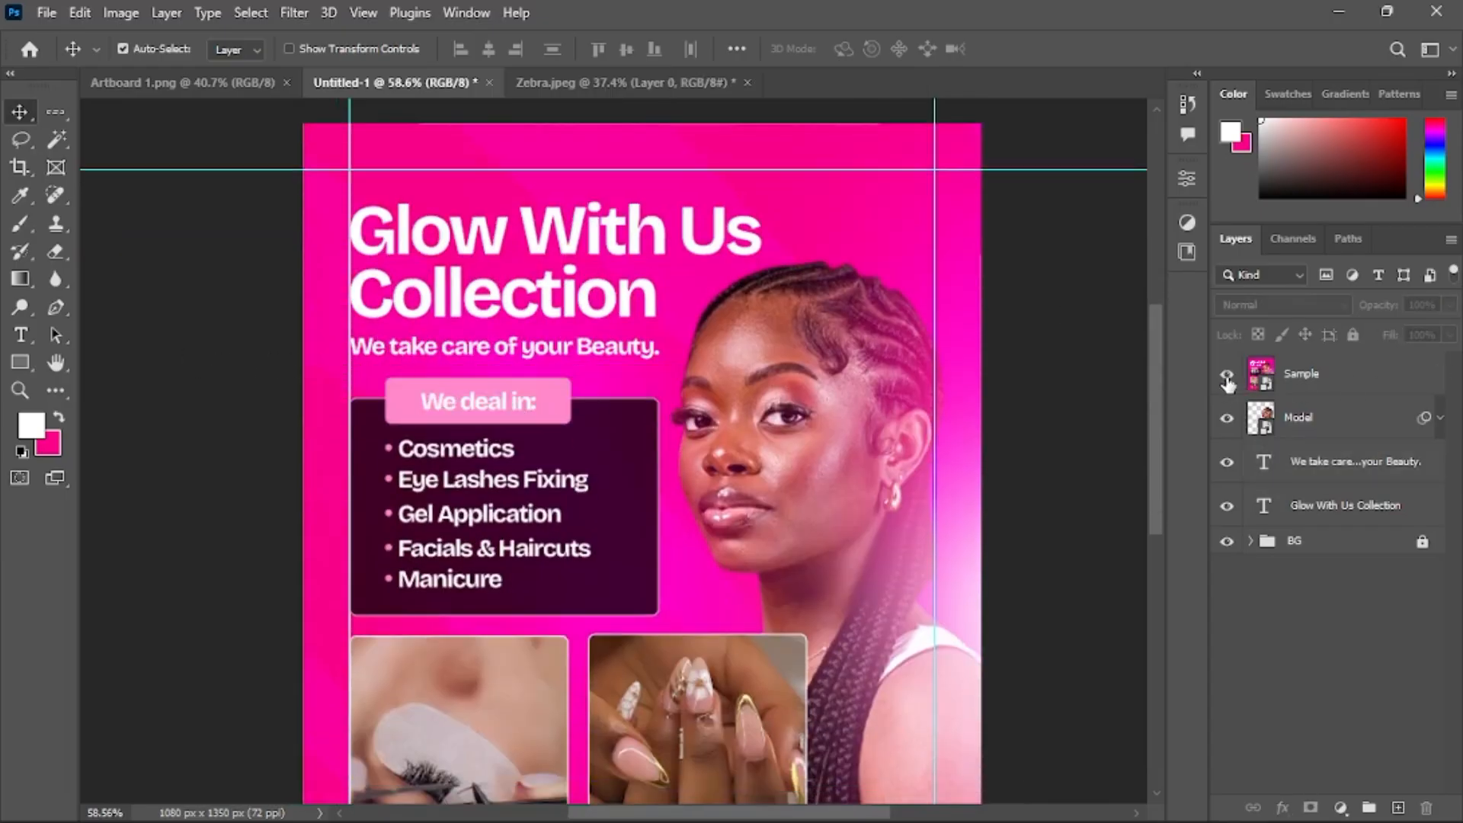
pyautogui.click(1228, 378)
pyautogui.scroll(-1, 556, 337)
# Duplicate the tagline by dragging a copy lower down the flyer
pyautogui.click(551, 333)
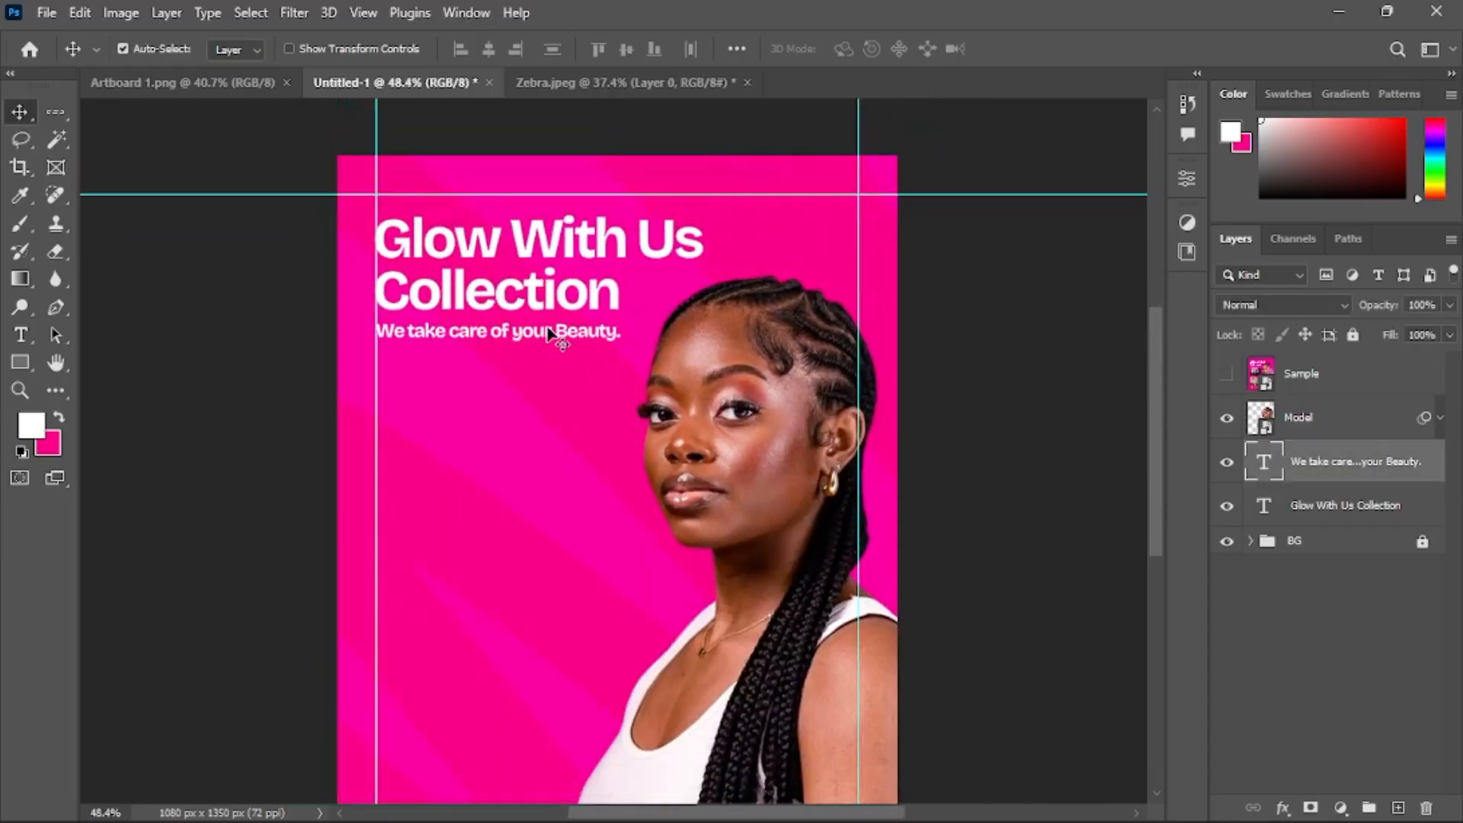
pyautogui.moveTo(551, 333); pyautogui.dragTo(573, 385)
pyautogui.scroll(2, 517, 371)
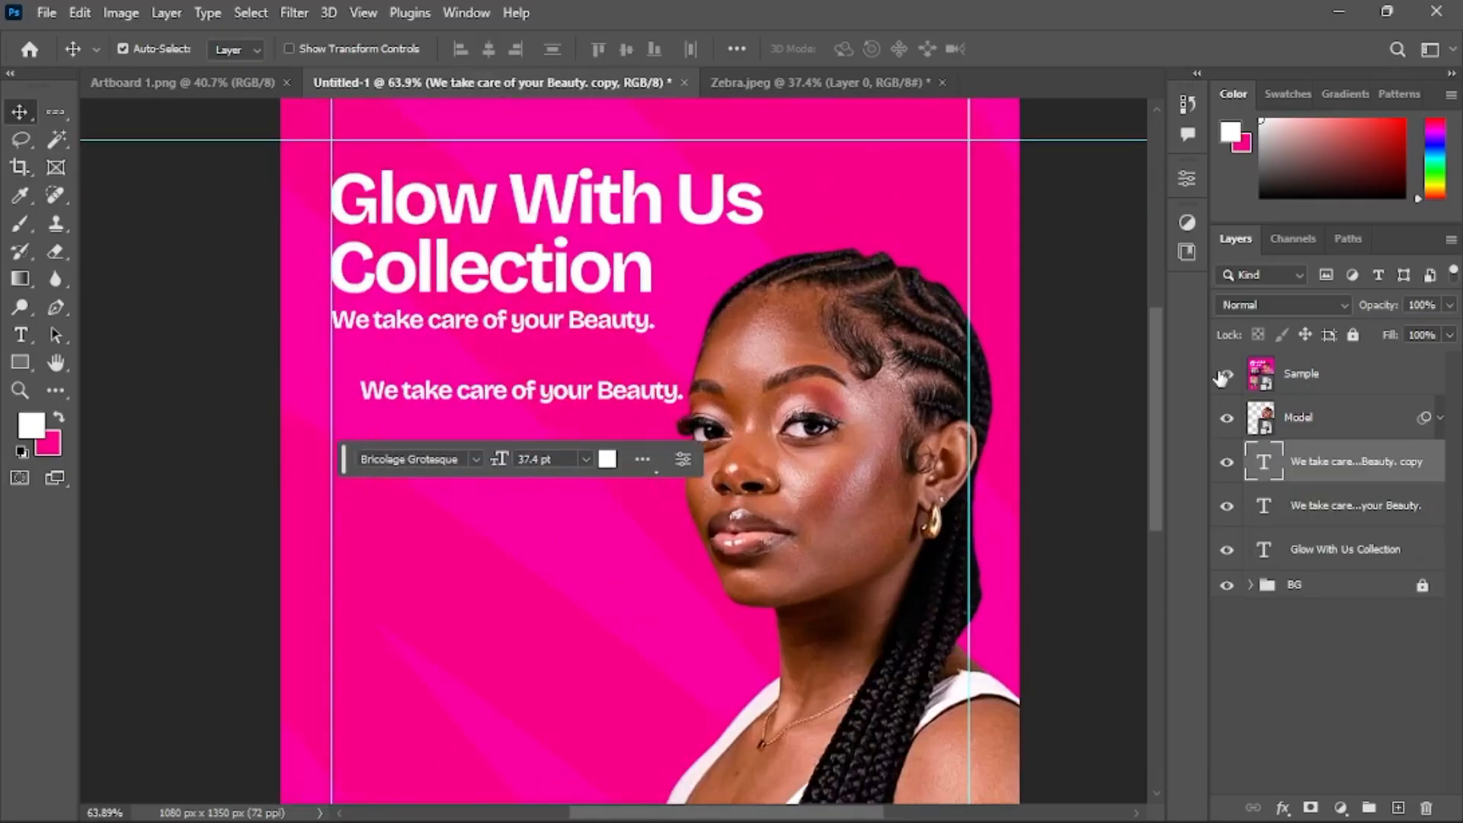
# Show the Sample reference and draw a rounded rectangle about 299 by 74 px over its 'We deal in:' label
pyautogui.click(1227, 377)
pyautogui.scroll(2, 237, 347)
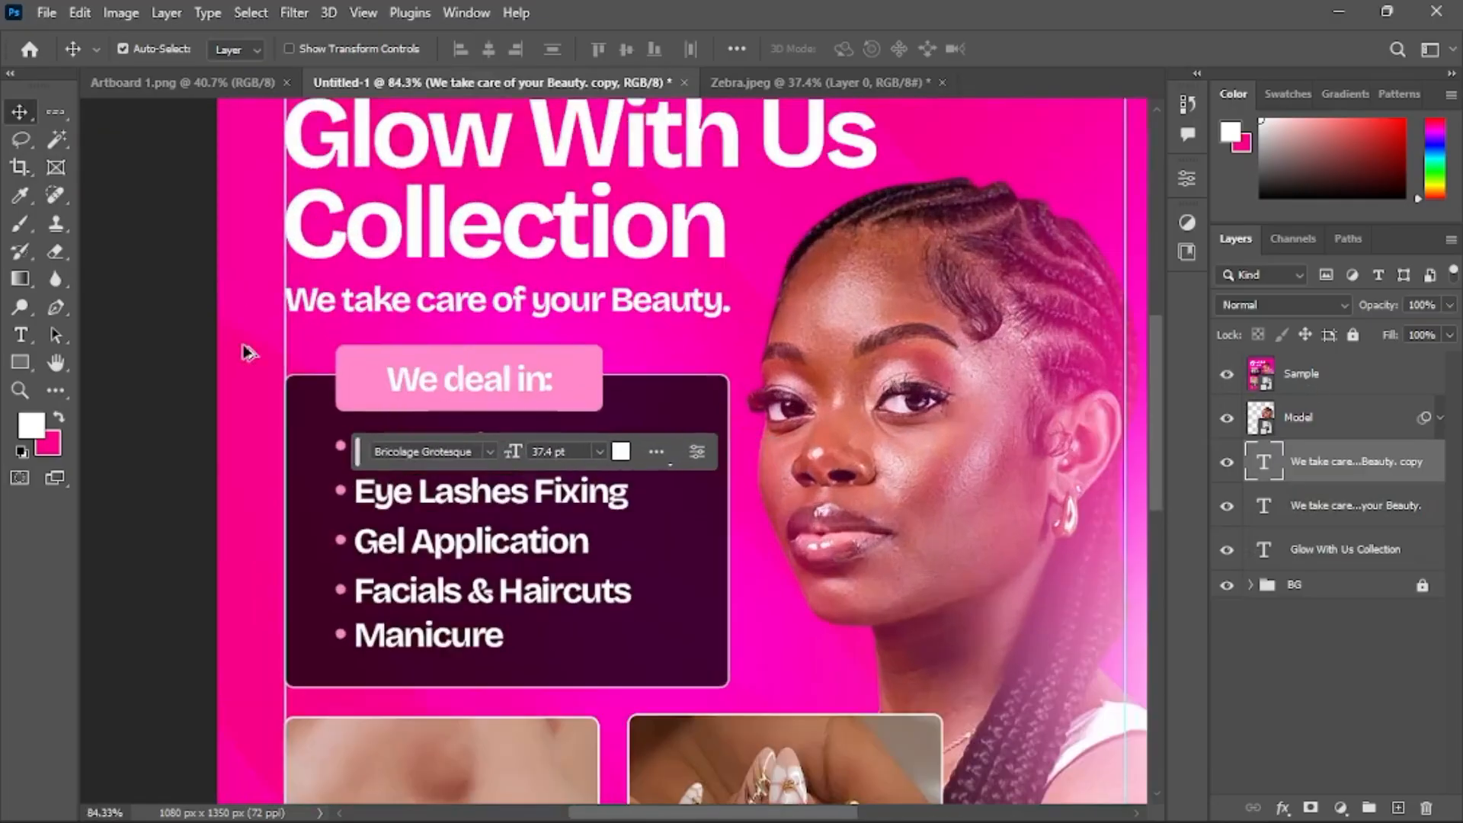
pyautogui.scroll(1, 227, 344)
pyautogui.scroll(-3, 599, 317)
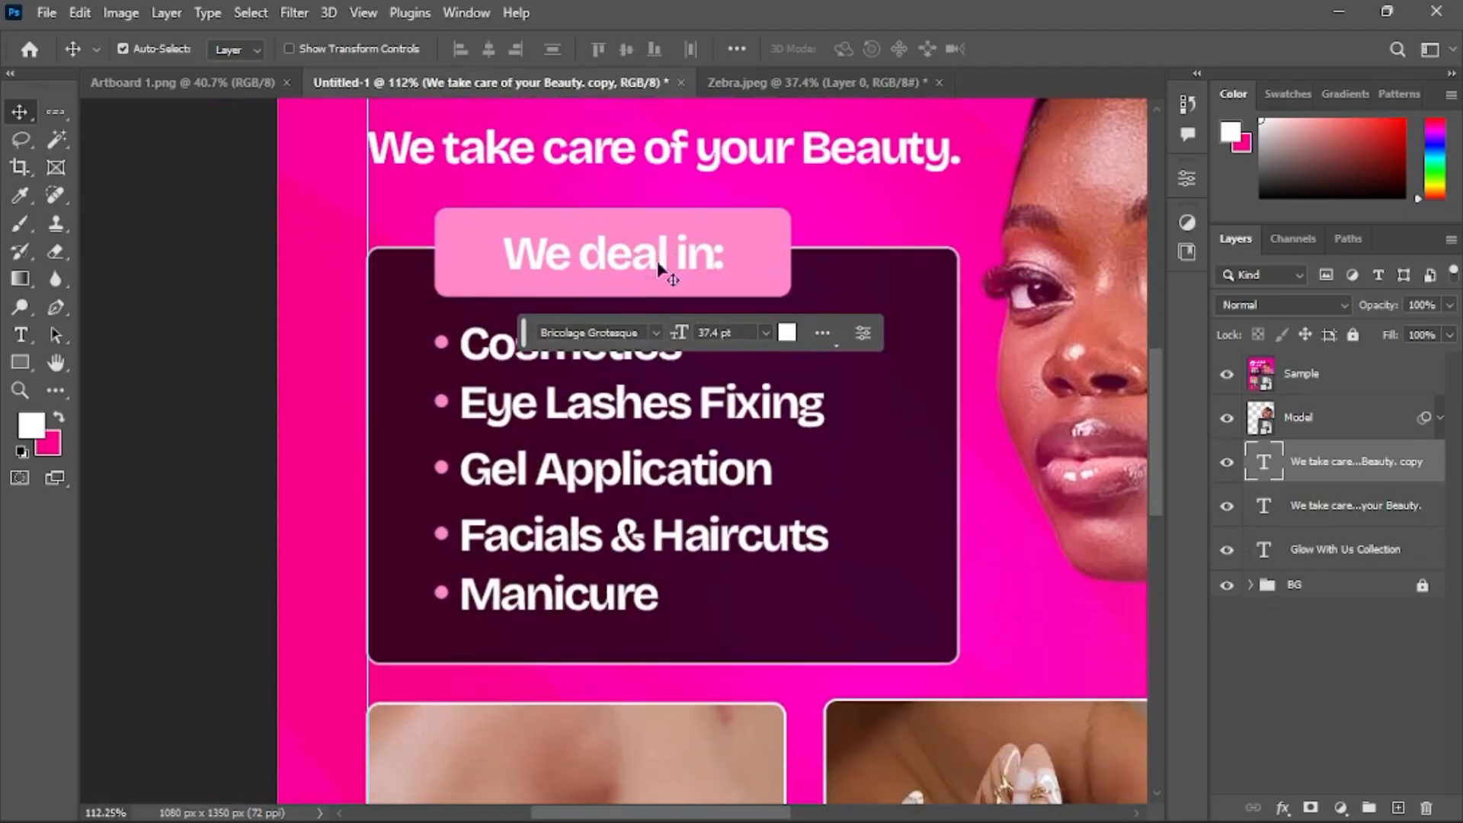
pyautogui.moveTo(19, 362); pyautogui.dragTo(116, 355)
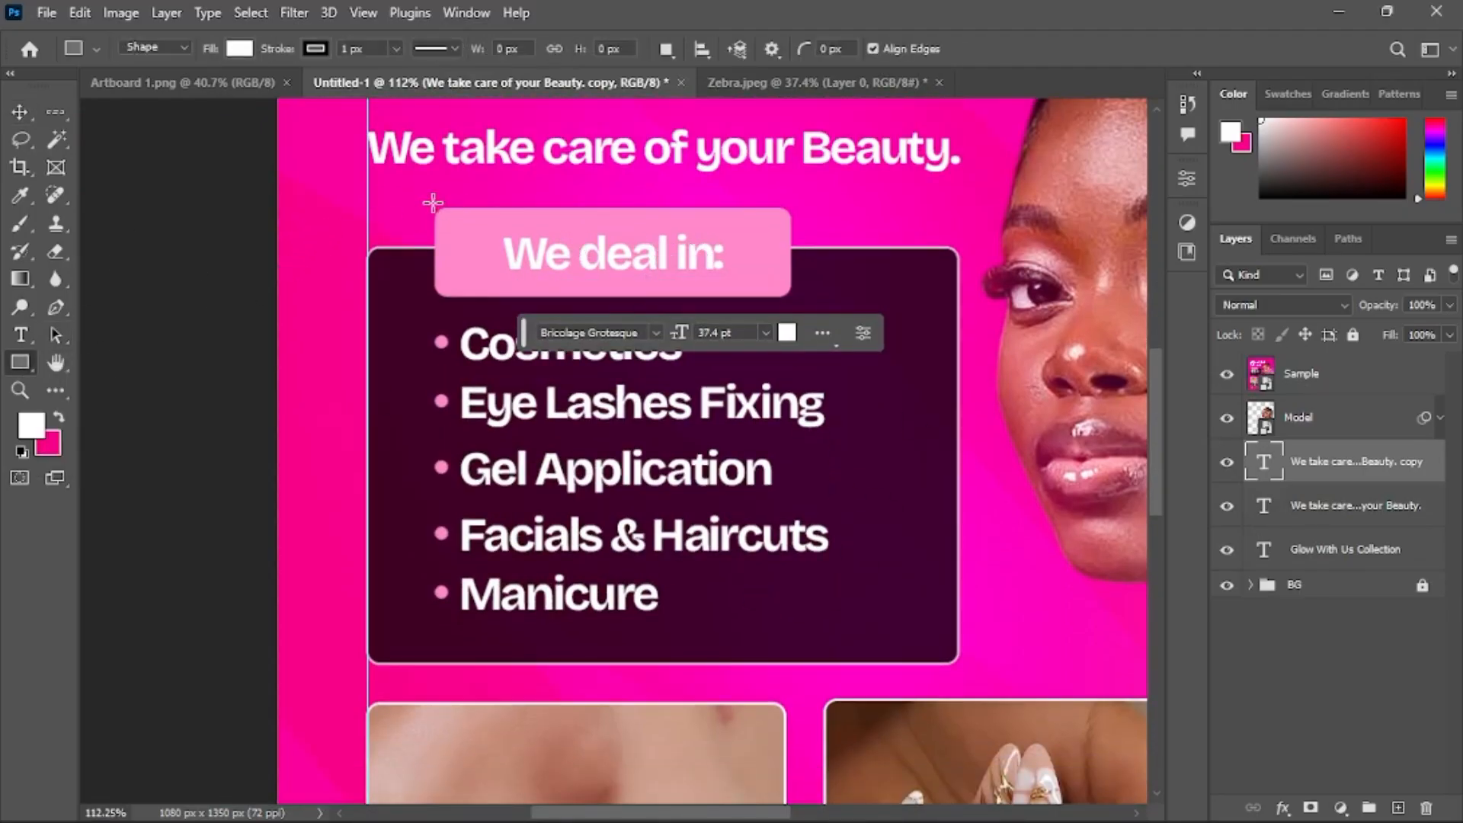
pyautogui.moveTo(434, 207); pyautogui.dragTo(792, 297)
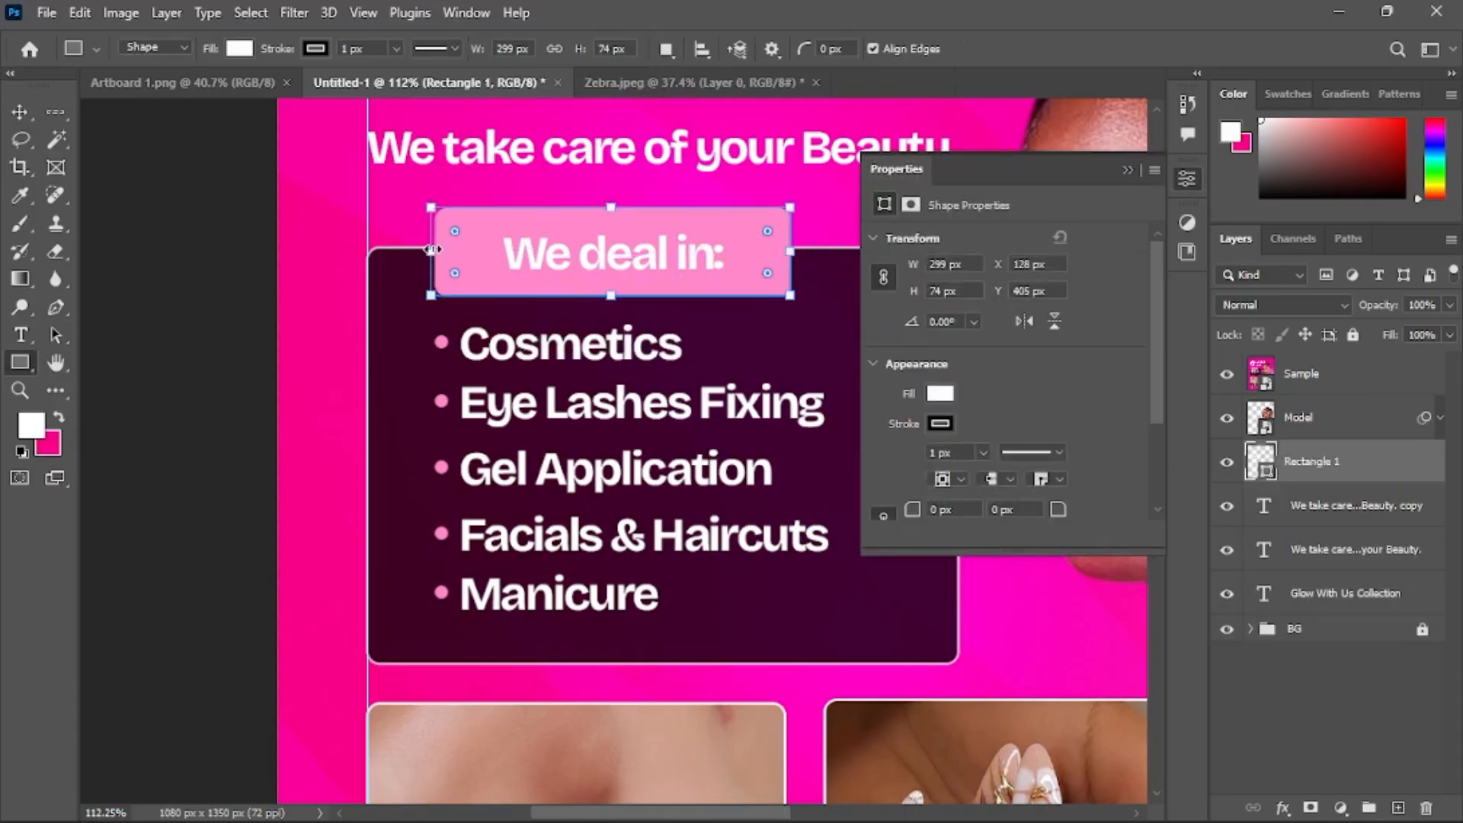
pyautogui.moveTo(433, 250)
pyautogui.mouseDown()
pyautogui.moveTo(490, 237)
pyautogui.moveTo(443, 224)
pyautogui.mouseUp()
pyautogui.click(1128, 171)
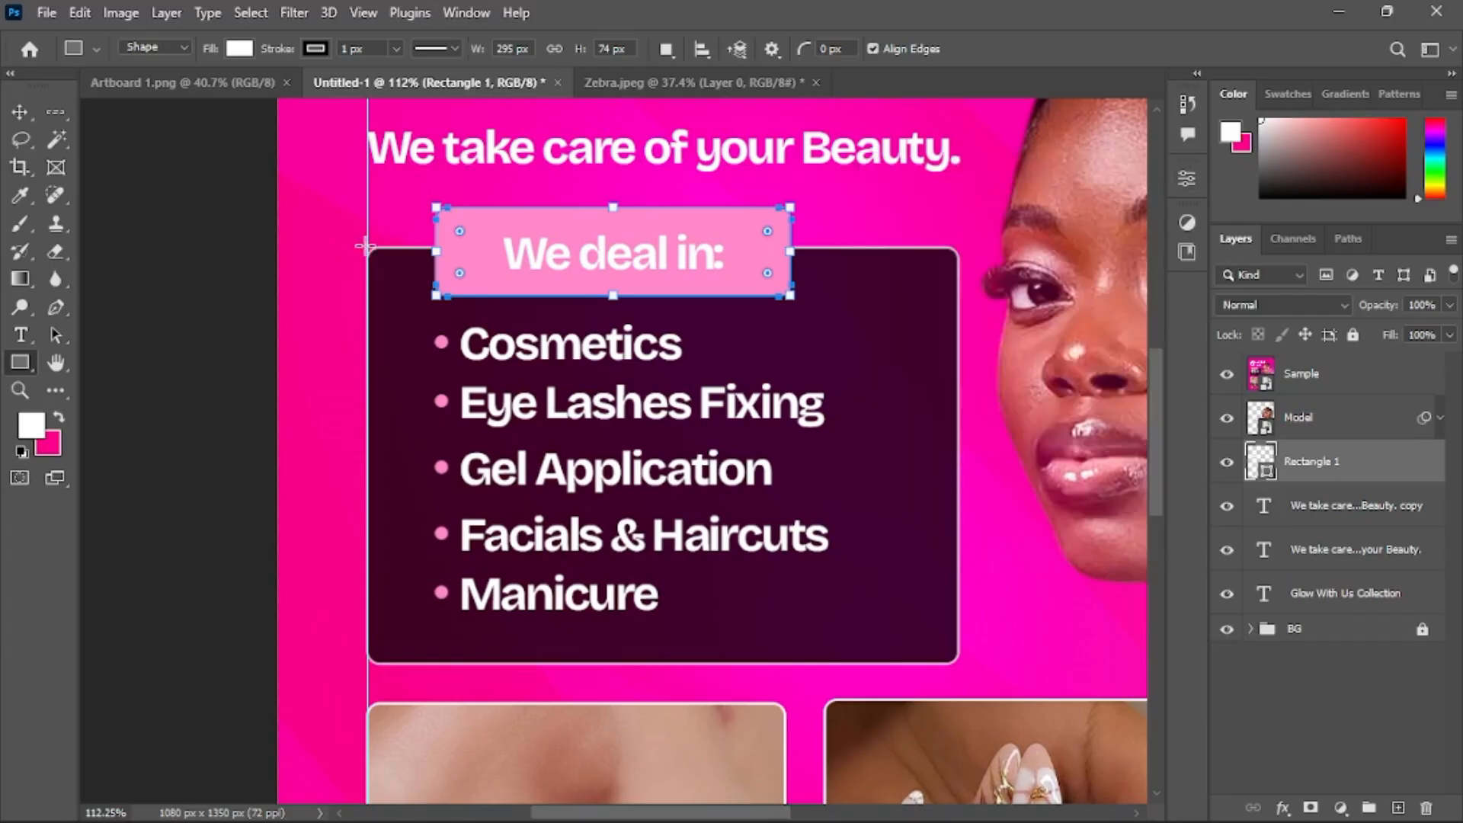
# Draw a rounded rectangle about 491 by 348 px over the service list panel and fill it black
pyautogui.moveTo(365, 246); pyautogui.dragTo(960, 665)
pyautogui.moveTo(391, 271)
pyautogui.mouseDown()
pyautogui.moveTo(395, 288)
pyautogui.moveTo(377, 257)
pyautogui.mouseUp()
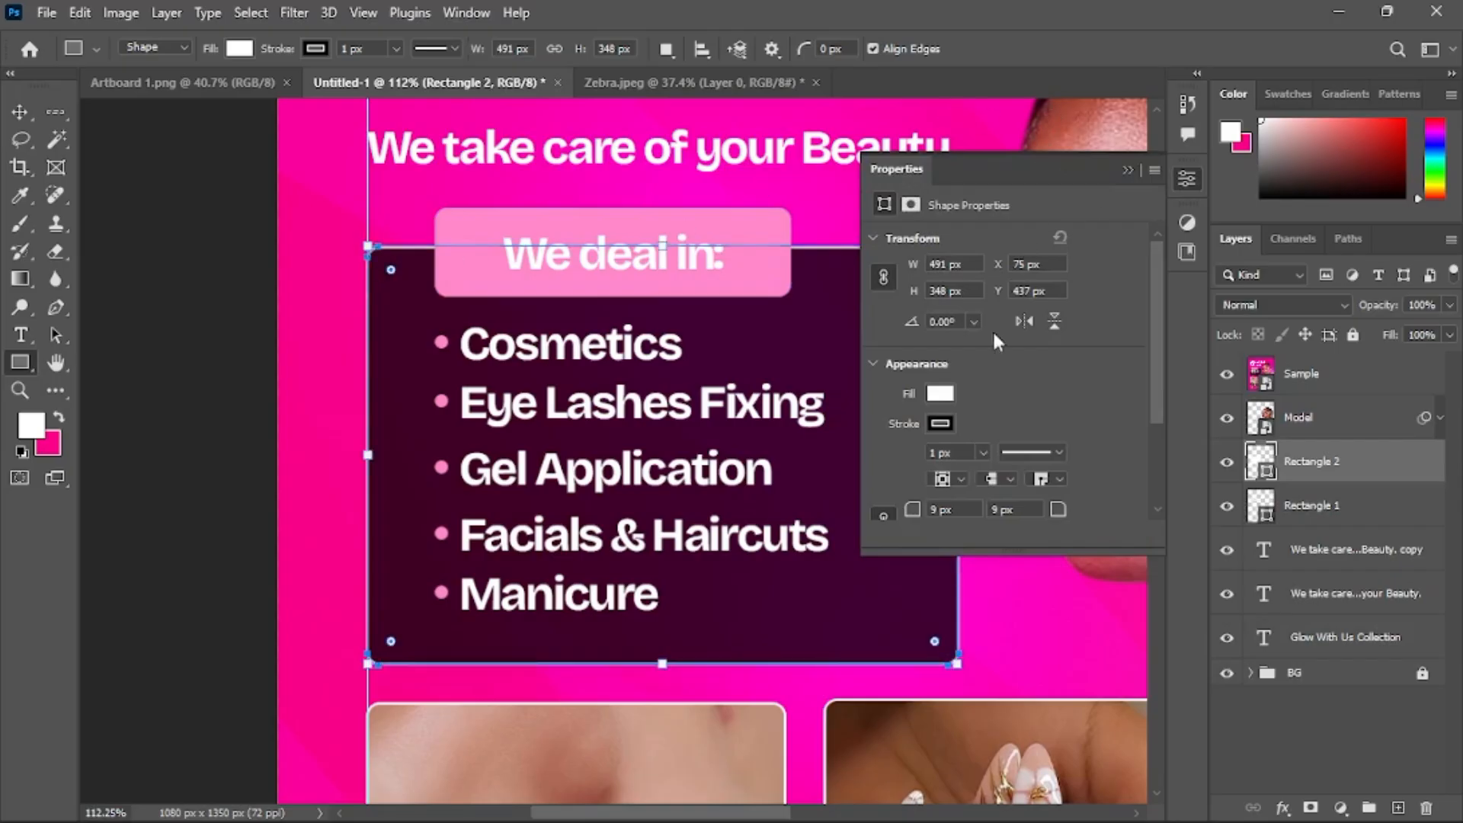
pyautogui.click(940, 394)
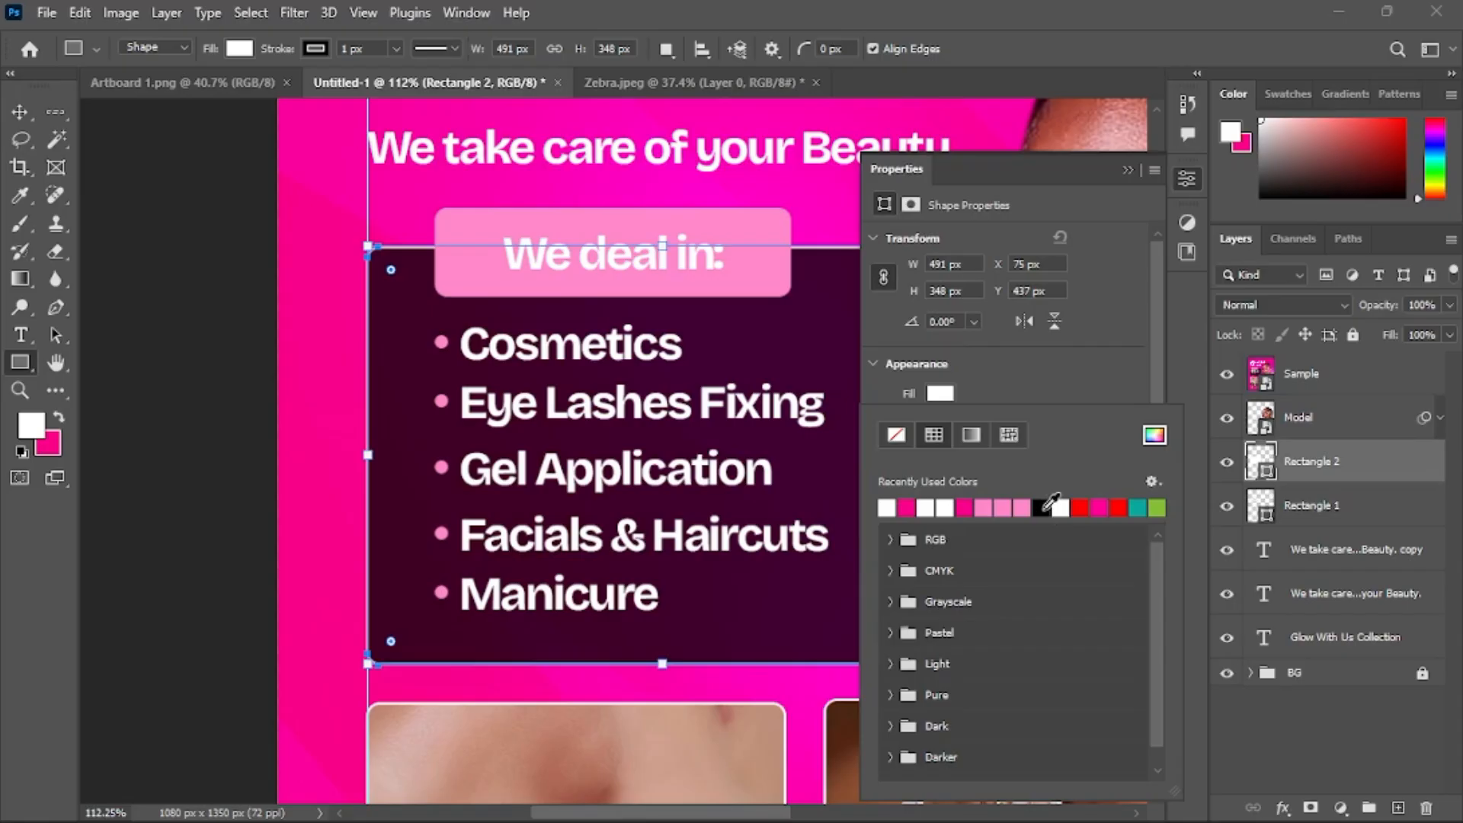
pyautogui.click(1042, 508)
pyautogui.click(1088, 353)
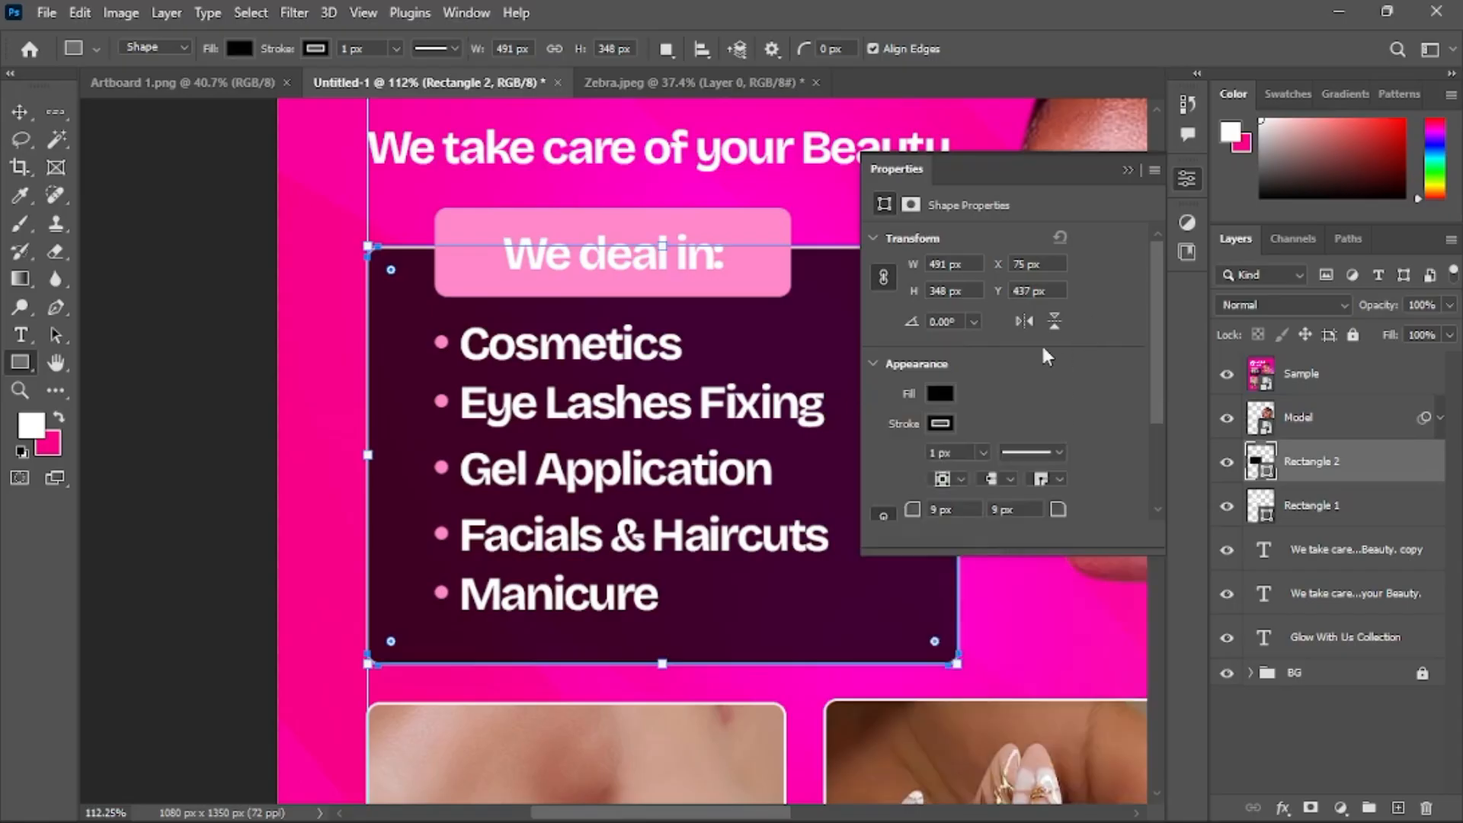
pyautogui.click(1128, 170)
# Fill the small label rectangle with pink sampled from the reference's label
pyautogui.click(20, 112)
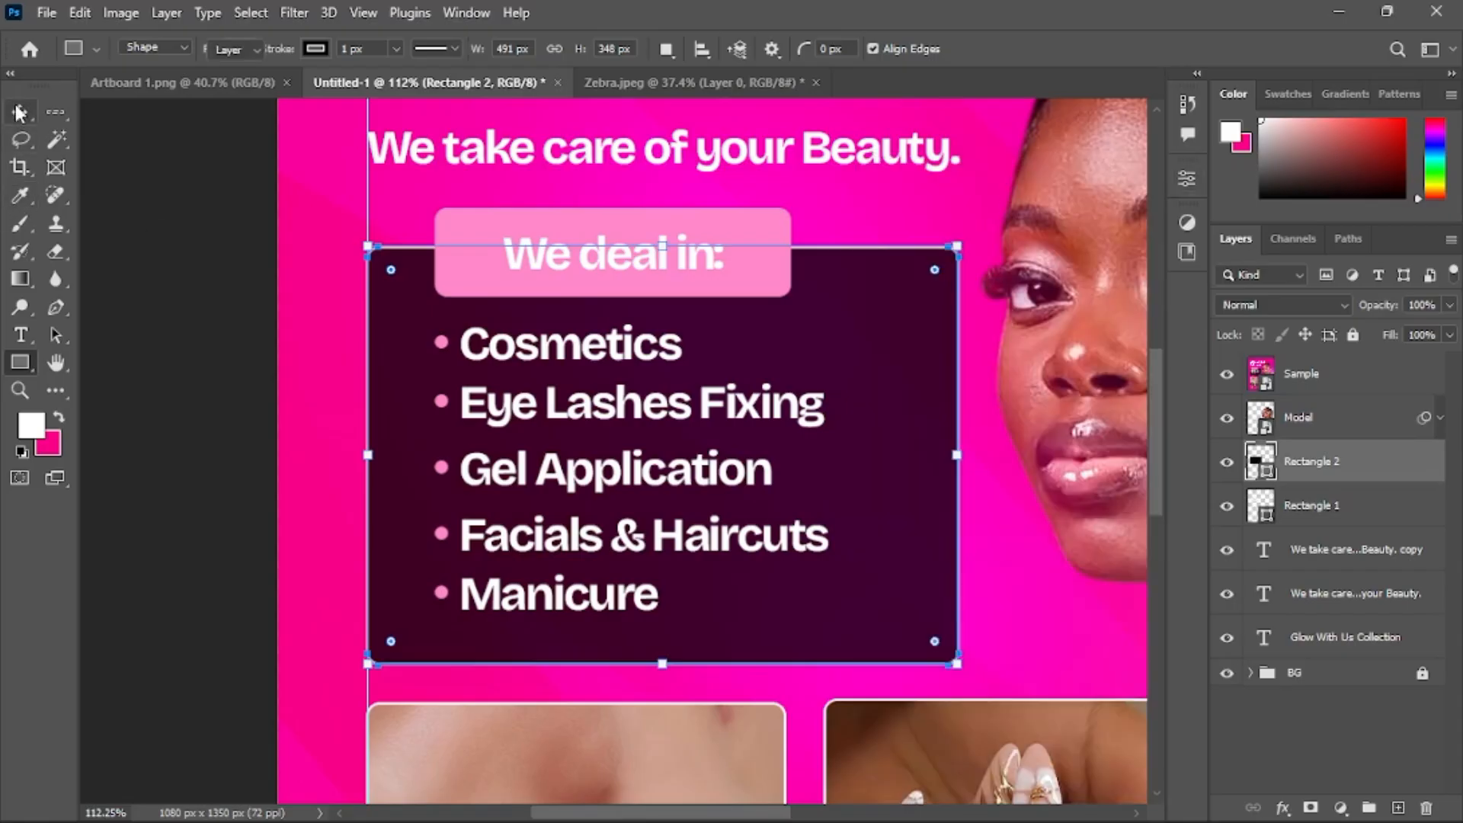
pyautogui.click(1326, 548)
pyautogui.click(1319, 509)
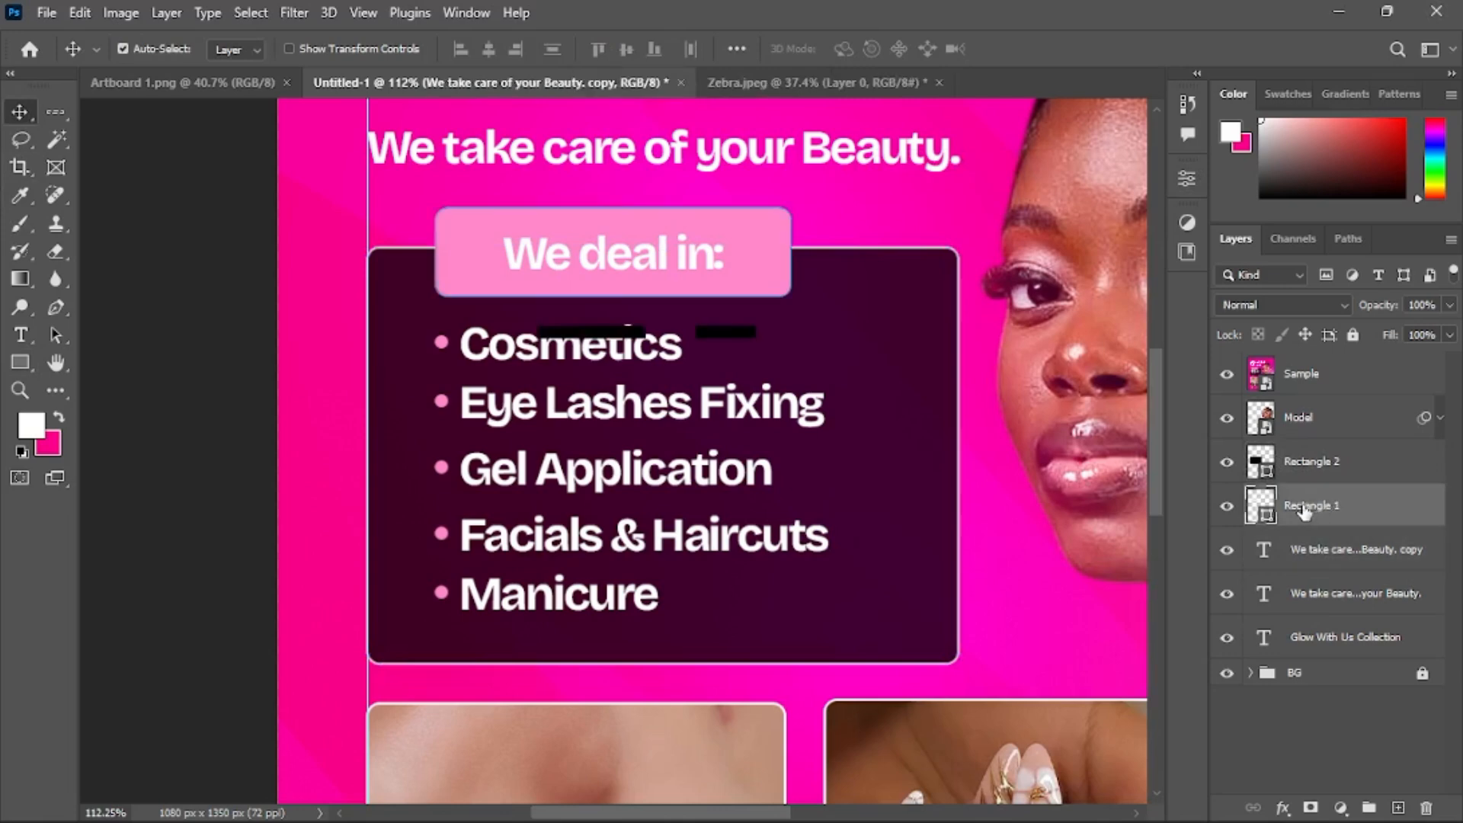
pyautogui.click(1183, 177)
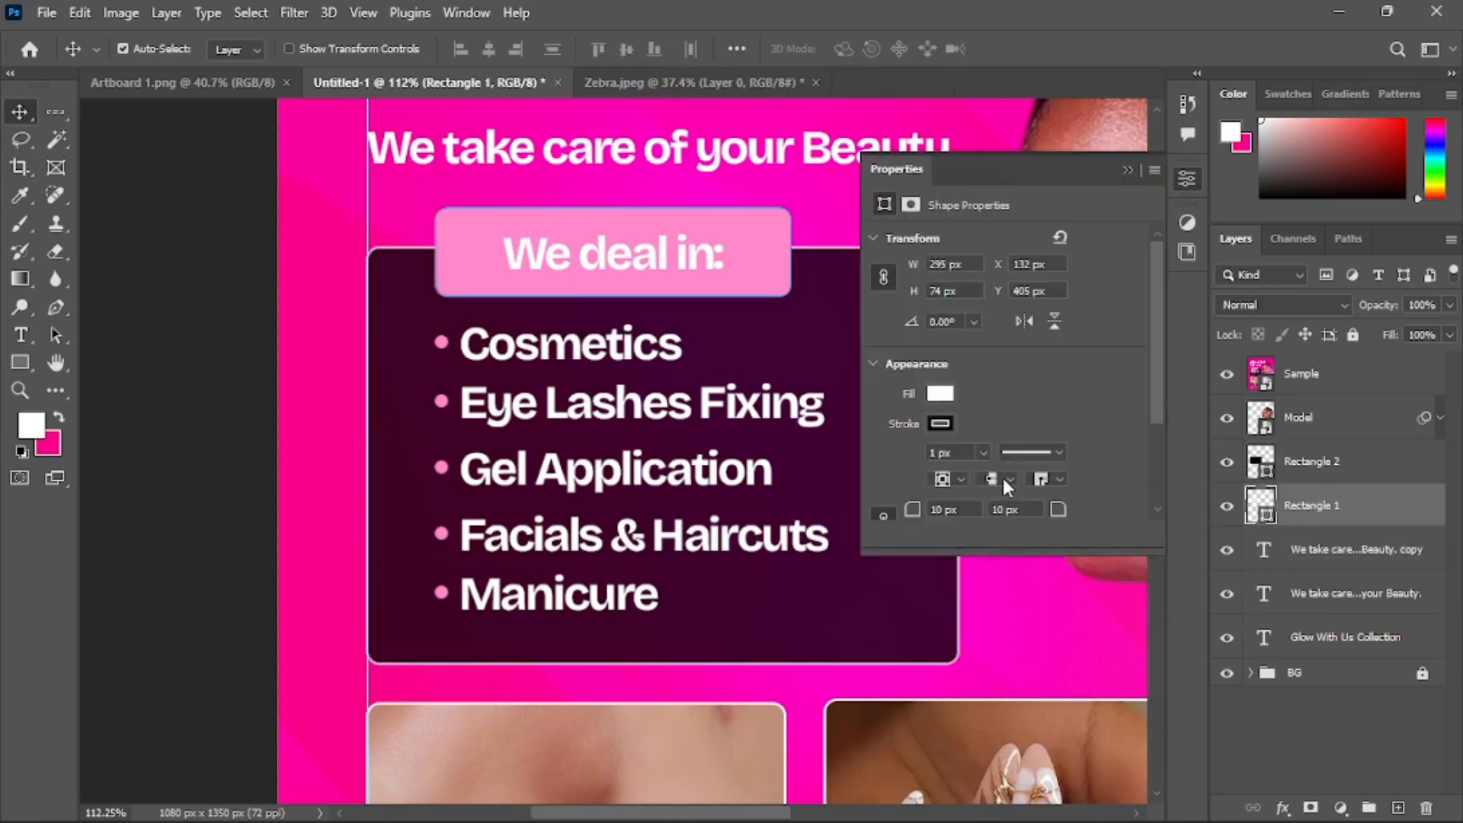
pyautogui.click(940, 395)
pyautogui.click(1152, 438)
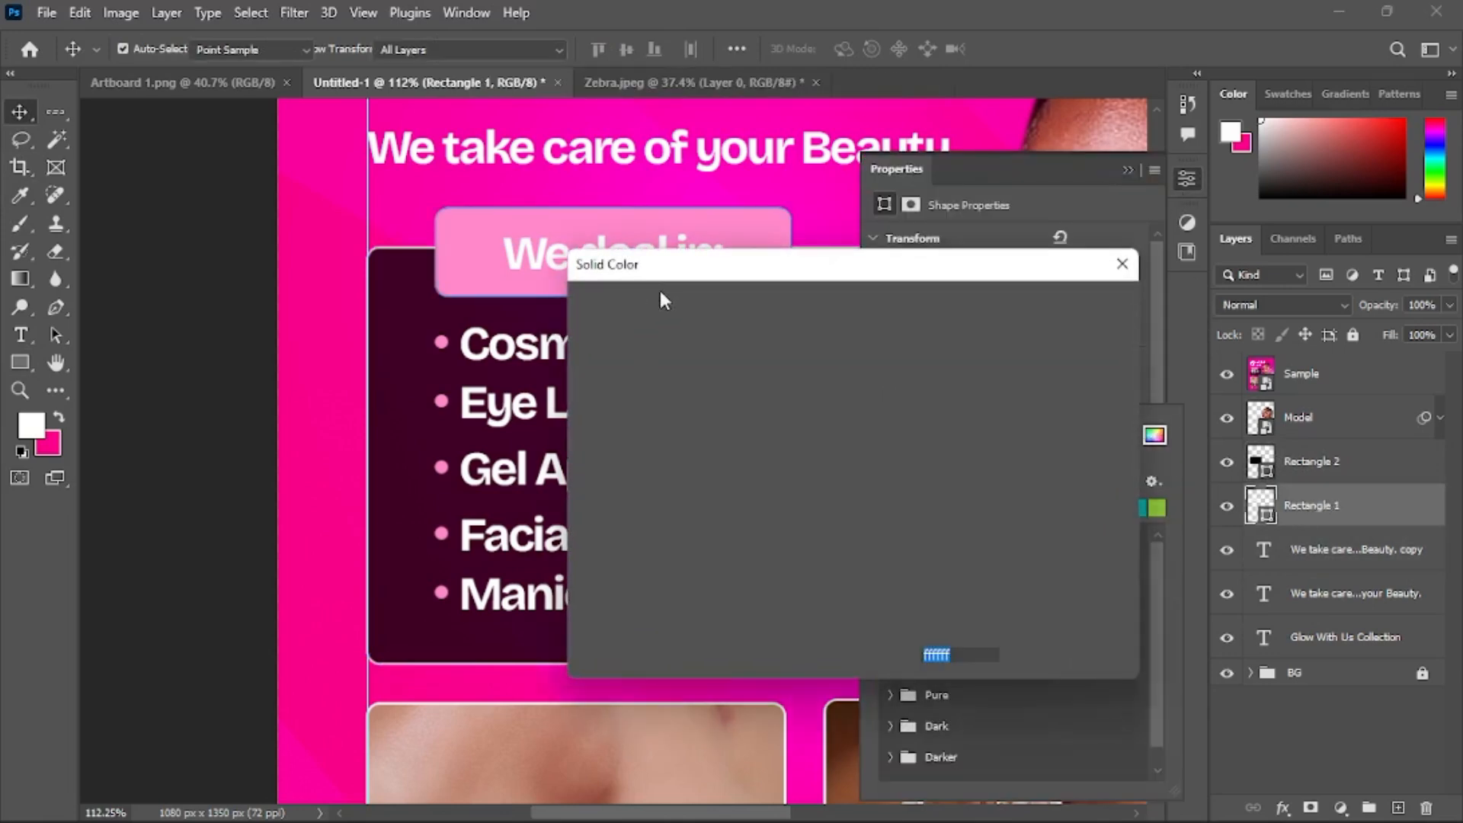
pyautogui.click(753, 223)
pyautogui.click(1085, 314)
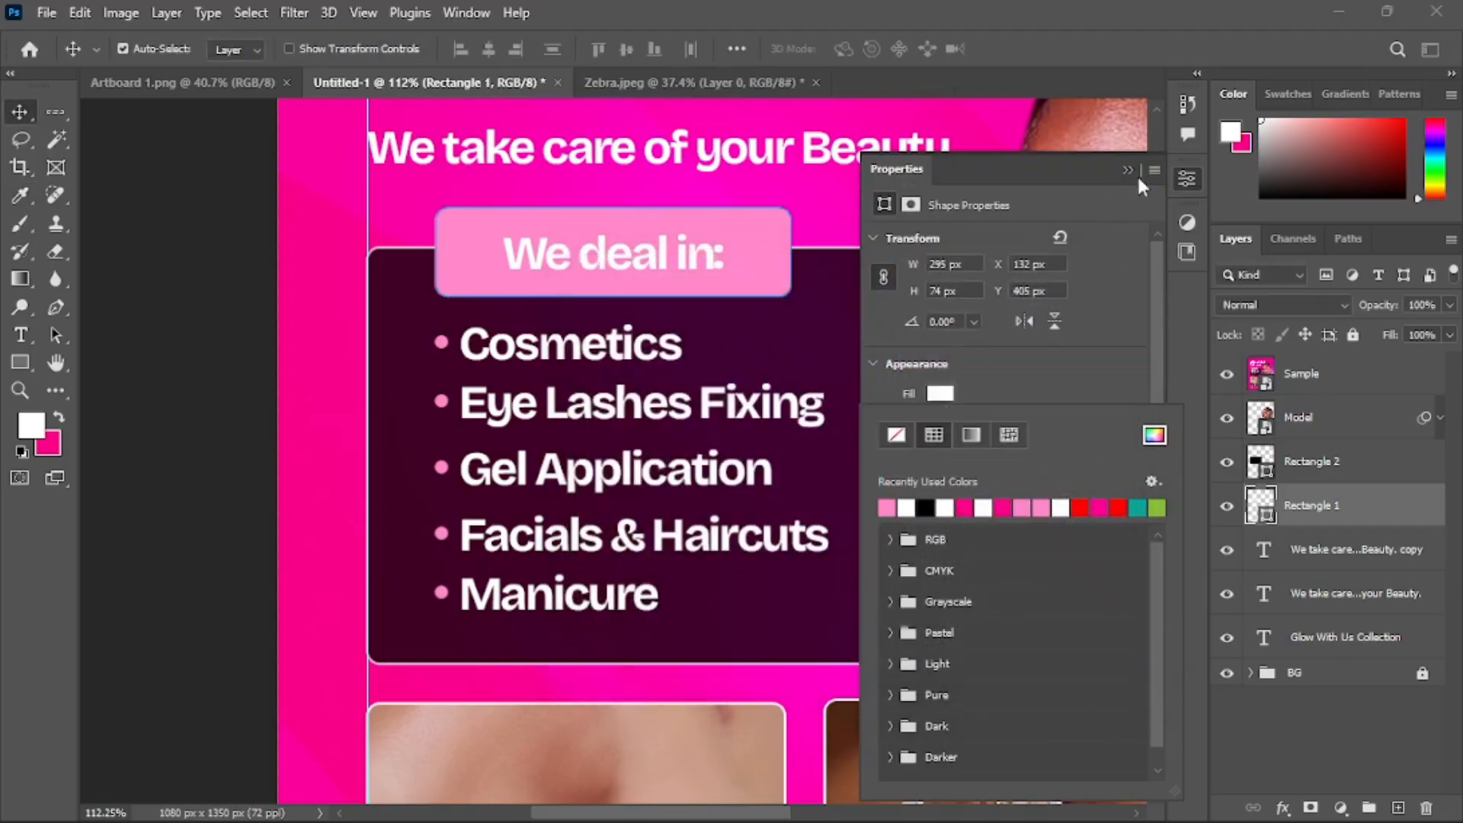
pyautogui.click(1128, 170)
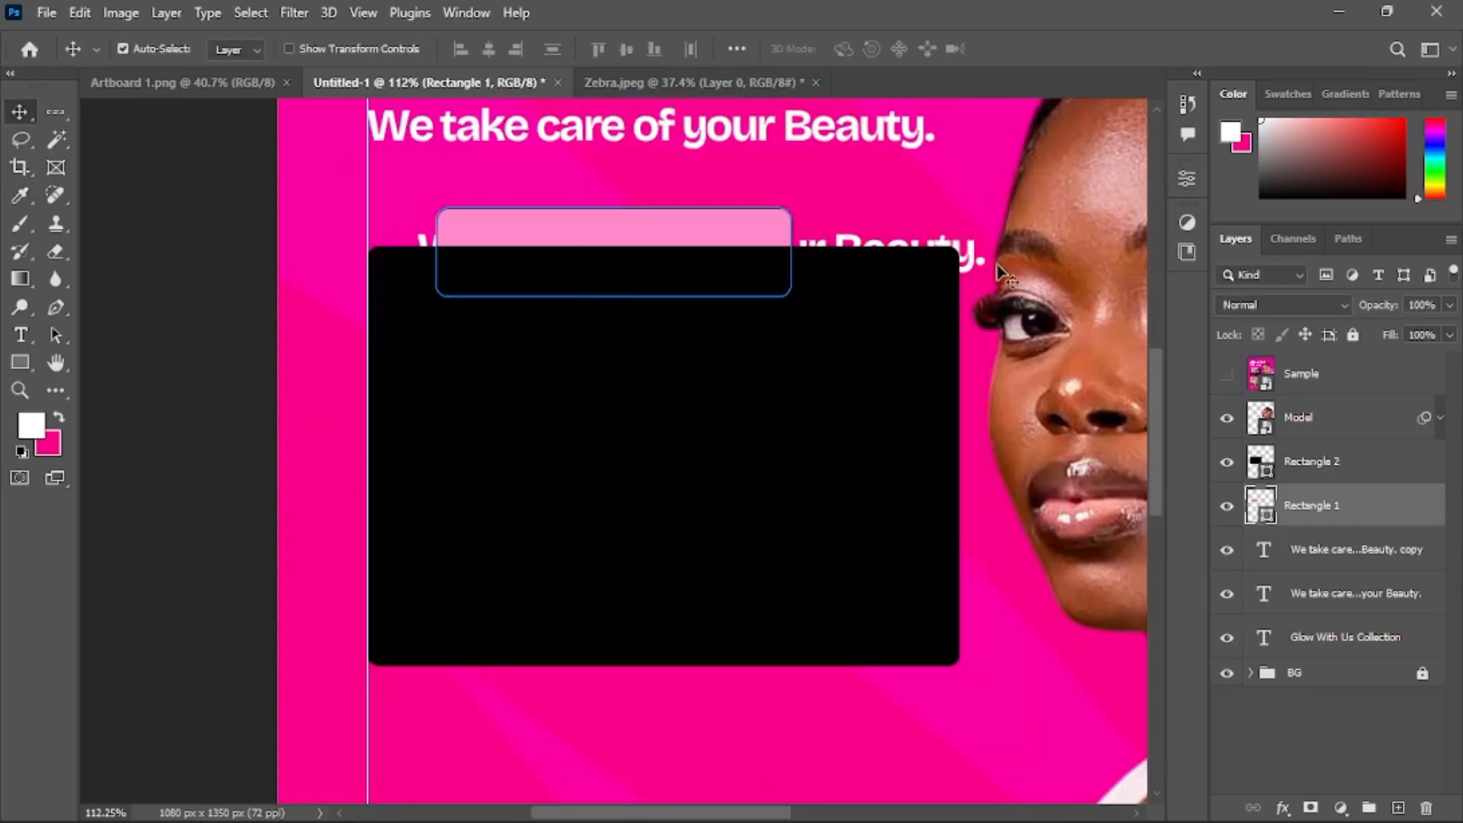
# Move the small pink rectangle's layer above the black rectangle
pyautogui.moveTo(1325, 512); pyautogui.dragTo(1330, 438)
pyautogui.click(1188, 178)
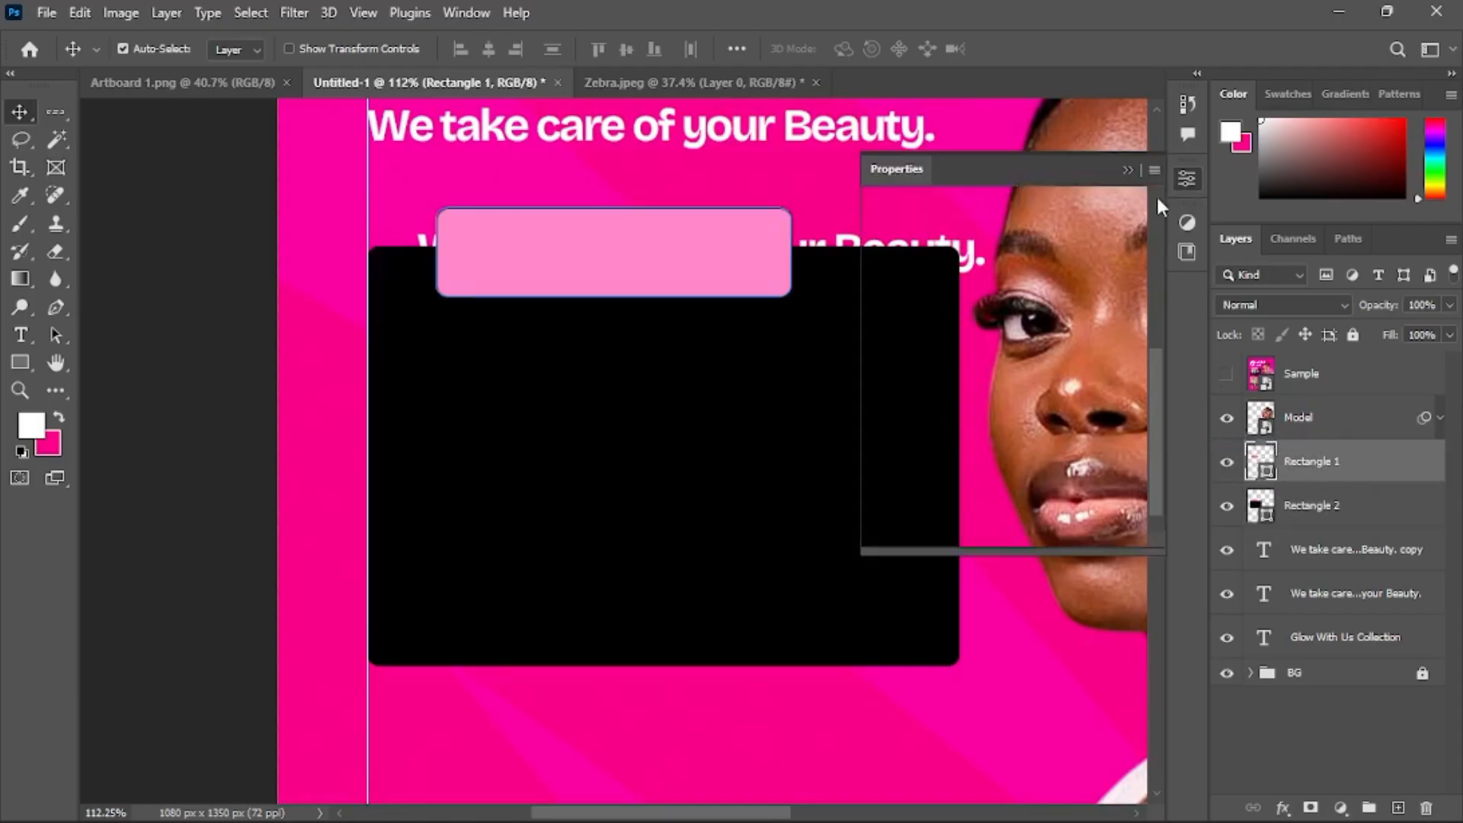
pyautogui.click(939, 420)
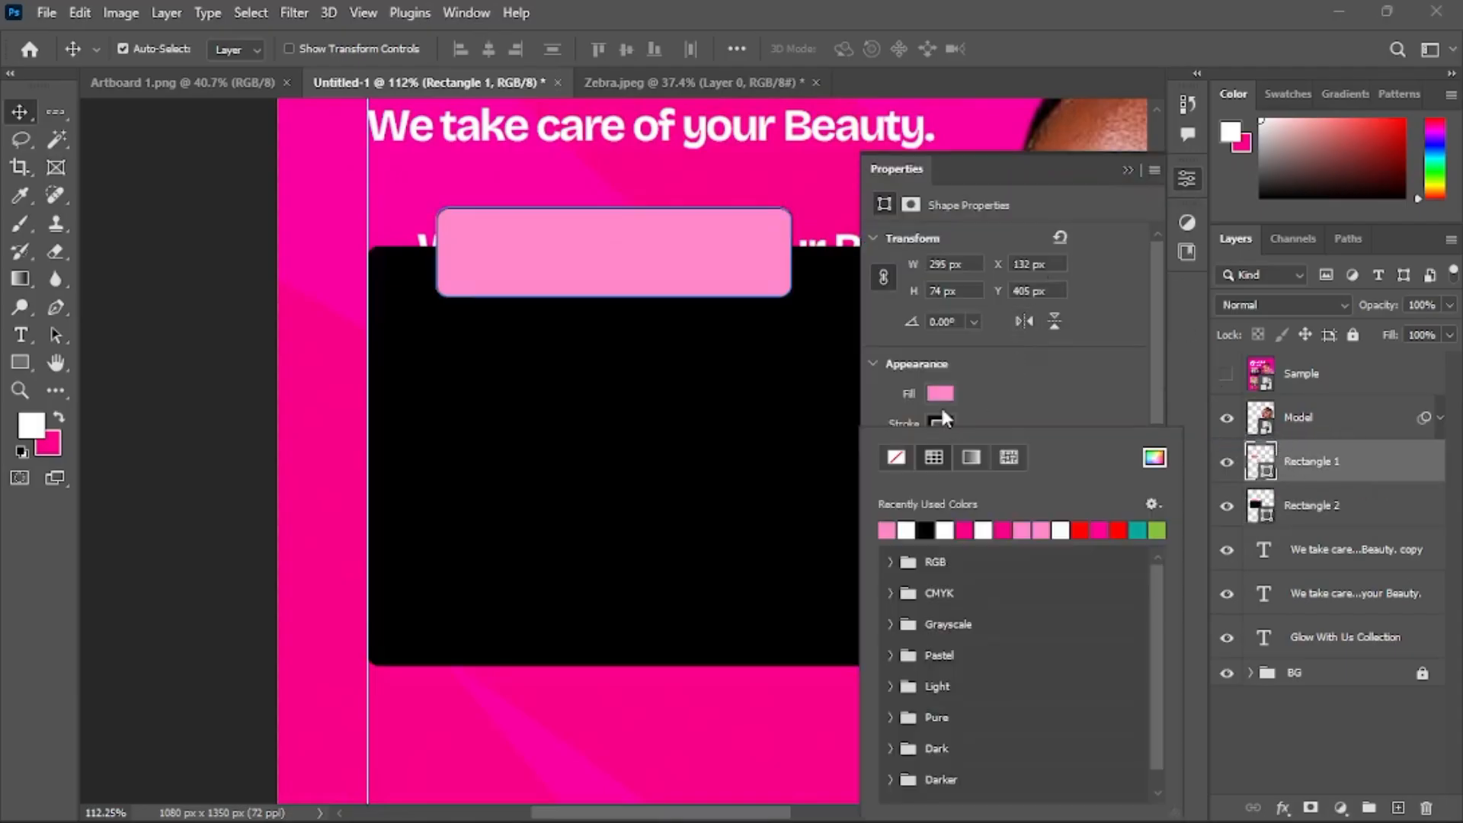
pyautogui.click(907, 529)
# Move the tagline copy above the rectangles and replace its text with 'We deal in:' copied from Notepad
pyautogui.click(1330, 552)
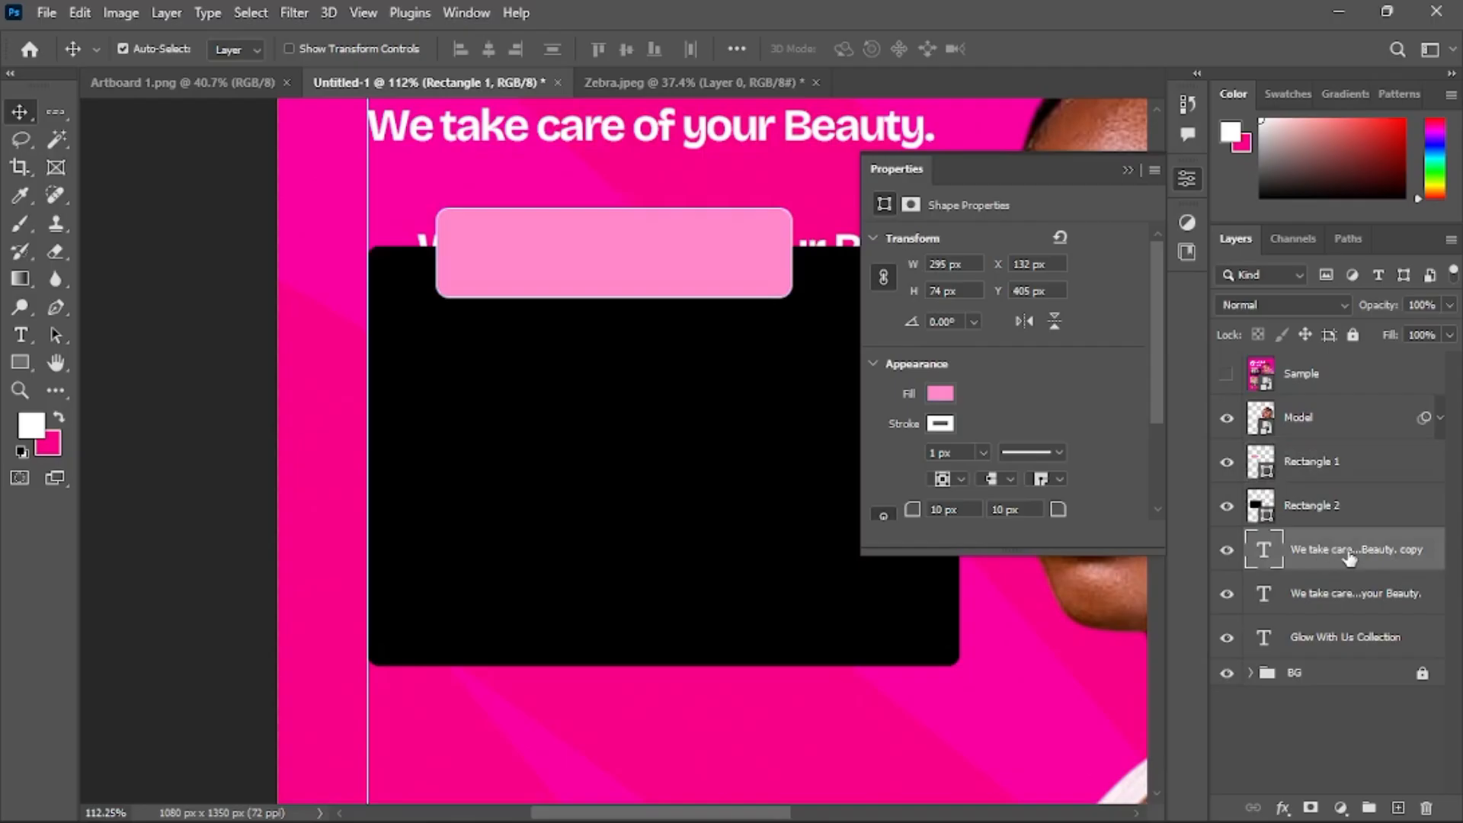
pyautogui.moveTo(1307, 554); pyautogui.dragTo(1313, 442)
pyautogui.click(736, 800)
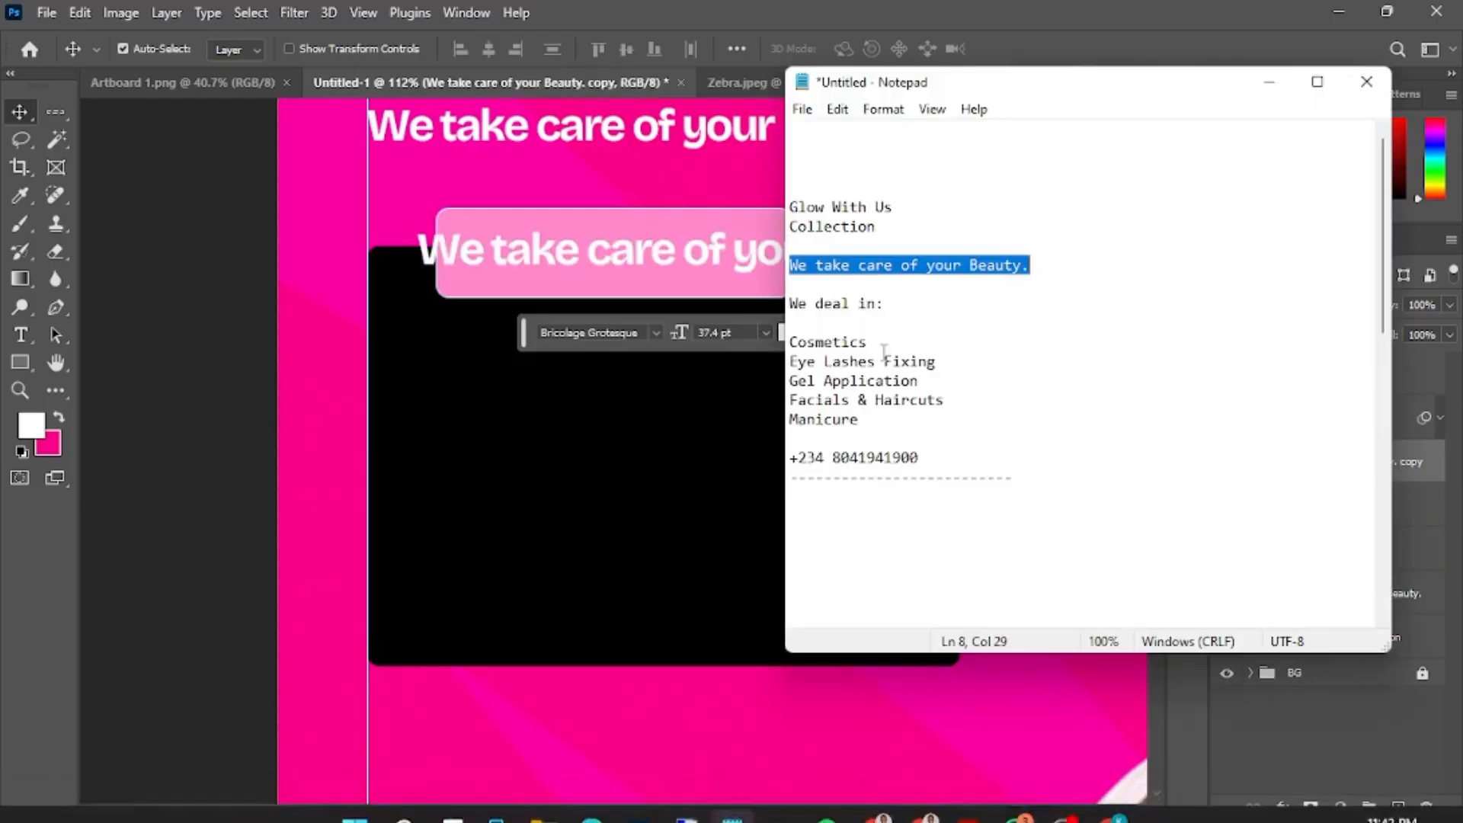
pyautogui.moveTo(894, 302); pyautogui.dragTo(723, 307)
pyautogui.click(671, 269)
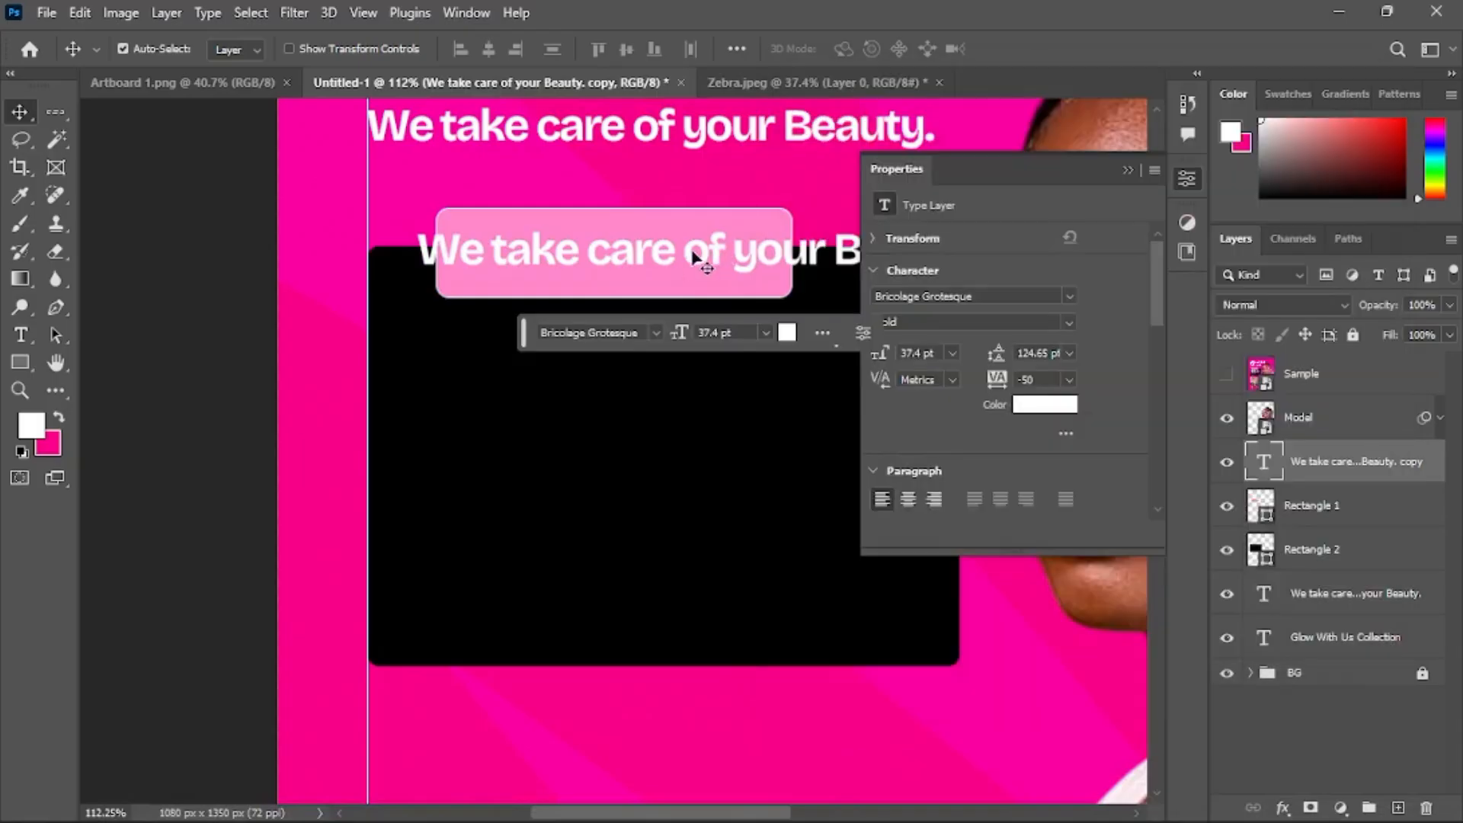
pyautogui.doubleClick(691, 252)
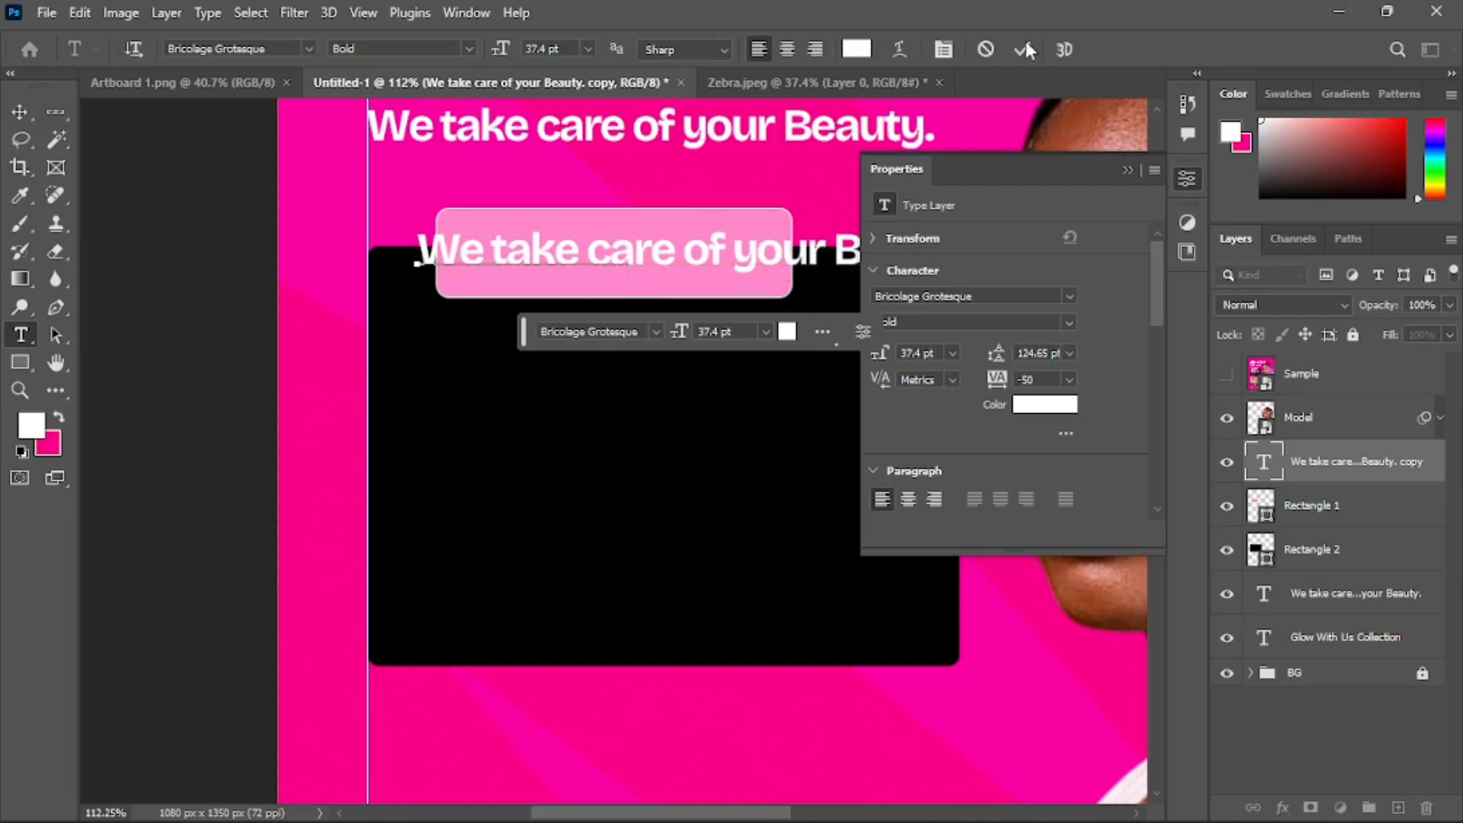
pyautogui.hotkey('ctrl', 'v')
pyautogui.click(1364, 462)
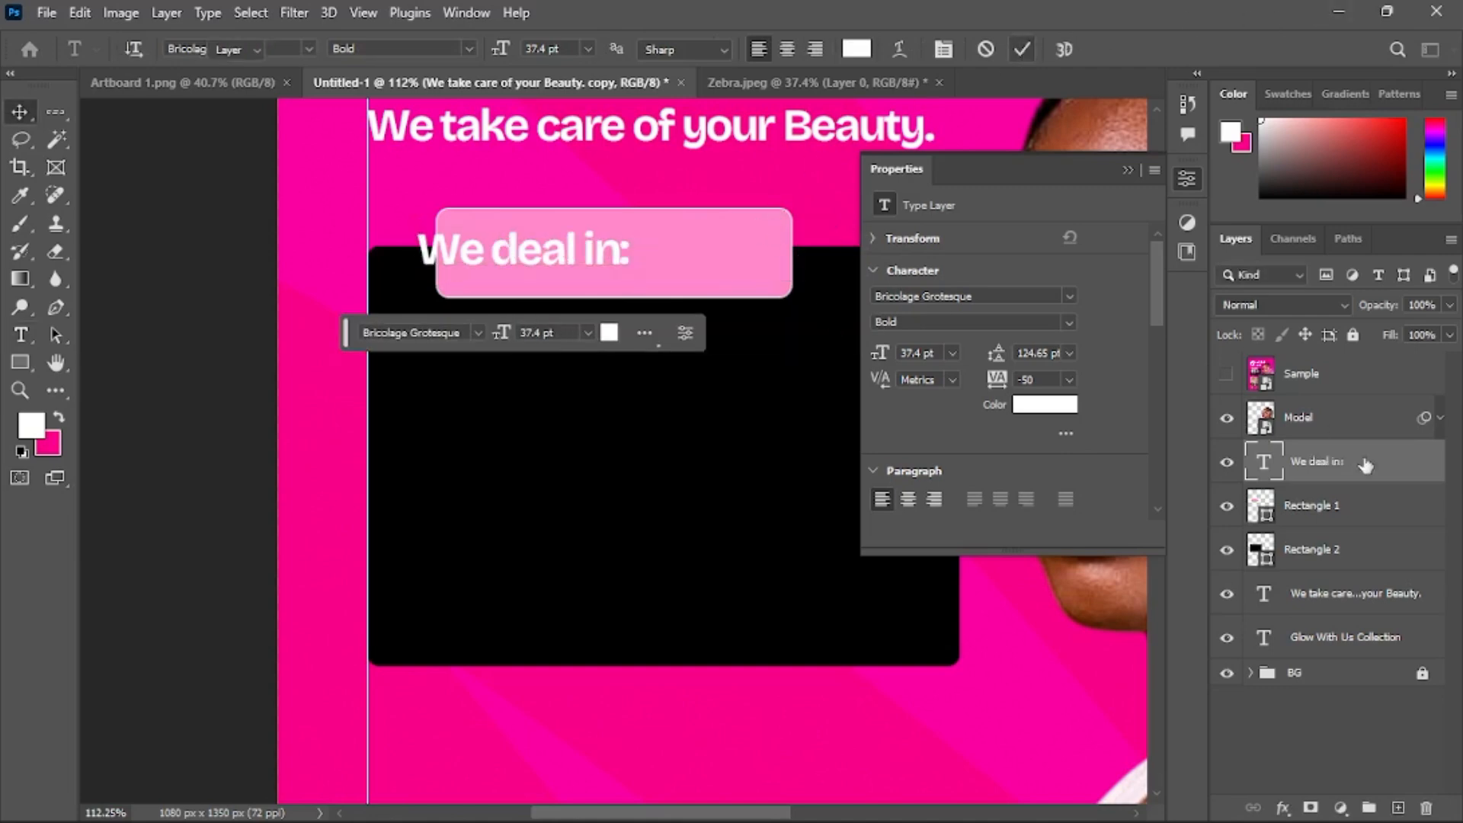
# Center the 'We deal in:' text on the pink rectangle both horizontally and vertically
pyautogui.keyDown('ctrl'); pyautogui.click(1349, 519); pyautogui.keyUp('ctrl')
pyautogui.click(1353, 509)
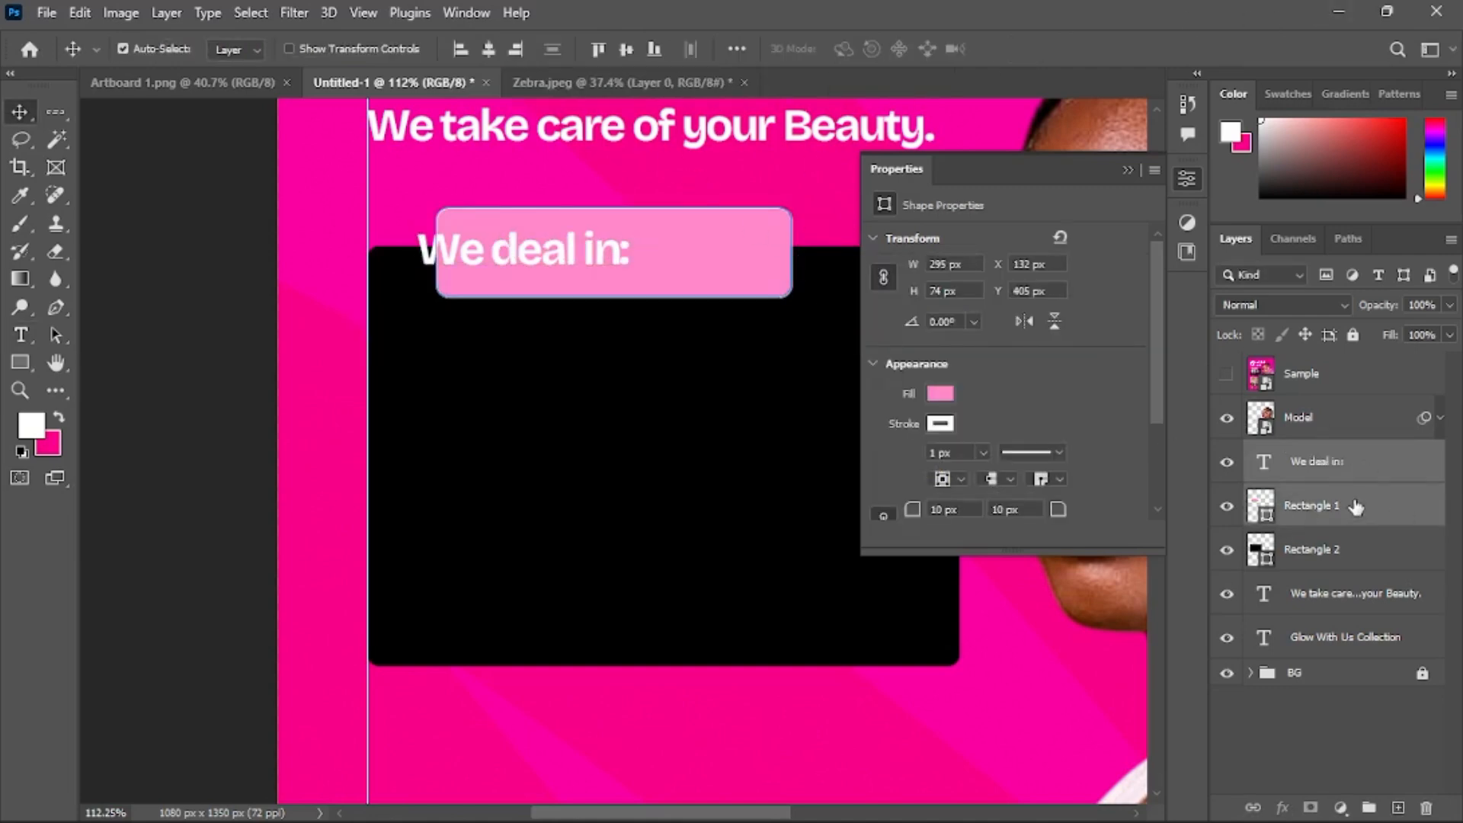
pyautogui.keyDown('ctrl'); pyautogui.click(1356, 479); pyautogui.keyUp('ctrl')
pyautogui.click(489, 49)
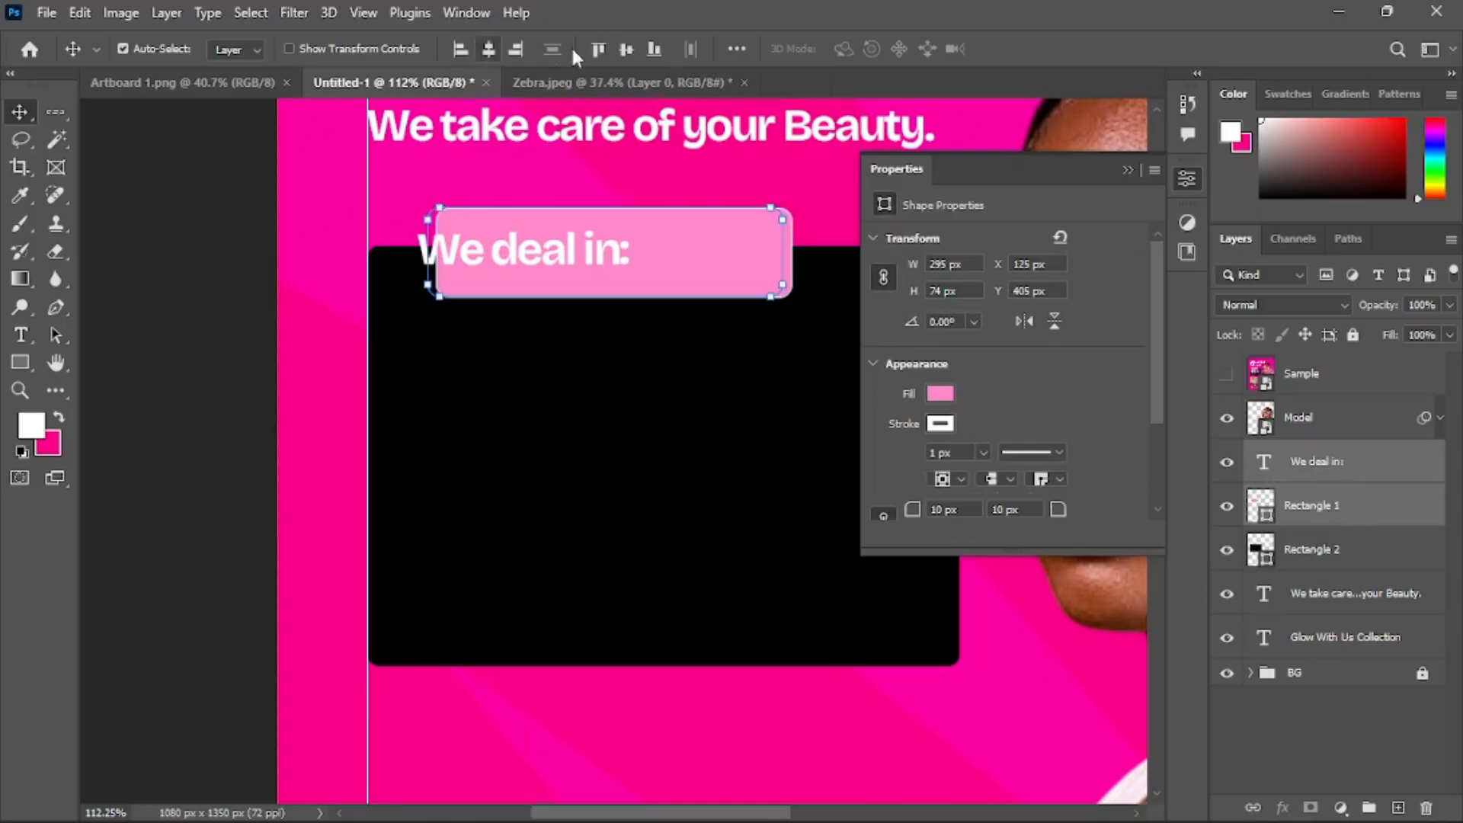
pyautogui.click(626, 48)
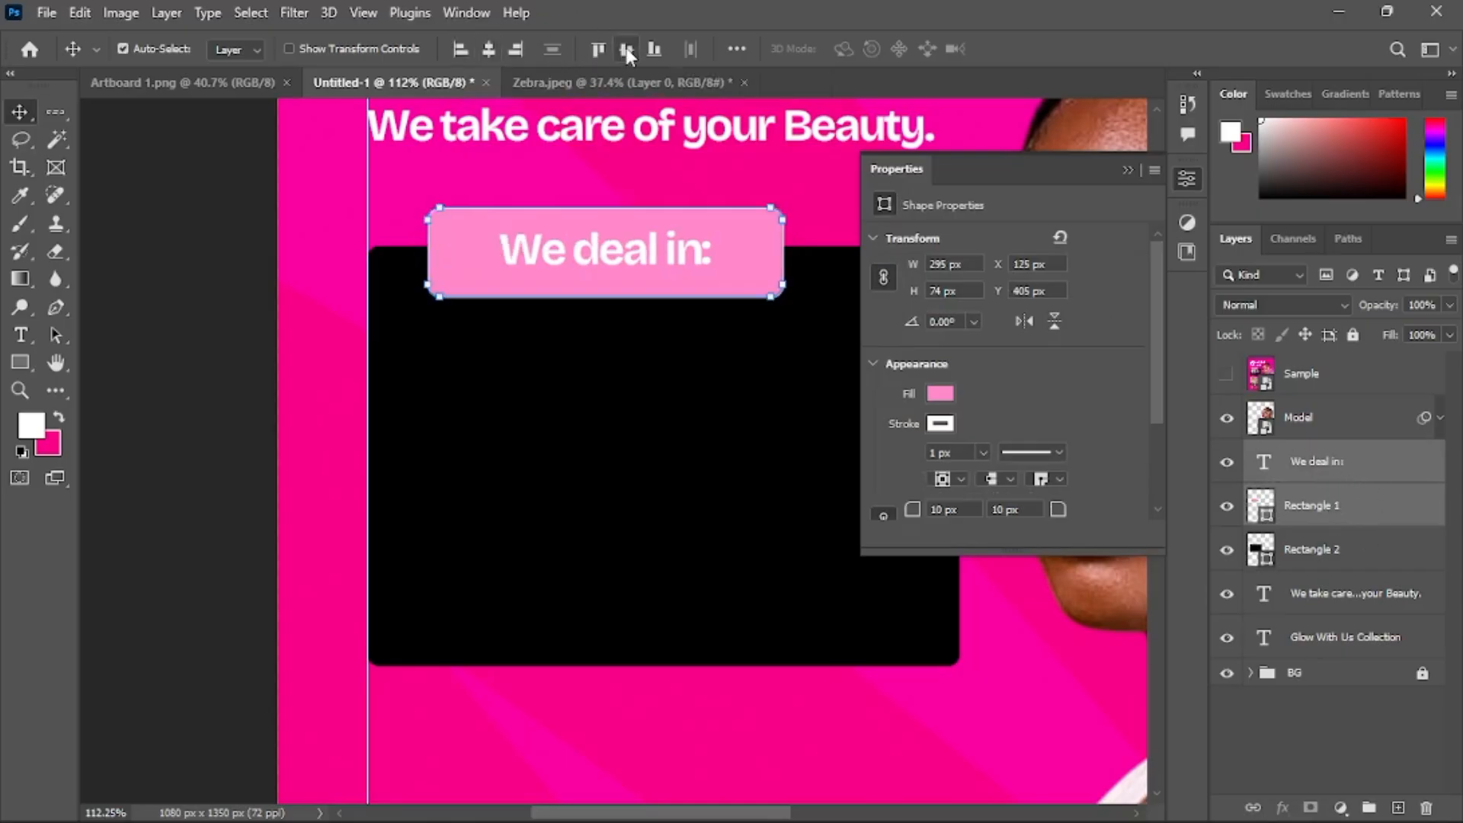
pyautogui.click(1128, 170)
# Toggle the Sample layer to compare the label with the reference
pyautogui.scroll(3, 724, 235)
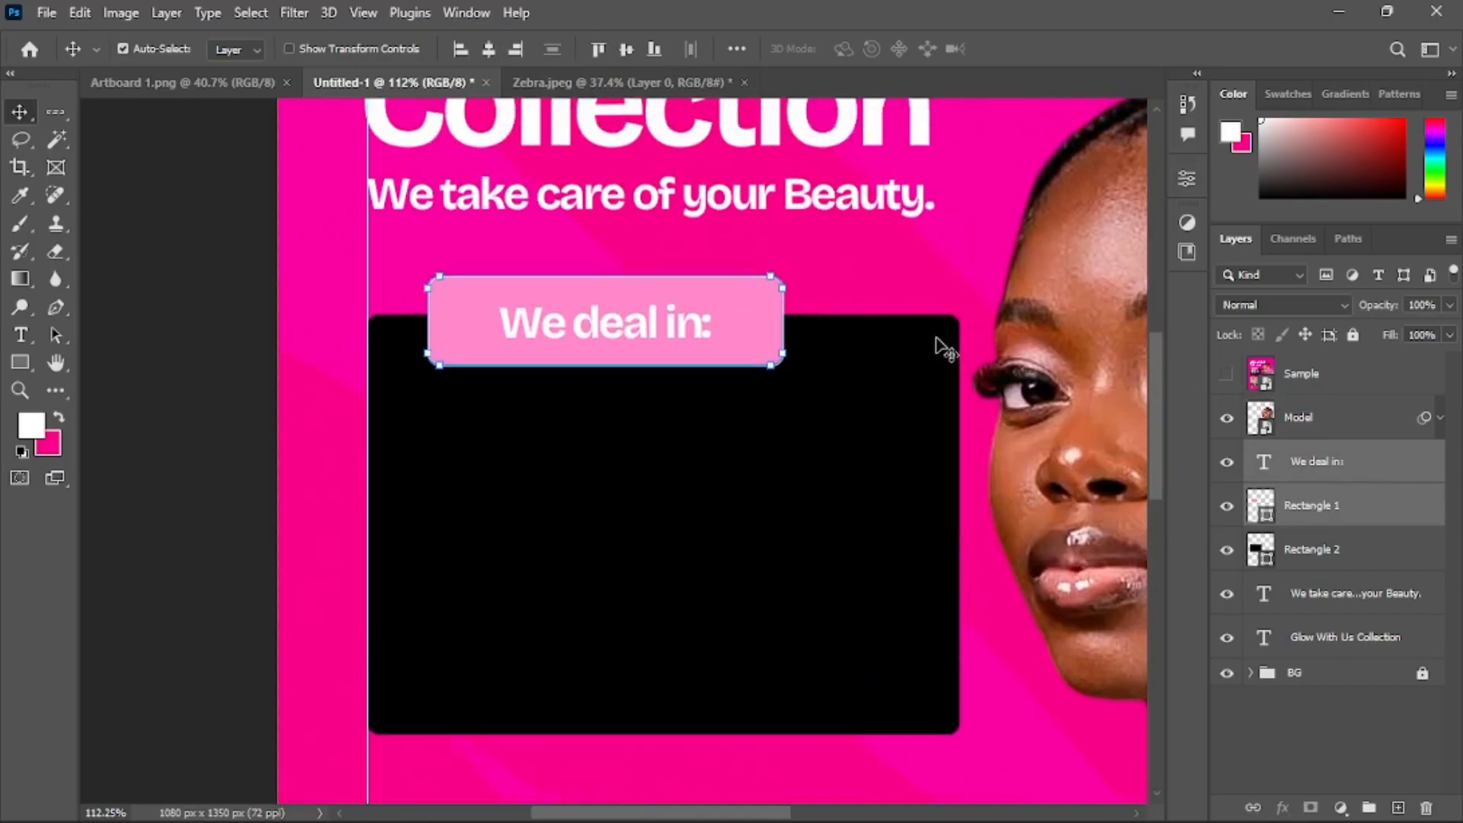
pyautogui.click(1226, 374)
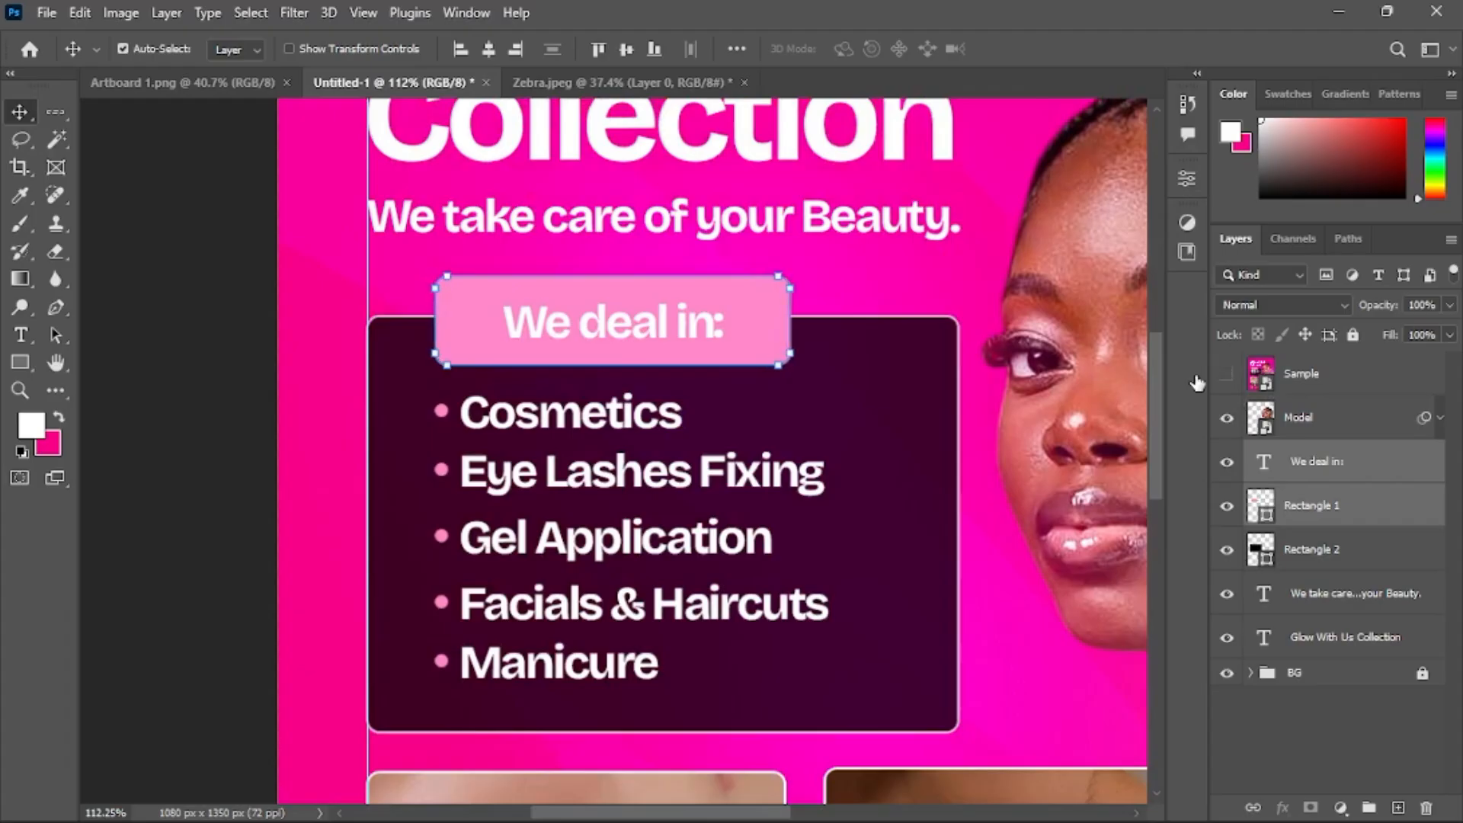
pyautogui.click(1226, 373)
# Duplicate the 'We deal in:' text and move the copy down into the black panel
pyautogui.click(1330, 465)
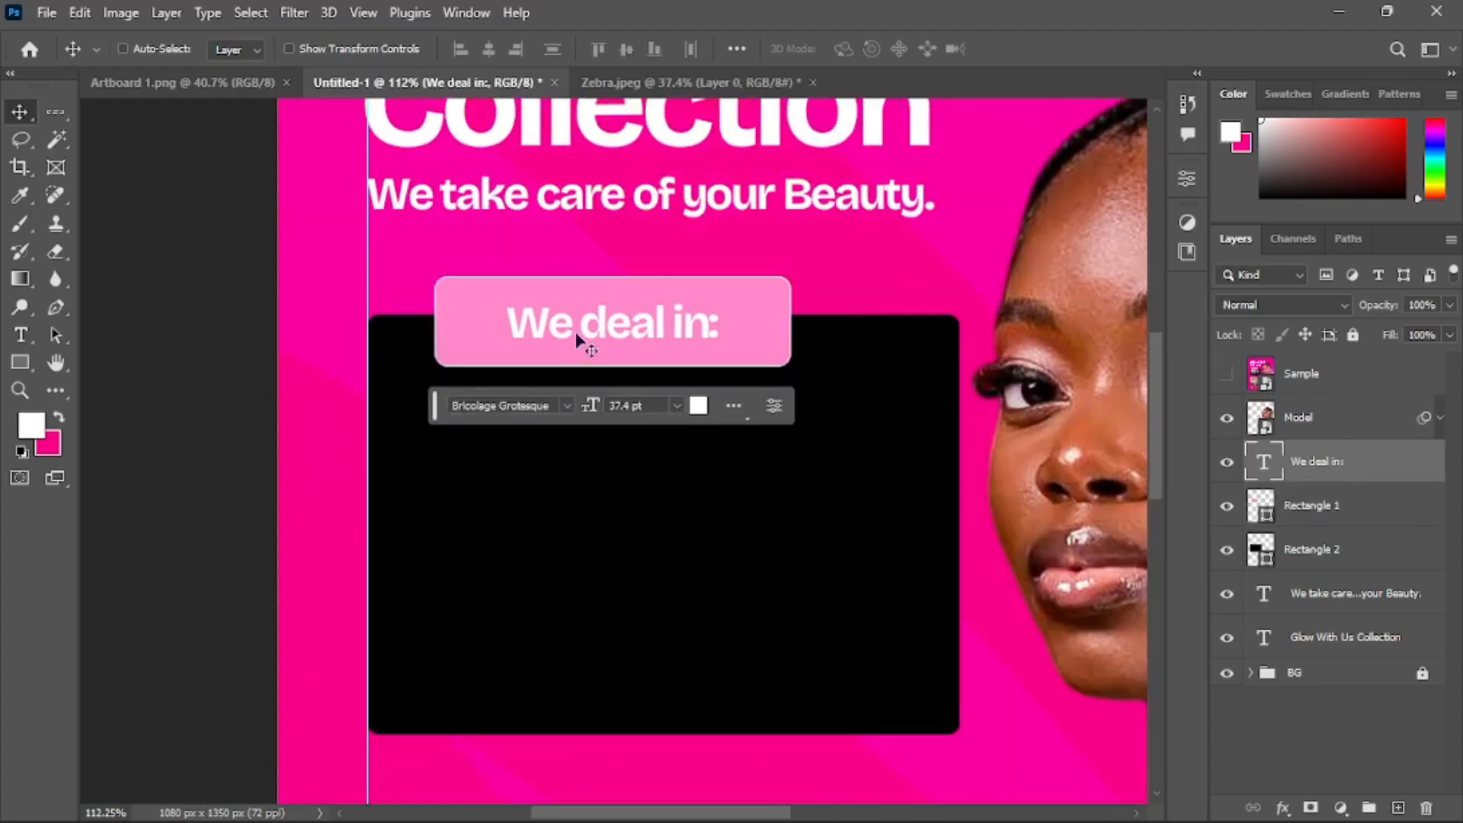
pyautogui.hotkey('ctrl', 'j')
pyautogui.moveTo(640, 382); pyautogui.dragTo(644, 413)
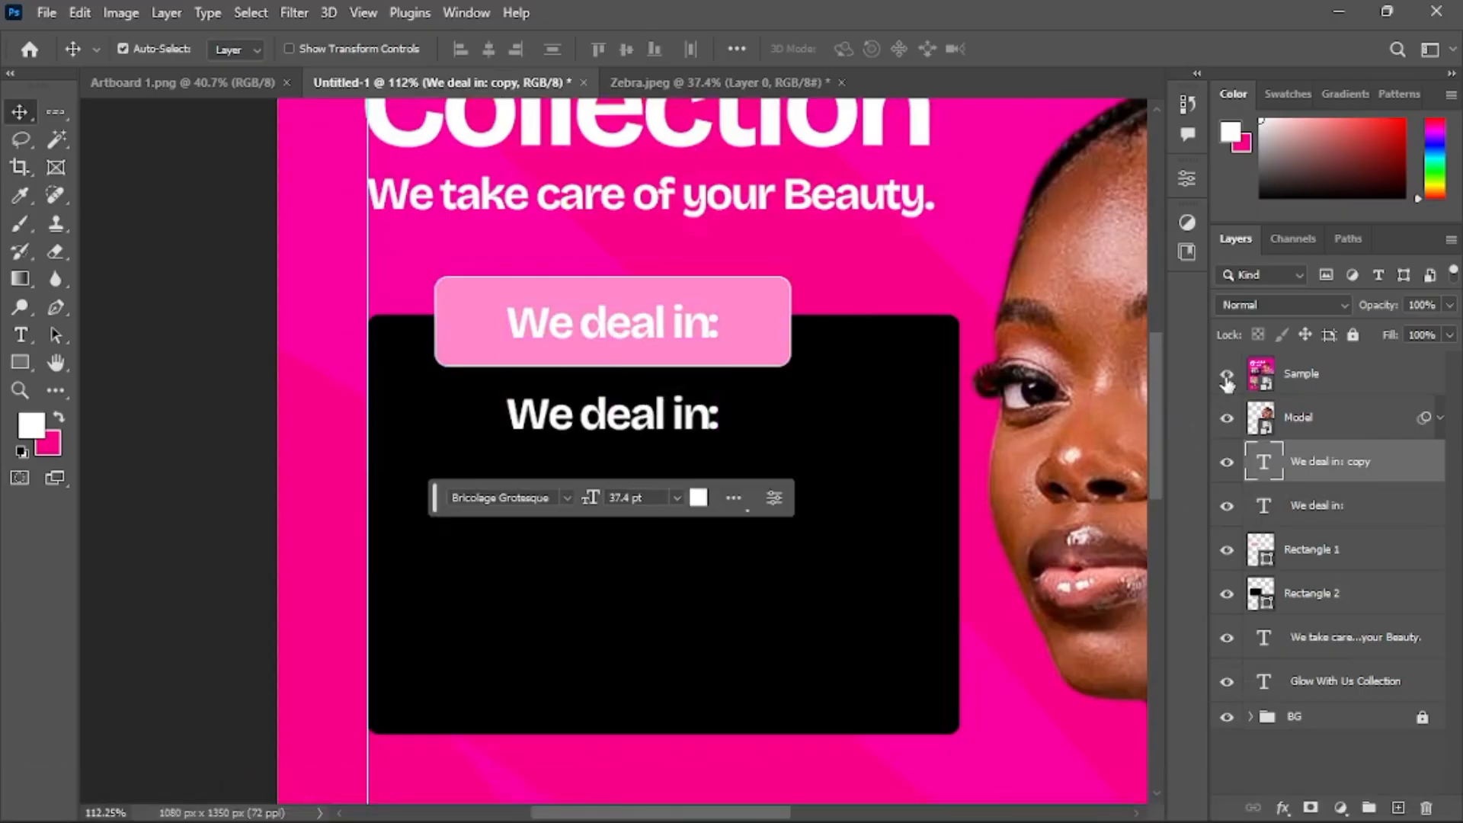
# Show the Sample layer, zoom in, and draw a small circle about 11 px over the first bullet point
pyautogui.click(1227, 376)
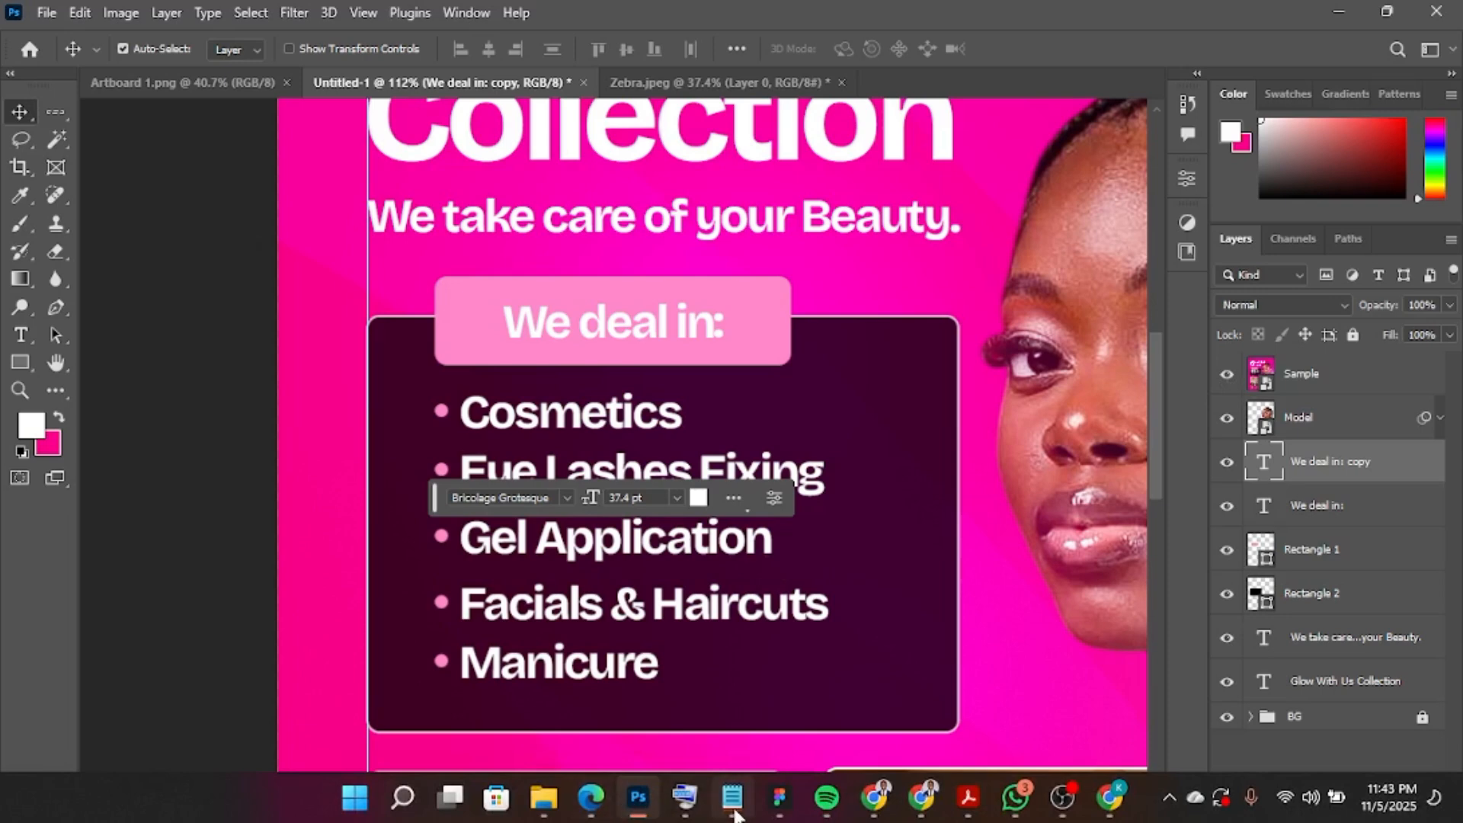
pyautogui.scroll(3, 406, 361)
pyautogui.scroll(2, 407, 360)
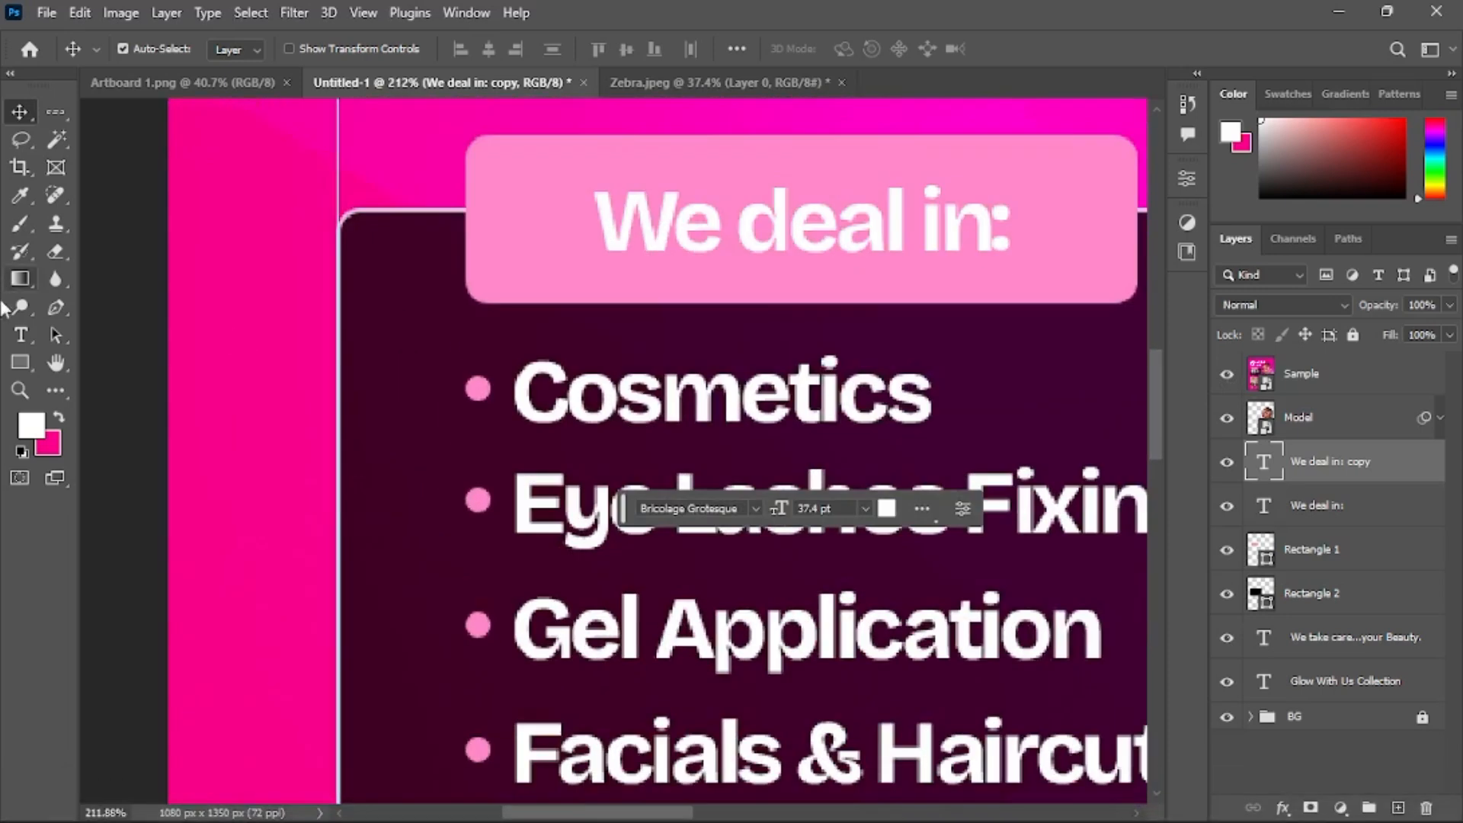
pyautogui.click(20, 362)
pyautogui.click(89, 388)
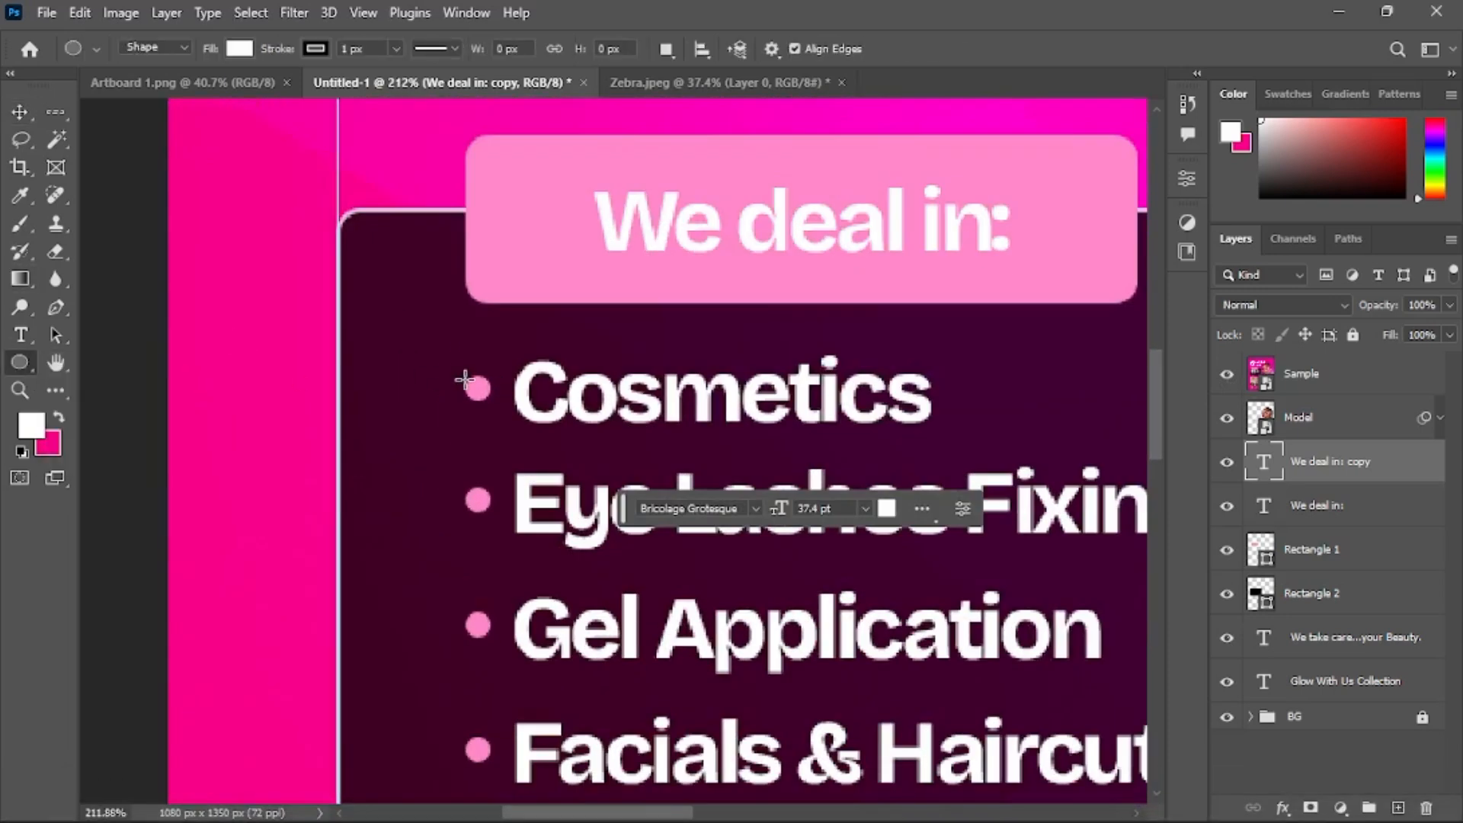
pyautogui.moveTo(483, 393); pyautogui.dragTo(493, 399)
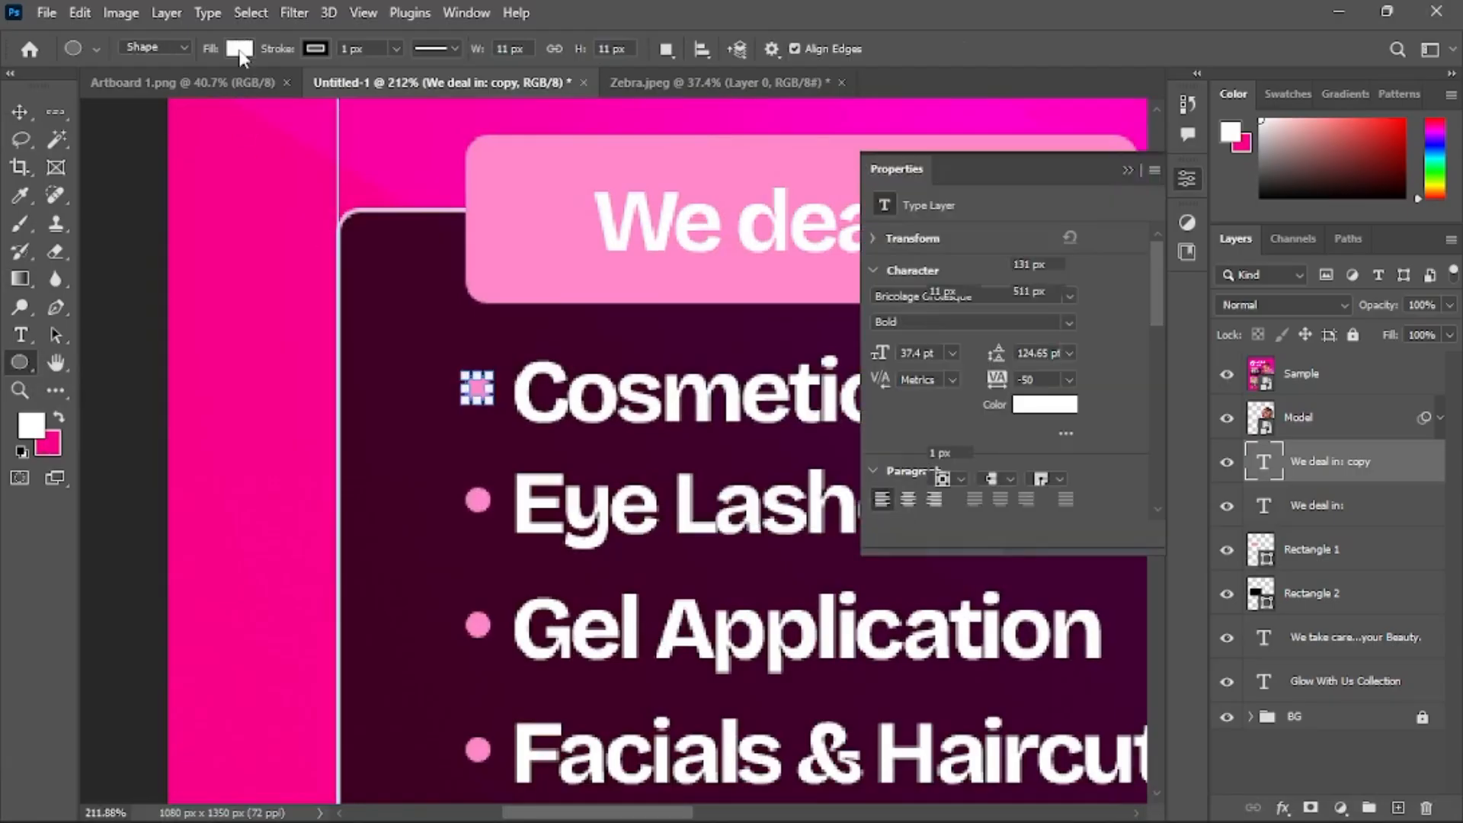
# Fill the circle with pink sampled from the reference bullet and remove its stroke
pyautogui.click(239, 48)
pyautogui.click(372, 90)
pyautogui.click(479, 499)
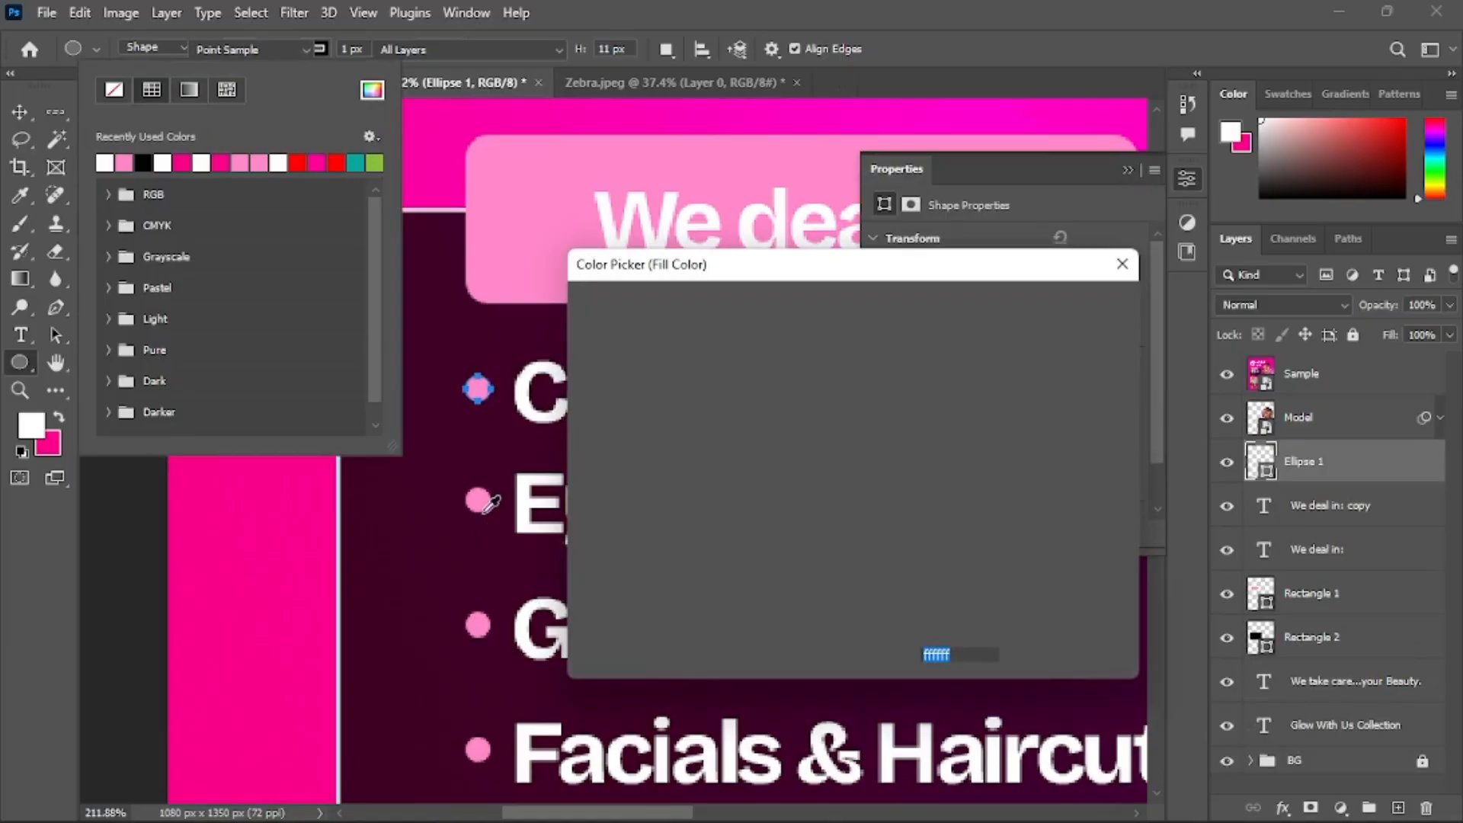
pyautogui.click(1065, 306)
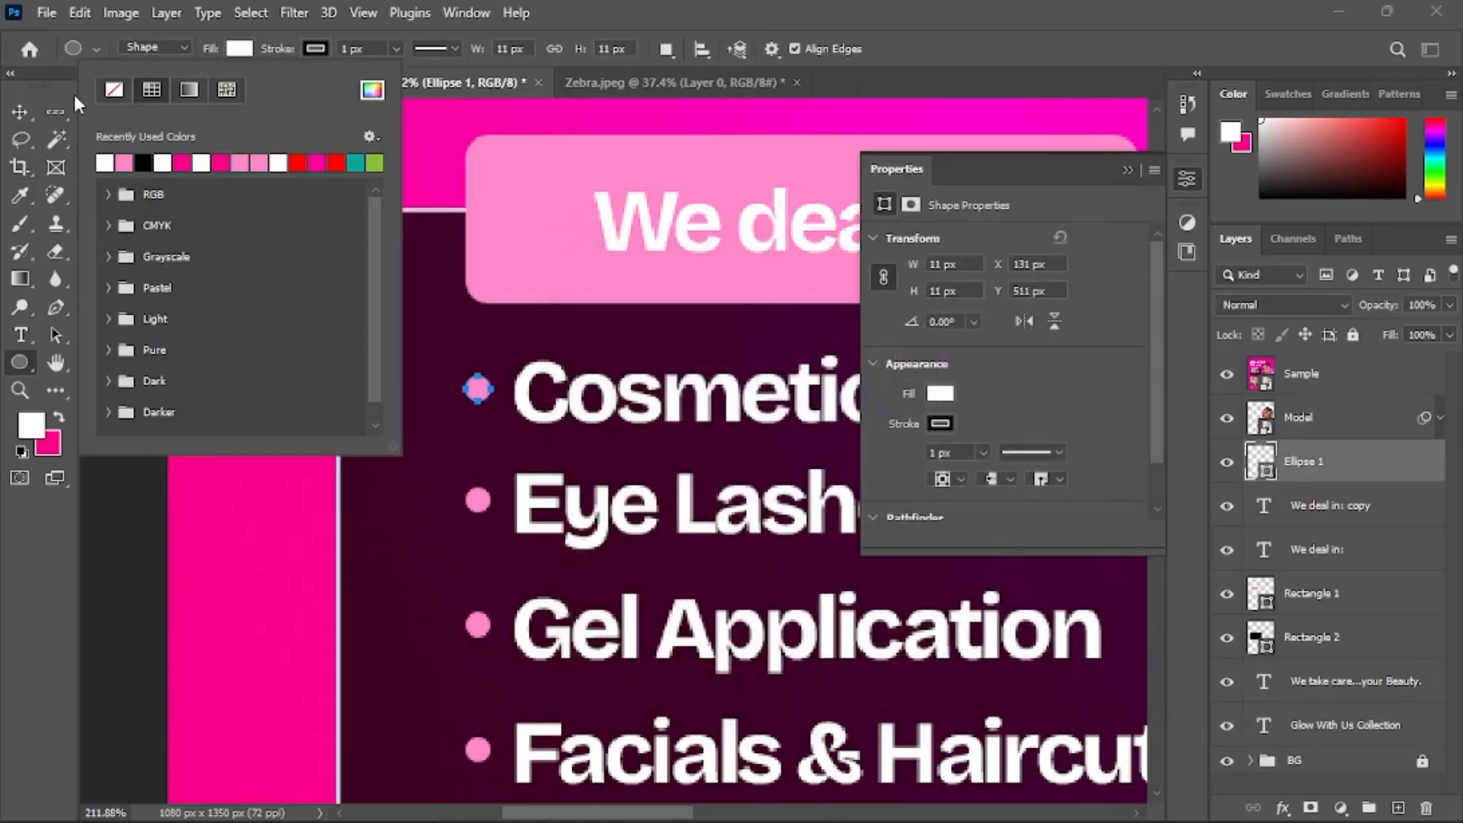
pyautogui.click(156, 51)
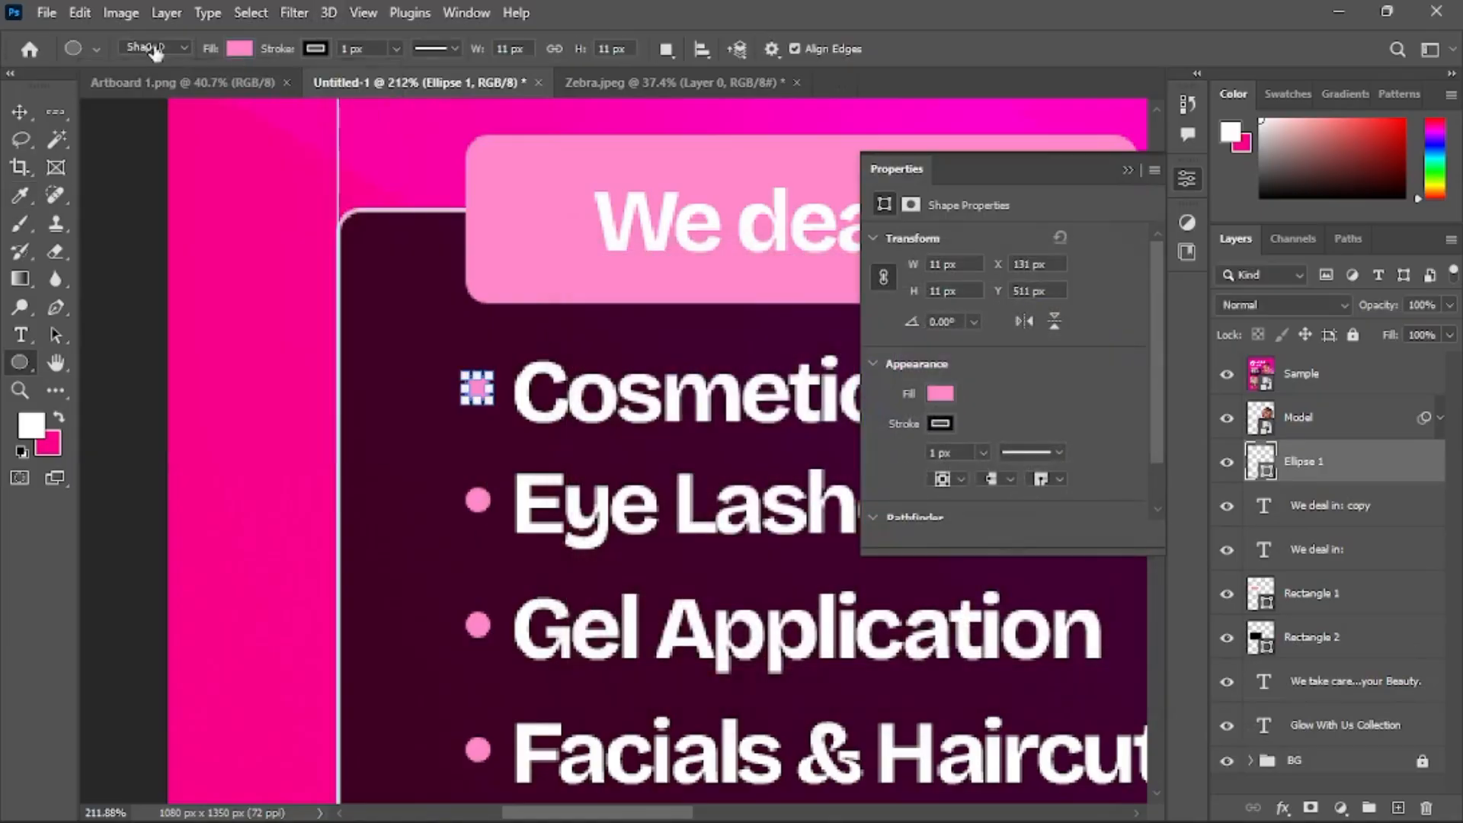
# Close the shape properties and hide the Sample reference layer
pyautogui.click(20, 114)
pyautogui.click(1128, 171)
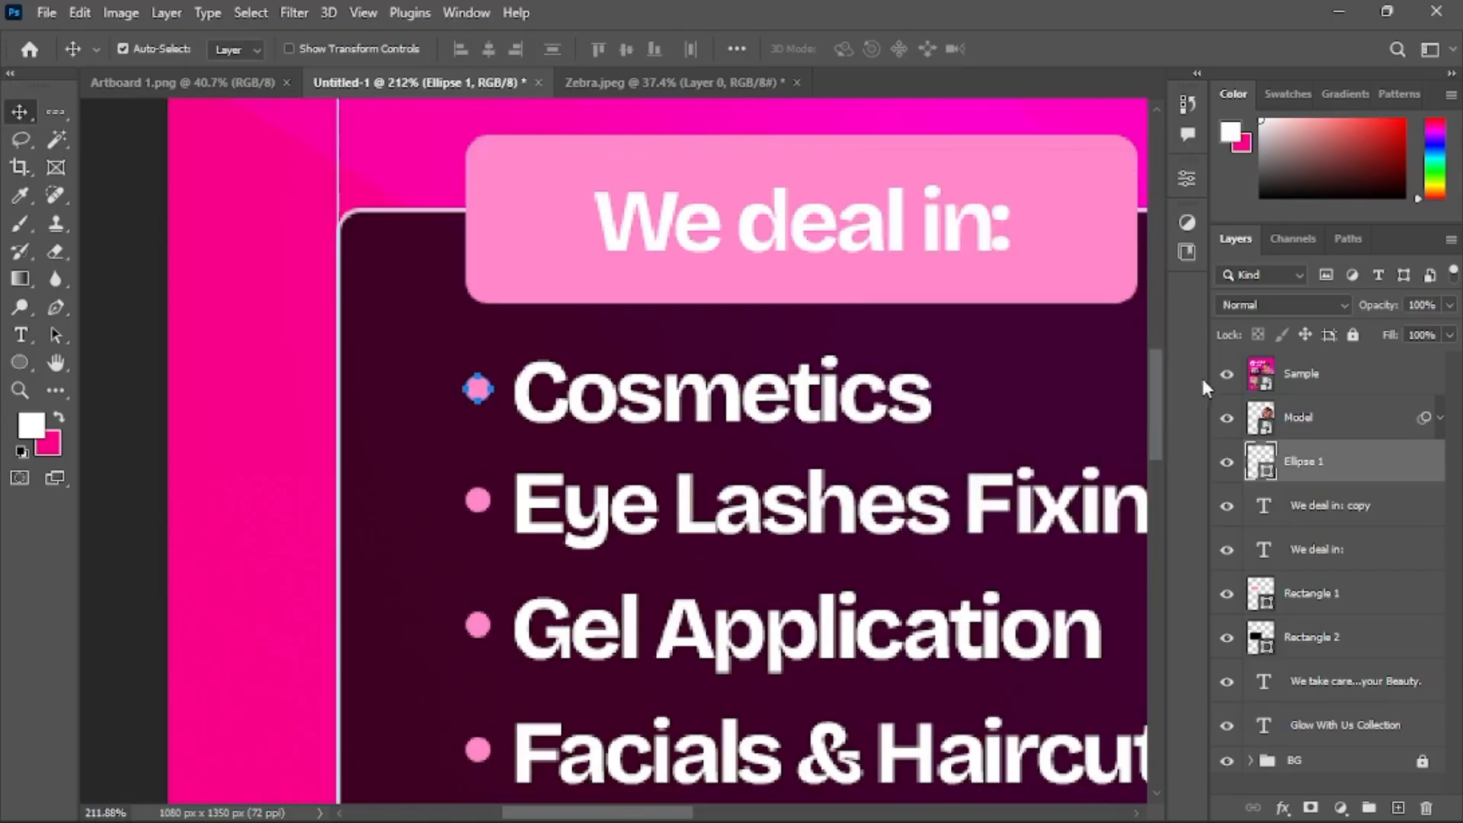
pyautogui.click(1343, 526)
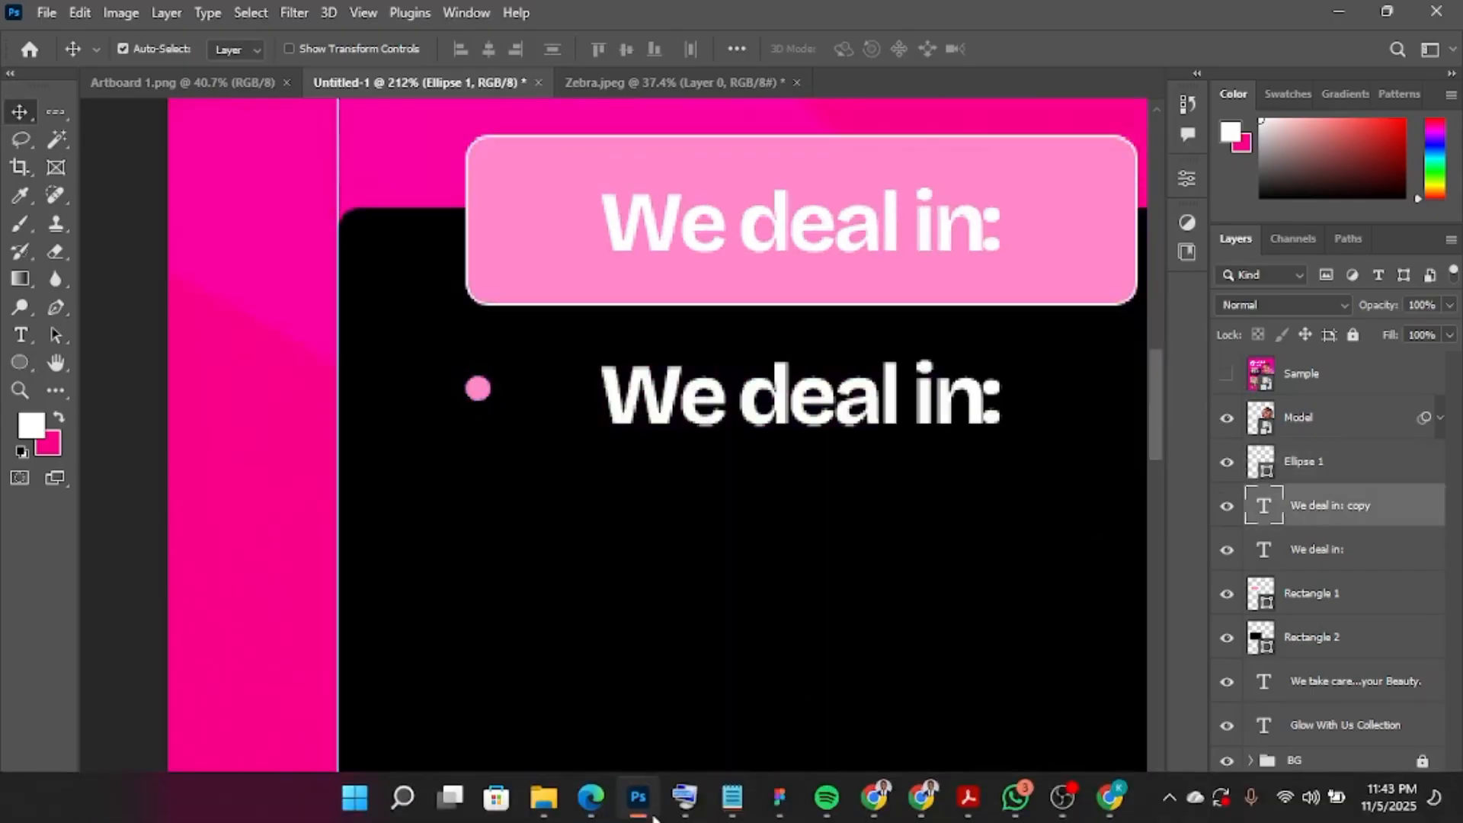
# Copy 'Cosmetics' from the Notepad notes and paste it as the text of the 'We deal in: copy' layer
pyautogui.click(732, 797)
pyautogui.moveTo(874, 343); pyautogui.dragTo(699, 343)
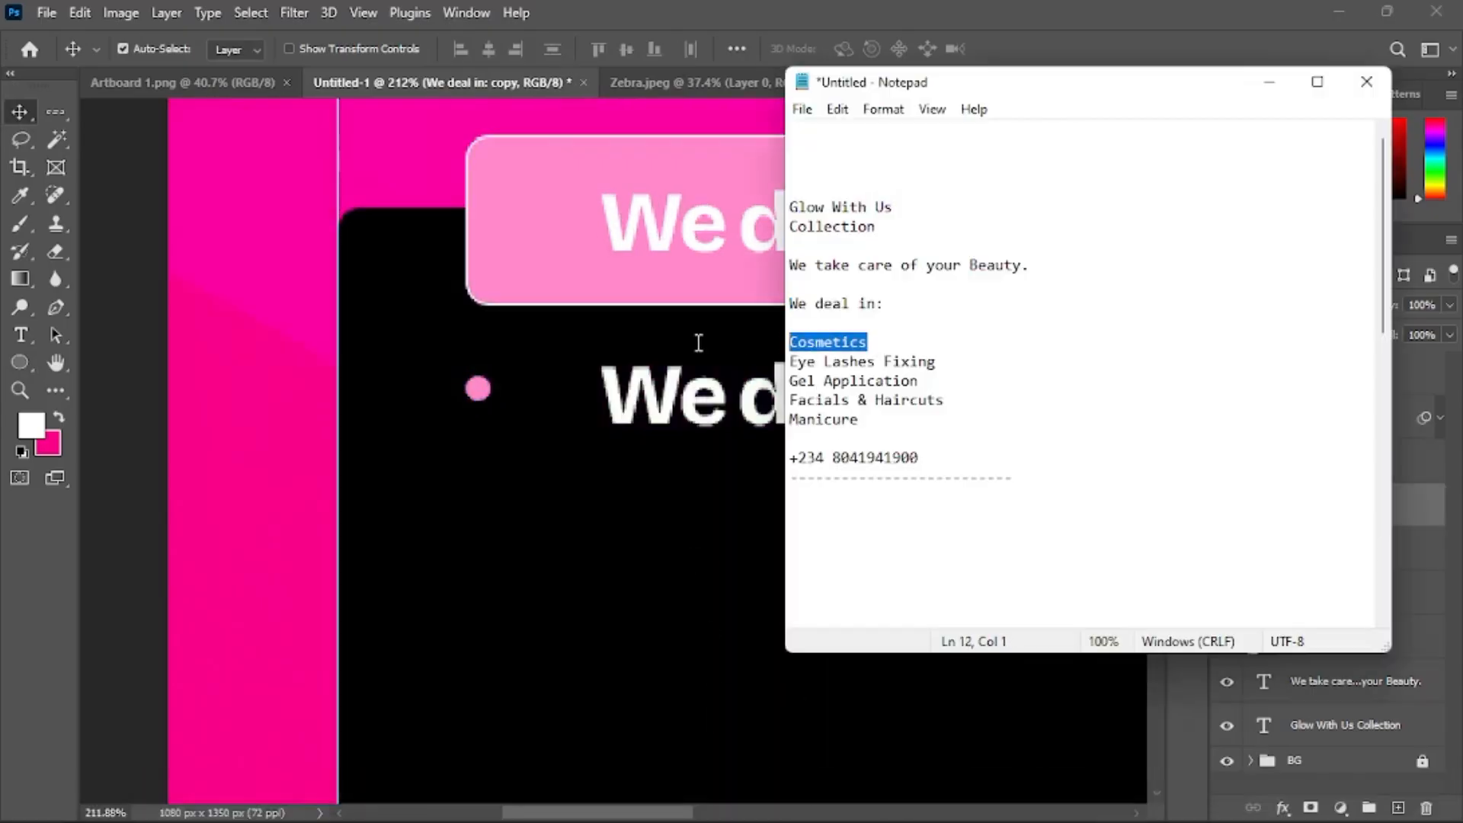
pyautogui.click(1433, 521)
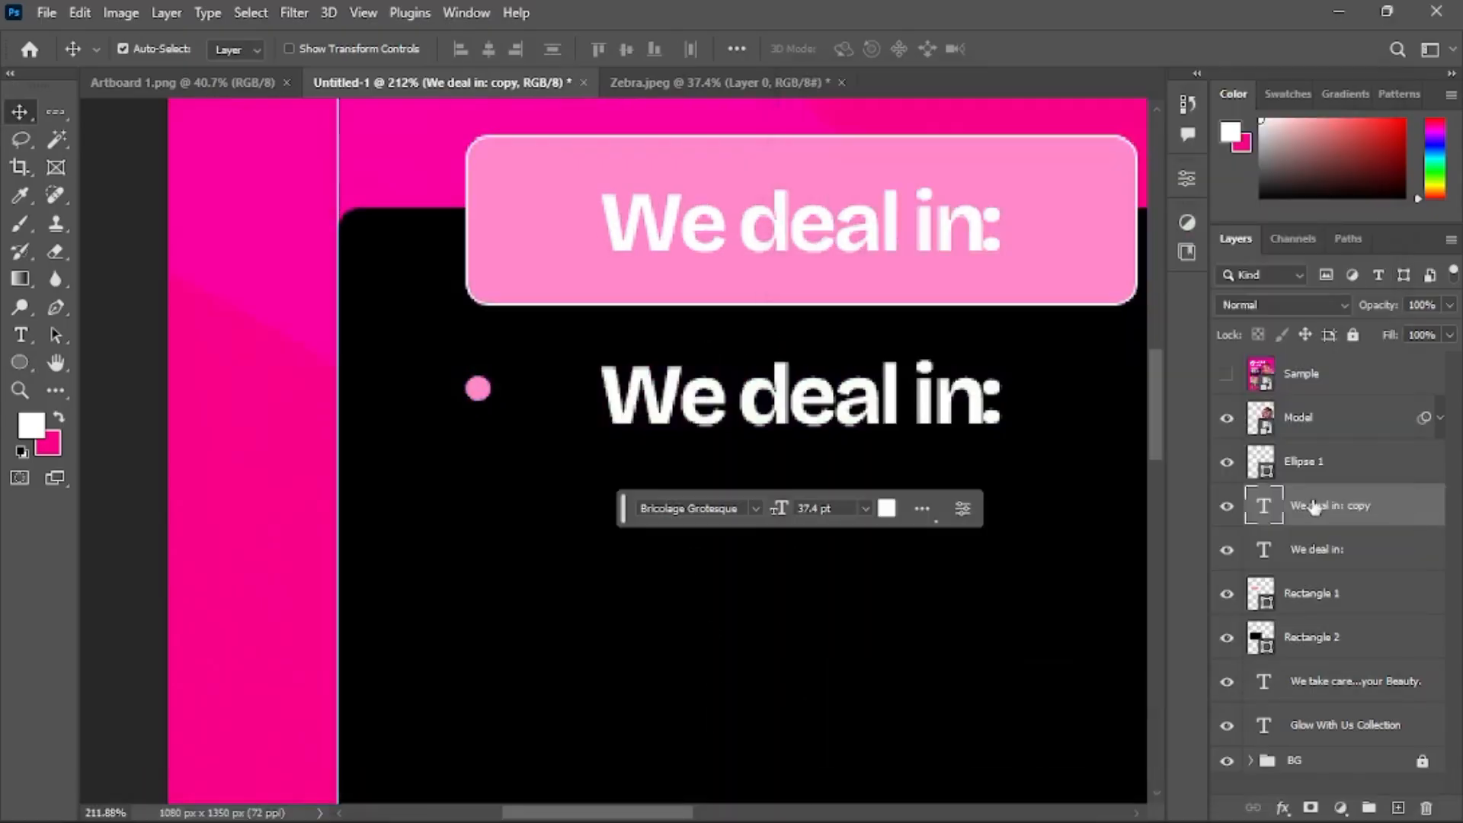
pyautogui.doubleClick(1263, 504)
pyautogui.hotkey('ctrl', 'v')
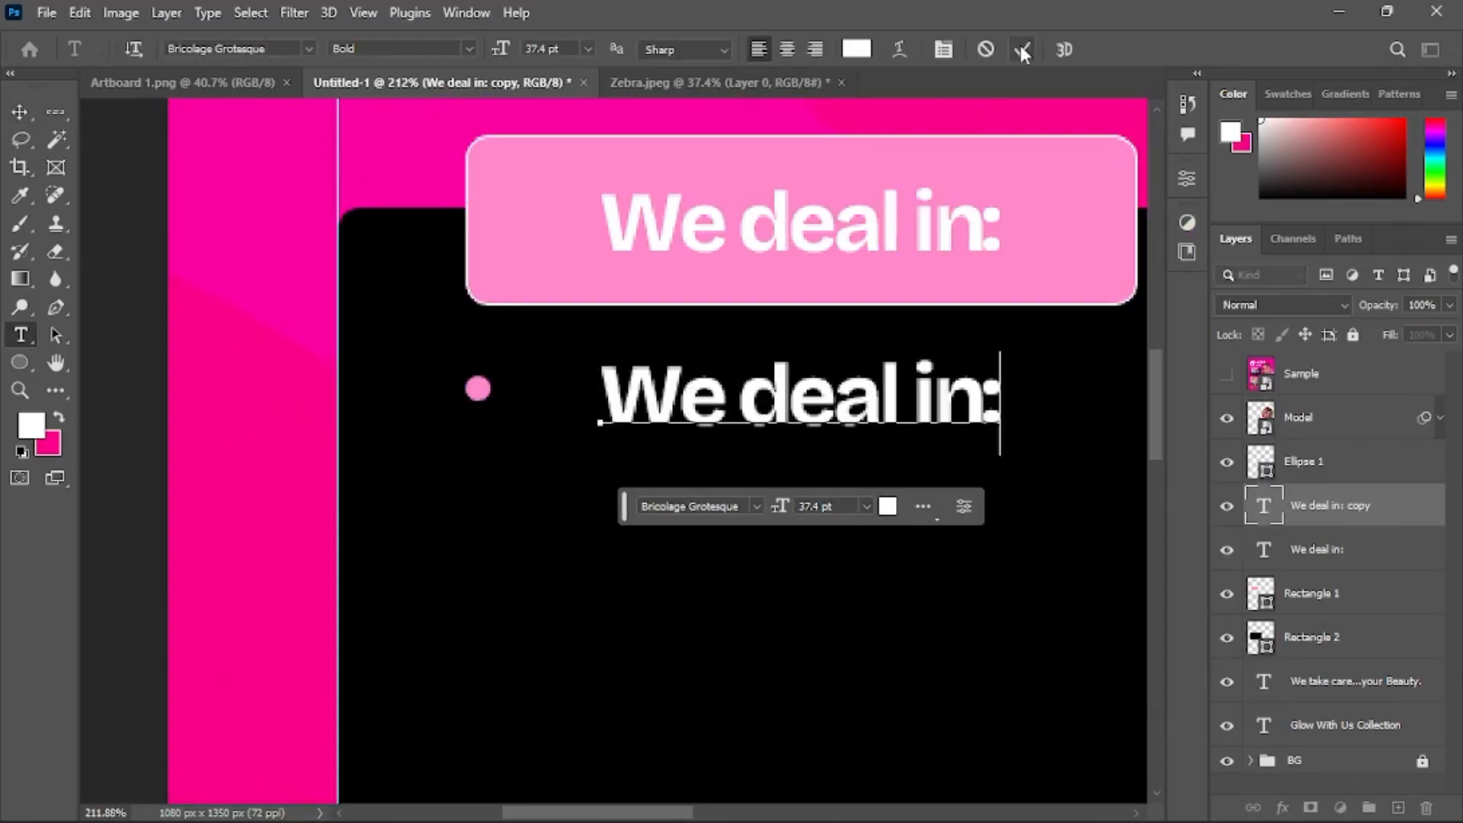
pyautogui.hotkey('ctrl', 'Return')
# Move the Cosmetics text beside the first pink bullet circle
pyautogui.moveTo(1020, 405); pyautogui.dragTo(964, 396)
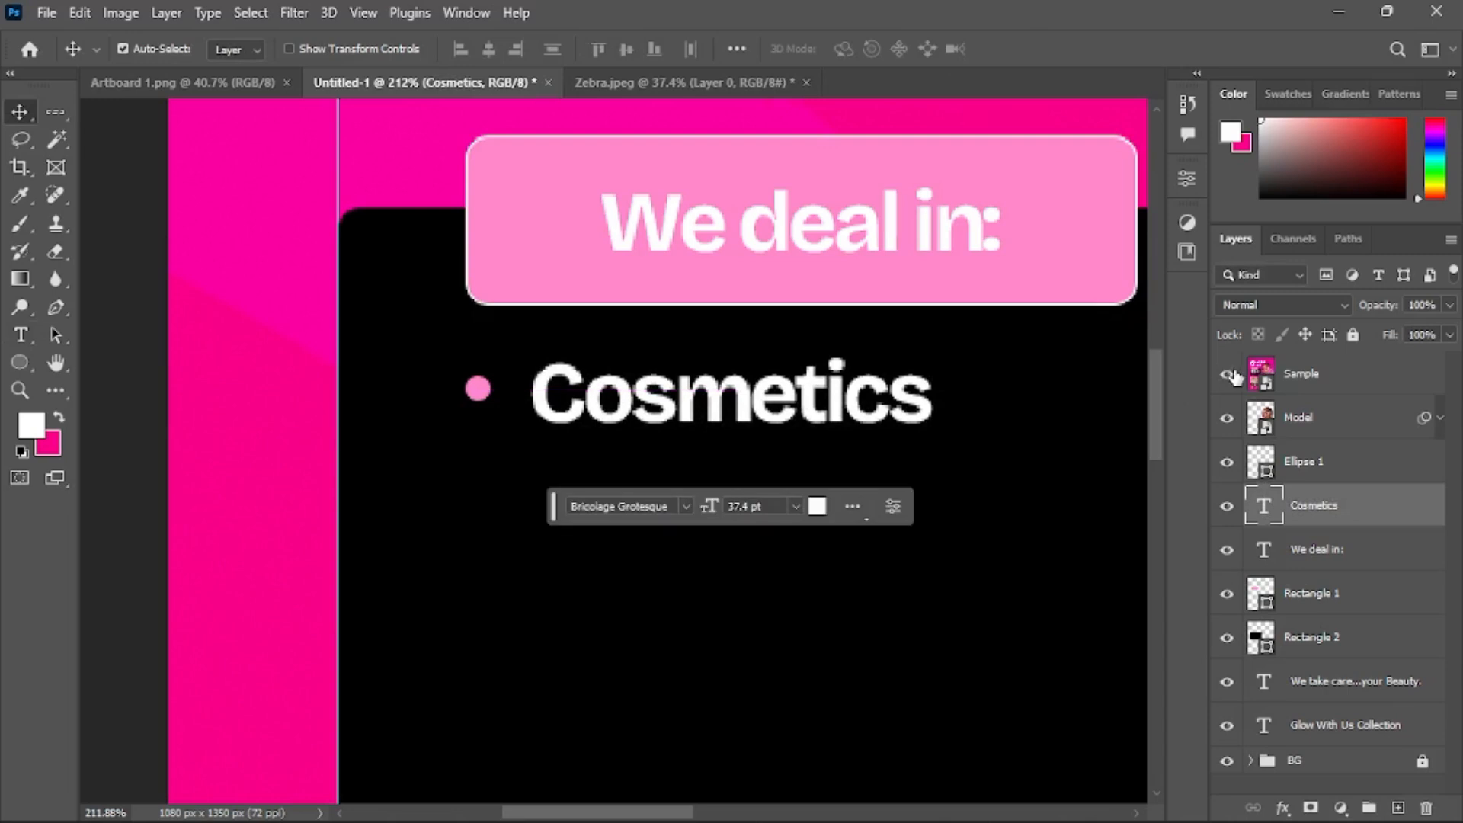
pyautogui.hotkey('ctrl', 't')
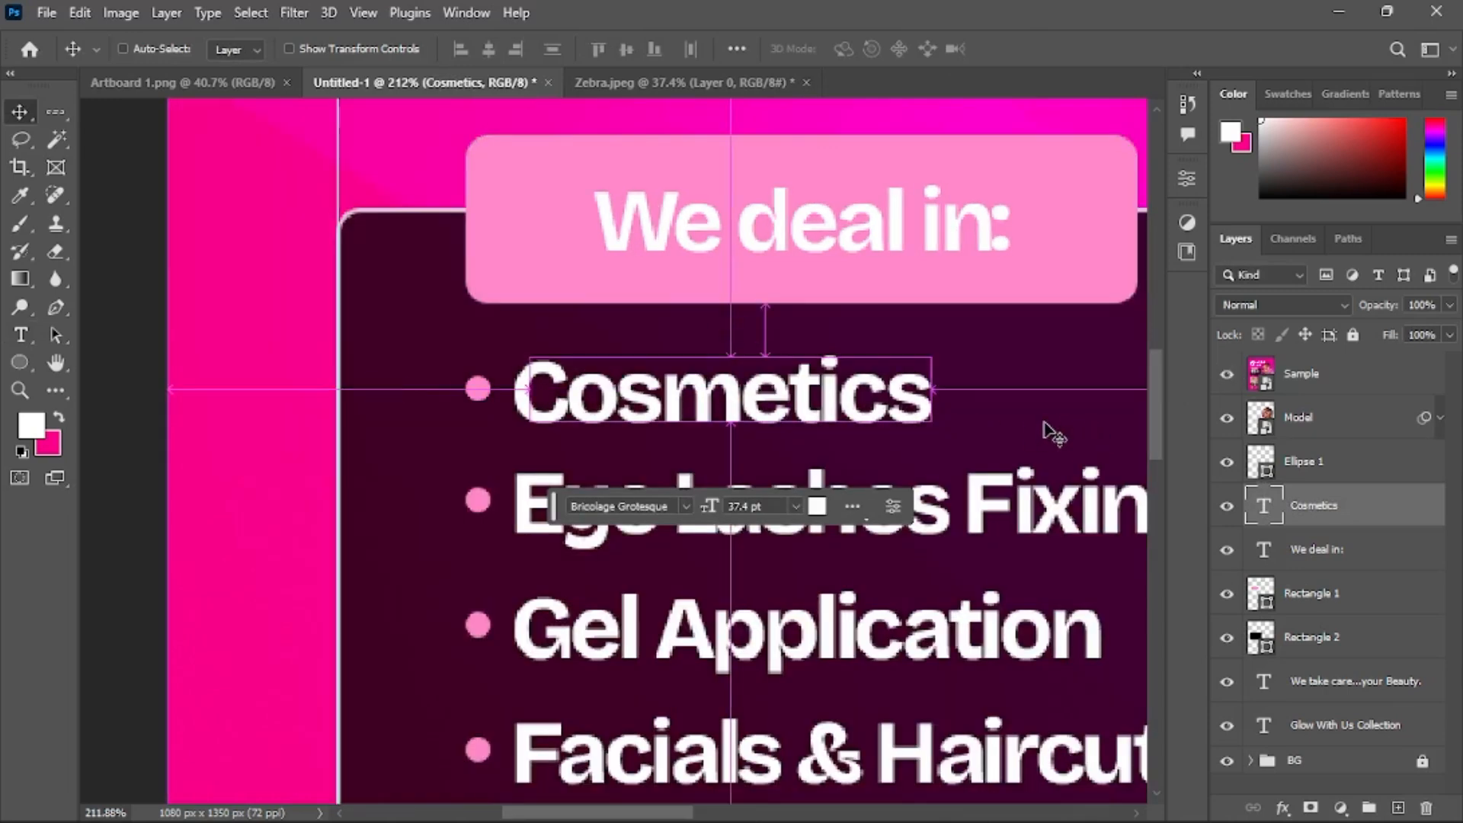
pyautogui.click(1061, 49)
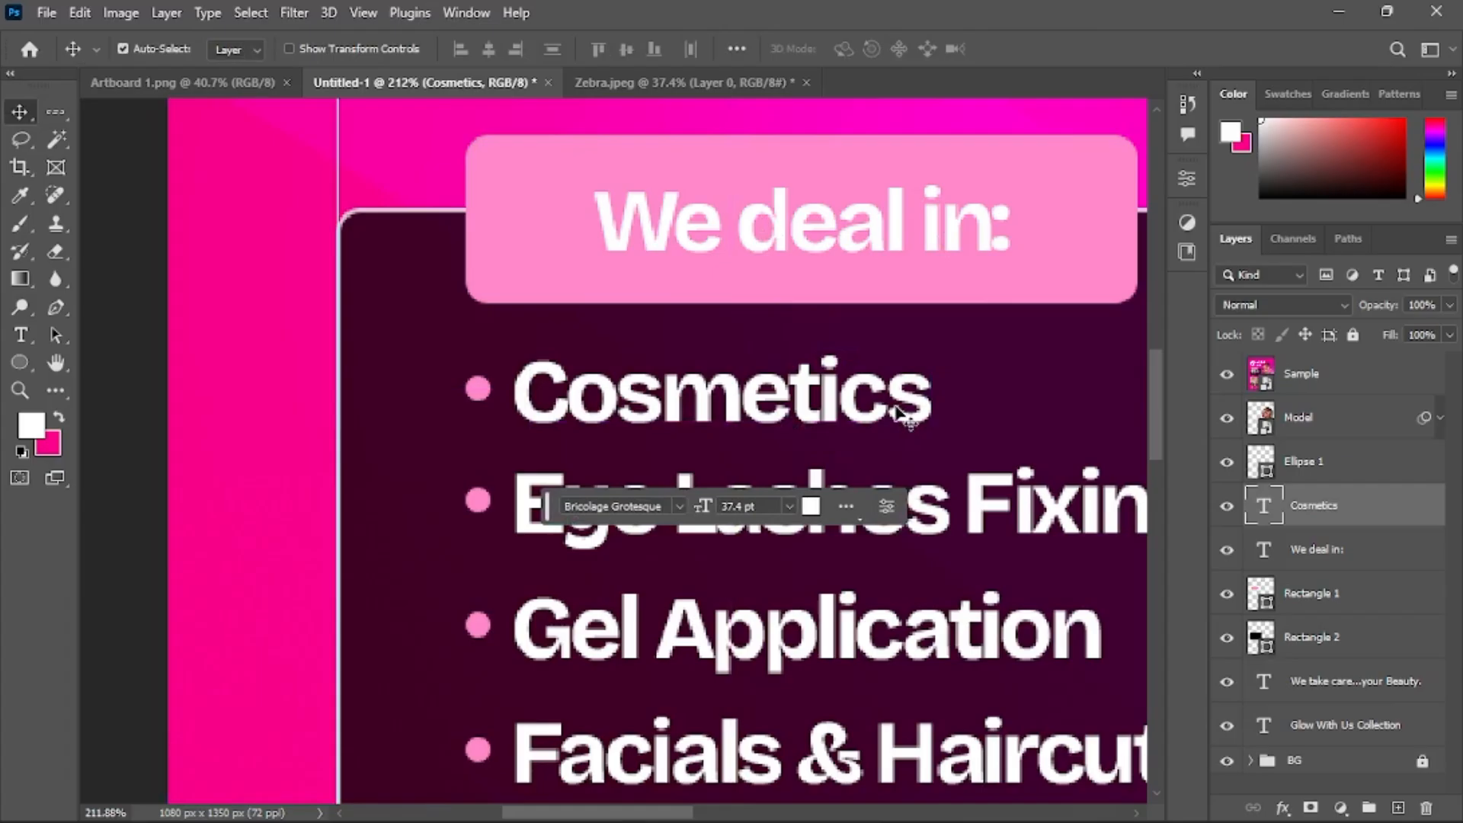
pyautogui.hotkey('ctrl', 't')
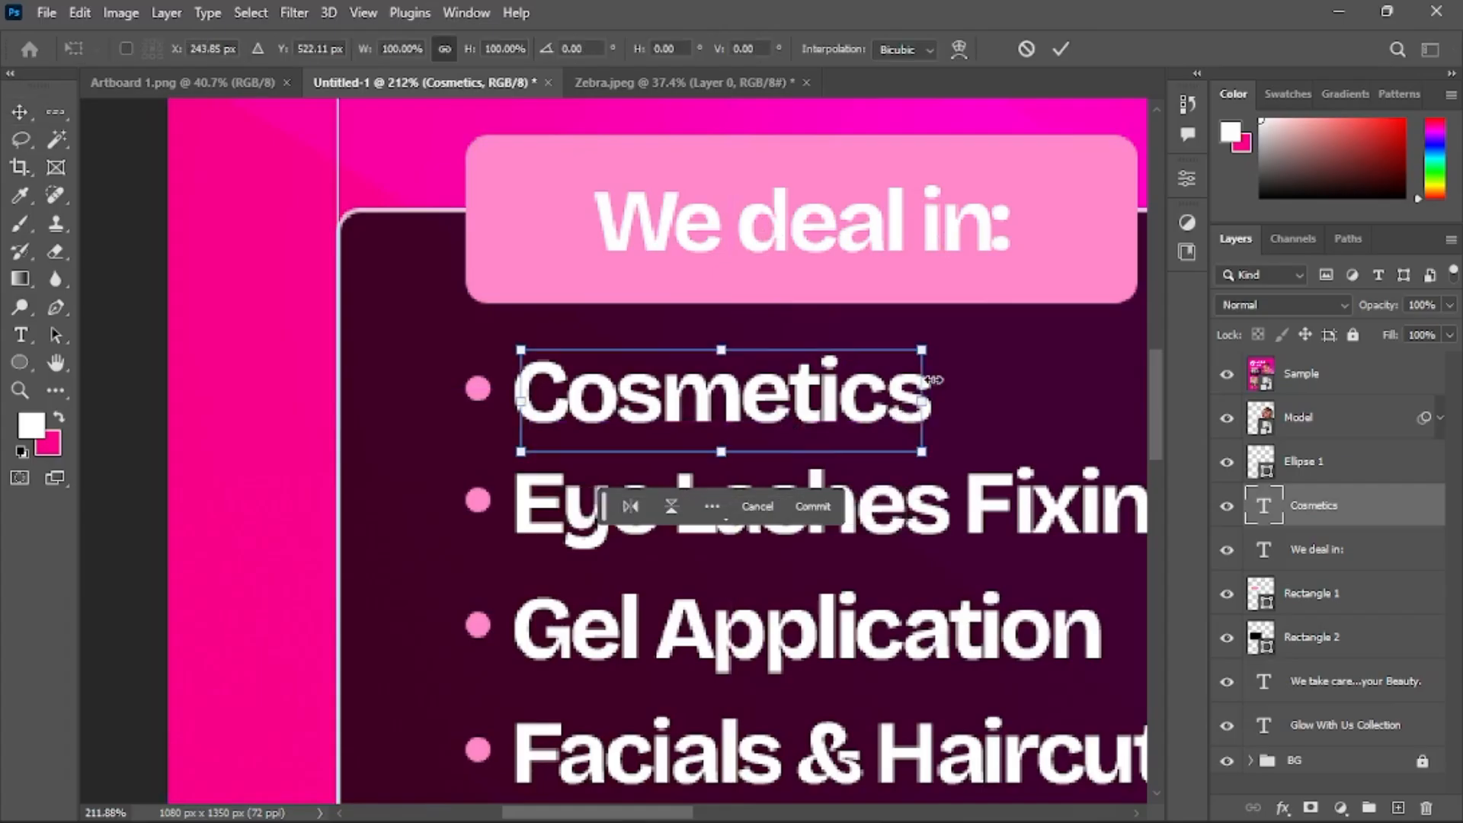
pyautogui.click(1061, 49)
# Nudge the Cosmetics text slightly left against the reference and align it vertically with the bullet circle
pyautogui.moveTo(1391, 526); pyautogui.dragTo(1357, 359)
pyautogui.press('Left')
pyautogui.press('Left')
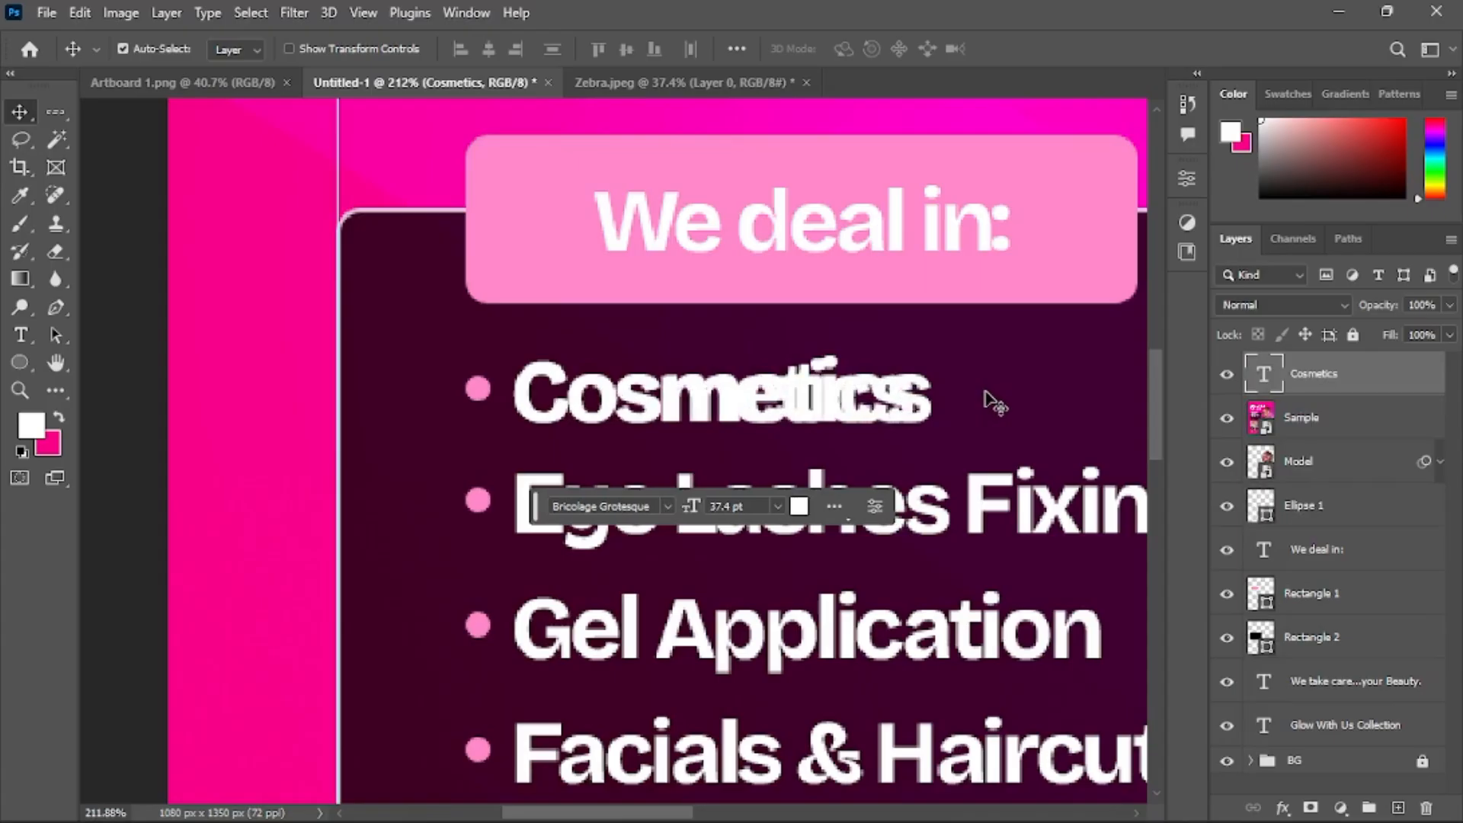
pyautogui.press('Right')
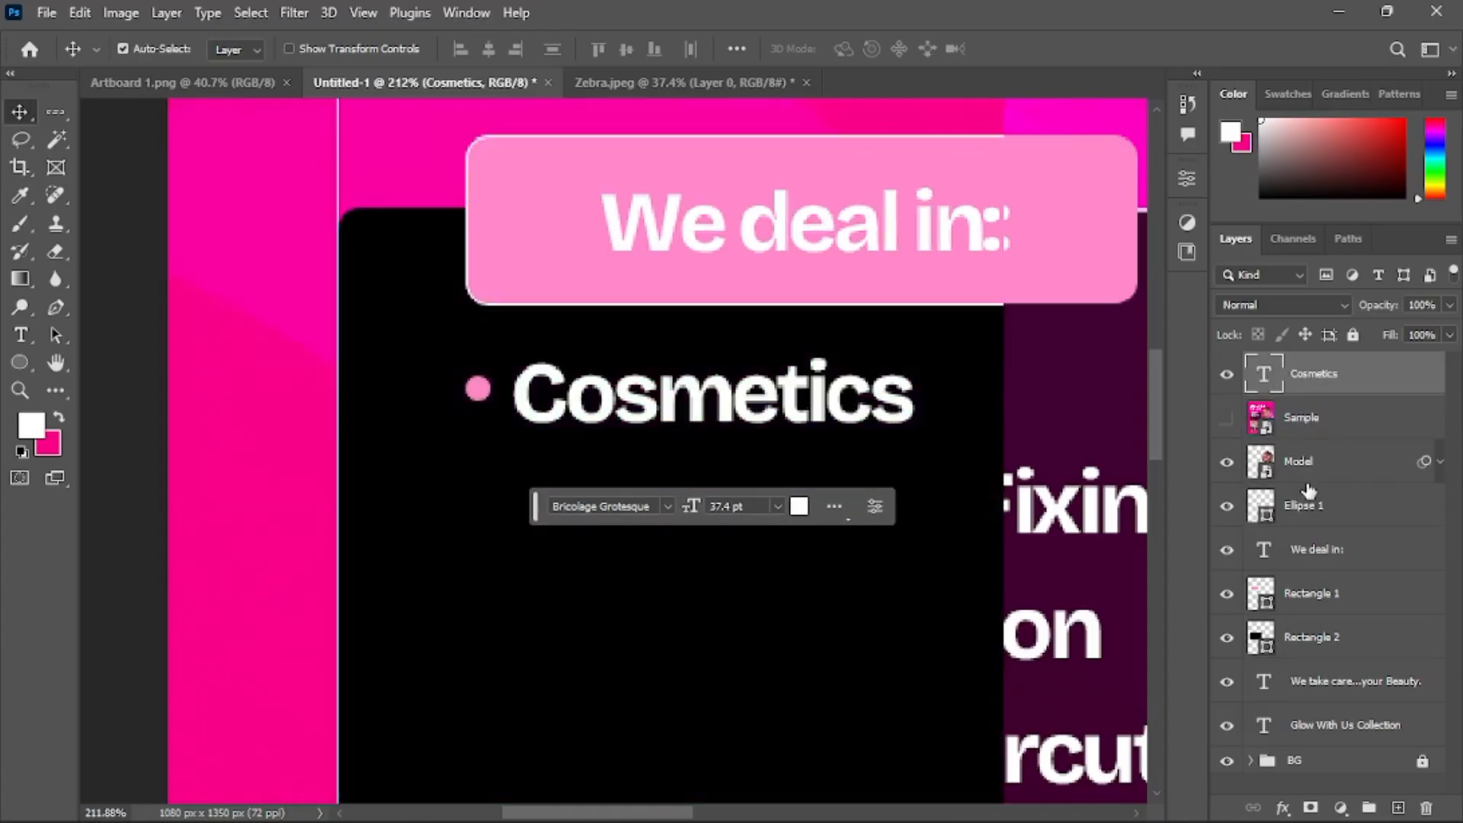
pyautogui.moveTo(1329, 494); pyautogui.dragTo(1324, 497)
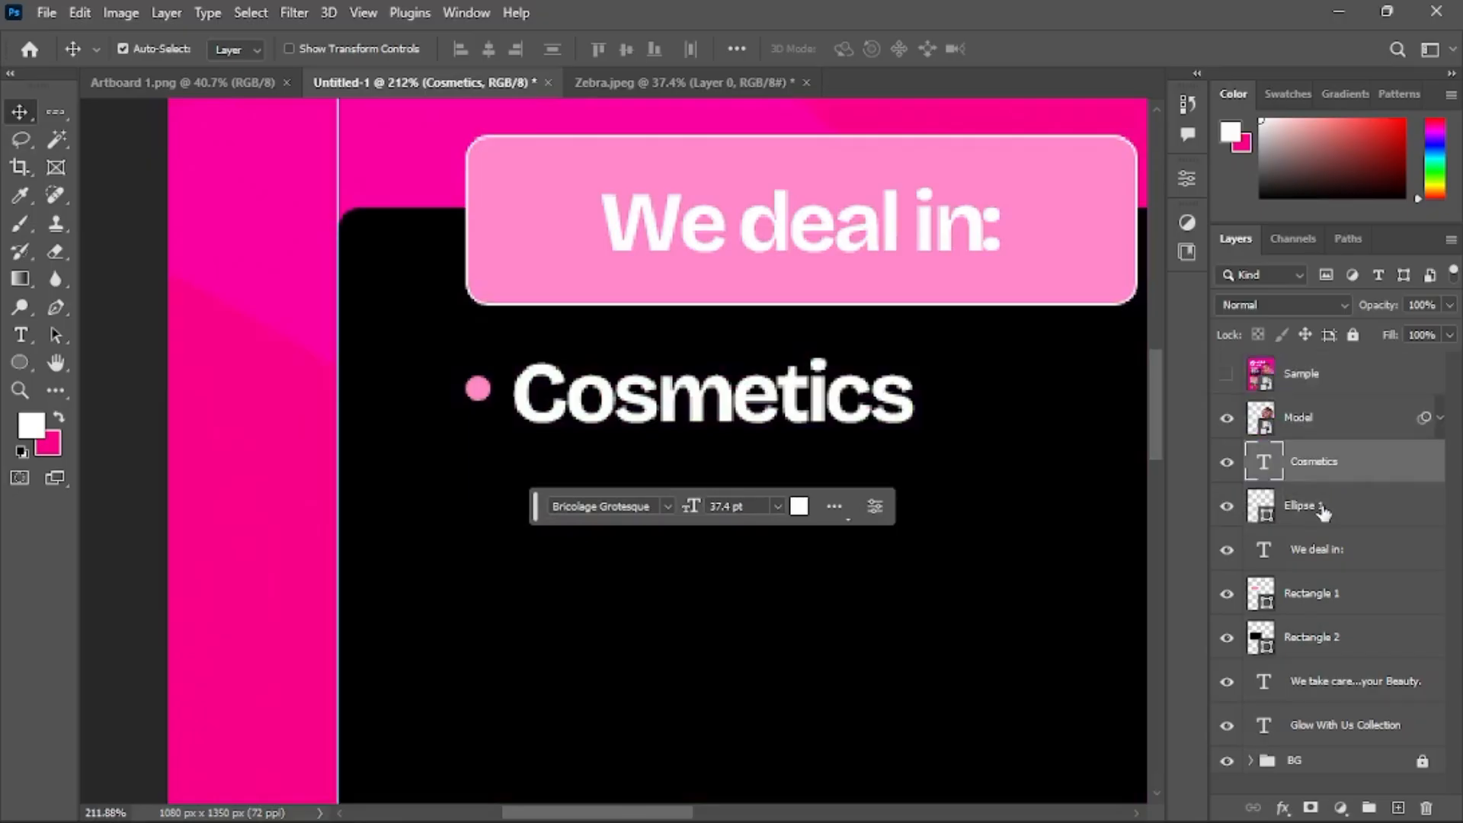
pyautogui.keyDown('shift'); pyautogui.click(1317, 507); pyautogui.keyUp('shift')
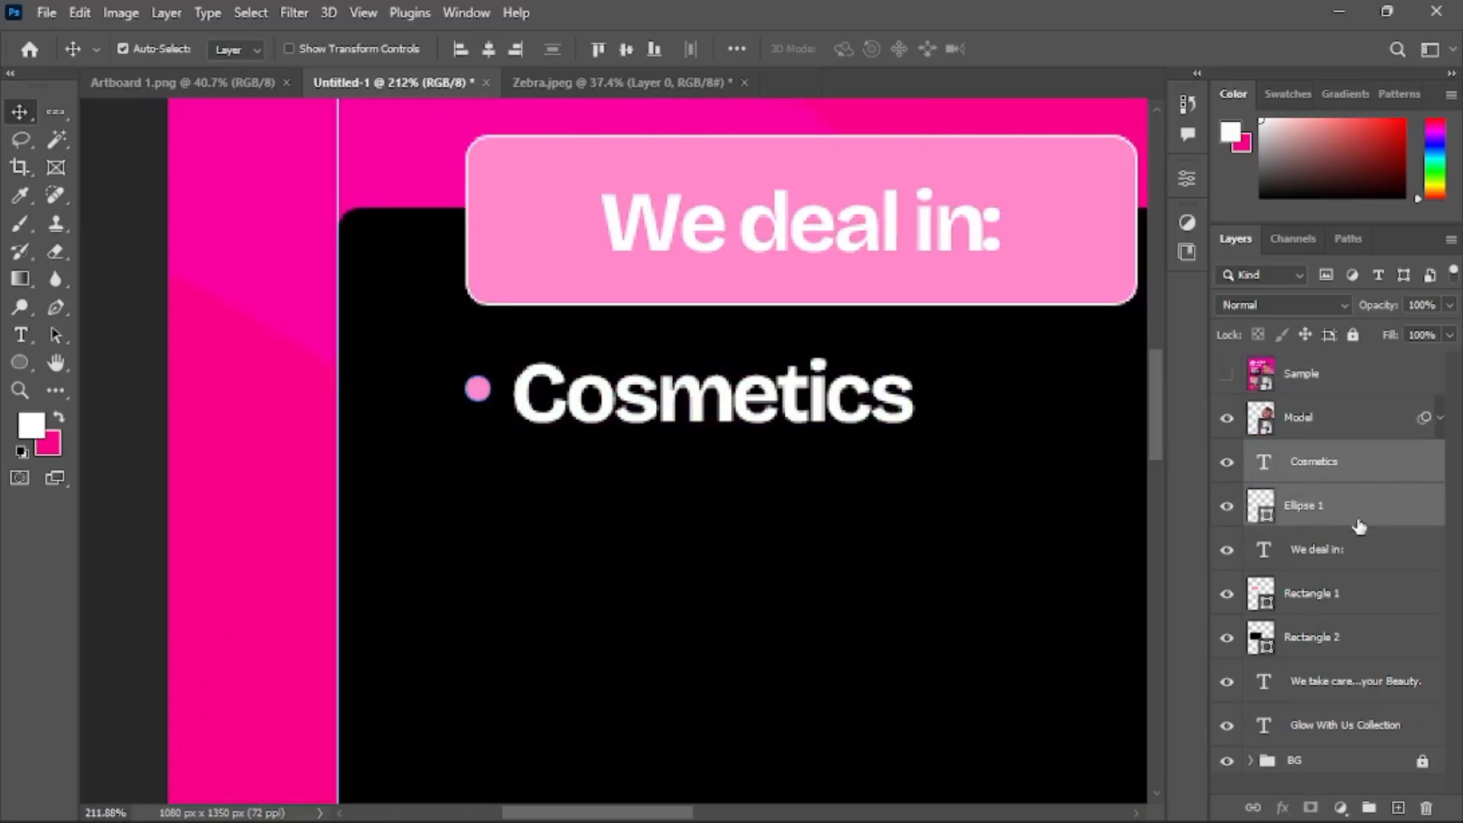
pyautogui.click(630, 49)
# Group the Cosmetics text together with its bullet circle
pyautogui.scroll(-4, 712, 358)
pyautogui.hscroll(2, 712, 358)
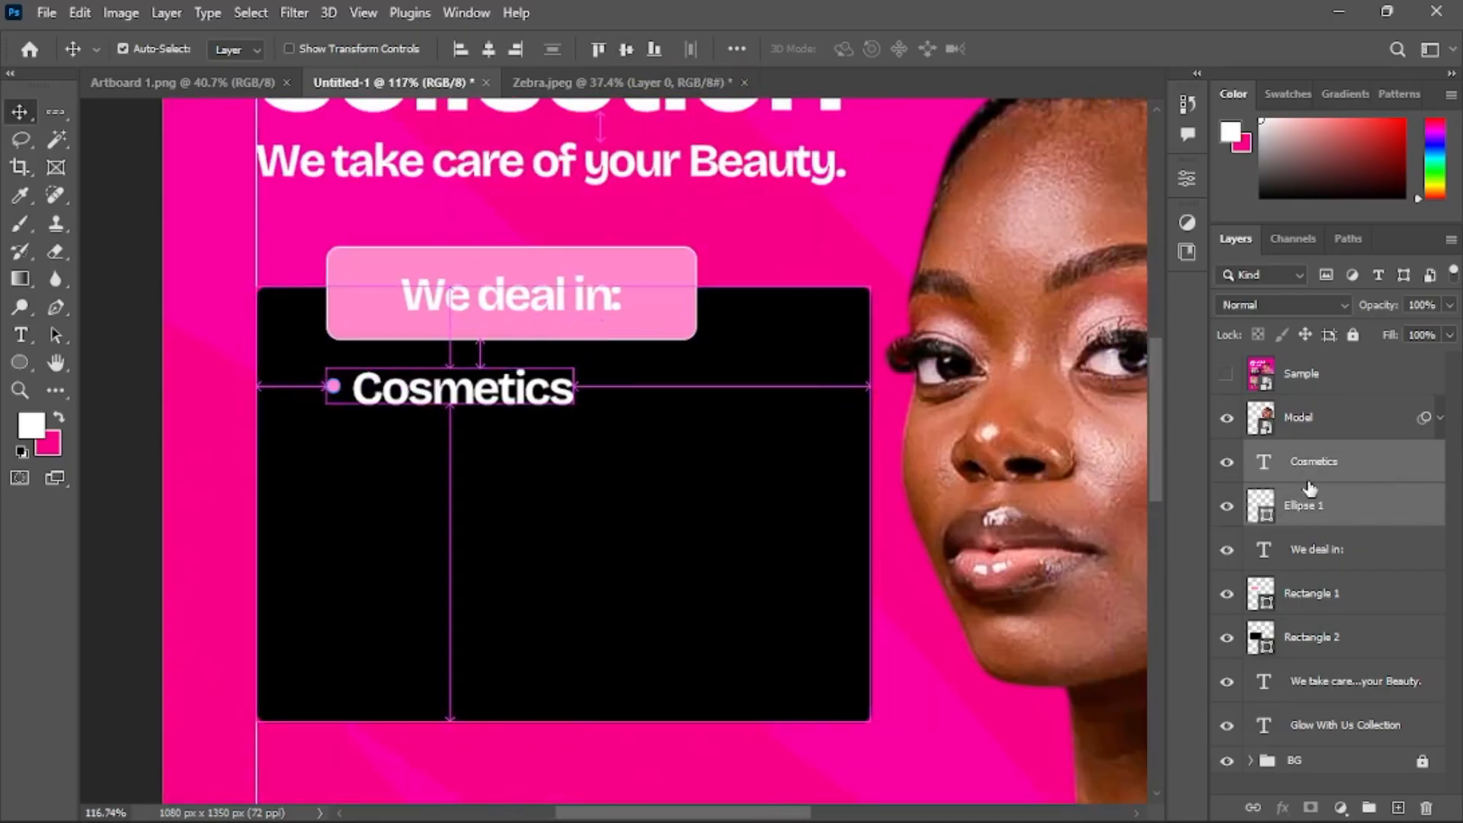
pyautogui.scroll(-1, 587, 439)
pyautogui.scroll(-2, 587, 427)
pyautogui.scroll(-1, 577, 359)
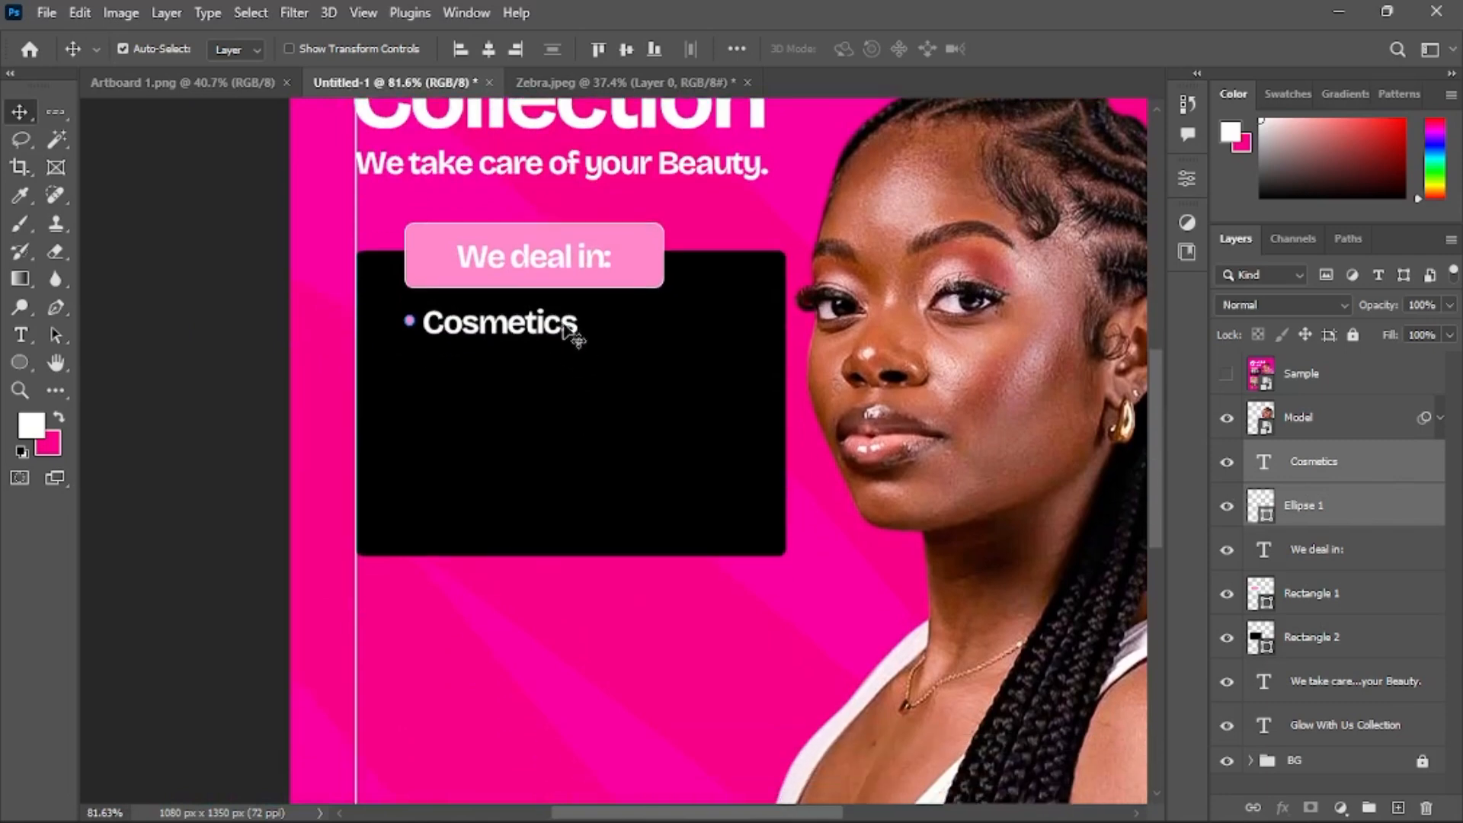
pyautogui.scroll(2, 534, 335)
pyautogui.press('ctrl')
pyautogui.hscroll(-1, 509, 326)
pyautogui.scroll(3, 488, 328)
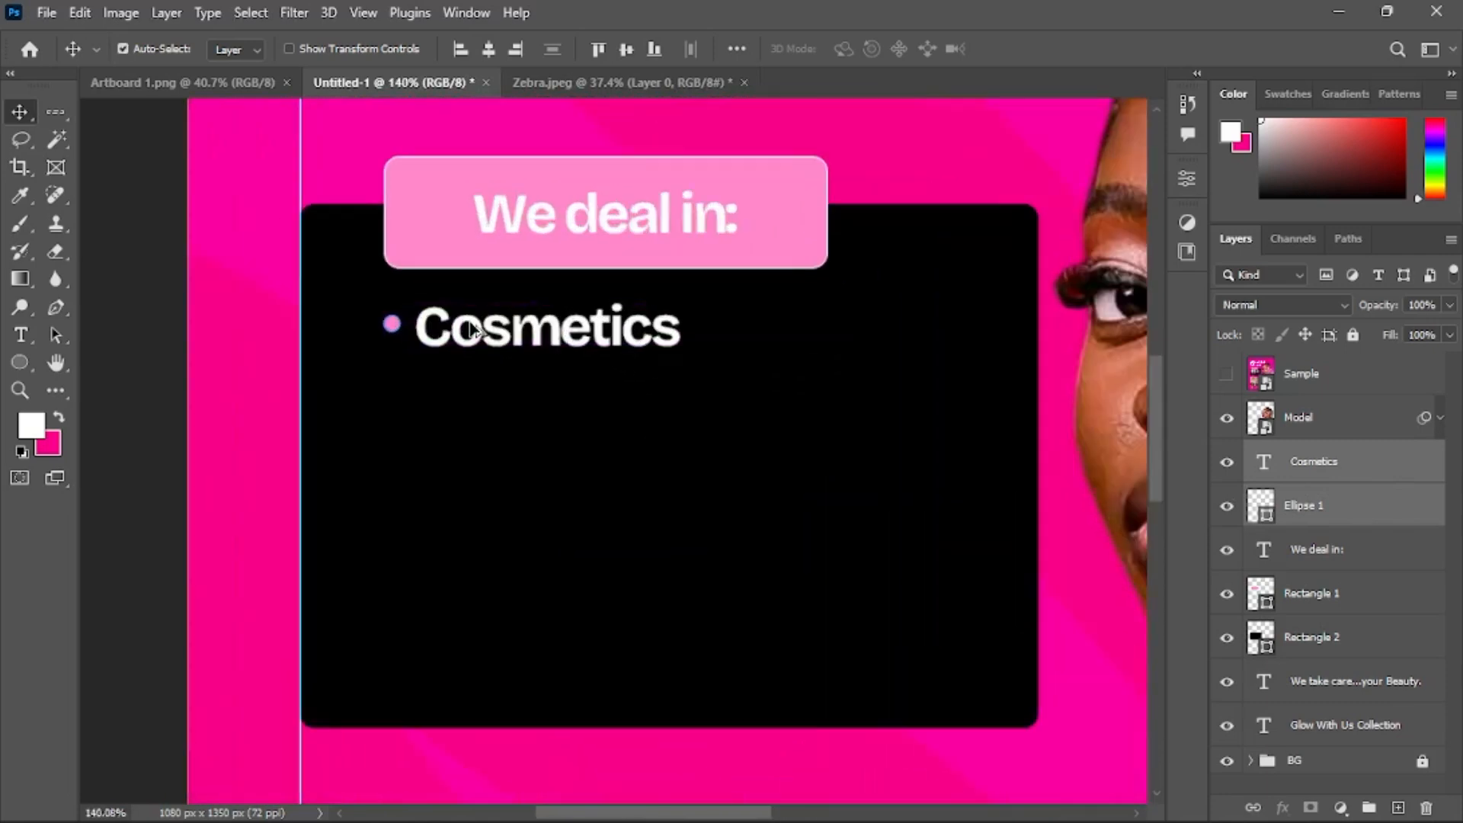
pyautogui.scroll(-1, 473, 320)
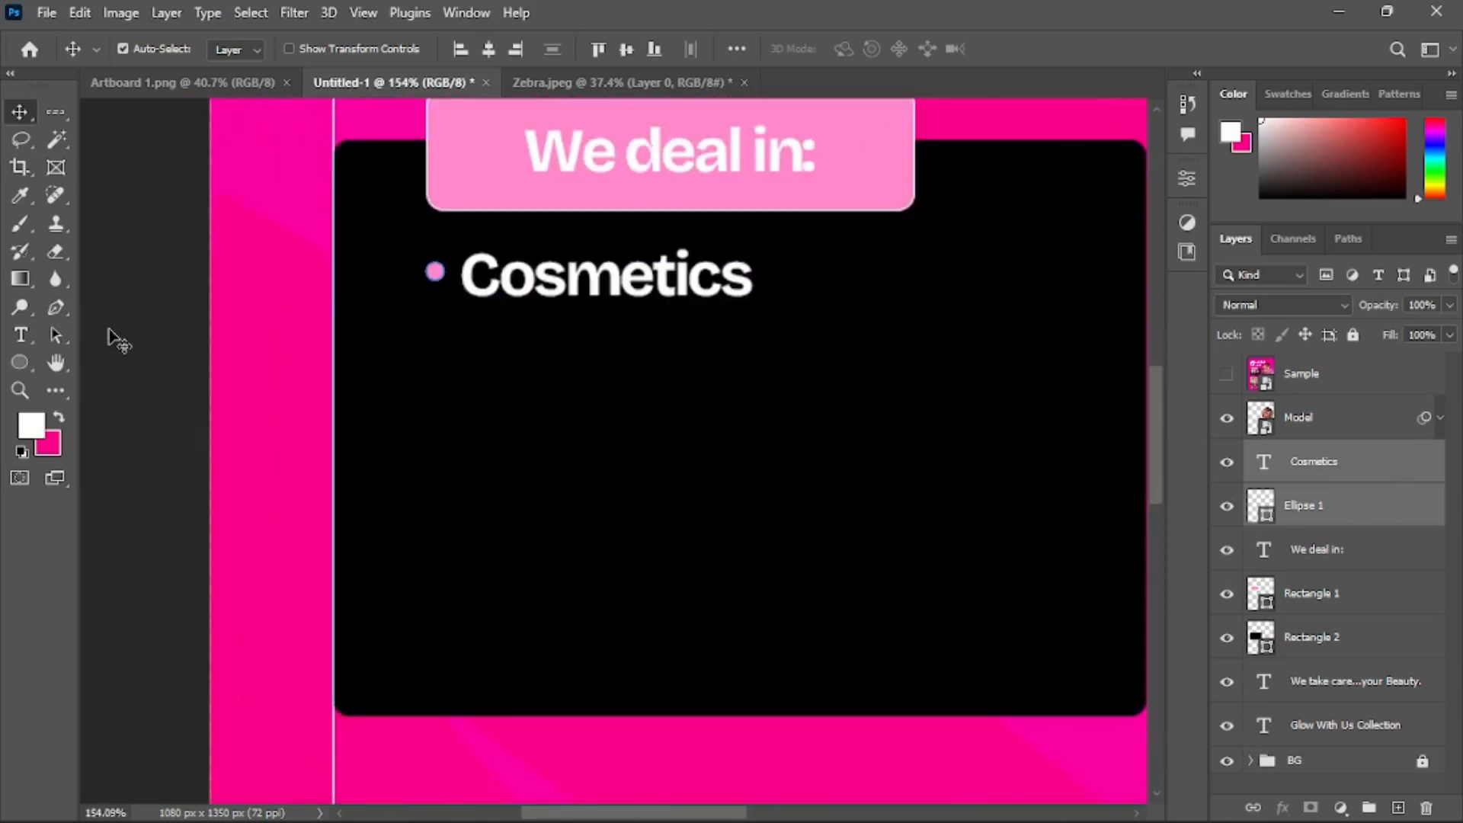
pyautogui.click(556, 291)
pyautogui.click(1313, 459)
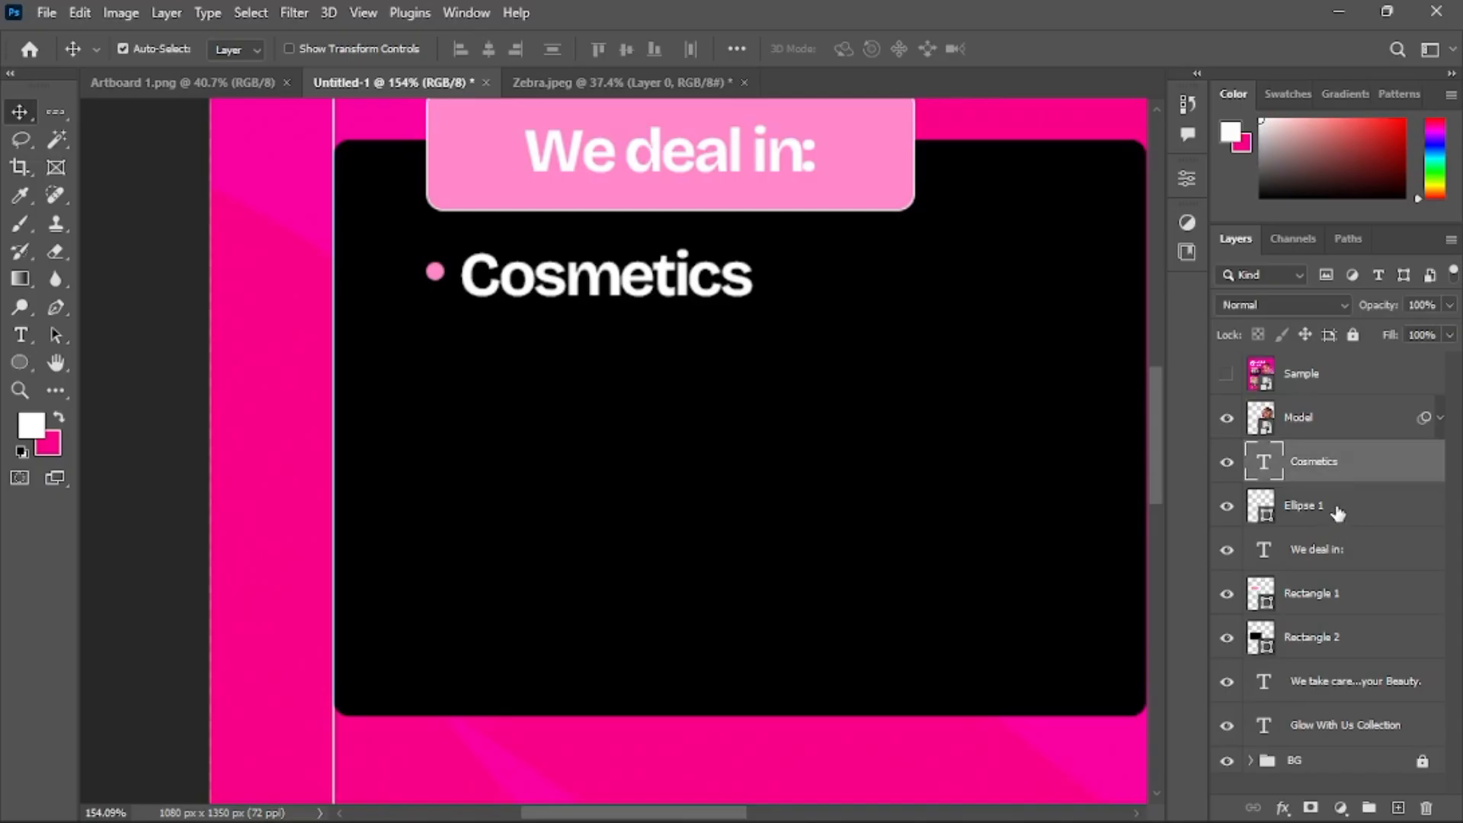
pyautogui.keyDown('ctrl'); pyautogui.click(1340, 514); pyautogui.keyUp('ctrl')
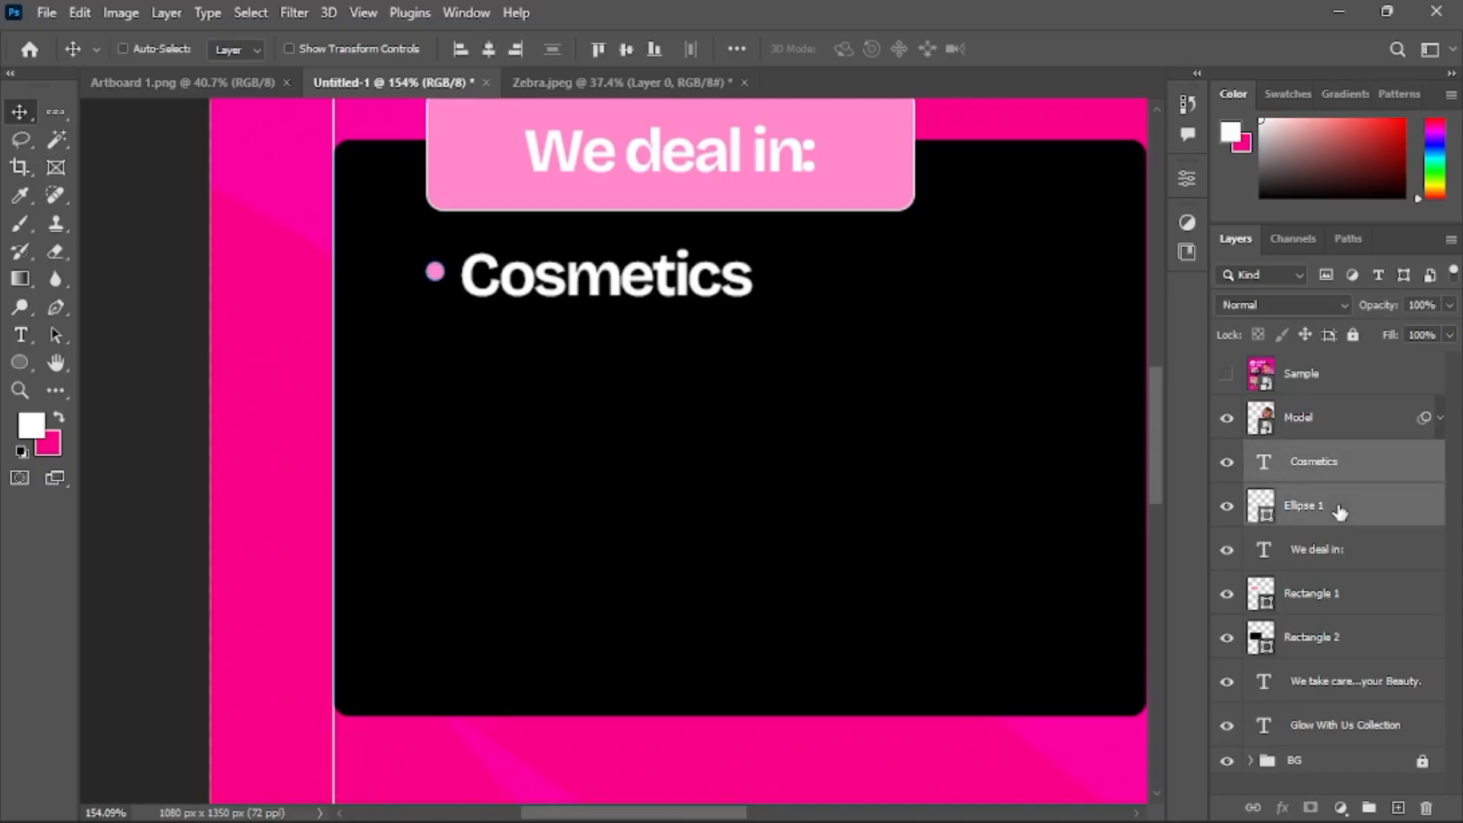
pyautogui.hotkey('ctrl', 'g')
pyautogui.doubleClick(1320, 455)
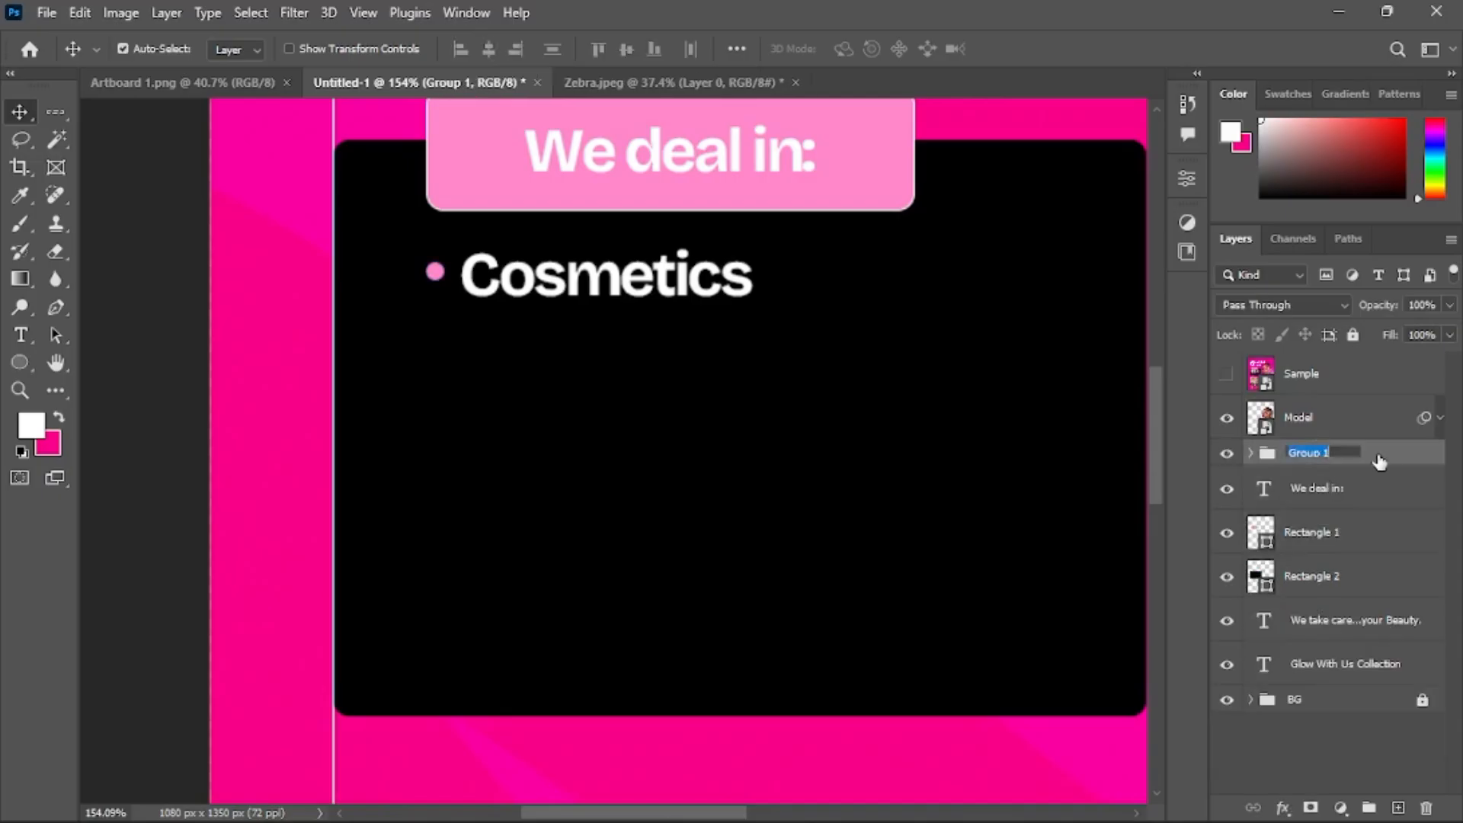
pyautogui.click(1383, 461)
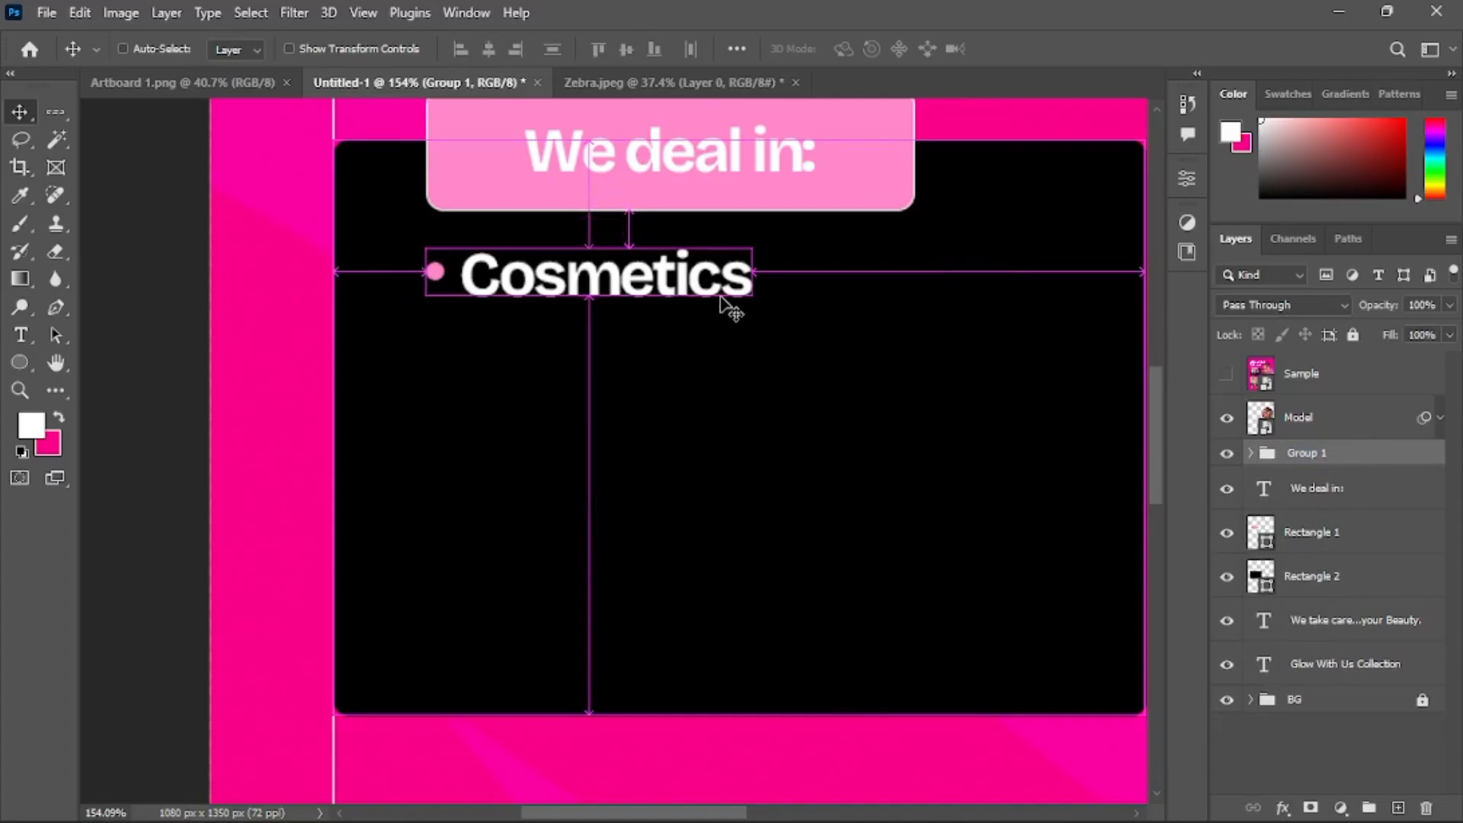
# Duplicate the bullet-and-text group into four copies stacked down the black panel
pyautogui.hotkey('ctrl', 'j')
pyautogui.moveTo(746, 263); pyautogui.dragTo(753, 312)
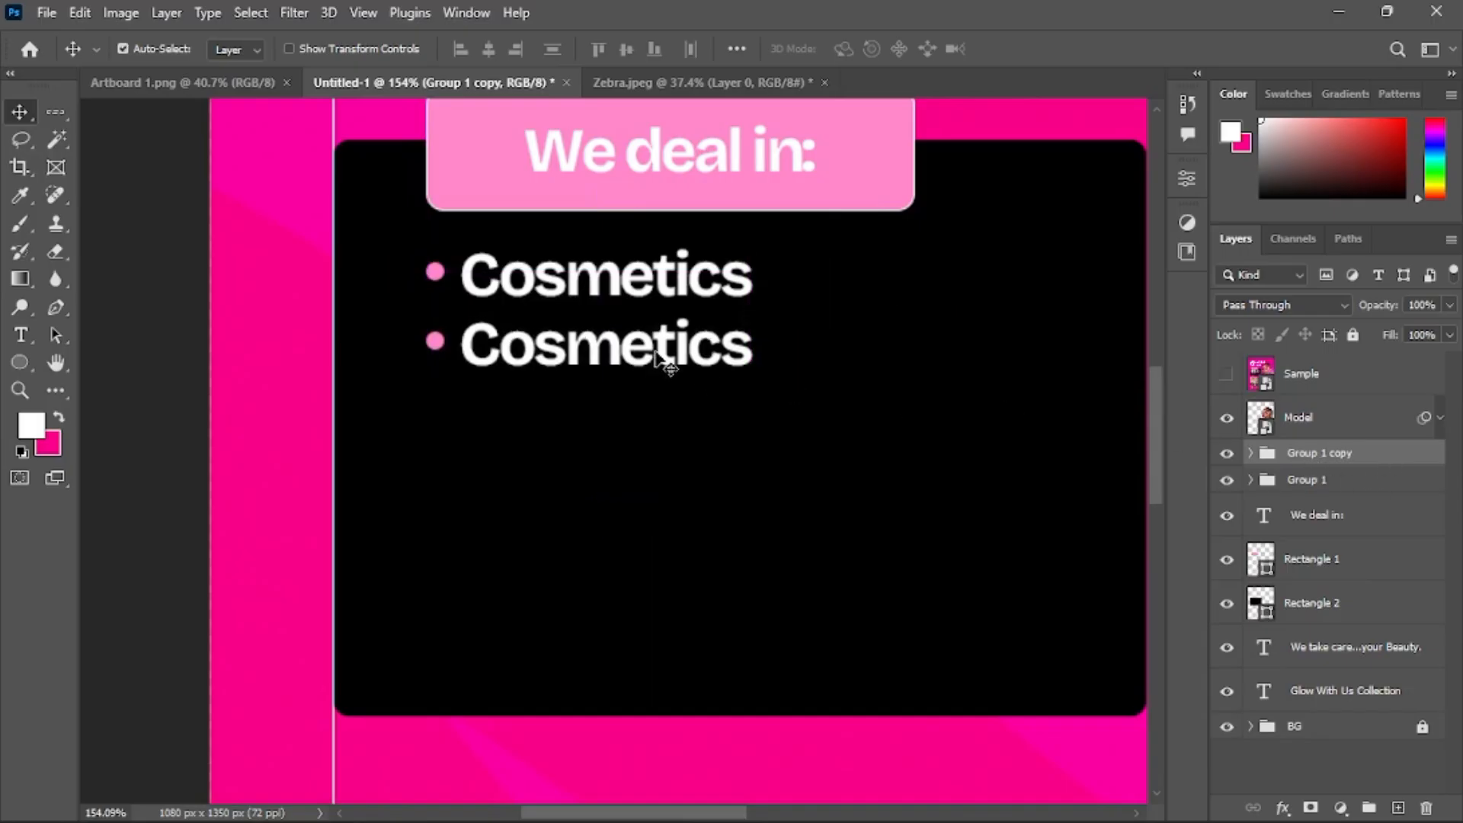
pyautogui.moveTo(666, 364); pyautogui.dragTo(684, 526)
# Copy 'Eye Lashes Fixing' from Notepad and replace the second item's text with it
pyautogui.click(732, 804)
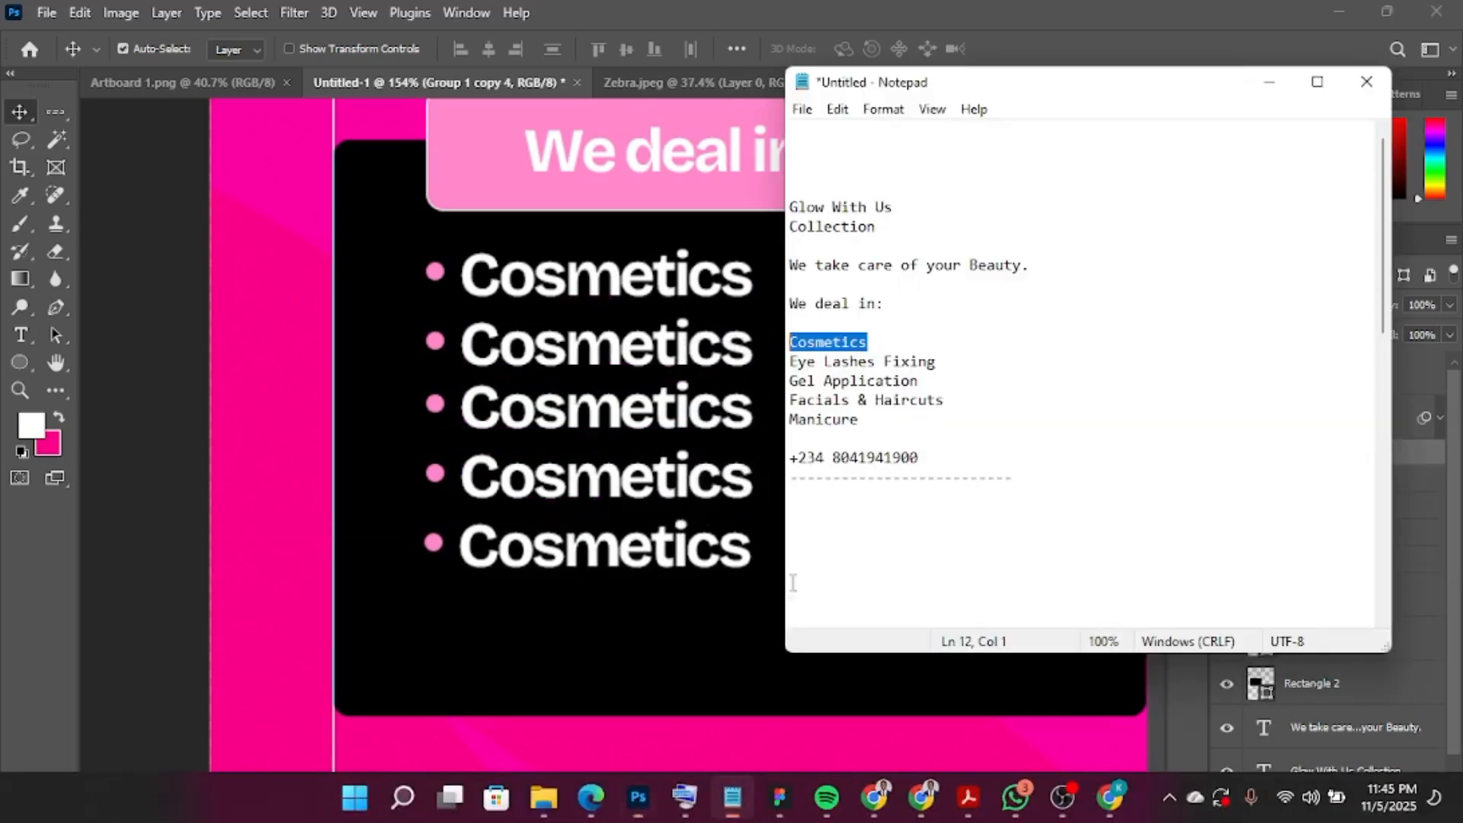
pyautogui.tripleClick(935, 361)
pyautogui.hotkey('ctrl', 'c')
pyautogui.click(639, 347)
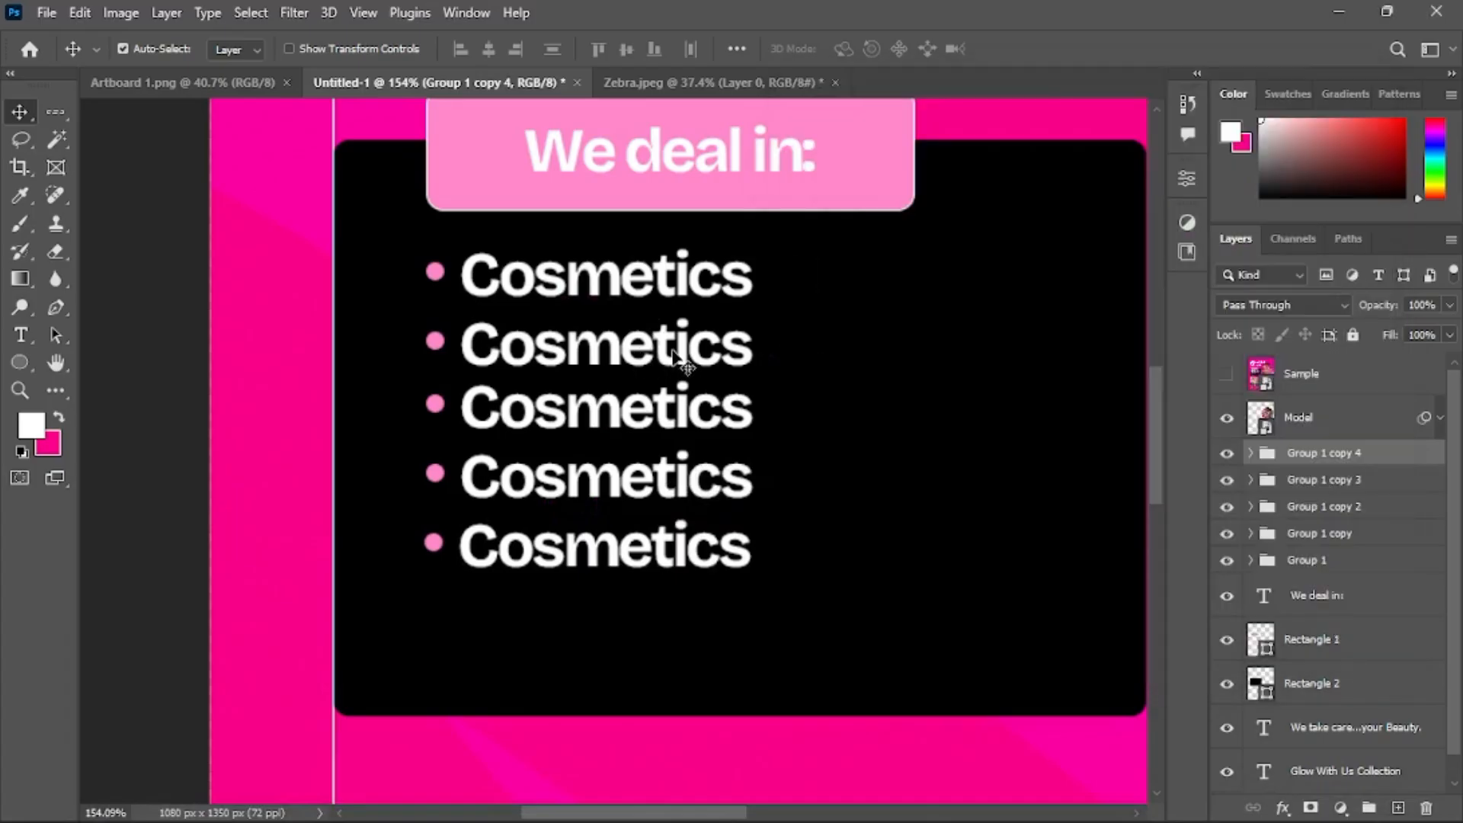
pyautogui.doubleClick(664, 347)
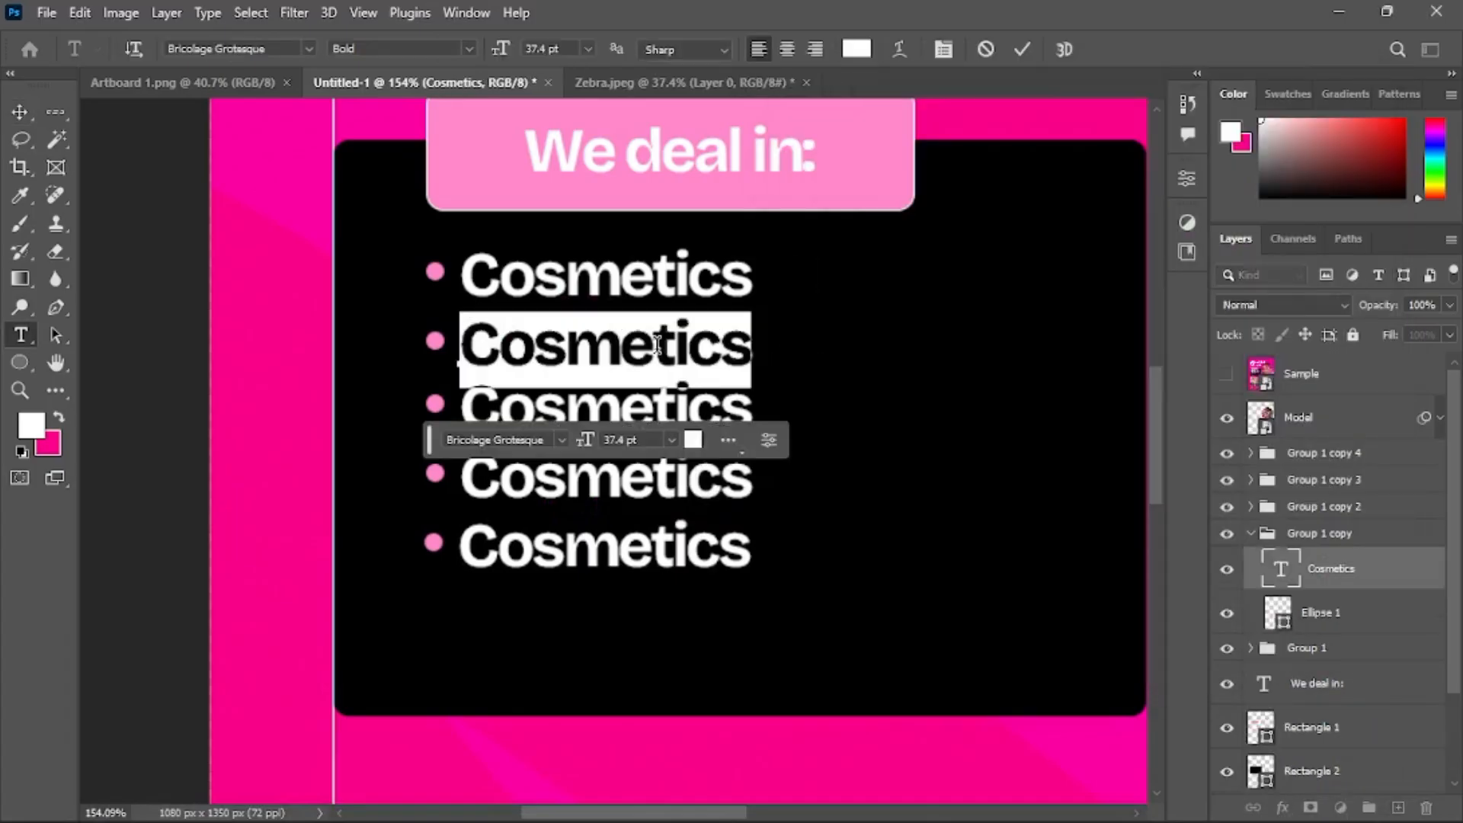
pyautogui.hotkey('ctrl', 'v')
pyautogui.hotkey('ctrl', 'Return')
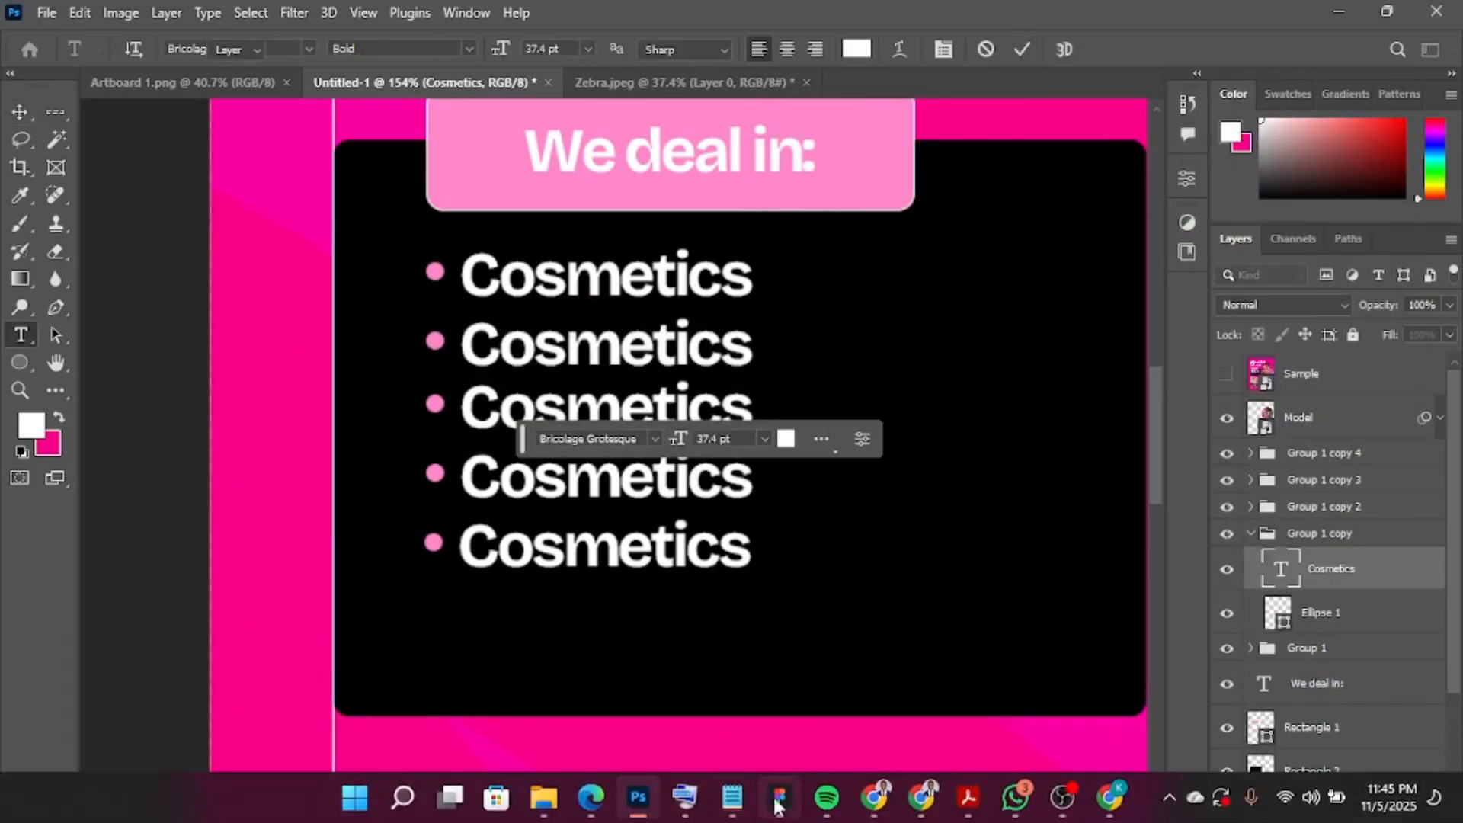
# Copy 'Gel Application' from Notepad and replace the third item's text with it
pyautogui.click(730, 799)
pyautogui.moveTo(953, 376); pyautogui.dragTo(724, 379)
pyautogui.hotkey('ctrl', 'c')
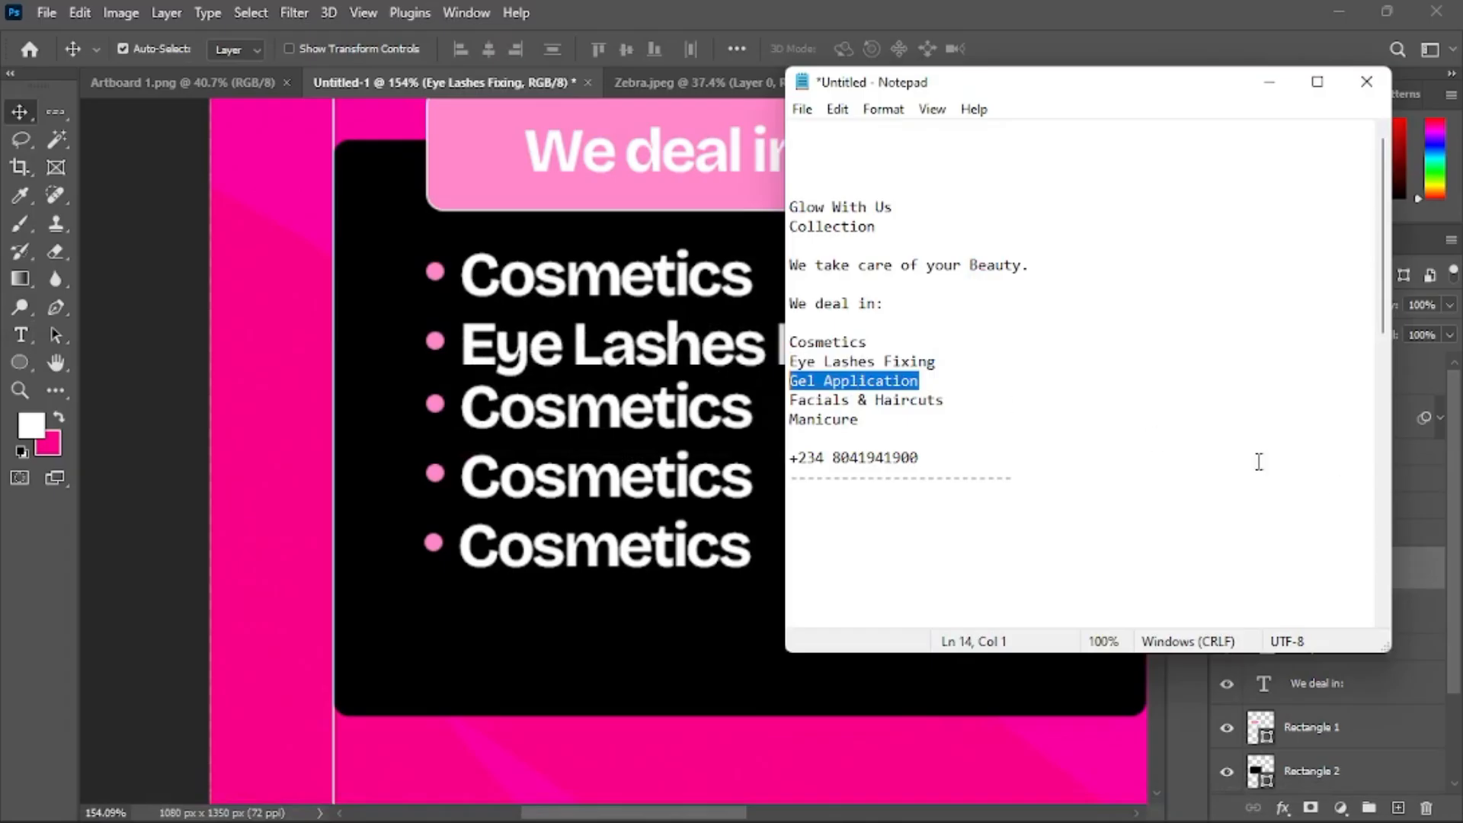
pyautogui.click(1421, 565)
pyautogui.click(681, 412)
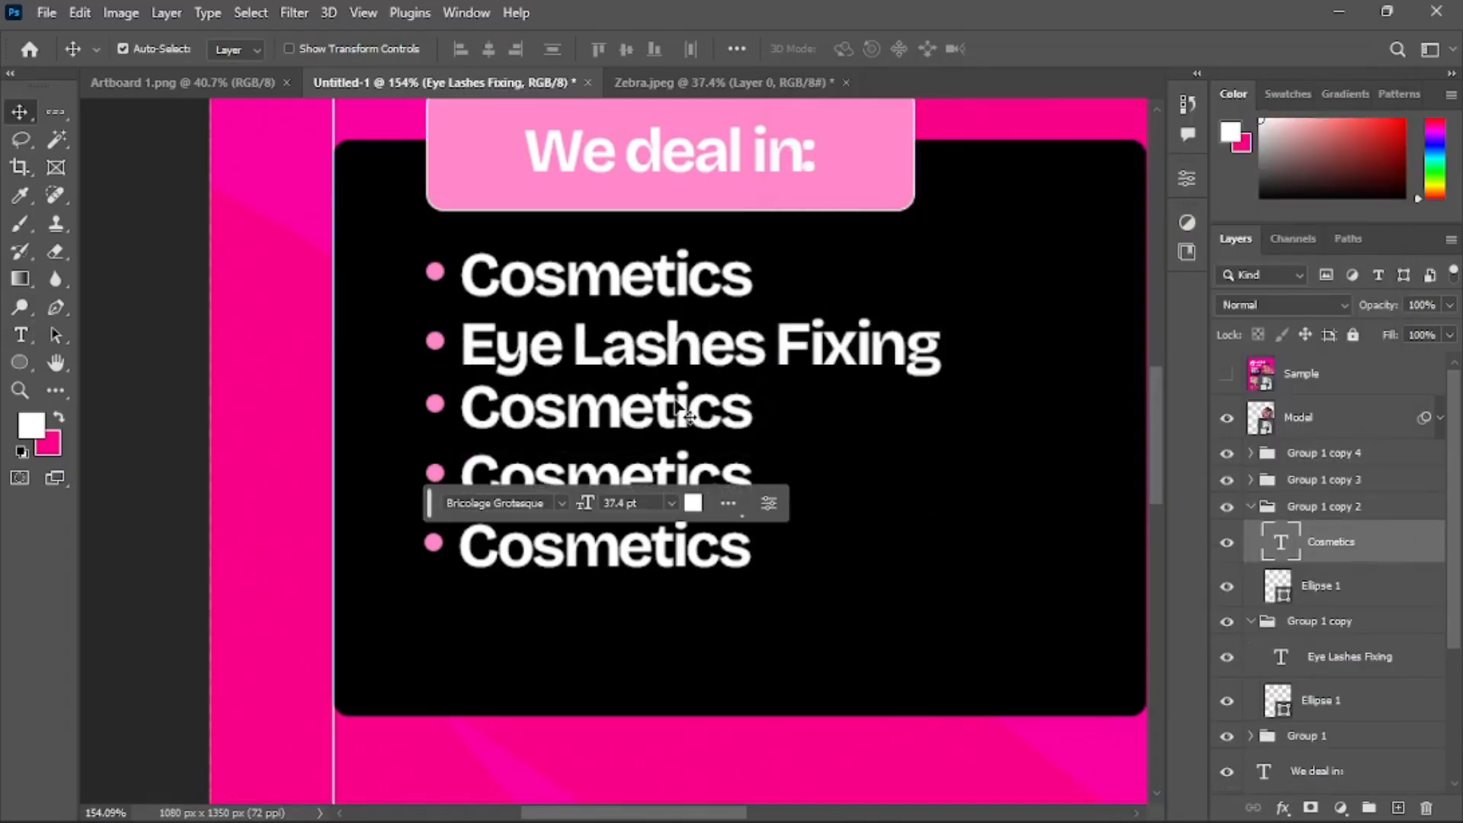
pyautogui.doubleClick(686, 414)
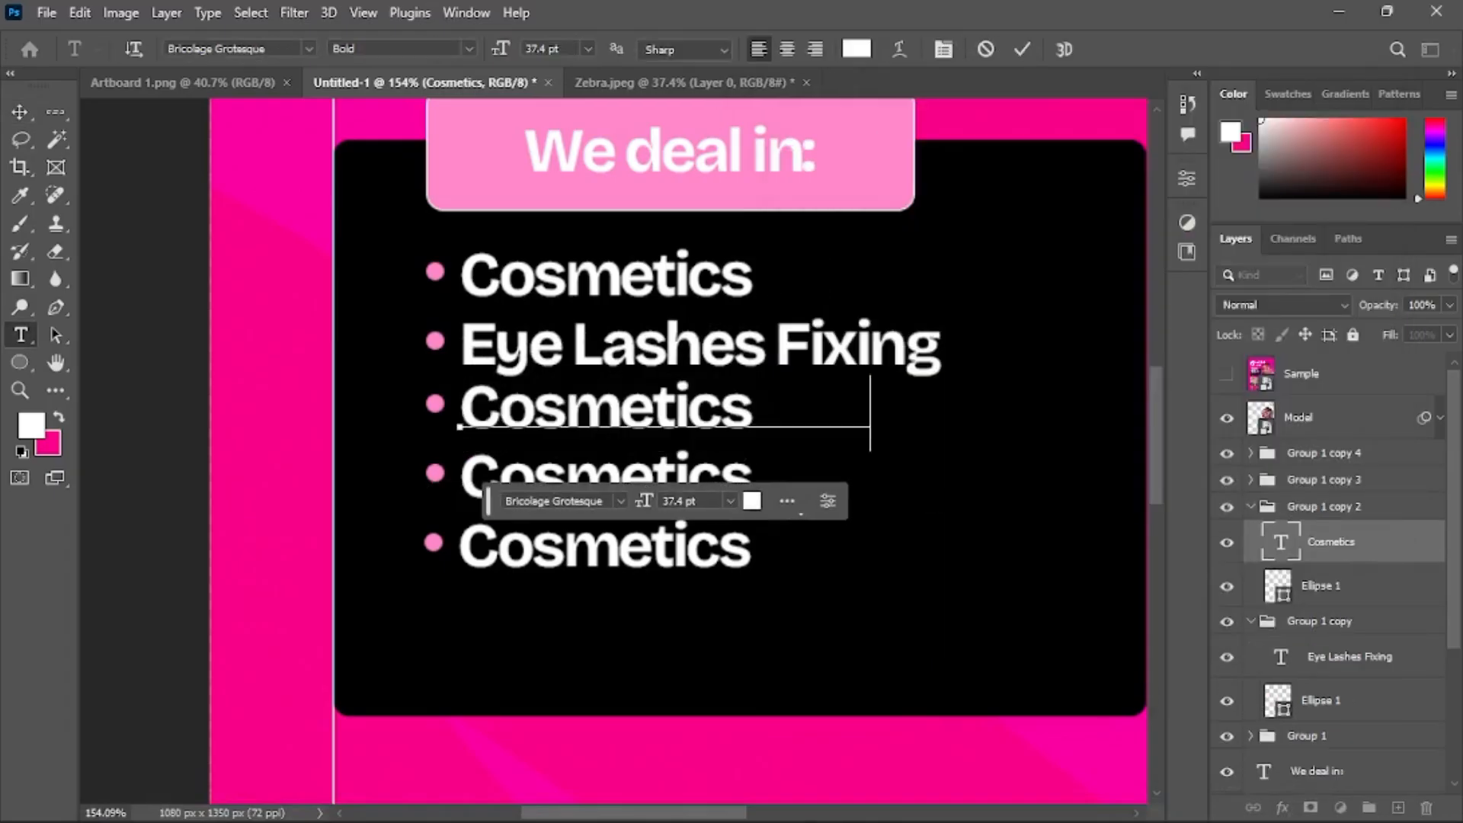
pyautogui.hotkey('ctrl', 'v')
pyautogui.hotkey('ctrl', 'Return')
# Copy 'Facials & Haircuts' from Notepad and replace the fourth item's text with it
pyautogui.click(732, 797)
pyautogui.moveTo(957, 400); pyautogui.dragTo(732, 408)
pyautogui.hotkey('ctrl', 'c')
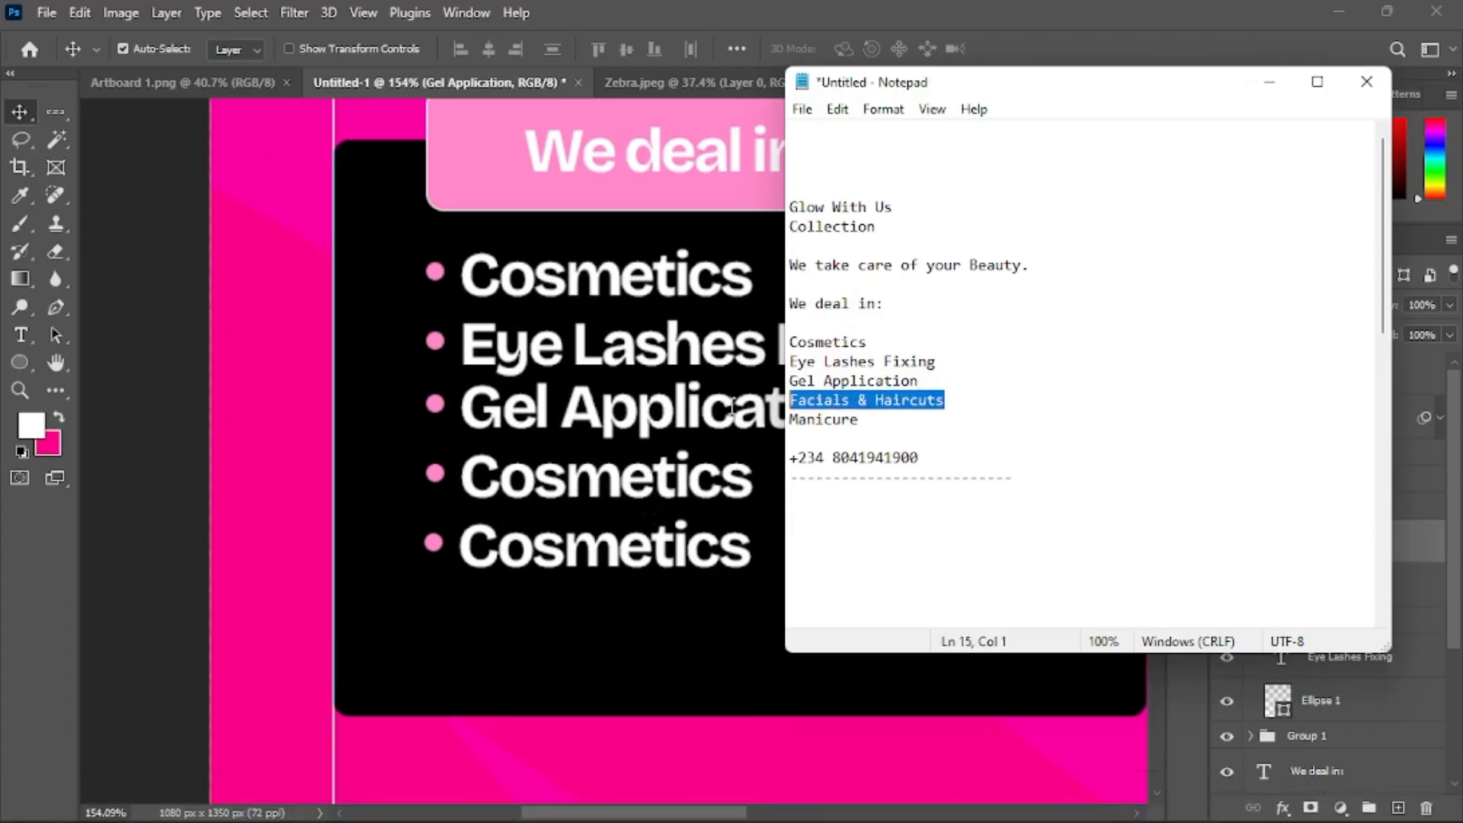
pyautogui.click(615, 512)
pyautogui.click(625, 494)
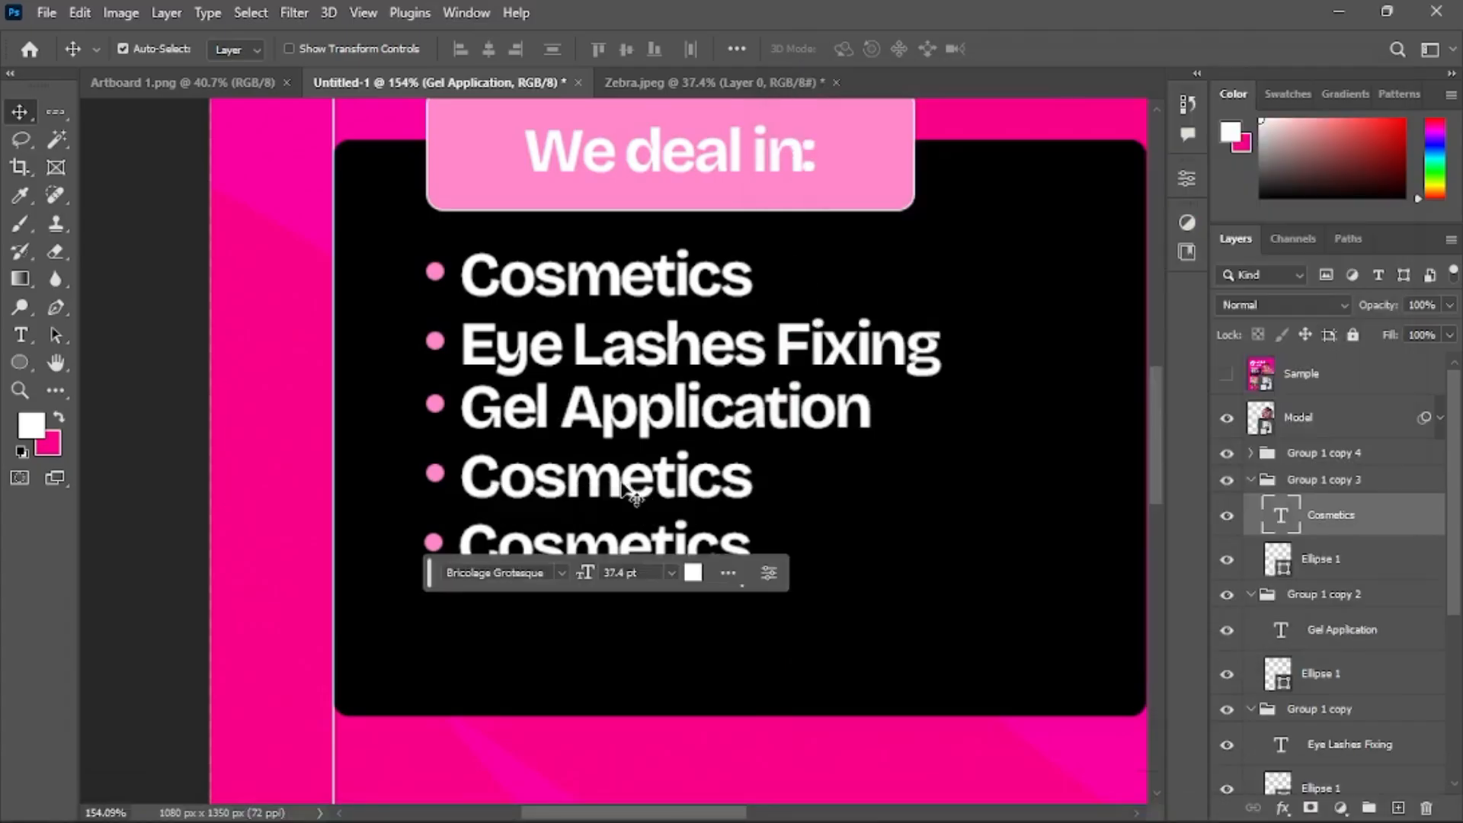
pyautogui.doubleClick(623, 487)
pyautogui.hotkey('ctrl', 'v')
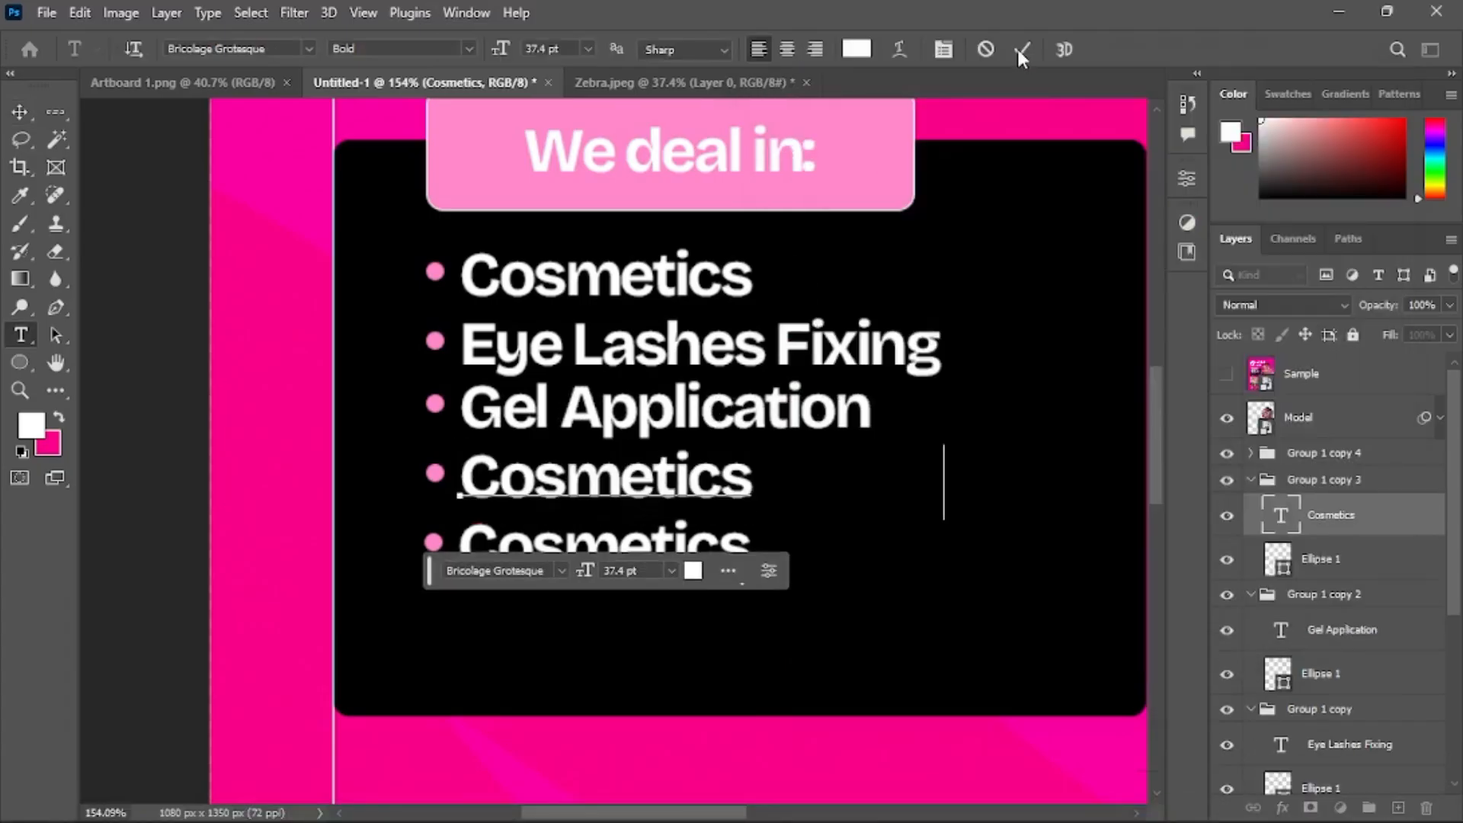
pyautogui.hotkey('ctrl', 'Return')
# Copy 'Manicure' from Notepad and replace the fifth item's text with it
pyautogui.click(732, 814)
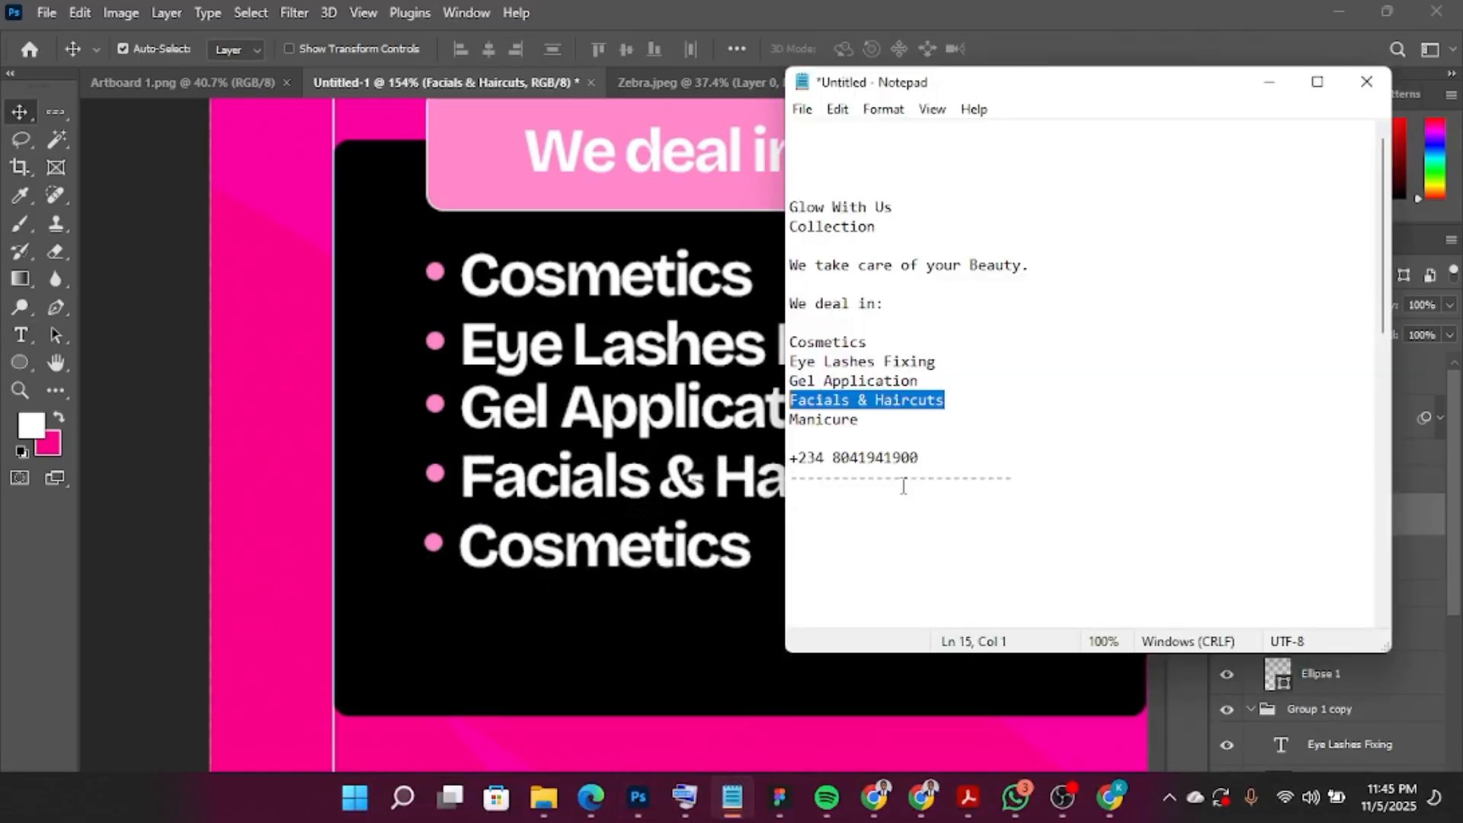
pyautogui.moveTo(869, 421); pyautogui.dragTo(724, 436)
pyautogui.hotkey('ctrl', 'c')
pyautogui.click(724, 436)
pyautogui.click(678, 552)
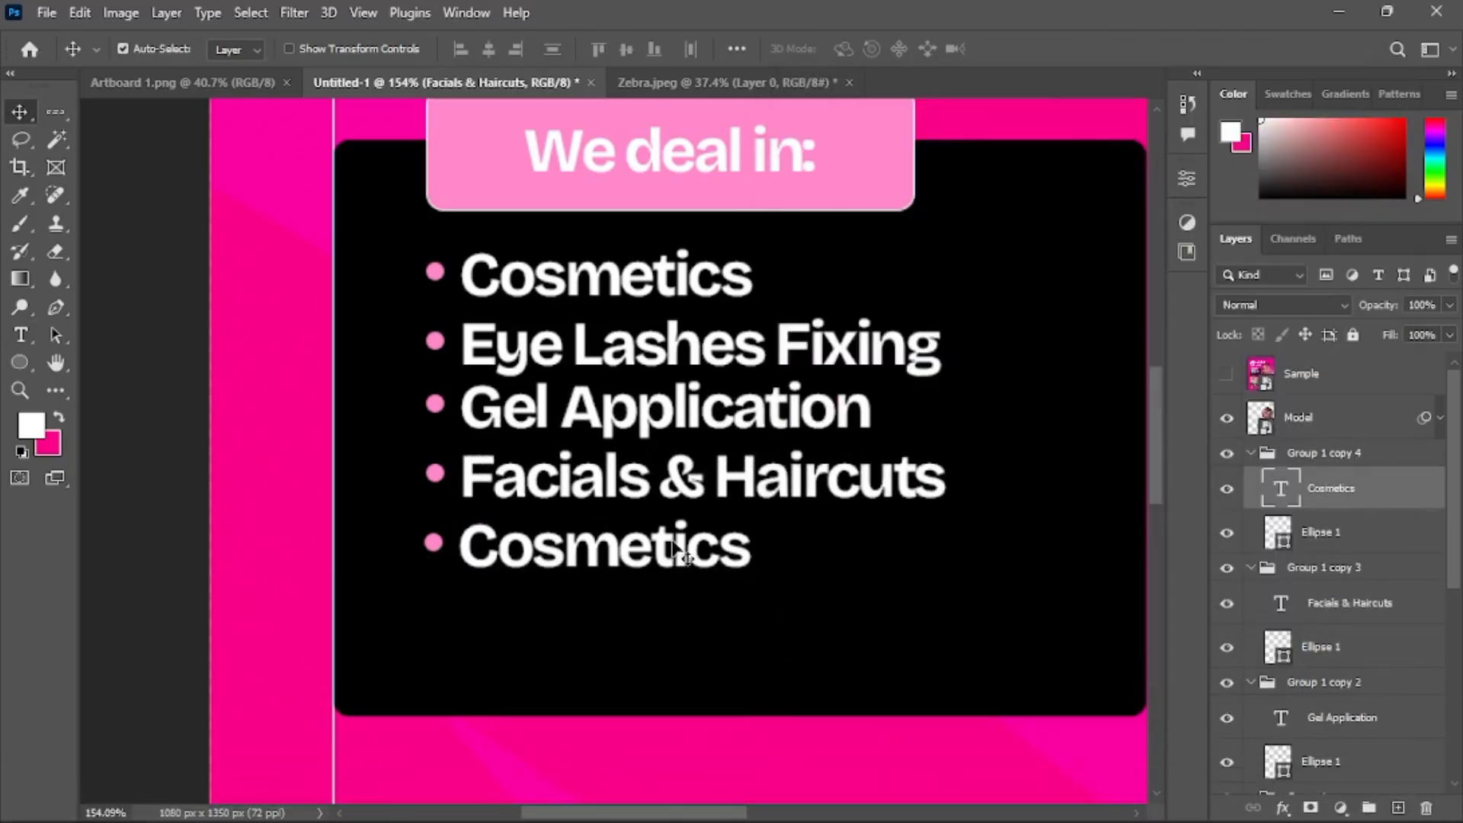
pyautogui.doubleClick(674, 537)
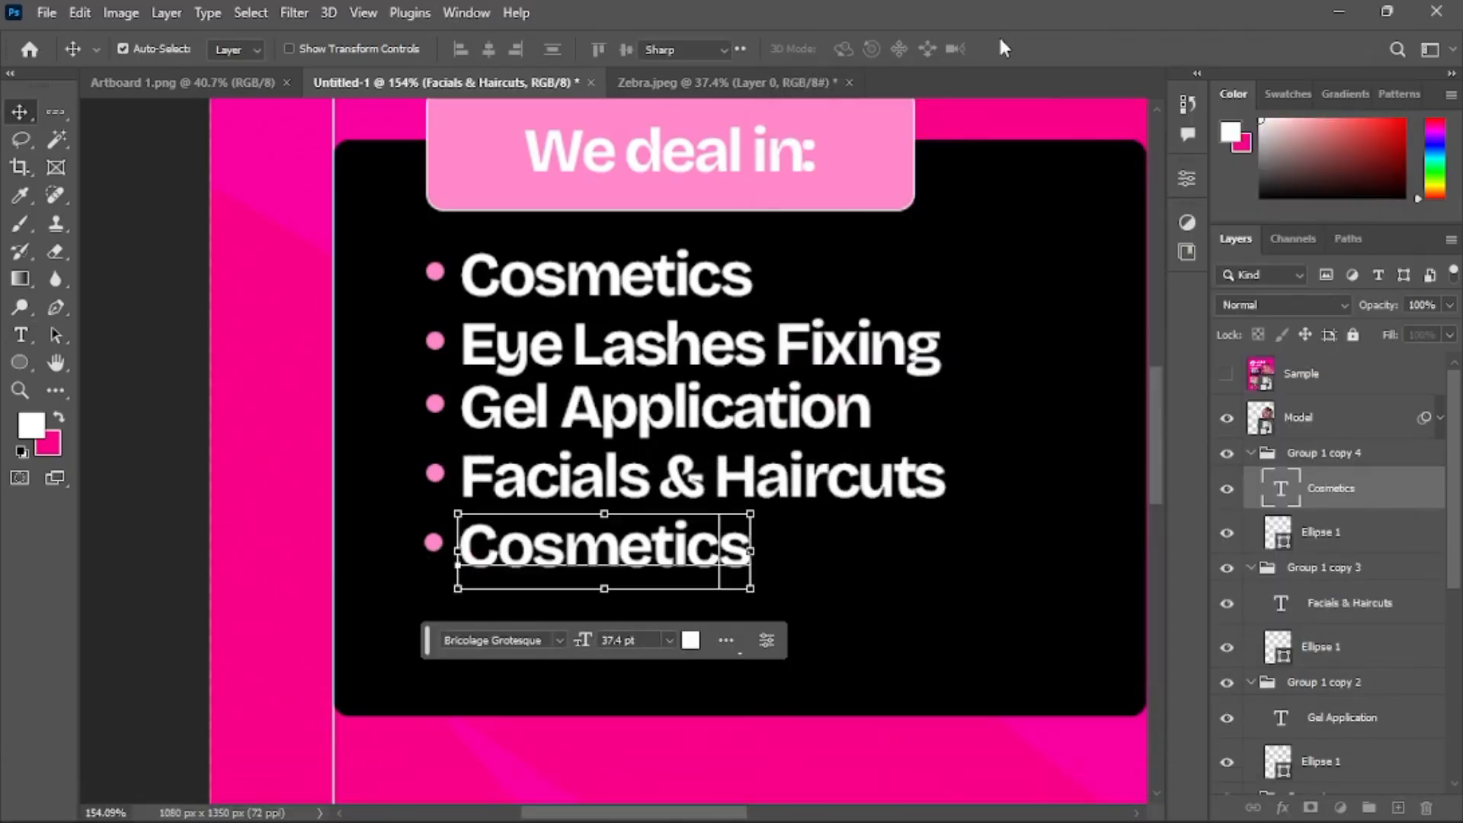
pyautogui.hotkey('ctrl', 'a')
pyautogui.hotkey('ctrl', 'v')
pyautogui.click(1028, 53)
# Collapse the five bullet-item layer groups
pyautogui.scroll(-3, 771, 343)
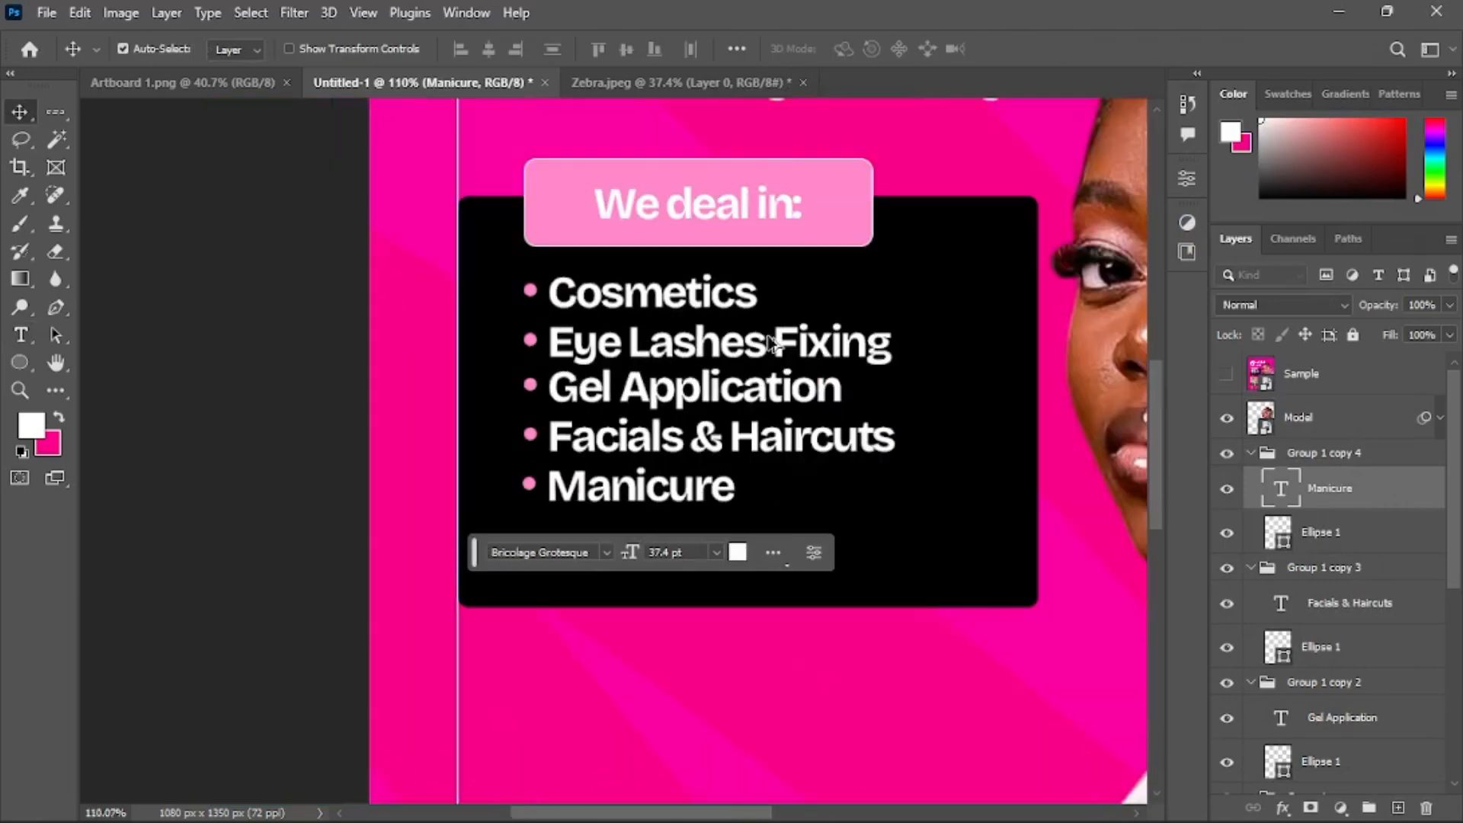
pyautogui.scroll(-1, 772, 343)
pyautogui.scroll(-2, 771, 343)
pyautogui.click(1251, 453)
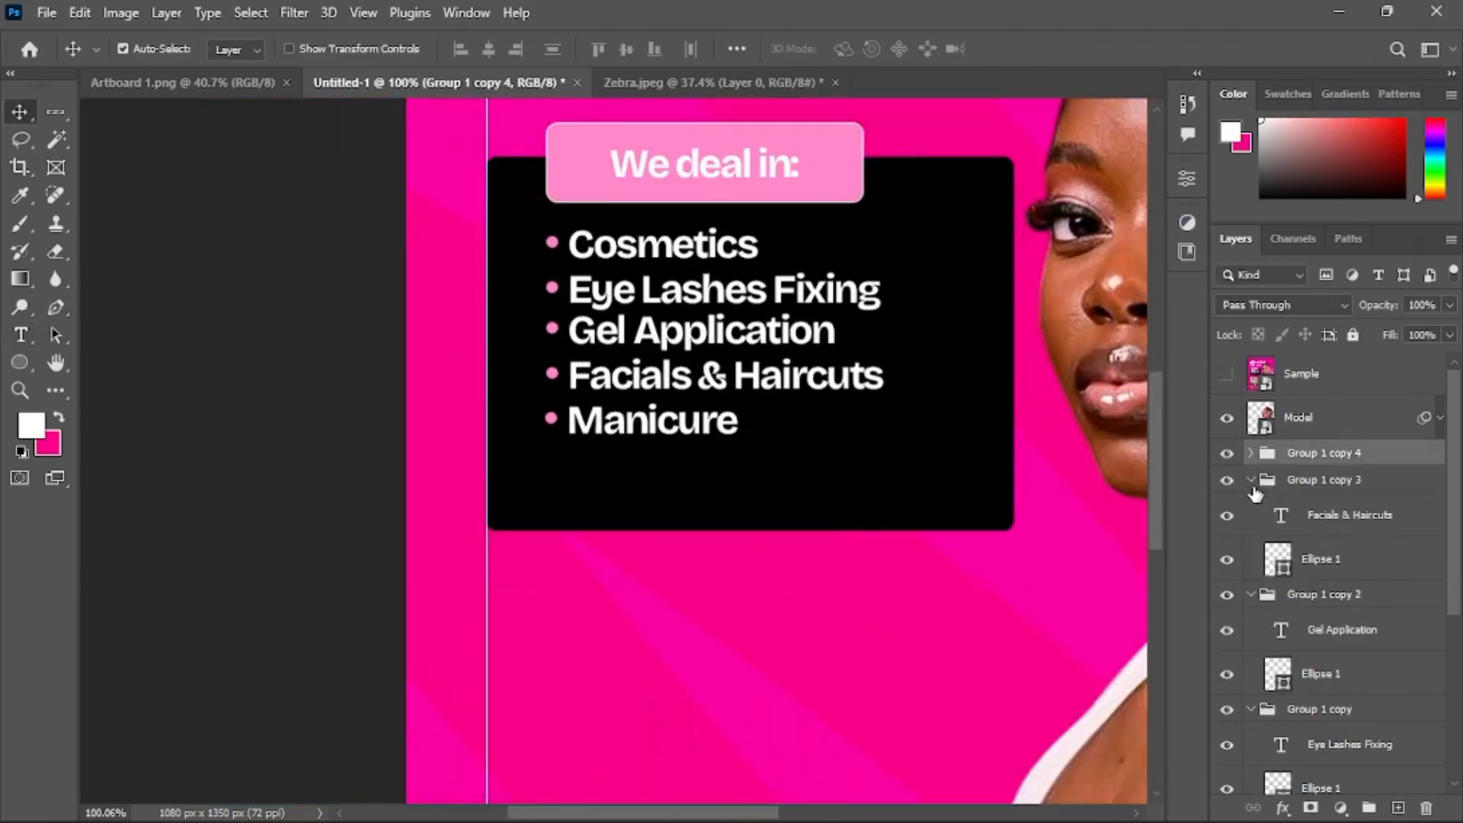
pyautogui.click(1251, 479)
pyautogui.click(1250, 506)
pyautogui.click(1251, 533)
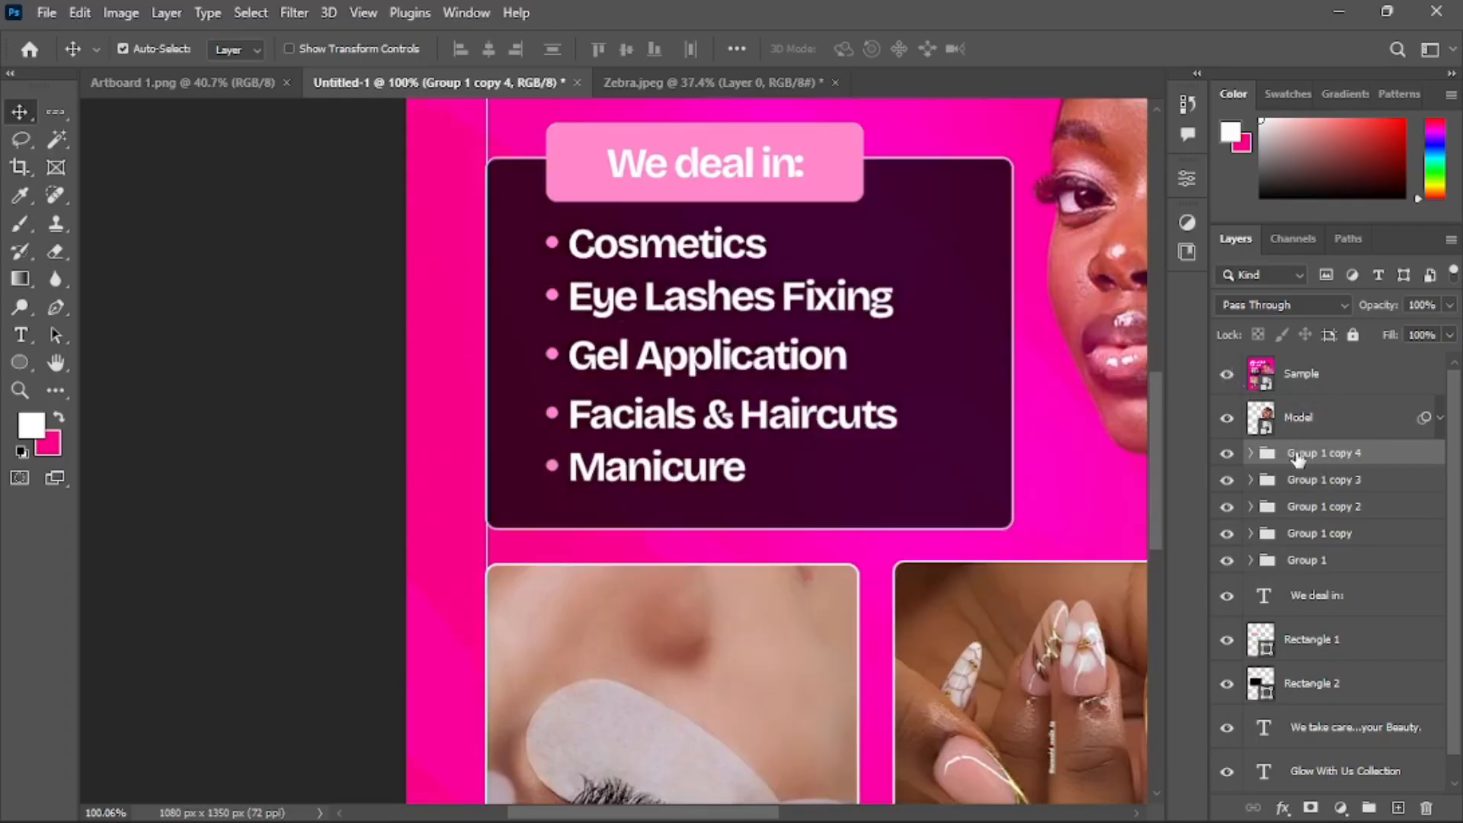
# Overlay the Sample reference and move the Manicure item down about 20 px to match it
pyautogui.moveTo(1300, 457); pyautogui.dragTo(1308, 368)
pyautogui.click(690, 327)
pyautogui.moveTo(1315, 451); pyautogui.dragTo(1359, 357)
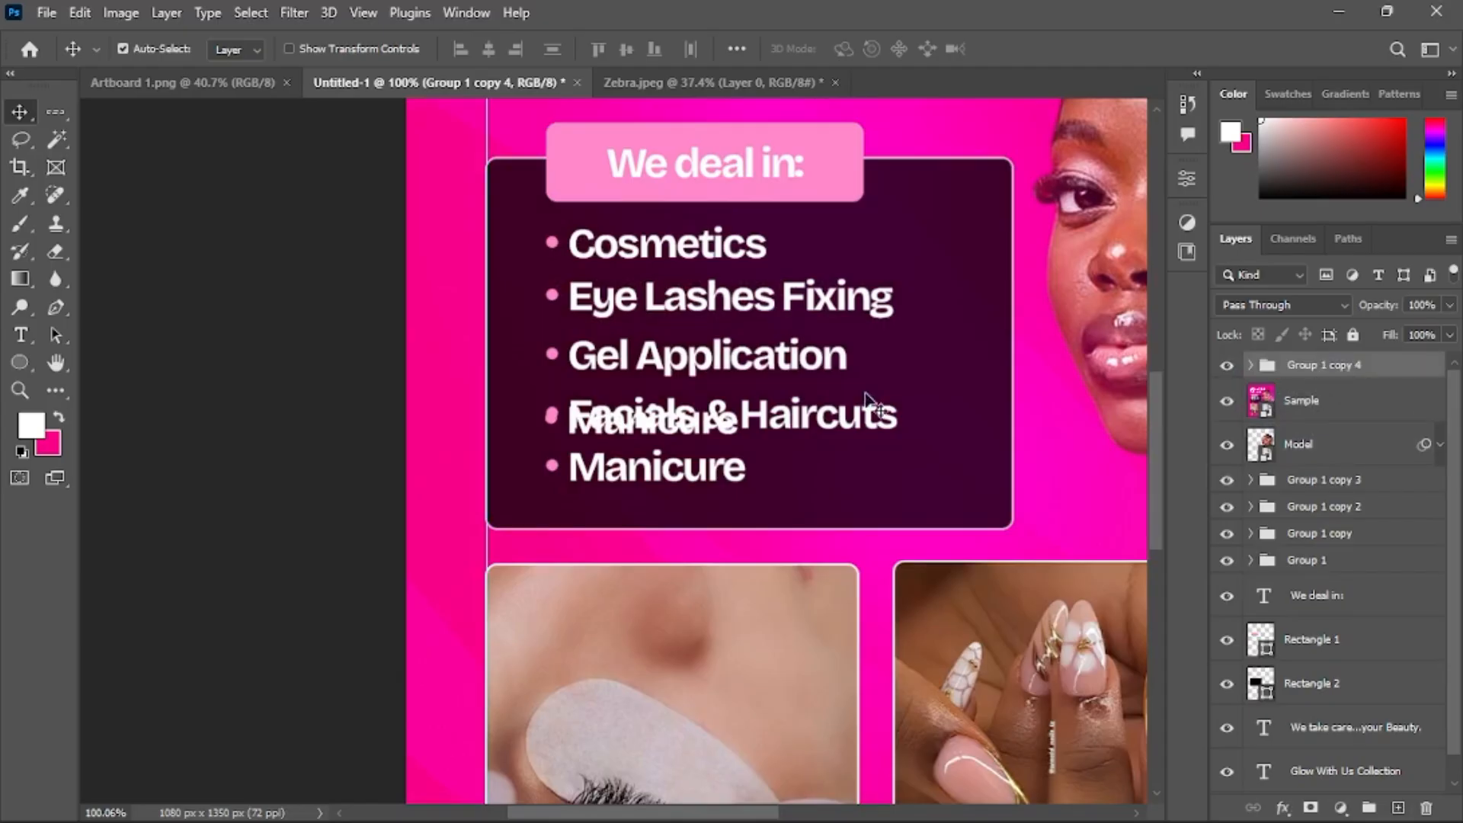
pyautogui.moveTo(695, 396); pyautogui.dragTo(696, 426)
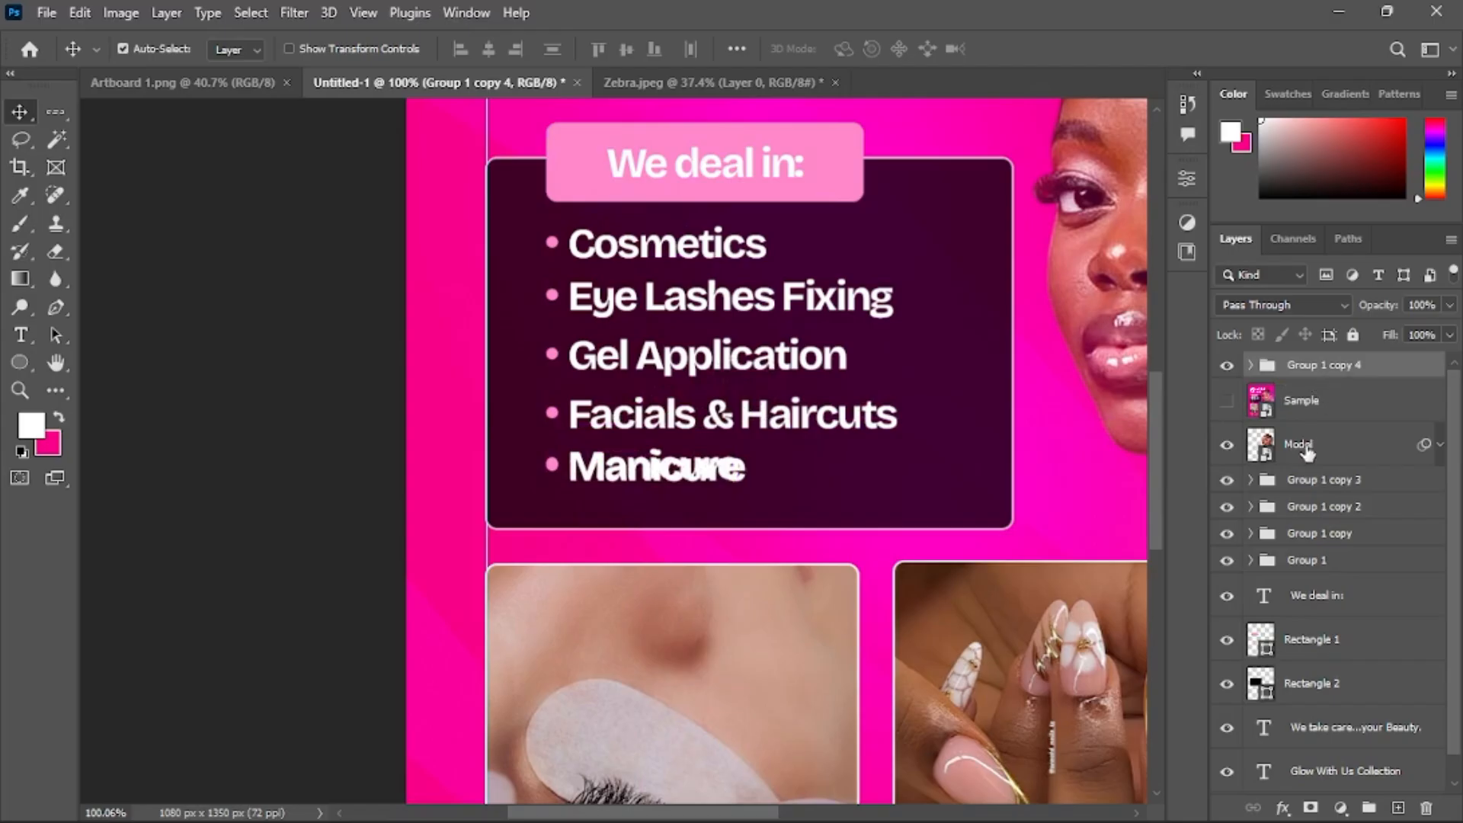
pyautogui.moveTo(1308, 452); pyautogui.dragTo(1303, 465)
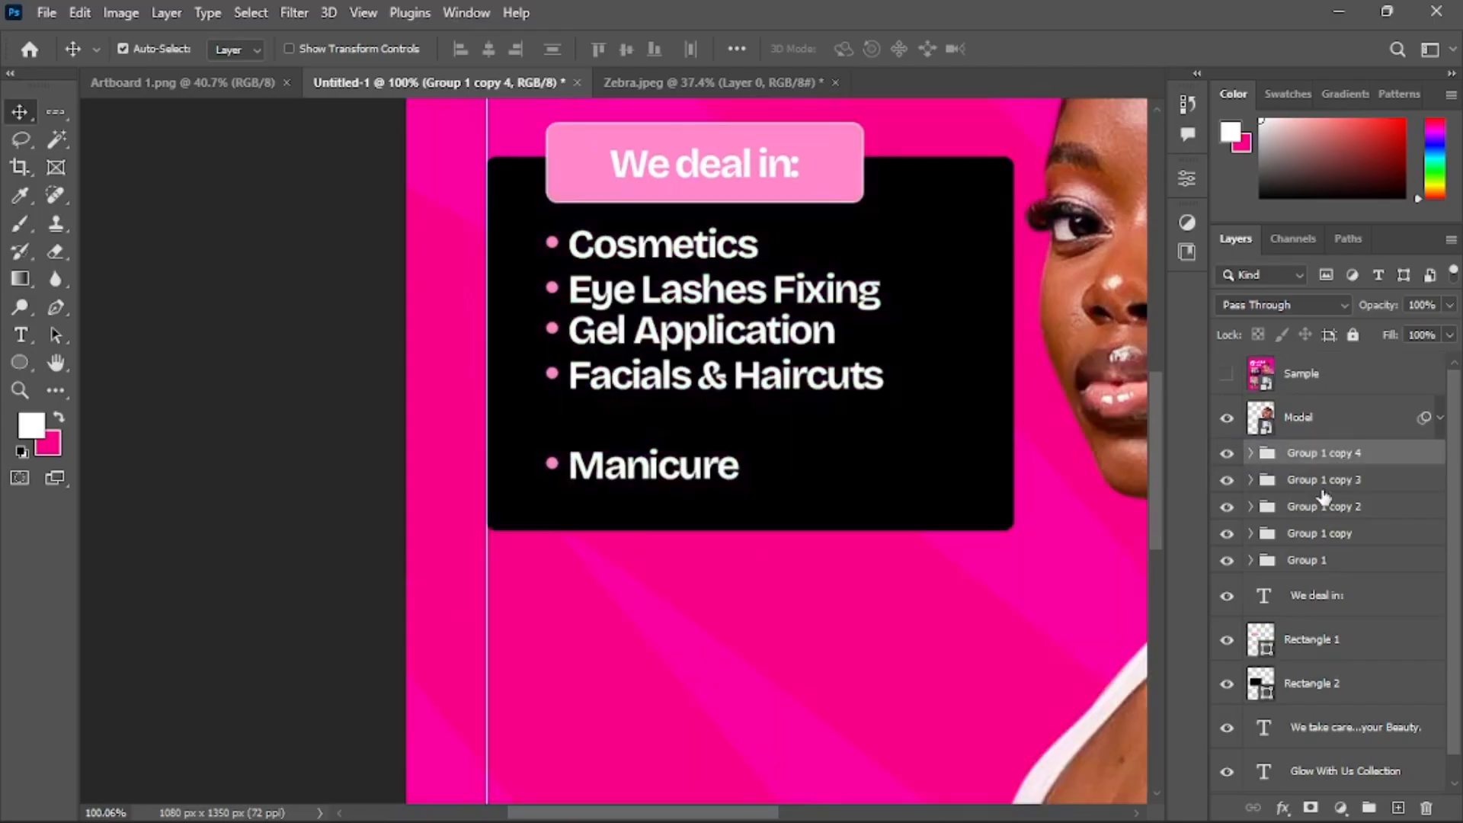
# Select all five bullet groups and distribute them evenly down the panel
pyautogui.keyDown('shift'); pyautogui.click(1325, 564); pyautogui.keyUp('shift')
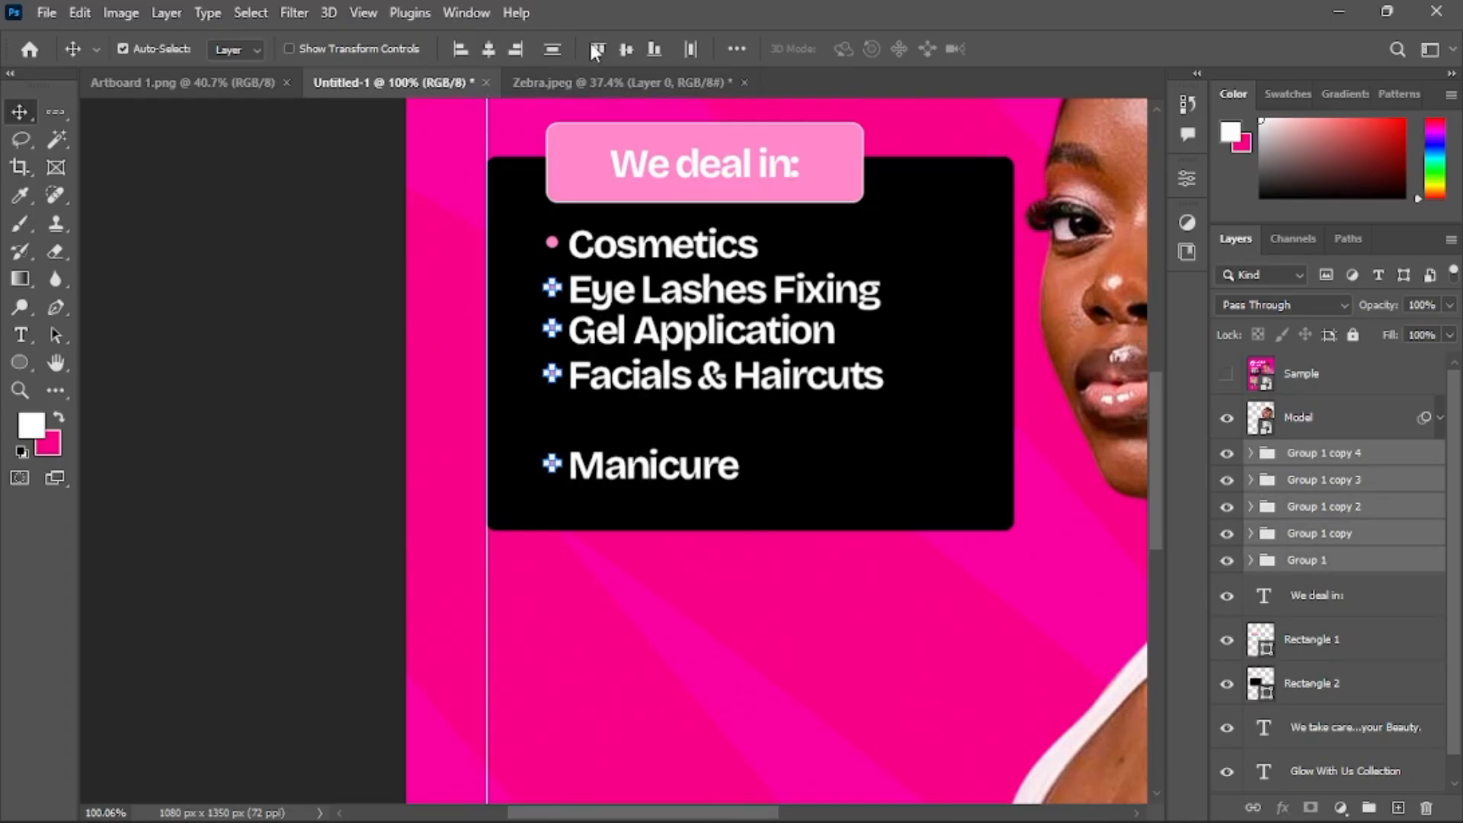
pyautogui.click(554, 50)
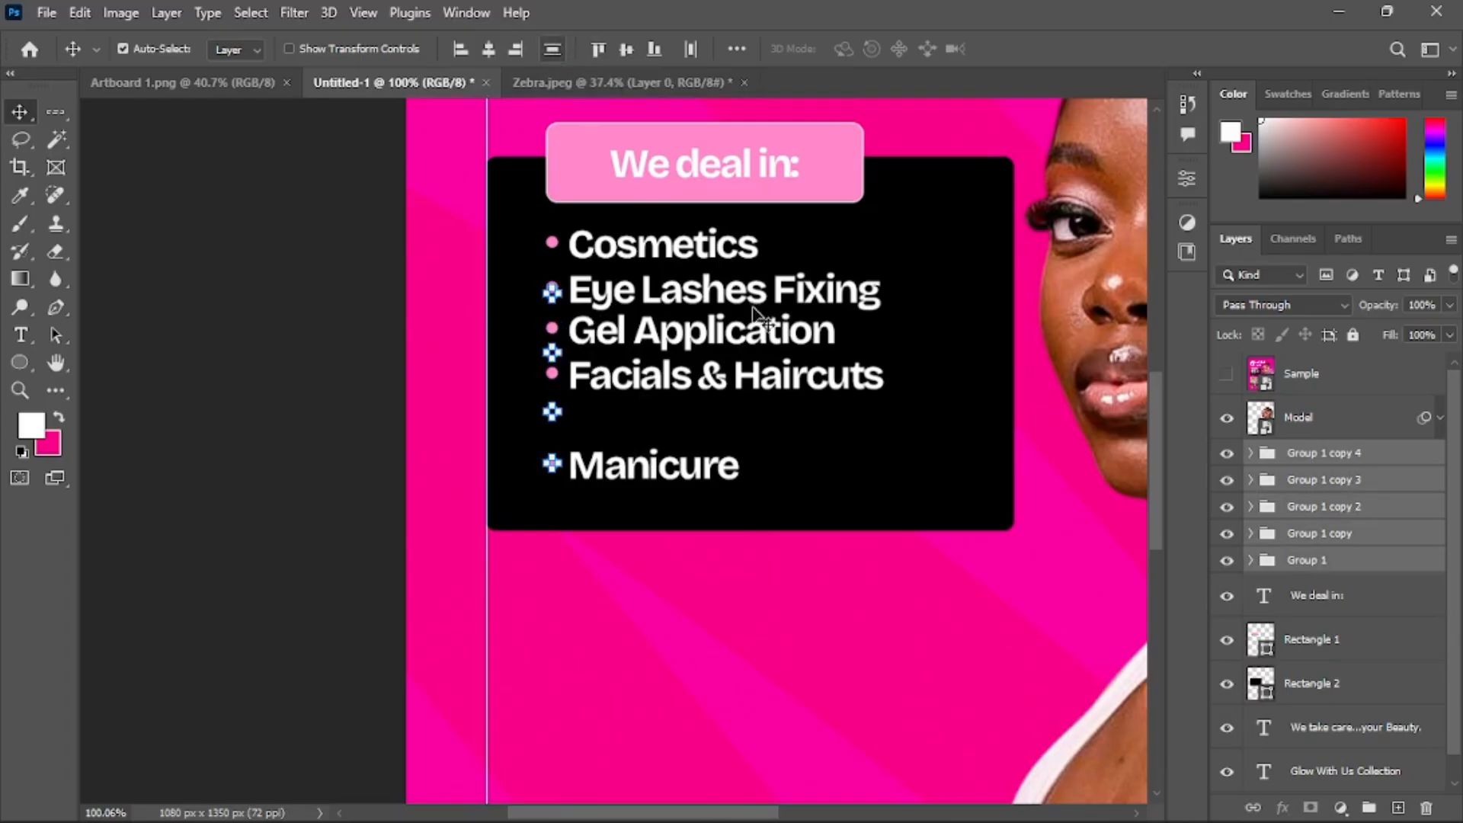
pyautogui.scroll(-2, 833, 269)
pyautogui.scroll(-3, 833, 268)
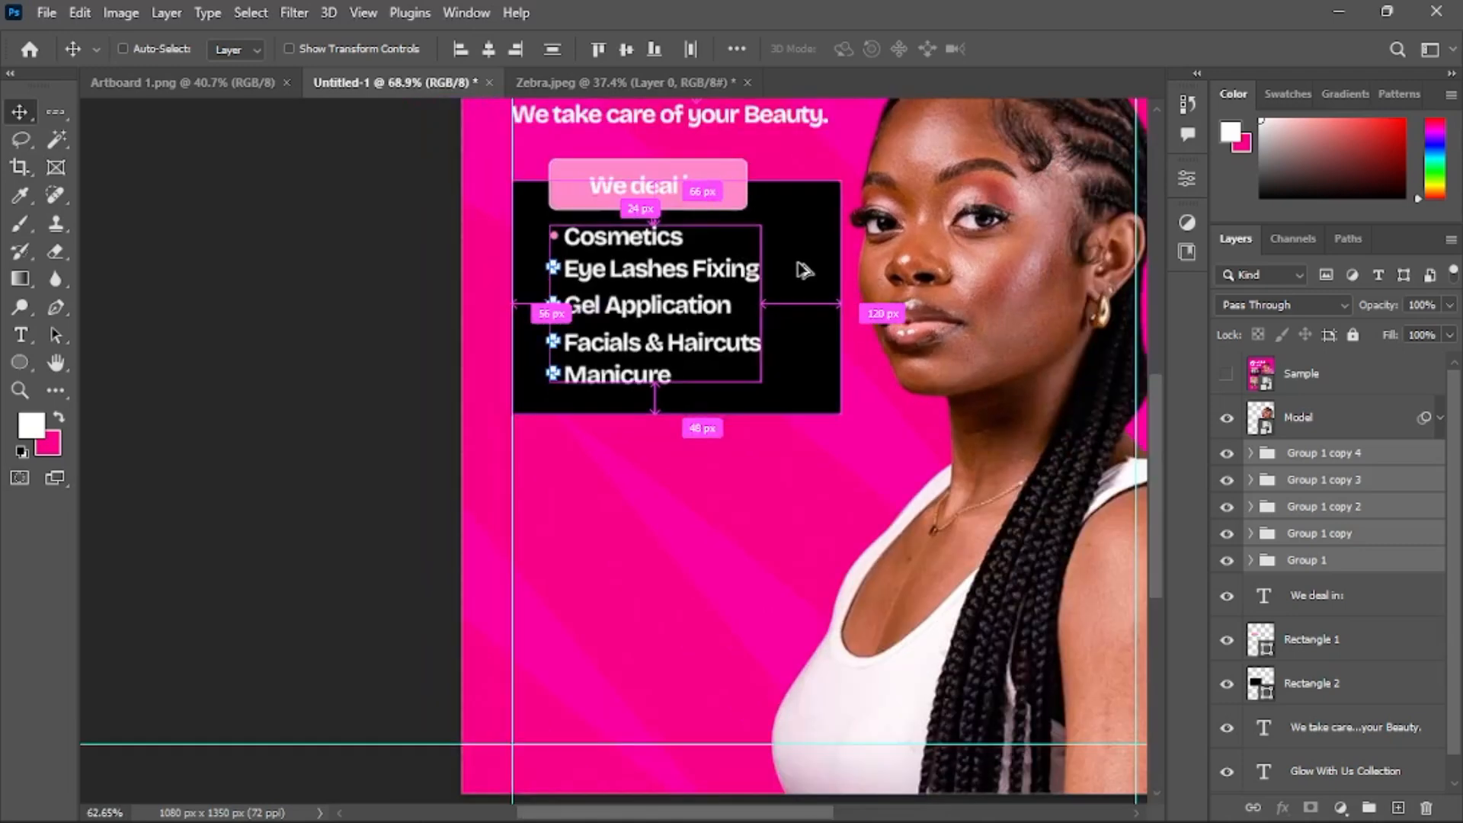
pyautogui.scroll(-2, 597, 263)
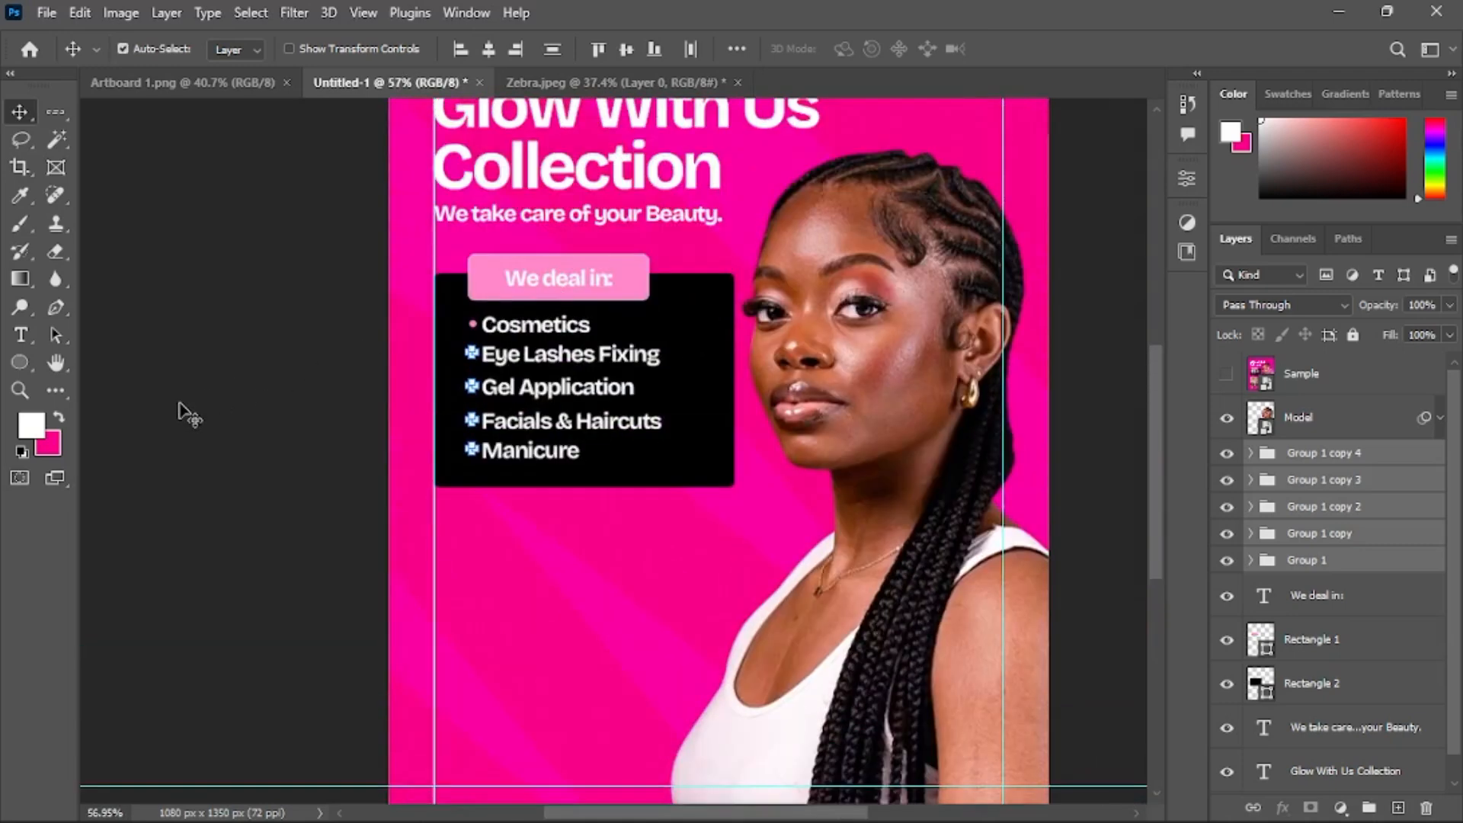
pyautogui.click(182, 414)
# Give the black panel rectangle a 1 px stroke in a light colour
pyautogui.scroll(-2, 712, 368)
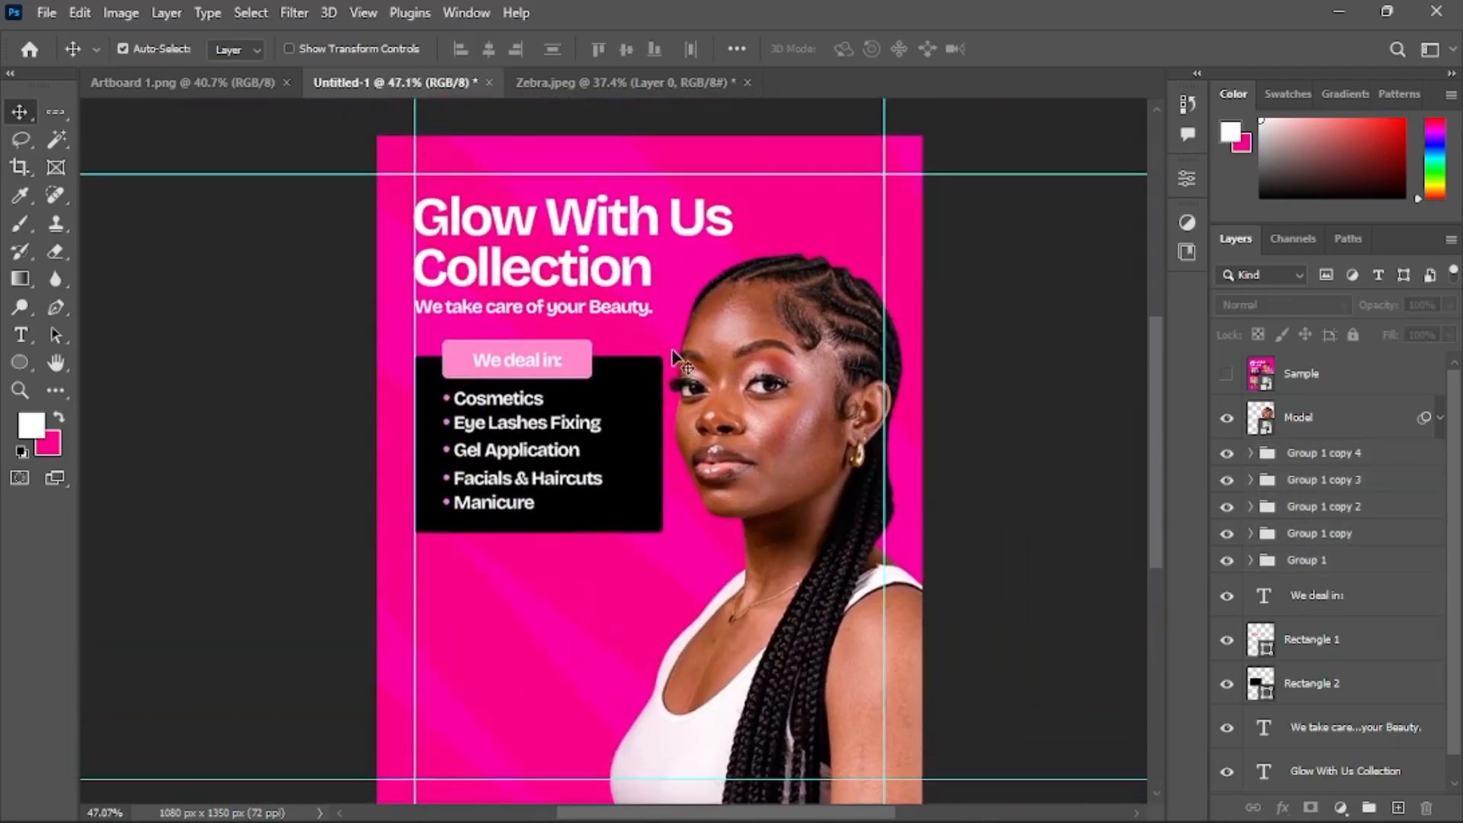
pyautogui.scroll(5, 587, 427)
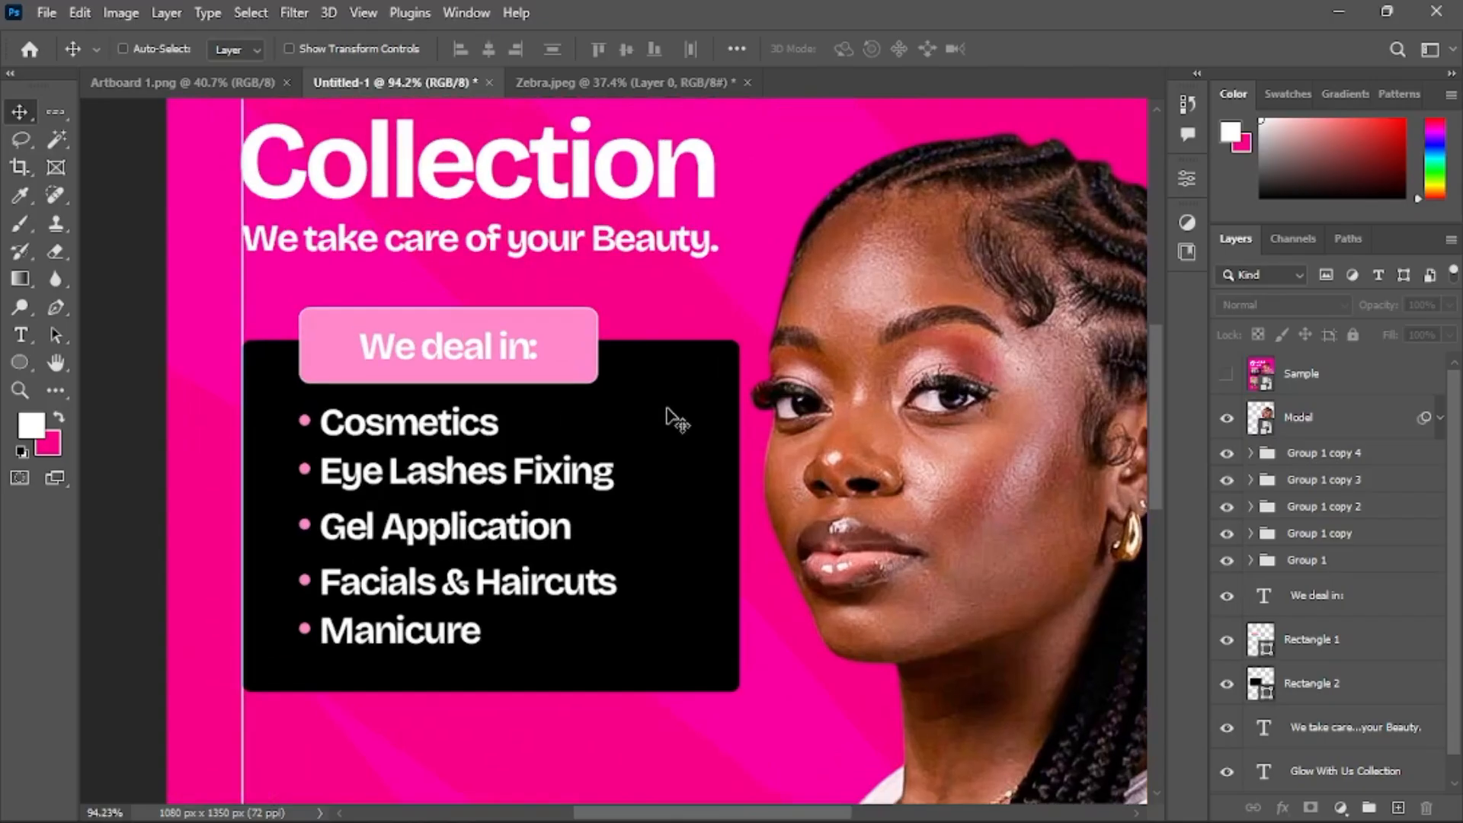
pyautogui.hscroll(-1, 670, 414)
pyautogui.click(758, 408)
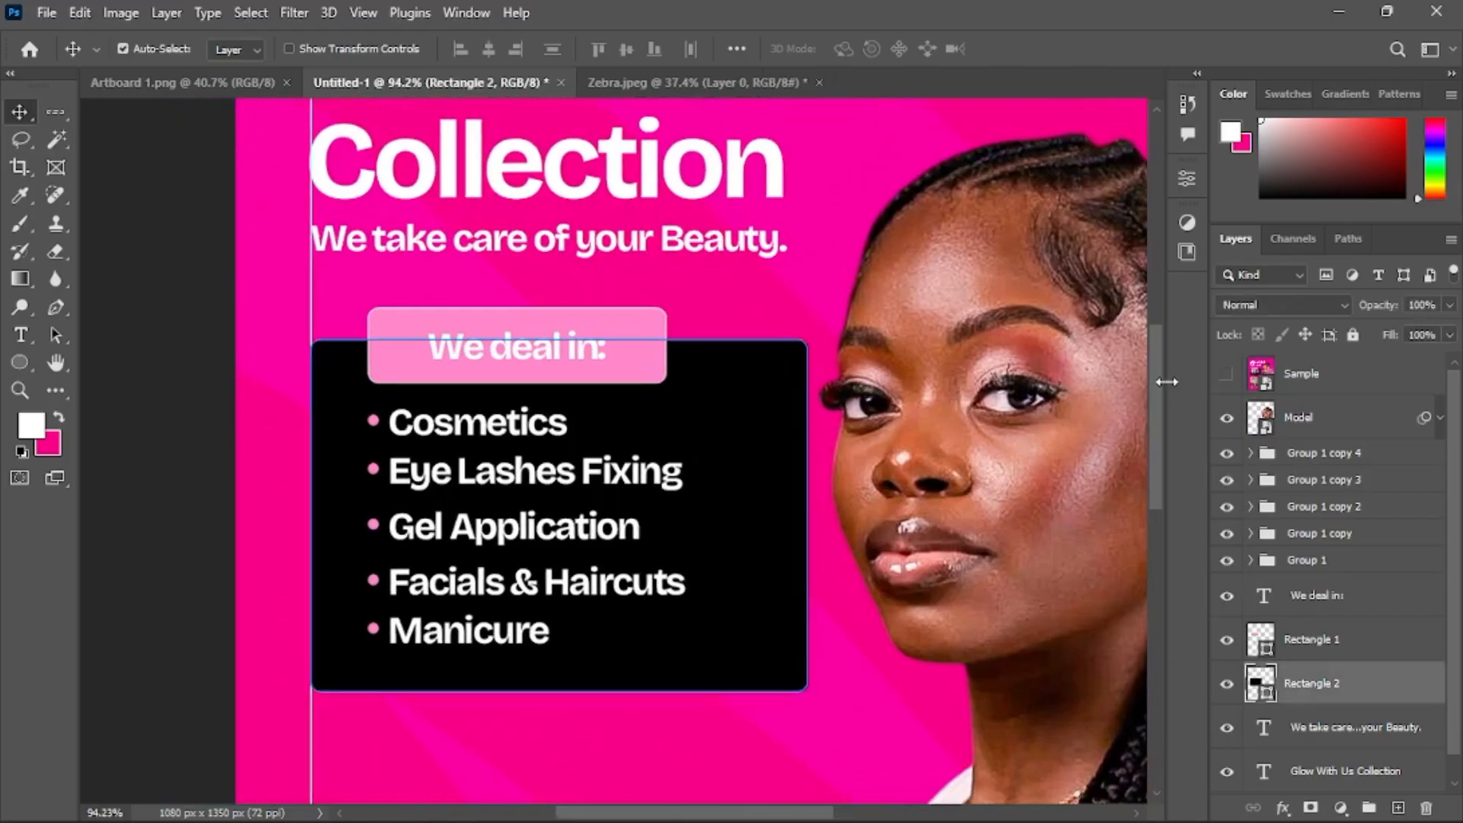
pyautogui.click(1185, 185)
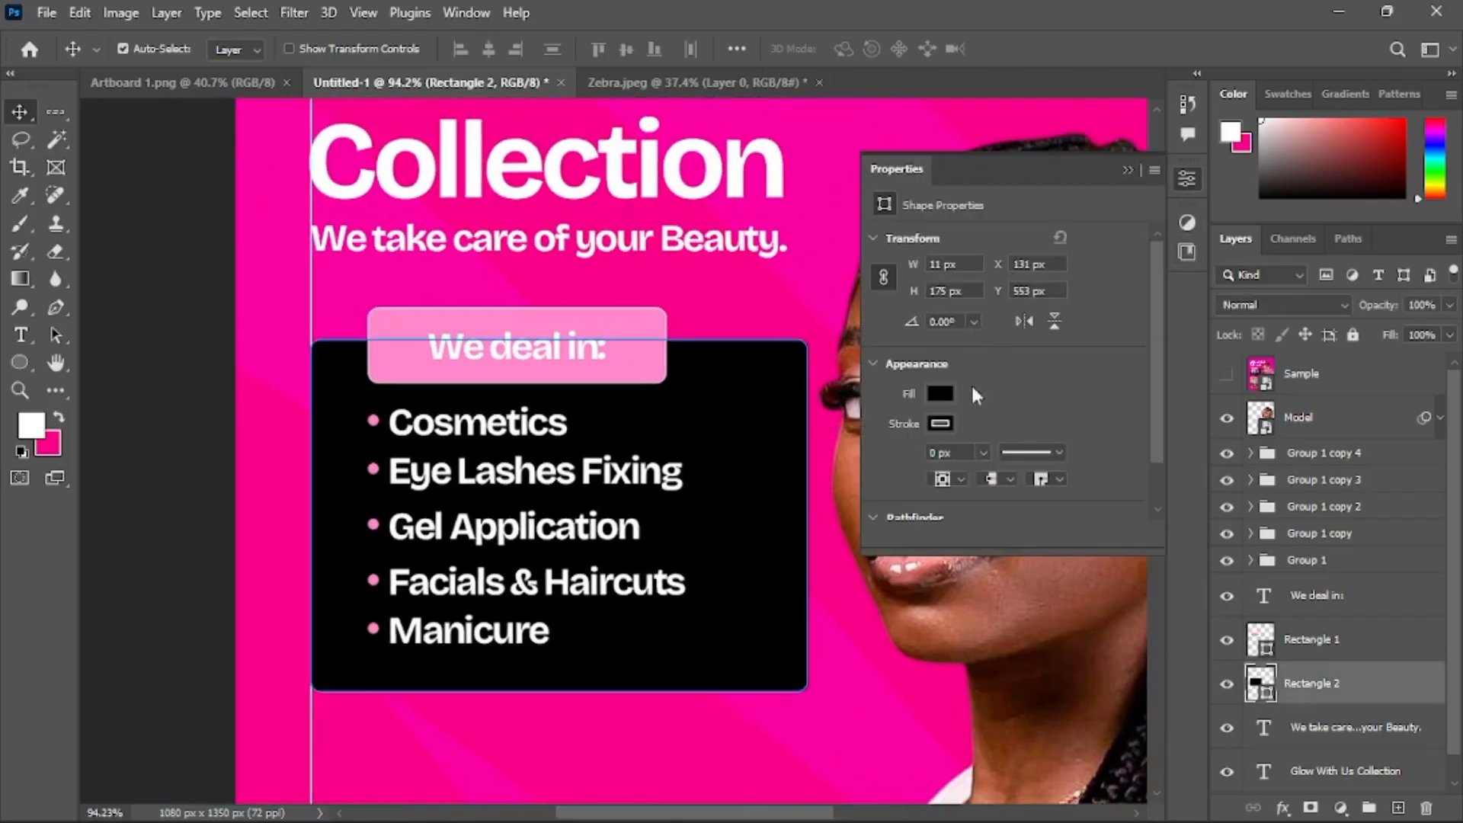
pyautogui.click(940, 419)
pyautogui.click(906, 530)
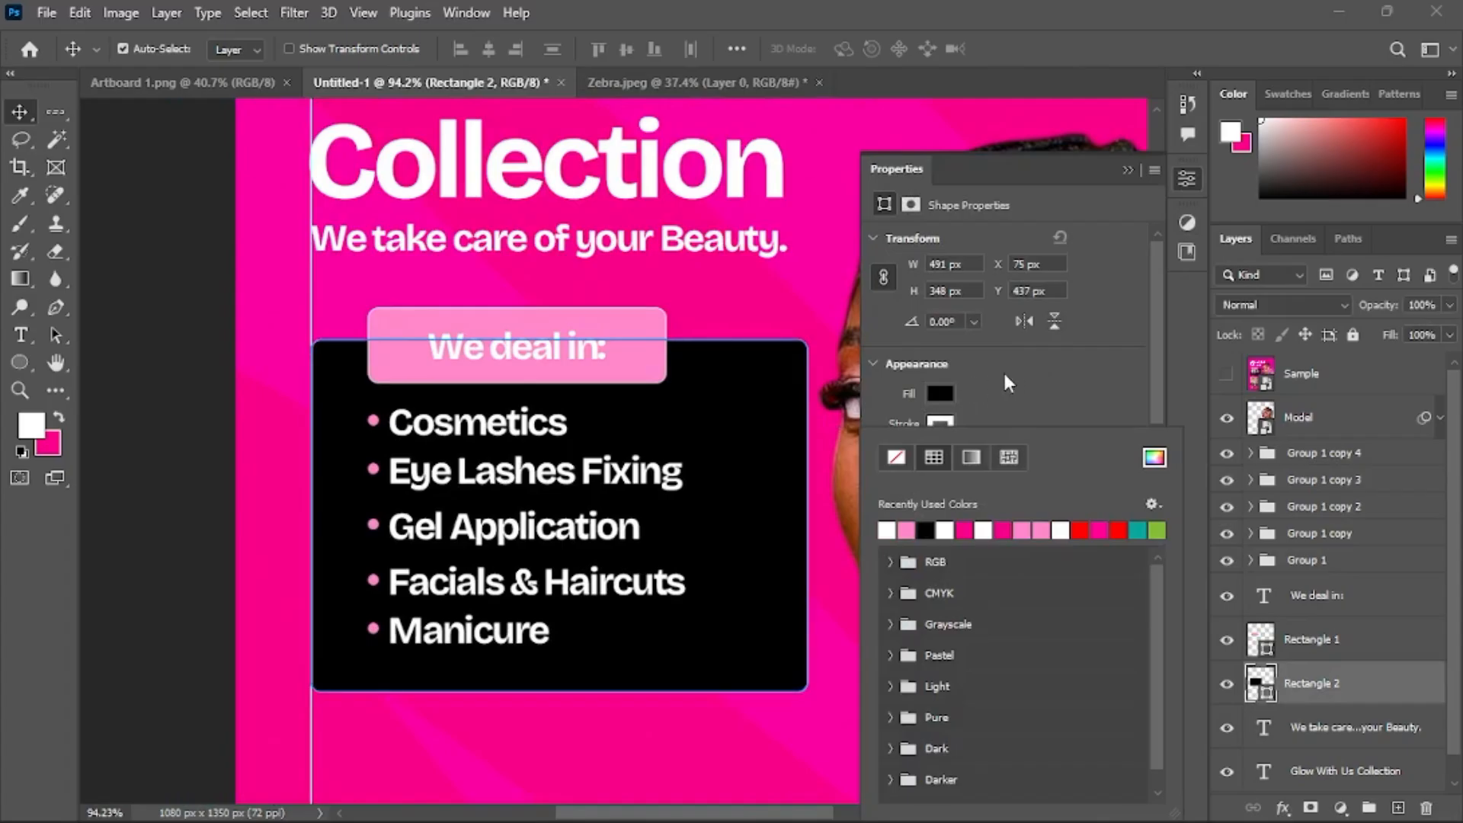
pyautogui.click(1031, 384)
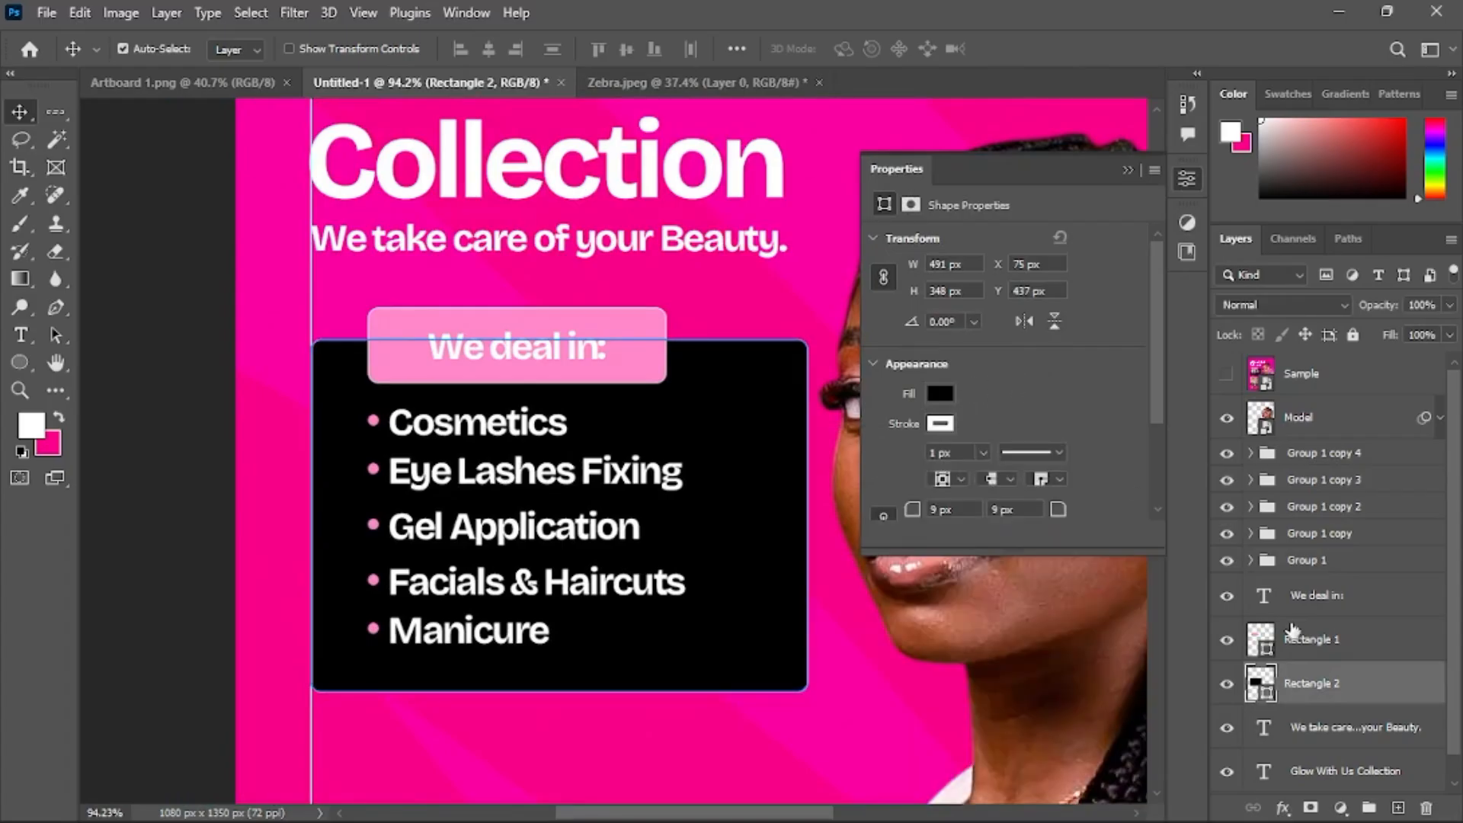
# Duplicate the panel rectangle and set the copy's fill to none
pyautogui.hotkey('ctrl', 'j')
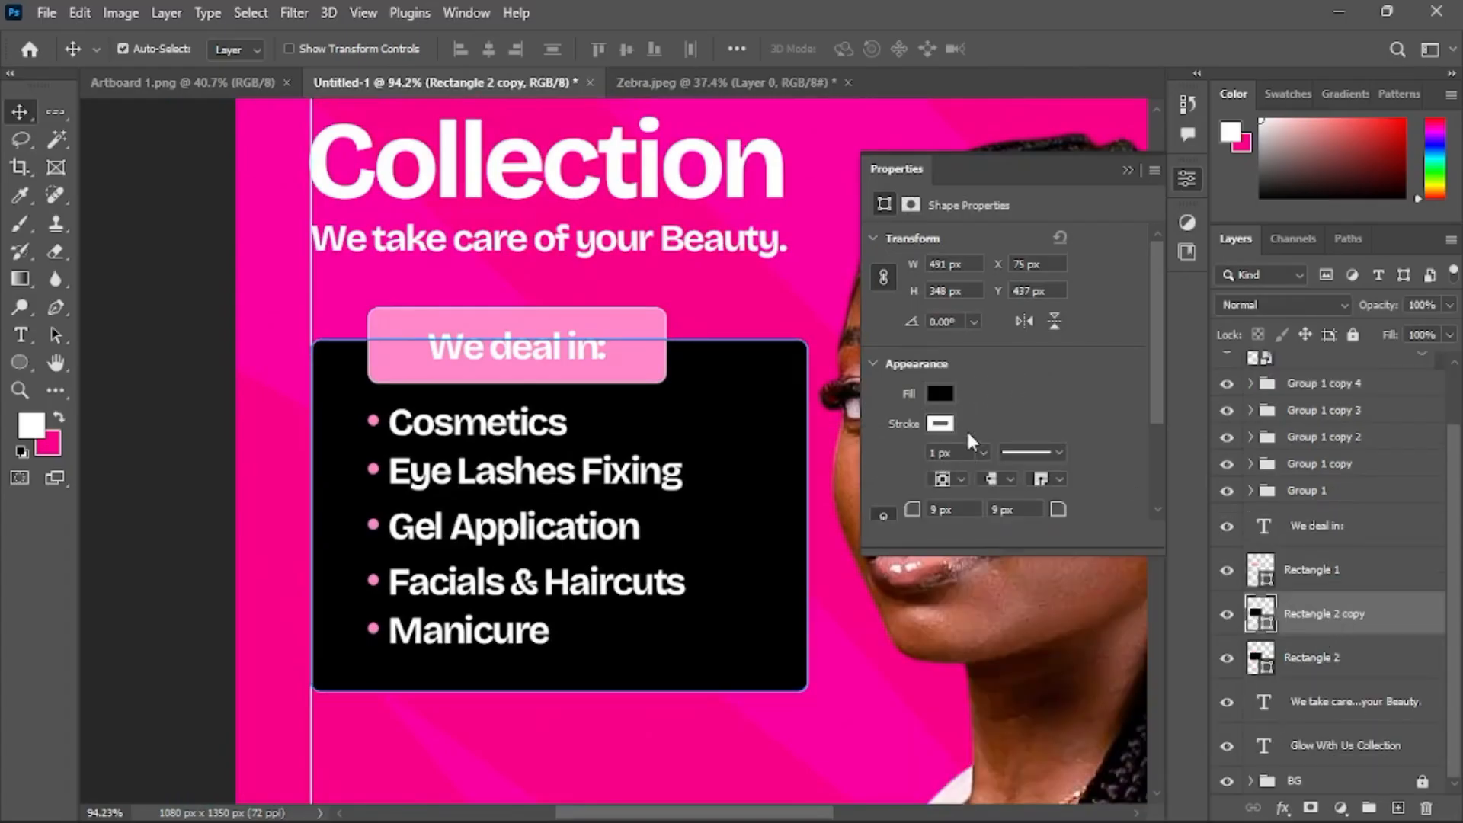
pyautogui.click(938, 391)
pyautogui.click(897, 434)
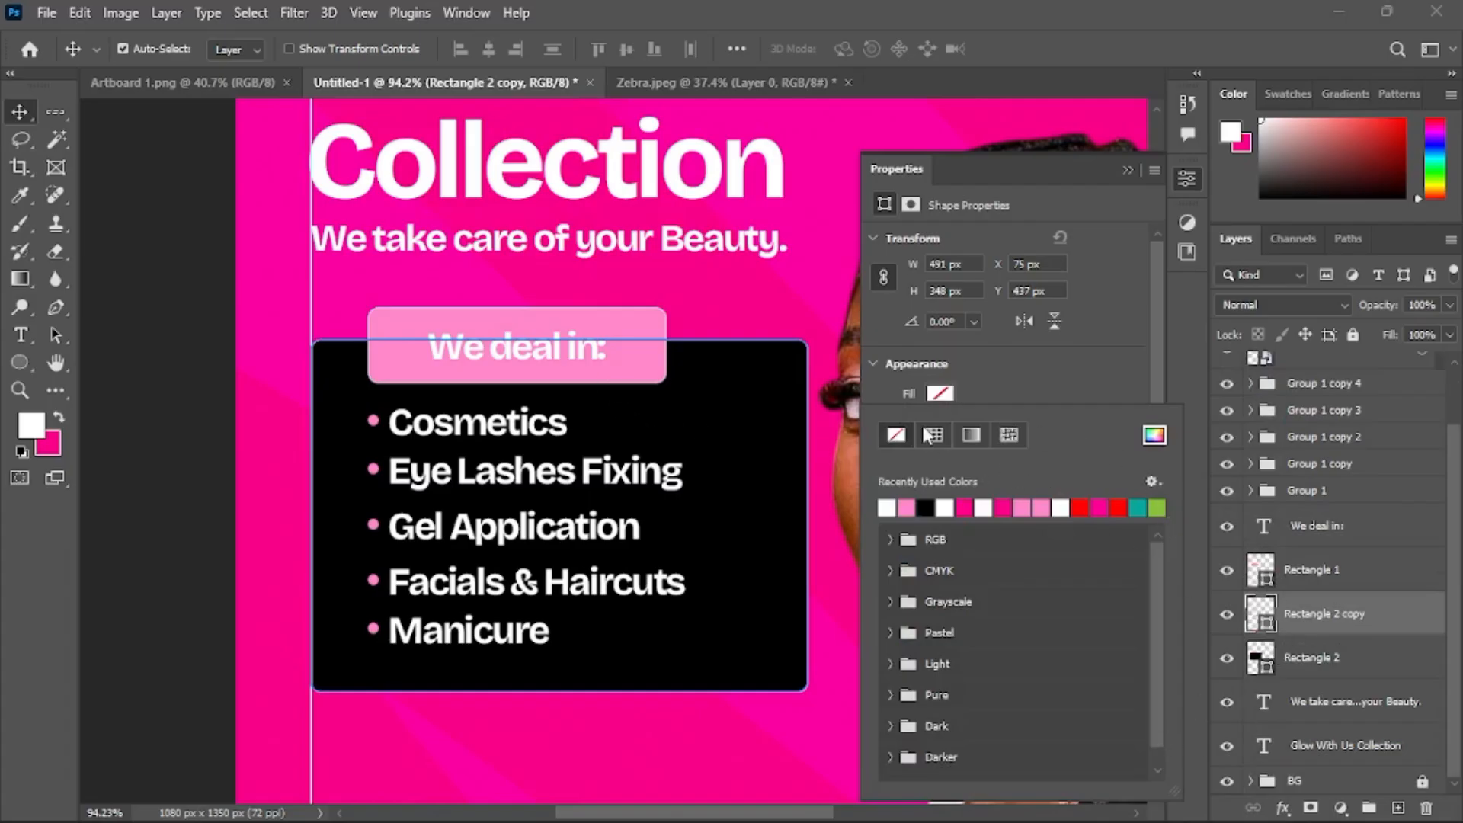
# Remove the stroke from the original panel rectangle
pyautogui.click(1330, 659)
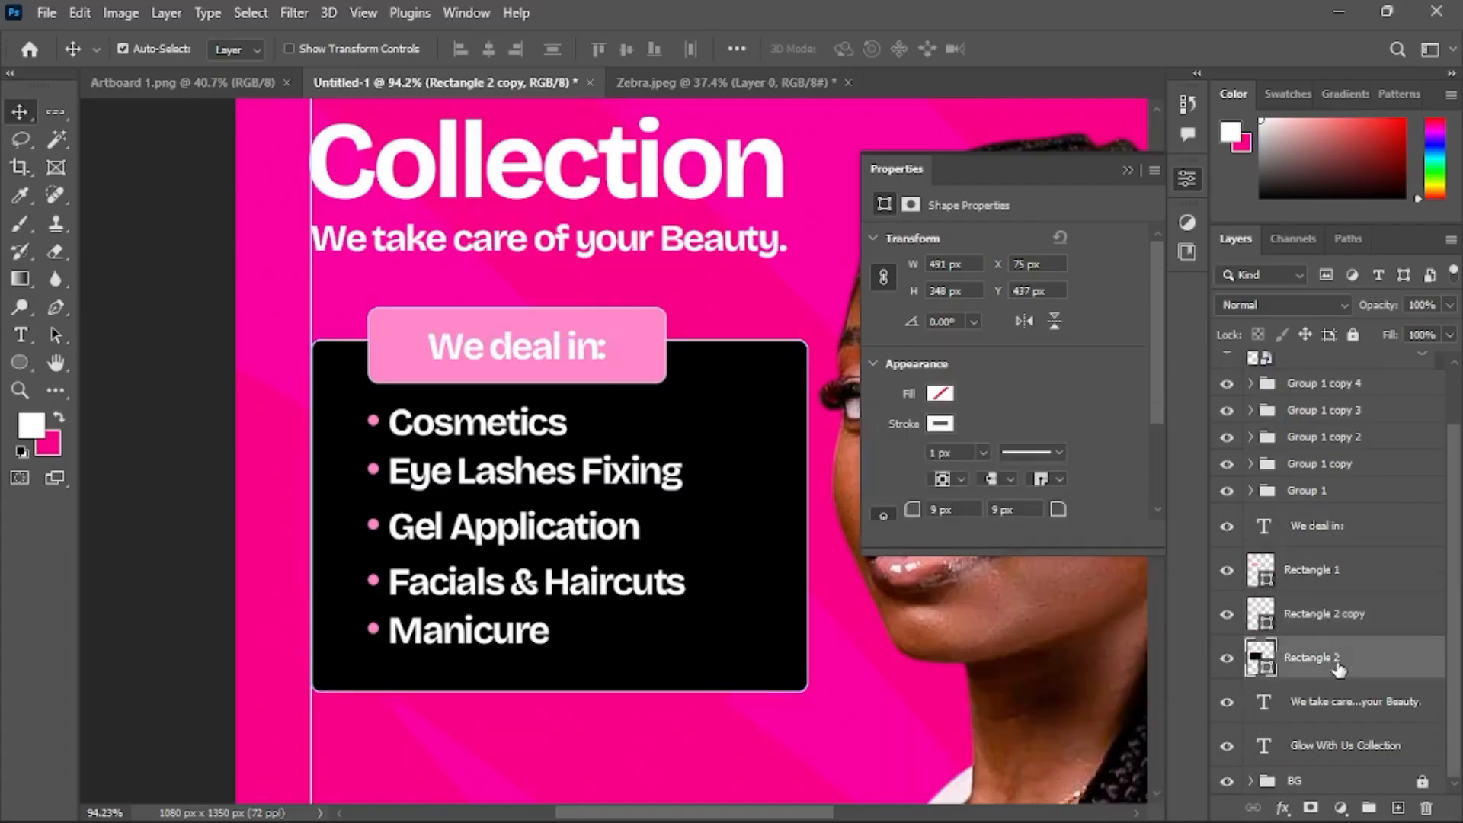
pyautogui.click(943, 428)
pyautogui.click(896, 460)
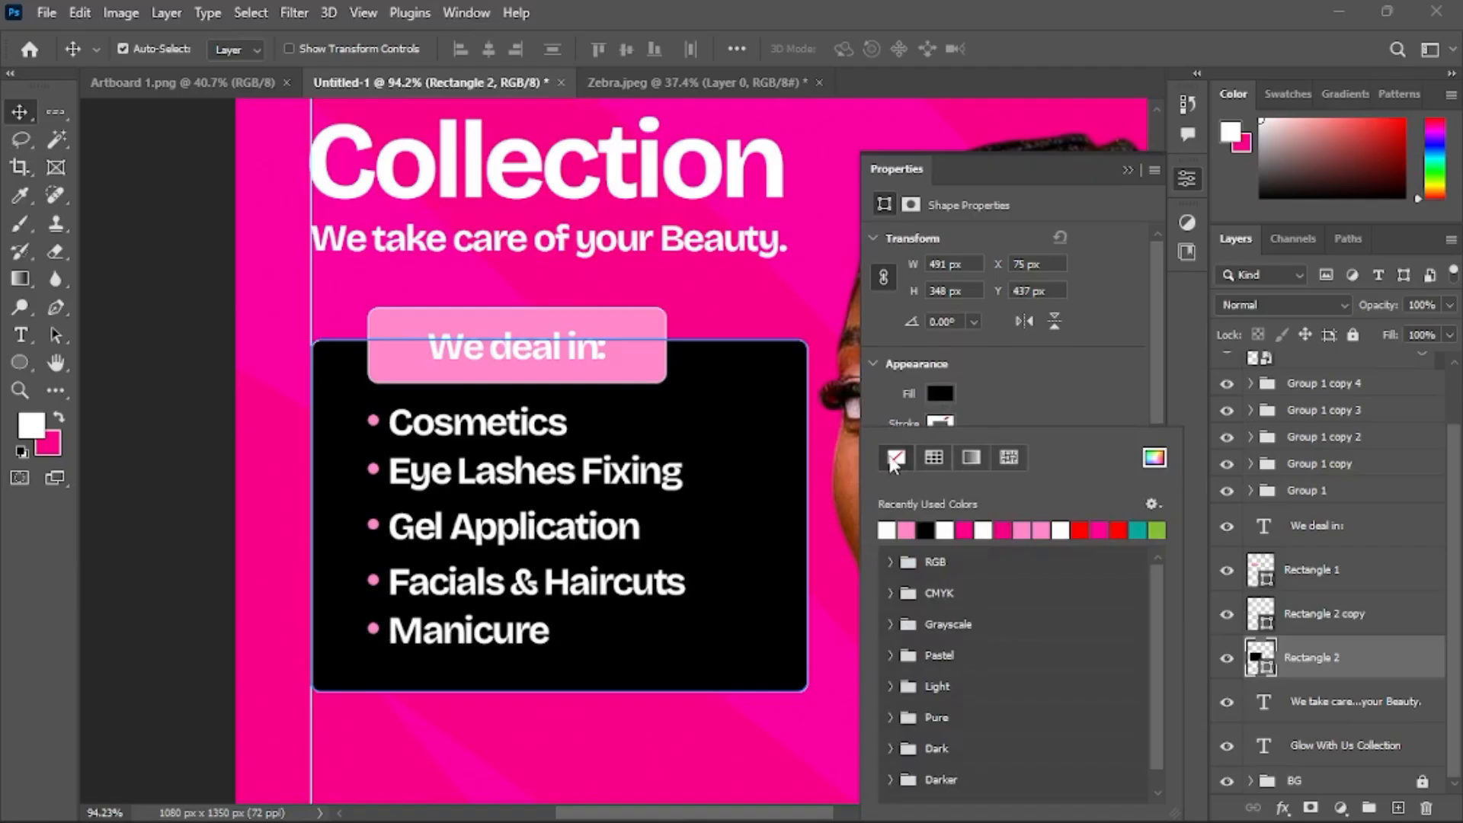
pyautogui.click(1334, 657)
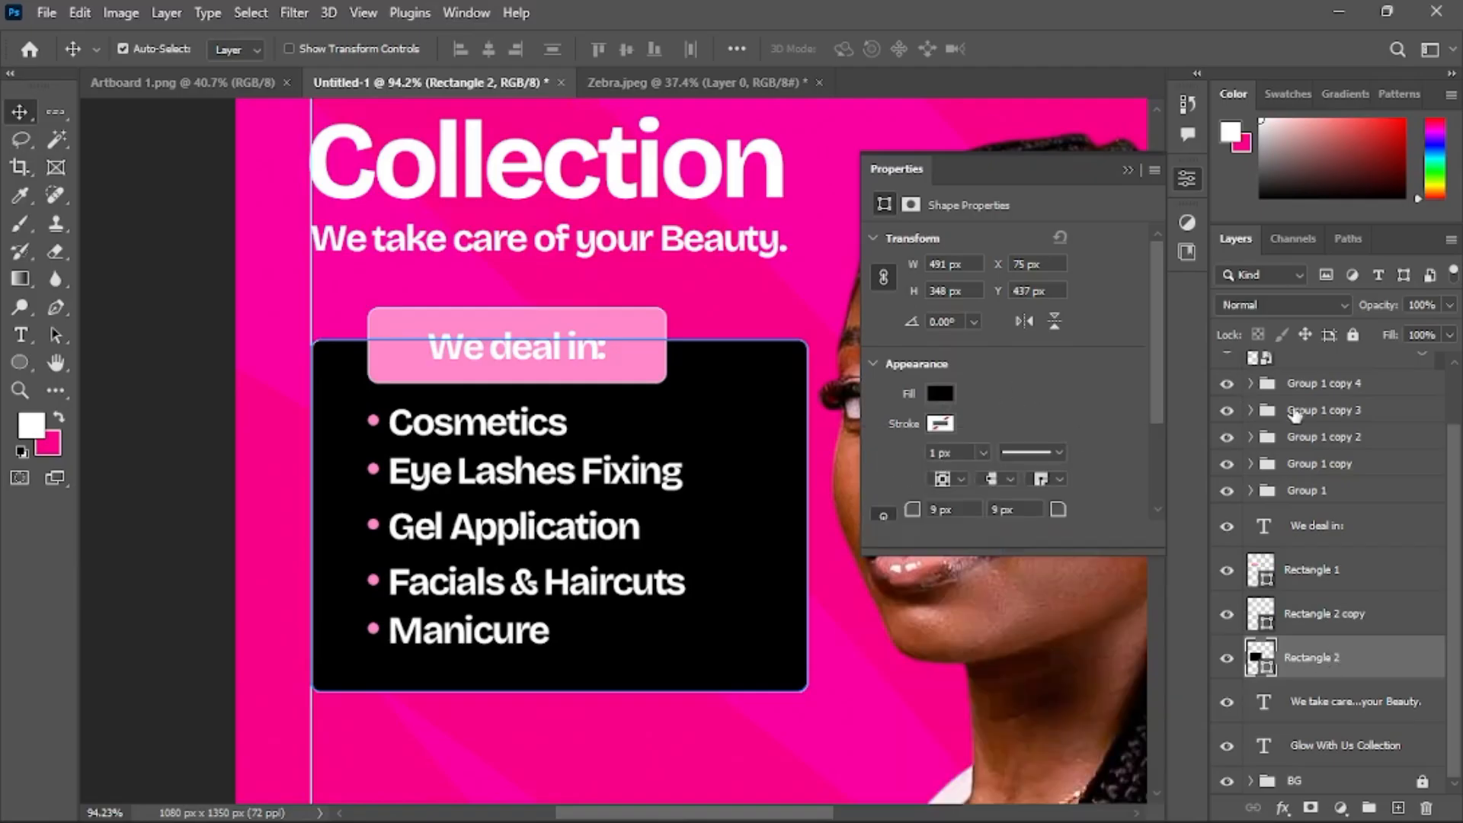
# Toggle the Sample reference layer to compare the panel with the original design
pyautogui.scroll(2, 1296, 414)
pyautogui.click(1226, 379)
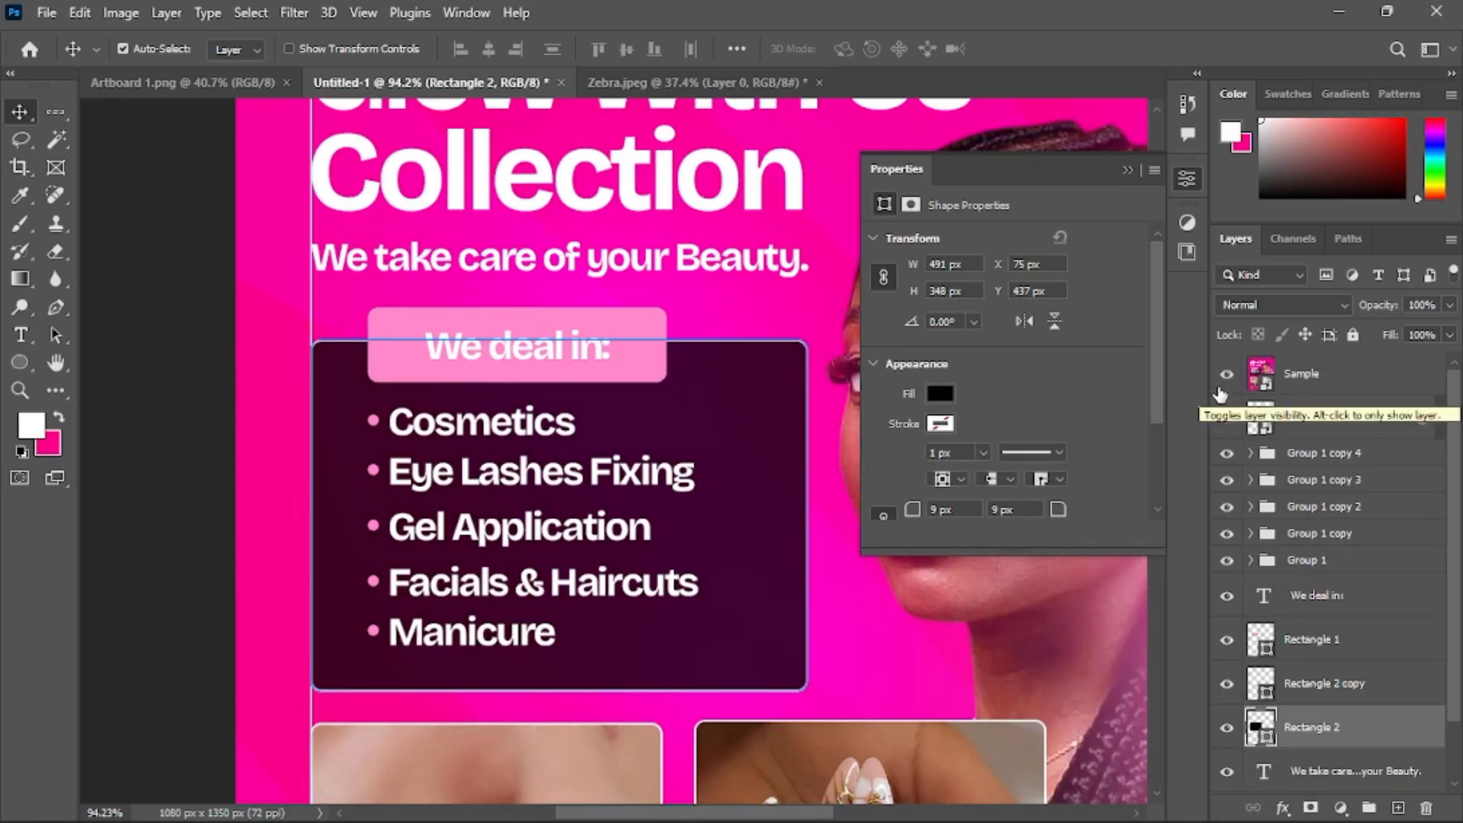
pyautogui.click(1229, 381)
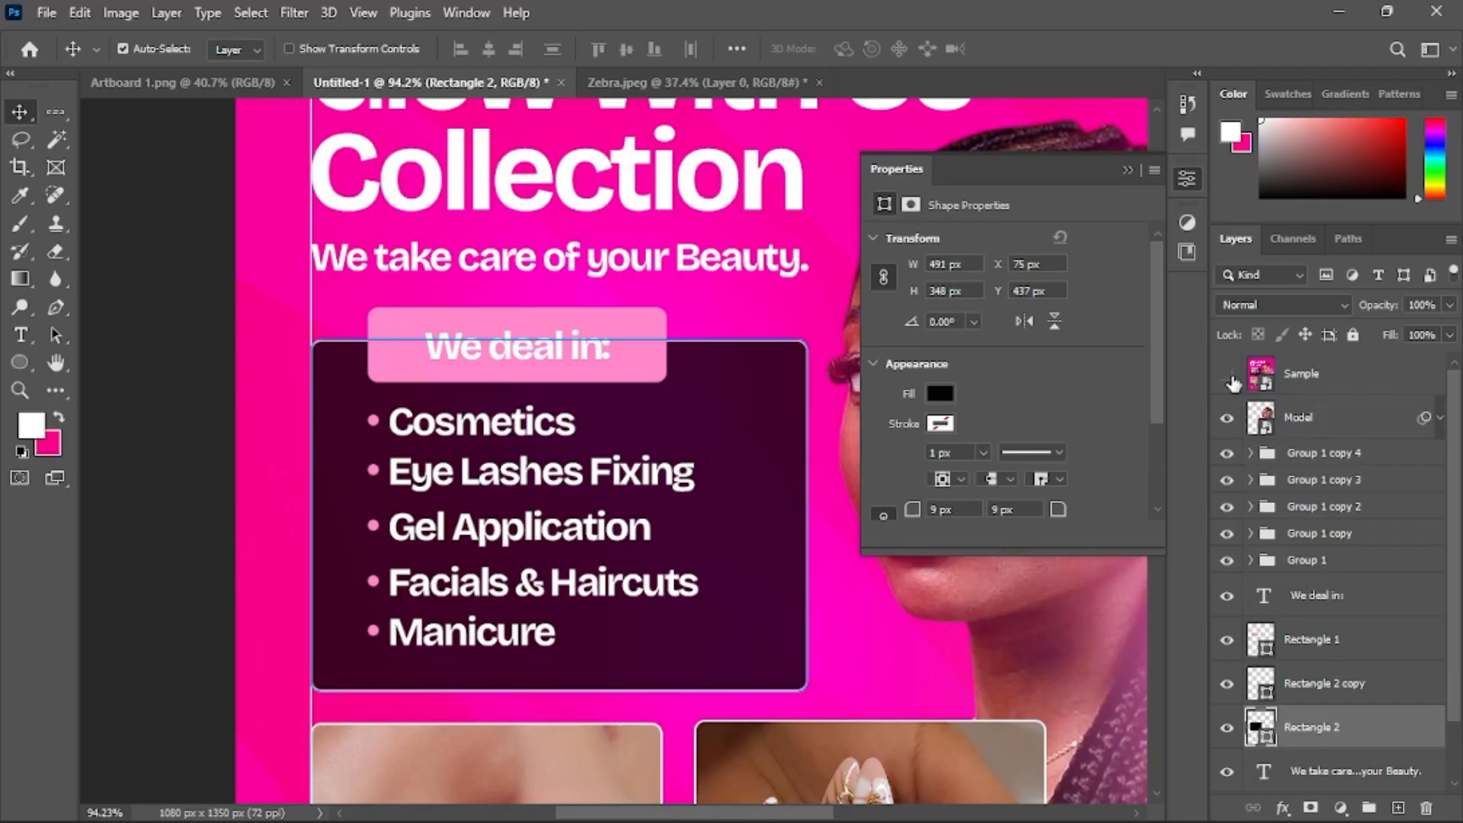
pyautogui.scroll(-1, 615, 427)
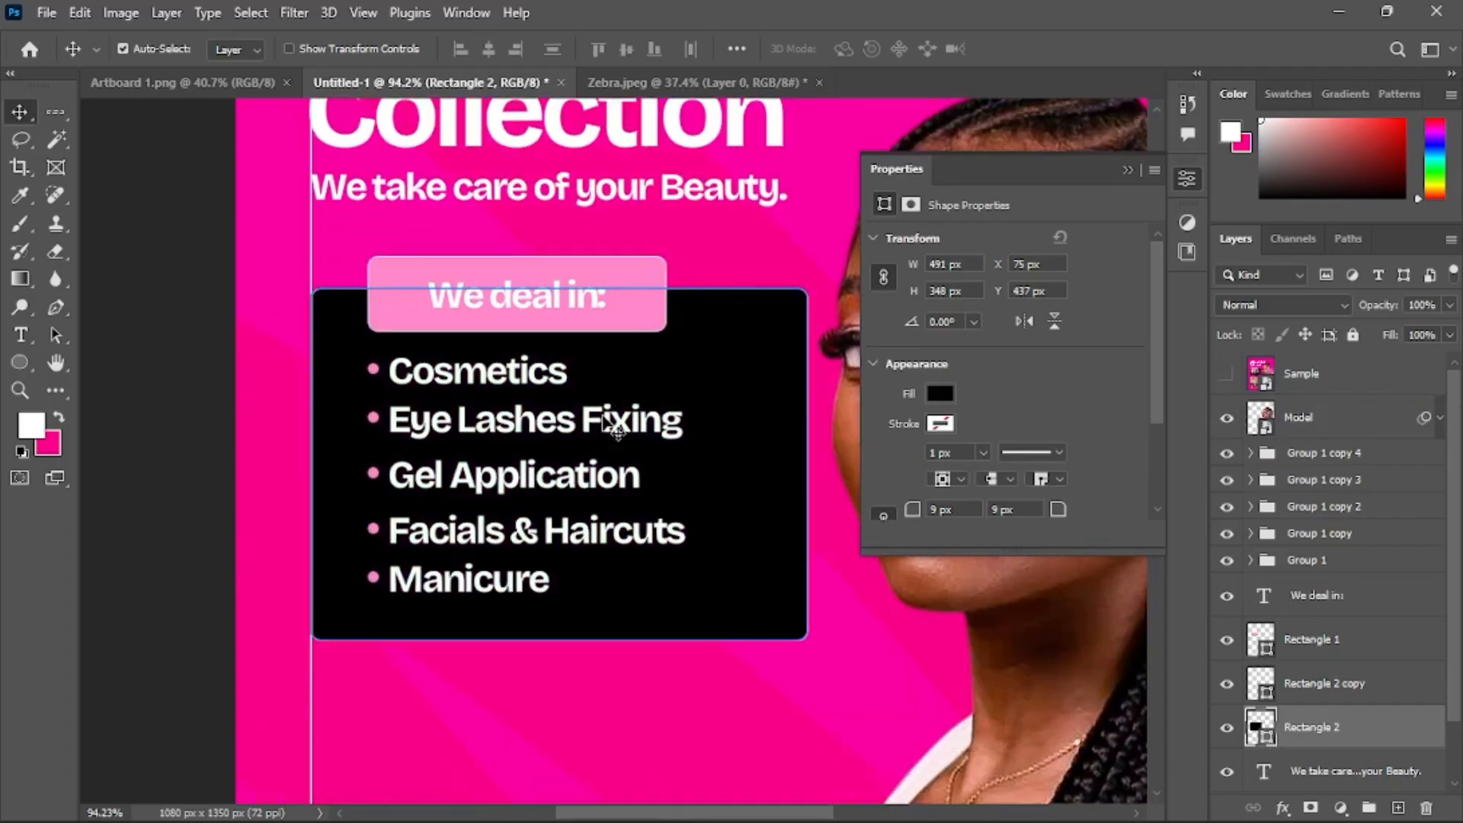
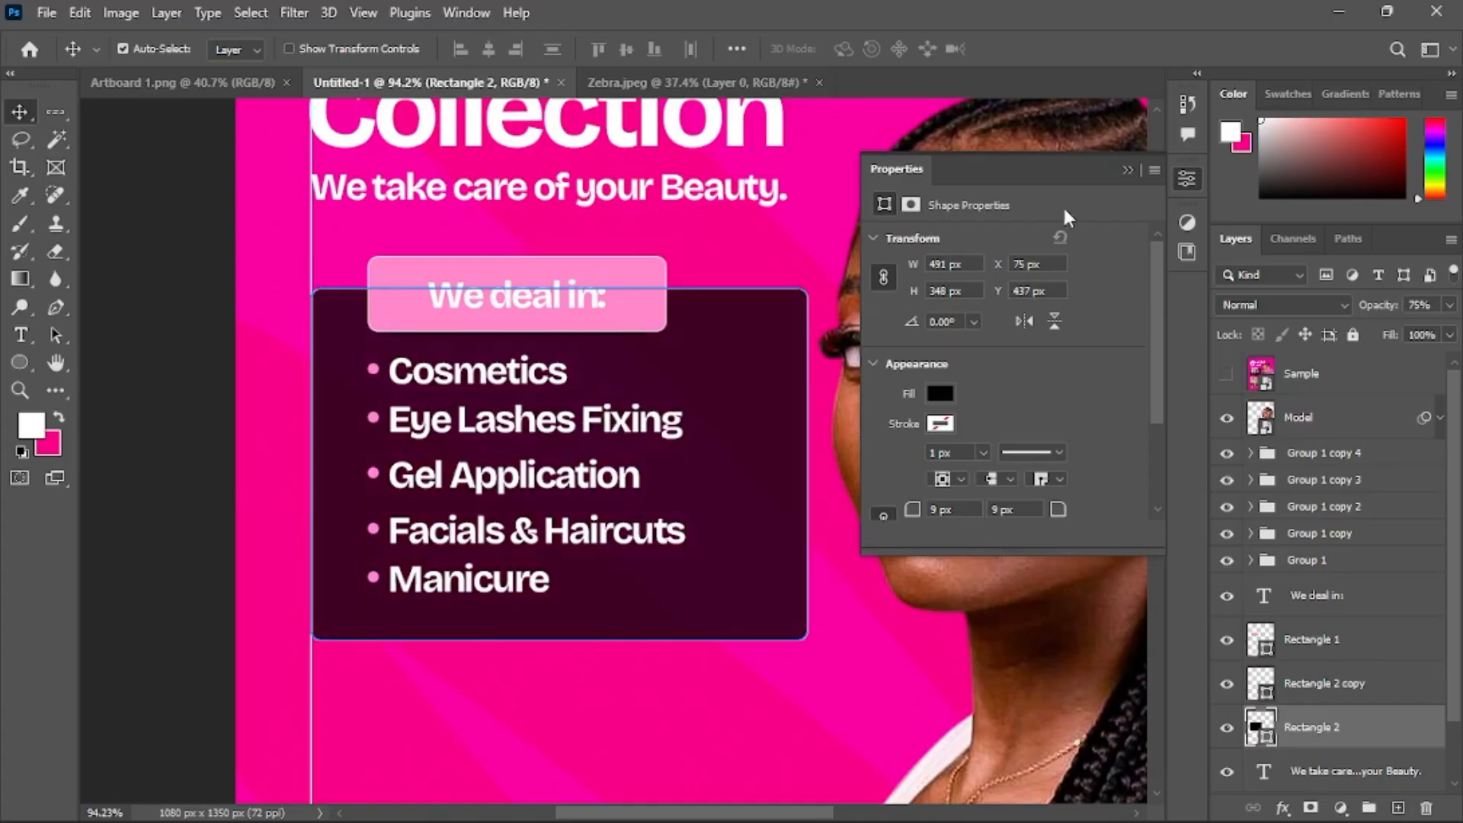
# Examine the finished services panel and the sample design's photo section beneath it
pyautogui.click(1128, 170)
pyautogui.scroll(-5, 812, 292)
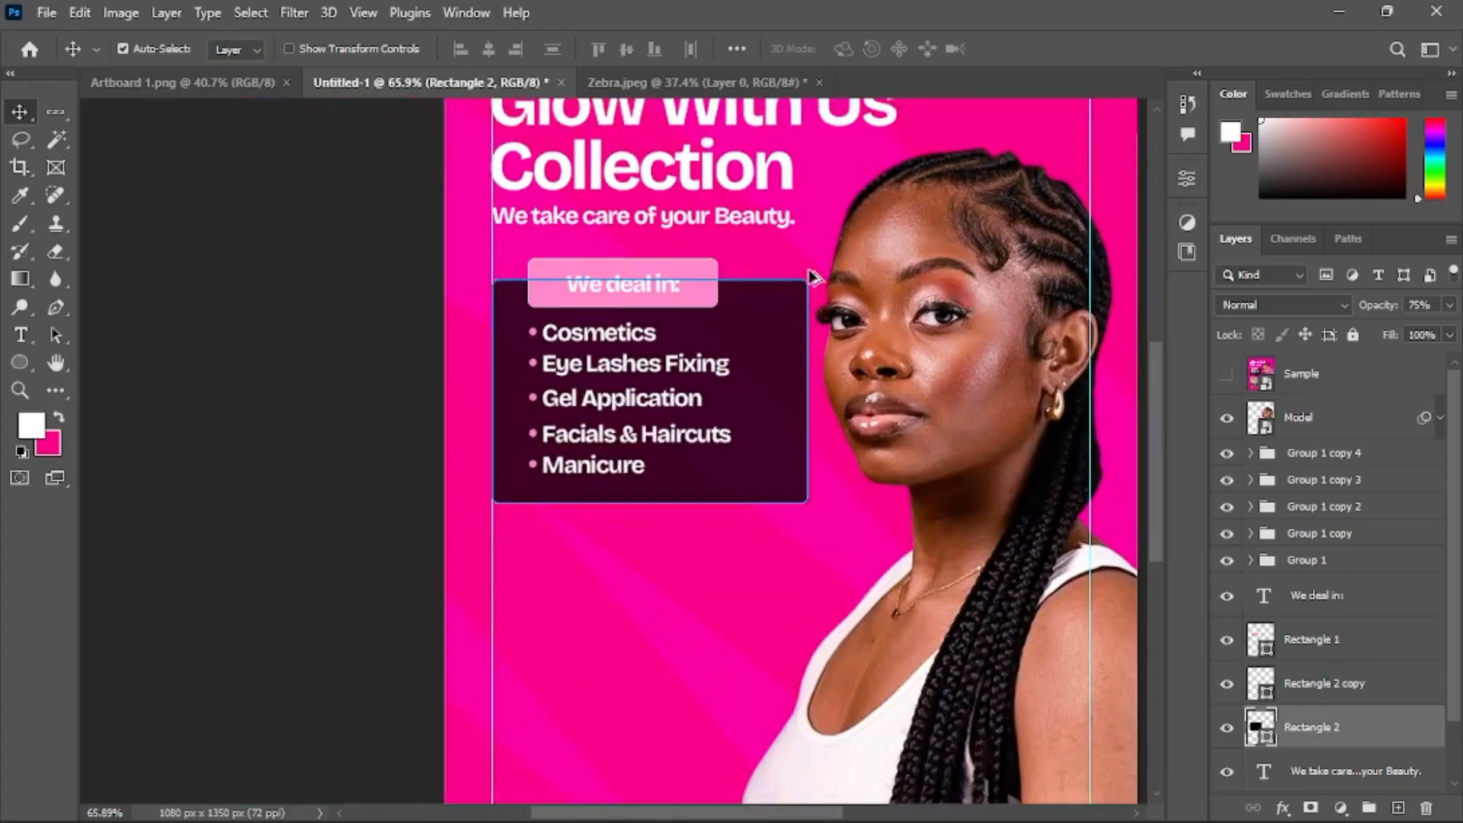
pyautogui.hscroll(3, 816, 291)
pyautogui.scroll(3, 817, 291)
pyautogui.keyDown('ctrl'); pyautogui.click(1007, 308); pyautogui.keyUp('ctrl')
pyautogui.scroll(-1, 758, 372)
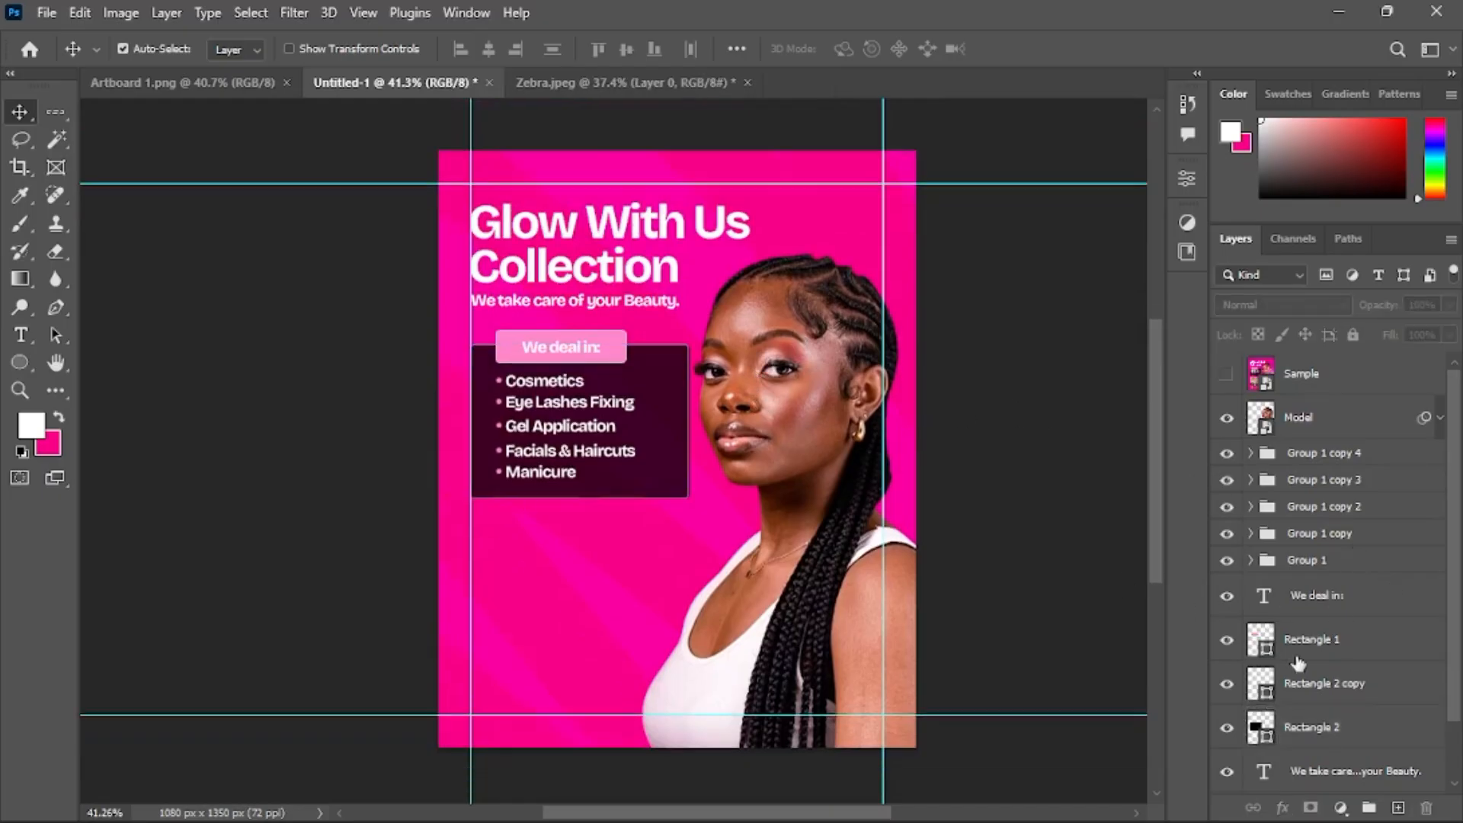
pyautogui.scroll(5, 500, 427)
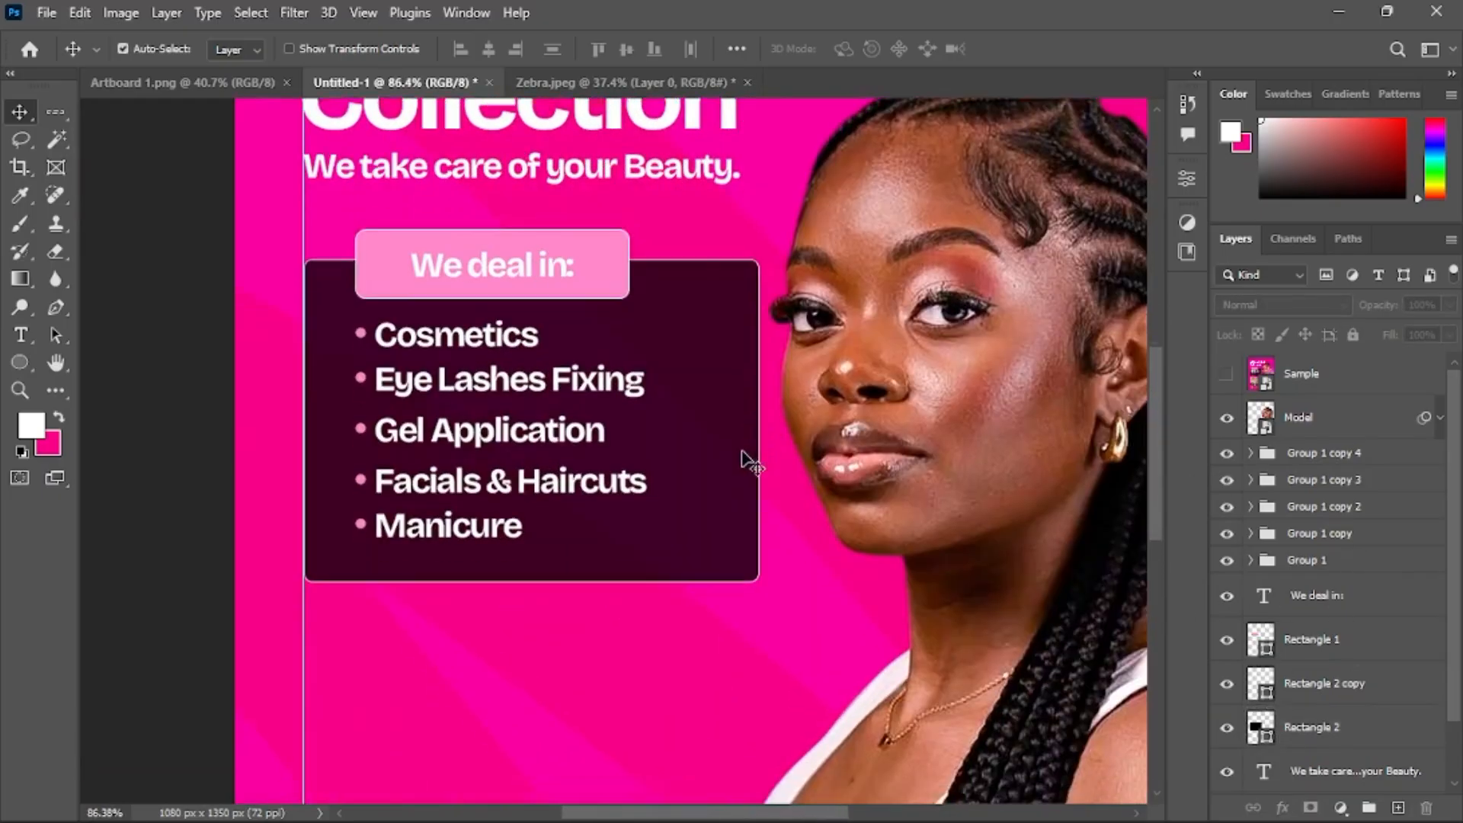
pyautogui.scroll(-2, 743, 460)
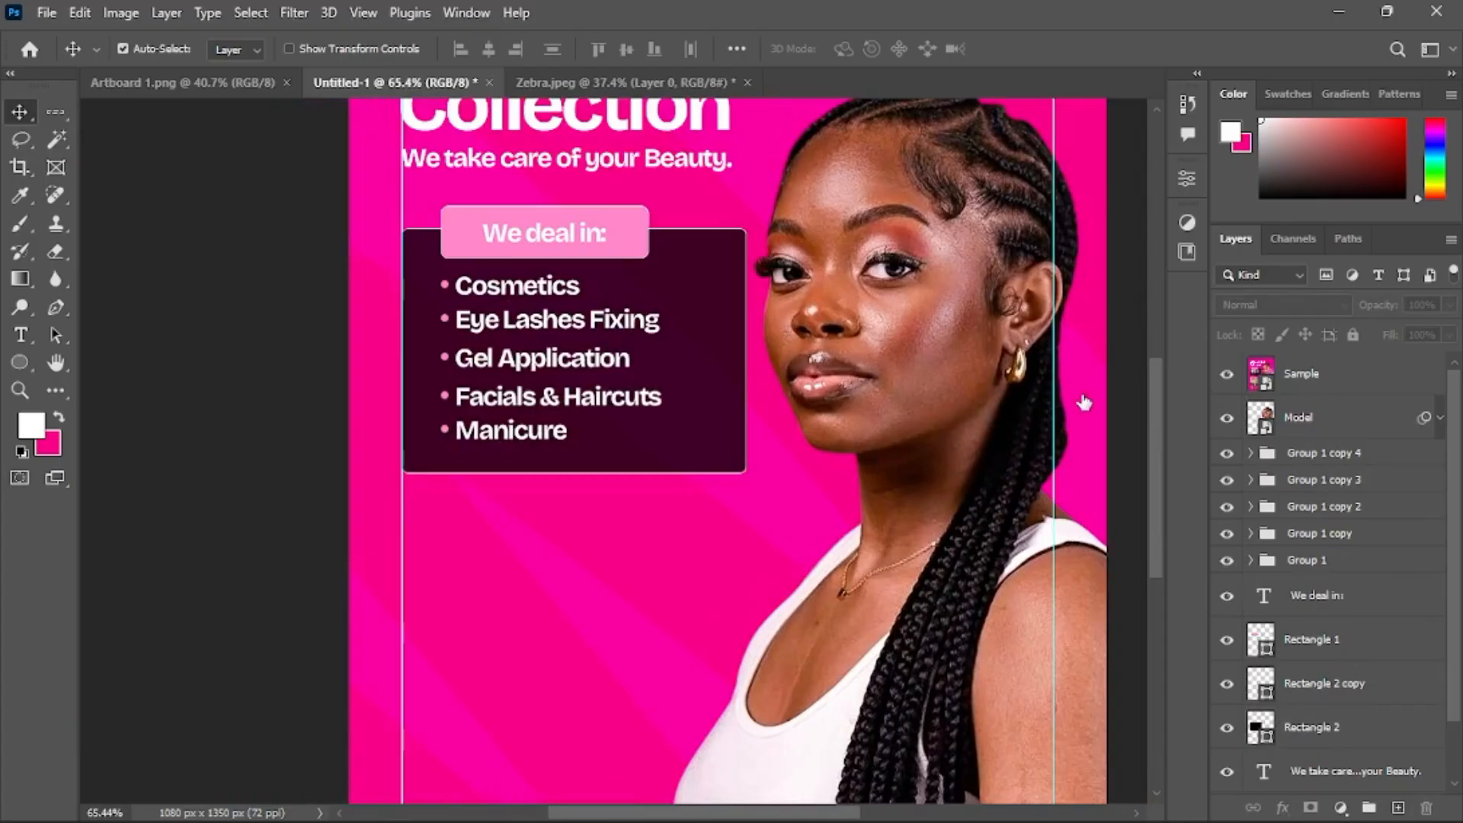
pyautogui.scroll(-3, 739, 425)
pyautogui.scroll(3, 587, 497)
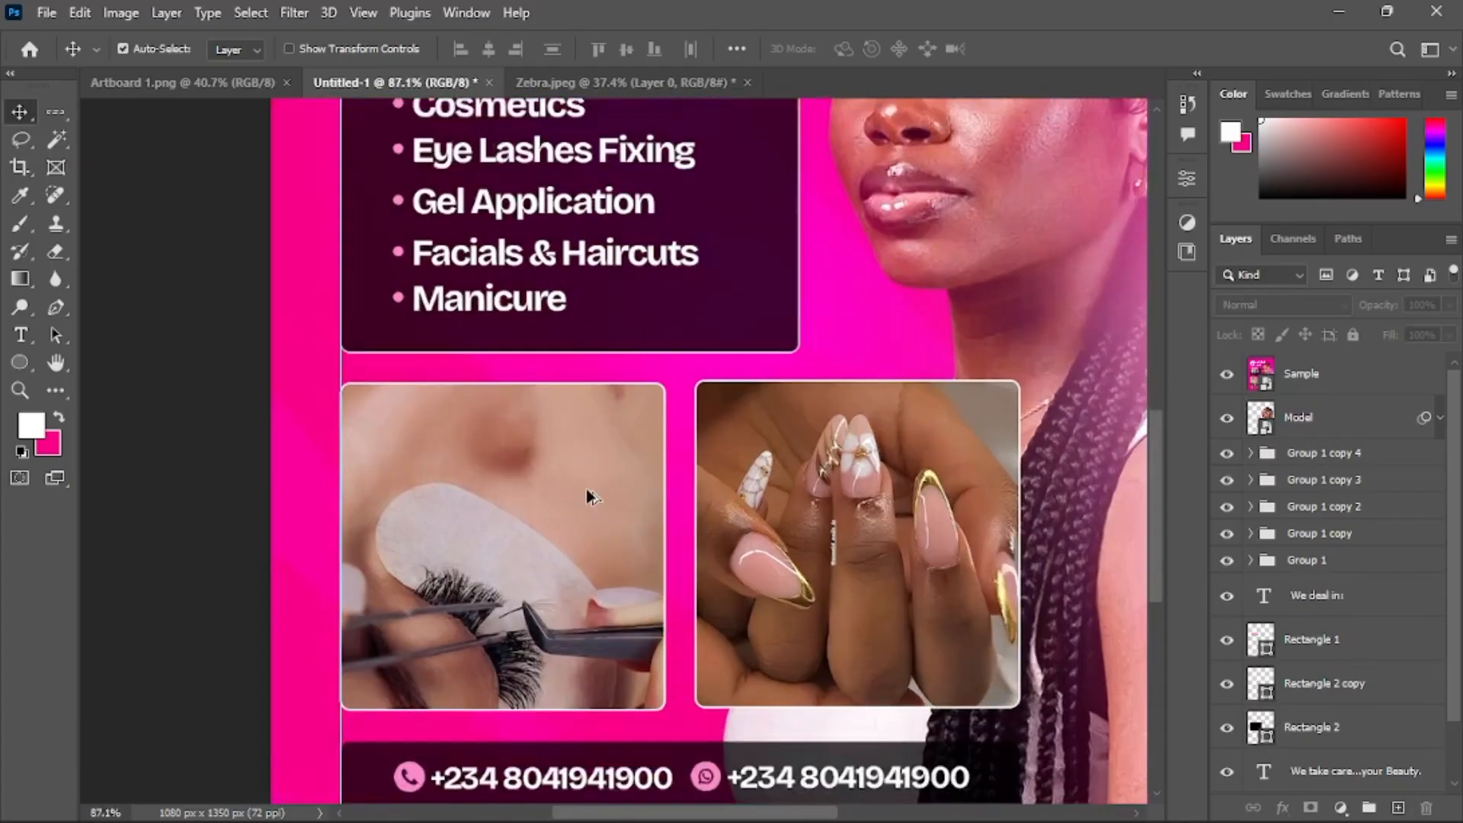
pyautogui.scroll(1, 582, 488)
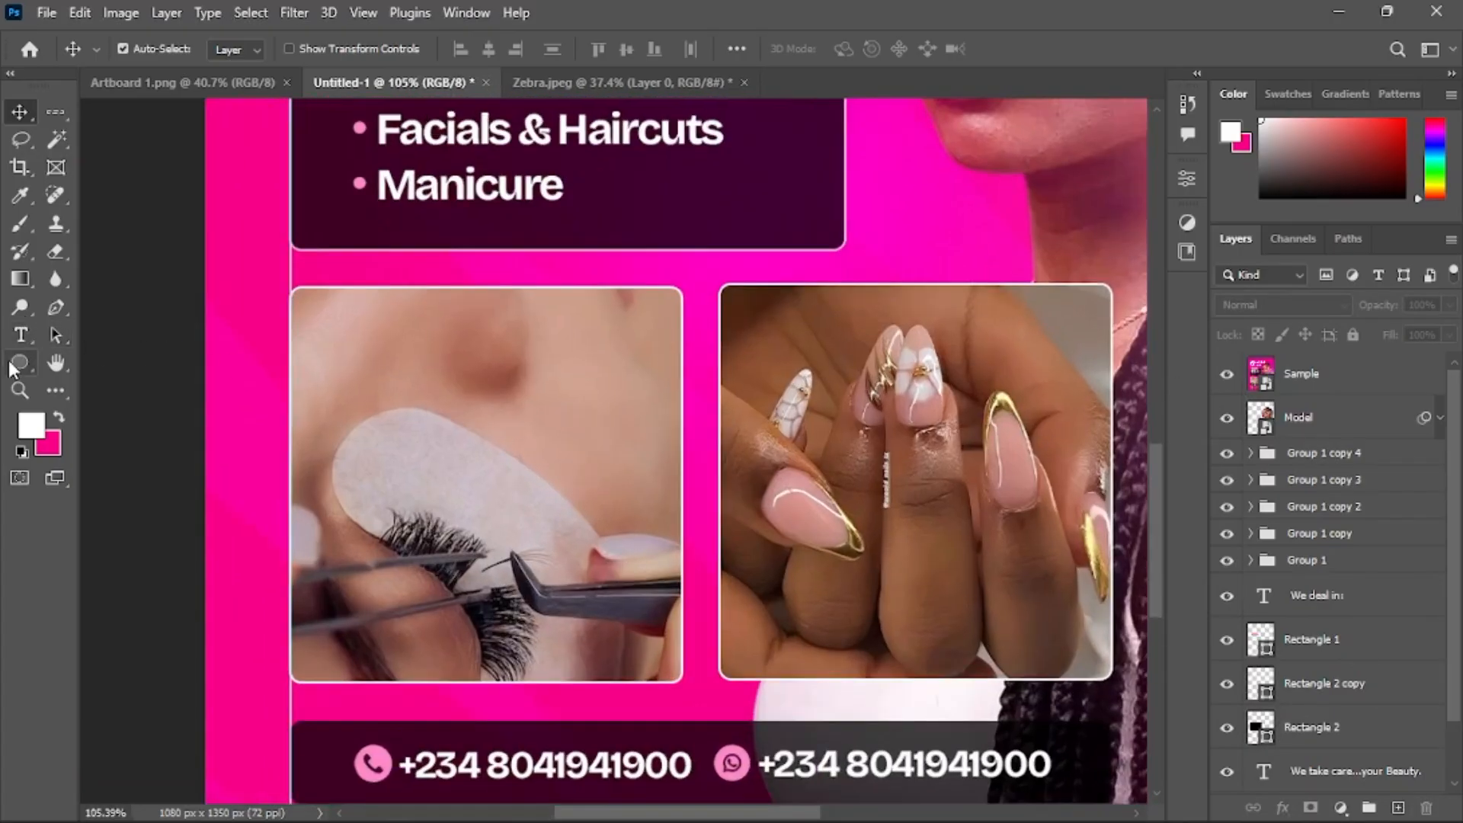
# Draw a white rectangle about 348 × 352 px in the lower-left photo slot and round its corners to 11 px
pyautogui.moveTo(20, 362); pyautogui.dragTo(93, 362)
pyautogui.click(94, 358)
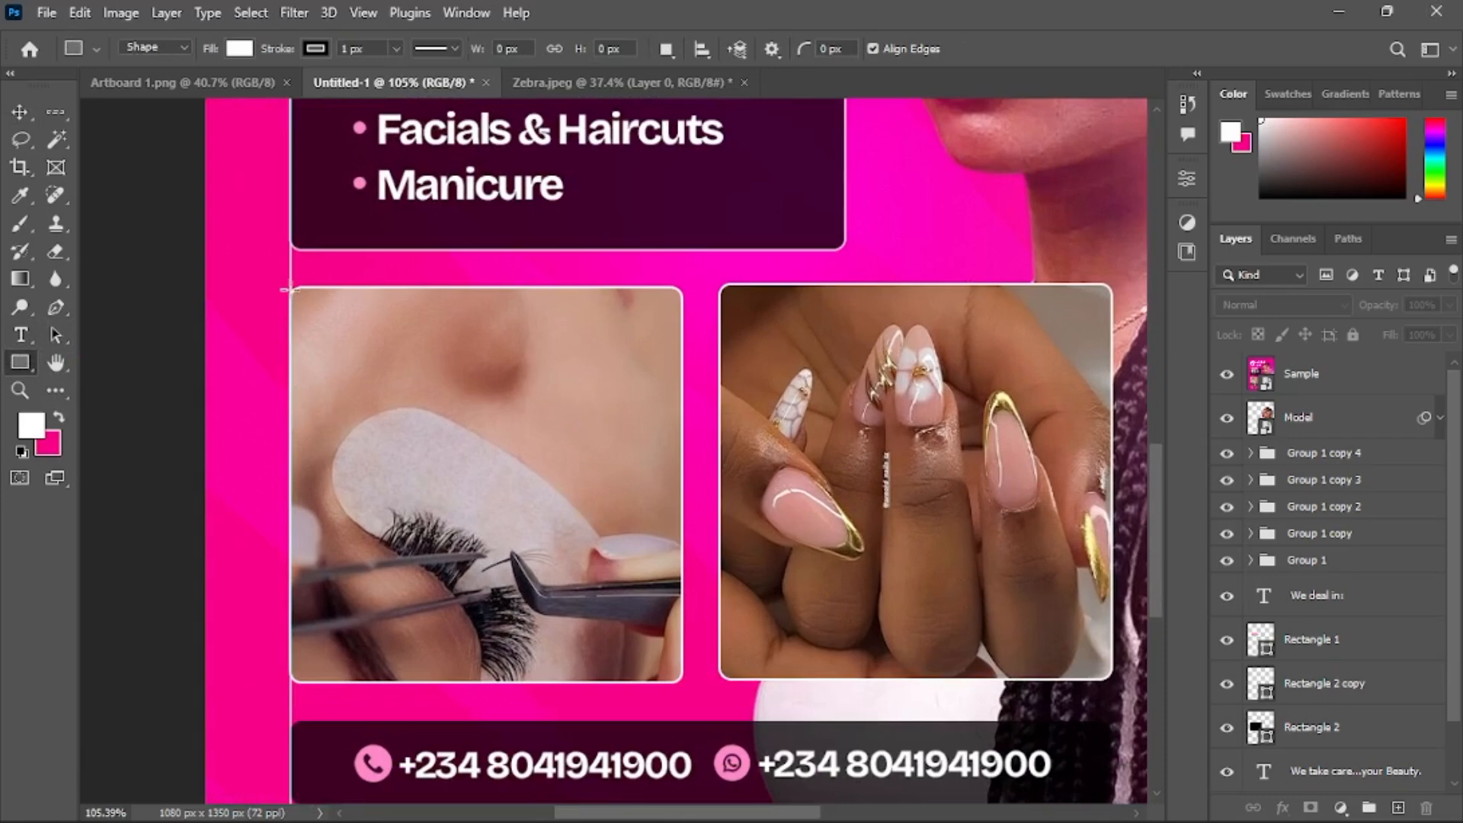
pyautogui.moveTo(328, 320); pyautogui.dragTo(683, 685)
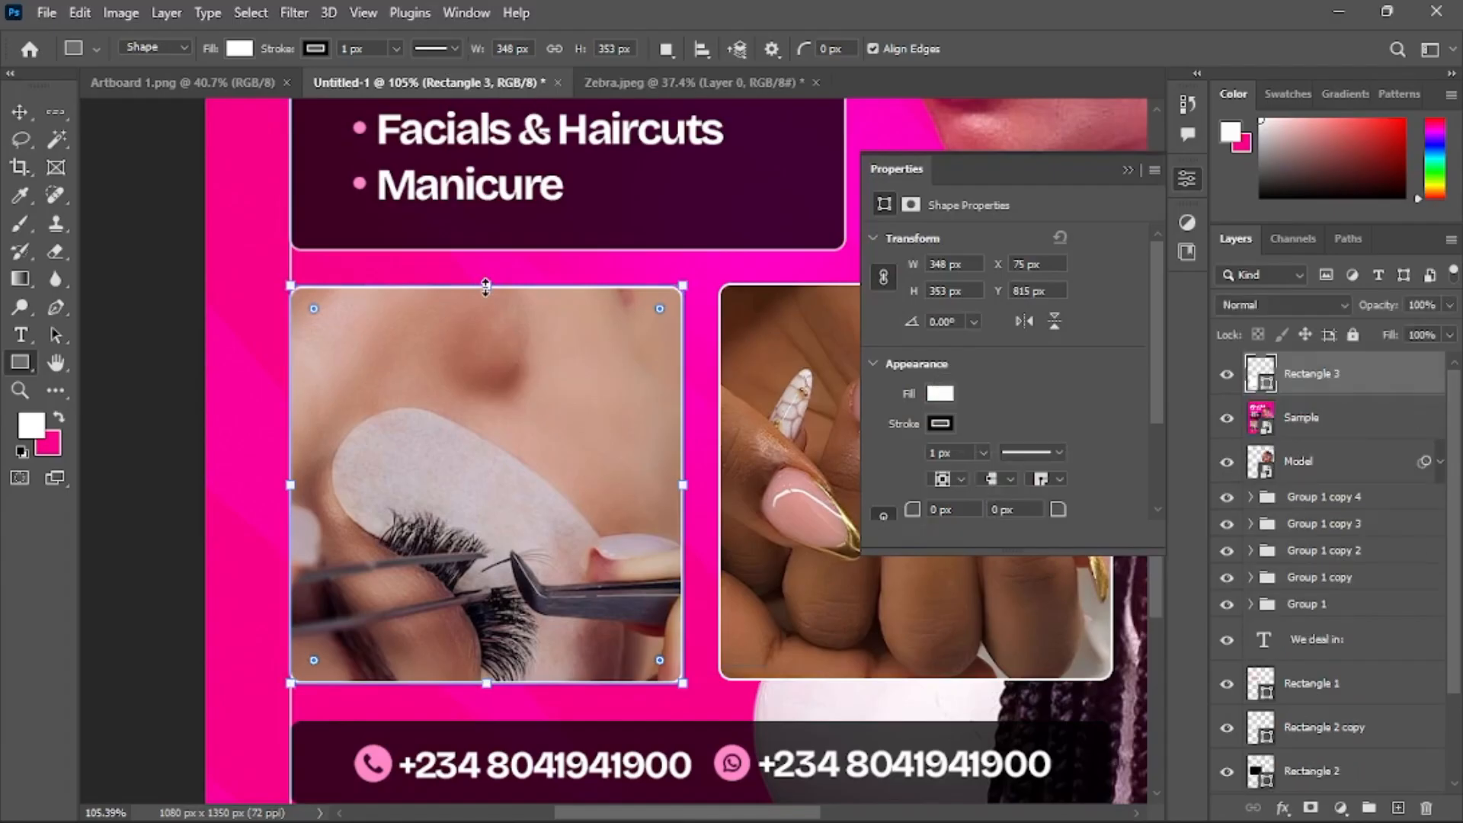
pyautogui.moveTo(486, 296); pyautogui.dragTo(488, 288)
pyautogui.moveTo(660, 309)
pyautogui.mouseDown()
pyautogui.moveTo(620, 353)
pyautogui.moveTo(651, 317)
pyautogui.moveTo(678, 324)
pyautogui.moveTo(678, 302)
pyautogui.mouseUp()
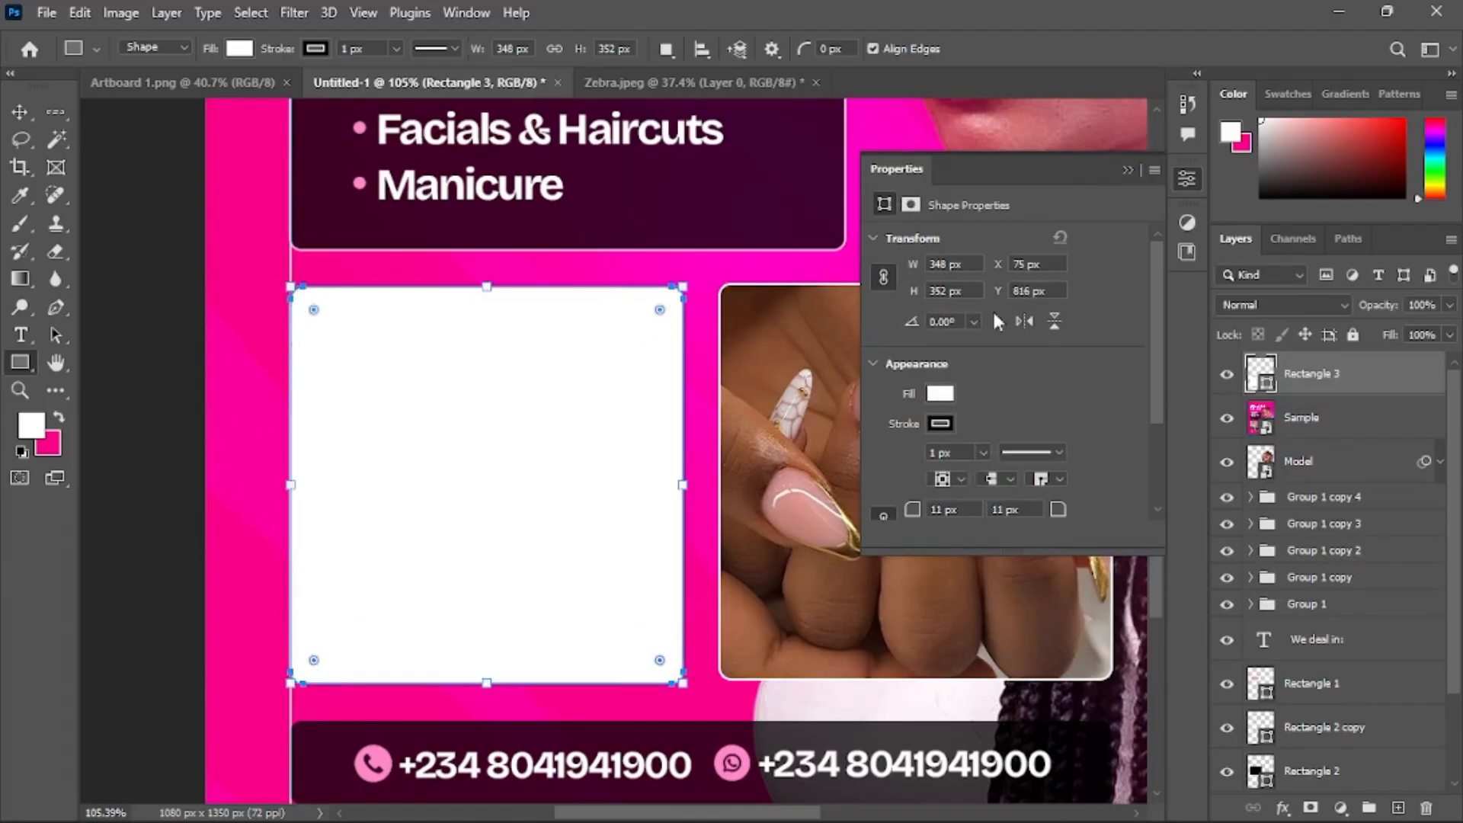
# Set the new rectangle's stroke colour to white
pyautogui.click(941, 424)
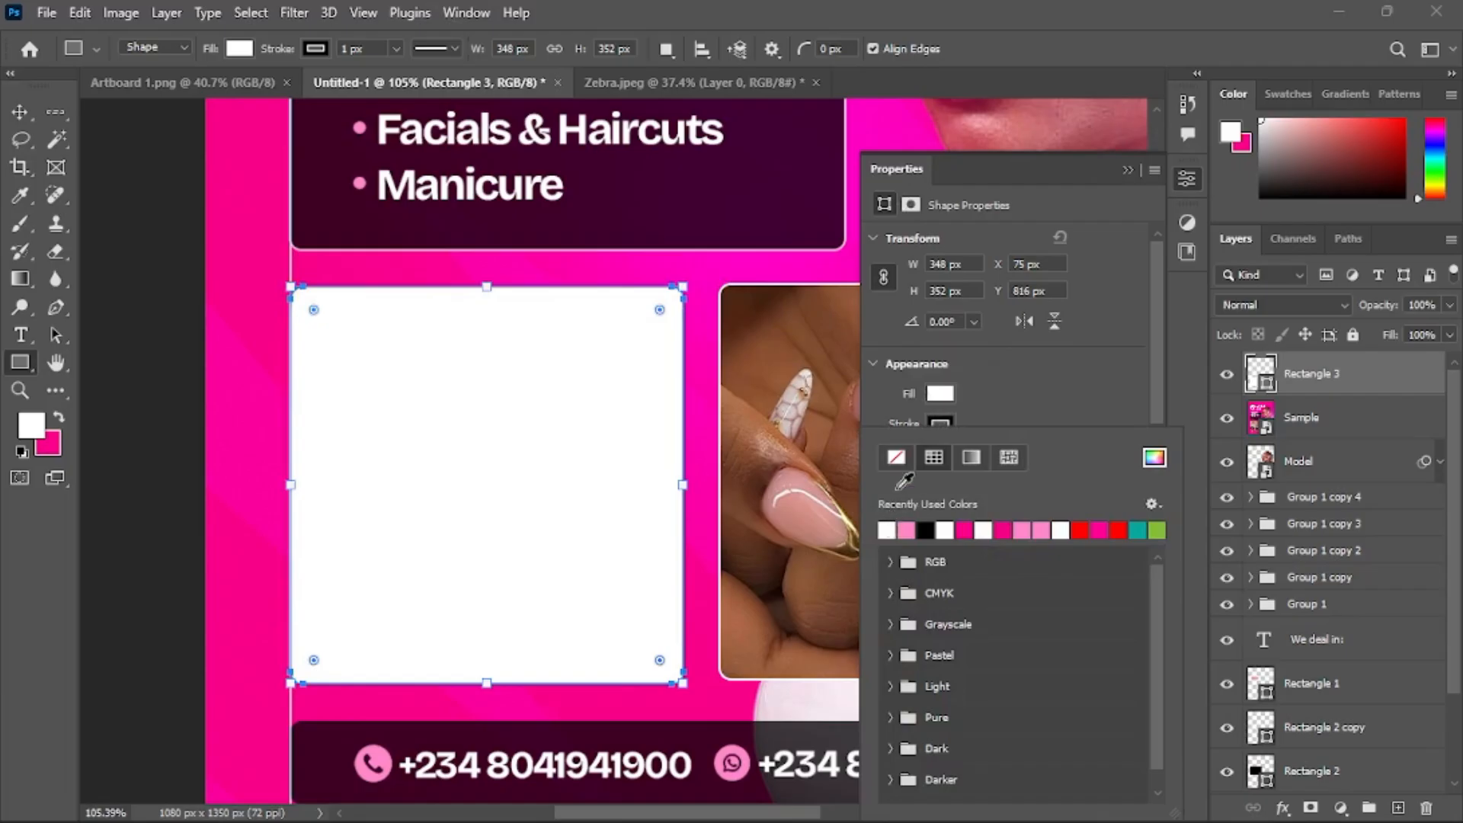
pyautogui.click(888, 530)
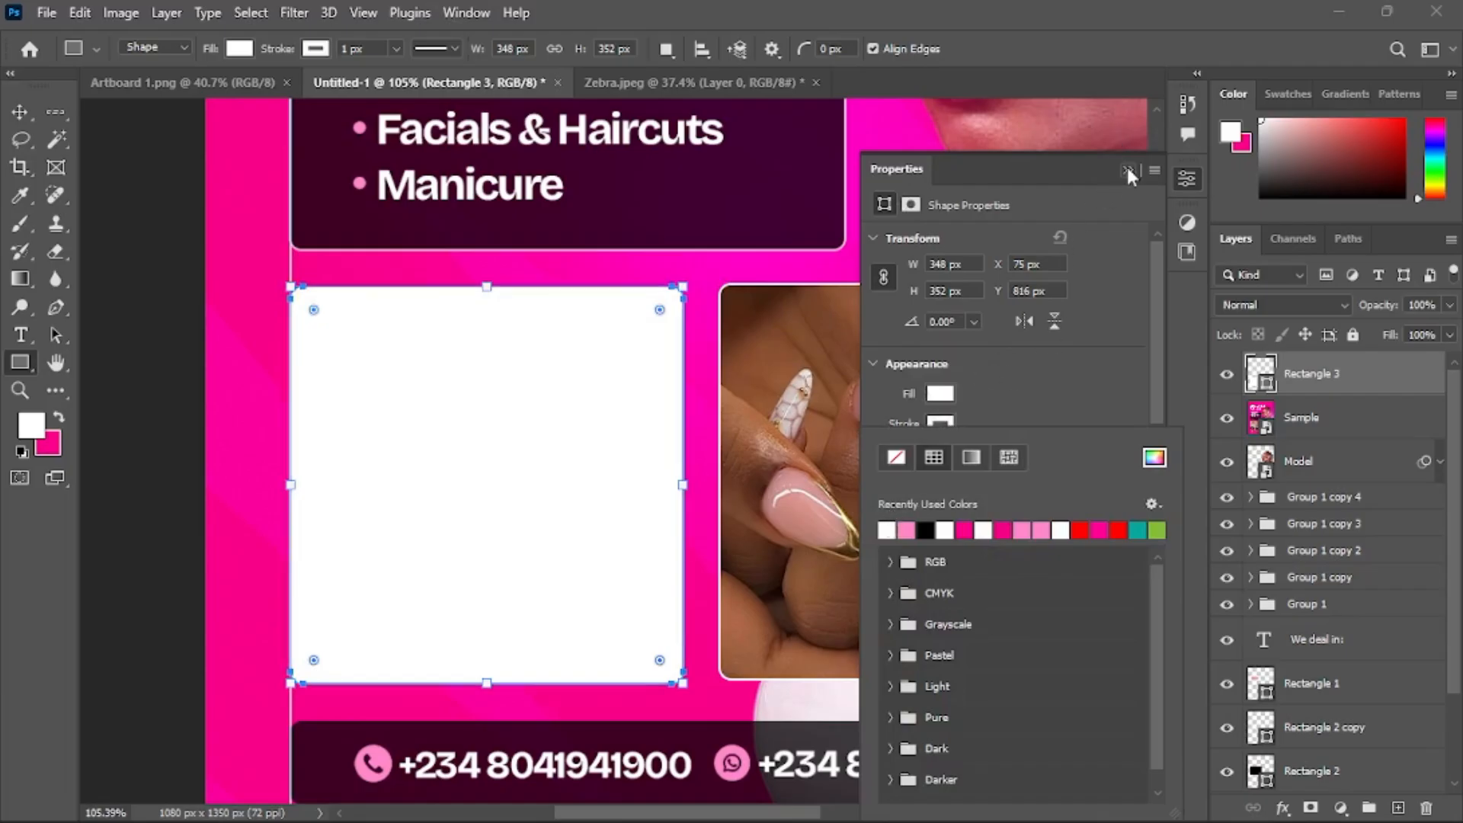
pyautogui.click(1128, 169)
# Duplicate the rounded rectangle into the right photo slot and nudge it into place
pyautogui.click(19, 111)
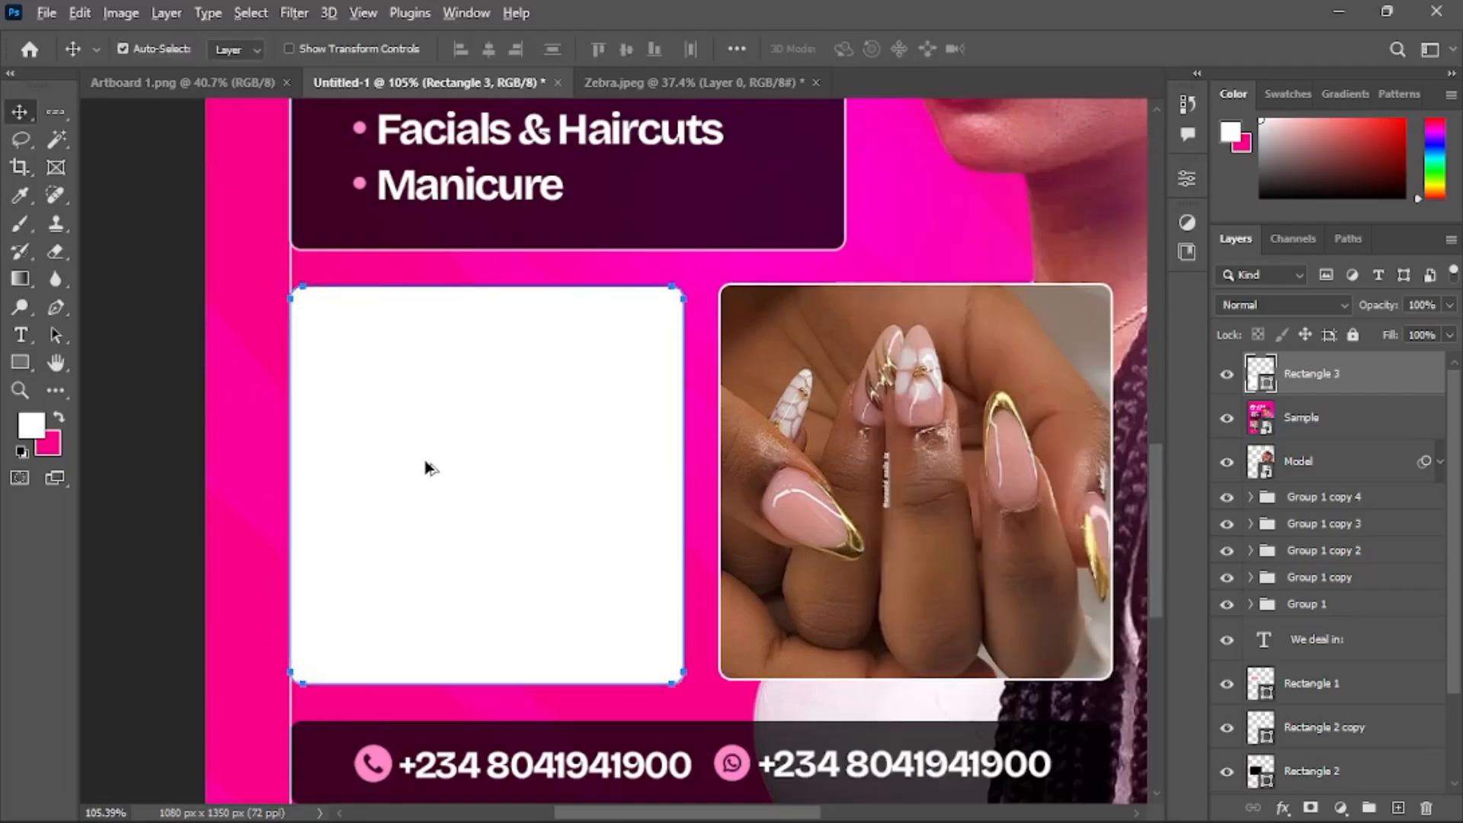
pyautogui.moveTo(428, 468); pyautogui.dragTo(854, 465)
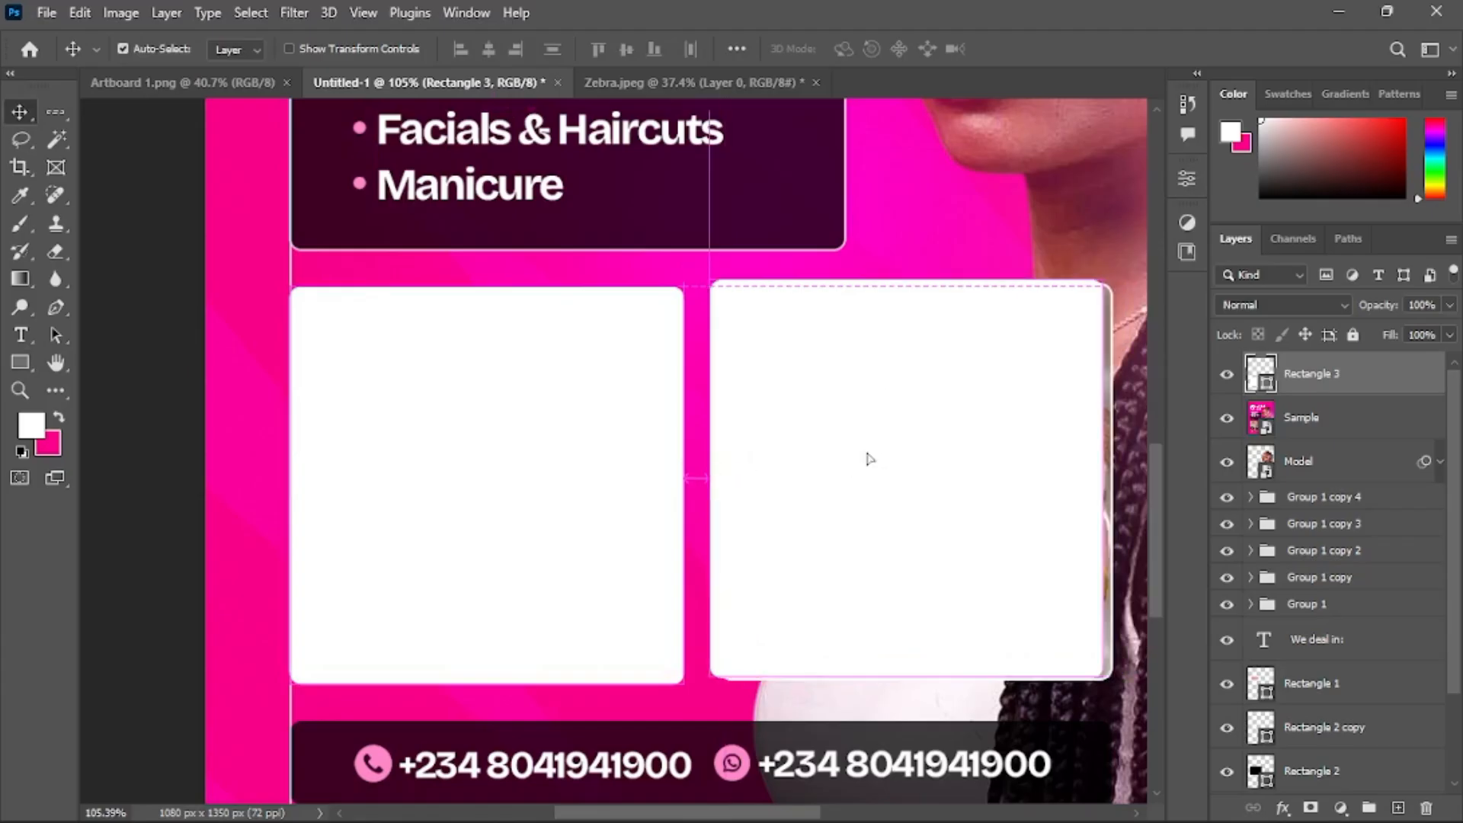
pyautogui.press('Right')
pyautogui.press('Right')
pyautogui.press('Right')
pyautogui.press('Right')
pyautogui.press('Right')
pyautogui.press('Right')
pyautogui.press('Right')
pyautogui.press('Right')
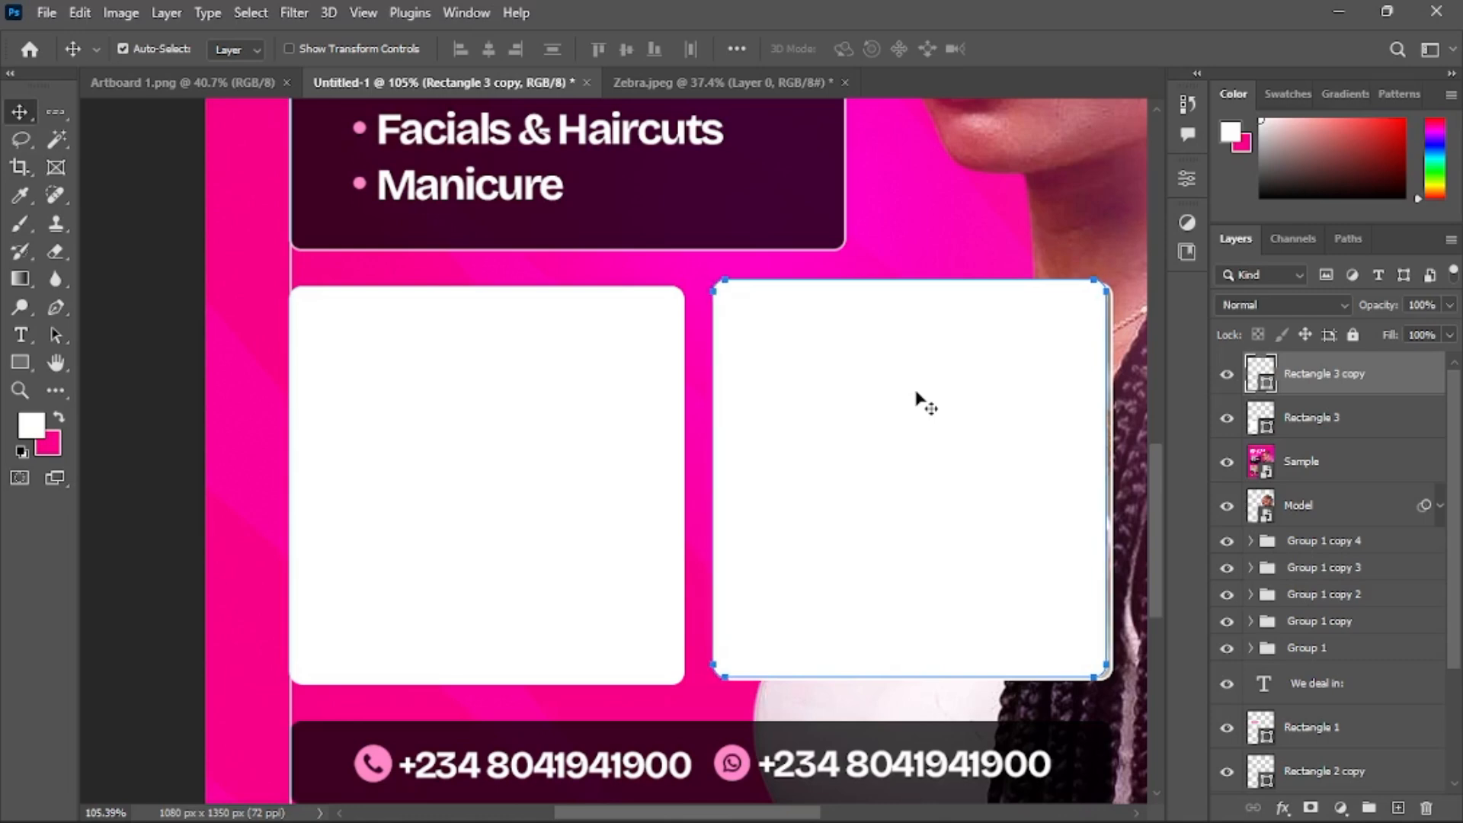
pyautogui.press('Right')
pyautogui.press('Right')
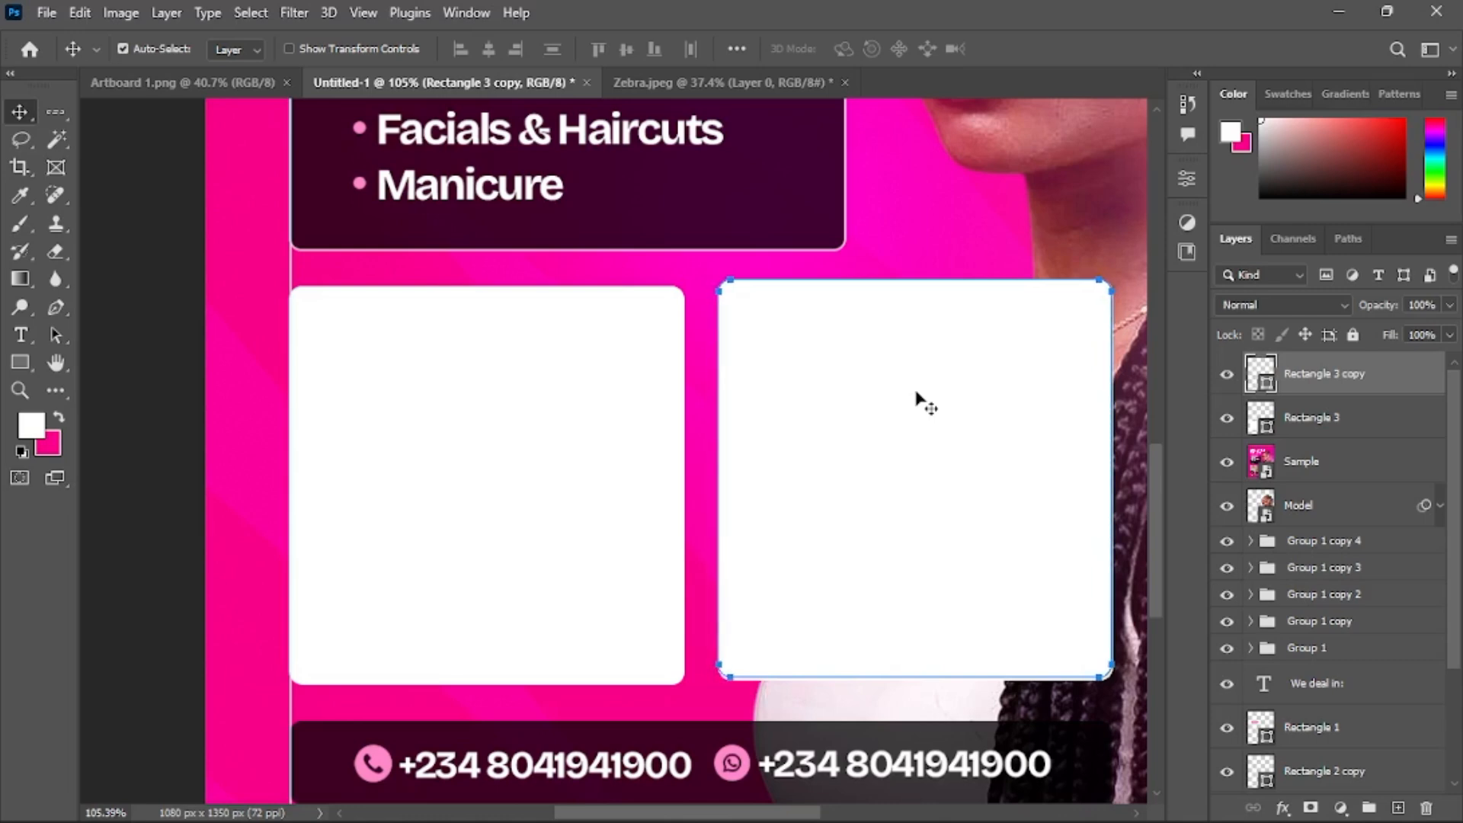
pyautogui.press('Down')
pyautogui.press('Down')
pyautogui.press('Down')
pyautogui.press('Down')
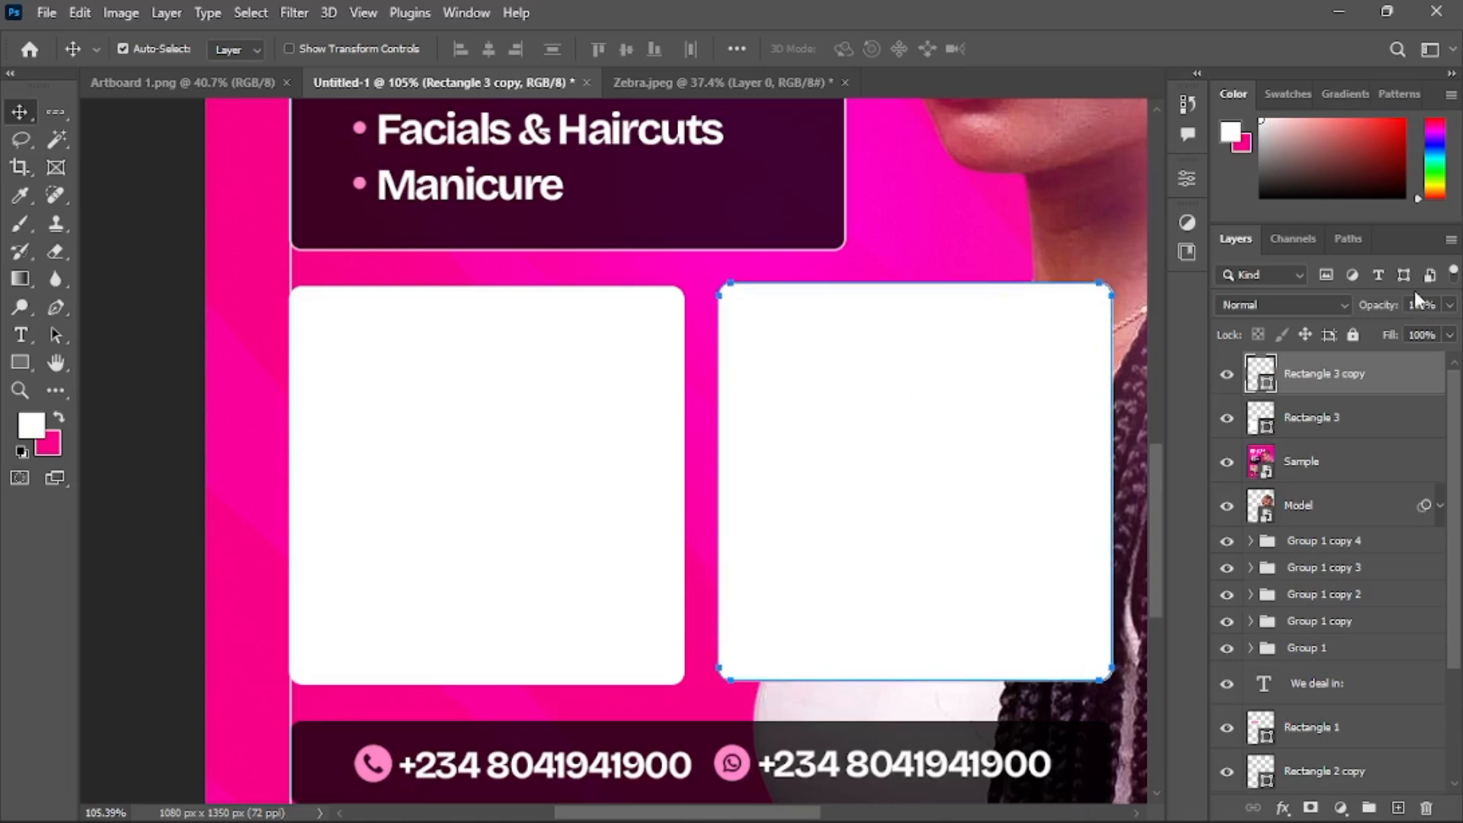
# Select both photo rectangles and align their top edges
pyautogui.scroll(1, 1323, 419)
pyautogui.keyDown('ctrl'); pyautogui.click(1330, 431); pyautogui.keyUp('ctrl')
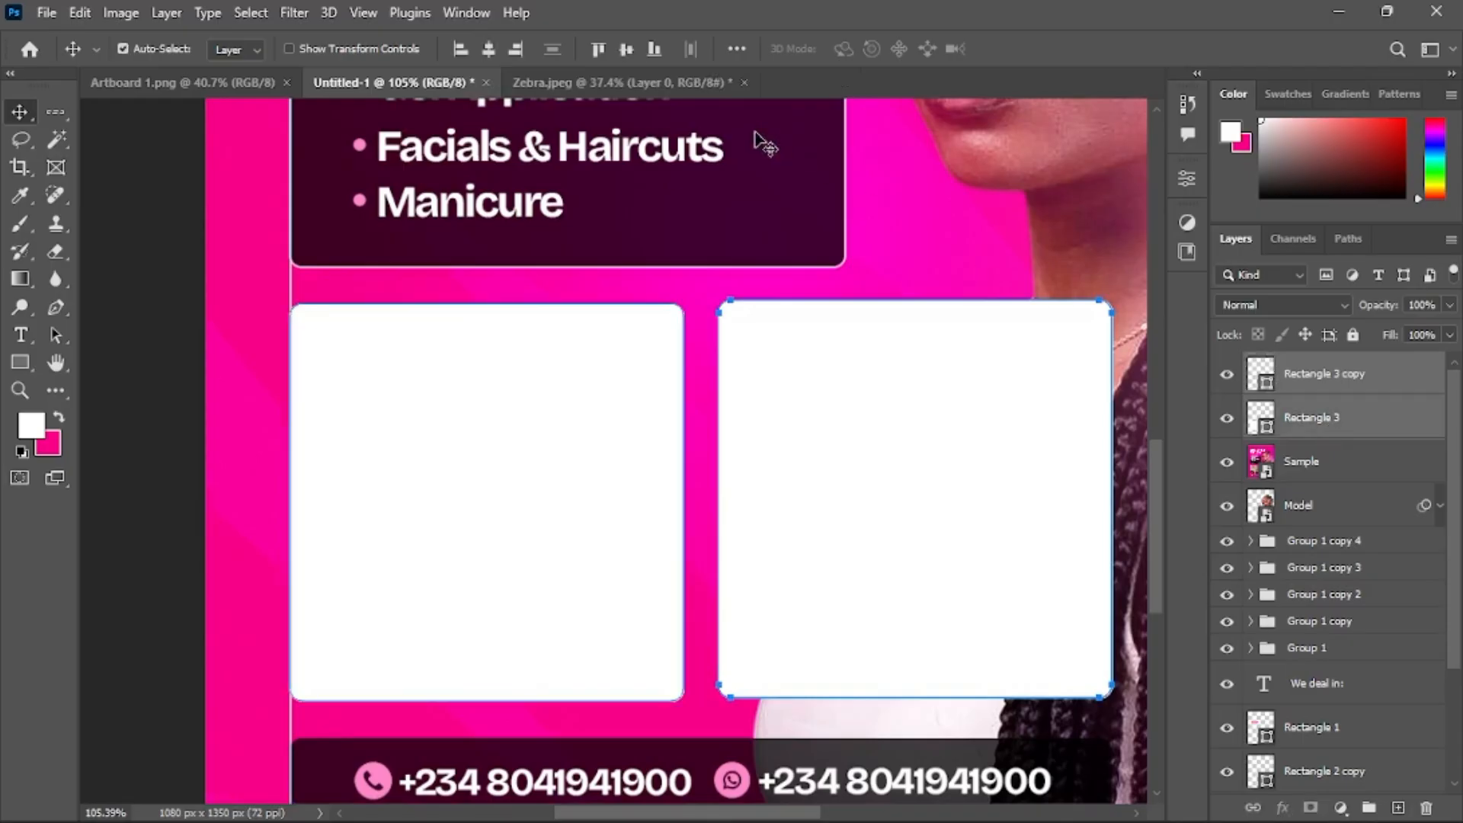
pyautogui.click(625, 49)
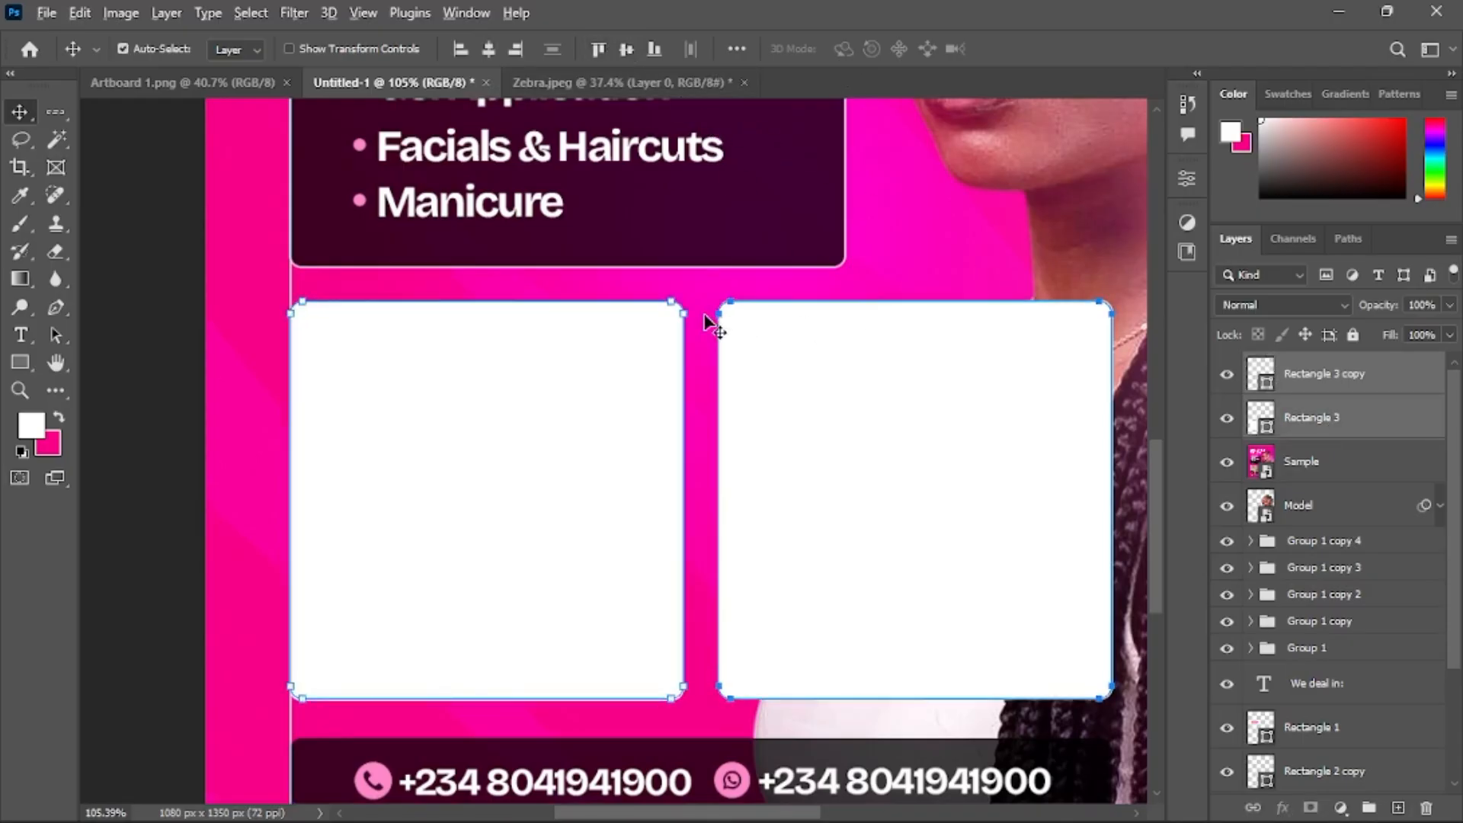
# Place the nail photo 'download - 2025-11-05T135446.209' from Downloads as an embedded image
pyautogui.scroll(-5, 710, 325)
pyautogui.hscroll(4, 710, 326)
pyautogui.scroll(3, 711, 326)
pyautogui.click(1087, 366)
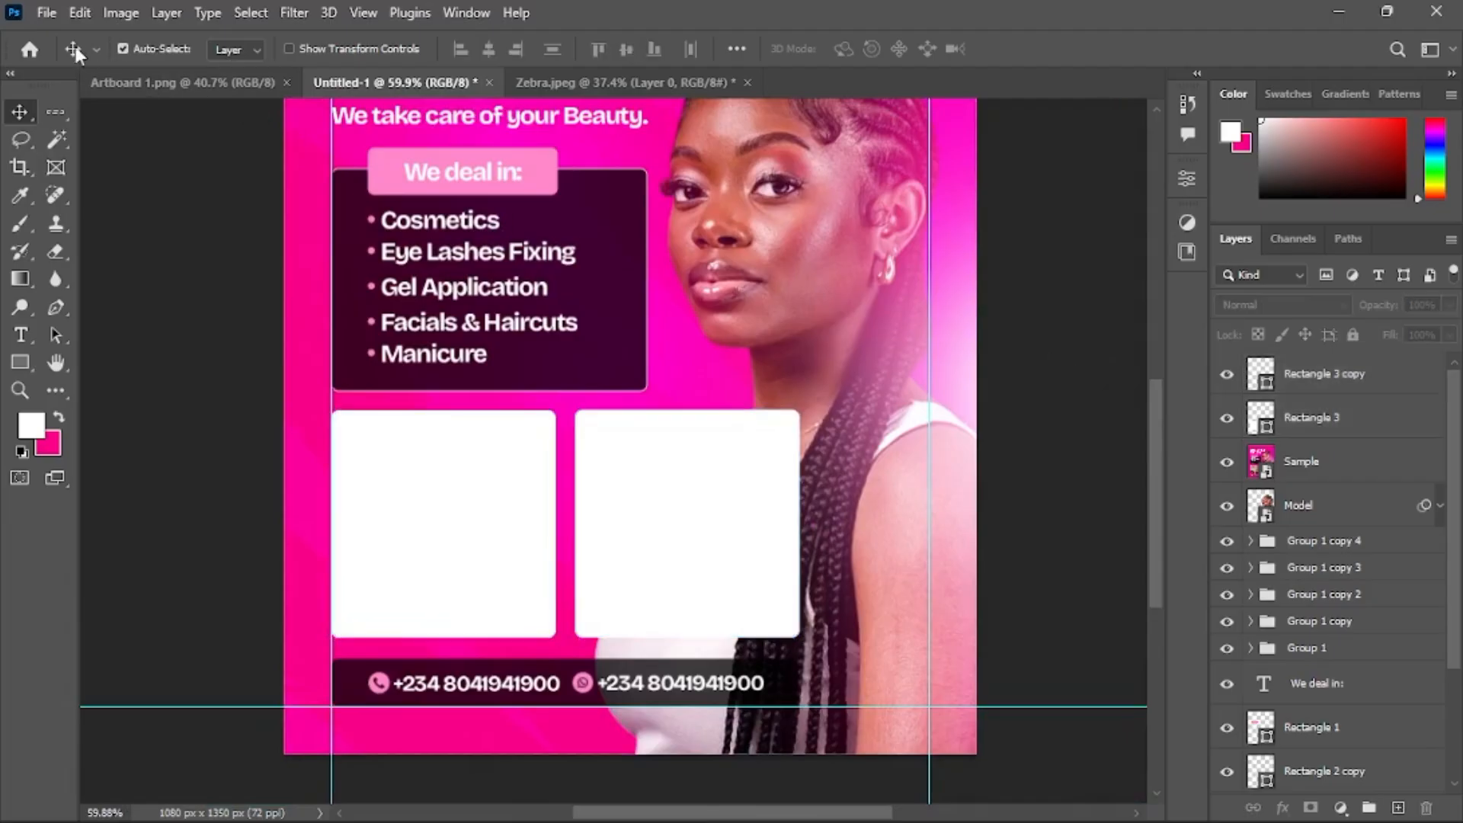
pyautogui.click(47, 15)
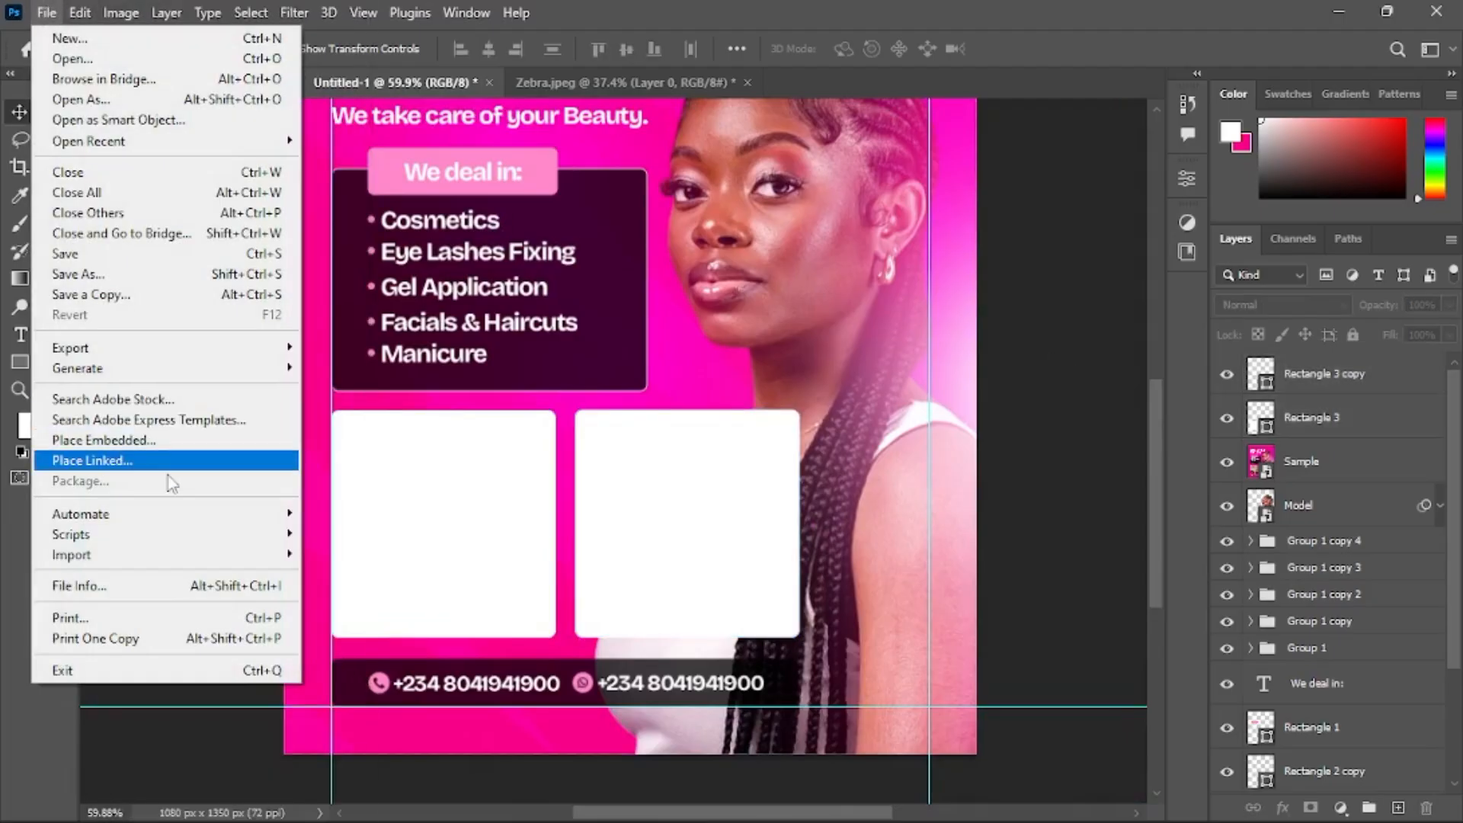
pyautogui.click(175, 447)
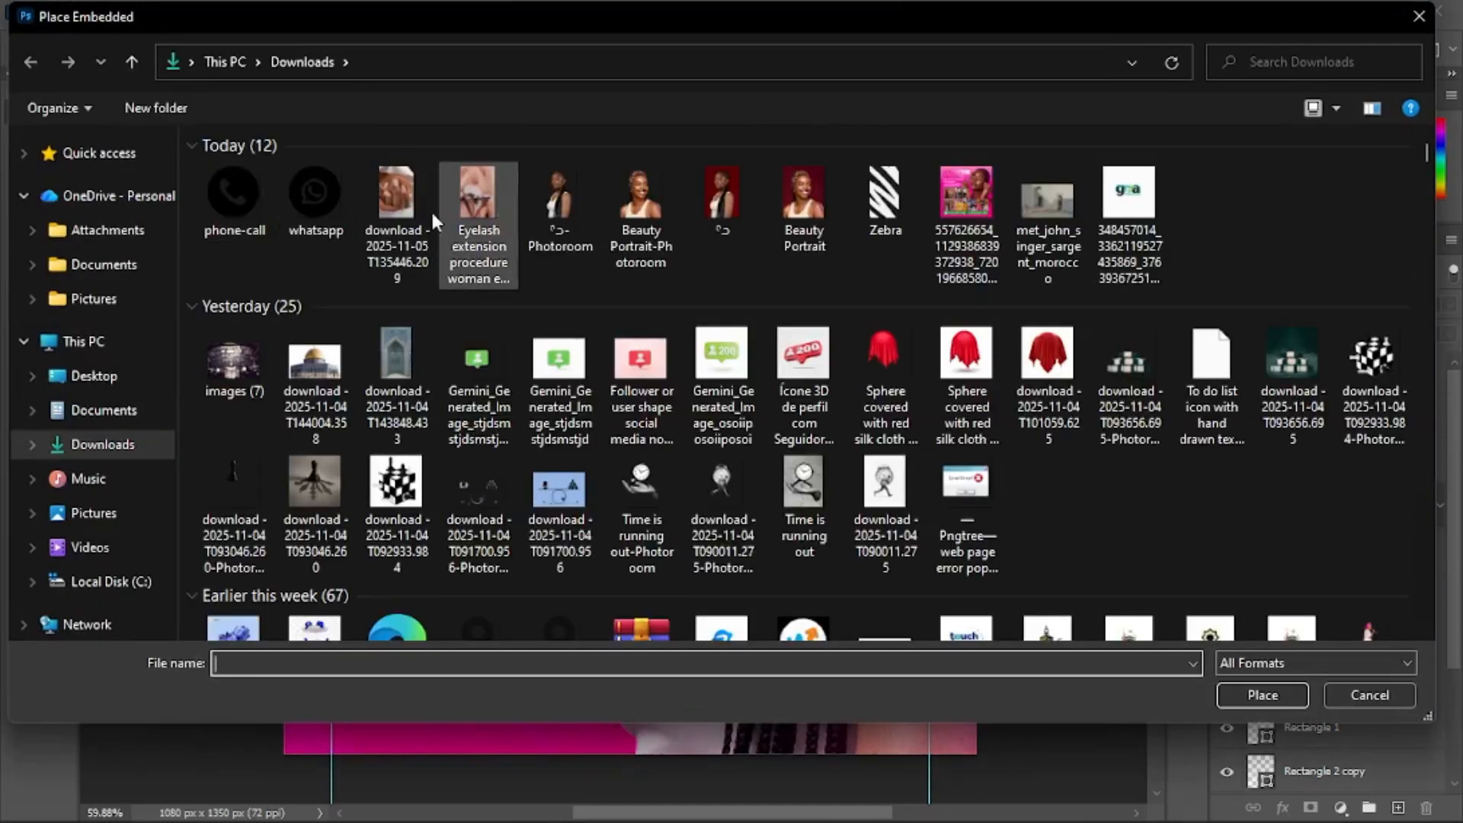
pyautogui.click(482, 203)
pyautogui.doubleClick(389, 208)
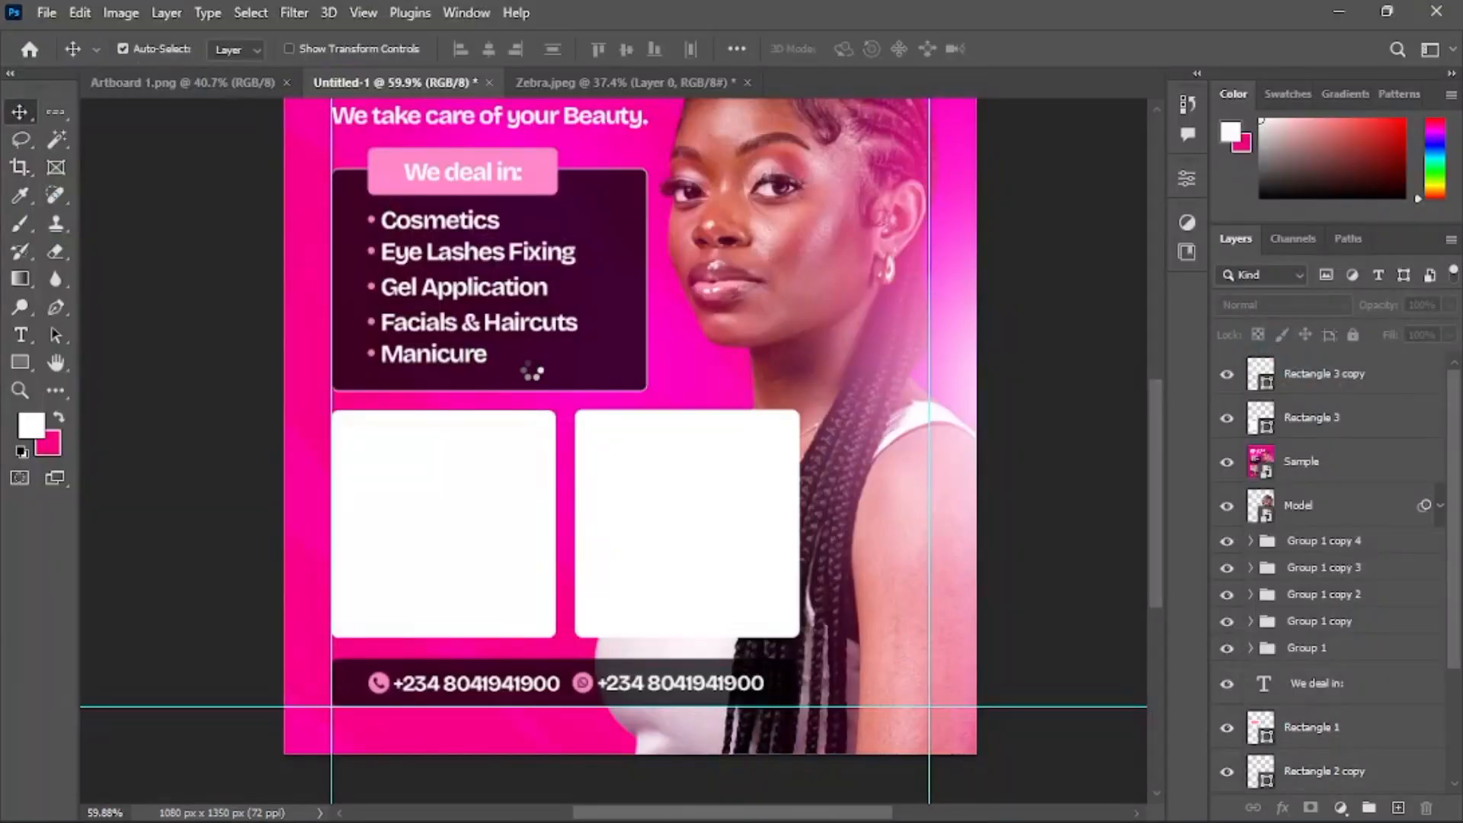
# Scale the nail photo to about 48.9%, position it over the right rectangle and clip it into that rectangle
pyautogui.moveTo(394, 427); pyautogui.dragTo(575, 466)
pyautogui.moveTo(865, 426); pyautogui.dragTo(810, 448)
pyautogui.moveTo(584, 438); pyautogui.dragTo(578, 438)
pyautogui.moveTo(678, 409); pyautogui.dragTo(676, 505)
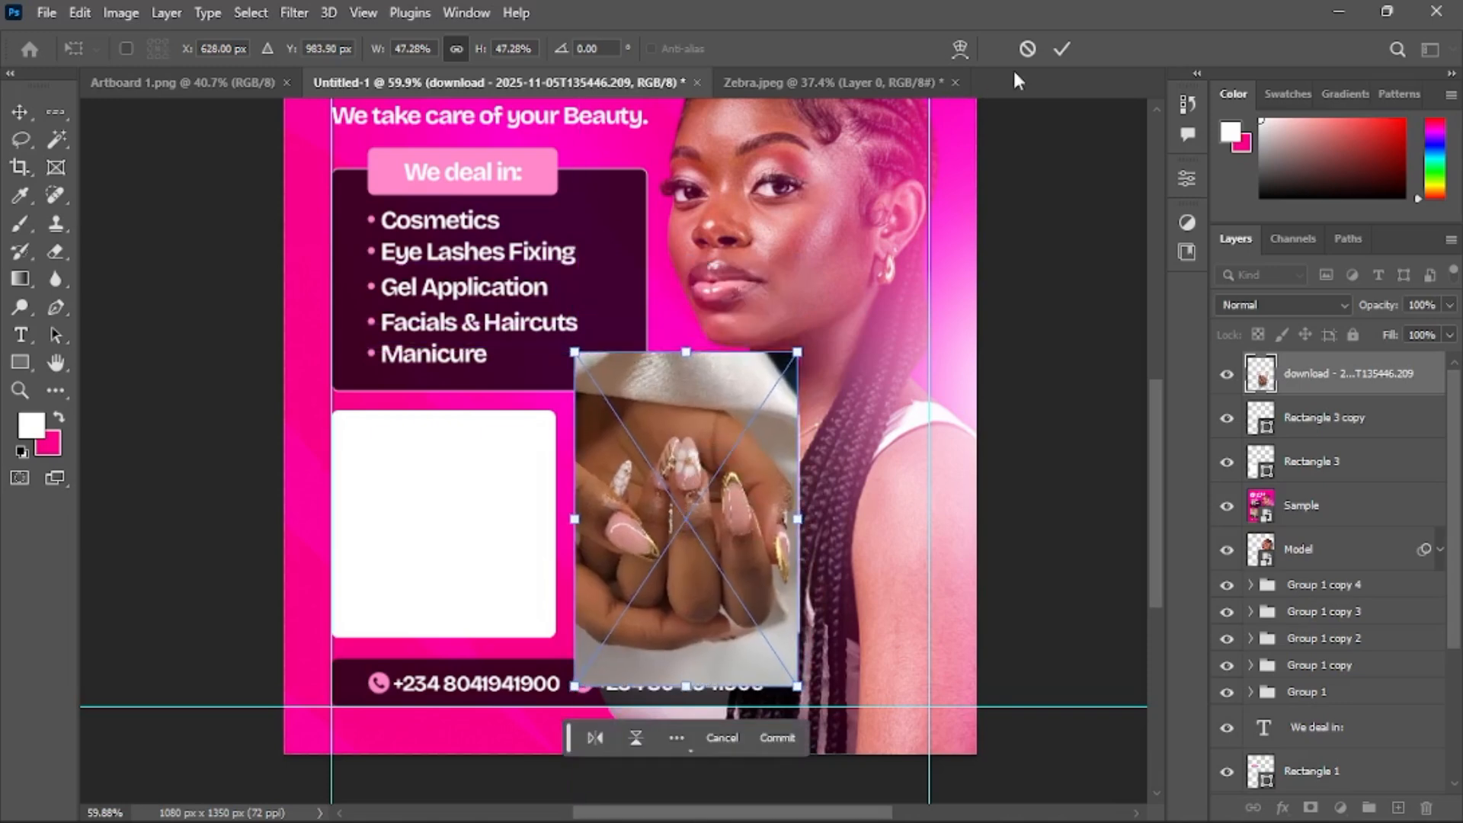
pyautogui.scroll(2, 796, 531)
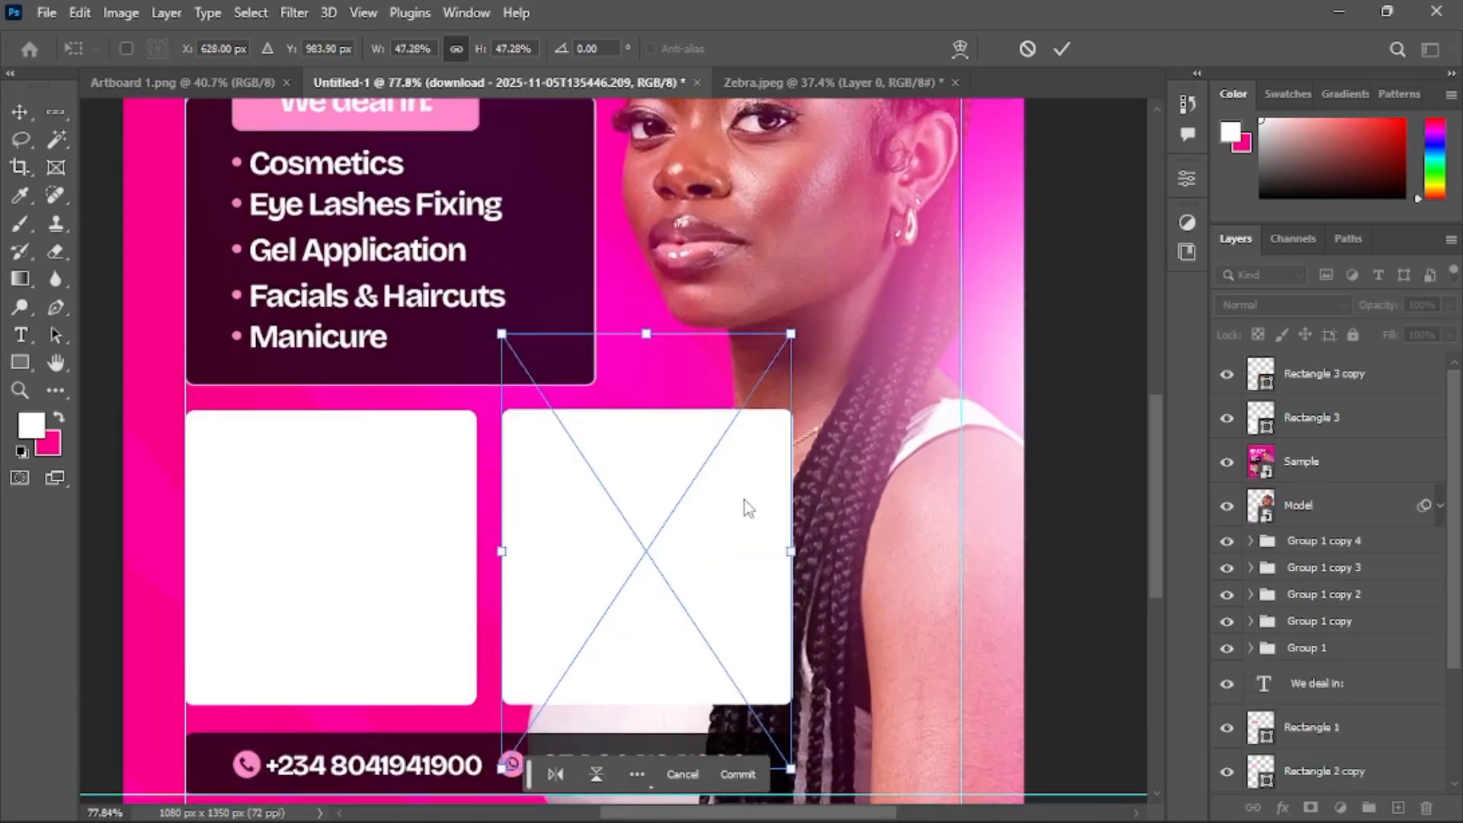
pyautogui.scroll(1, 738, 526)
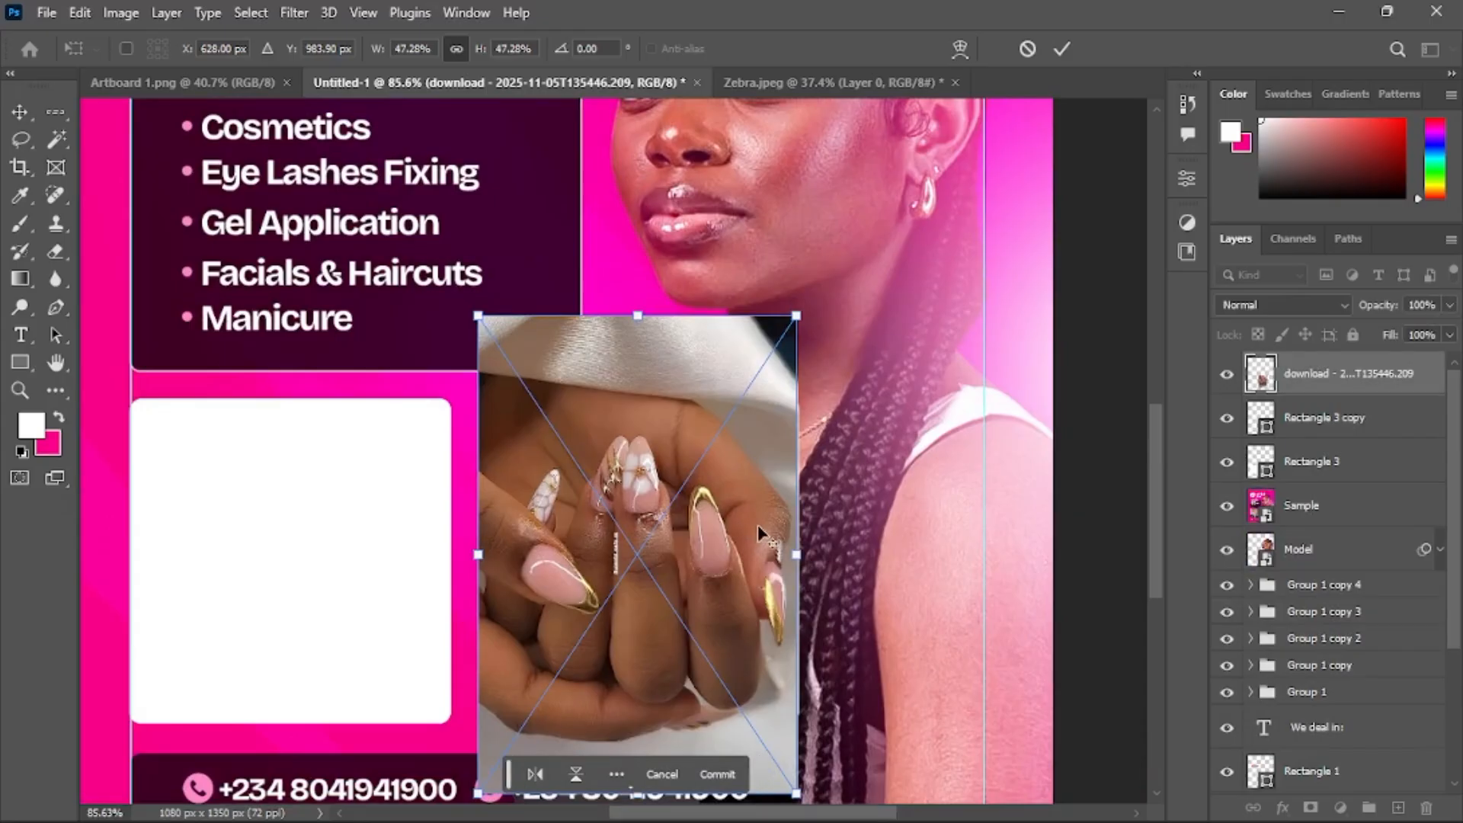
pyautogui.scroll(1, 758, 524)
pyautogui.moveTo(802, 557); pyautogui.dragTo(814, 557)
pyautogui.click(1061, 50)
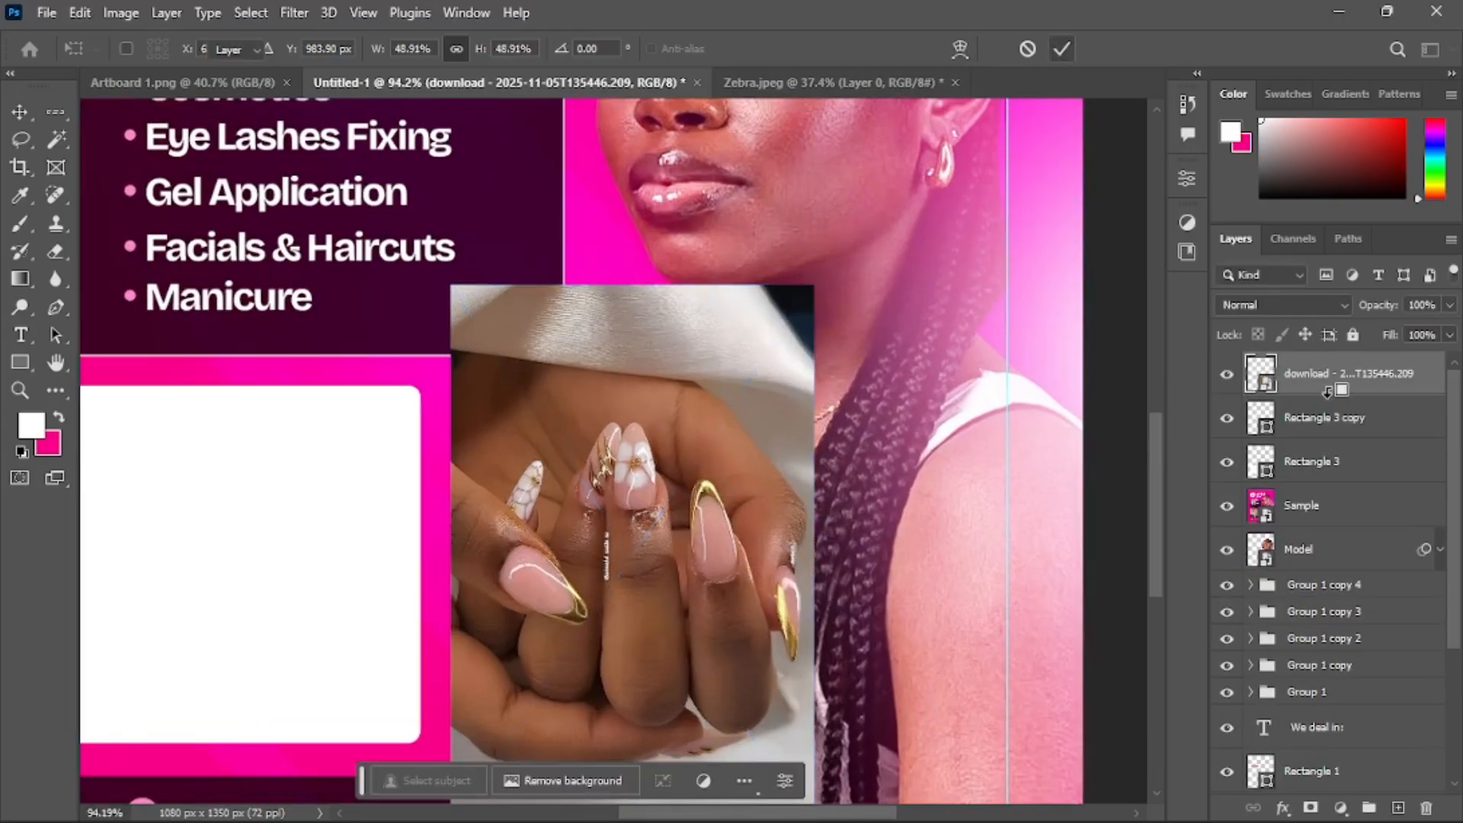
pyautogui.keyDown('alt'); pyautogui.click(1332, 390); pyautogui.keyUp('alt')
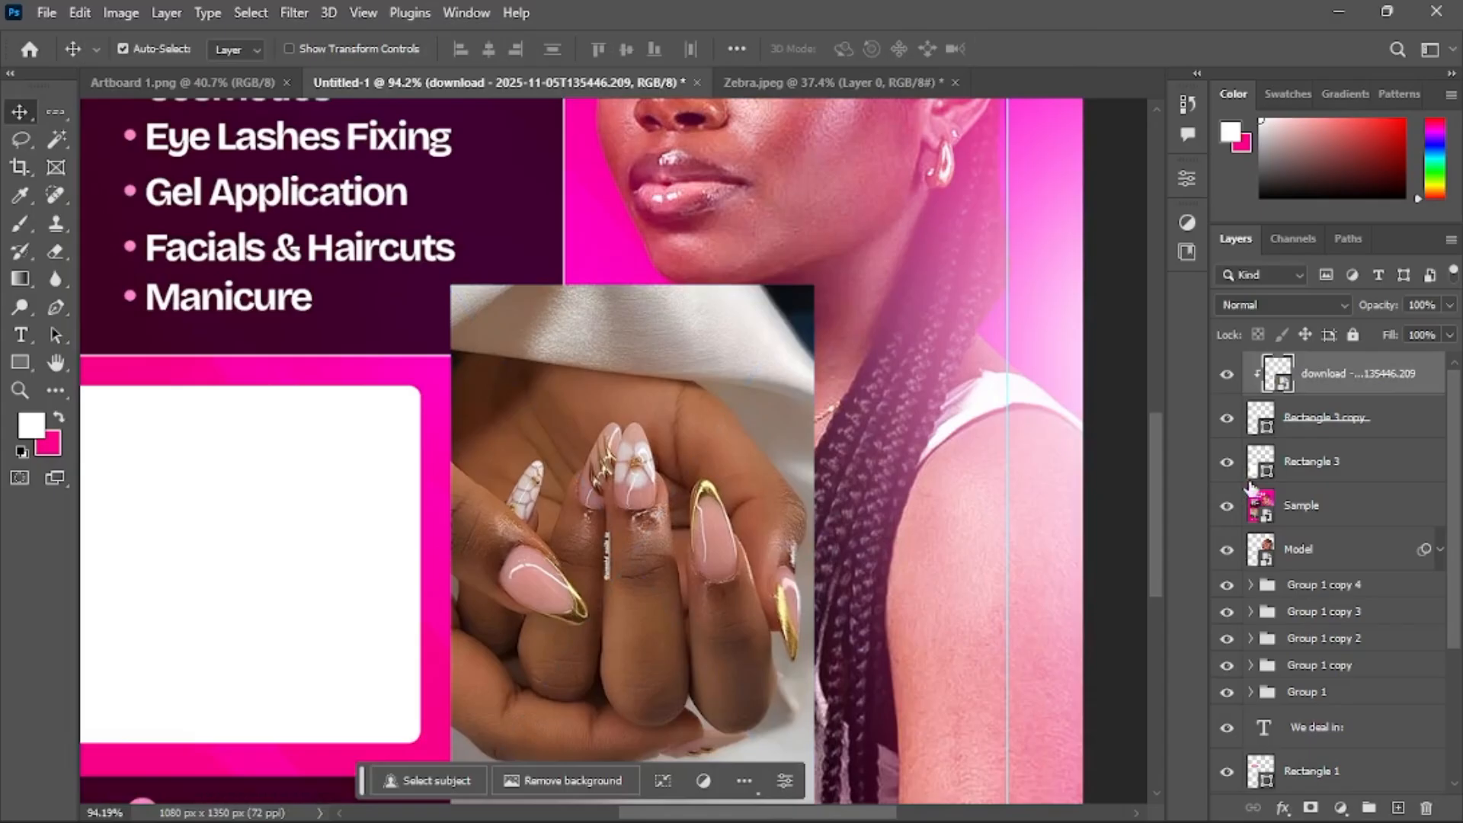
pyautogui.keyDown('shift'); pyautogui.click(1319, 463); pyautogui.keyUp('shift')
pyautogui.doubleClick(1312, 461)
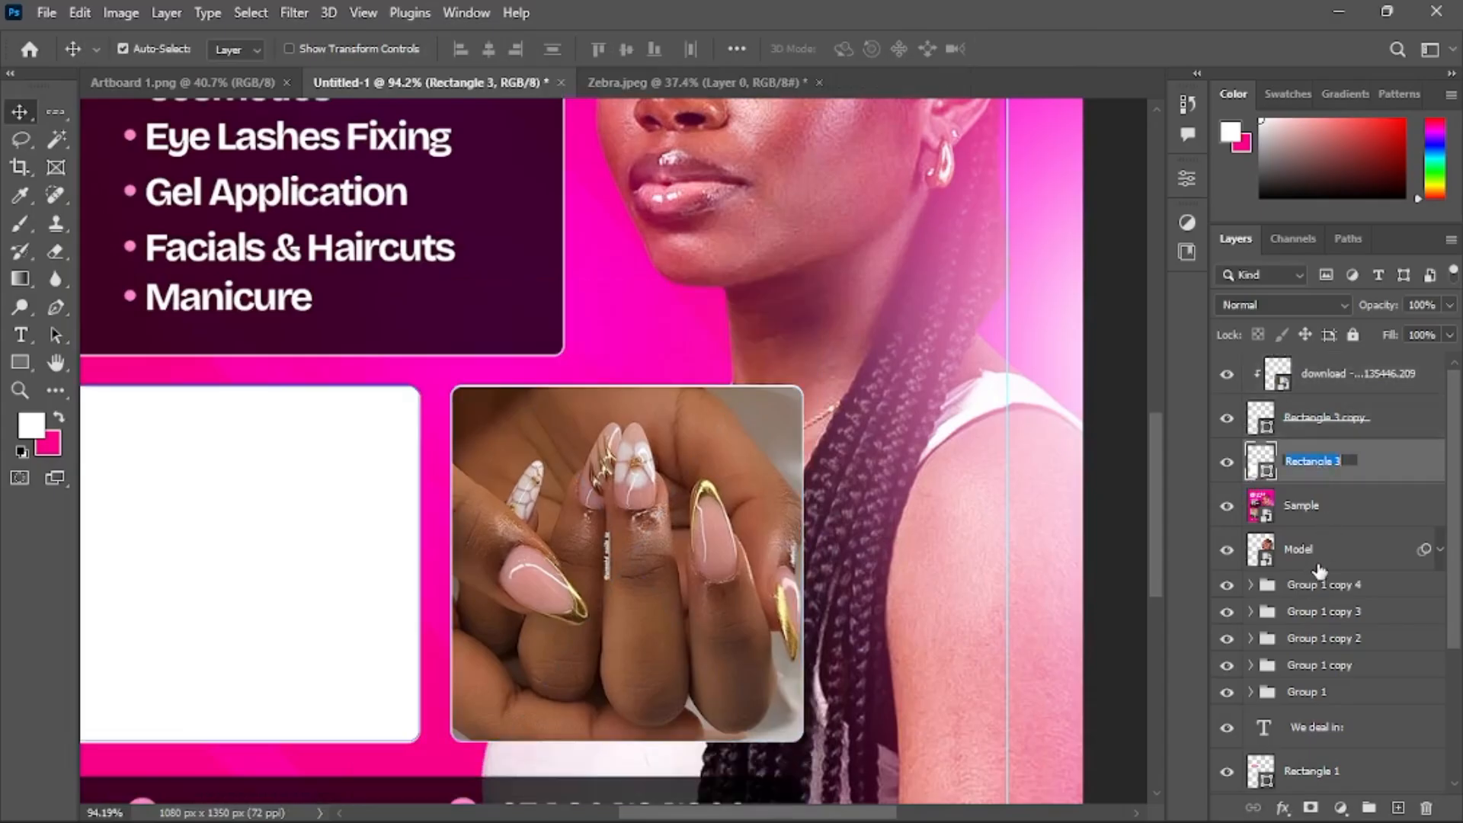
pyautogui.keyDown('shift'); pyautogui.click(1383, 385); pyautogui.keyUp('shift')
pyautogui.moveTo(1342, 546); pyautogui.dragTo(1327, 534)
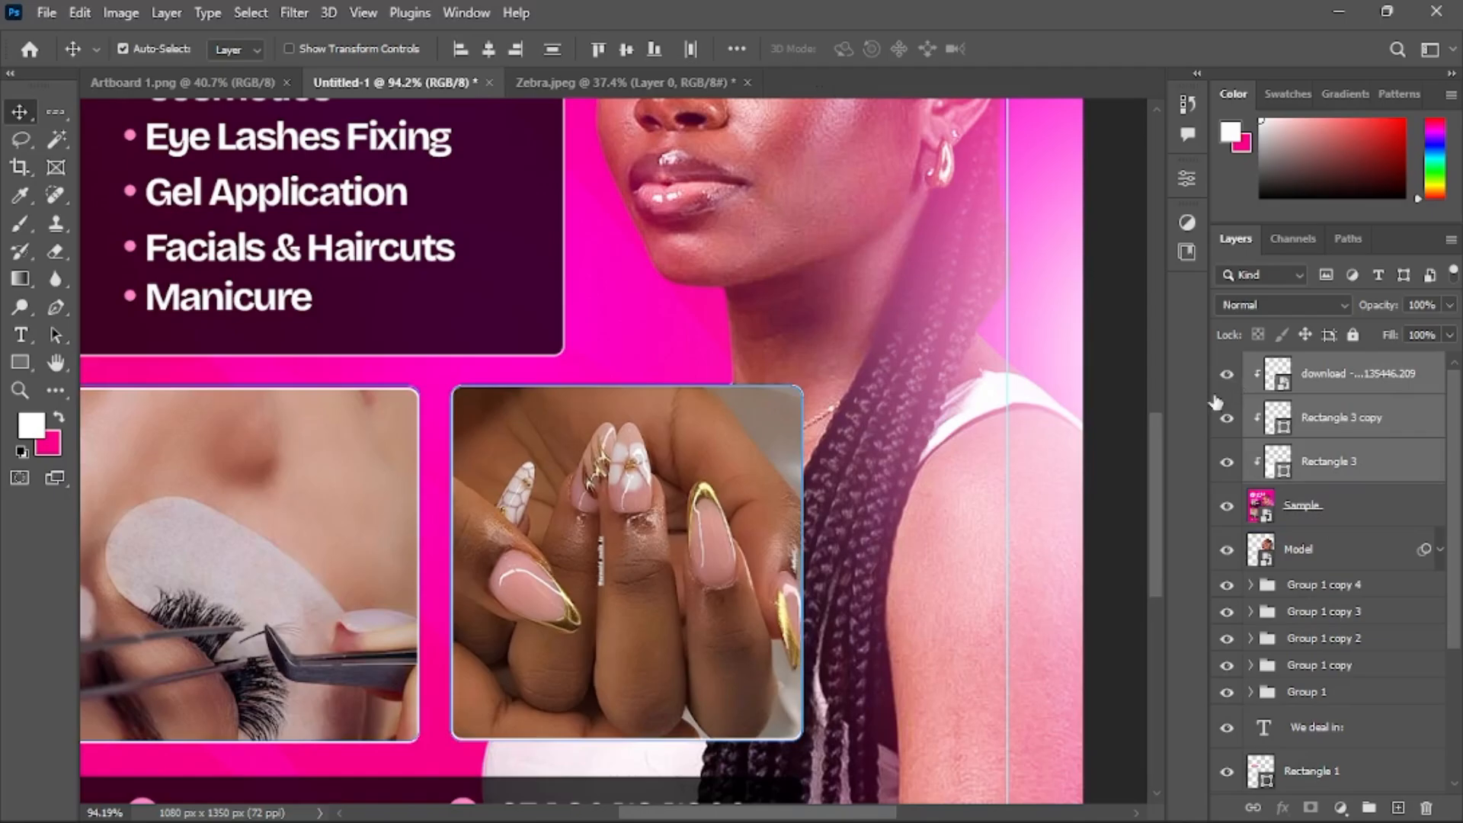
pyautogui.hotkey('ctrl', 'z')
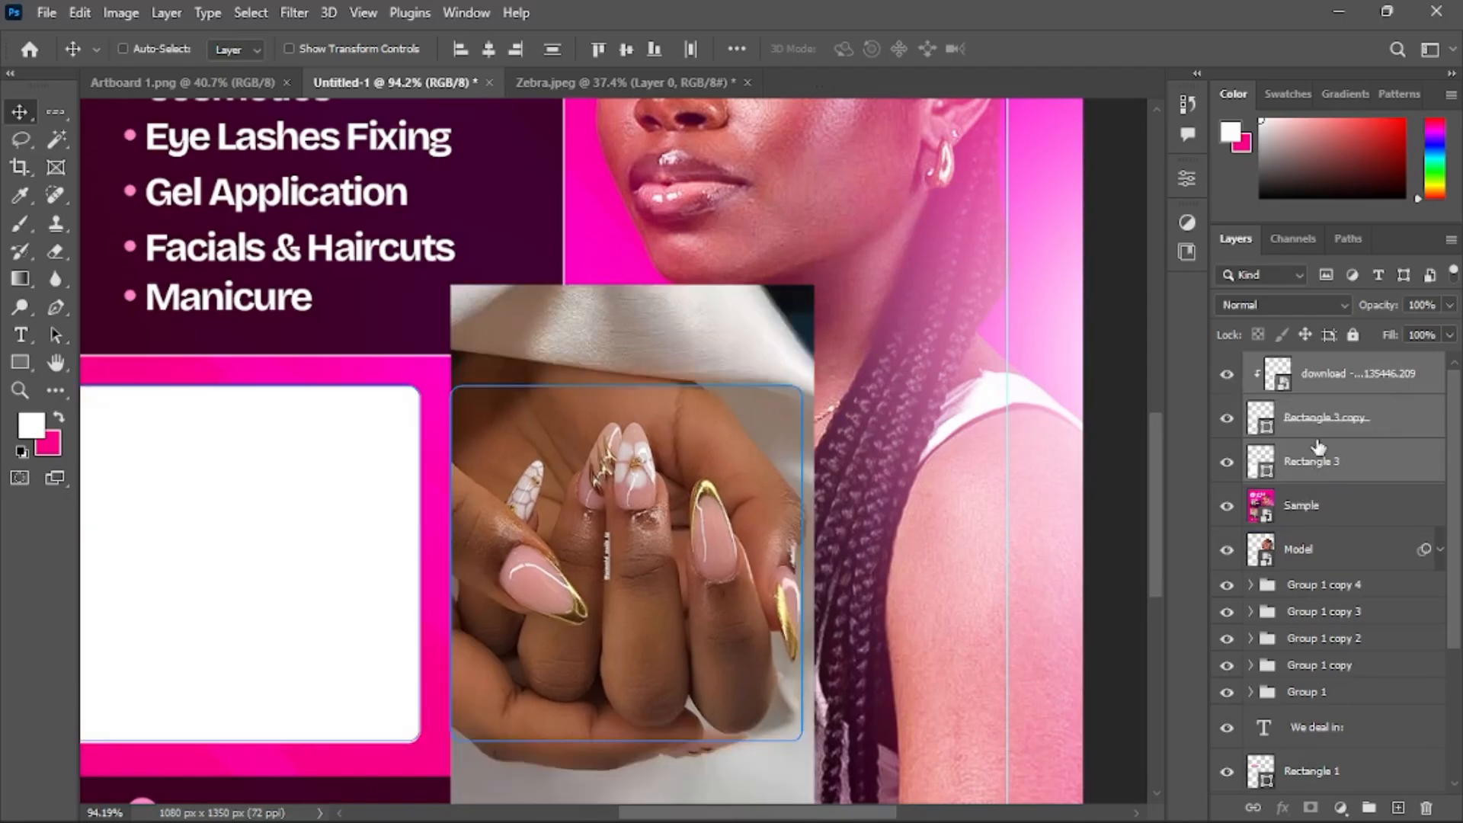
# Move the two rectangles and the clipped nail photo below the Sample layer and hide Sample
pyautogui.moveTo(1316, 473); pyautogui.dragTo(1312, 526)
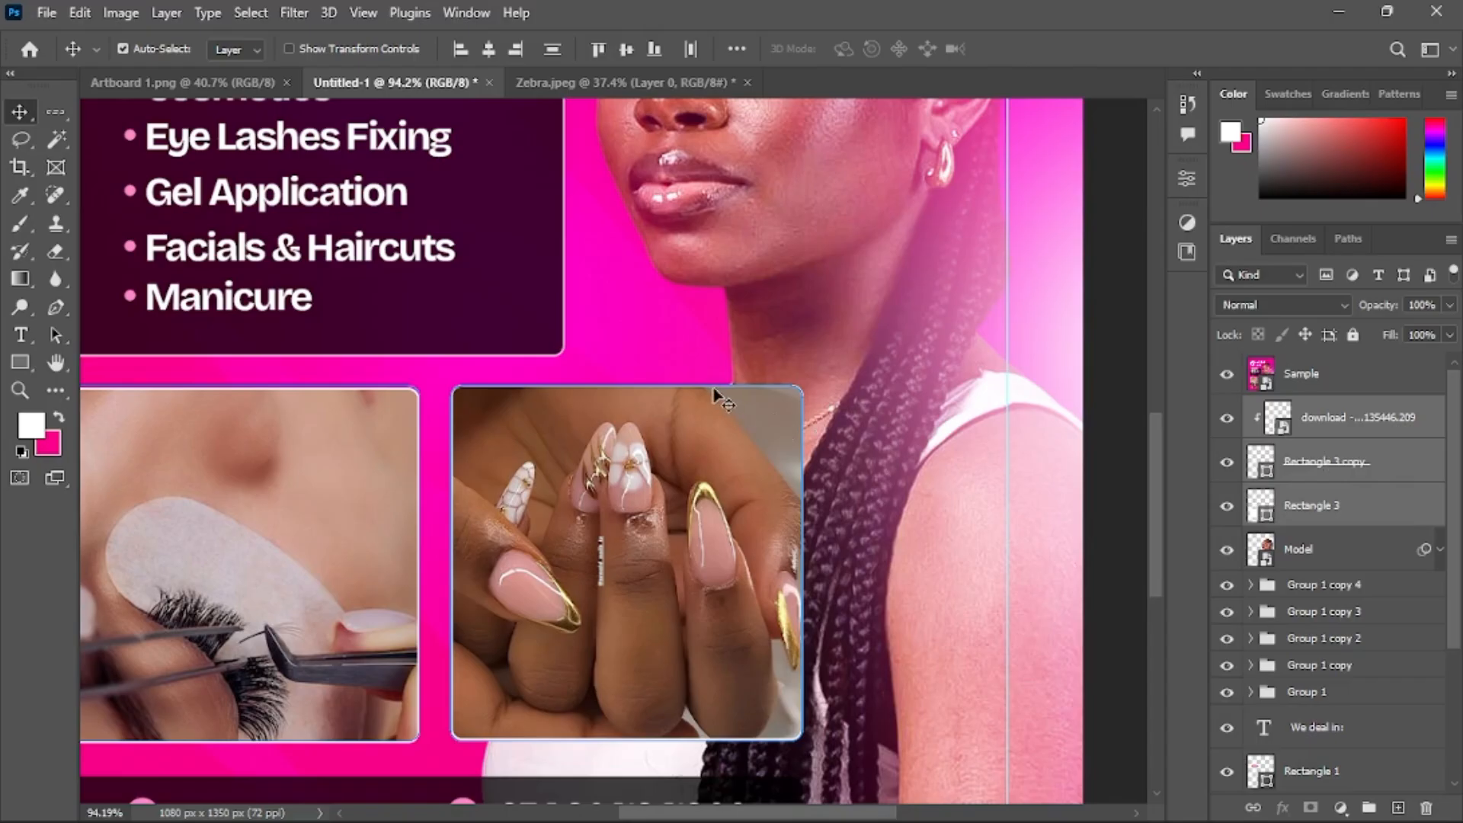
pyautogui.scroll(-3, 715, 389)
pyautogui.hscroll(-2, 714, 389)
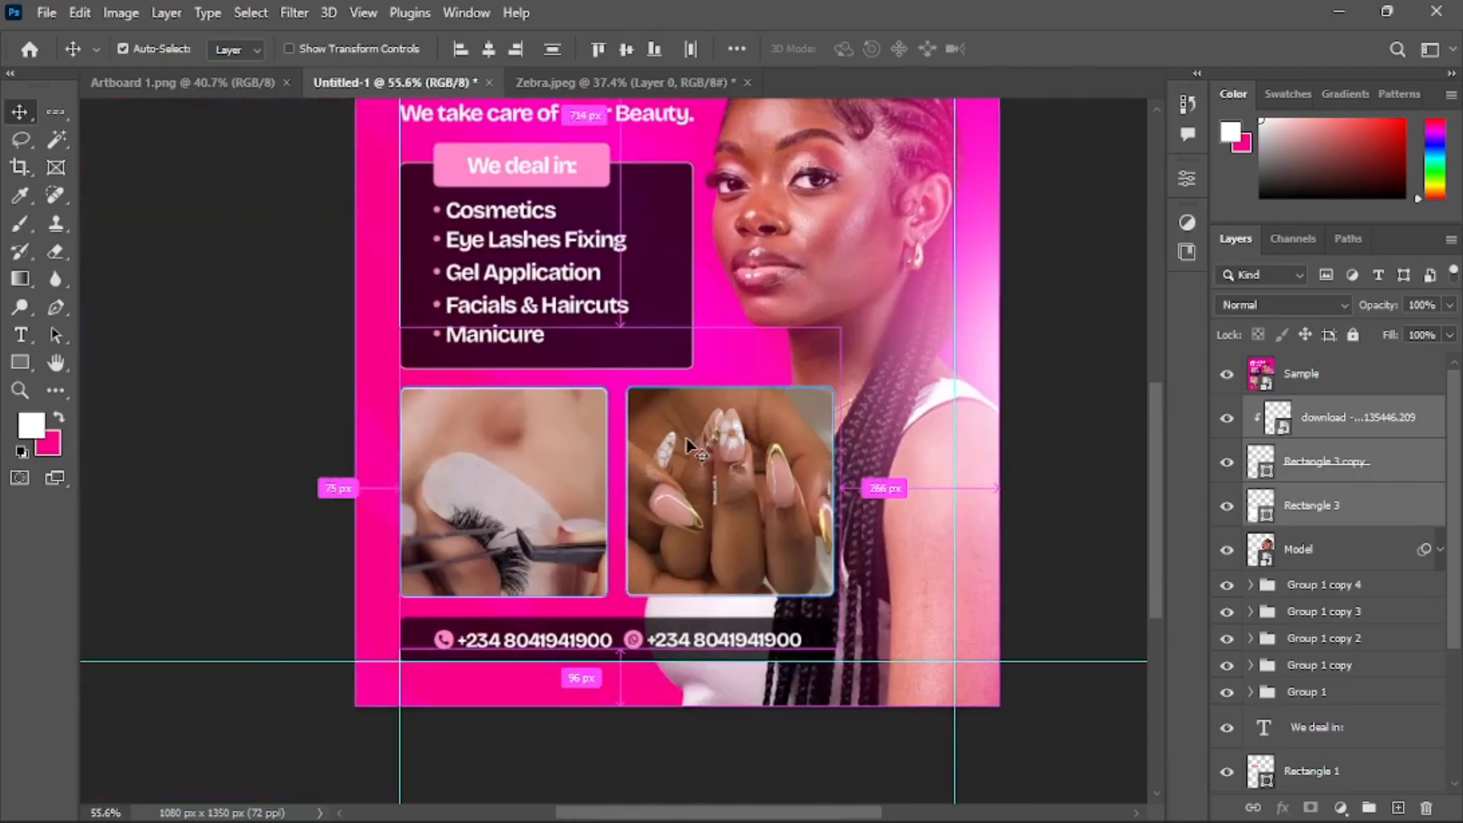
pyautogui.click(1221, 375)
# Select the left photo rectangle layer and place the eyelash extension photo from Downloads as an embedded image
pyautogui.scroll(1, 782, 471)
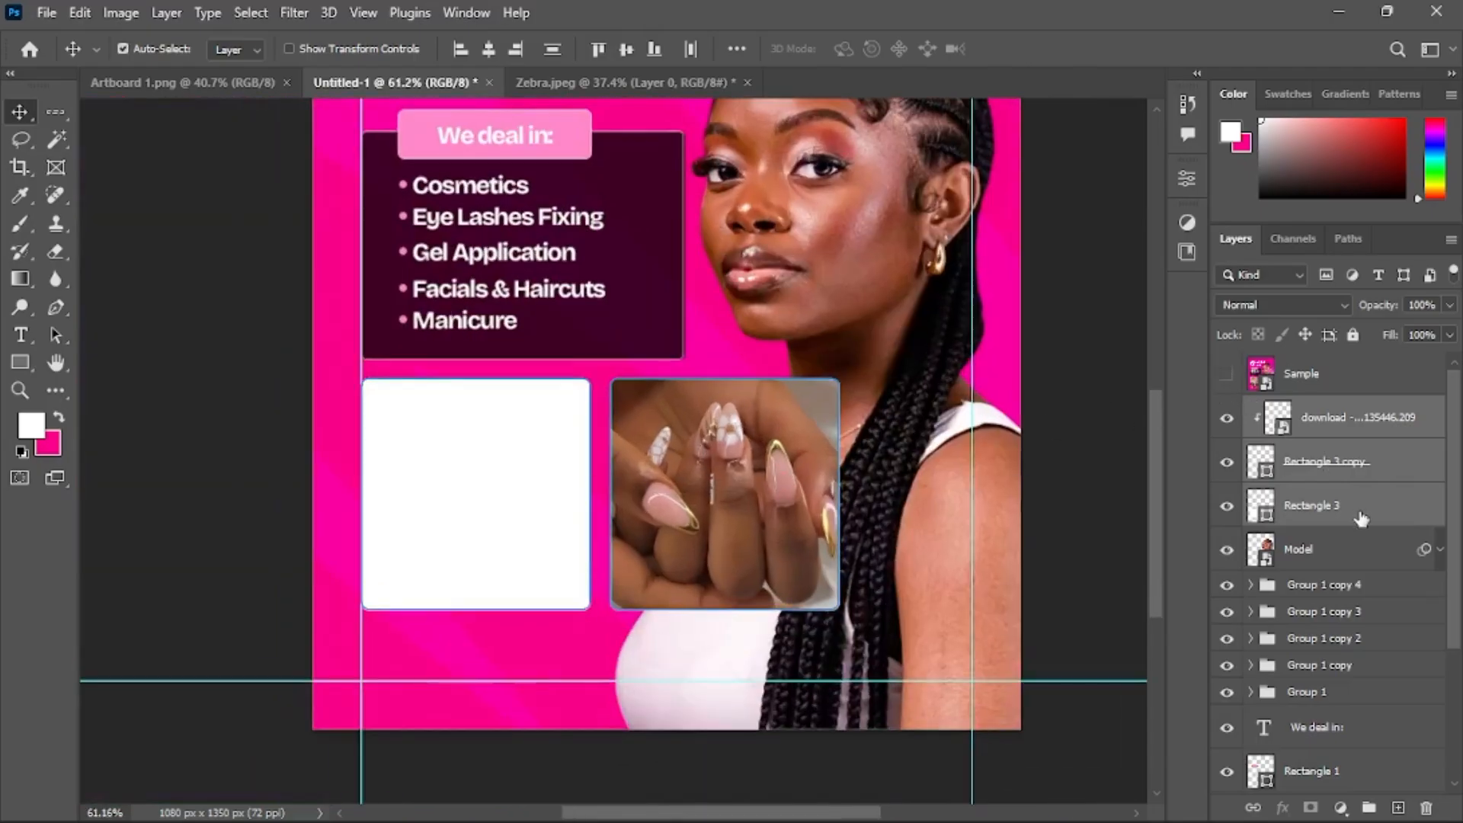
pyautogui.click(1334, 513)
pyautogui.click(47, 14)
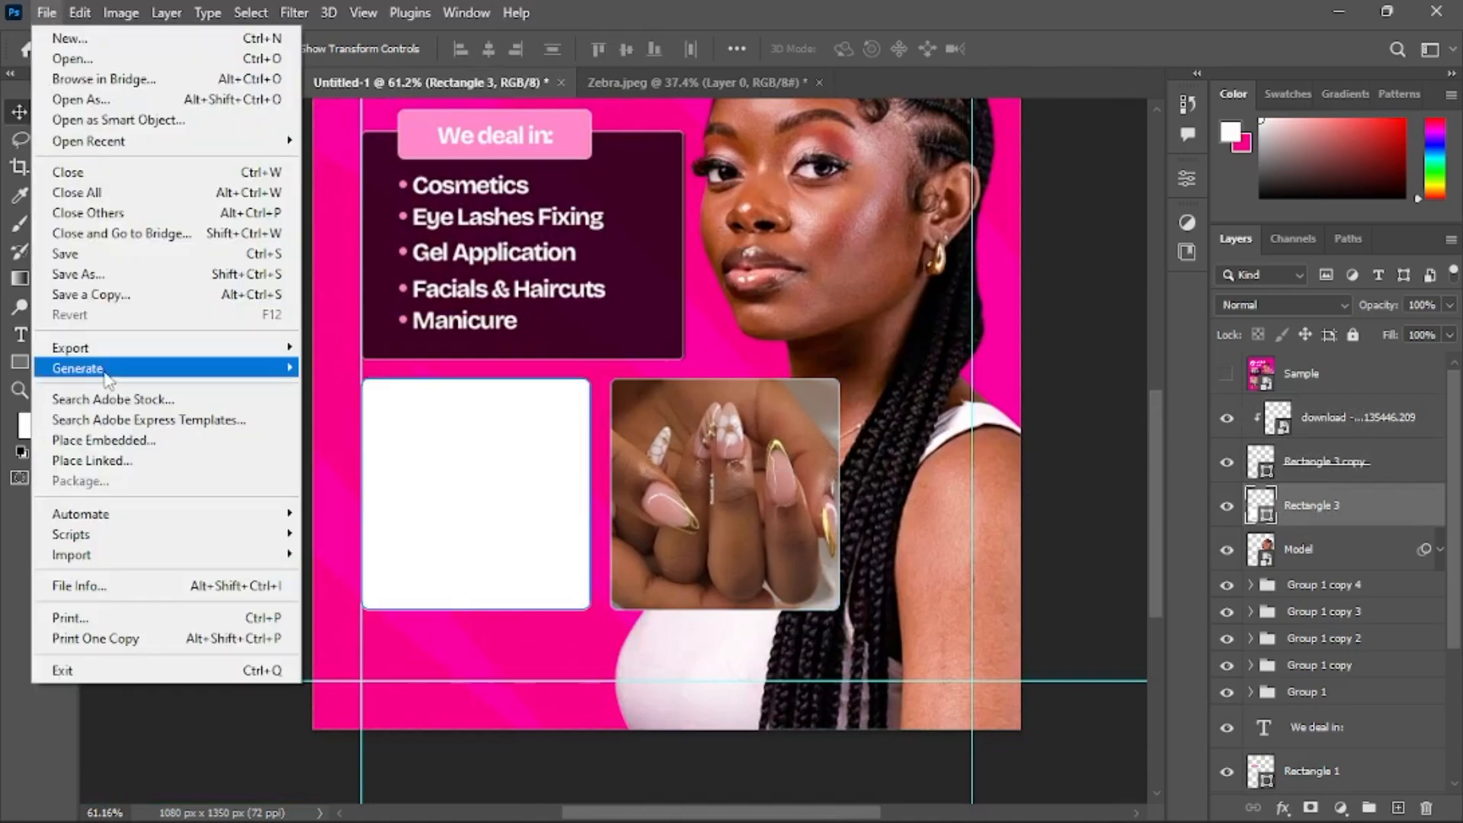
pyautogui.click(141, 435)
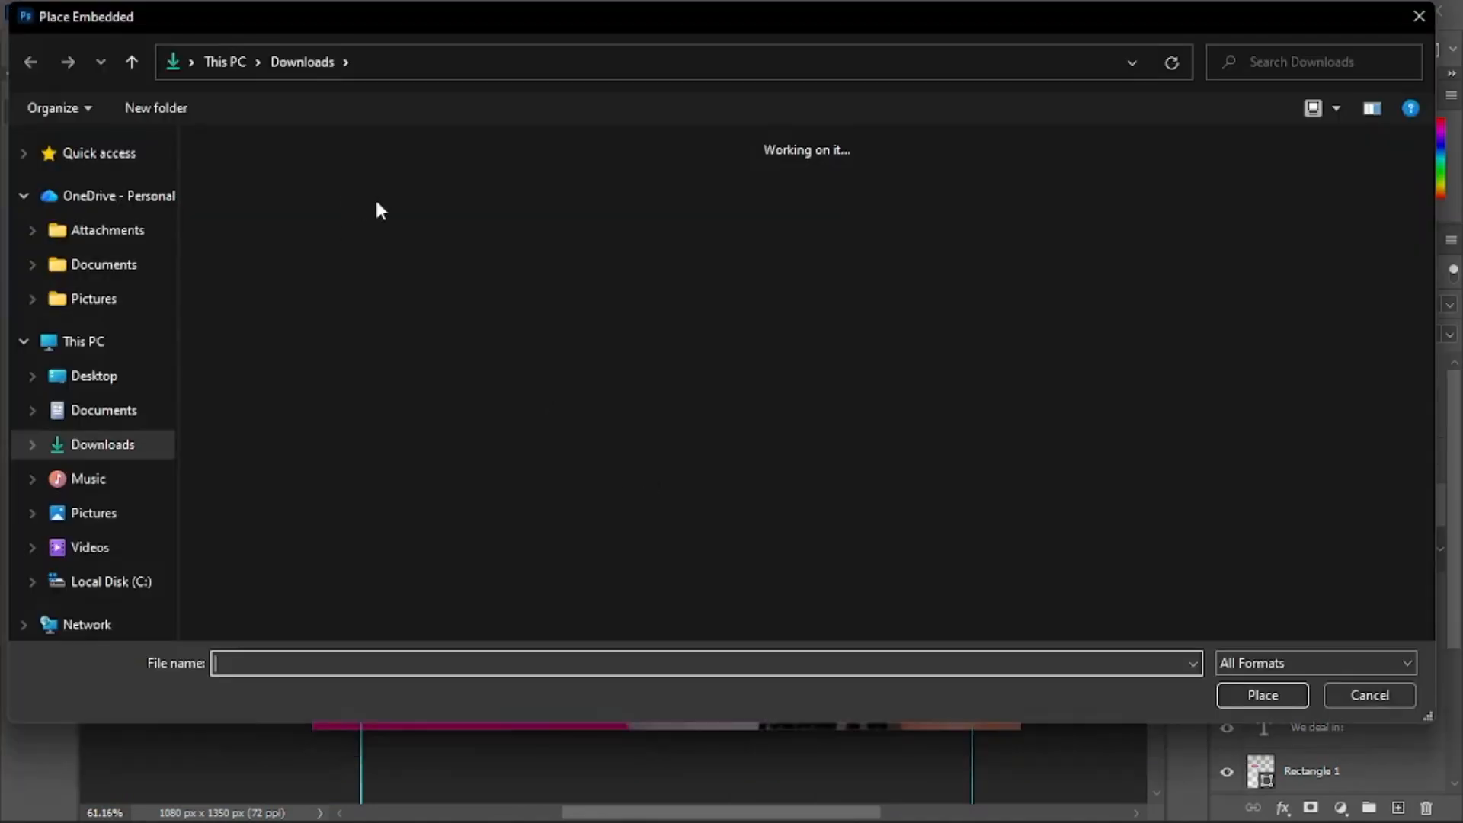
pyautogui.doubleClick(487, 200)
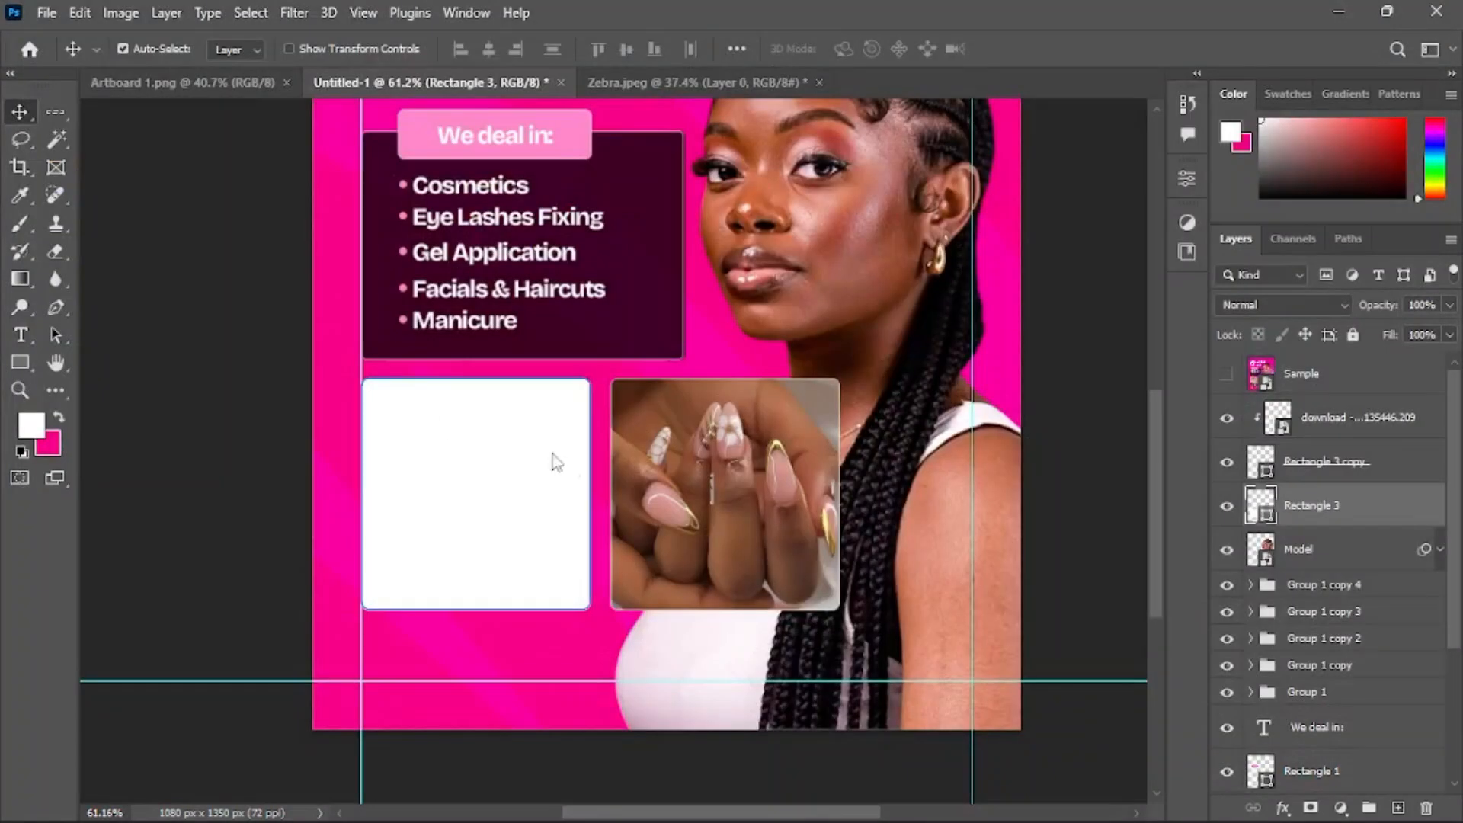
# Scale the eyelash photo to about 83.9%, position it over the left rectangle and clip it into that rectangle
pyautogui.moveTo(582, 464); pyautogui.dragTo(474, 469)
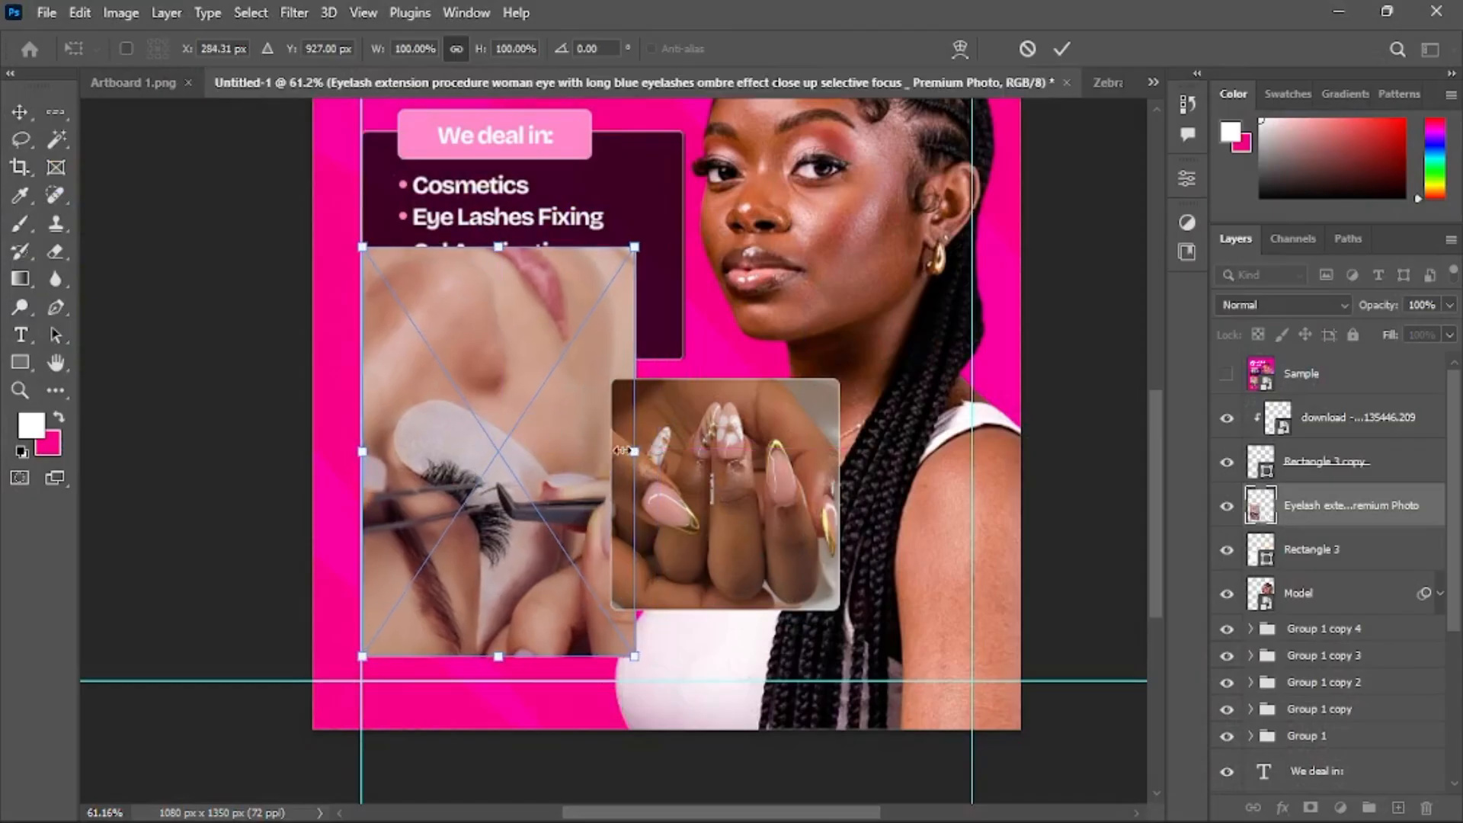
pyautogui.moveTo(622, 451); pyautogui.dragTo(590, 452)
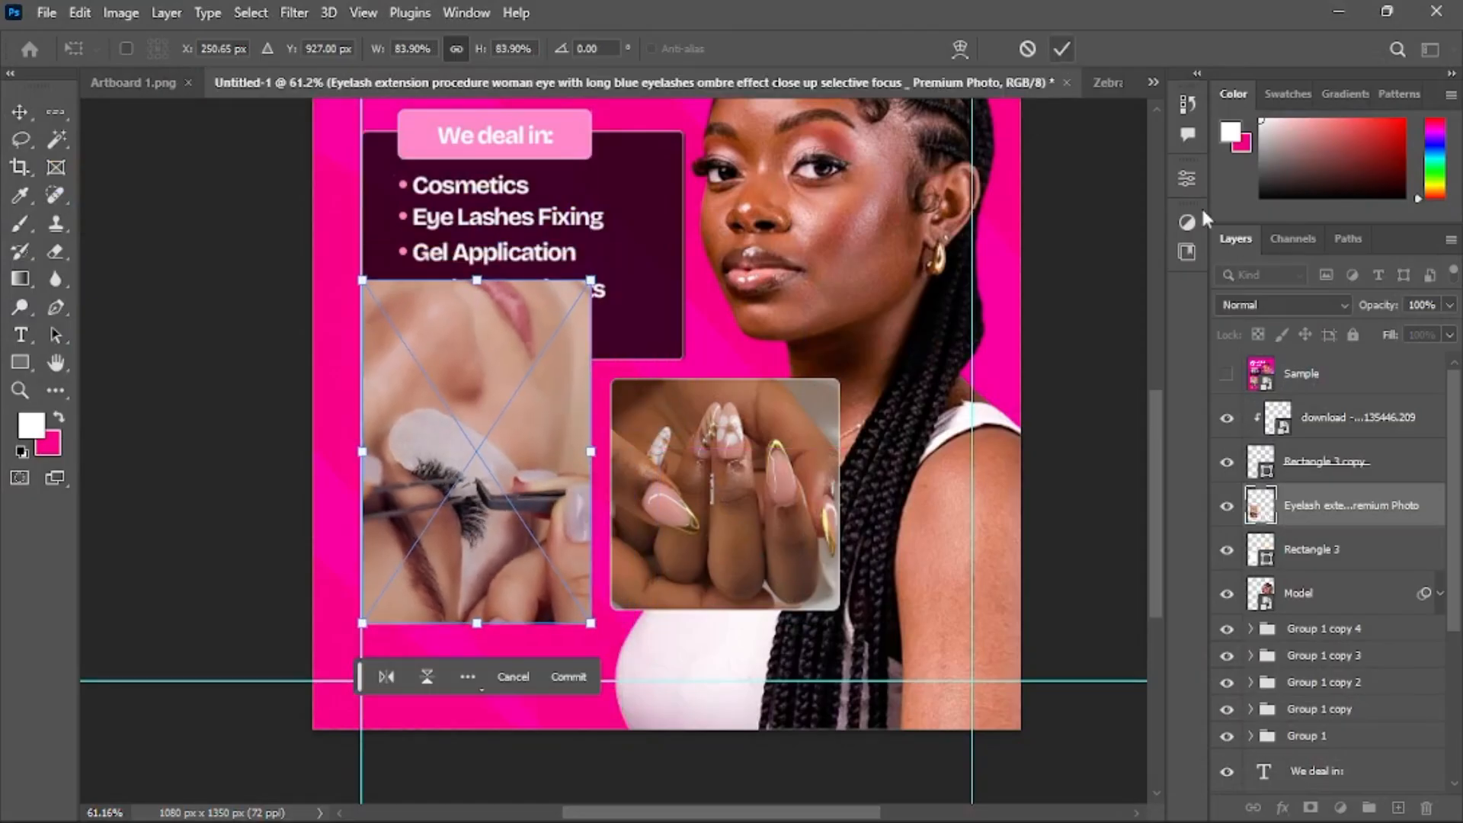
pyautogui.press('Return')
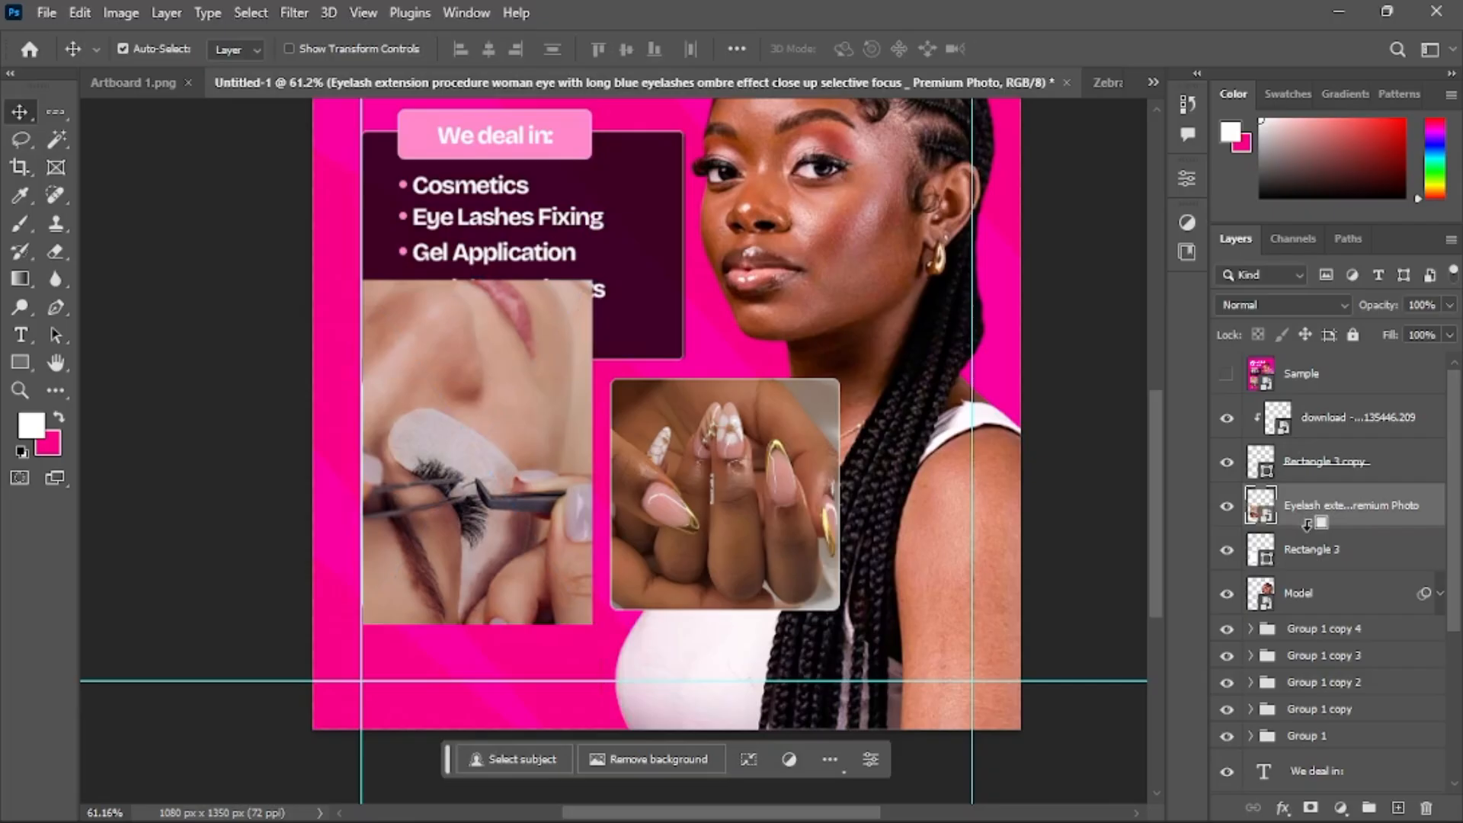
pyautogui.keyDown('alt'); pyautogui.click(1306, 522); pyautogui.keyUp('alt')
pyautogui.scroll(3, 563, 437)
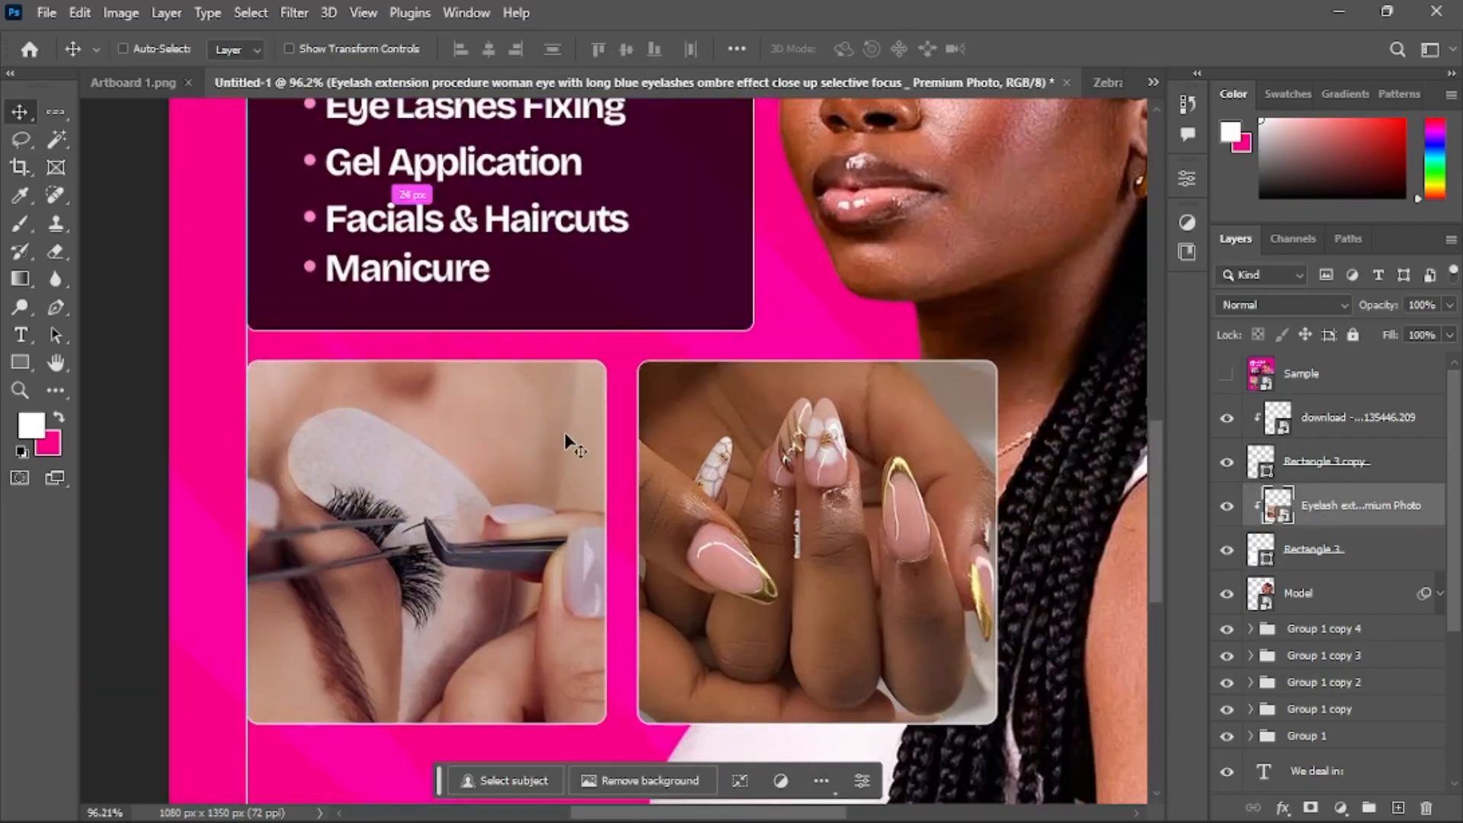
# Compare the layout against the Sample reference layer by toggling its visibility and zooming around the flyer
pyautogui.scroll(-4, 565, 432)
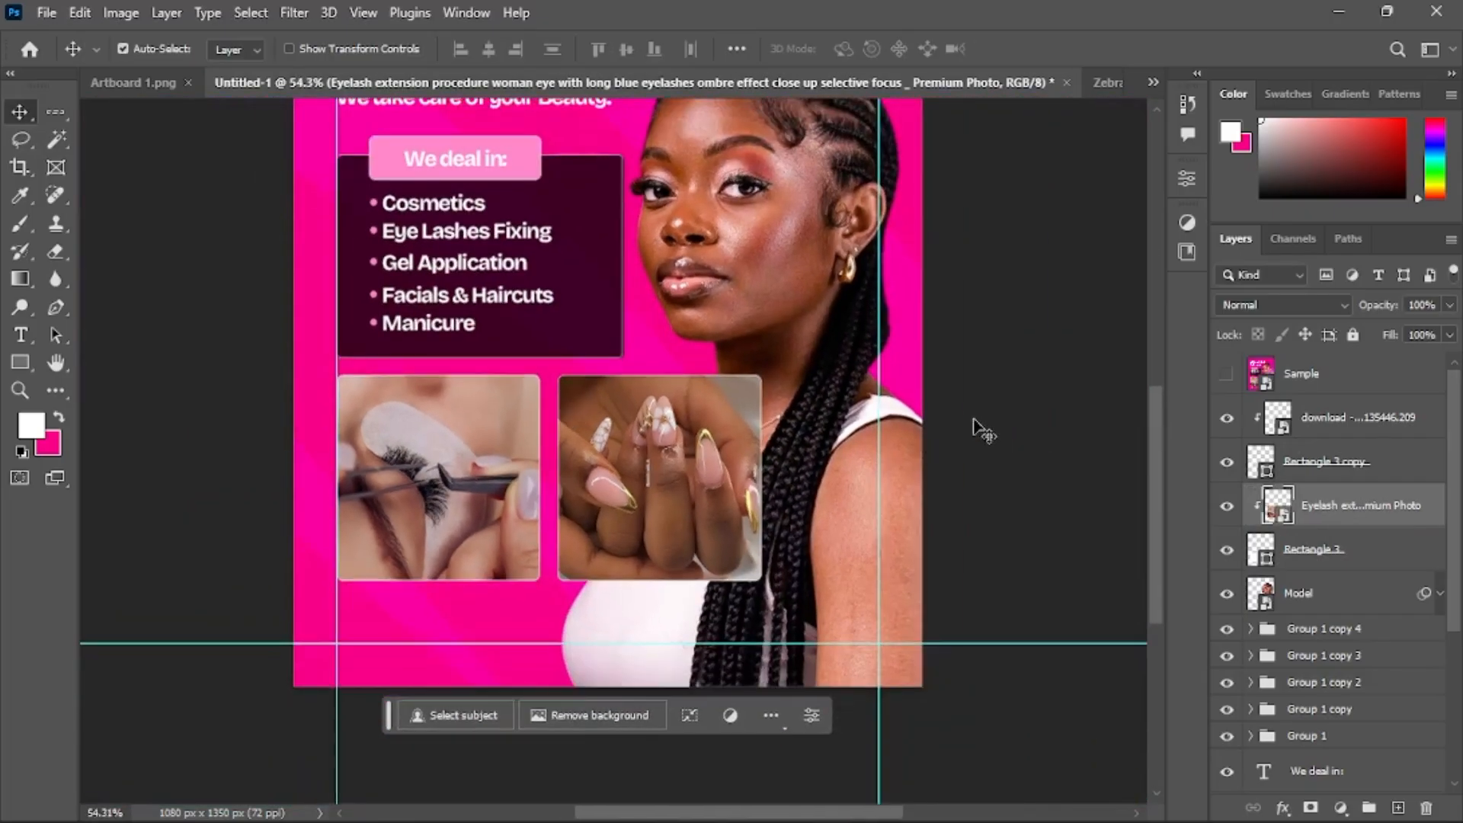
pyautogui.click(983, 431)
pyautogui.scroll(-3, 588, 316)
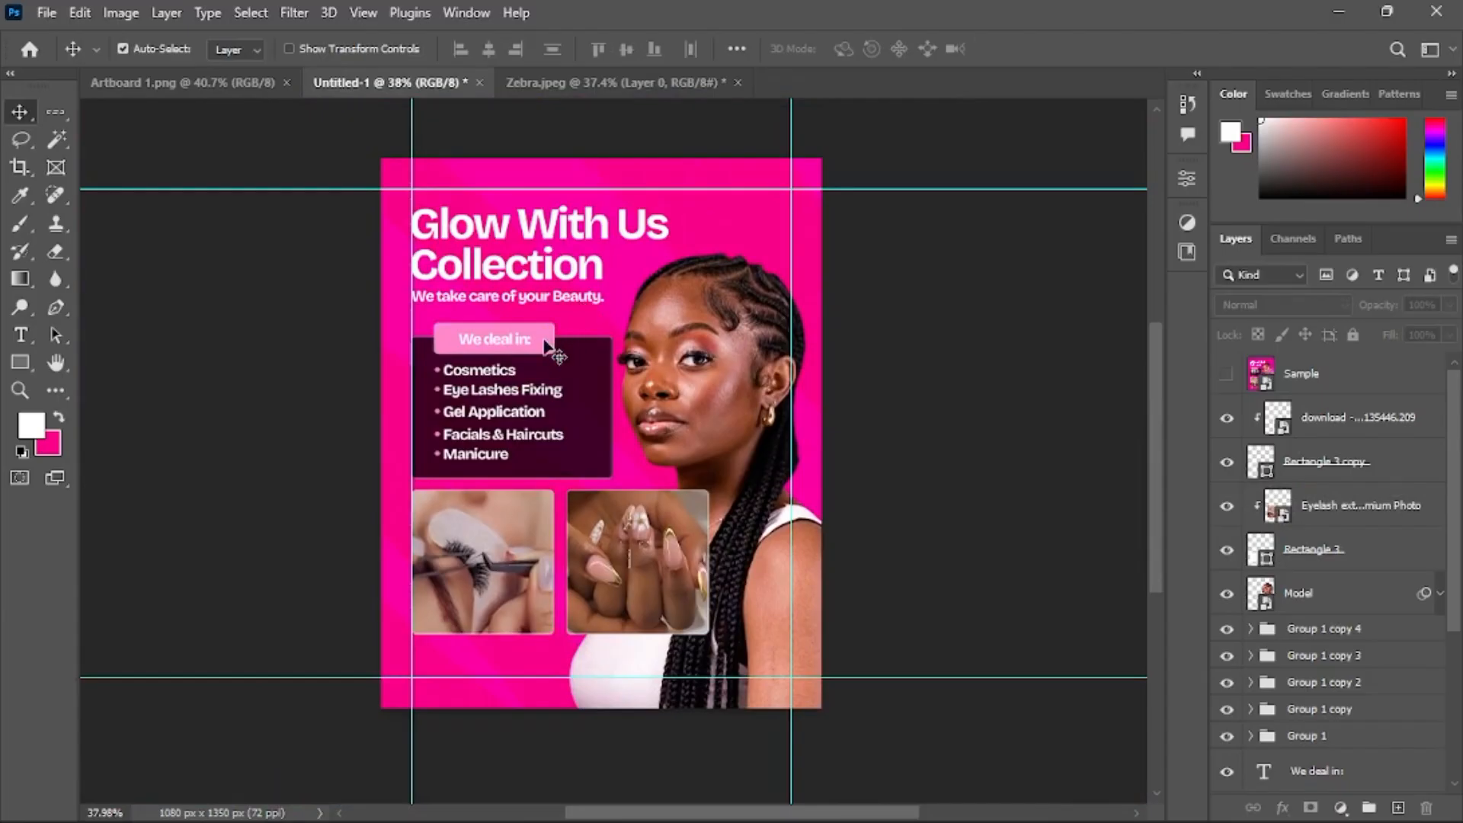
pyautogui.click(547, 347)
pyautogui.scroll(1, 1308, 459)
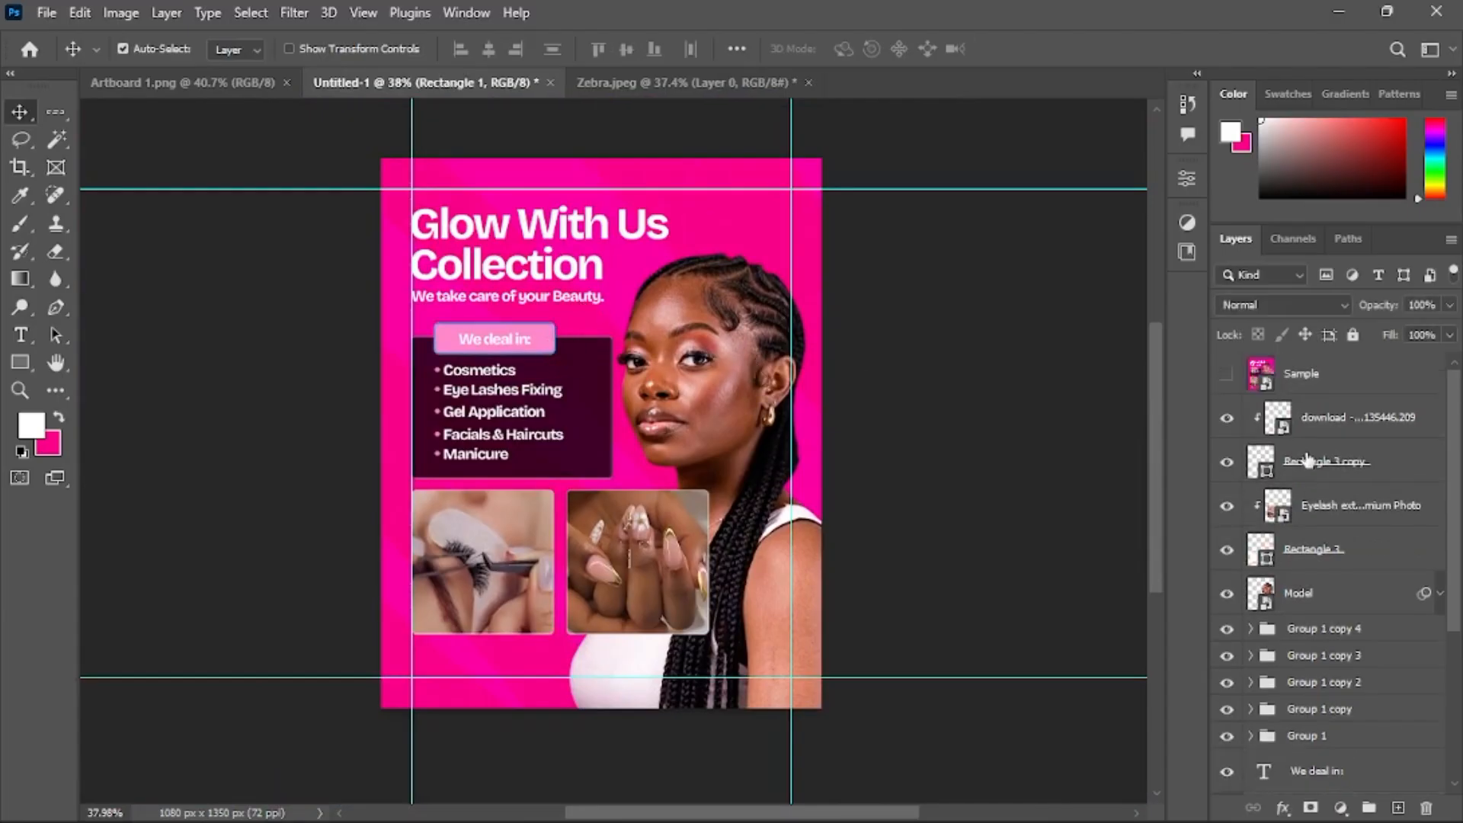
pyautogui.click(1225, 385)
pyautogui.scroll(5, 682, 666)
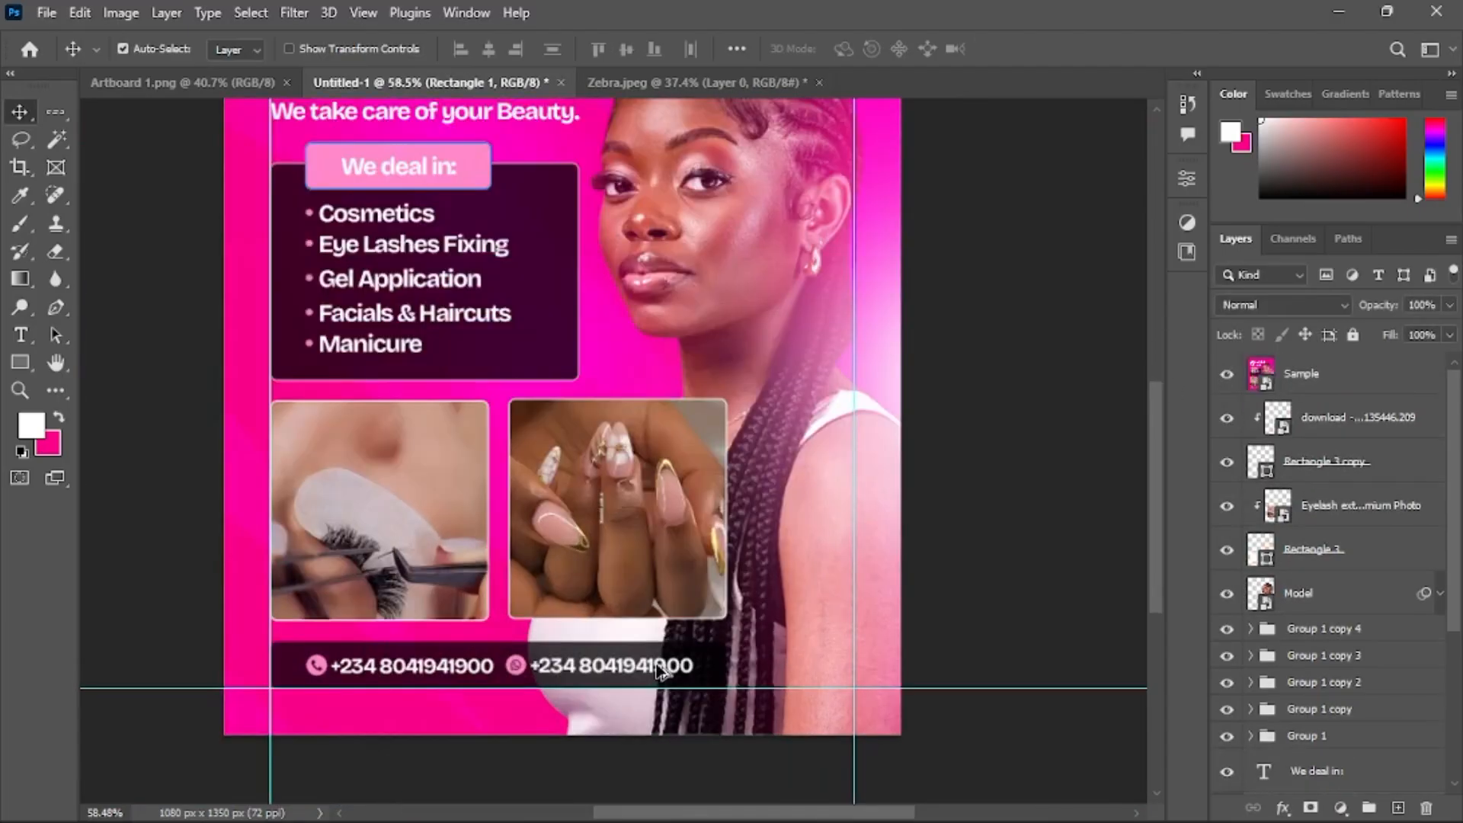
pyautogui.hscroll(-2, 610, 671)
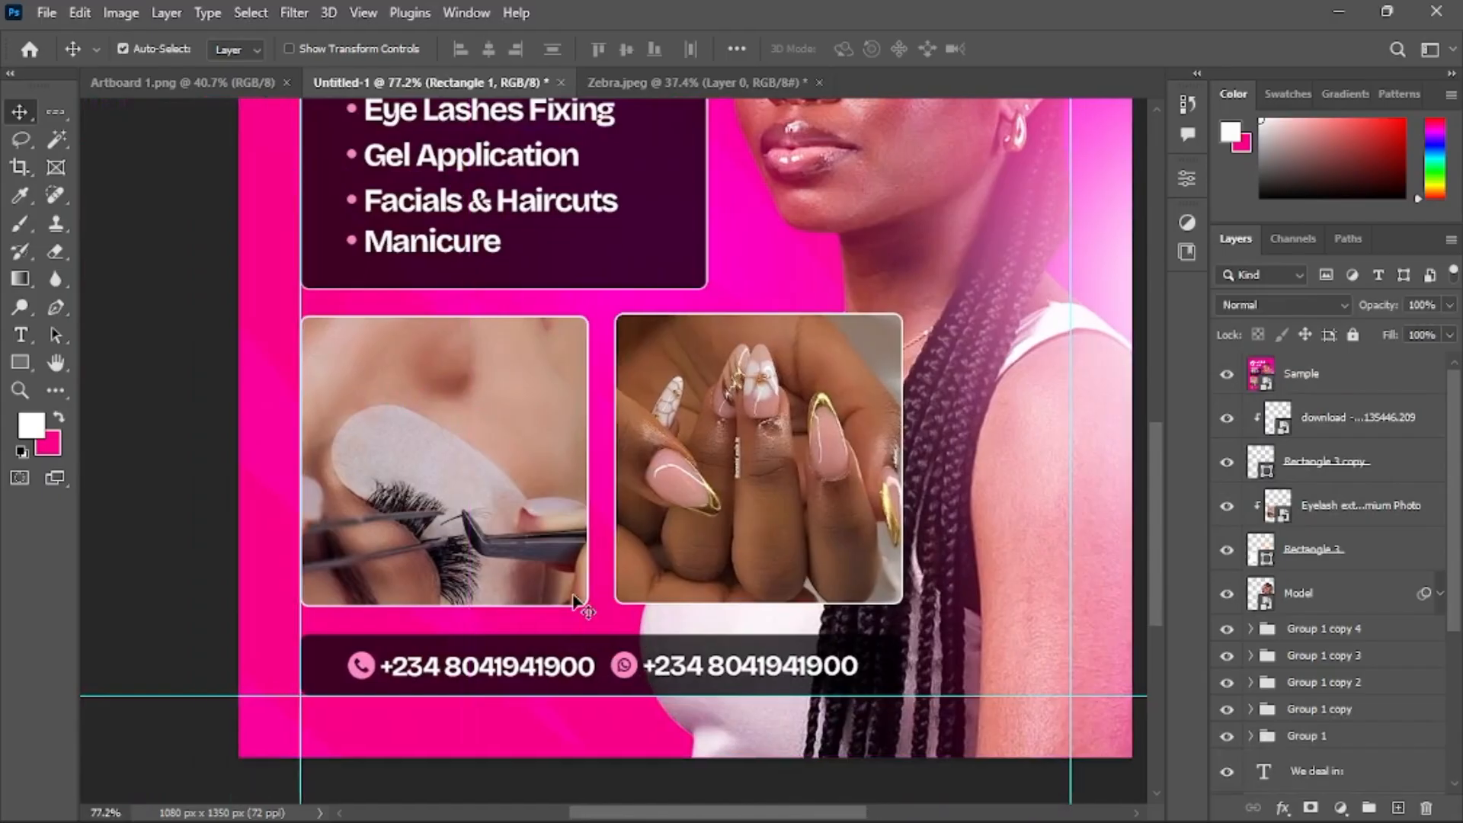
pyautogui.scroll(2, 563, 598)
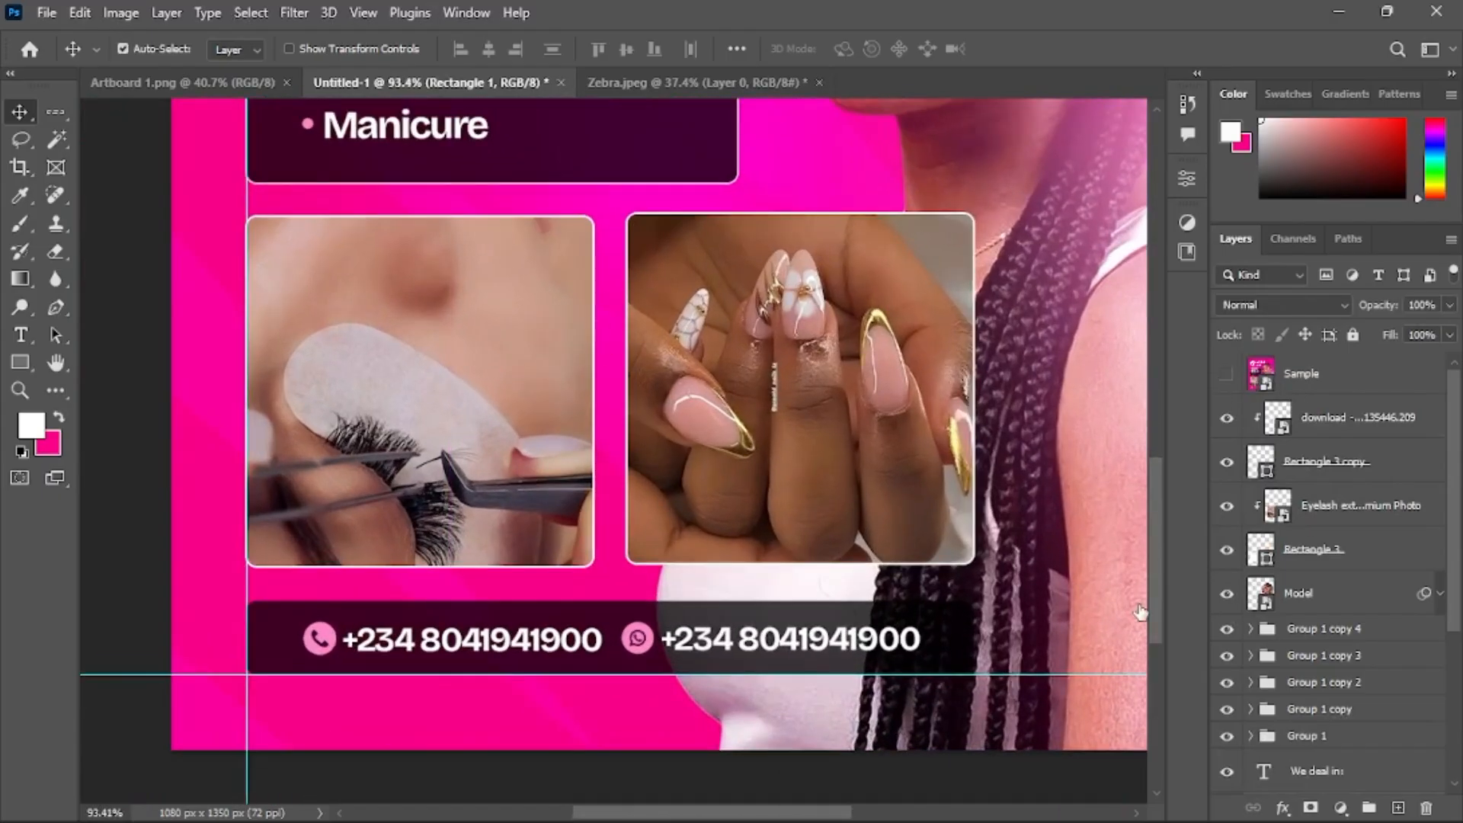
pyautogui.scroll(-4, 579, 182)
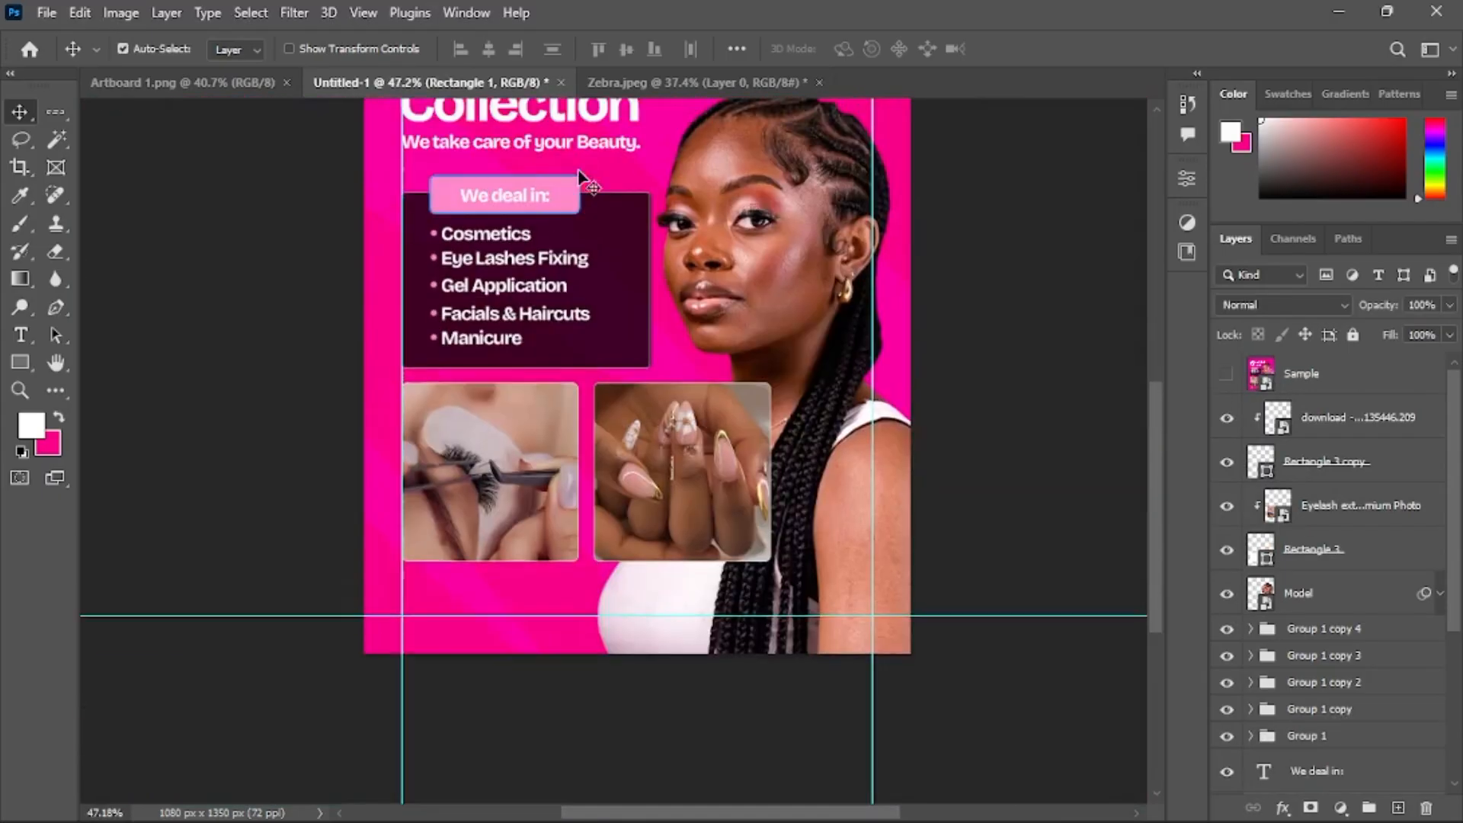
pyautogui.scroll(2, 564, 213)
pyautogui.scroll(-3, 1328, 559)
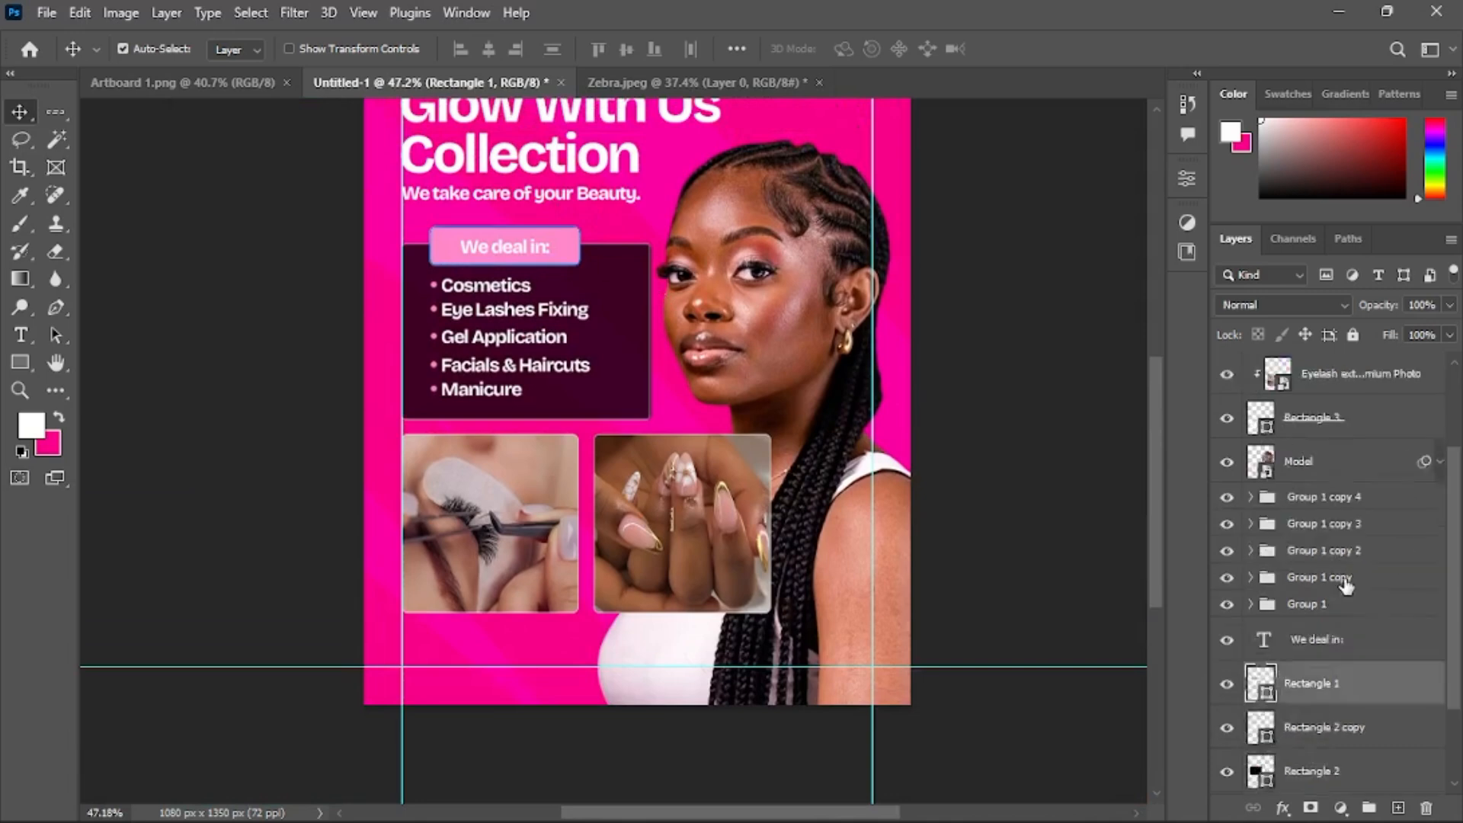
# Duplicate the 'We deal in:' text and its pink rectangle, and move the copies below the photo frames
pyautogui.keyDown('ctrl'); pyautogui.click(1339, 528); pyautogui.keyUp('ctrl')
pyautogui.scroll(3, 1345, 602)
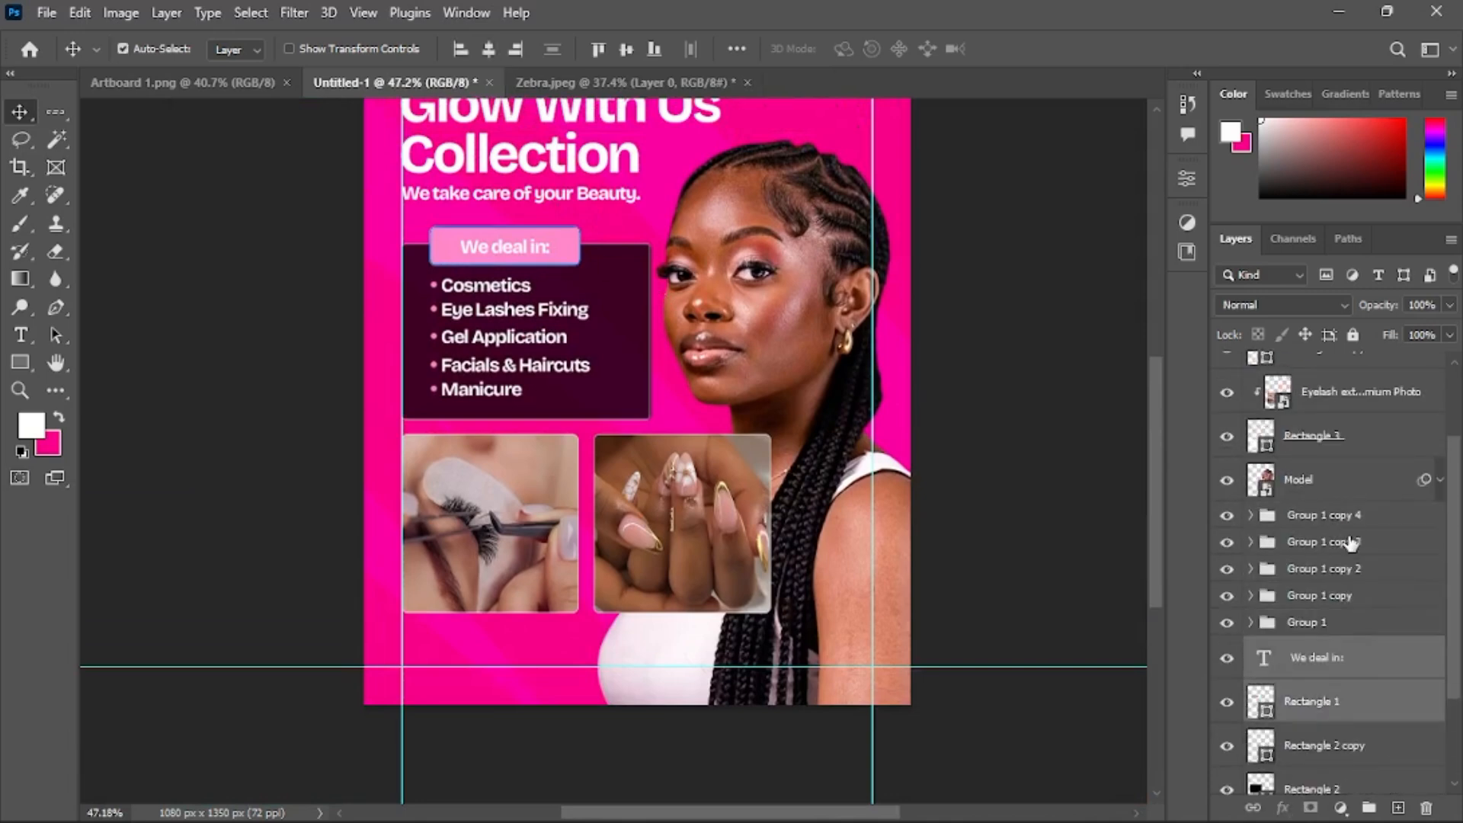
pyautogui.moveTo(1367, 700); pyautogui.dragTo(1339, 416)
pyautogui.press('ctrl')
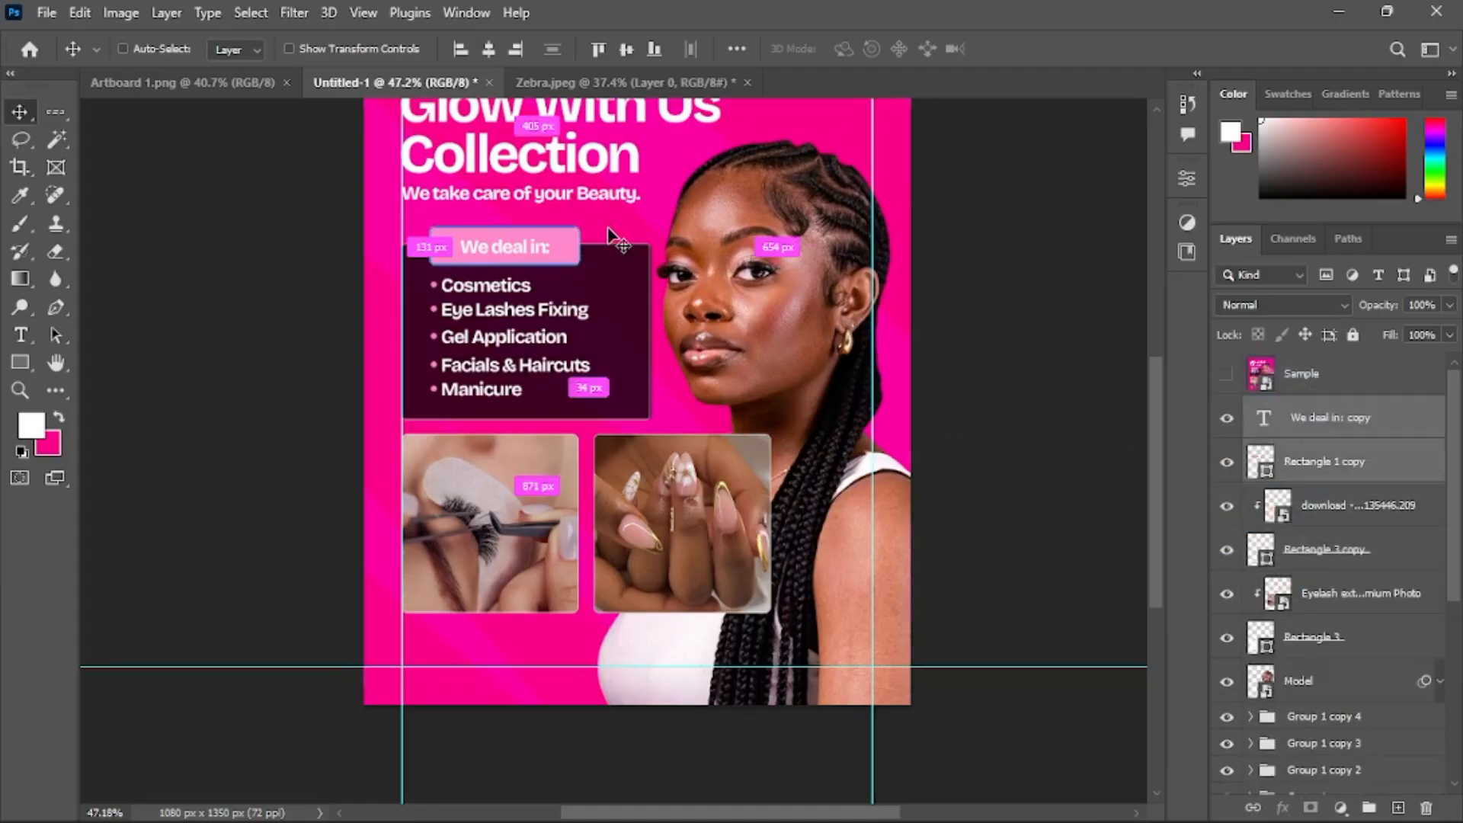
pyautogui.moveTo(609, 237); pyautogui.dragTo(577, 627)
# Stretch the duplicated pink rectangle to about 728 px wide so it spans beneath both photos
pyautogui.scroll(1, 575, 648)
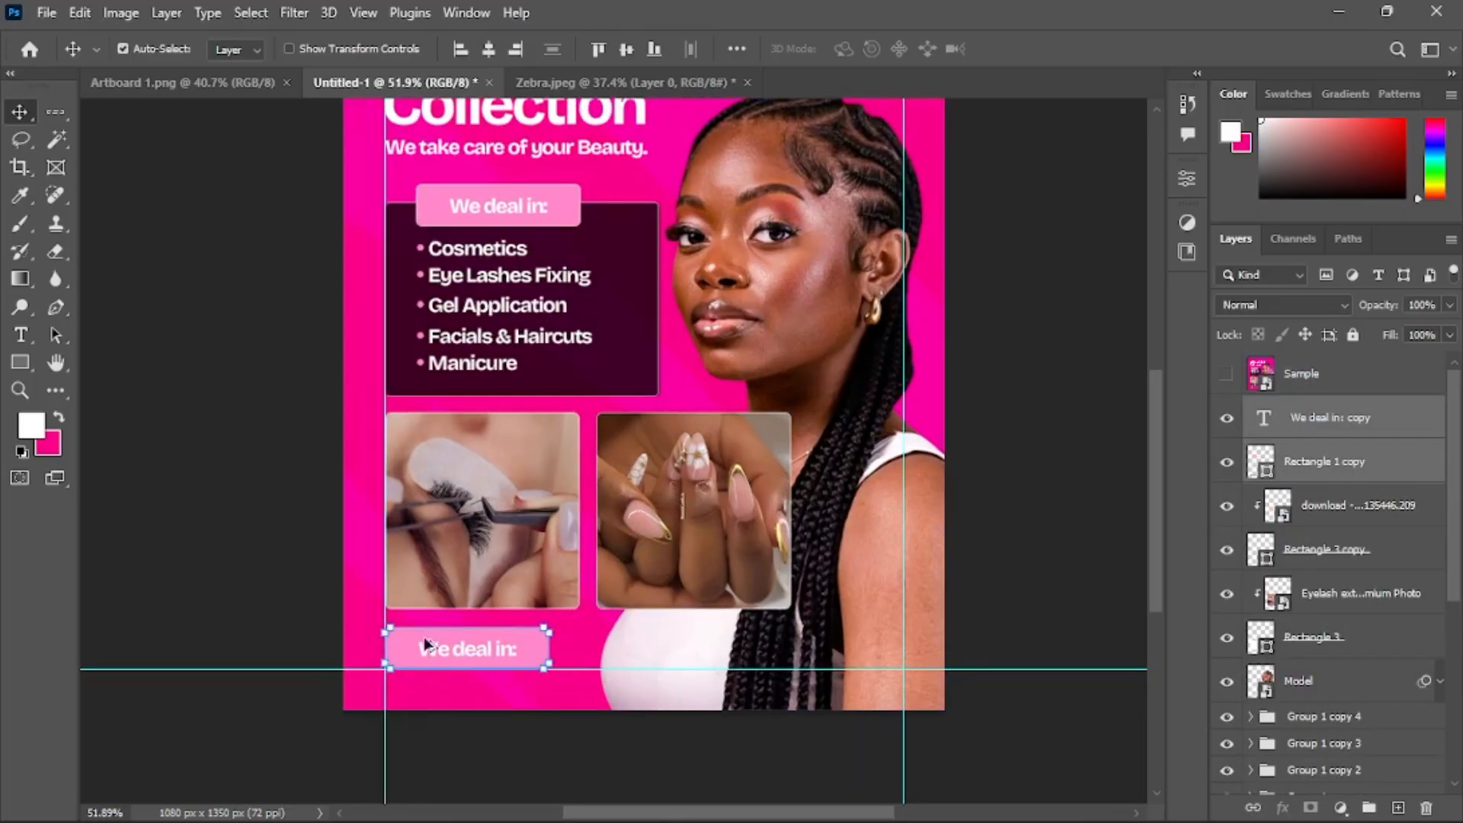
pyautogui.scroll(6, 427, 645)
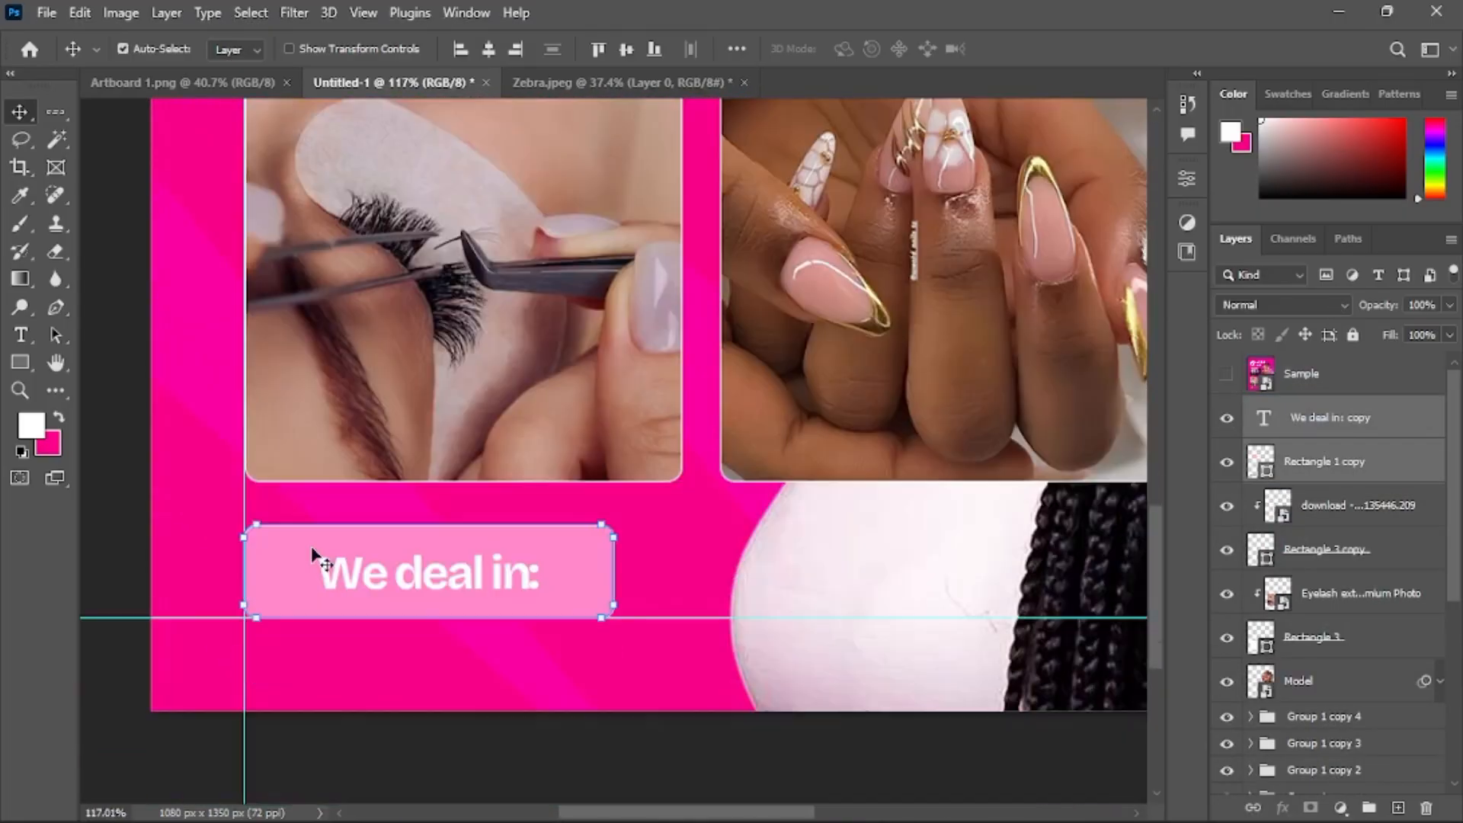
pyautogui.scroll(3, 311, 599)
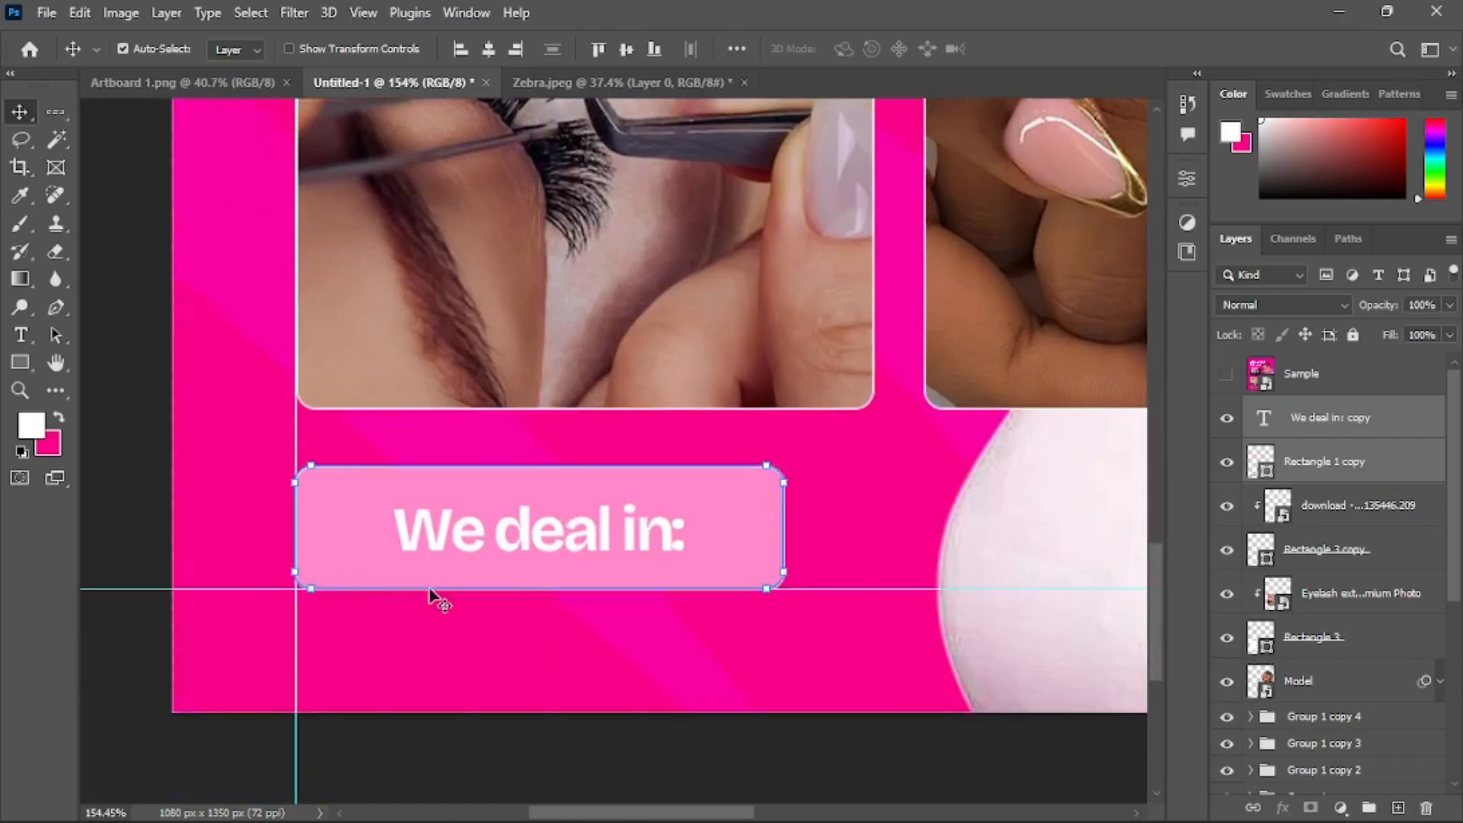
pyautogui.click(735, 497)
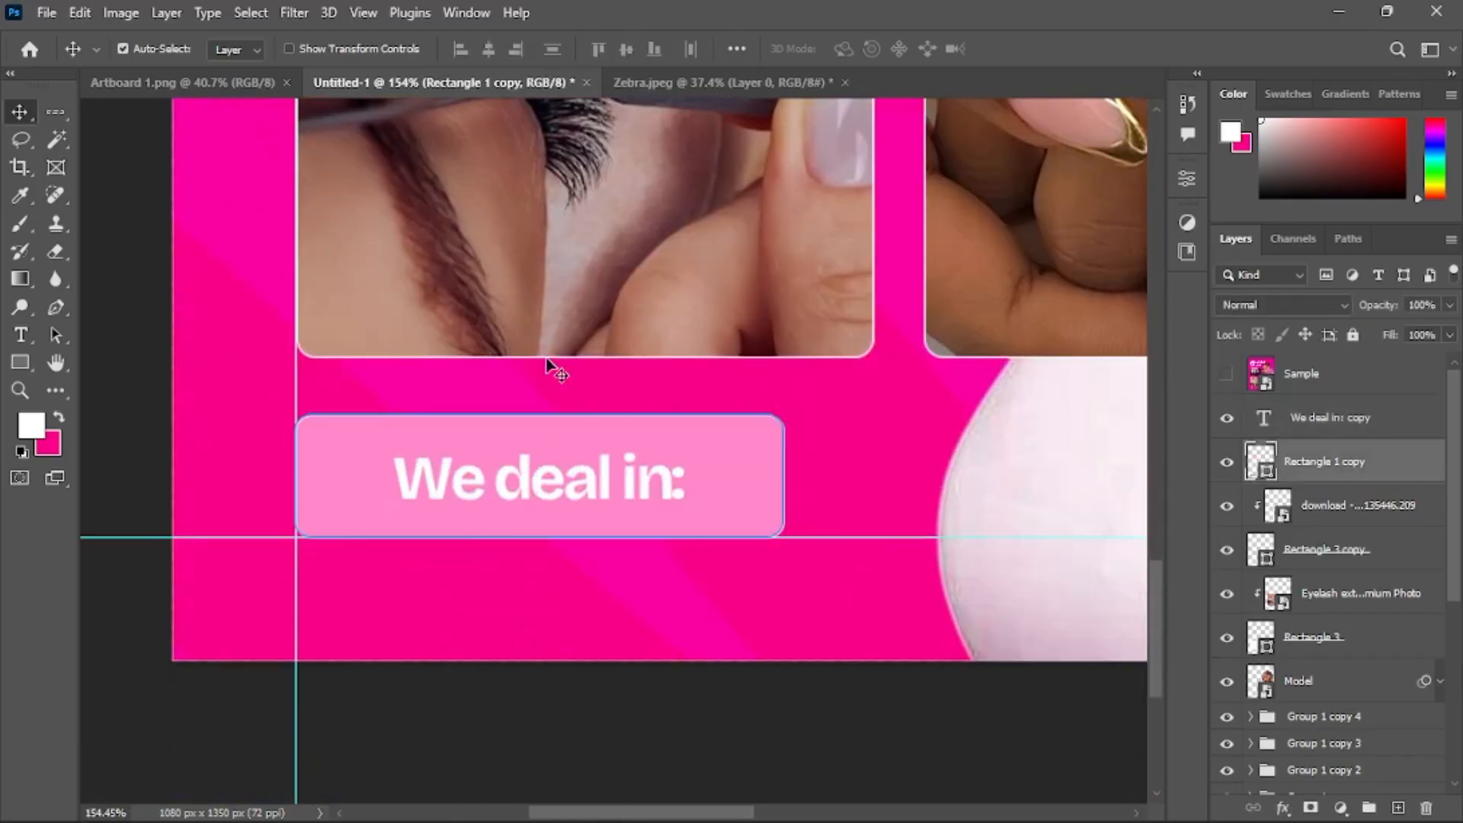
pyautogui.scroll(-3, 572, 365)
pyautogui.hscroll(2, 953, 328)
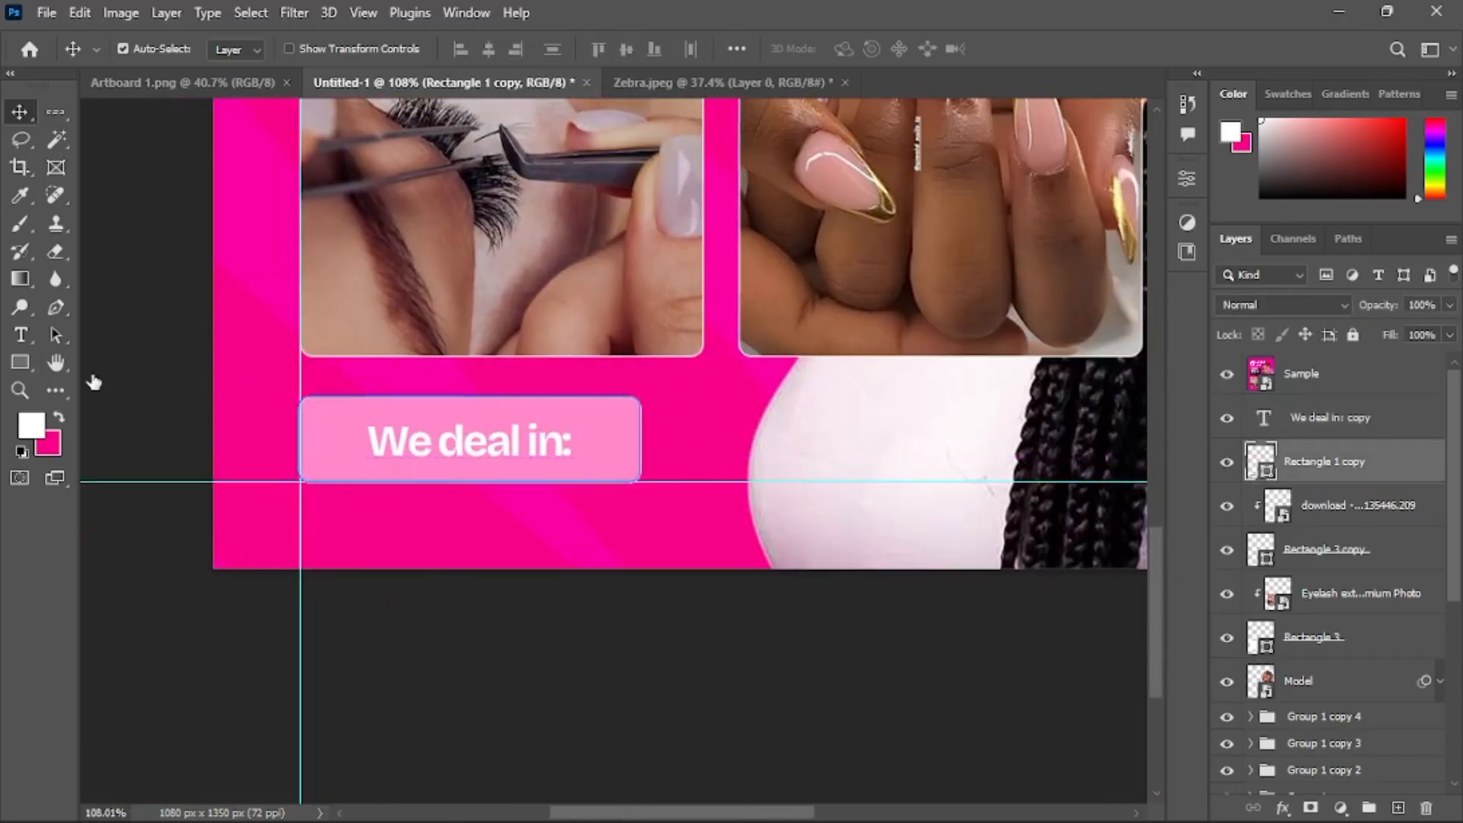
pyautogui.click(33, 369)
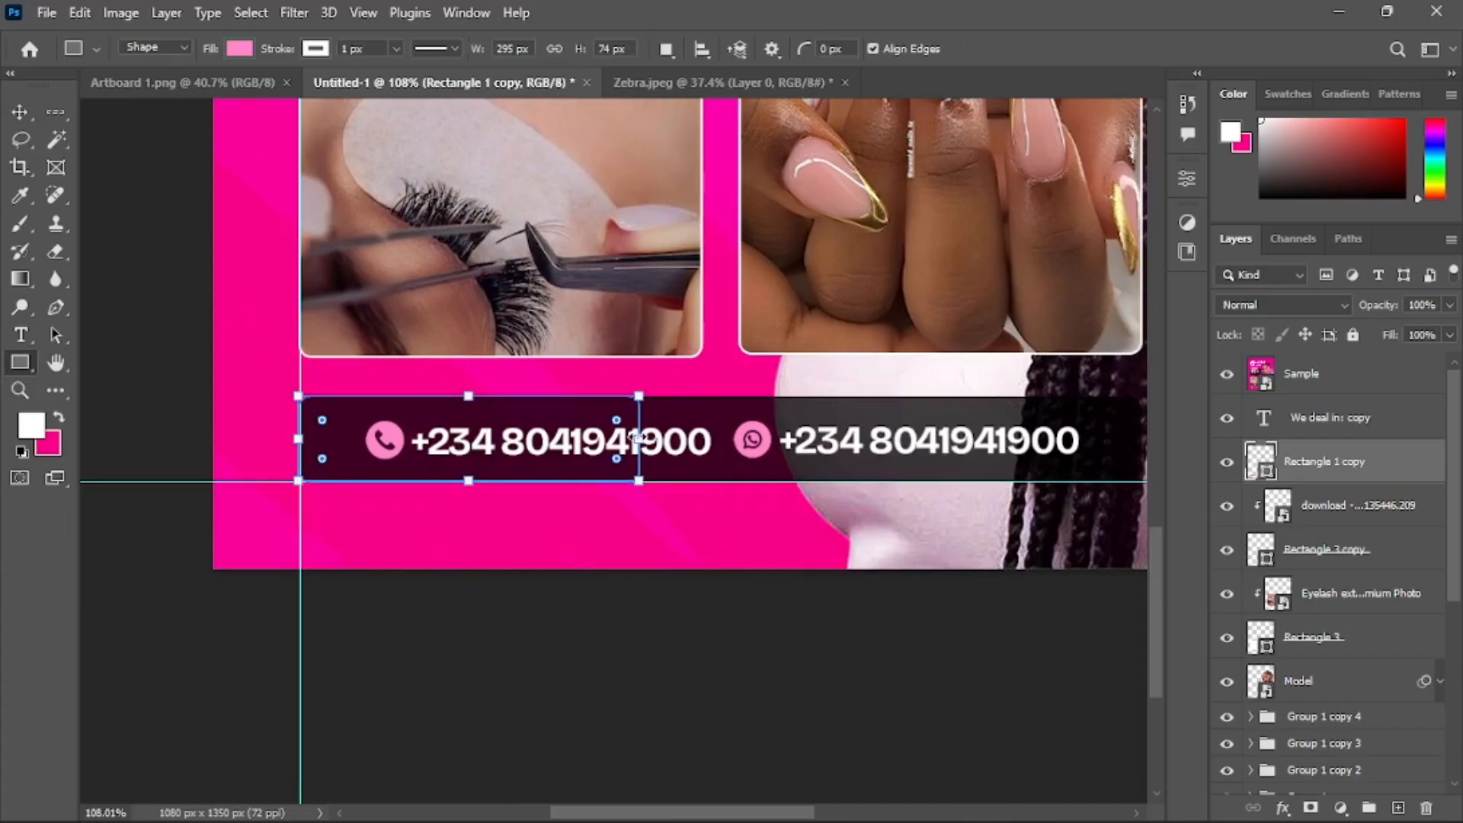
pyautogui.moveTo(639, 439); pyautogui.dragTo(1069, 441)
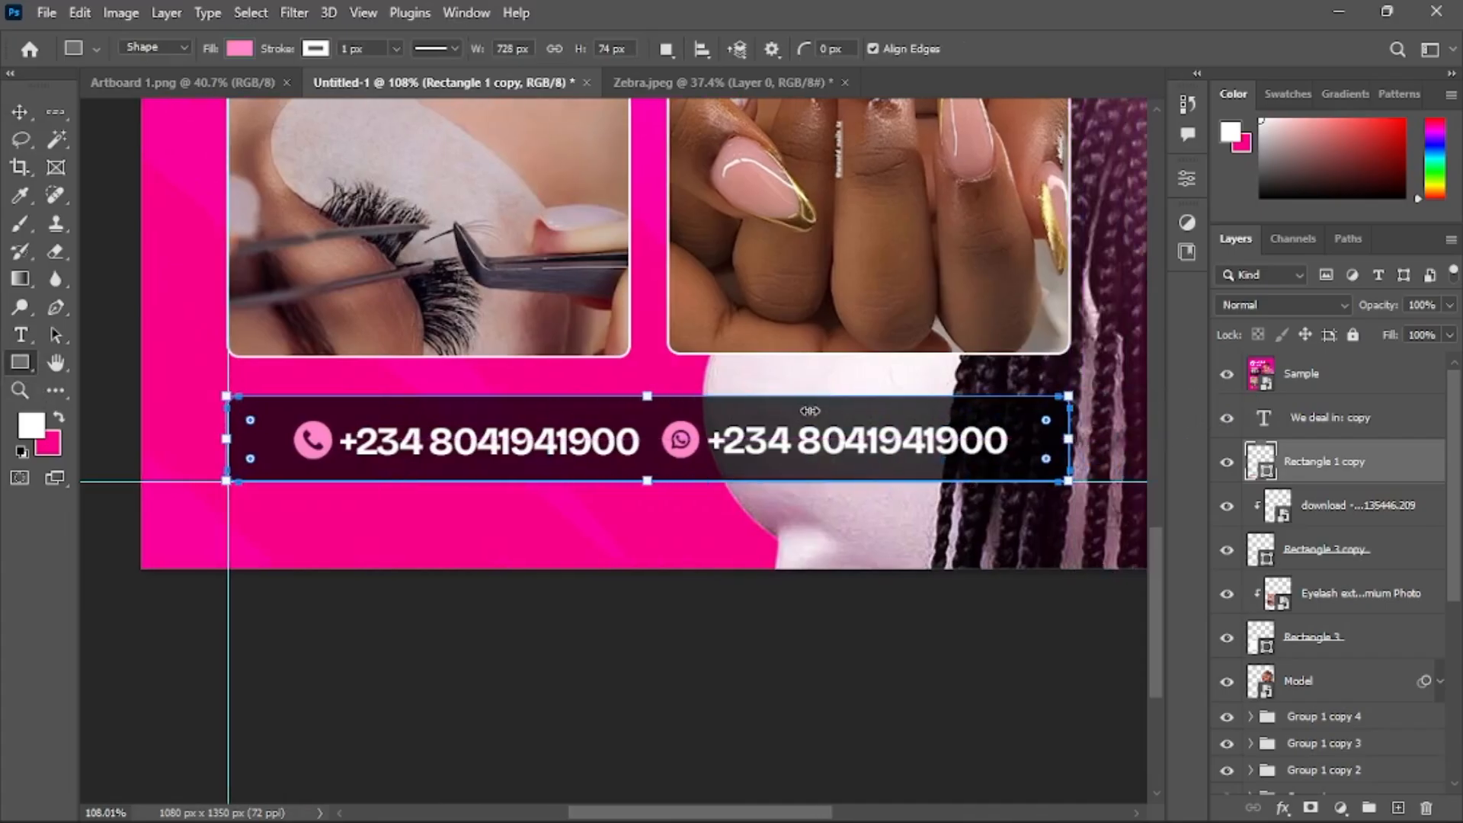
# Place the whatsapp icon from Downloads as an embedded image on the contact bar
pyautogui.click(20, 113)
pyautogui.click(42, 12)
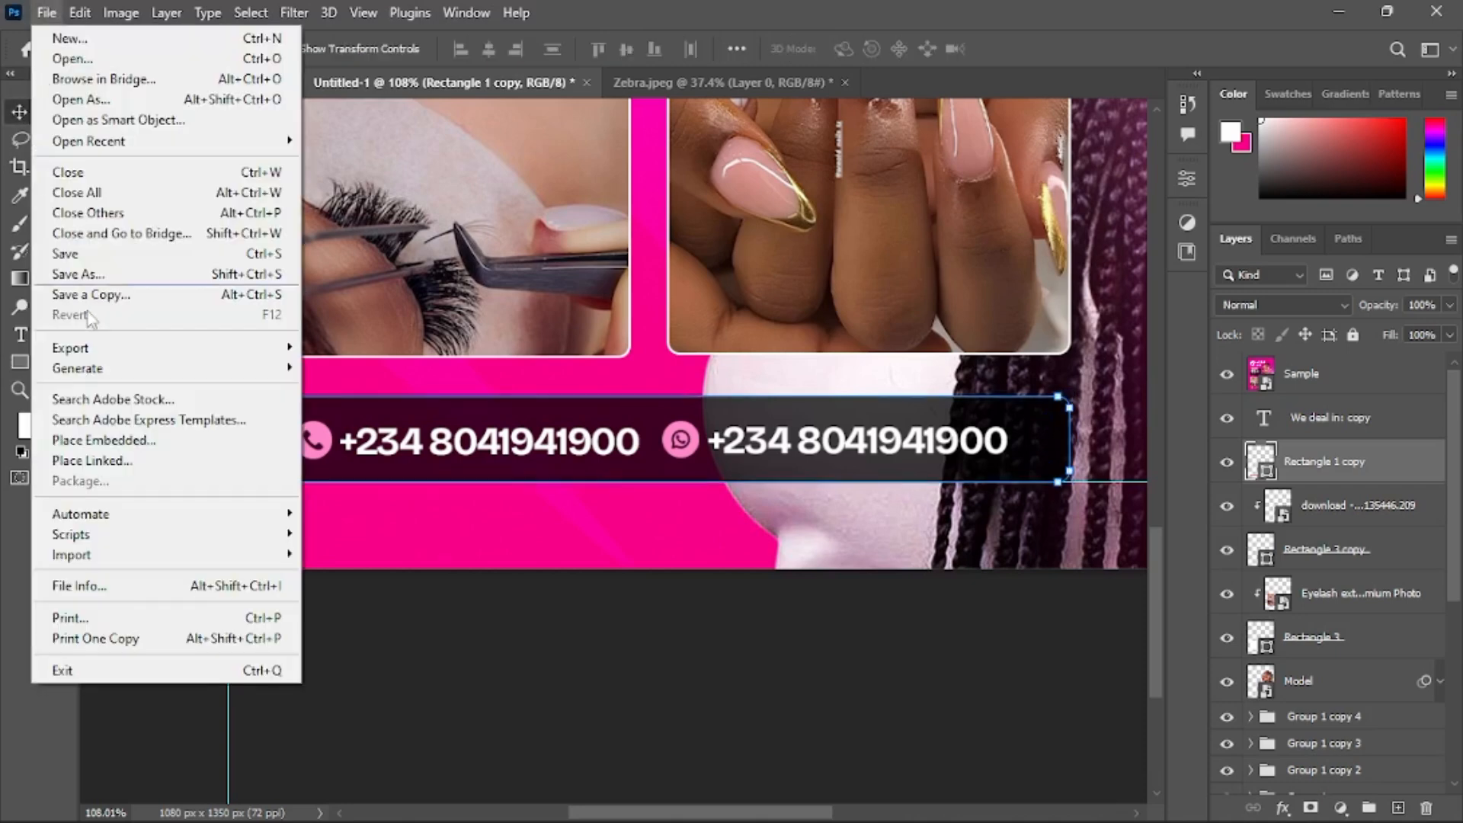
pyautogui.click(129, 445)
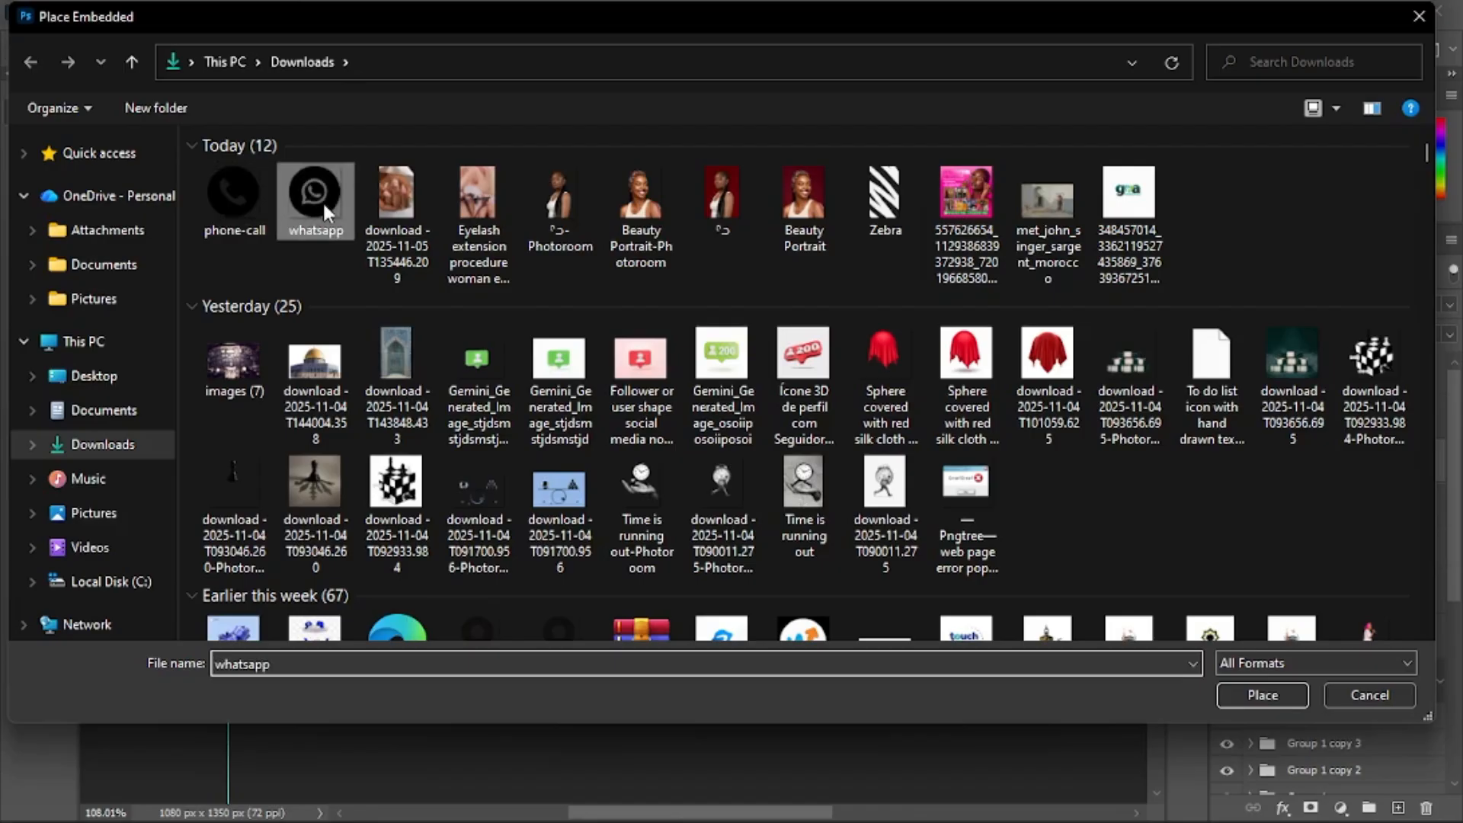
pyautogui.doubleClick(322, 200)
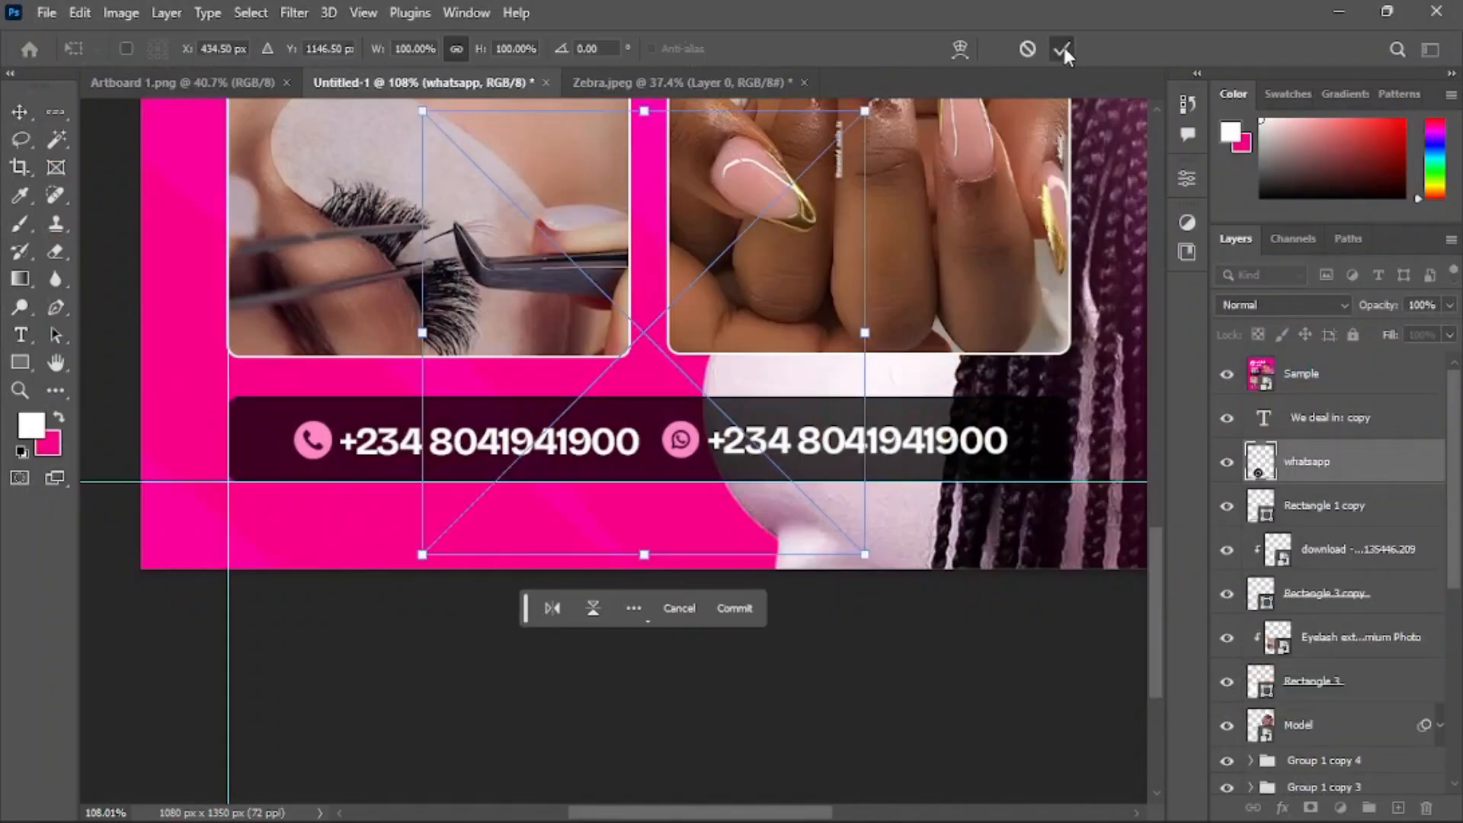
pyautogui.click(1063, 48)
# Place the phone-call icon from Downloads as an embedded image
pyautogui.click(46, 12)
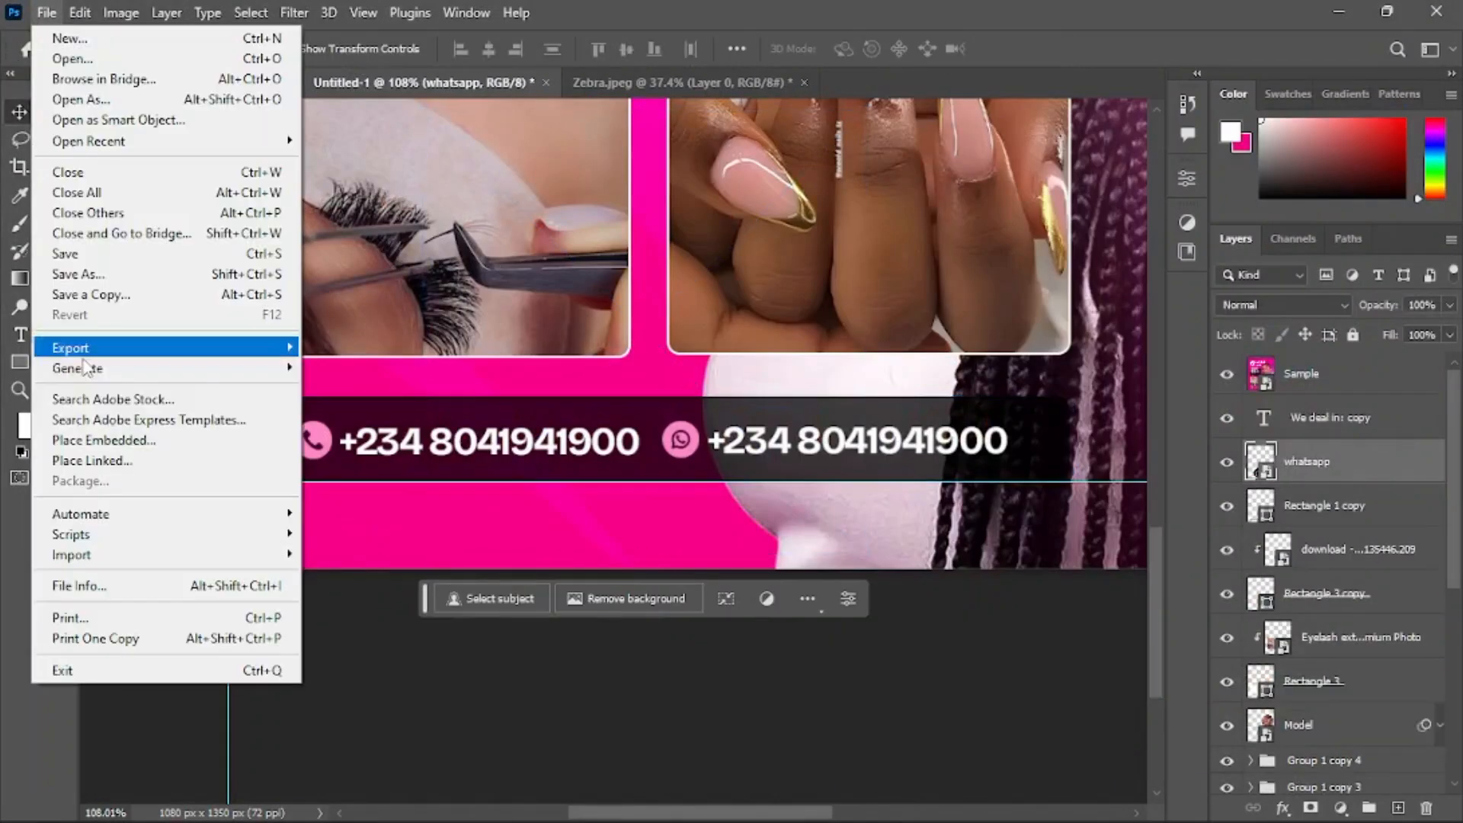
pyautogui.click(129, 440)
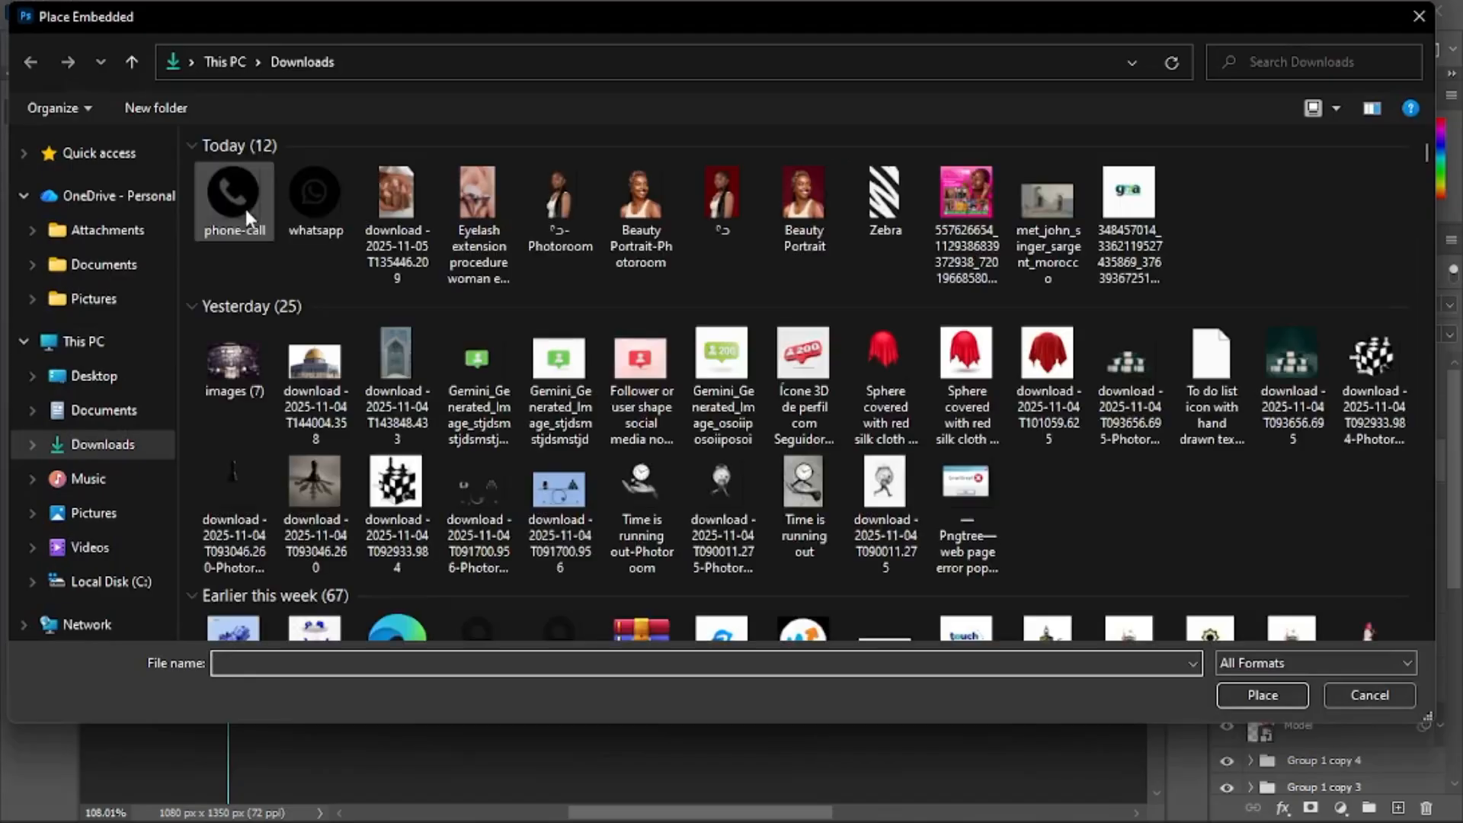
pyautogui.doubleClick(245, 206)
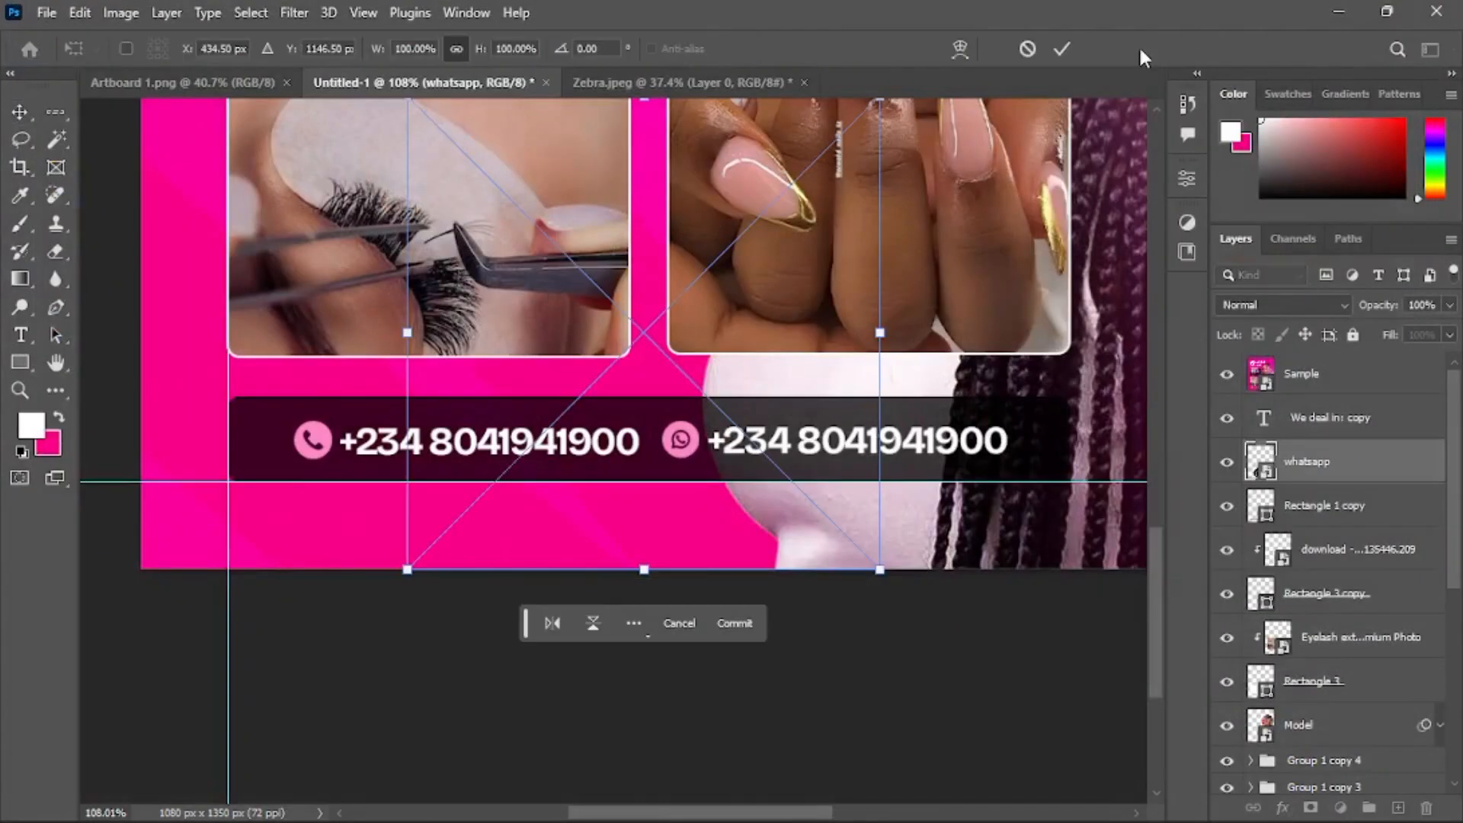
pyautogui.press('Return')
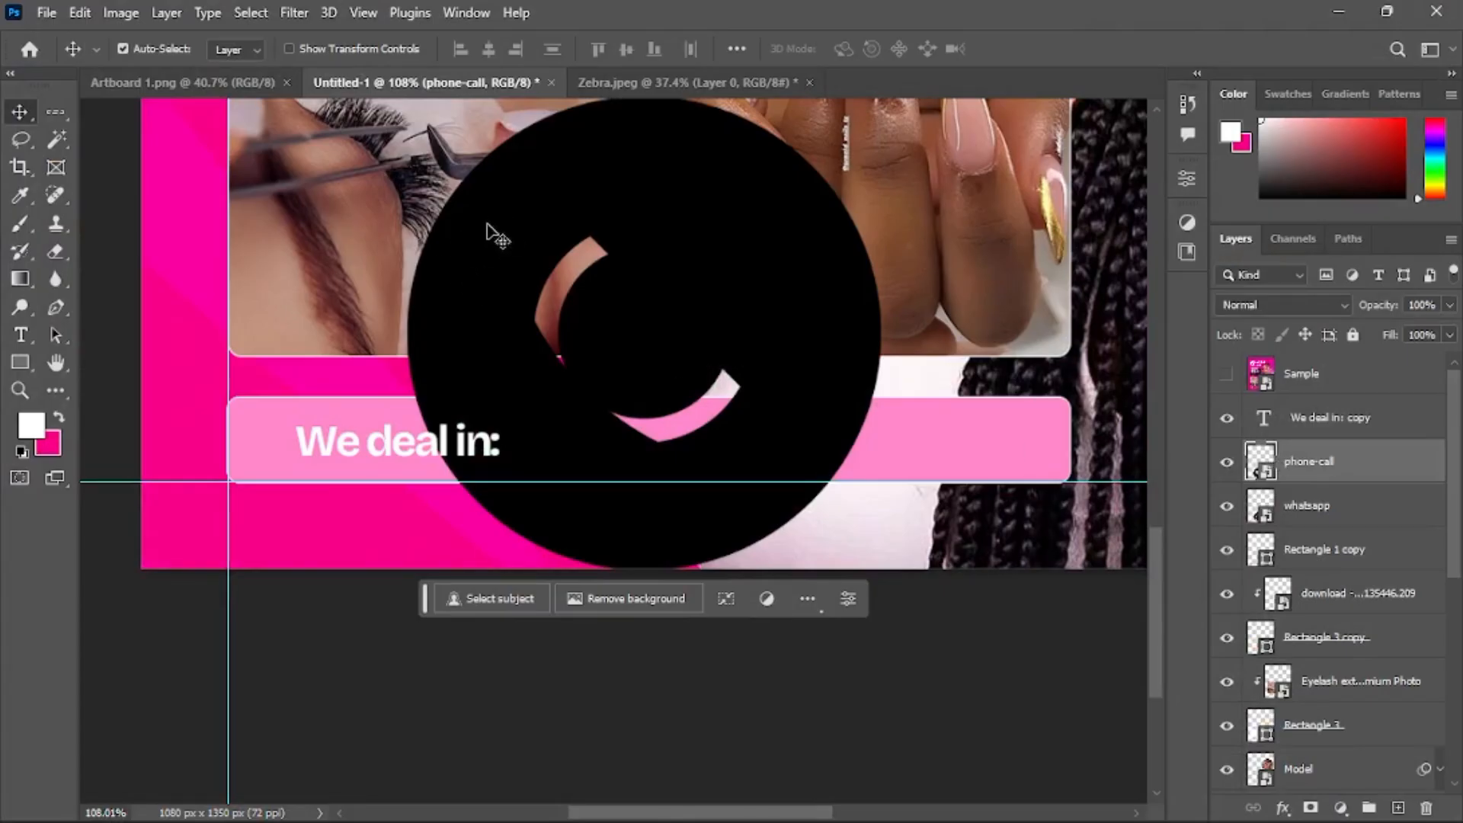
# Resize the phone-call icon slightly with Free Transform and commit
pyautogui.hotkey('ctrl', 't')
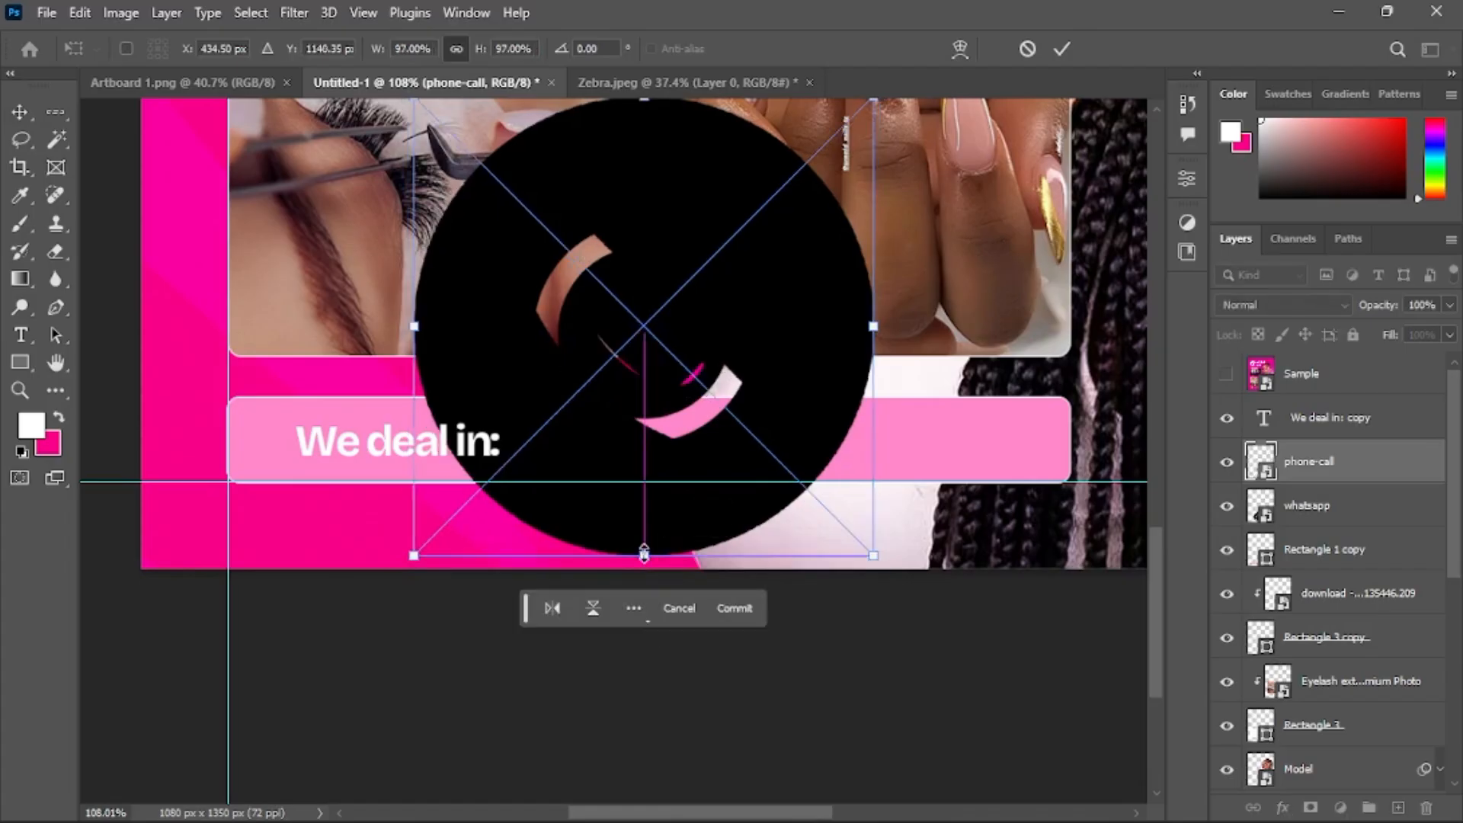
pyautogui.moveTo(644, 554)
pyautogui.mouseDown()
pyautogui.moveTo(656, 529)
pyautogui.moveTo(648, 561)
pyautogui.mouseUp()
pyautogui.scroll(2, 665, 155)
pyautogui.moveTo(646, 174)
pyautogui.mouseDown()
pyautogui.moveTo(645, 223)
pyautogui.moveTo(650, 185)
pyautogui.mouseUp()
pyautogui.click(1062, 48)
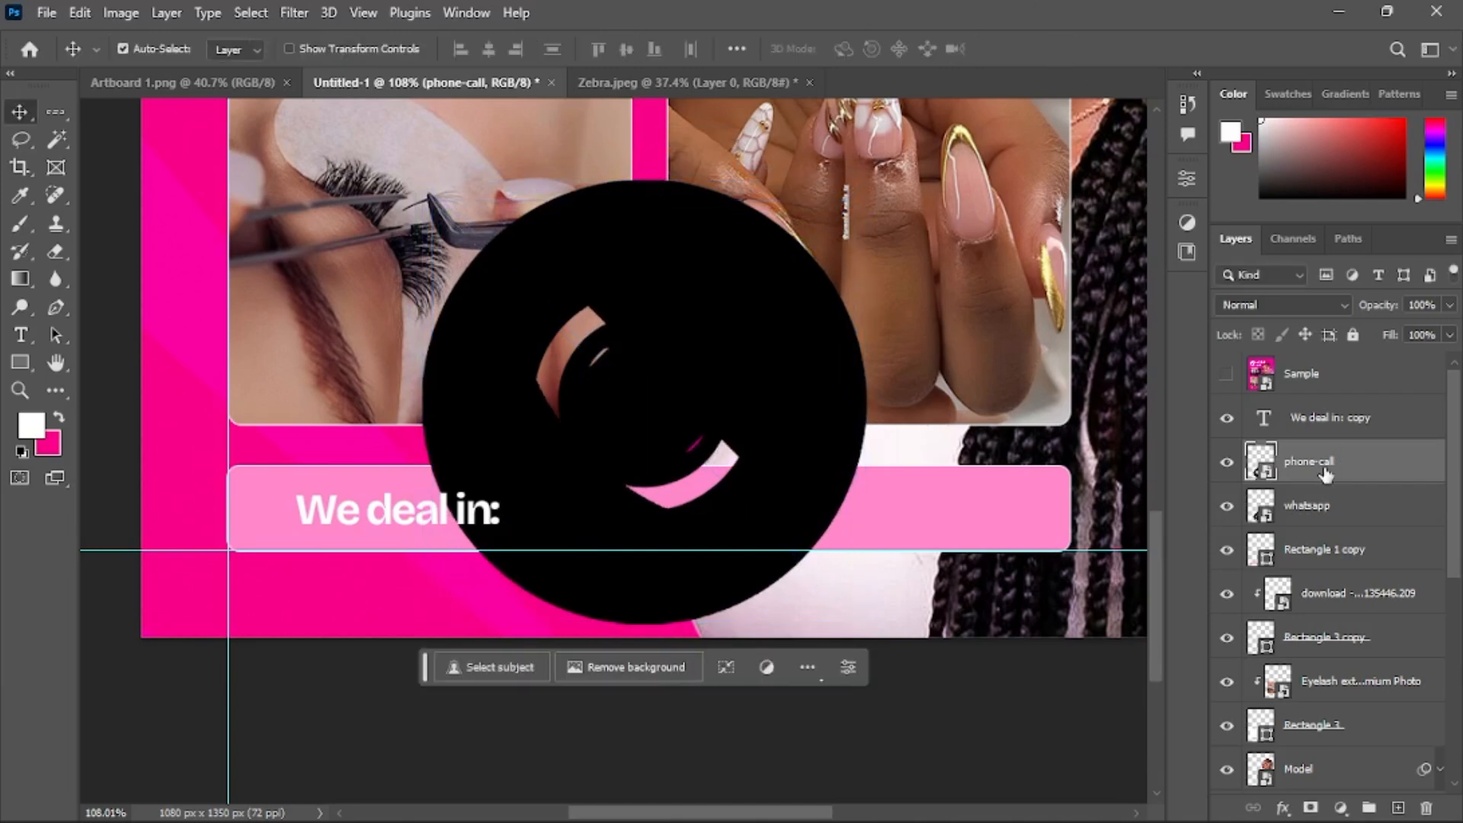
# Add a Color Overlay layer style to the phone-call icon using the pink #ff88c9 sampled from the bar
pyautogui.rightClick(1326, 473)
pyautogui.click(1224, 32)
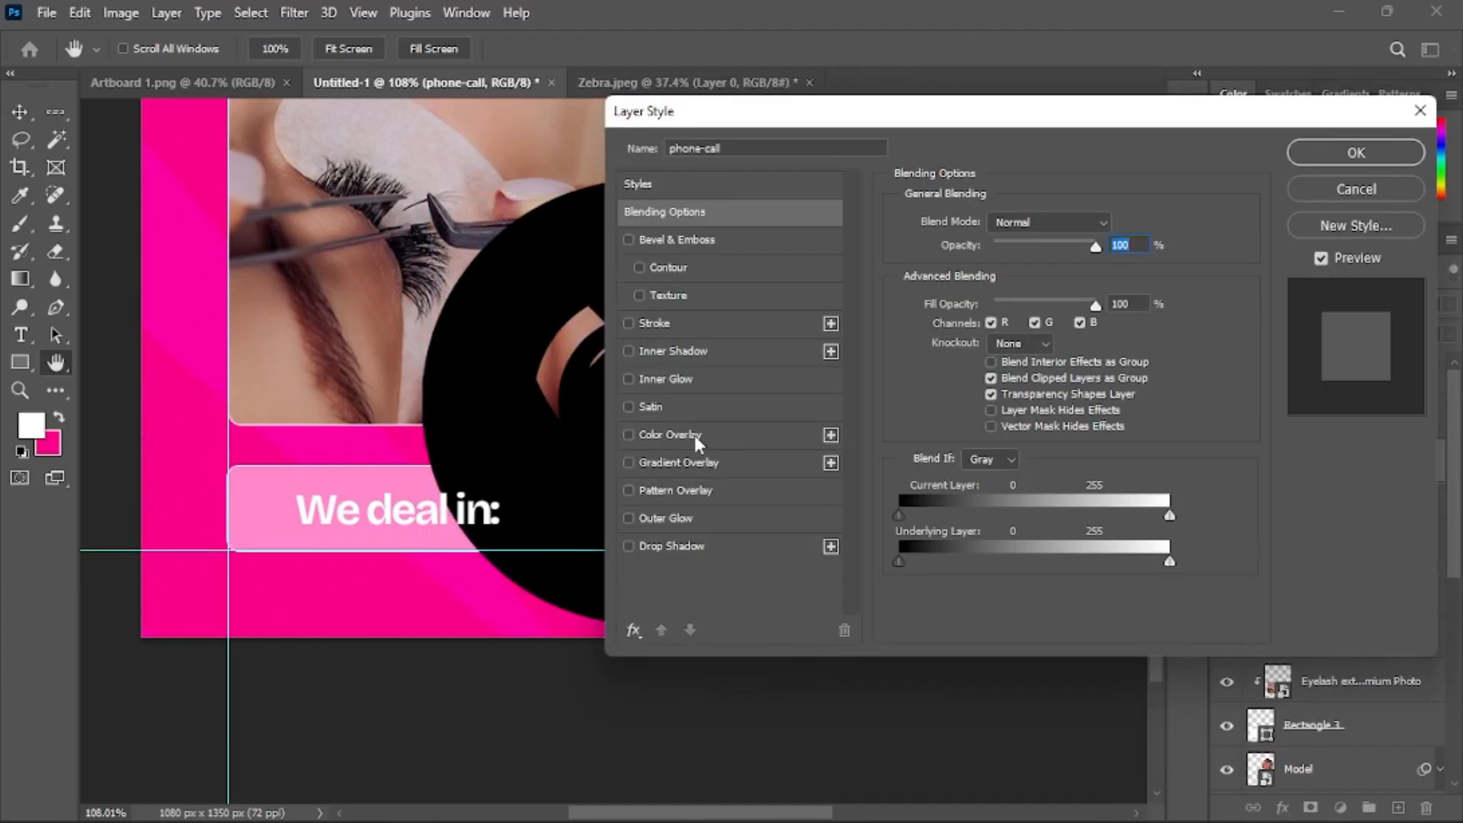
pyautogui.click(694, 436)
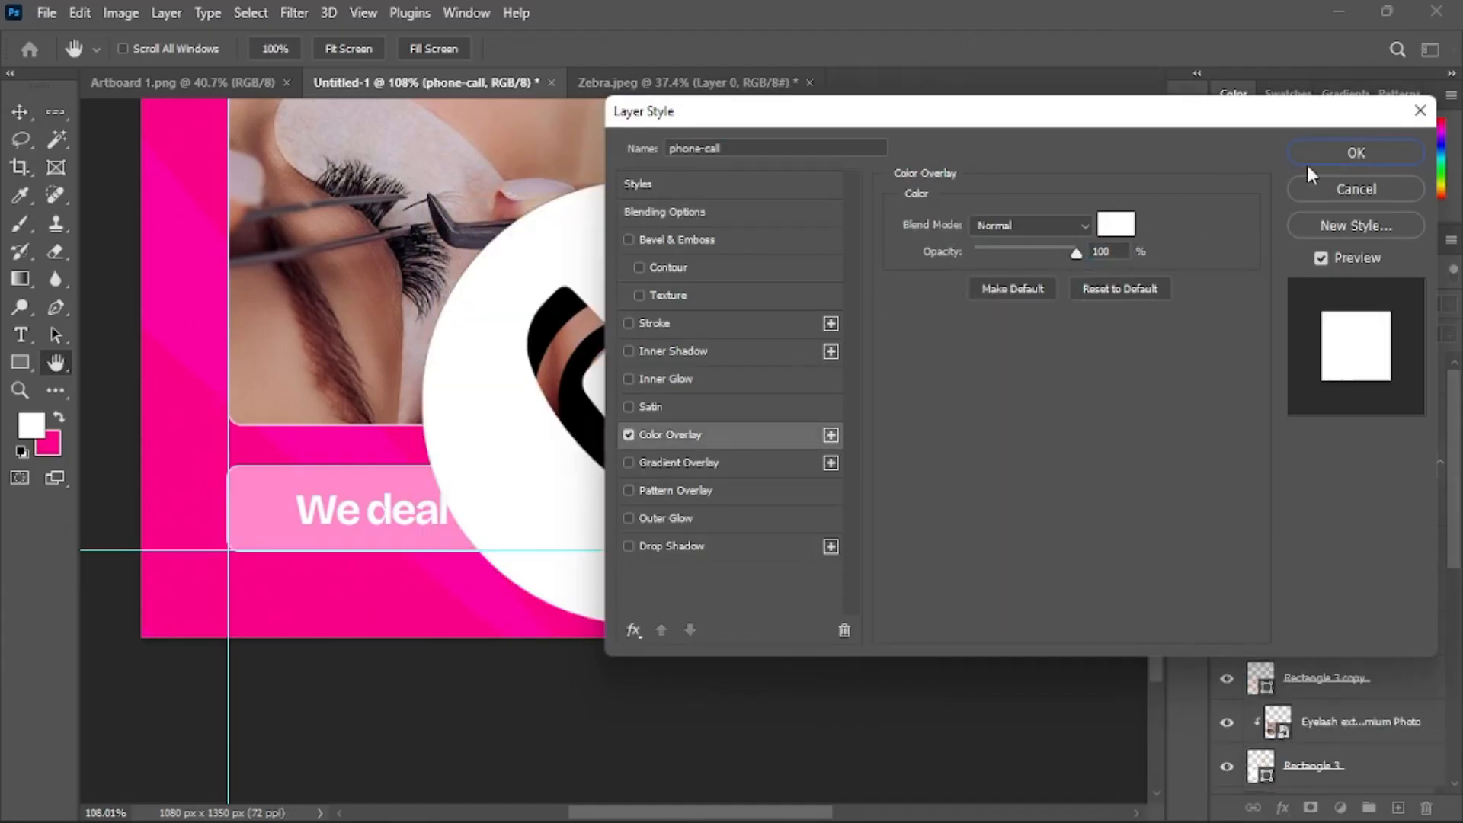
pyautogui.click(1121, 227)
pyautogui.click(305, 473)
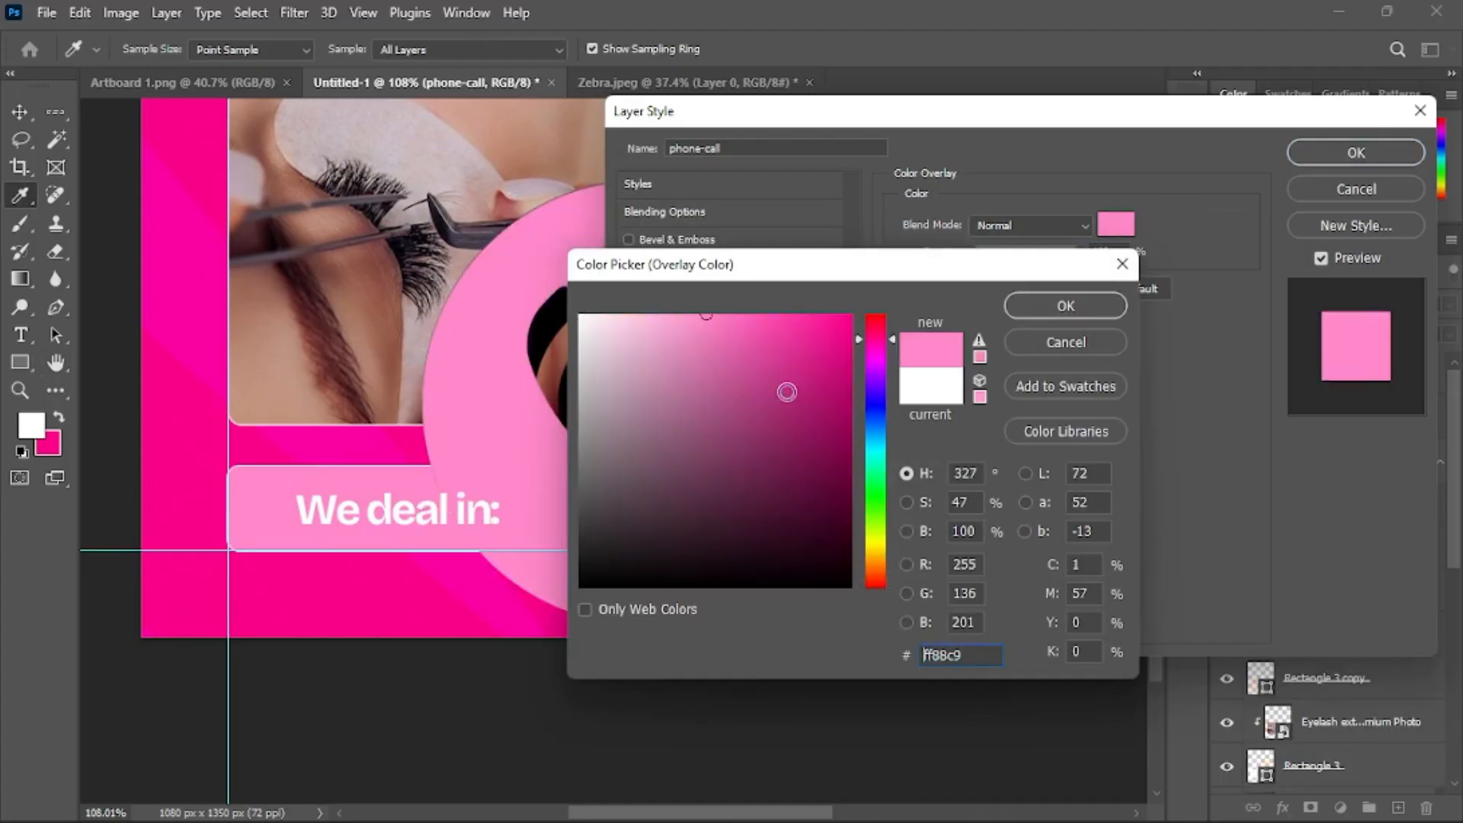
pyautogui.click(1080, 305)
pyautogui.click(1341, 156)
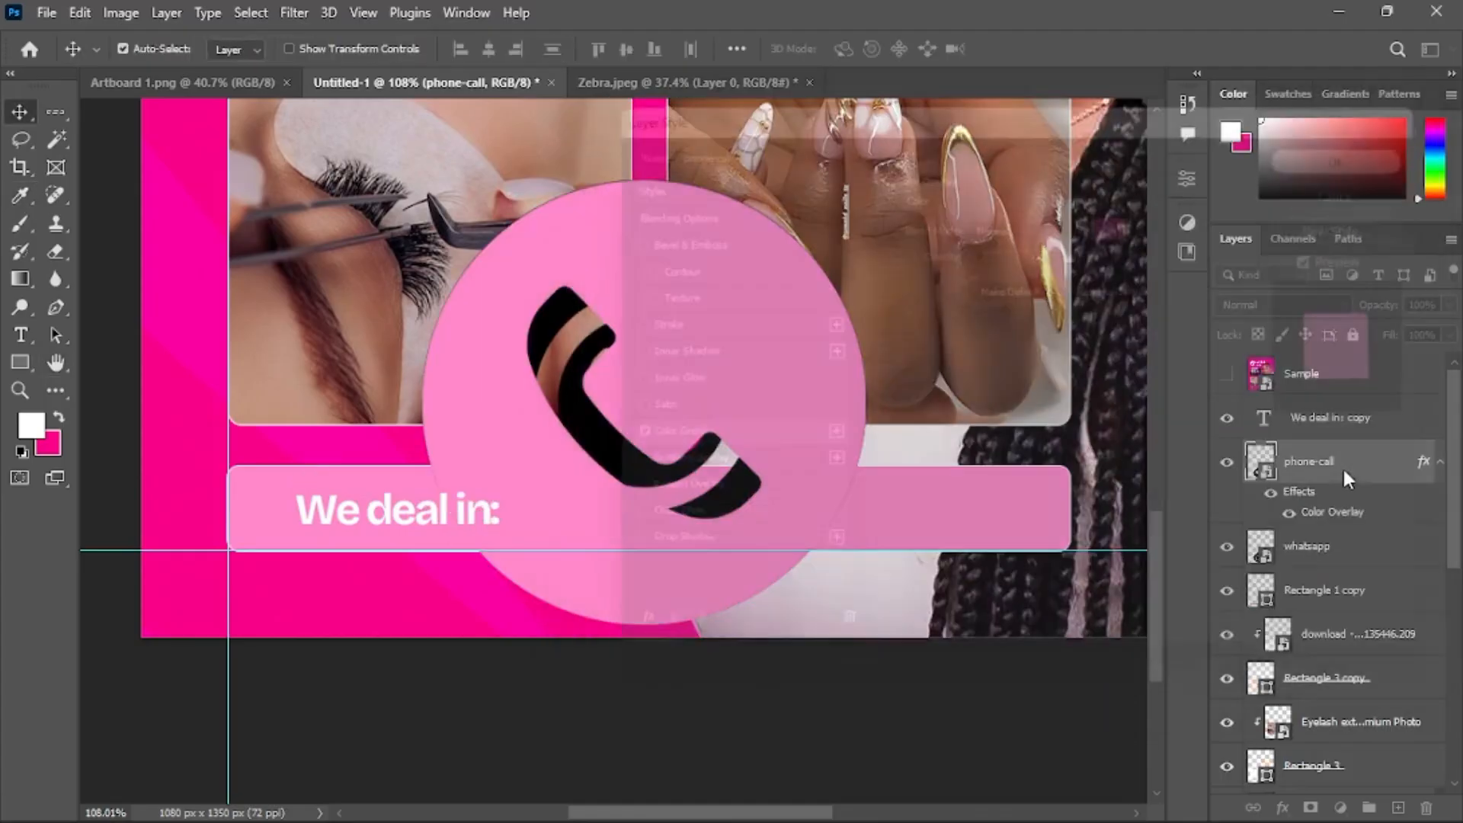
# Copy the phone-call icon's color overlay effect onto the whatsapp icon layer
pyautogui.moveTo(1330, 521); pyautogui.dragTo(1333, 559)
pyautogui.click(1439, 547)
pyautogui.click(1440, 463)
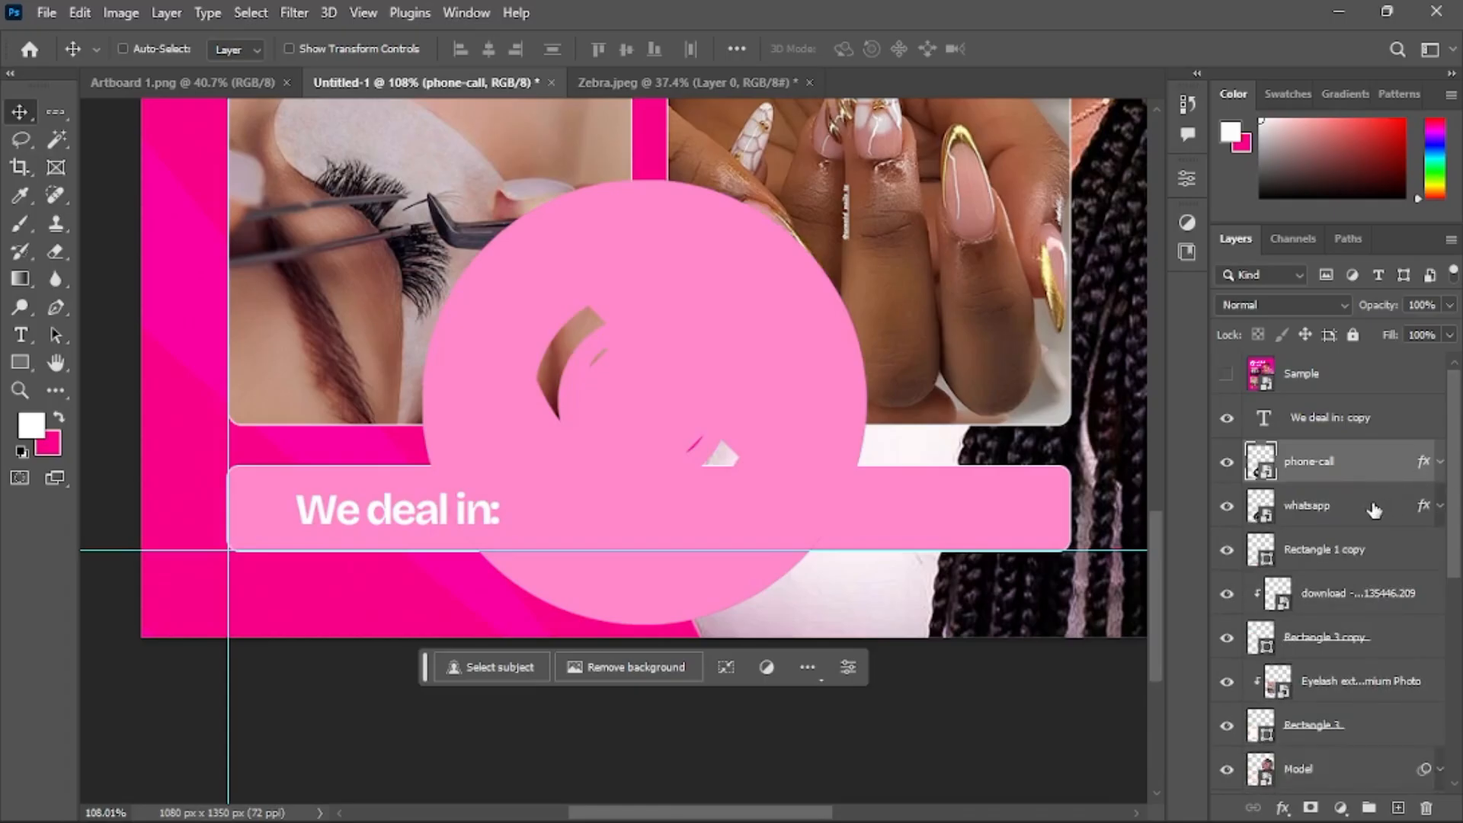
# Scale both icons down to about 8% and move them to the left end of the contact bar
pyautogui.keyDown('ctrl'); pyautogui.click(1363, 507); pyautogui.keyUp('ctrl')
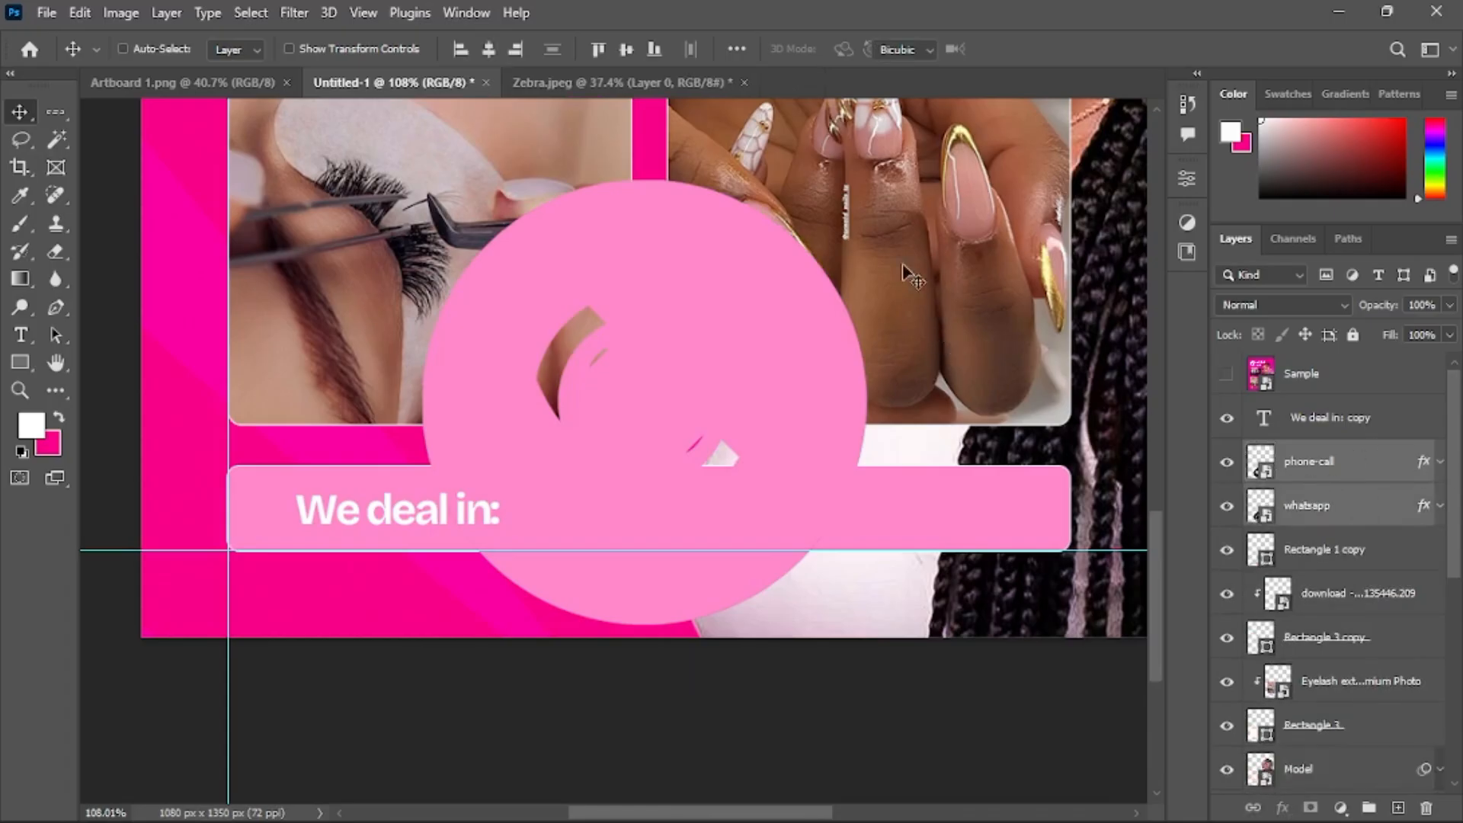
pyautogui.hotkey('ctrl', 't')
pyautogui.moveTo(866, 180); pyautogui.dragTo(640, 373)
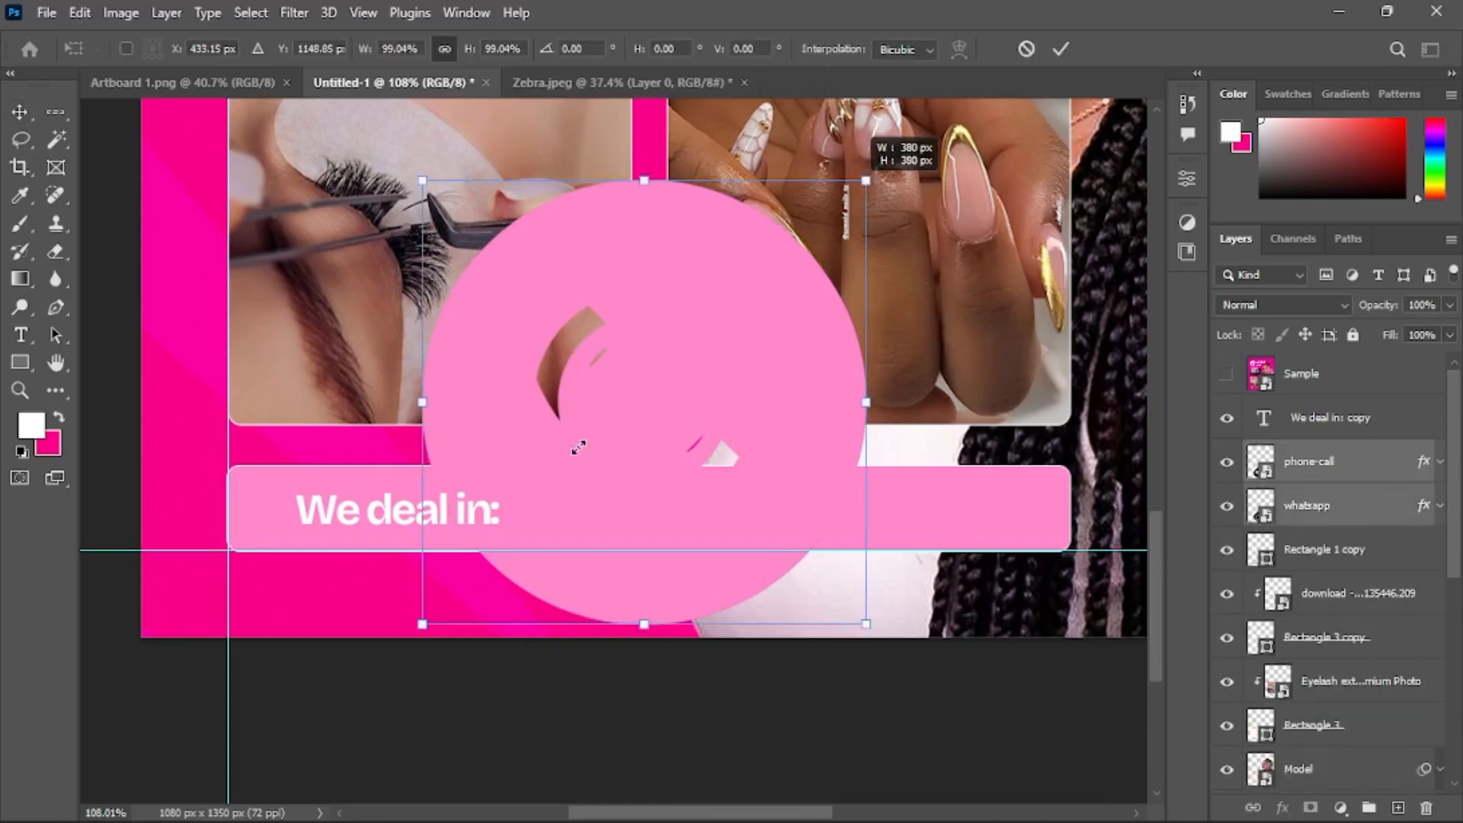
pyautogui.moveTo(579, 447); pyautogui.dragTo(314, 507)
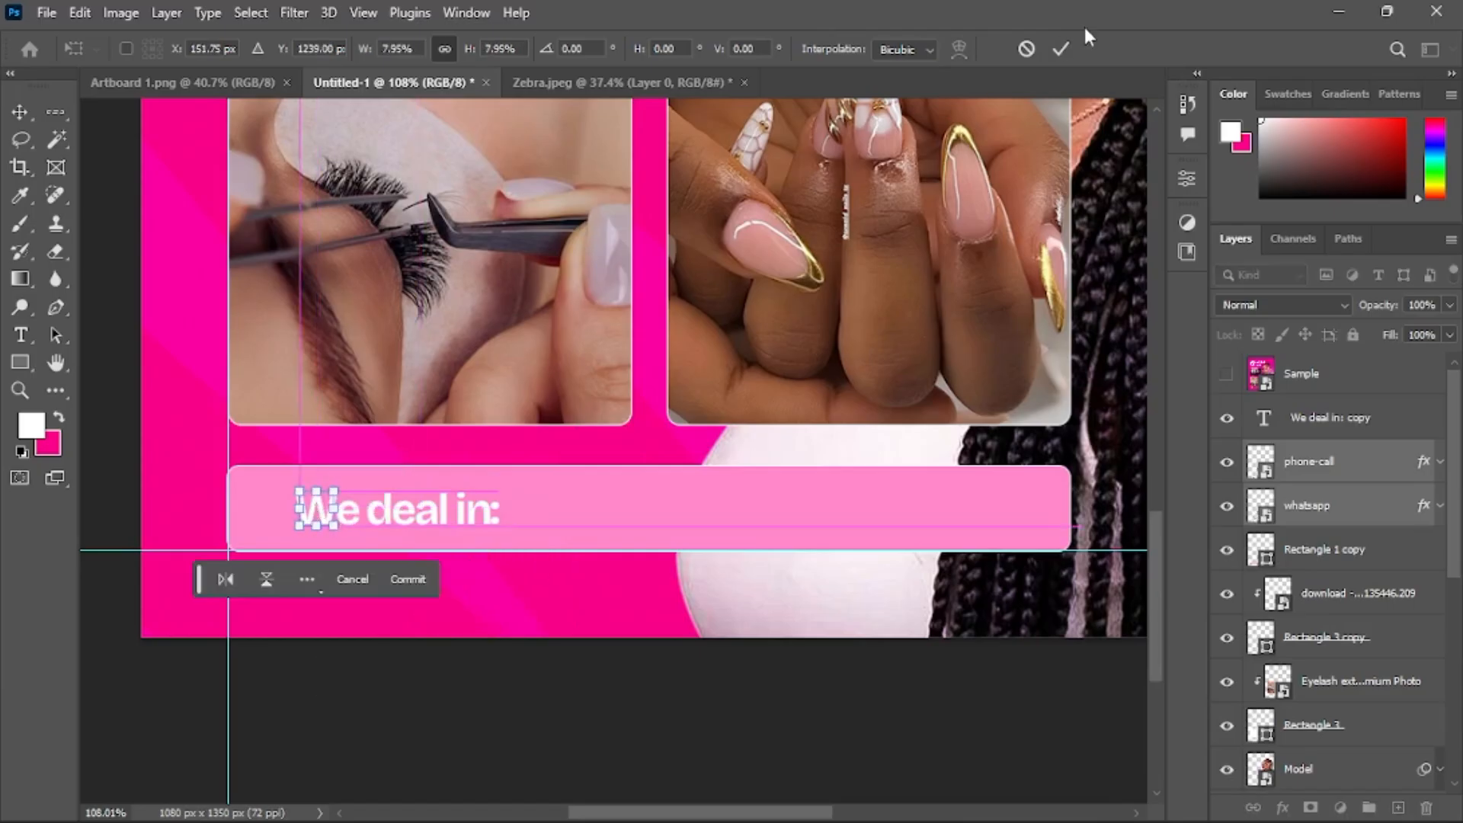
pyautogui.press('Return')
# Replace the 'We deal in: copy' text with the business phone number copied from the Notepad notes
pyautogui.click(1257, 421)
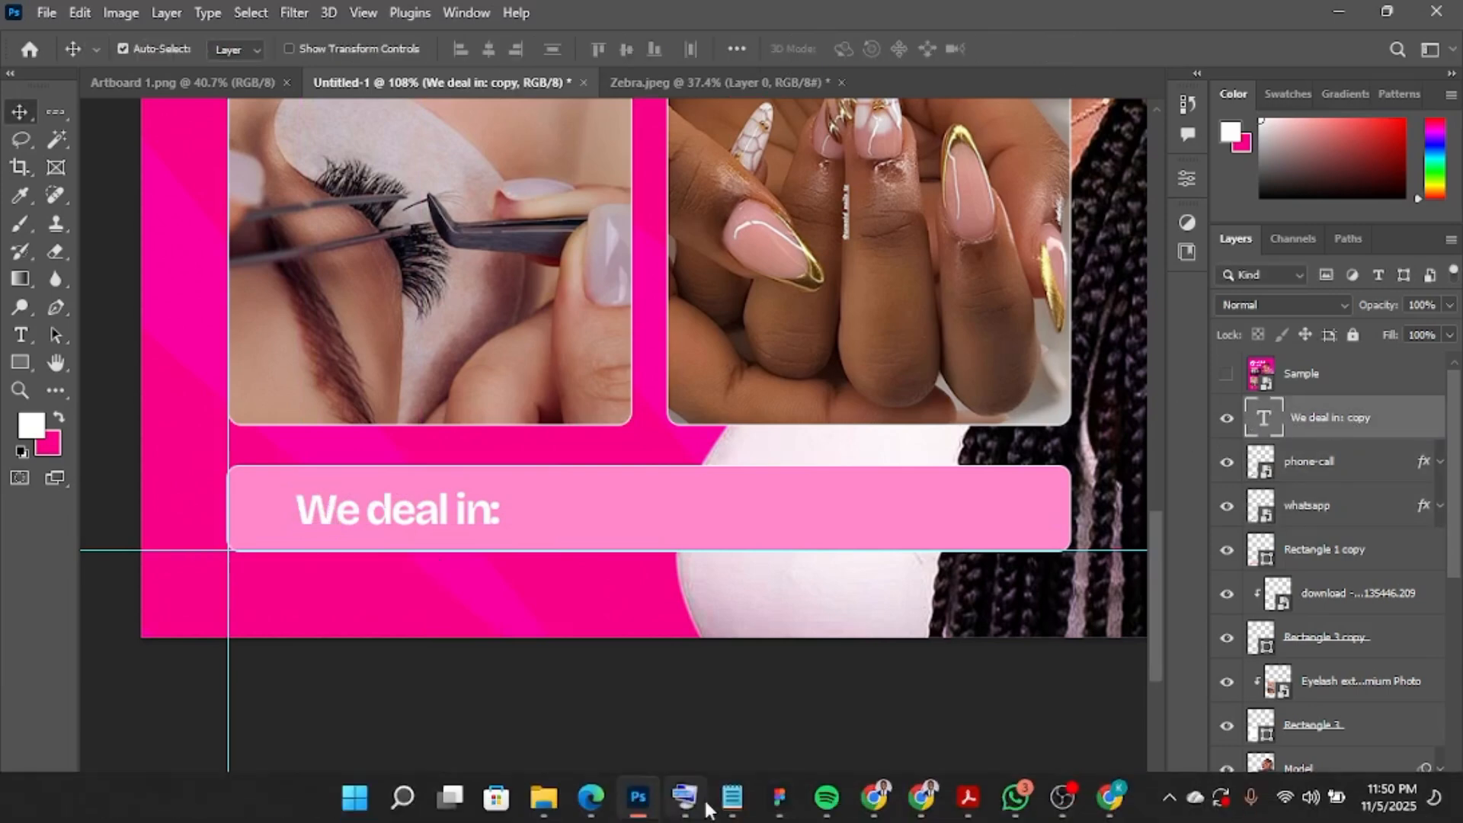
pyautogui.click(728, 798)
pyautogui.click(922, 457)
pyautogui.moveTo(922, 458); pyautogui.dragTo(790, 459)
pyautogui.hotkey('ctrl', 'c')
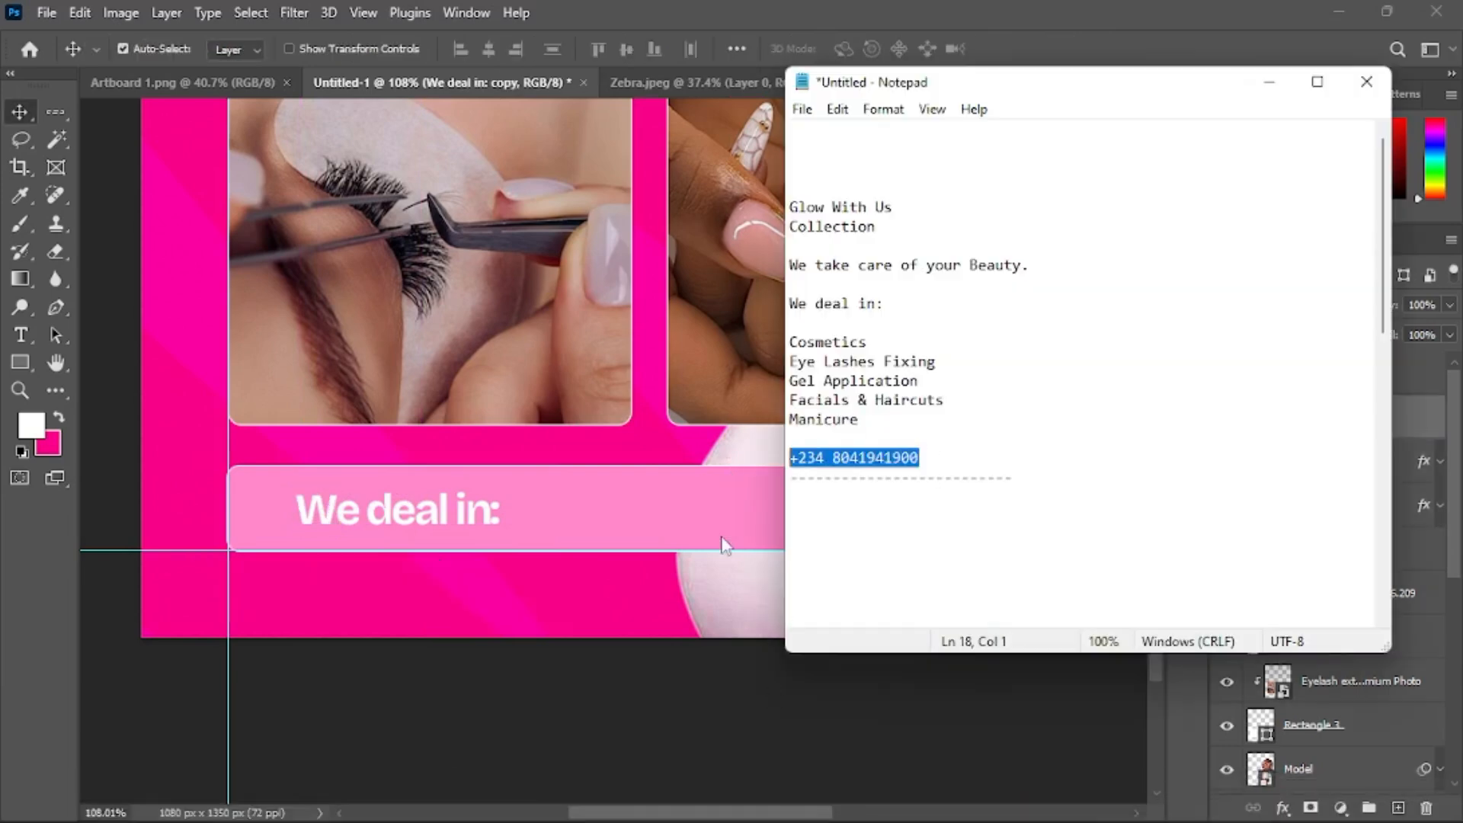
pyautogui.click(699, 717)
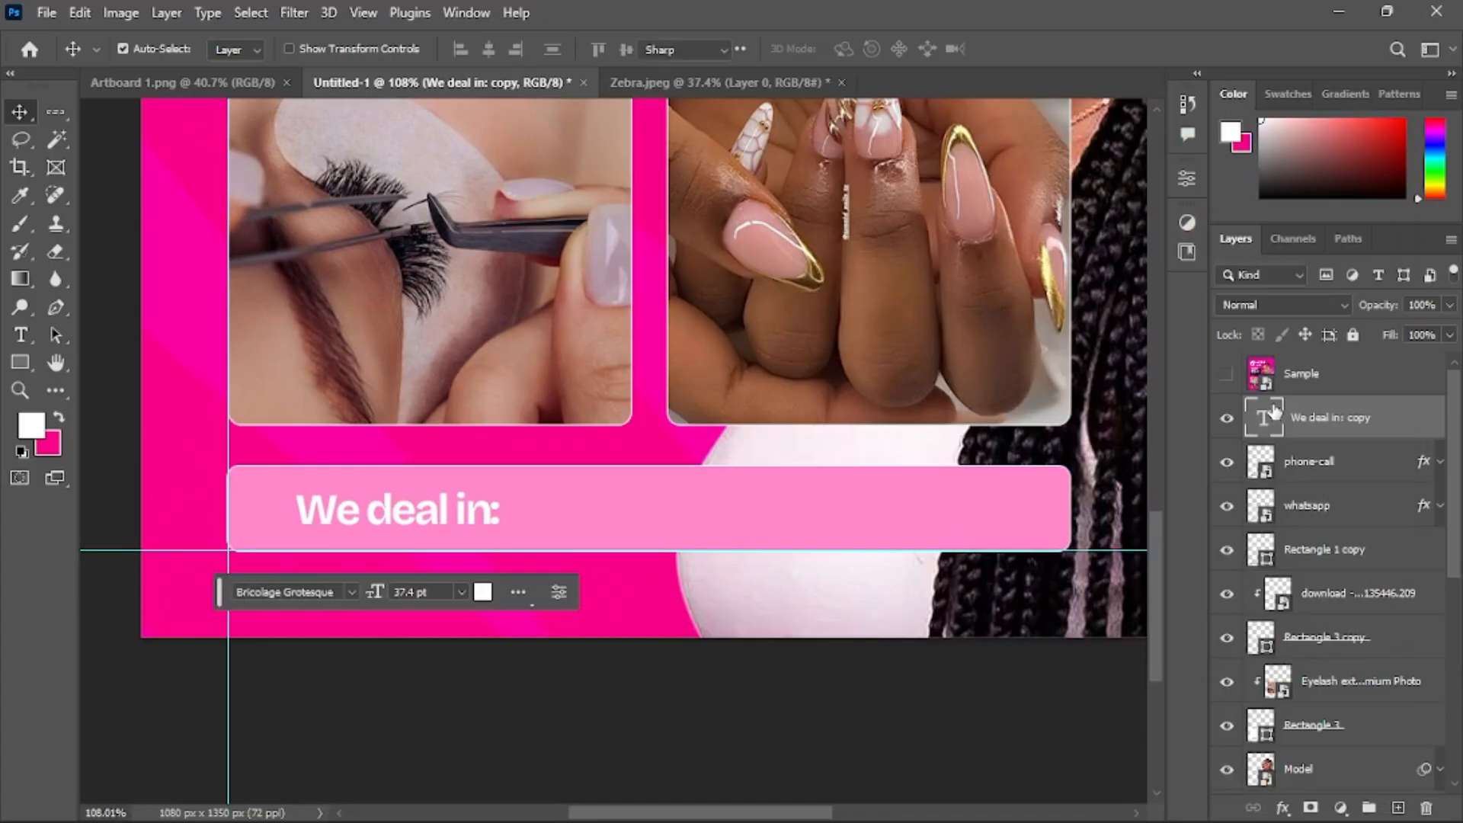
pyautogui.doubleClick(1264, 417)
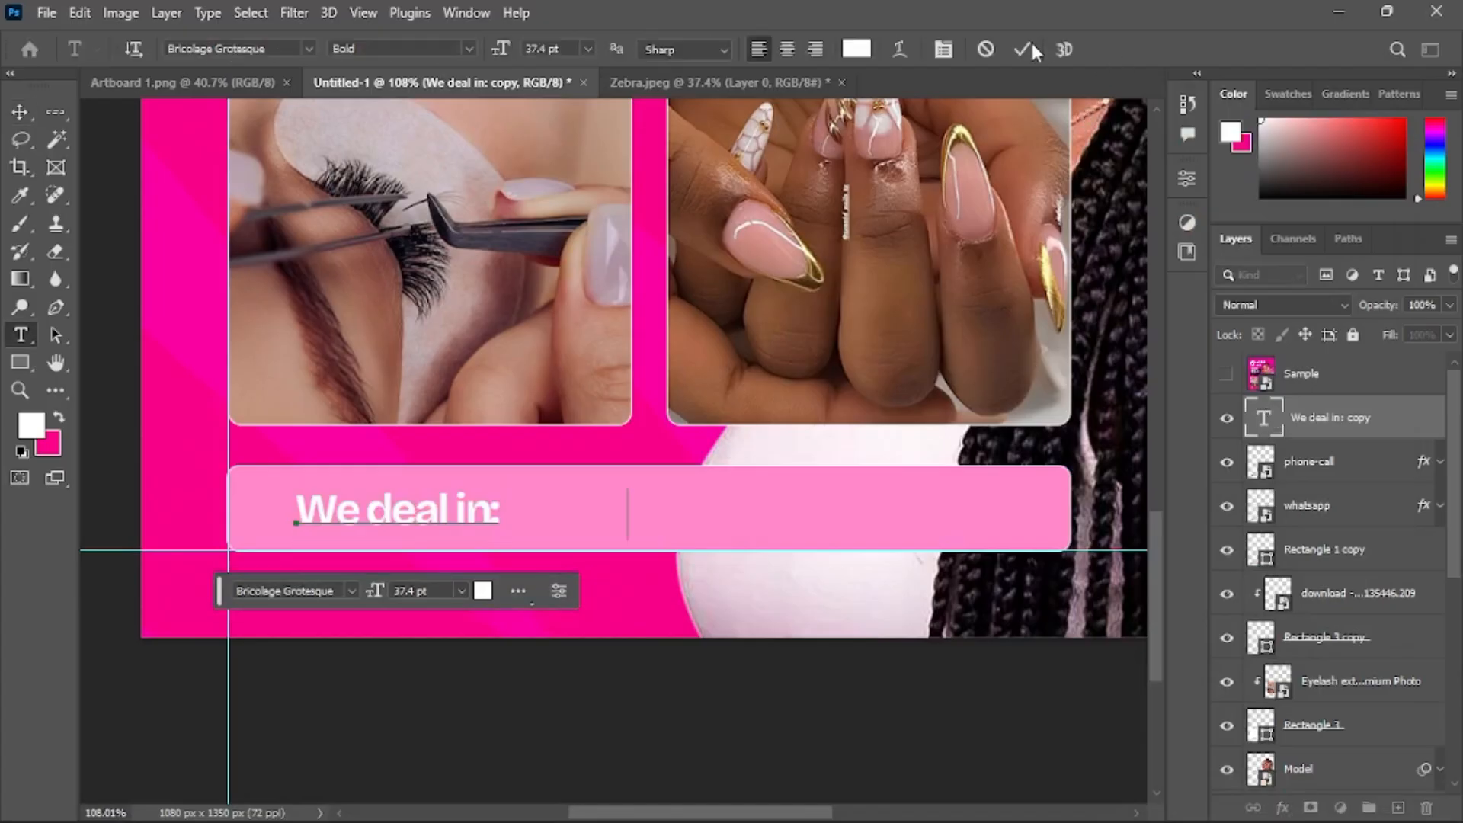
pyautogui.hotkey('ctrl', 'v')
pyautogui.hotkey('ctrl', 'Return')
pyautogui.press('v')
# Set the contact bar rectangle's fill to black and remove its stroke
pyautogui.click(847, 511)
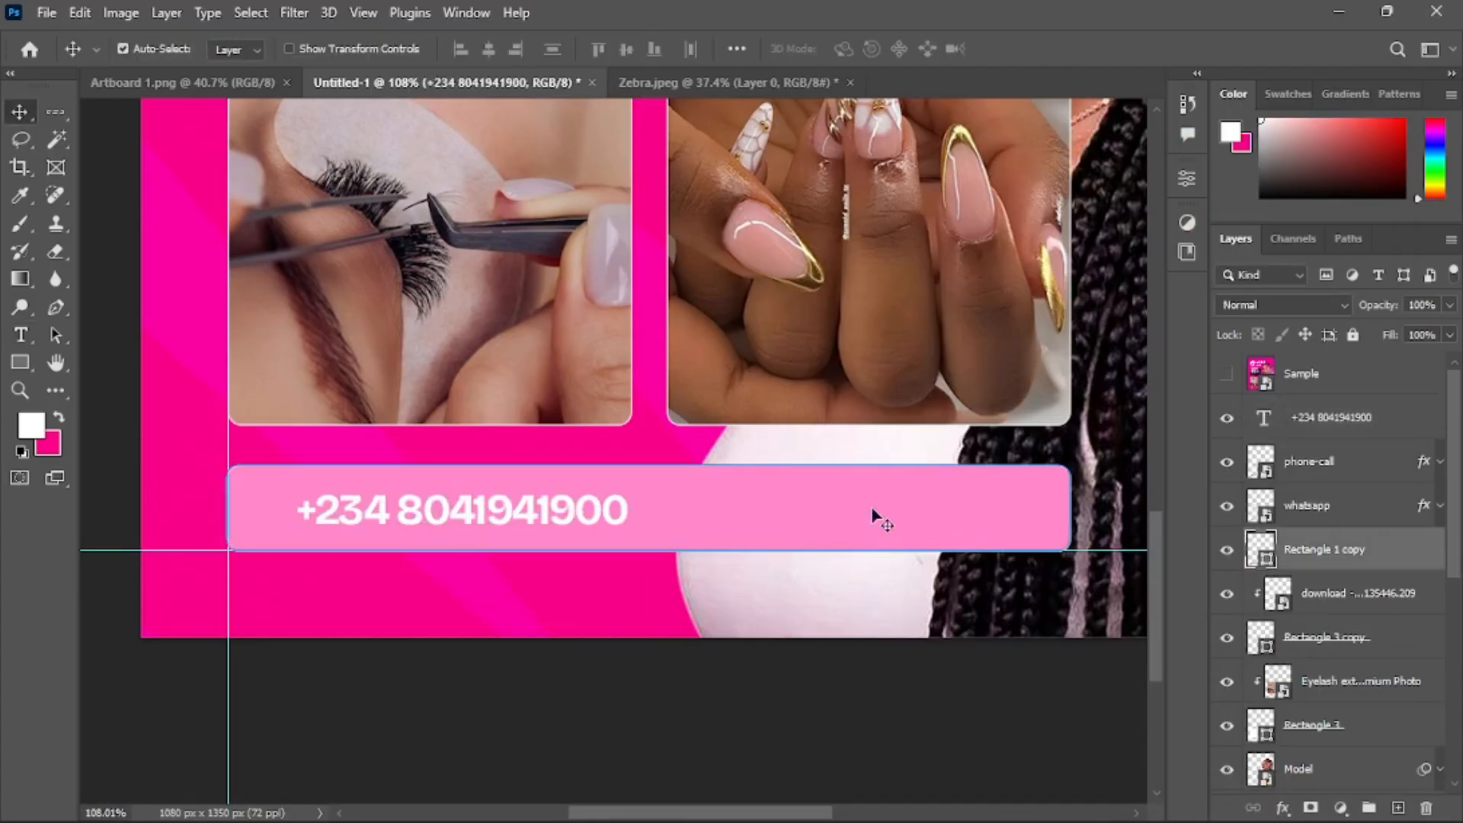
pyautogui.click(1185, 180)
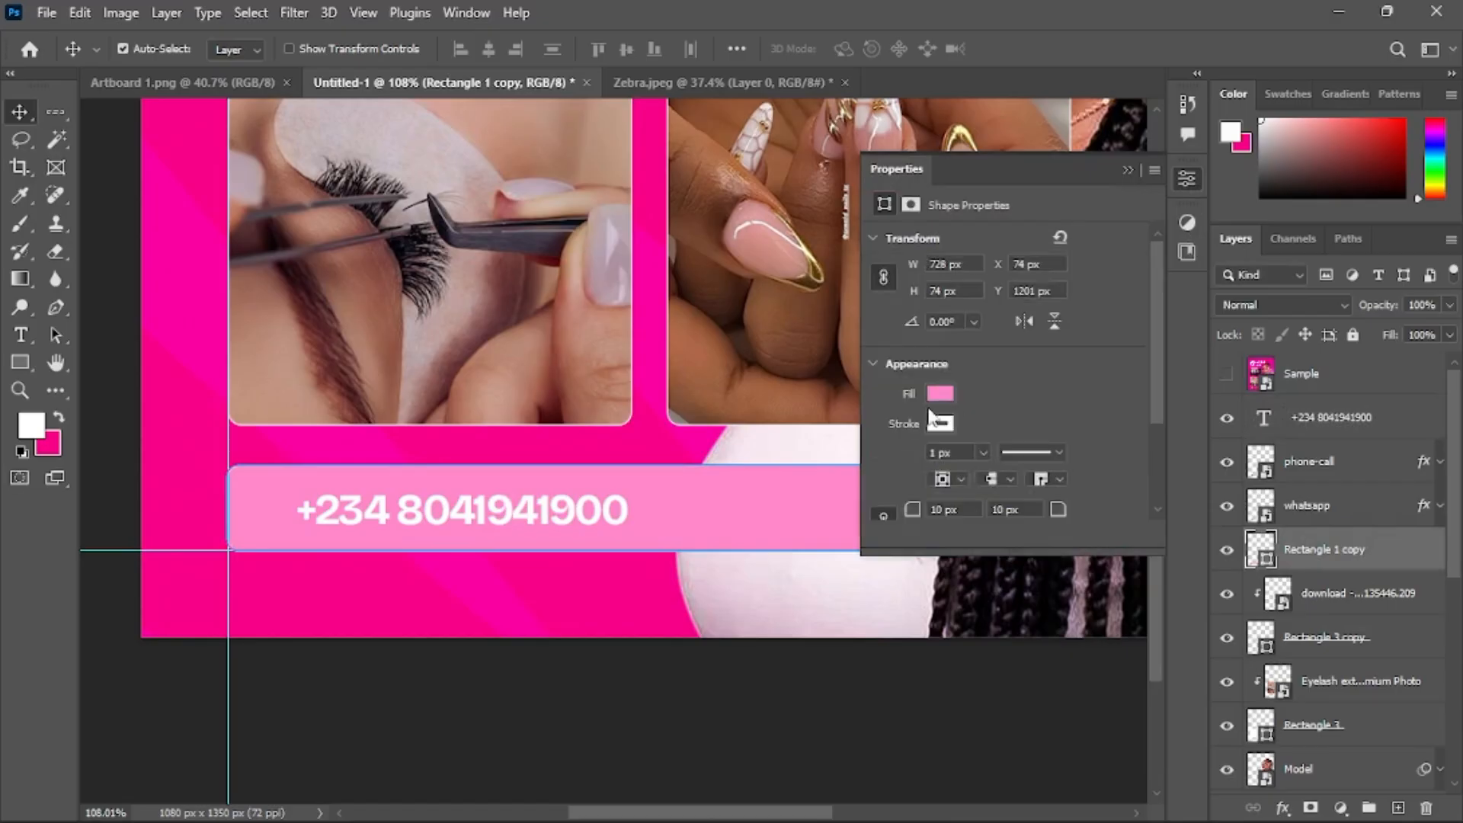
pyautogui.click(942, 394)
pyautogui.click(1121, 314)
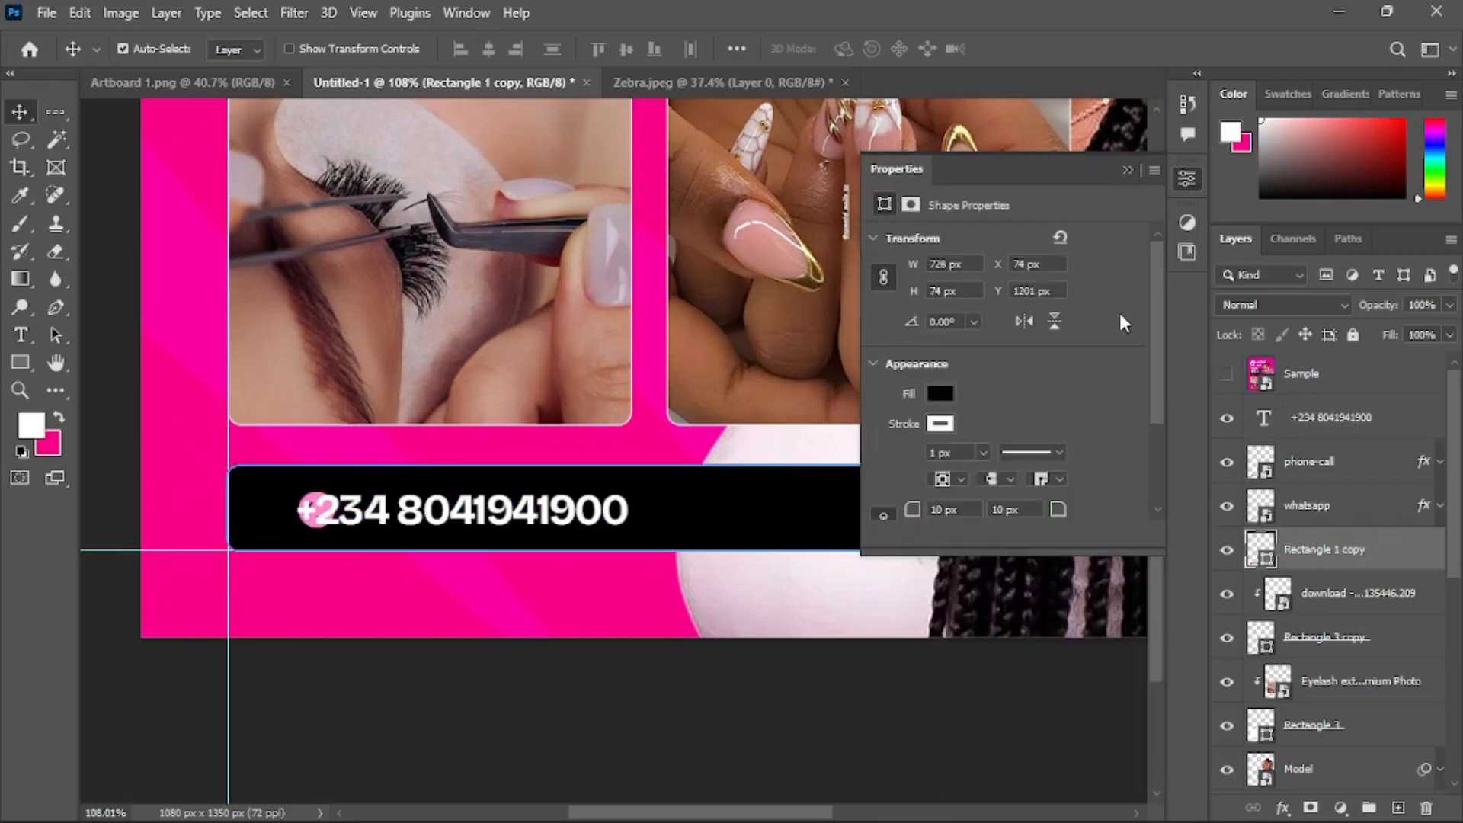
pyautogui.click(945, 424)
pyautogui.click(893, 457)
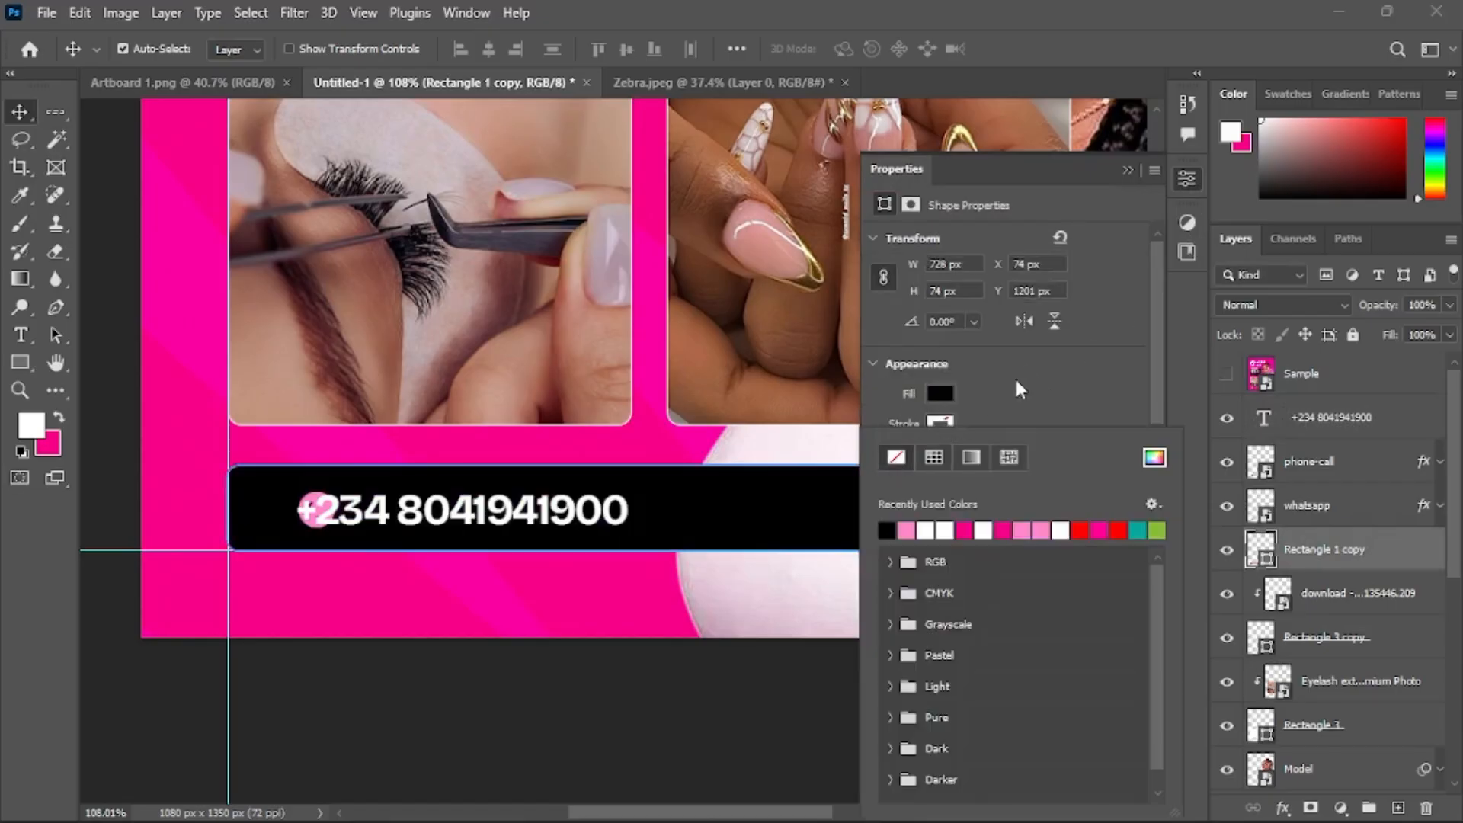
pyautogui.click(1138, 175)
pyautogui.click(1129, 168)
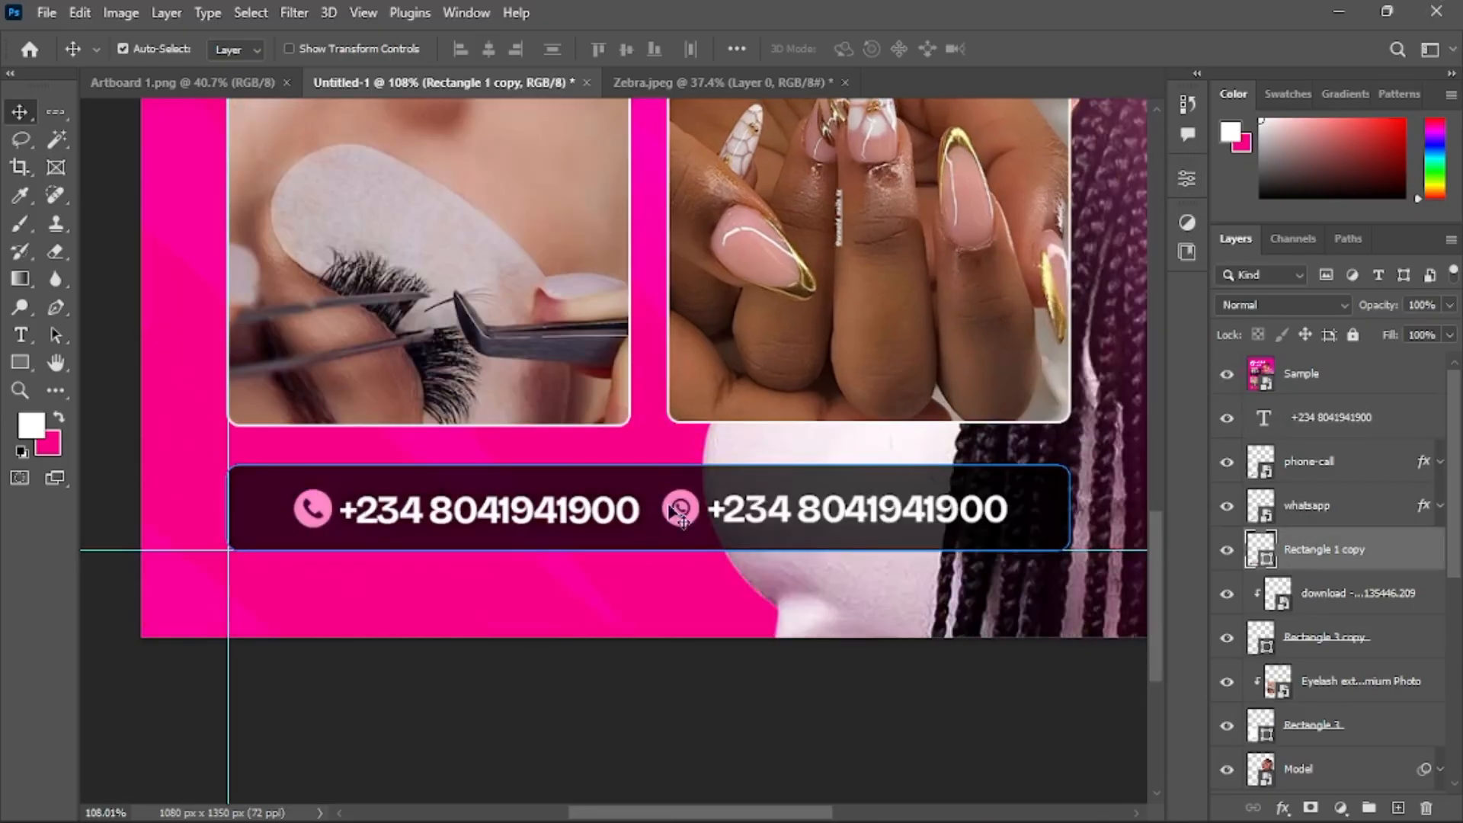
# Reposition the phone number text so it sits just right of the phone icon
pyautogui.click(598, 735)
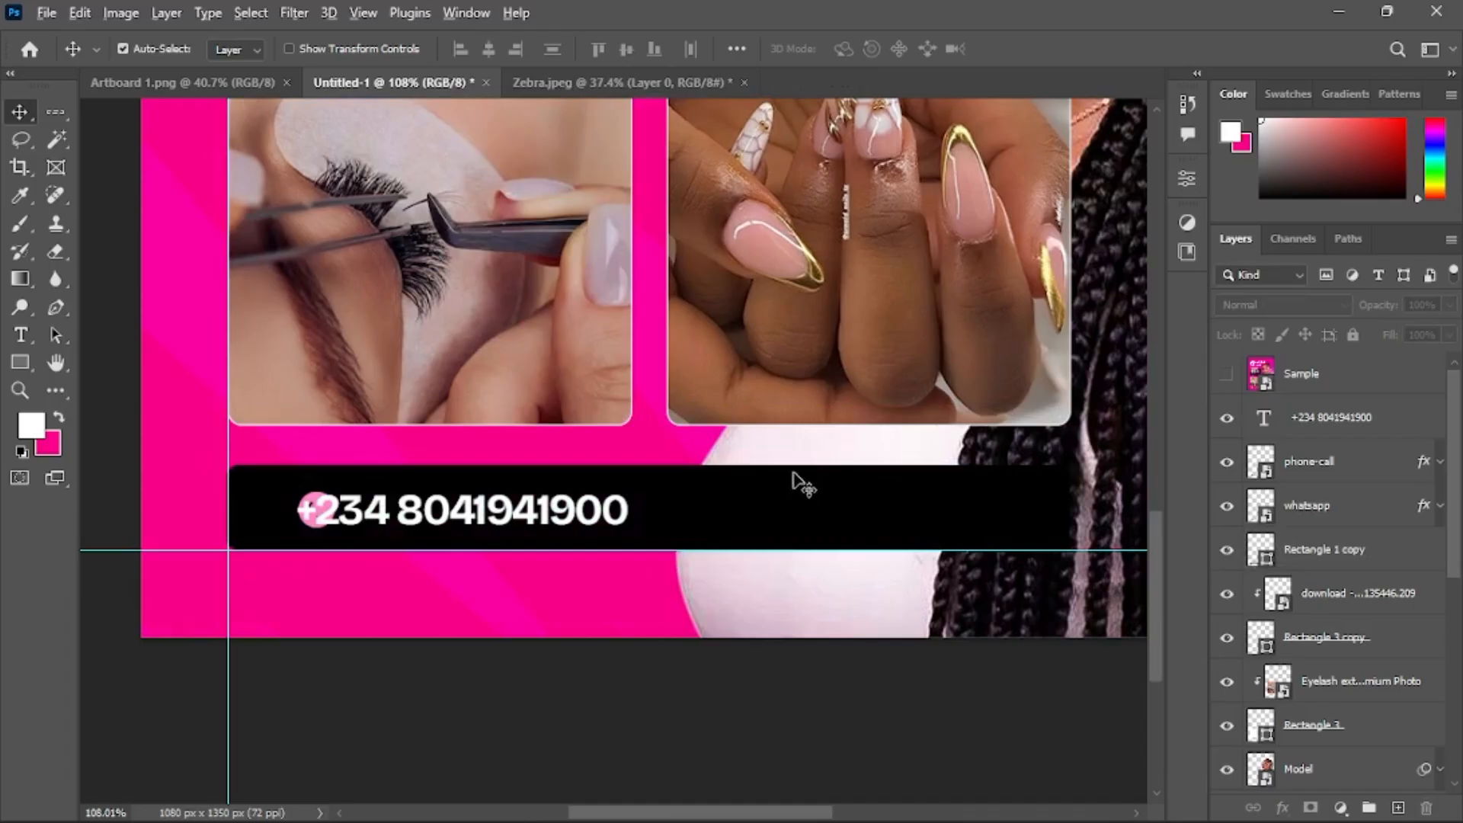
pyautogui.scroll(-2, 791, 484)
pyautogui.click(566, 516)
pyautogui.moveTo(553, 505); pyautogui.dragTo(581, 506)
pyautogui.keyDown('alt'); pyautogui.scroll(4, 580, 506); pyautogui.keyUp('alt')
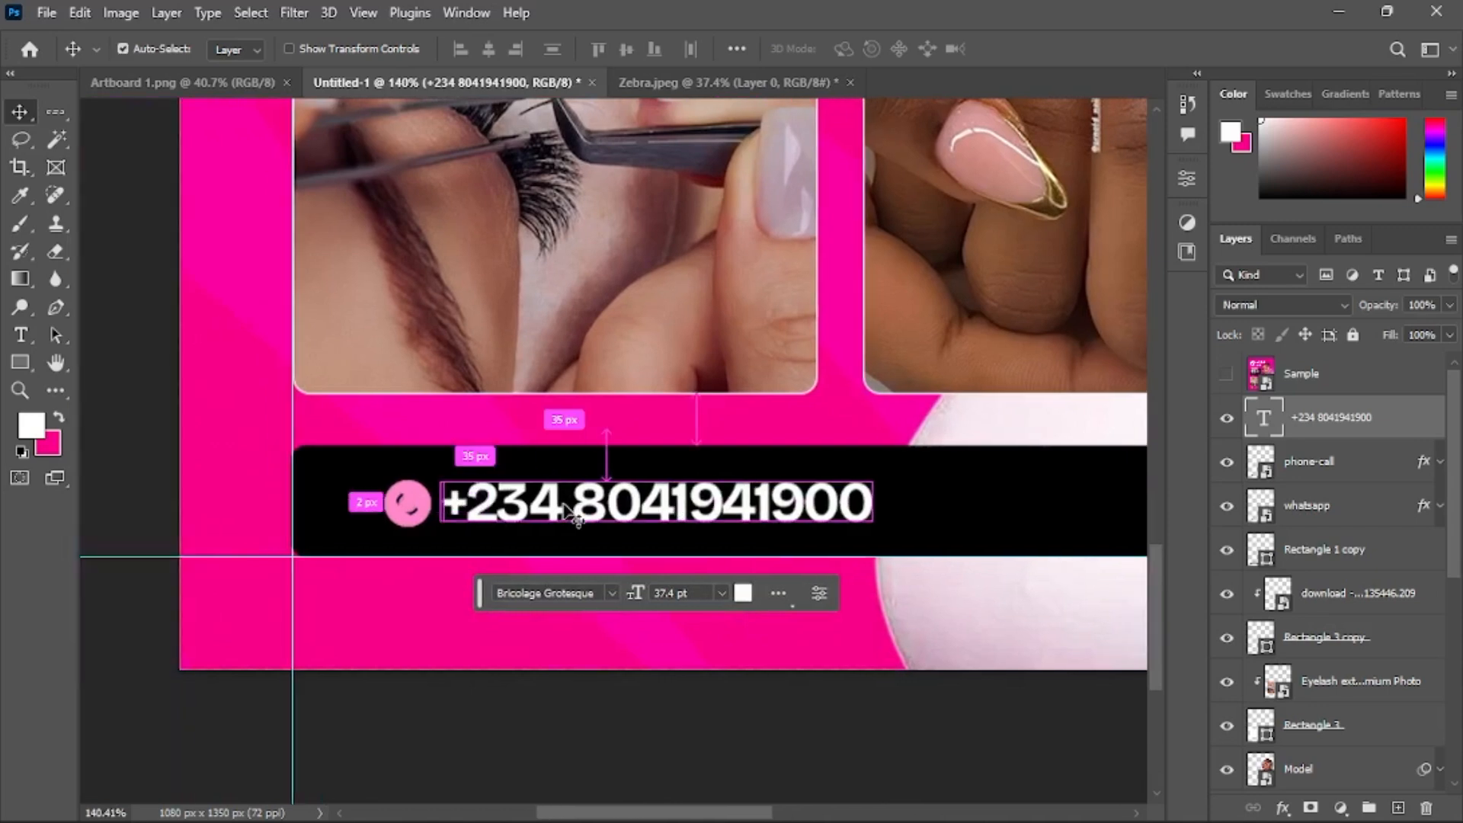
pyautogui.keyDown('alt'); pyautogui.scroll(3, 568, 514); pyautogui.keyUp('alt')
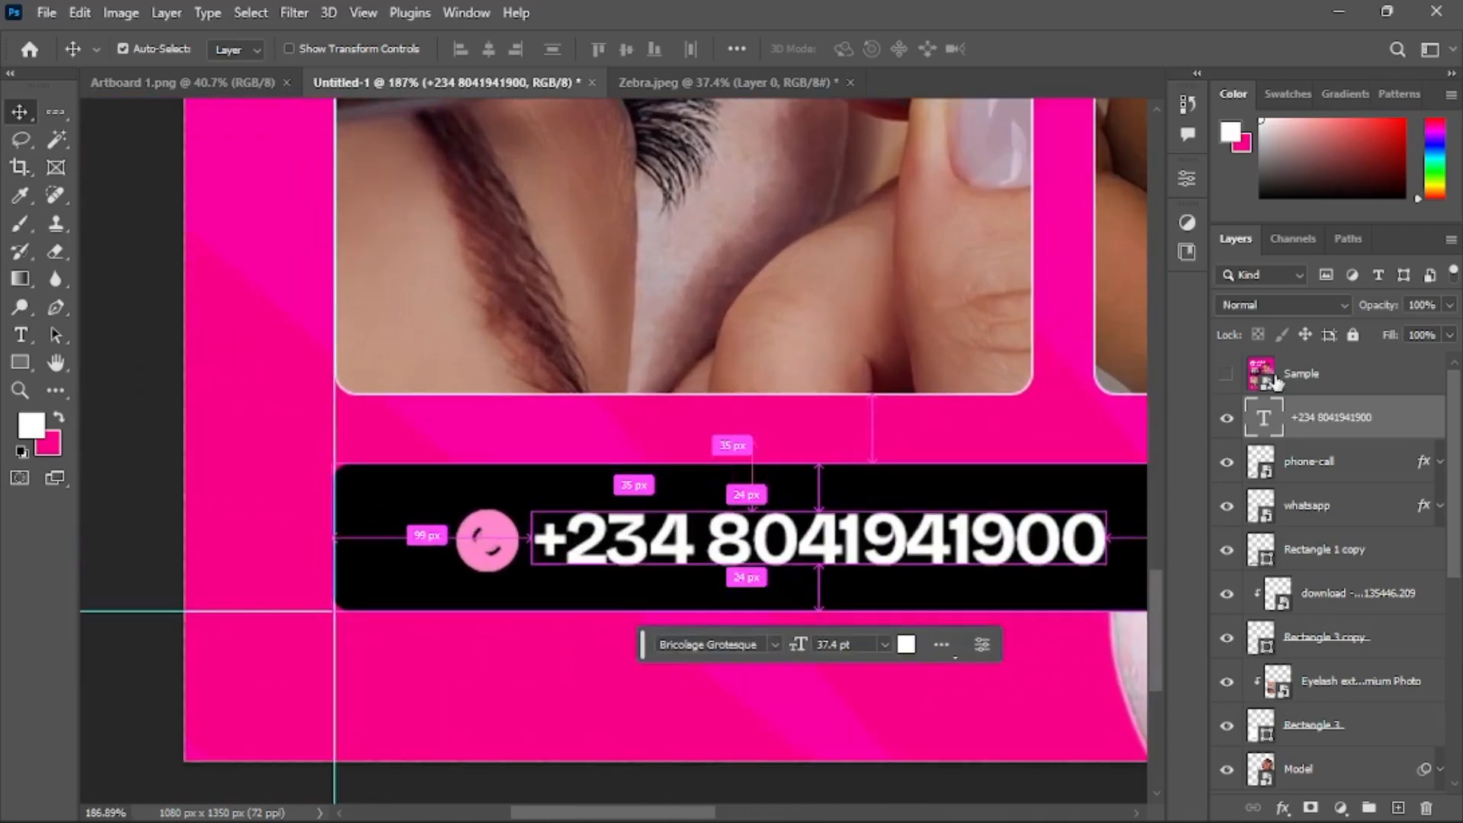
pyautogui.hscroll(1, 720, 538)
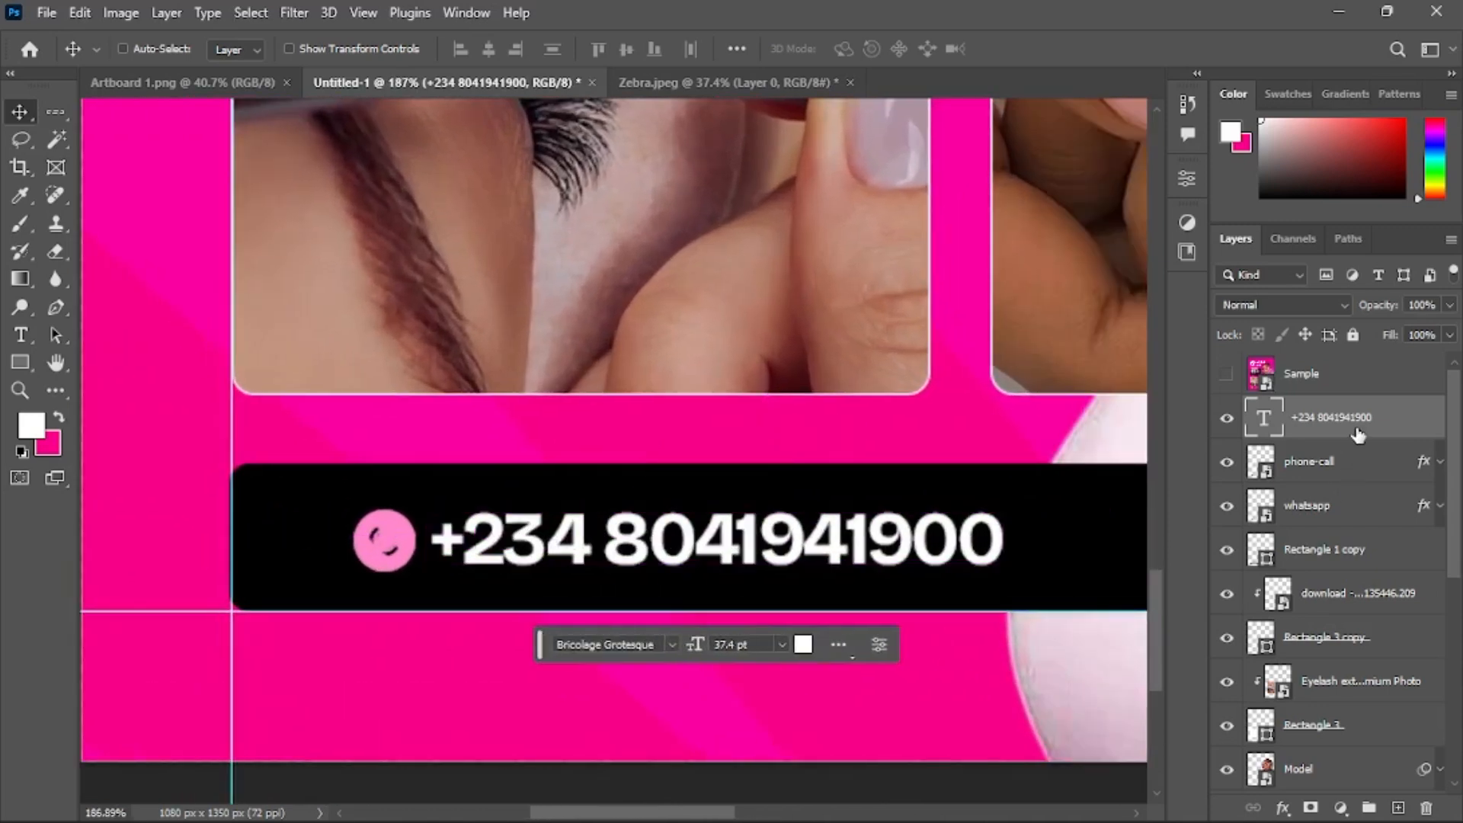
# Duplicate the phone number text and align the texts and both icons along their vertical centres
pyautogui.hotkey('ctrl', 'j')
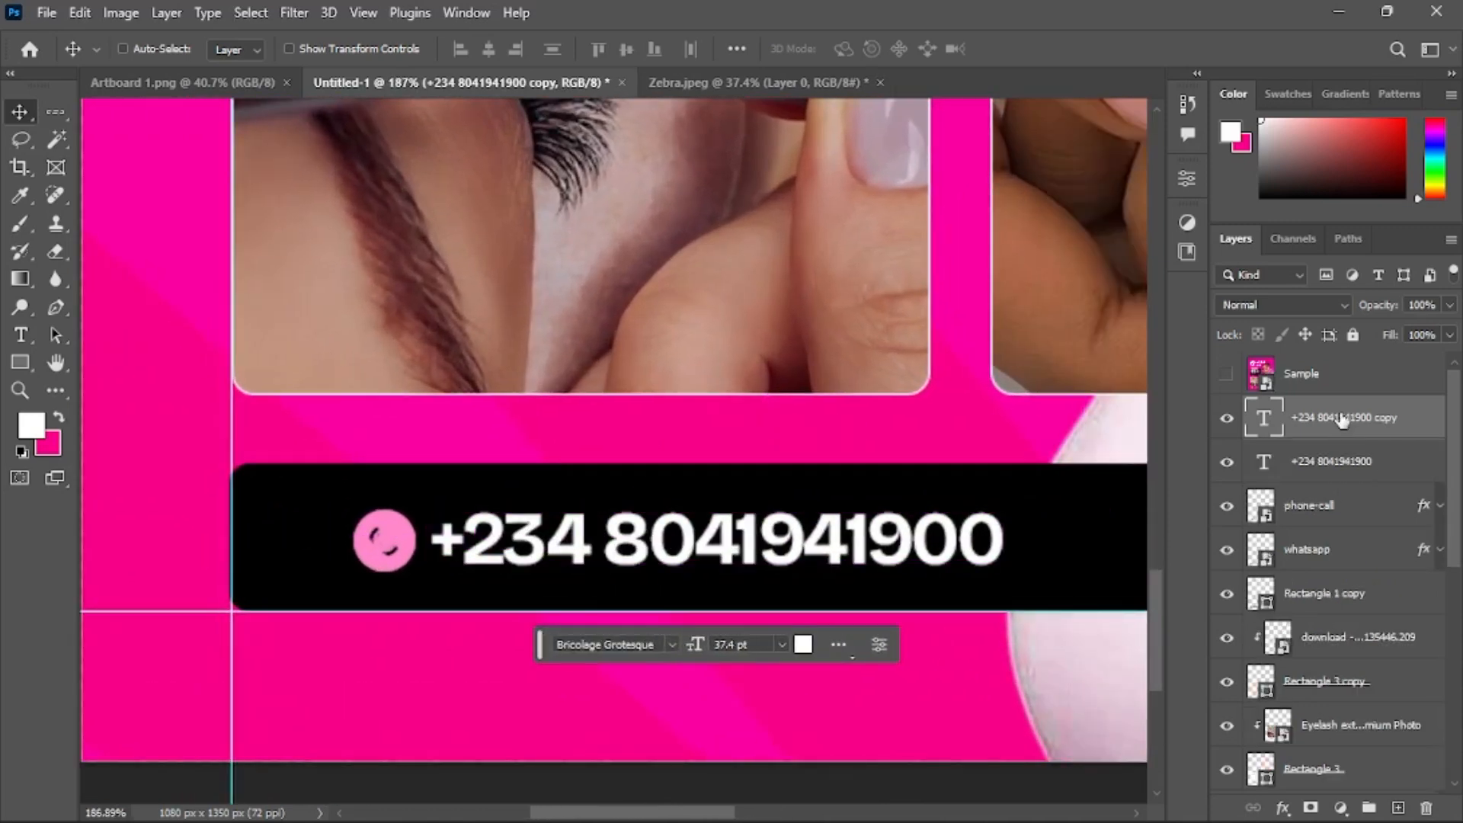
pyautogui.keyDown('ctrl'); pyautogui.click(1336, 550); pyautogui.keyUp('ctrl')
pyautogui.keyDown('ctrl'); pyautogui.click(1331, 506); pyautogui.keyUp('ctrl')
pyautogui.keyDown('ctrl'); pyautogui.click(1345, 464); pyautogui.keyUp('ctrl')
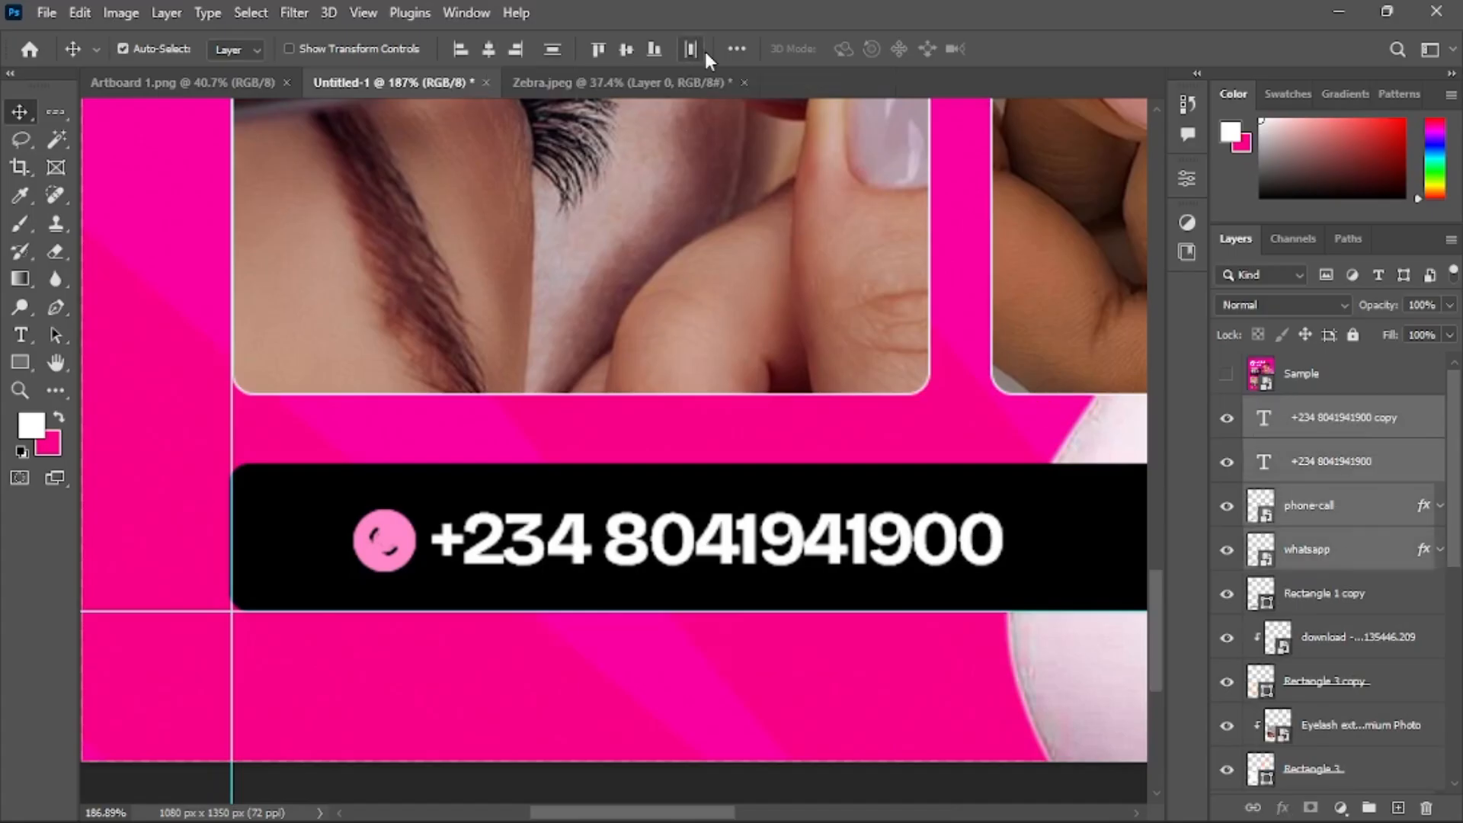
pyautogui.click(623, 51)
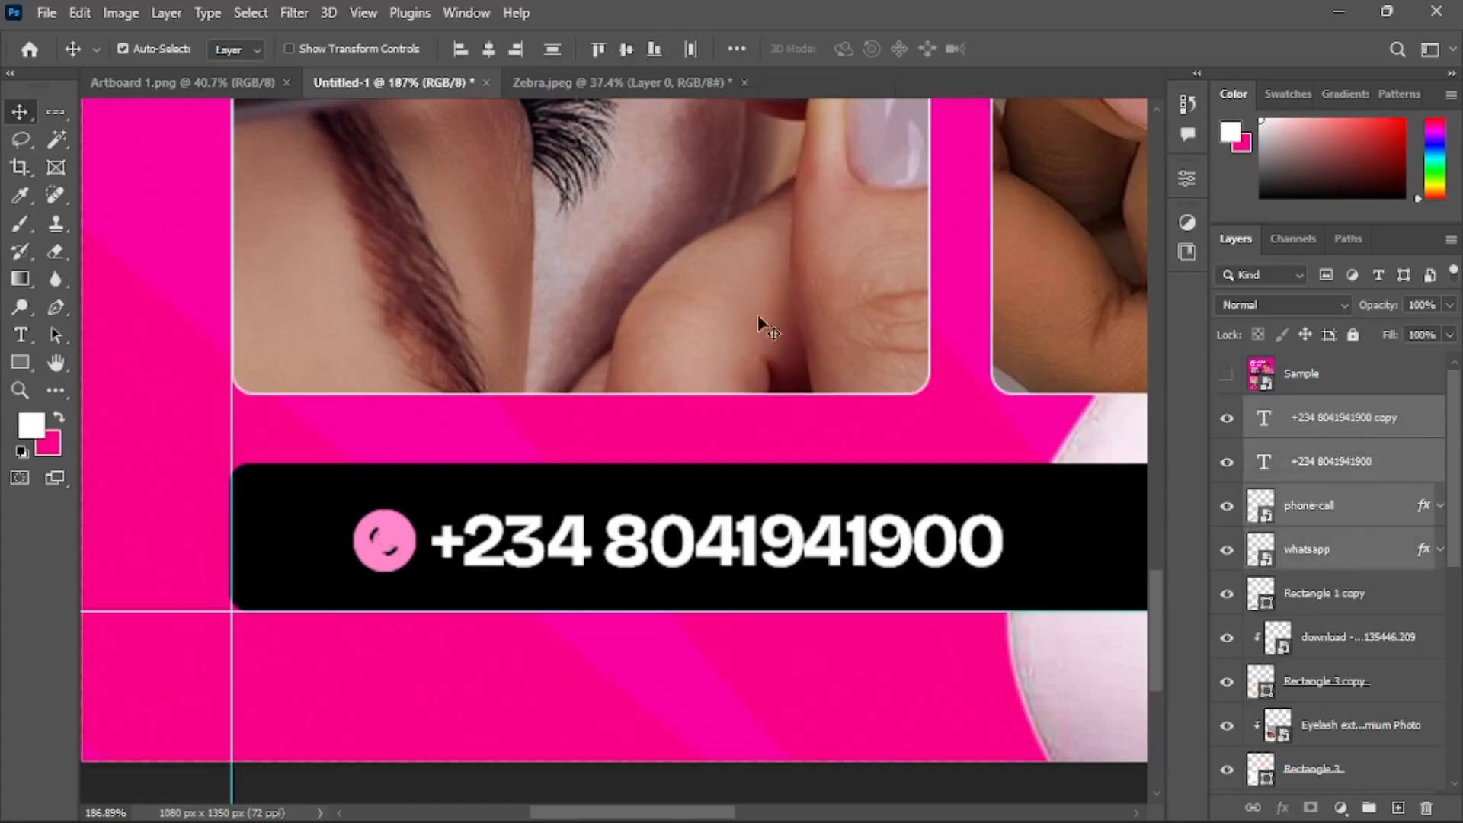
# Group the duplicated number with the whatsapp icon and move the group to the bar's right half
pyautogui.scroll(-1, 1405, 488)
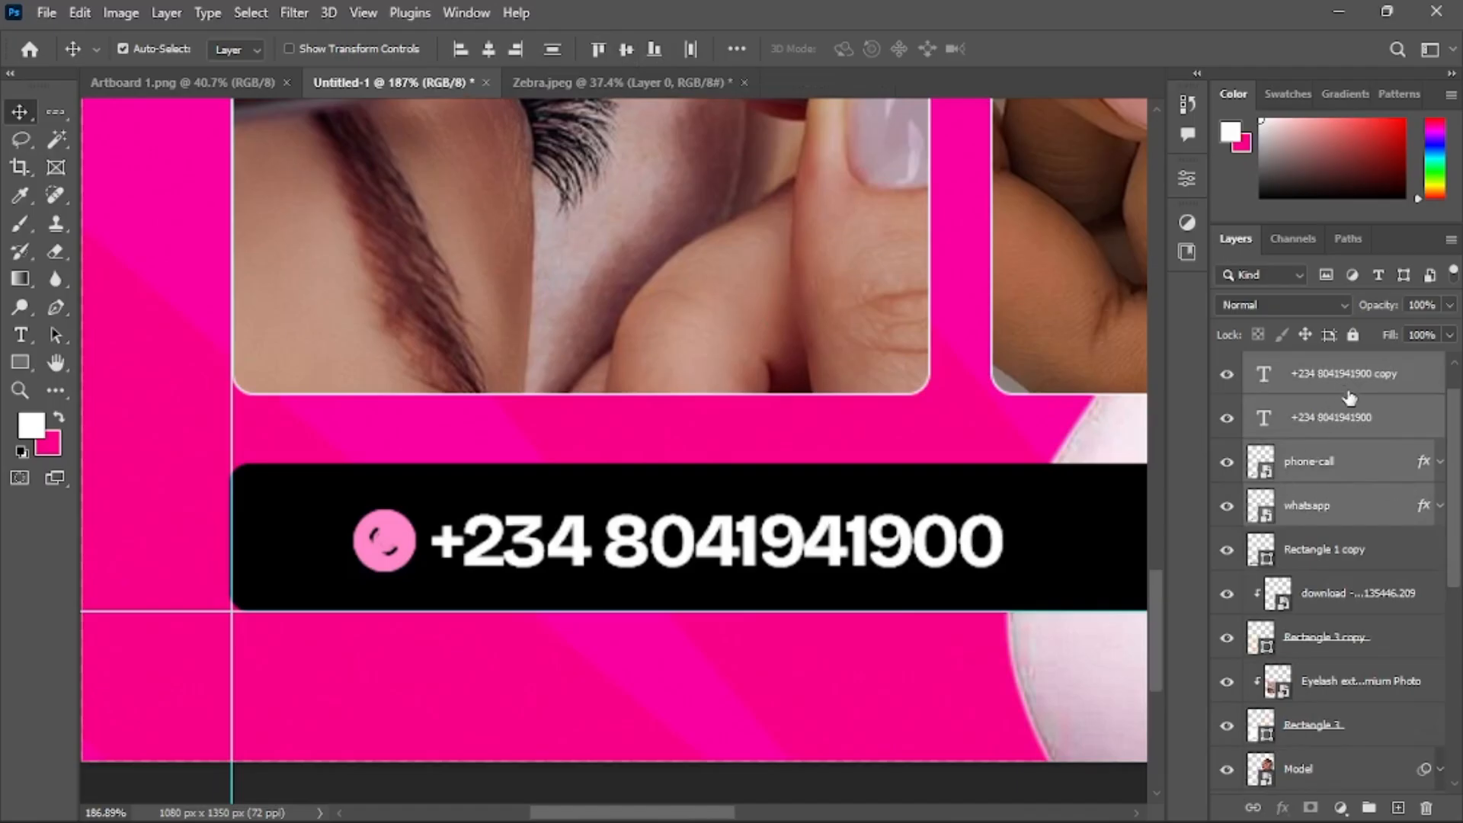
pyautogui.click(1378, 372)
pyautogui.keyDown('ctrl'); pyautogui.click(1339, 512); pyautogui.keyUp('ctrl')
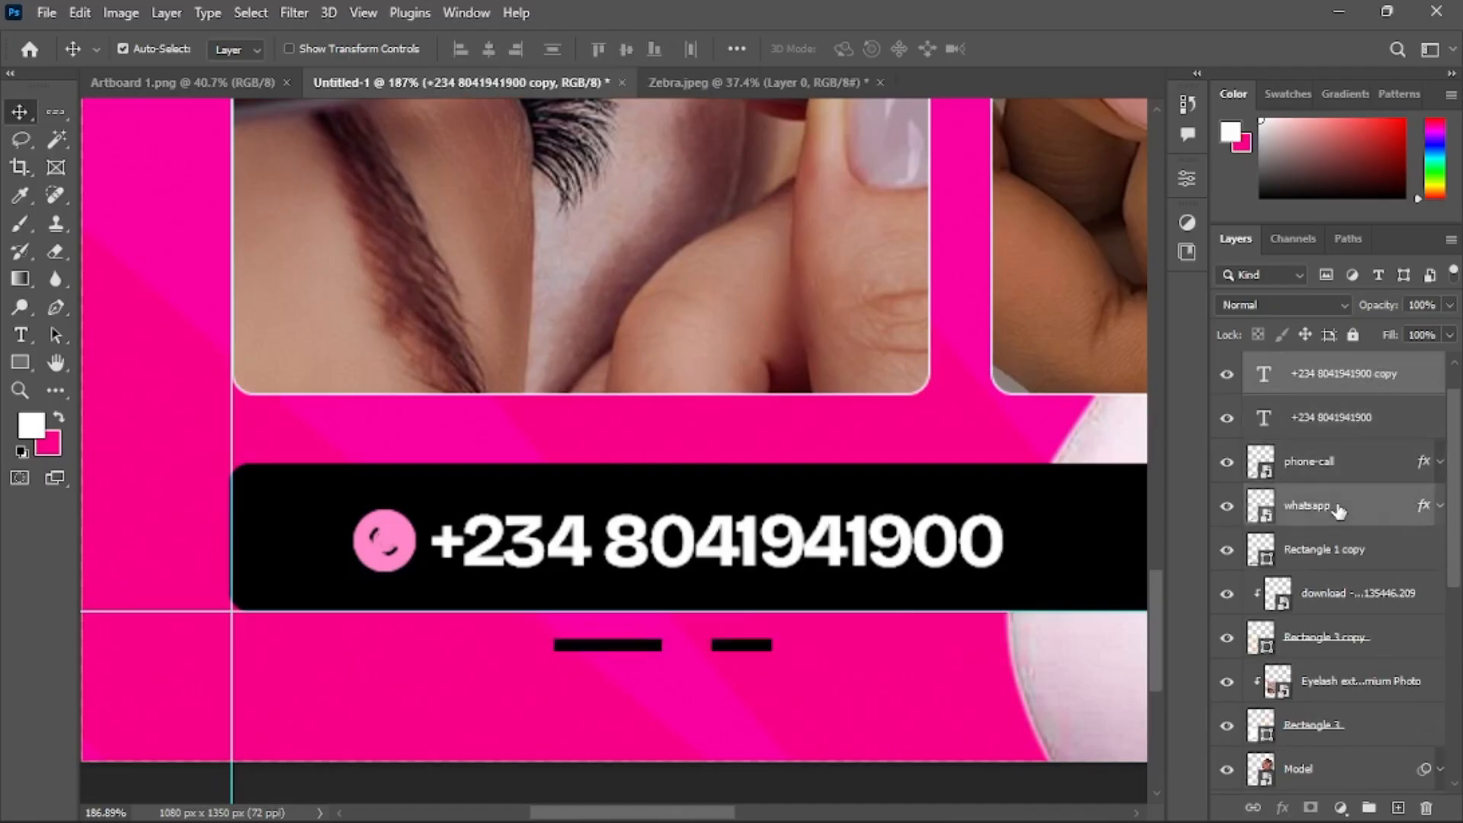
pyautogui.hotkey('ctrl', 'g')
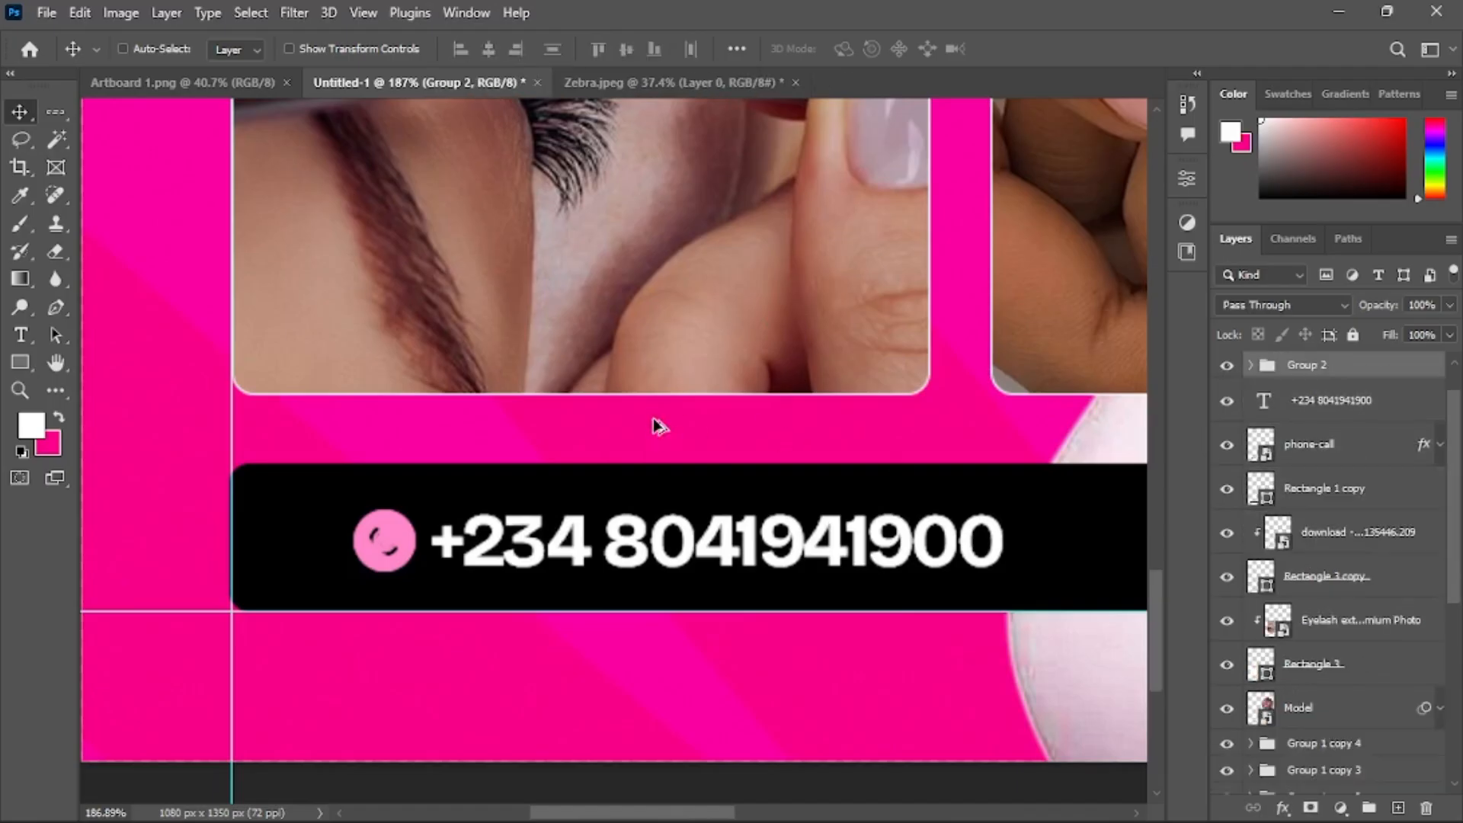
pyautogui.scroll(-5, 656, 425)
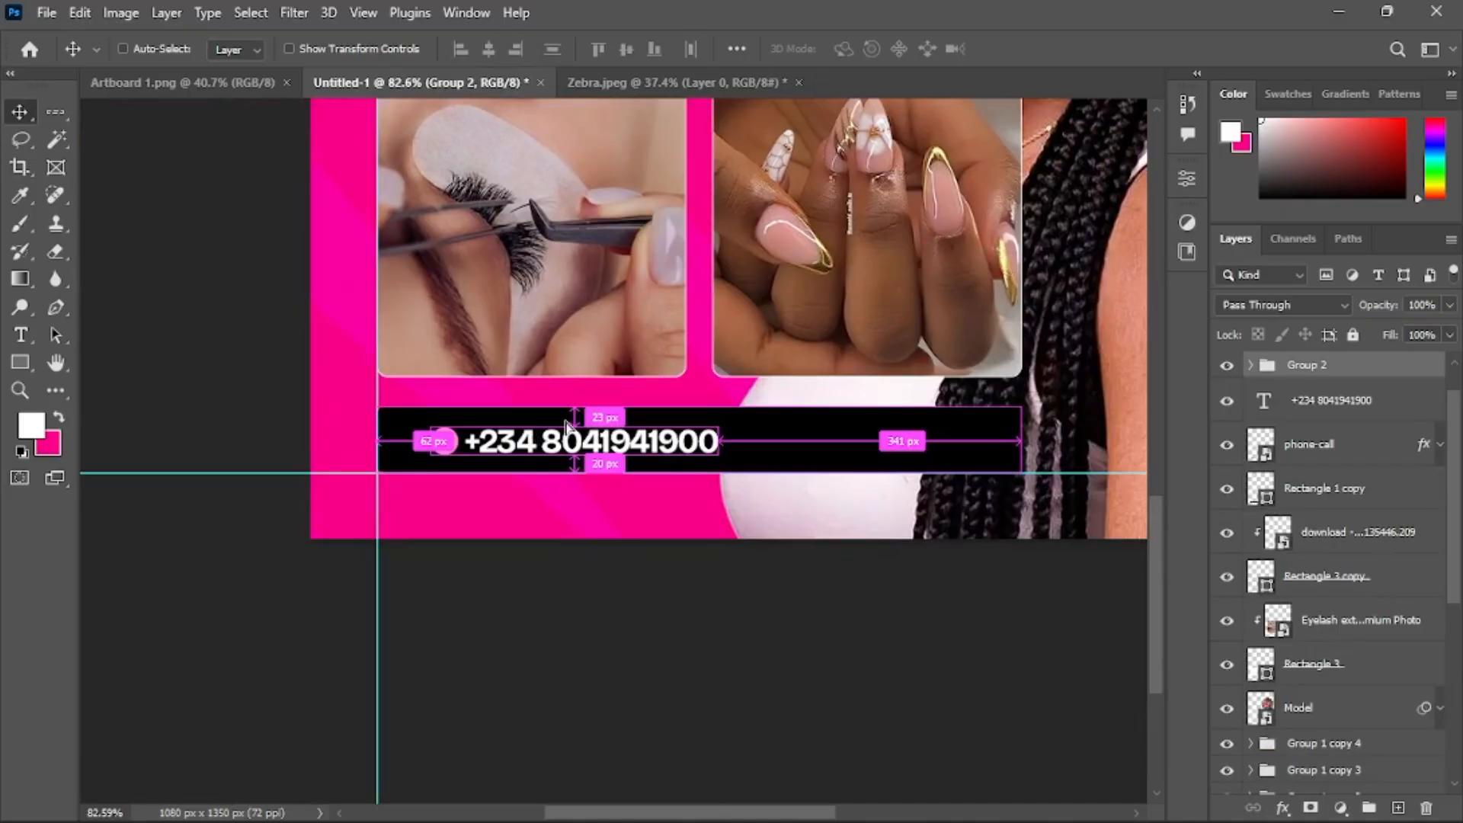
pyautogui.moveTo(568, 425); pyautogui.dragTo(807, 421)
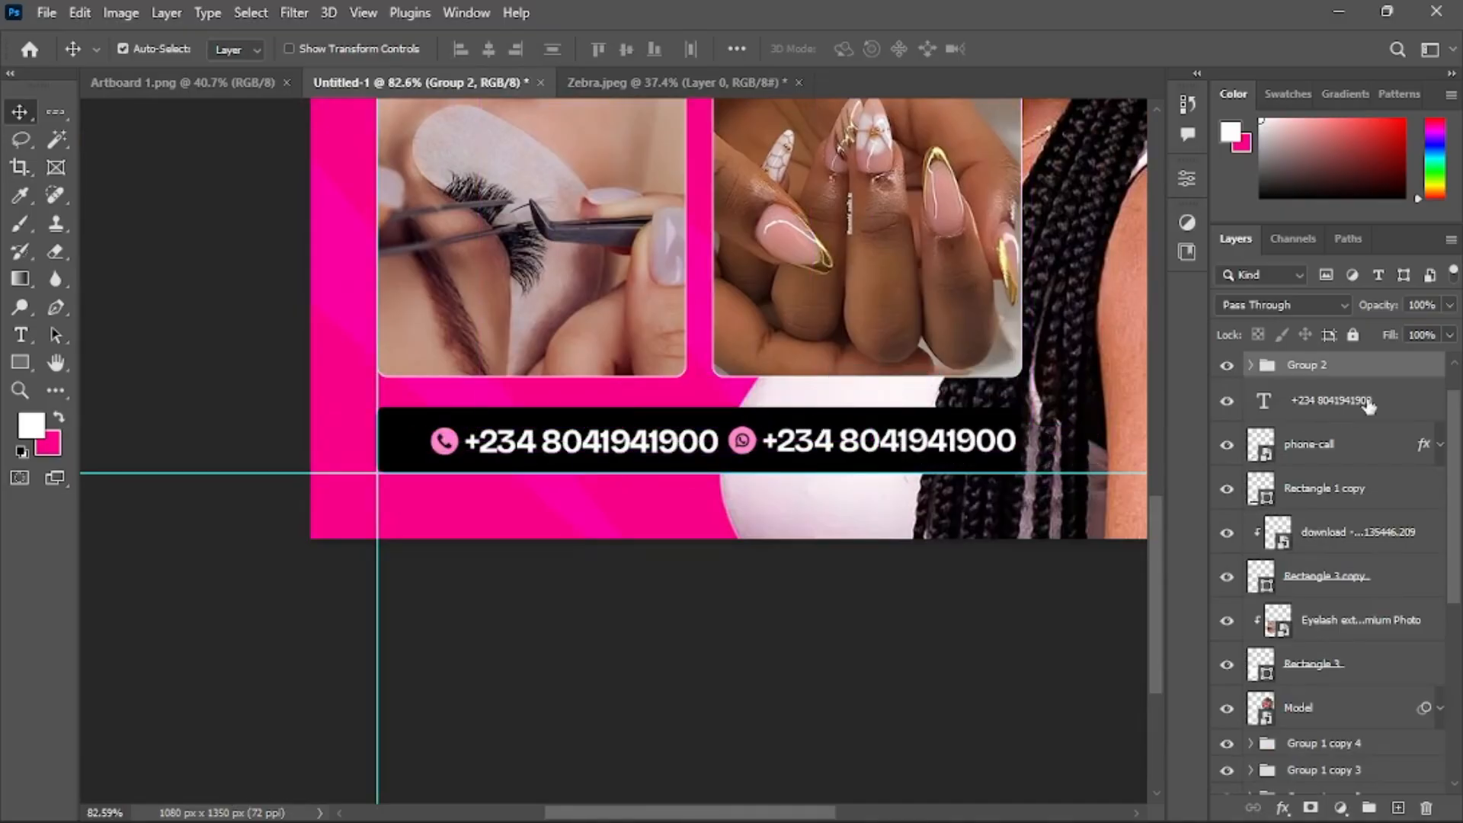
# Group the original phone number text with the phone-call icon
pyautogui.click(1370, 407)
pyautogui.keyDown('shift'); pyautogui.click(1343, 446); pyautogui.keyUp('shift')
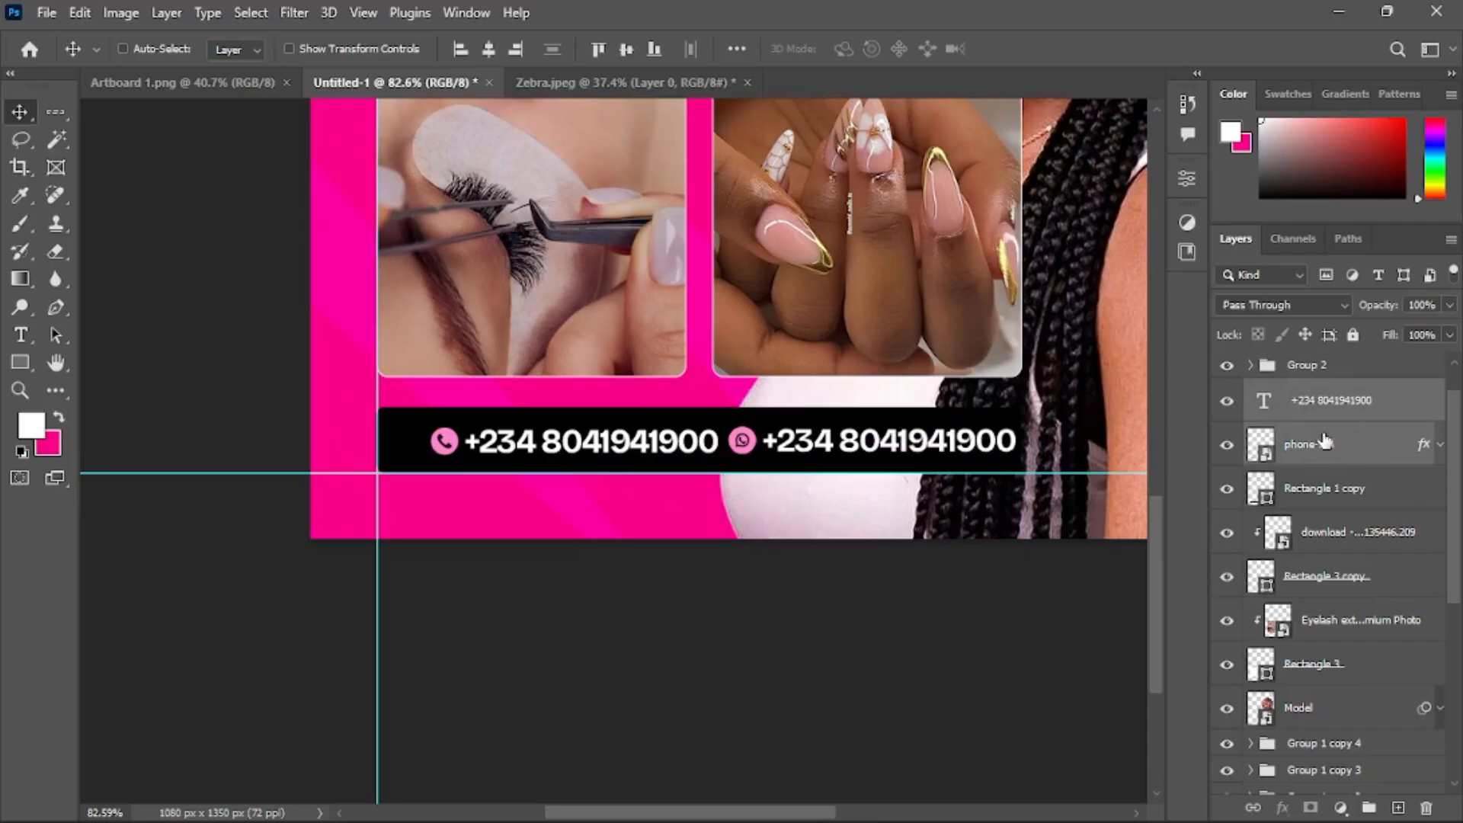
pyautogui.hotkey('ctrl', 'g')
# Centre both contact groups vertically, shift them slightly left along the bar, and combine them into one group
pyautogui.scroll(1, 1330, 417)
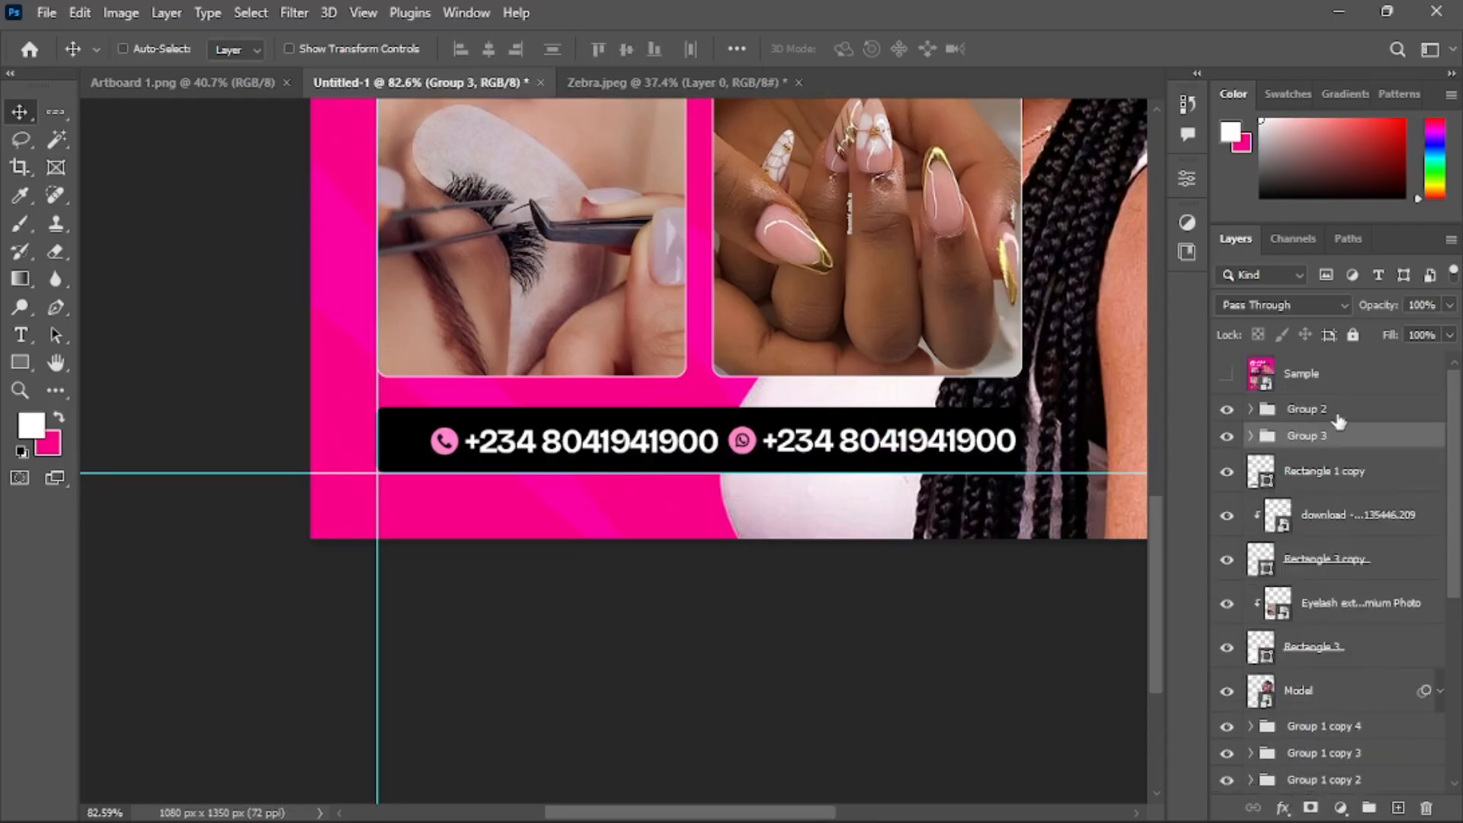
pyautogui.keyDown('shift'); pyautogui.click(1338, 411); pyautogui.keyUp('shift')
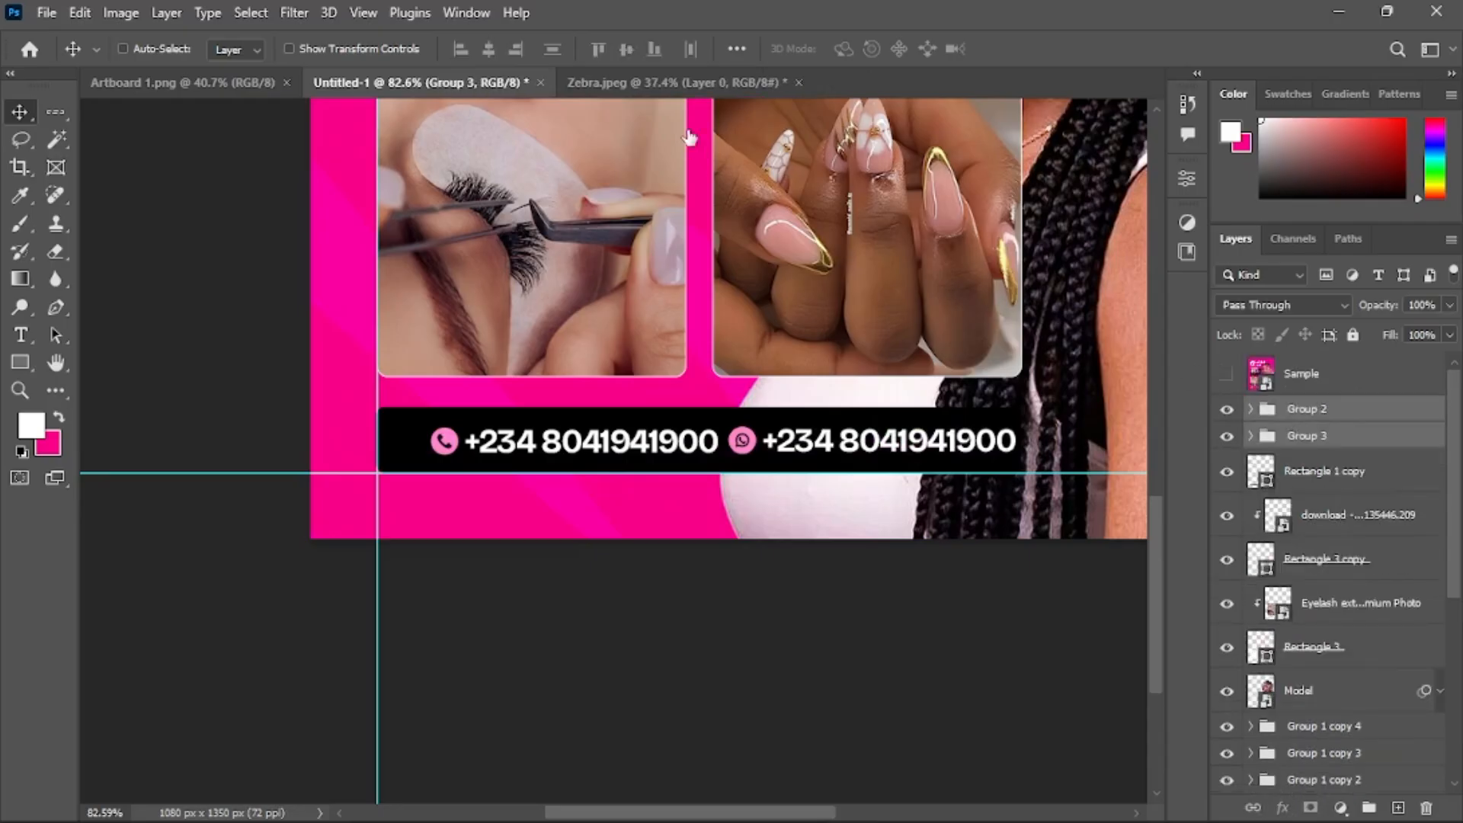
pyautogui.click(627, 50)
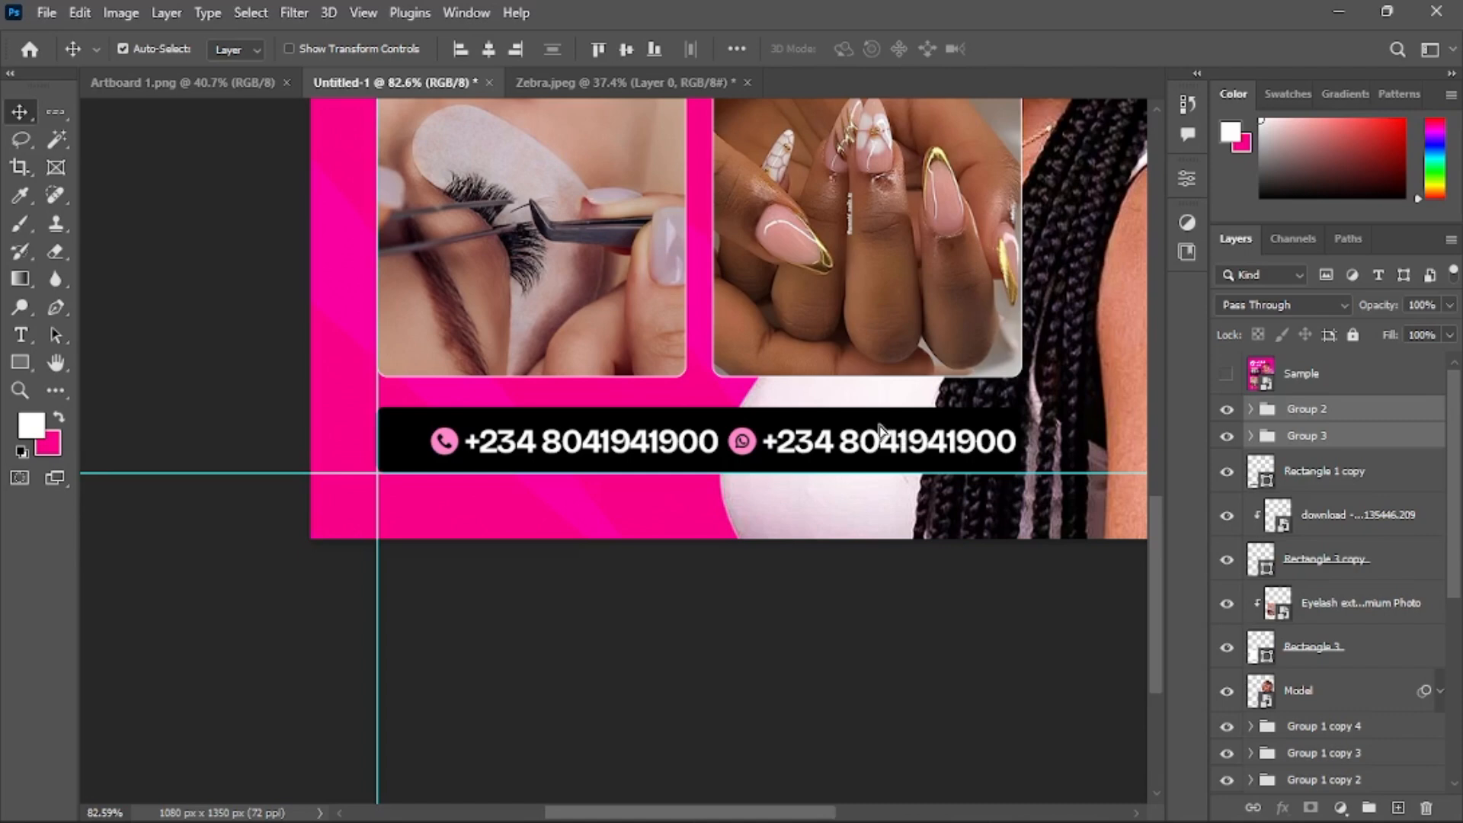
pyautogui.moveTo(900, 428); pyautogui.dragTo(876, 425)
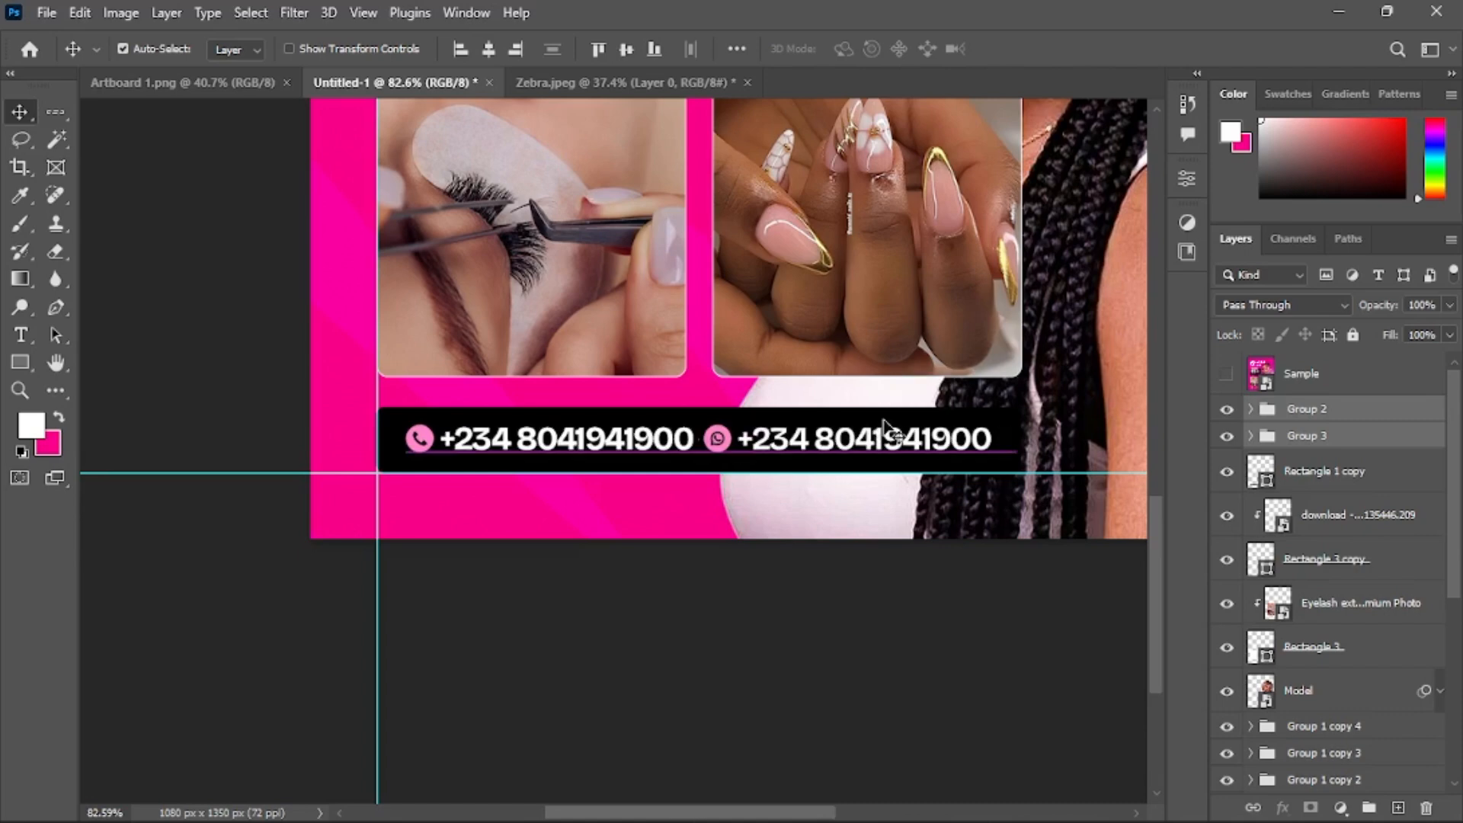
pyautogui.hotkey('ctrl', 'g')
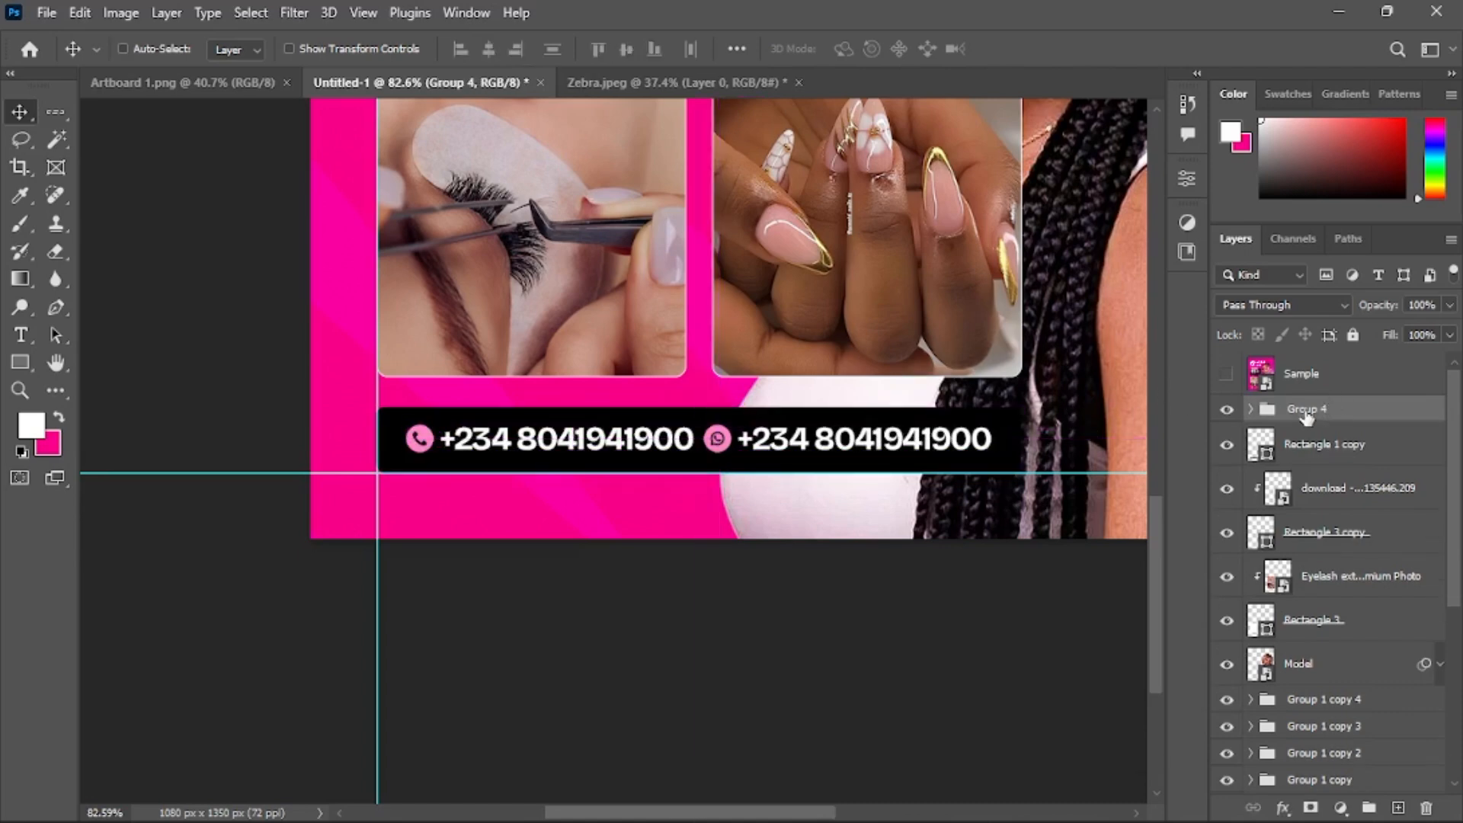
# Rename the combined contact group as Info
pyautogui.doubleClick(1306, 409)
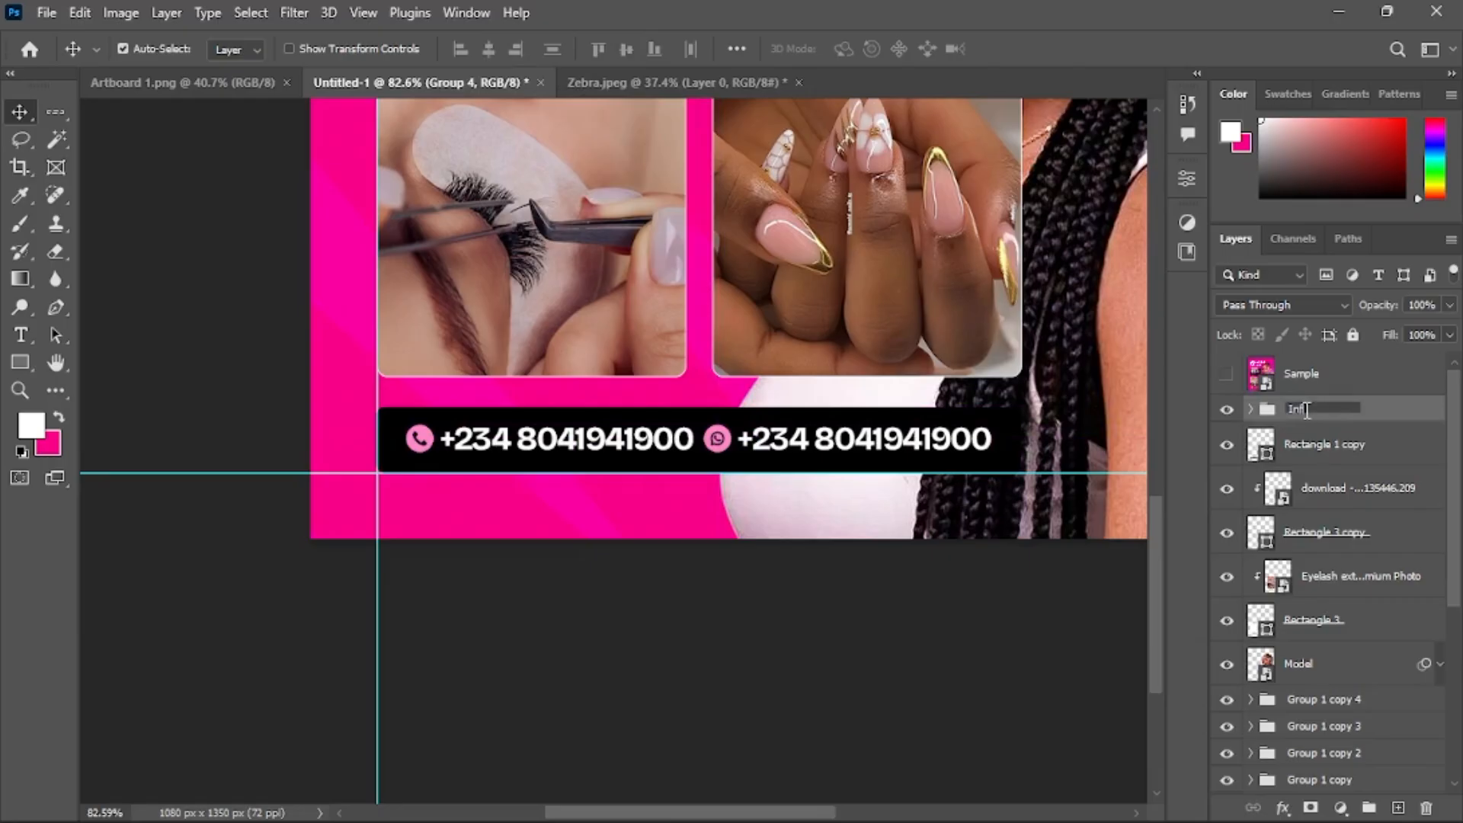
pyautogui.press('Return')
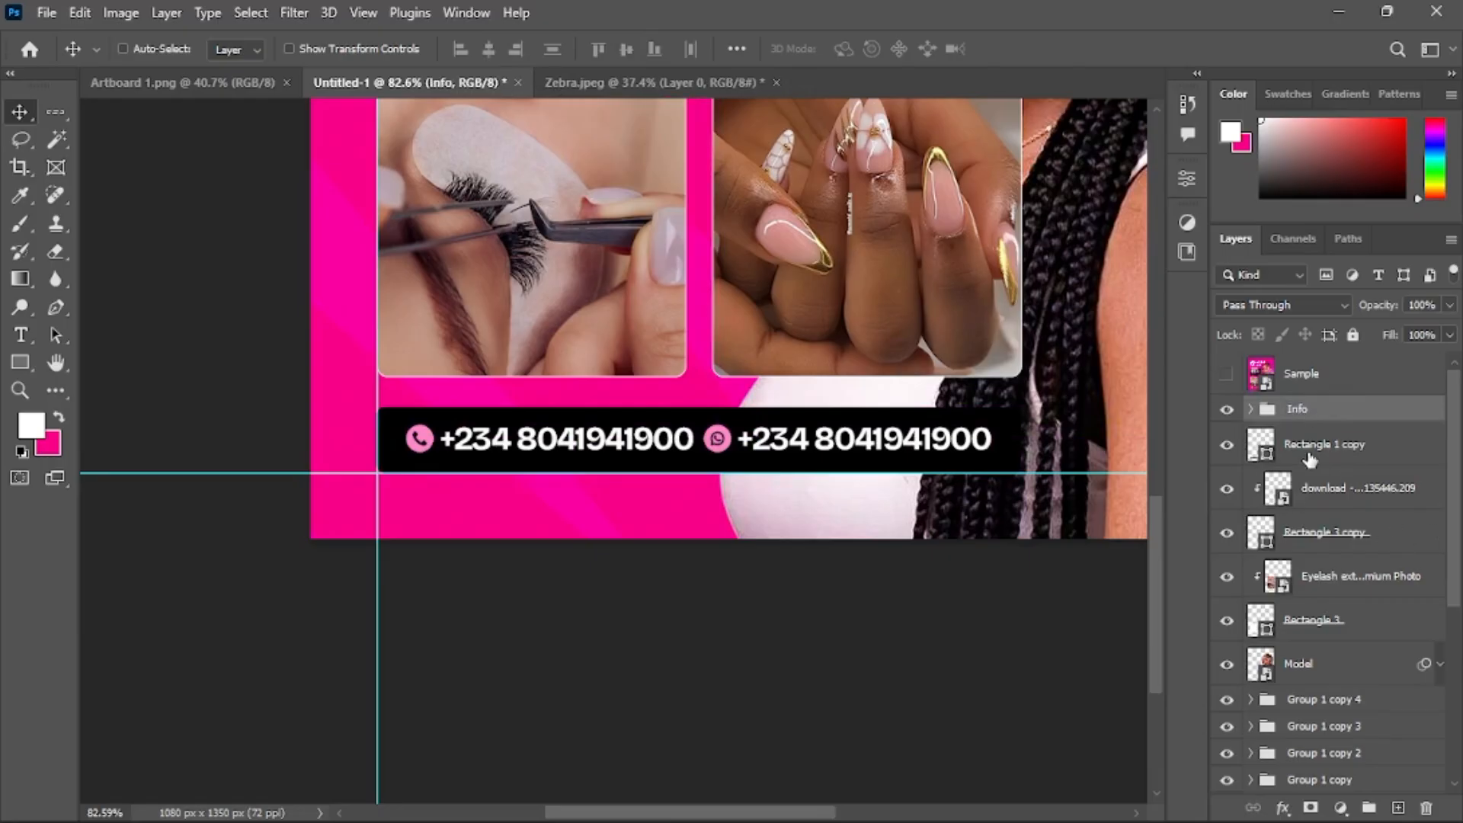
# Set the black contact bar's opacity to 80%
pyautogui.keyDown('ctrl'); pyautogui.click(1330, 457); pyautogui.keyUp('ctrl')
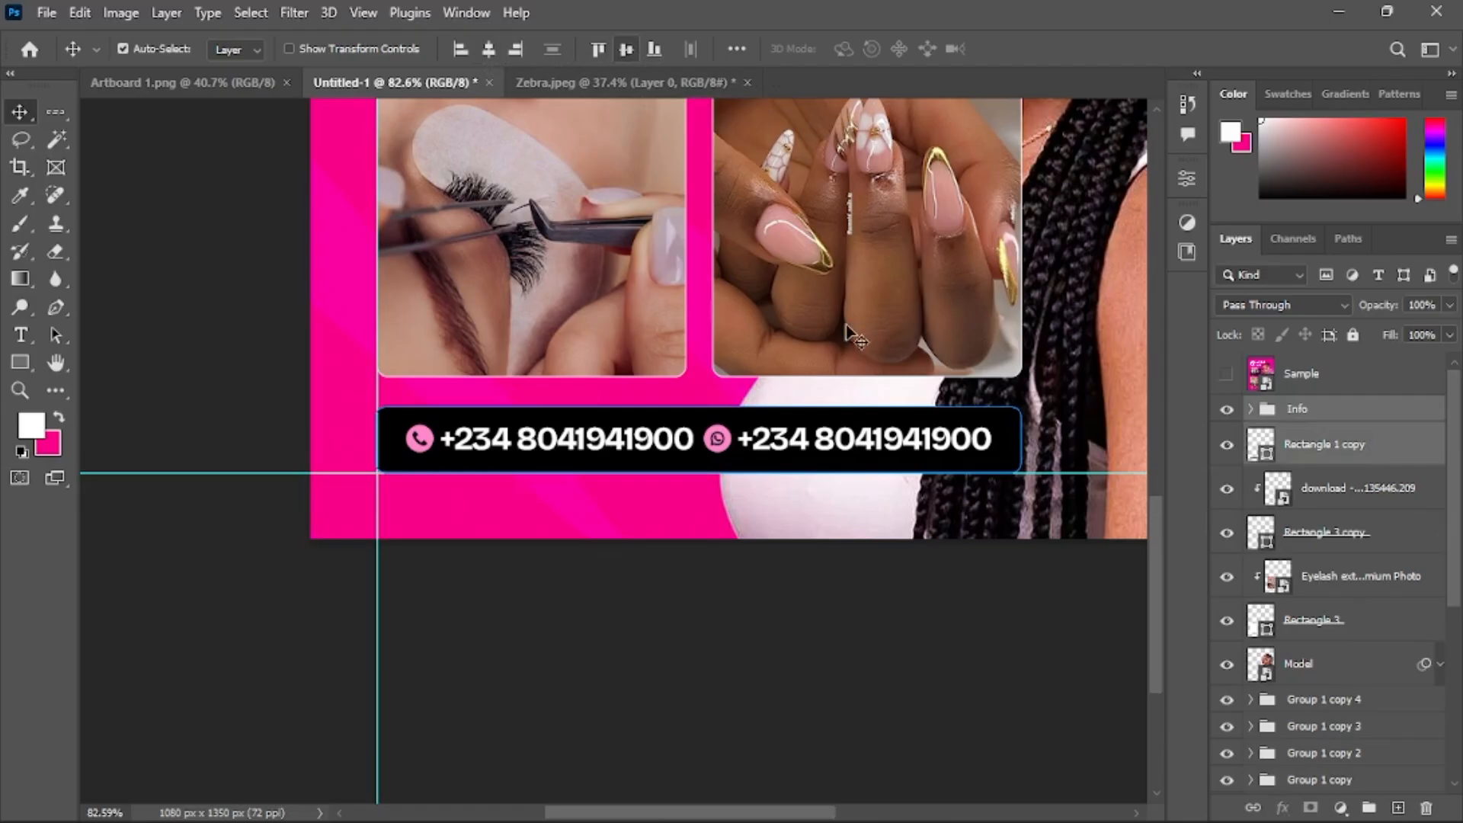
pyautogui.scroll(-3, 849, 333)
pyautogui.scroll(-4, 880, 329)
pyautogui.click(1097, 373)
pyautogui.scroll(3, 1097, 373)
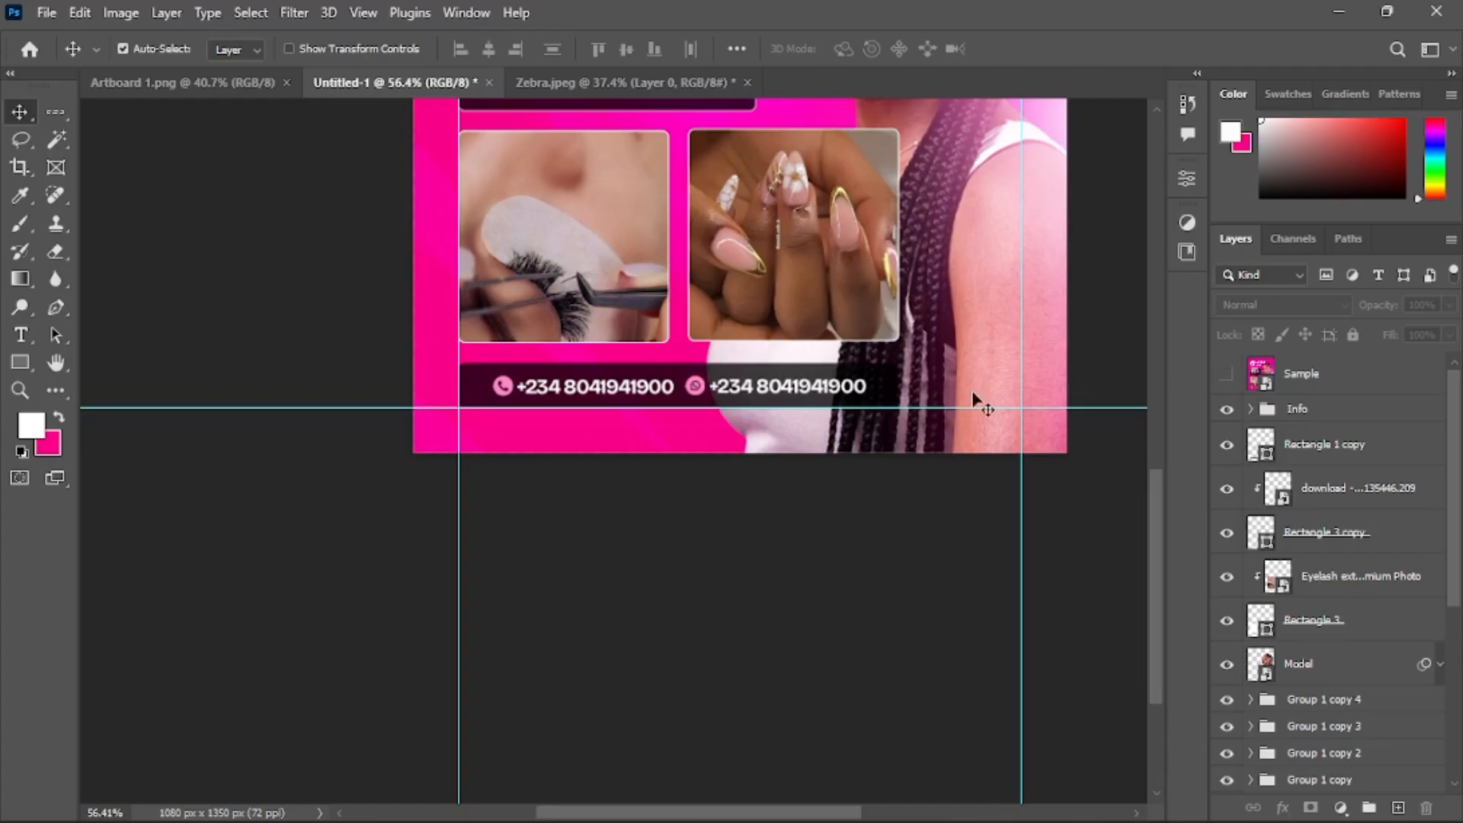
pyautogui.click(900, 389)
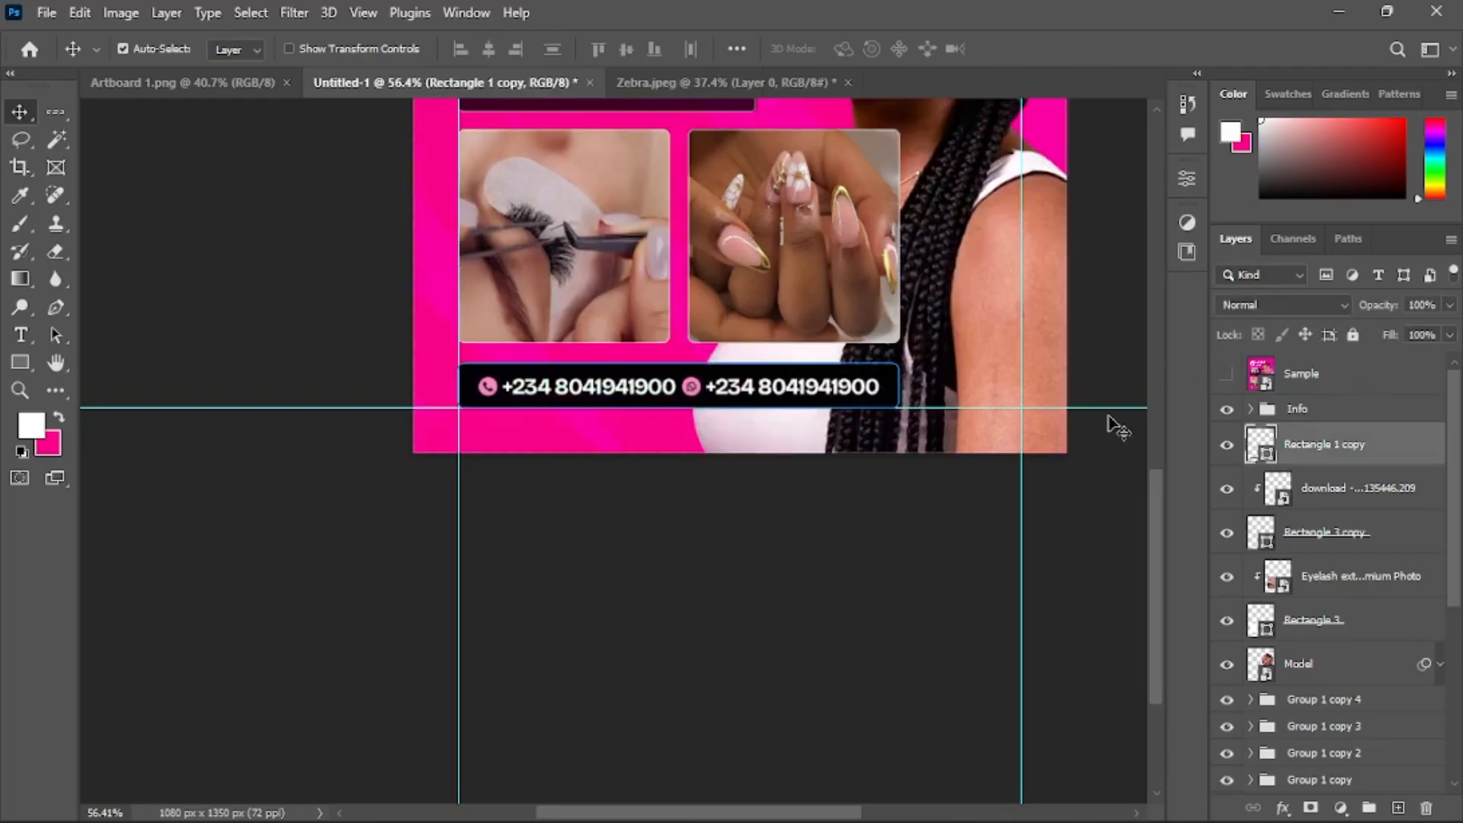
pyautogui.press('8')
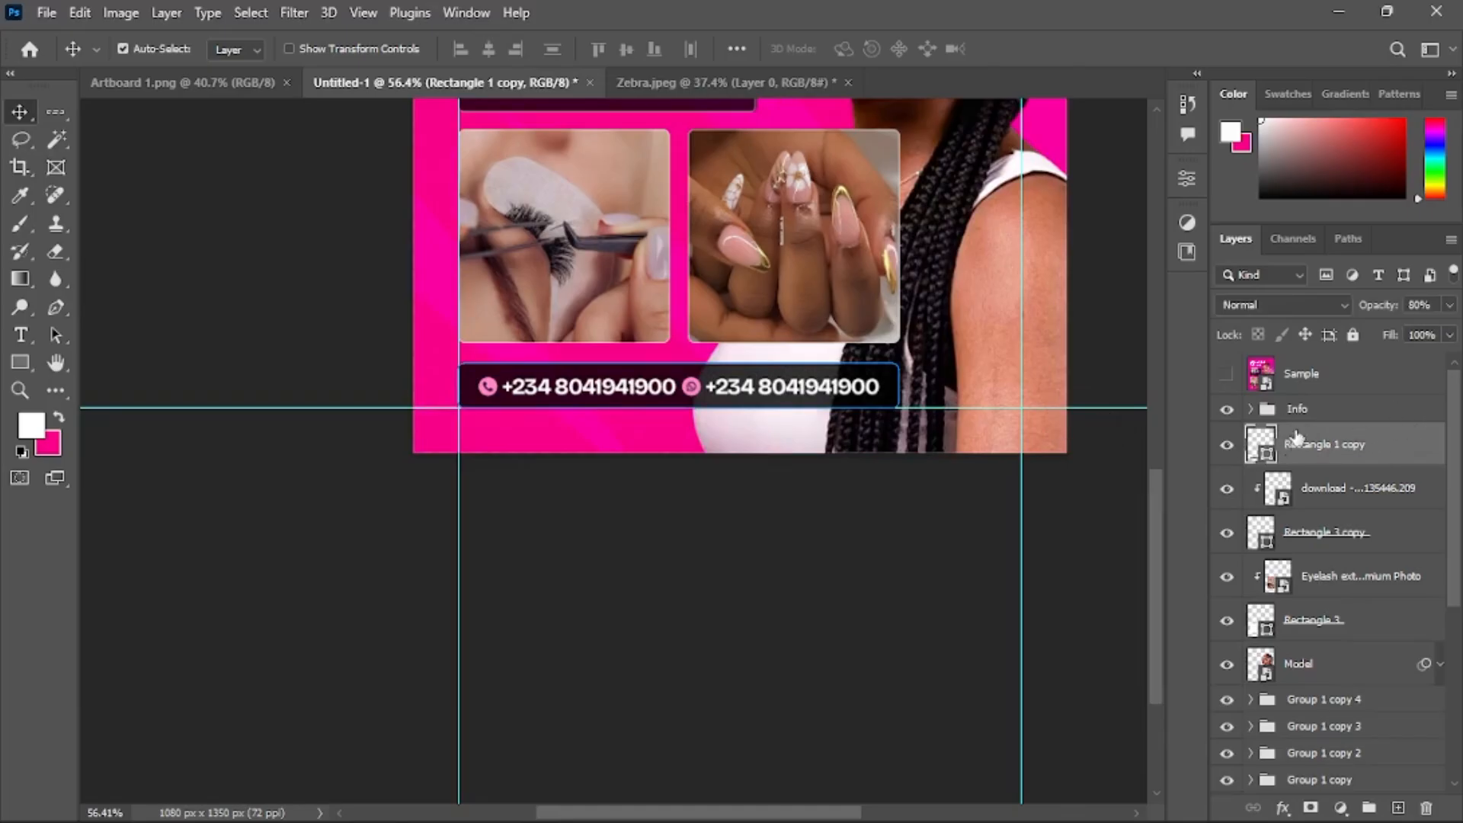
# Scale the Info contact group down to about 90% and commit the transform
pyautogui.click(1327, 412)
pyautogui.hotkey('ctrl', 't')
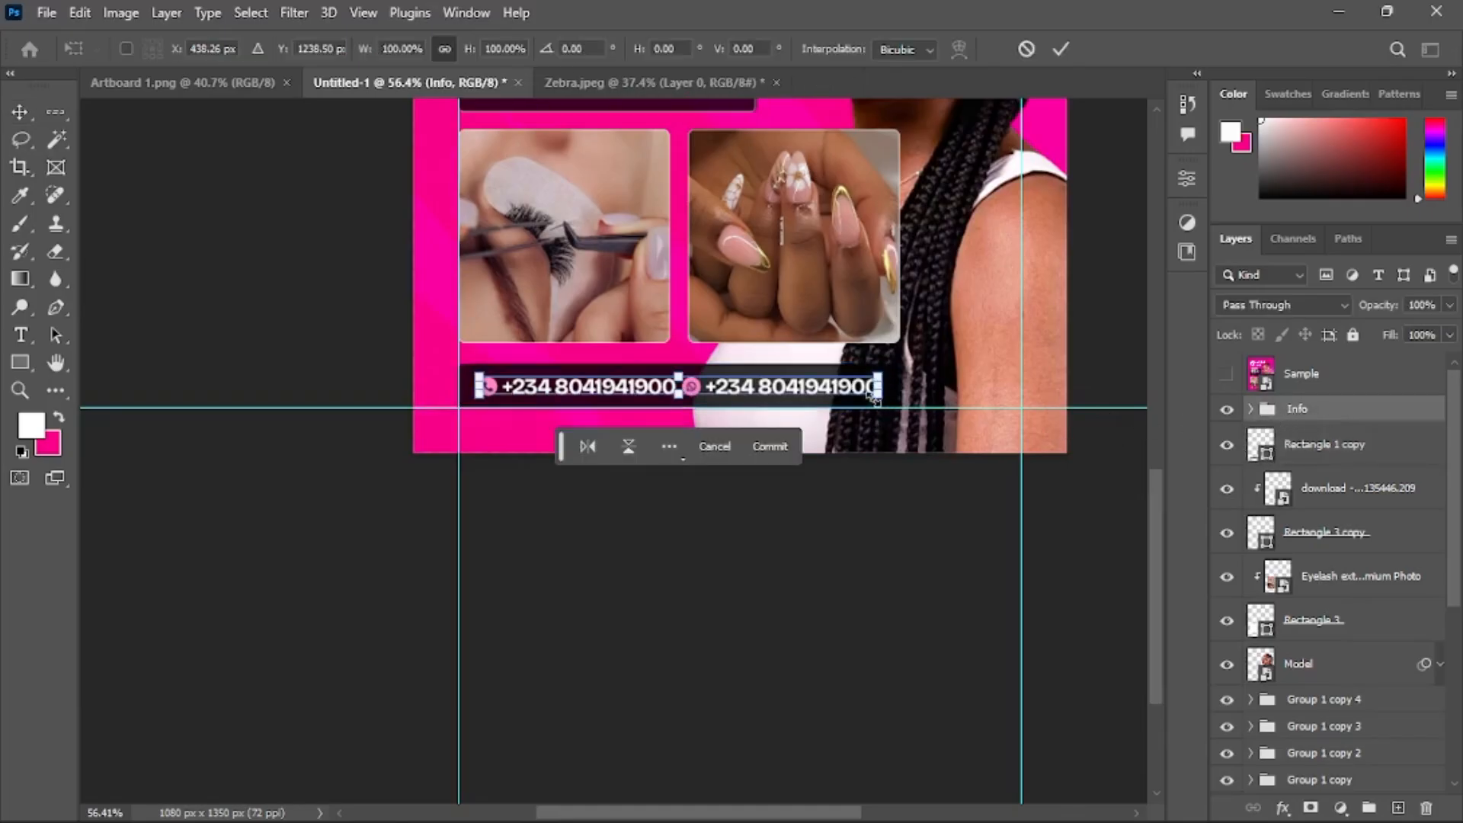
pyautogui.moveTo(874, 395); pyautogui.dragTo(858, 389)
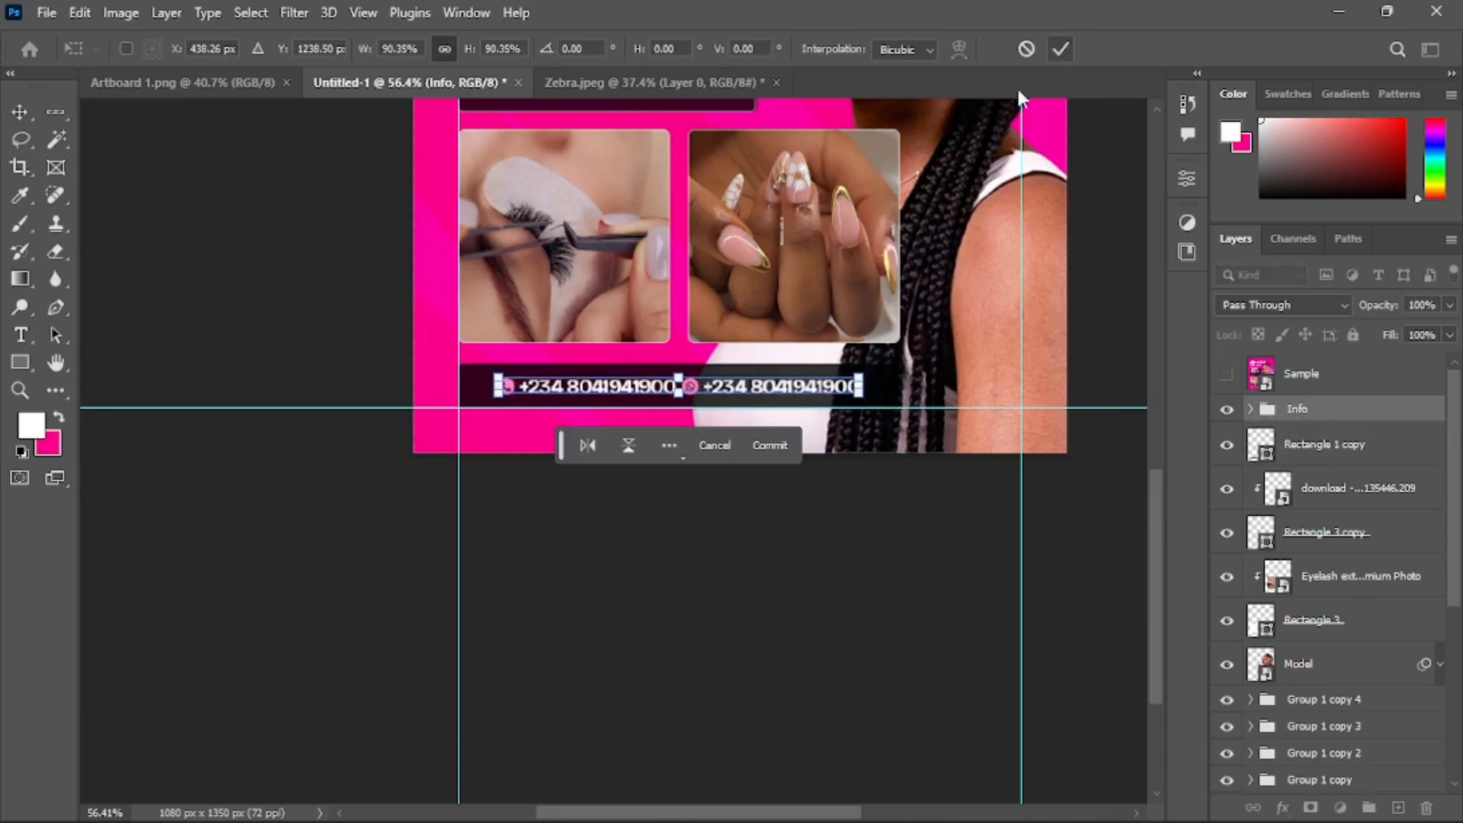
pyautogui.click(1060, 49)
# Compare the design with the Sample reference by toggling the Sample layer's visibility
pyautogui.scroll(4, 902, 297)
pyautogui.scroll(-6, 903, 297)
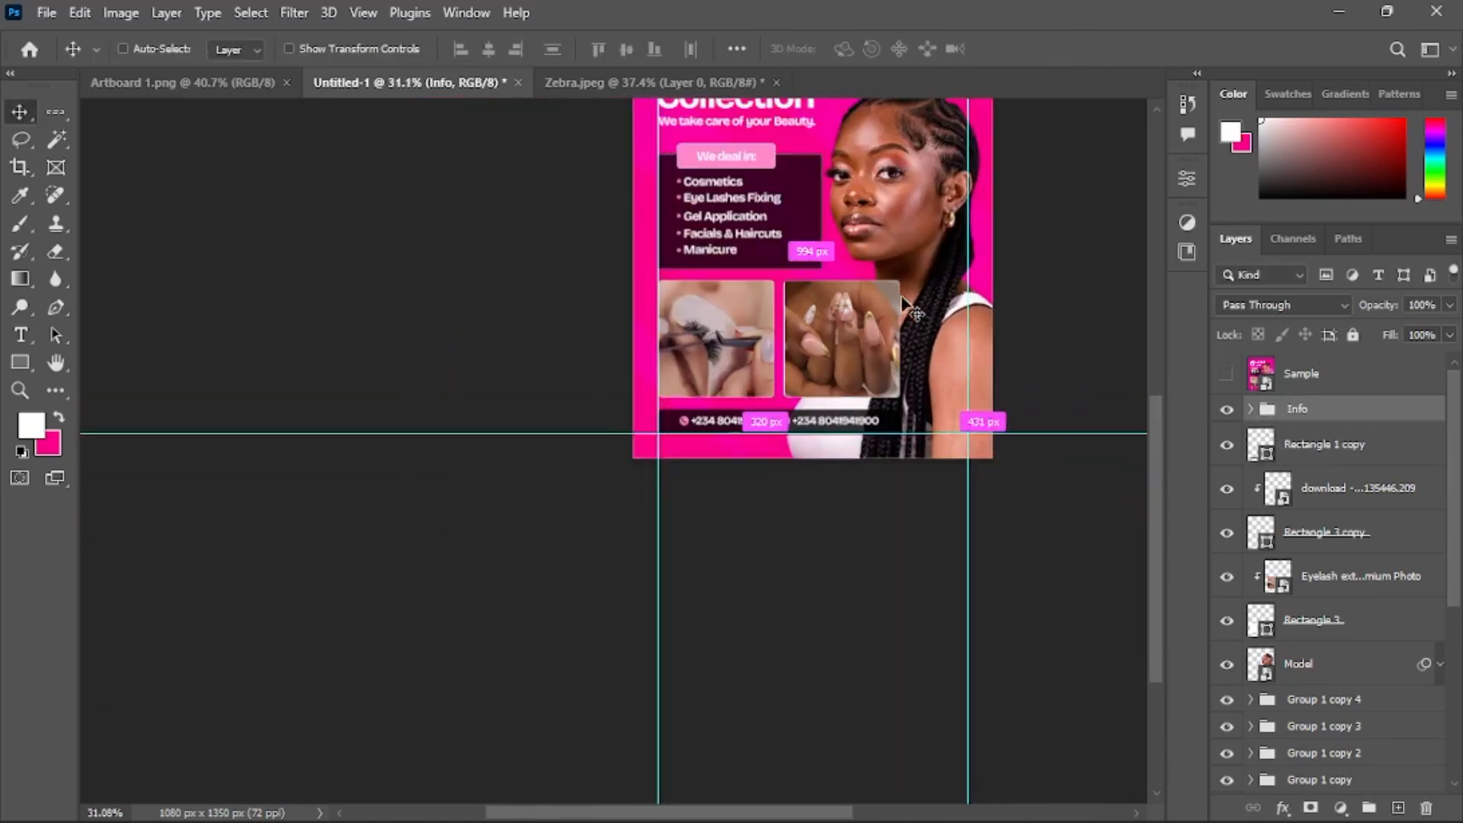
pyautogui.hscroll(2, 906, 305)
pyautogui.scroll(4, 911, 309)
pyautogui.hscroll(2, 919, 314)
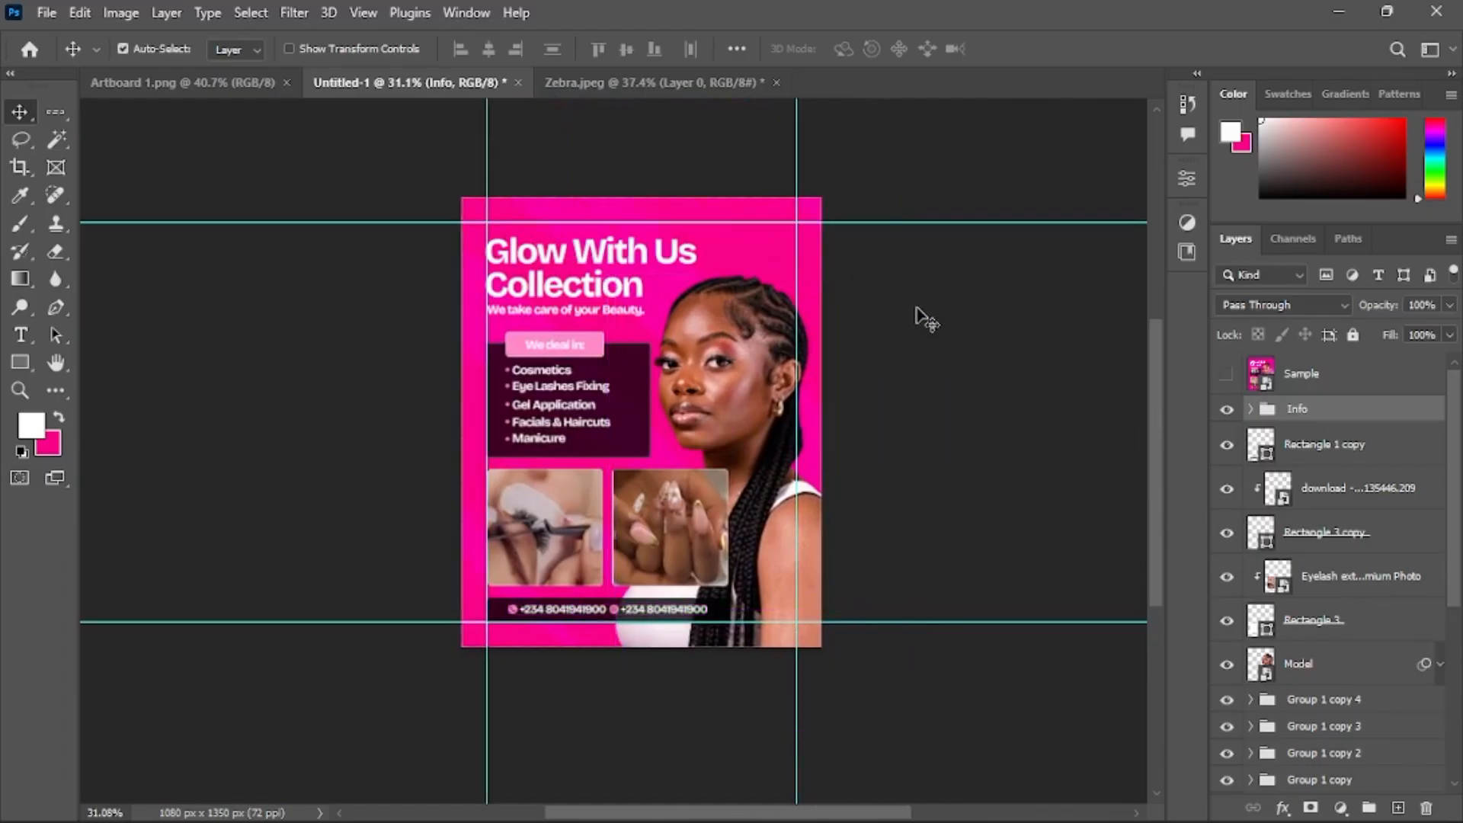
pyautogui.click(926, 320)
pyautogui.click(1227, 375)
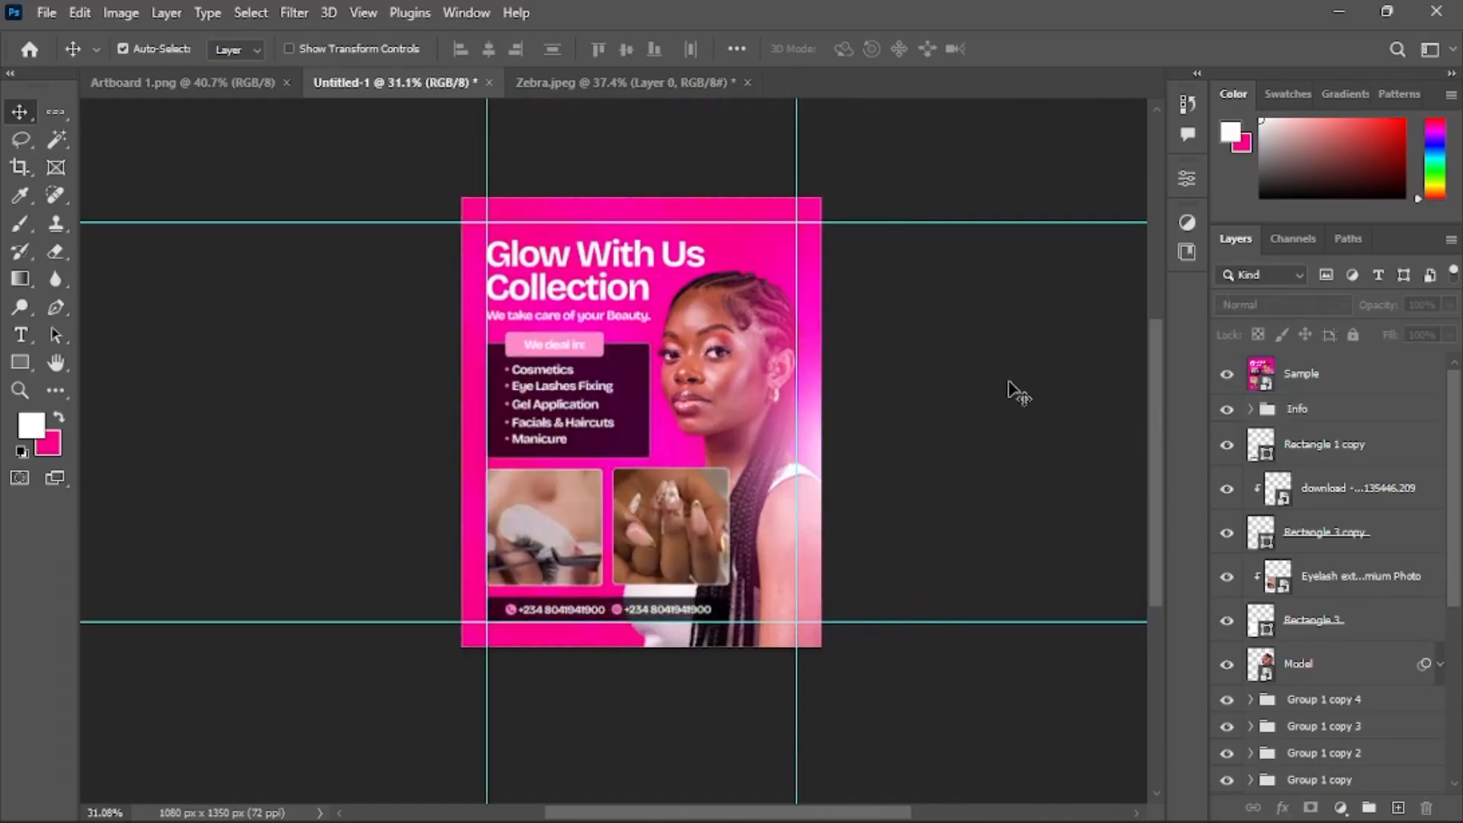
pyautogui.scroll(2, 791, 449)
pyautogui.scroll(2, 762, 461)
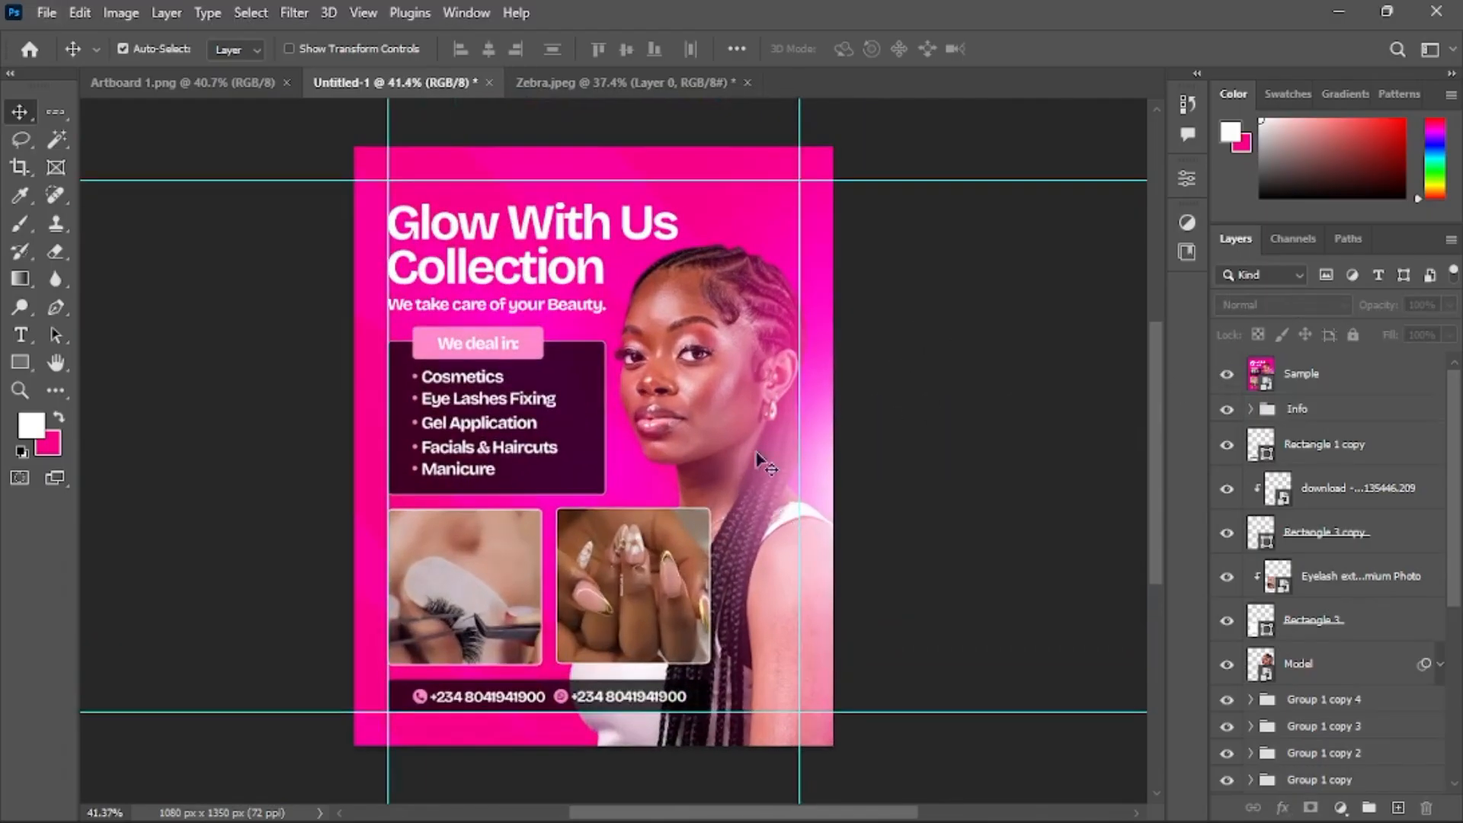
pyautogui.moveTo(803, 357); pyautogui.dragTo(803, 323)
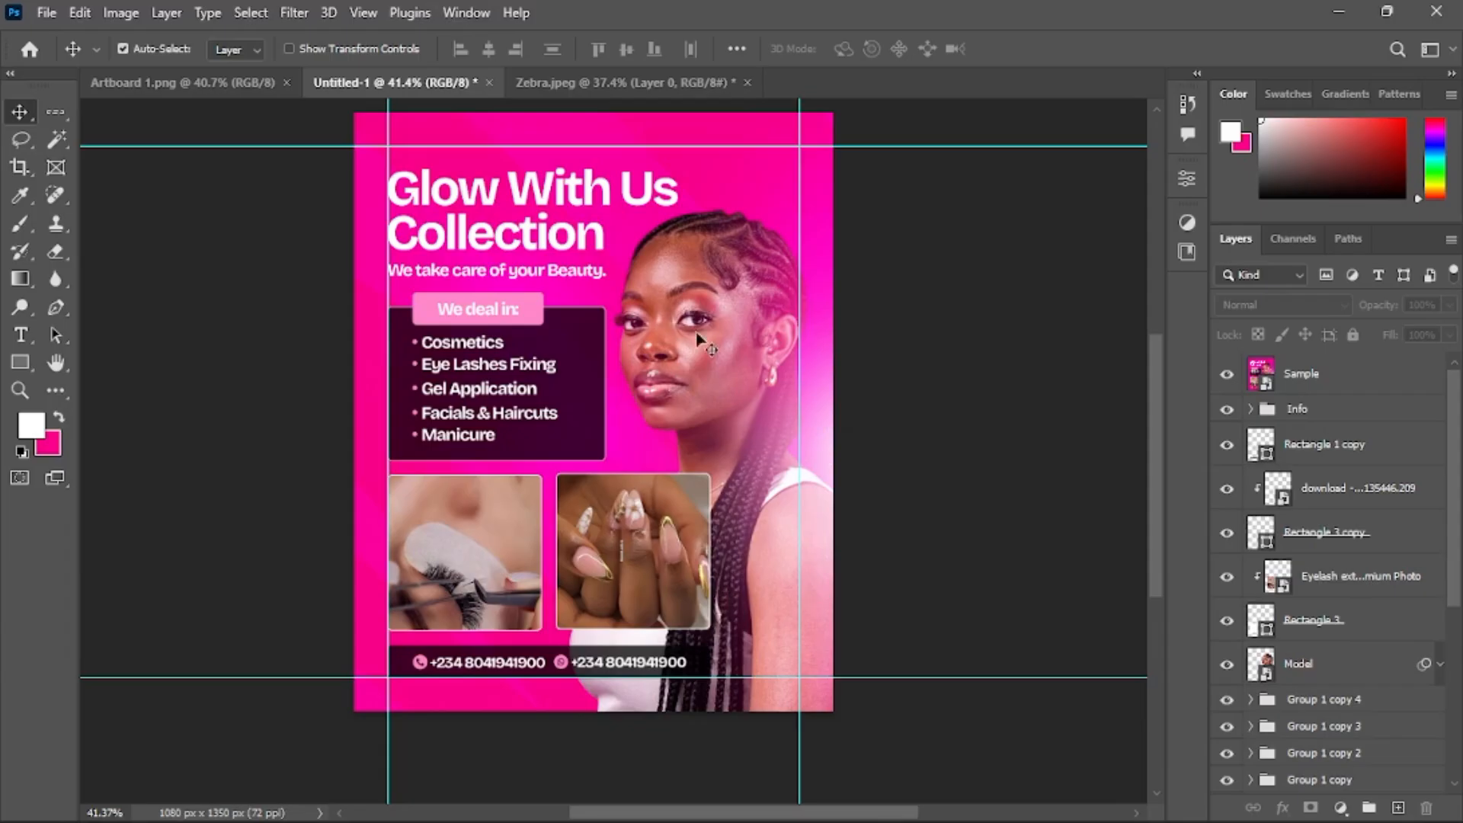
pyautogui.click(1227, 375)
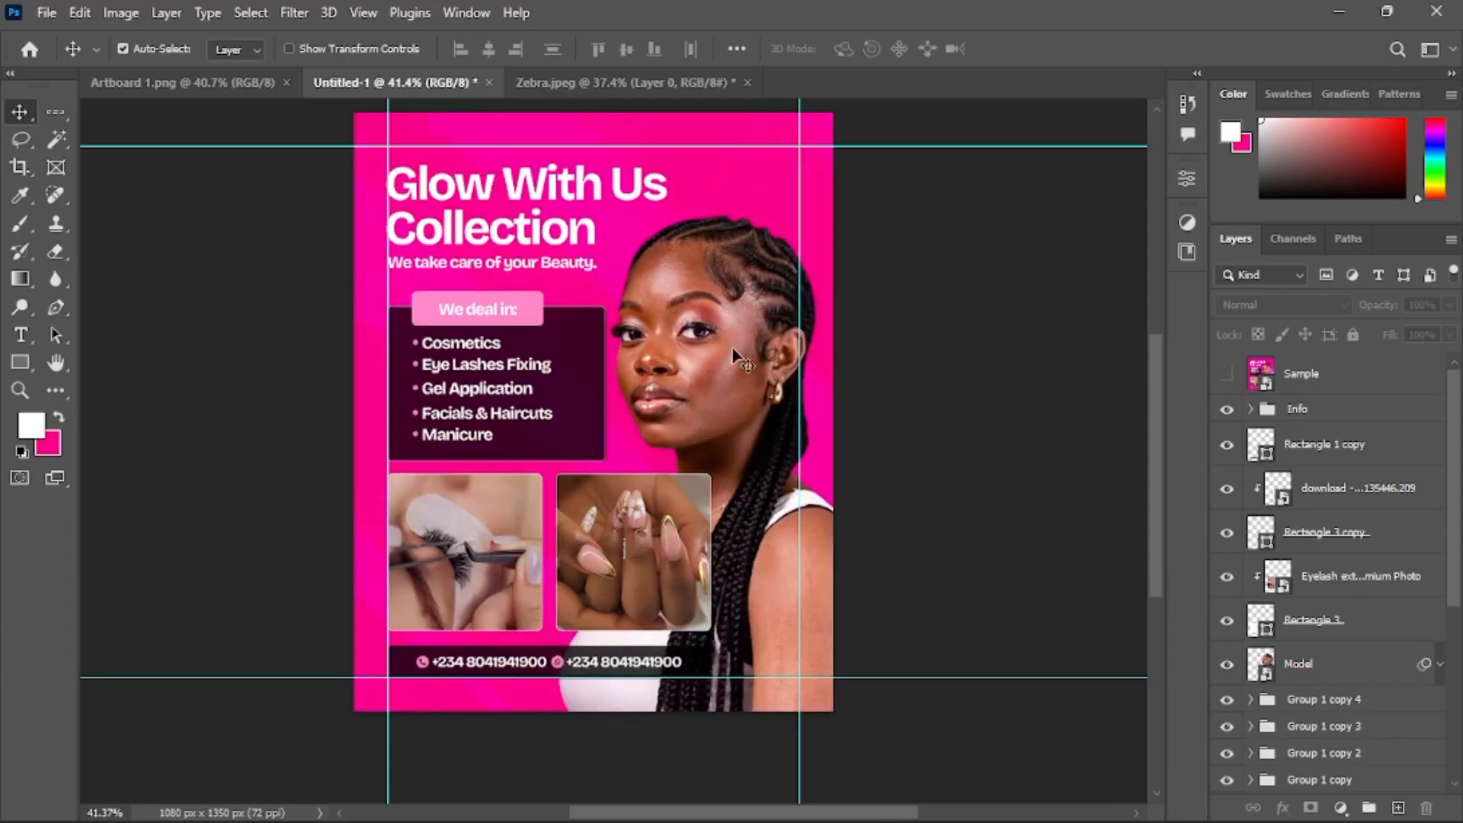
pyautogui.click(1227, 374)
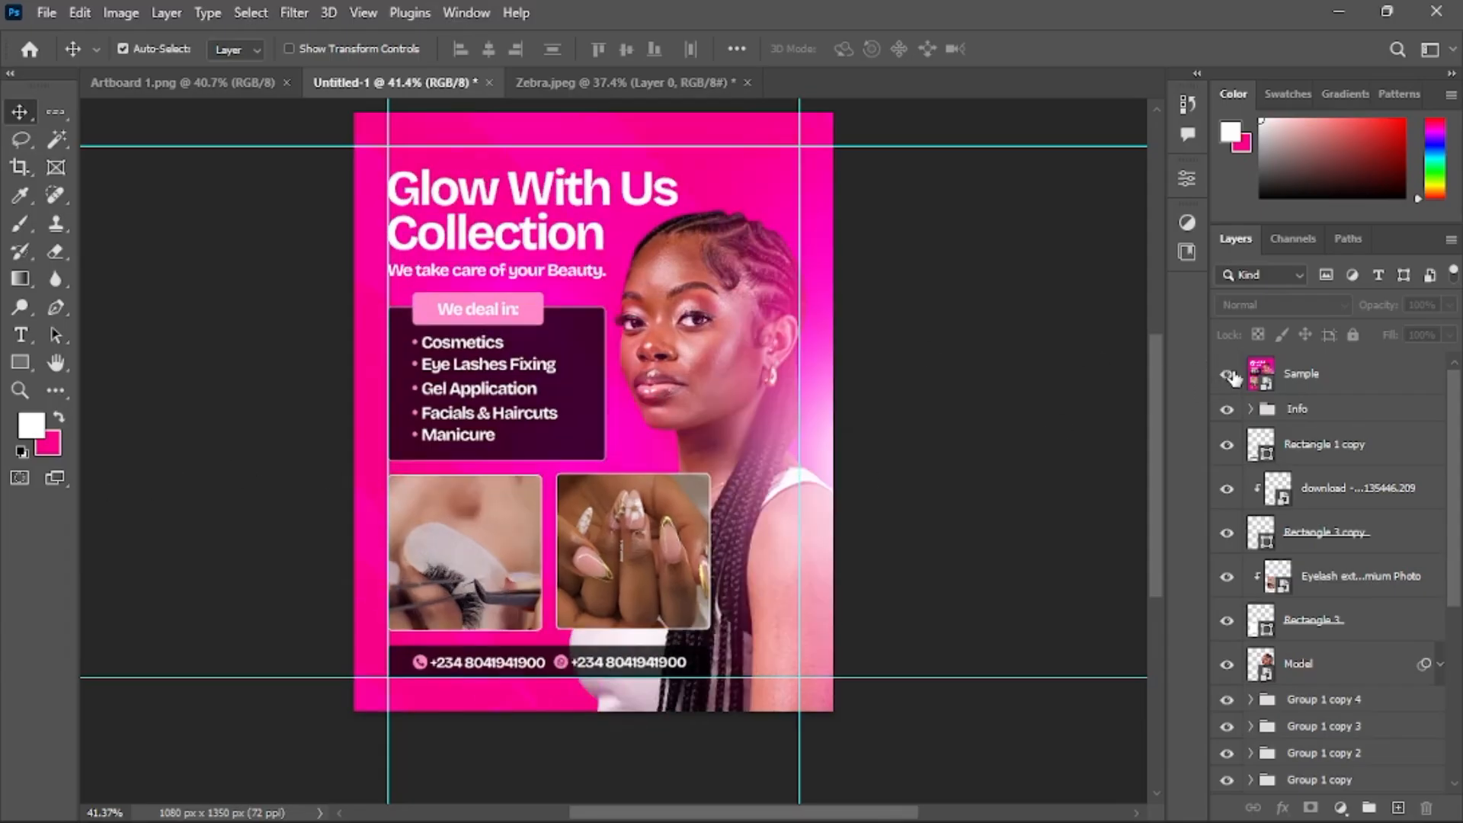
pyautogui.click(1231, 376)
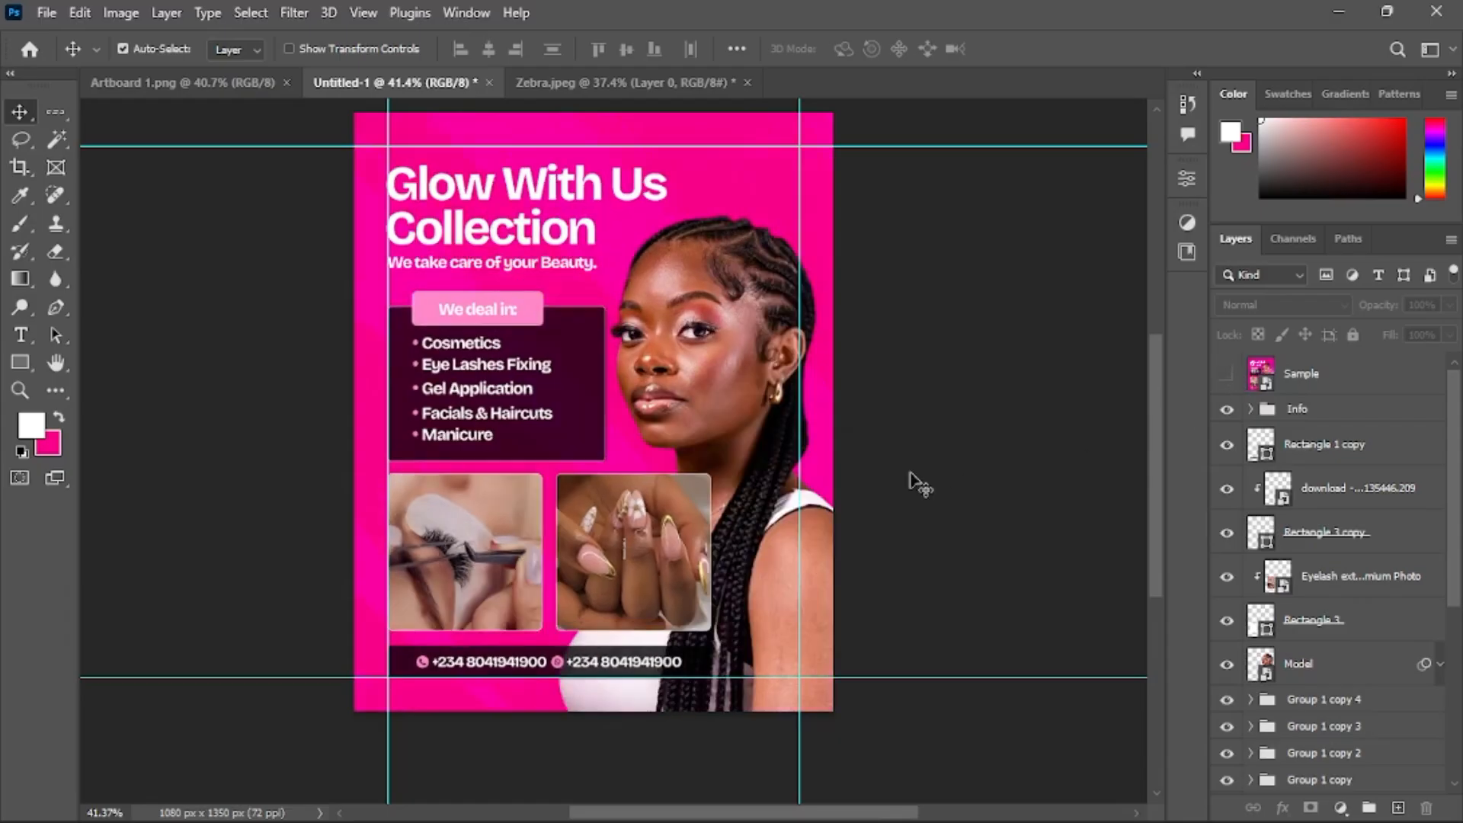
pyautogui.click(1226, 377)
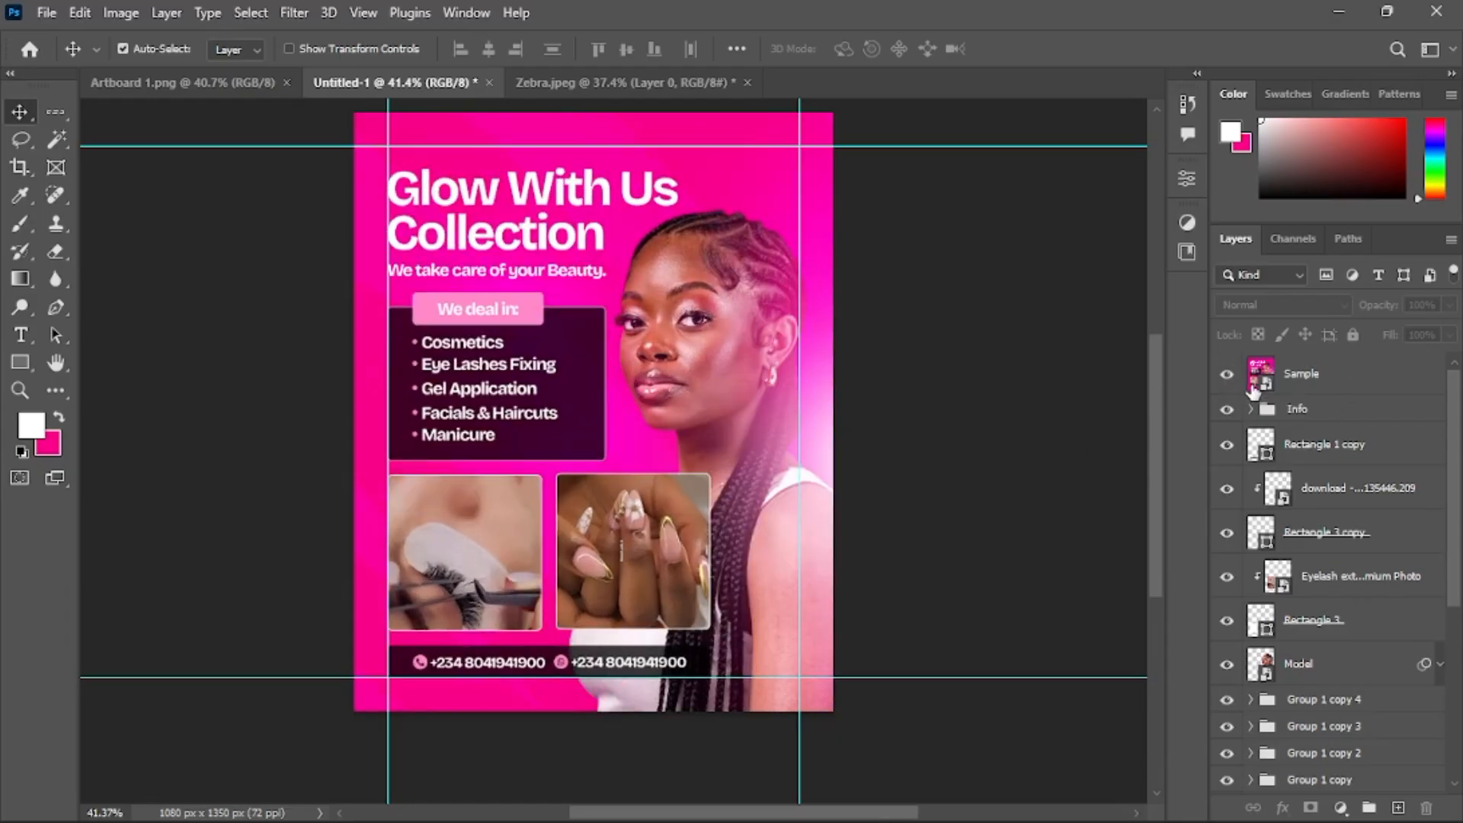
pyautogui.scroll(-5, 1295, 481)
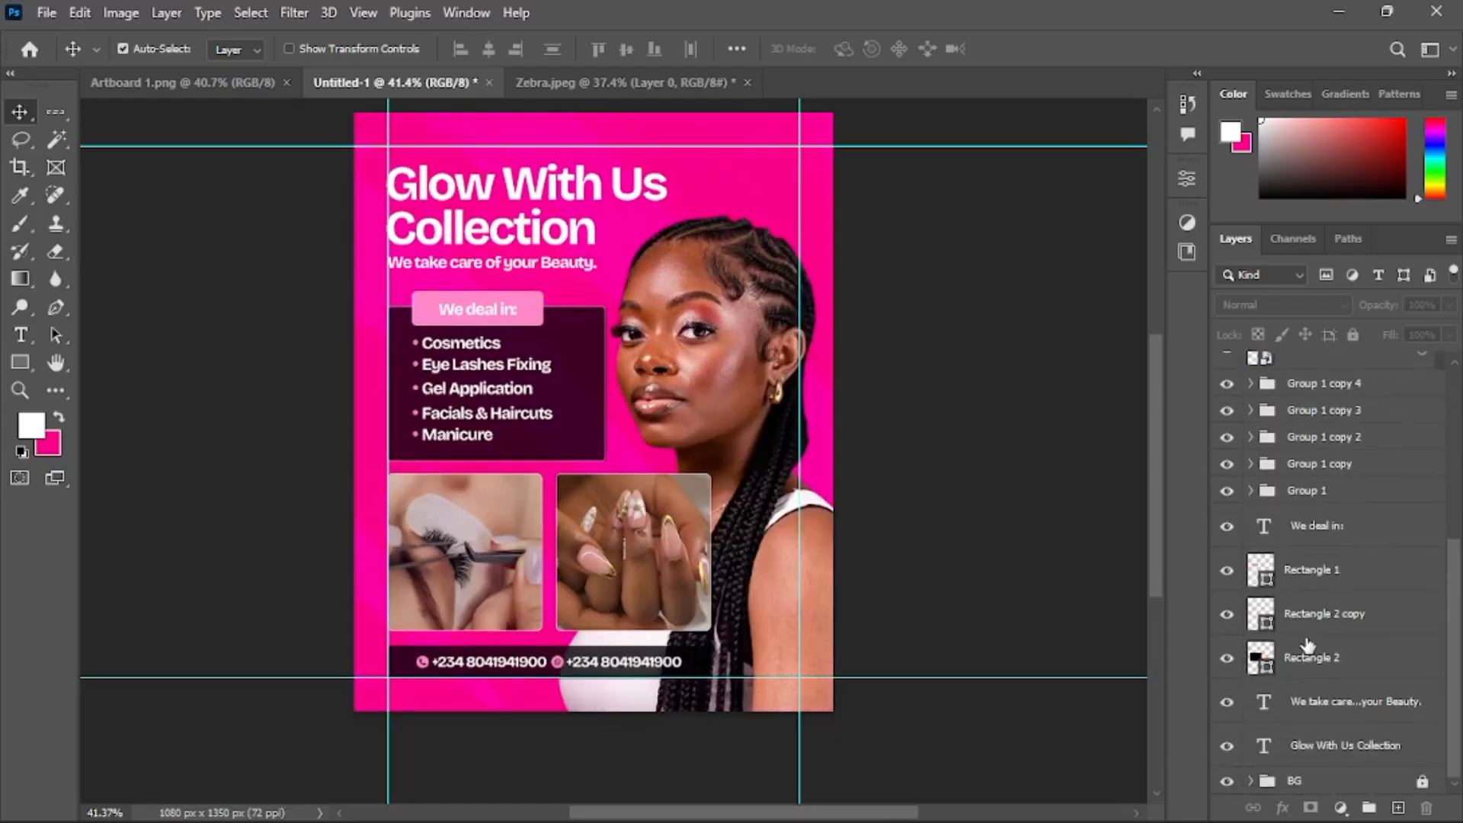
pyautogui.scroll(3, 1315, 697)
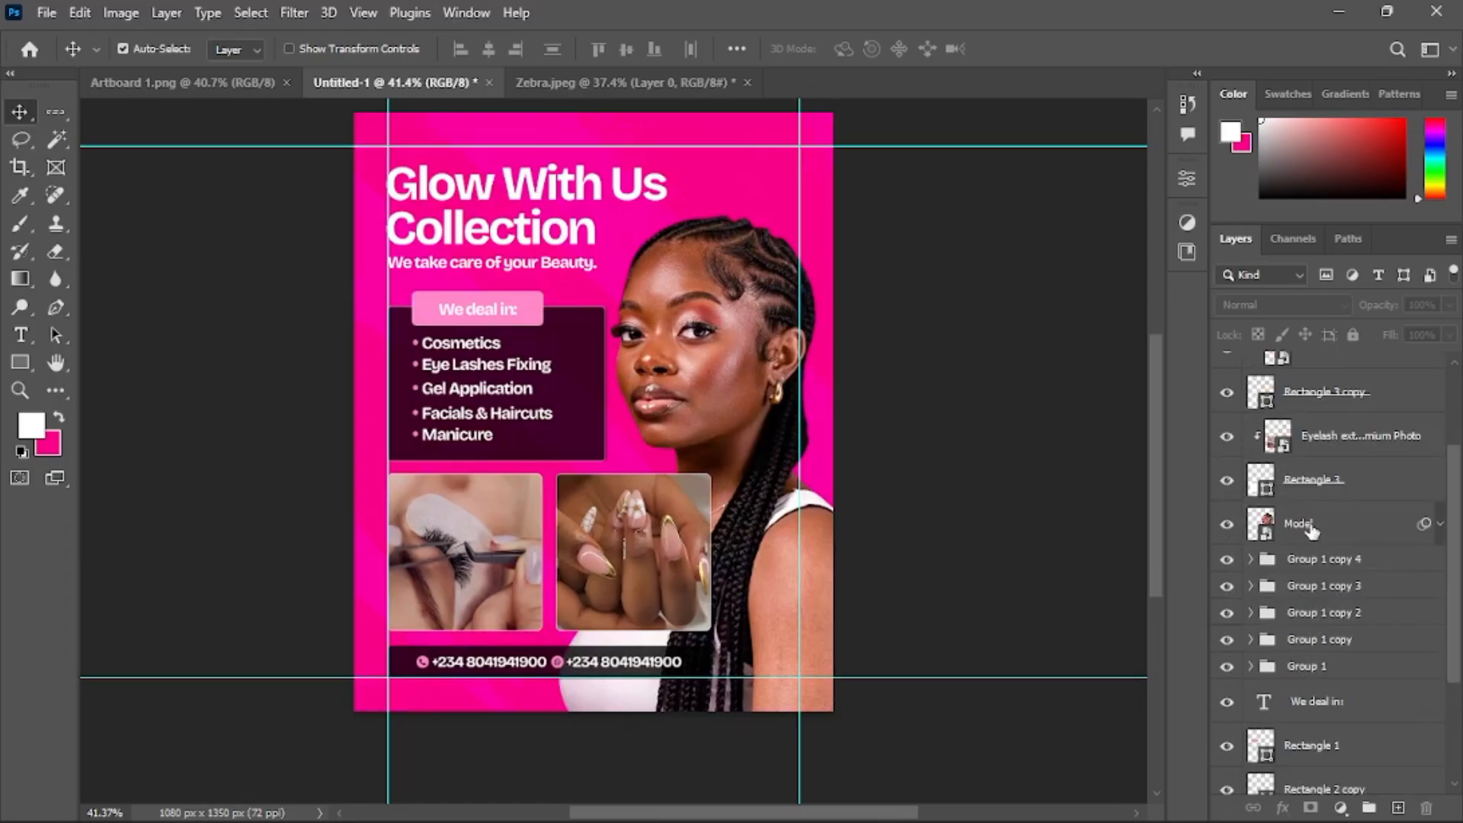
# Move the Model layer down to just above the BG group and add a new empty layer above it
pyautogui.click(1311, 526)
pyautogui.scroll(-3, 1369, 521)
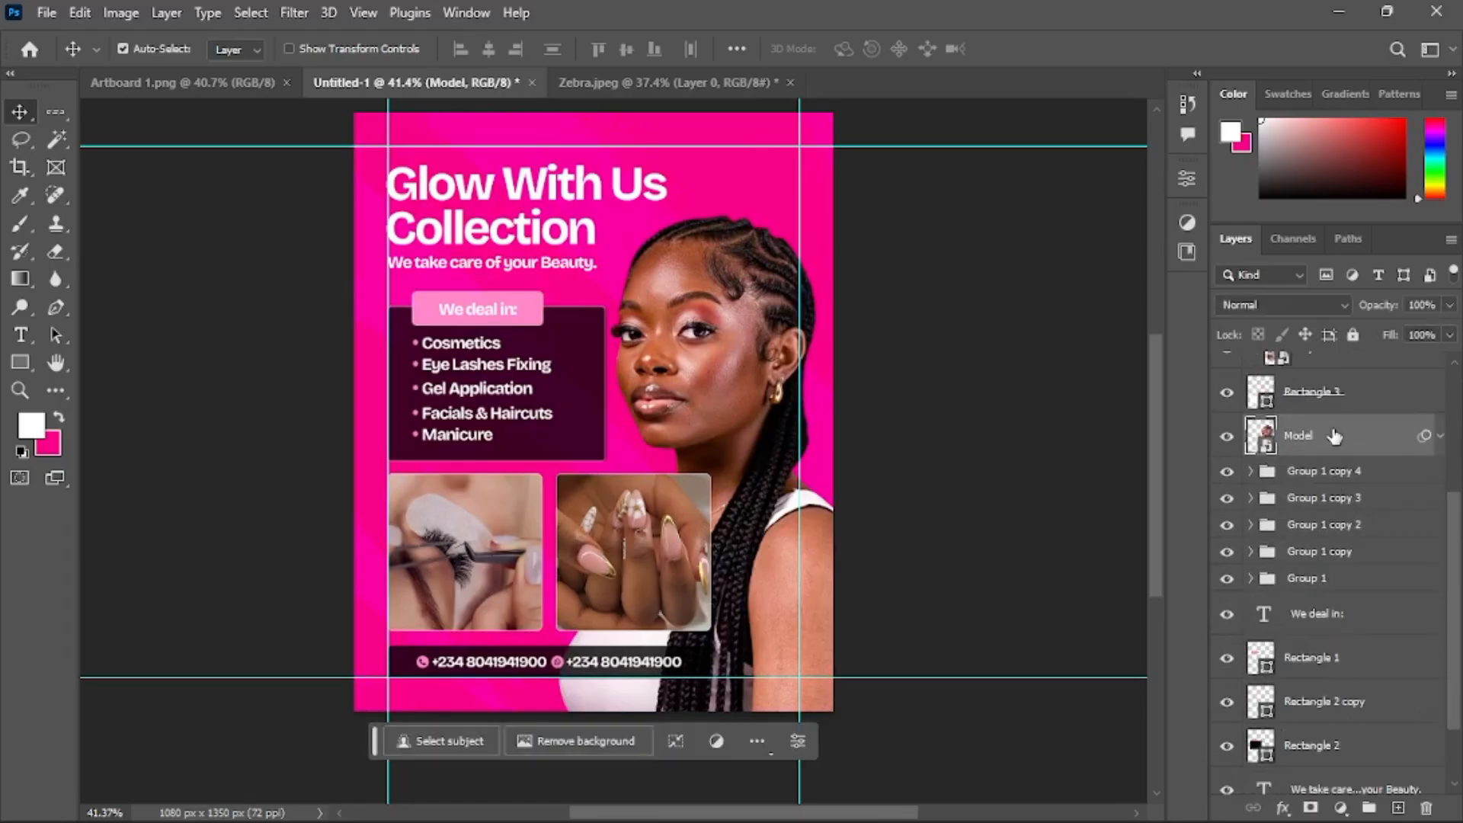
pyautogui.moveTo(1321, 368); pyautogui.dragTo(1326, 750)
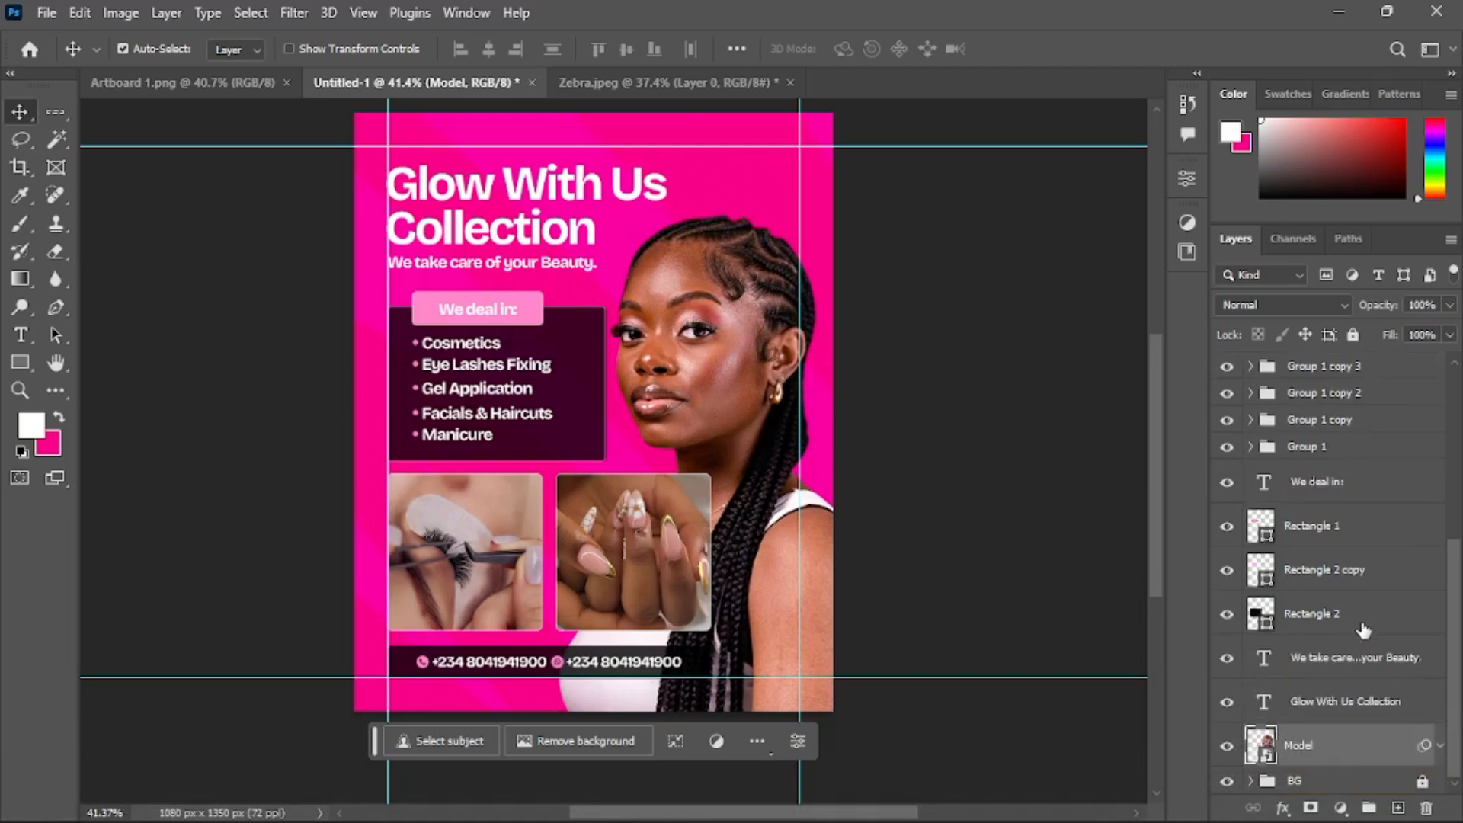
pyautogui.click(1400, 808)
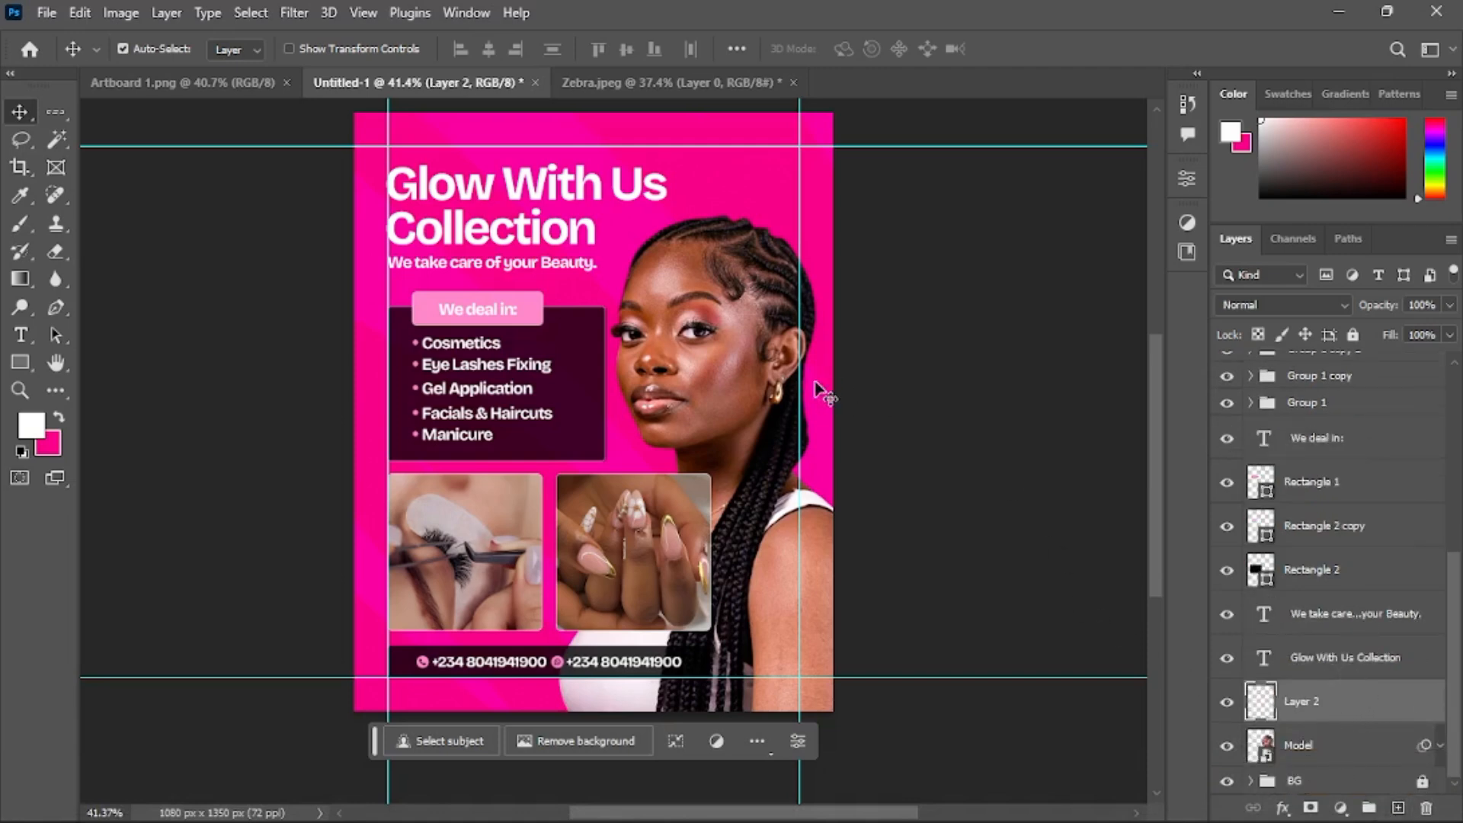
# Set the new layer to Screen blend mode and paint a large soft white glow beside the model's right side
pyautogui.press('b')
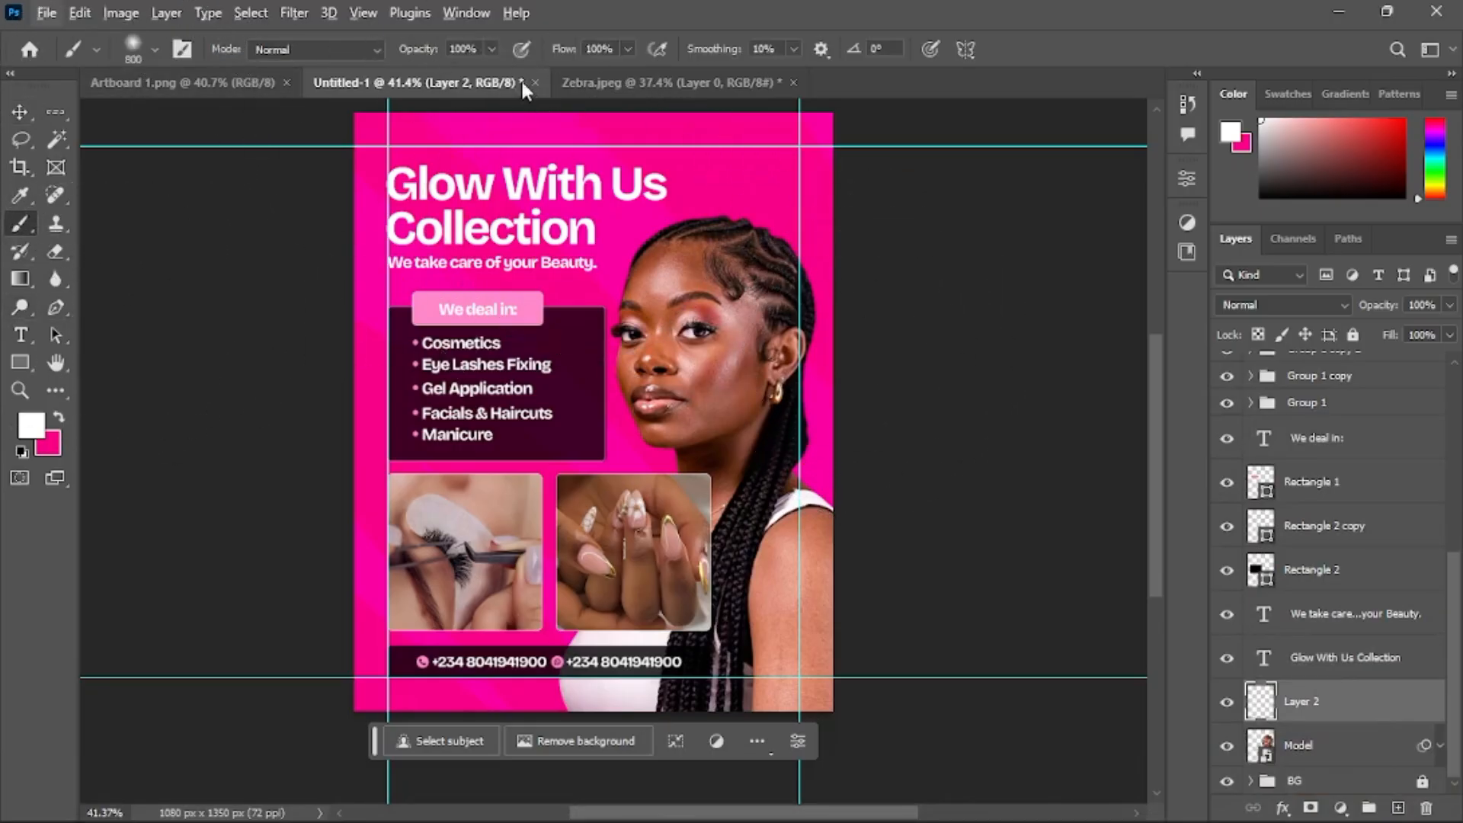
pyautogui.scroll(-2, 815, 377)
pyautogui.scroll(1, 785, 395)
pyautogui.hscroll(1, 882, 456)
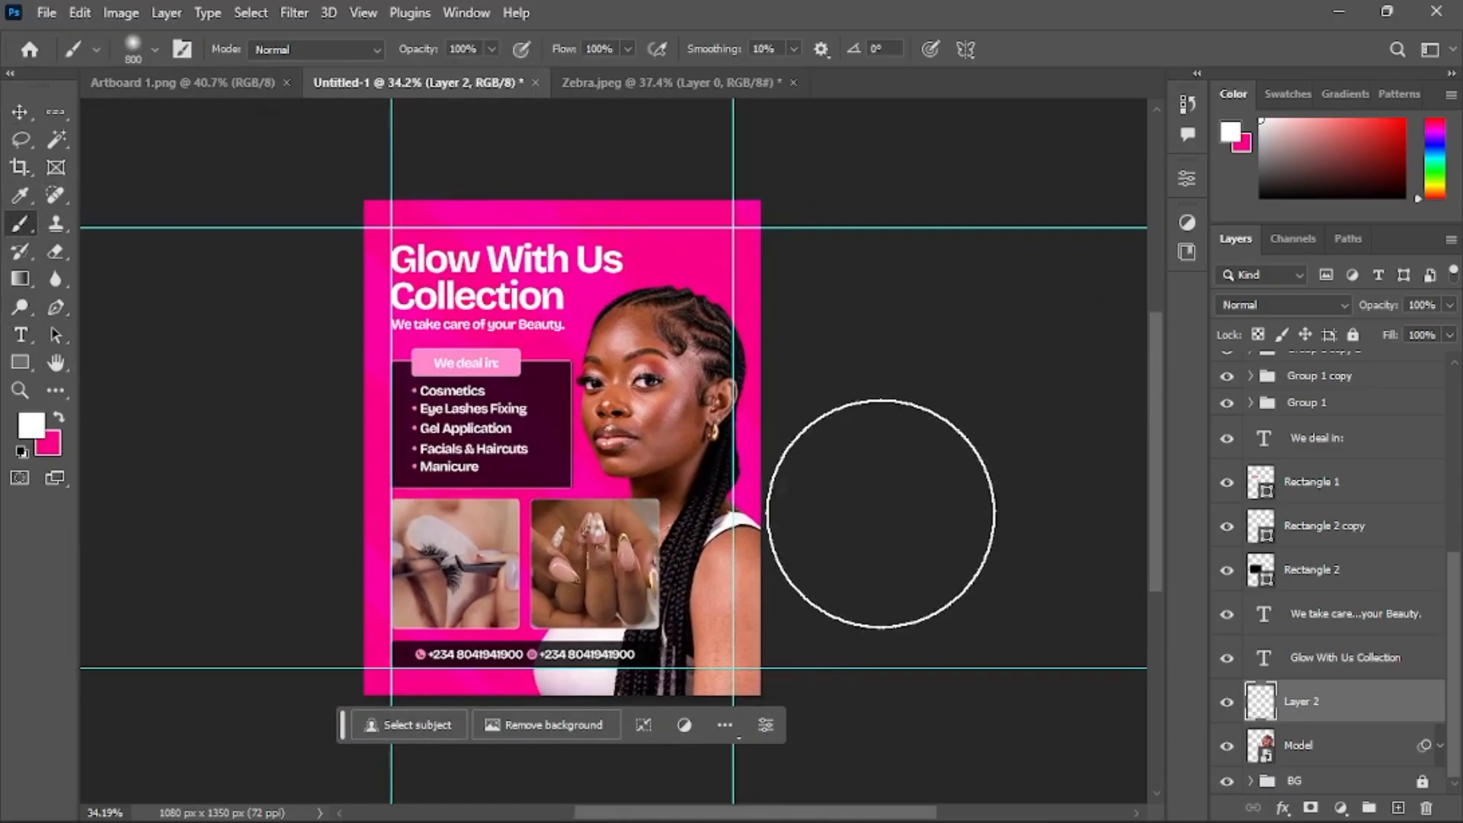
pyautogui.click(1265, 305)
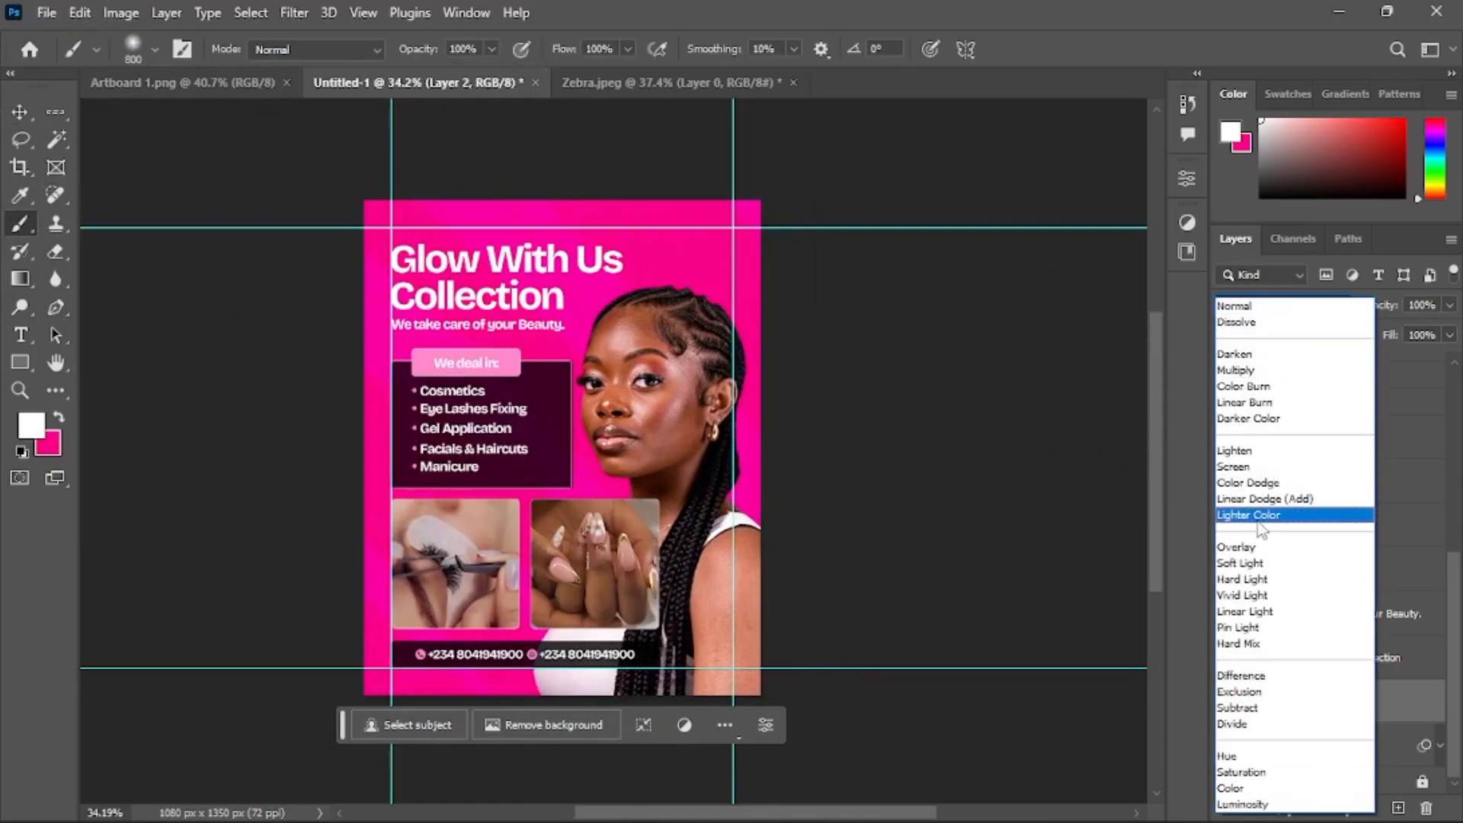
pyautogui.click(1265, 471)
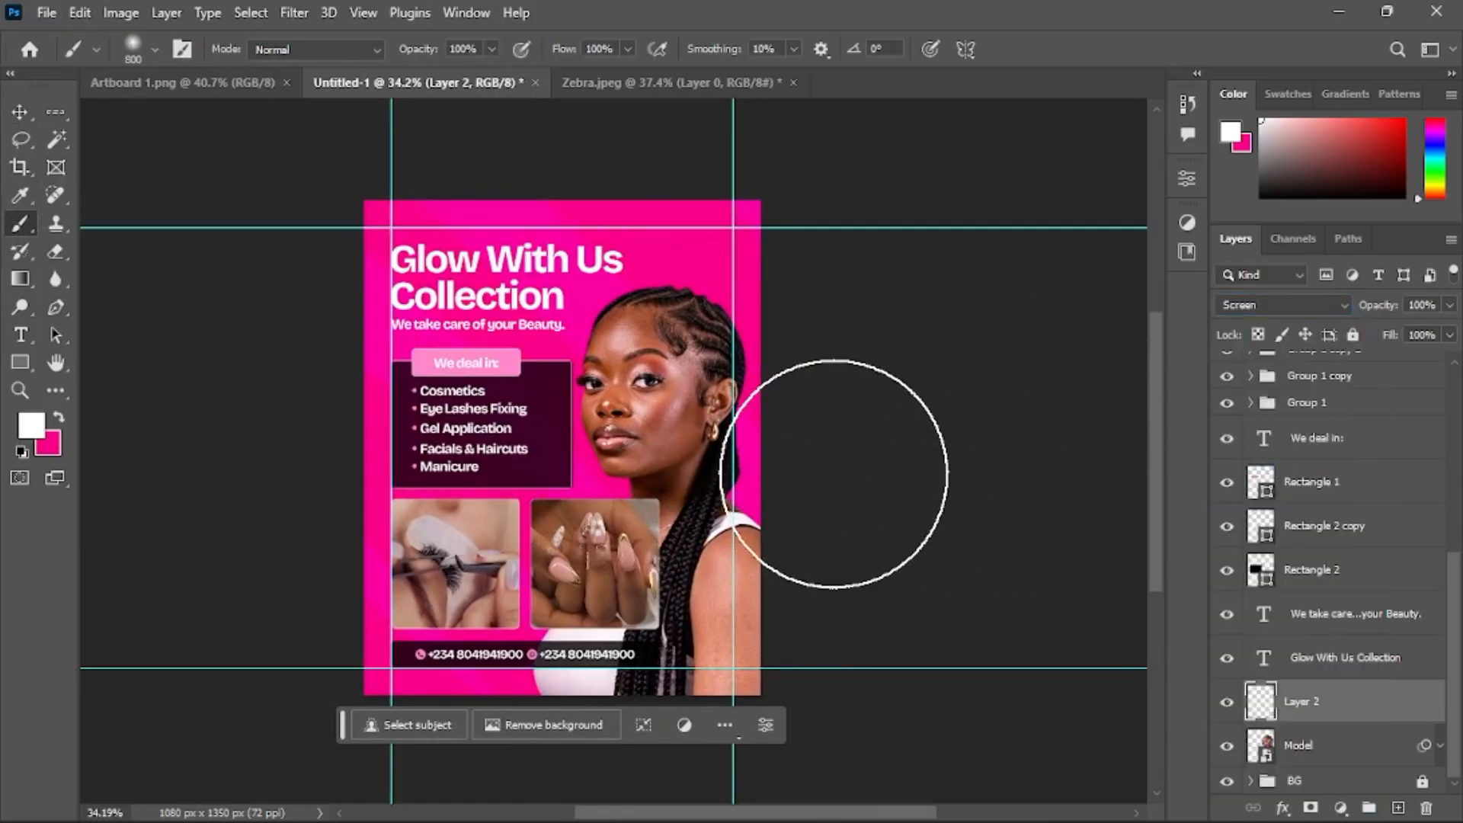
pyautogui.click(804, 462)
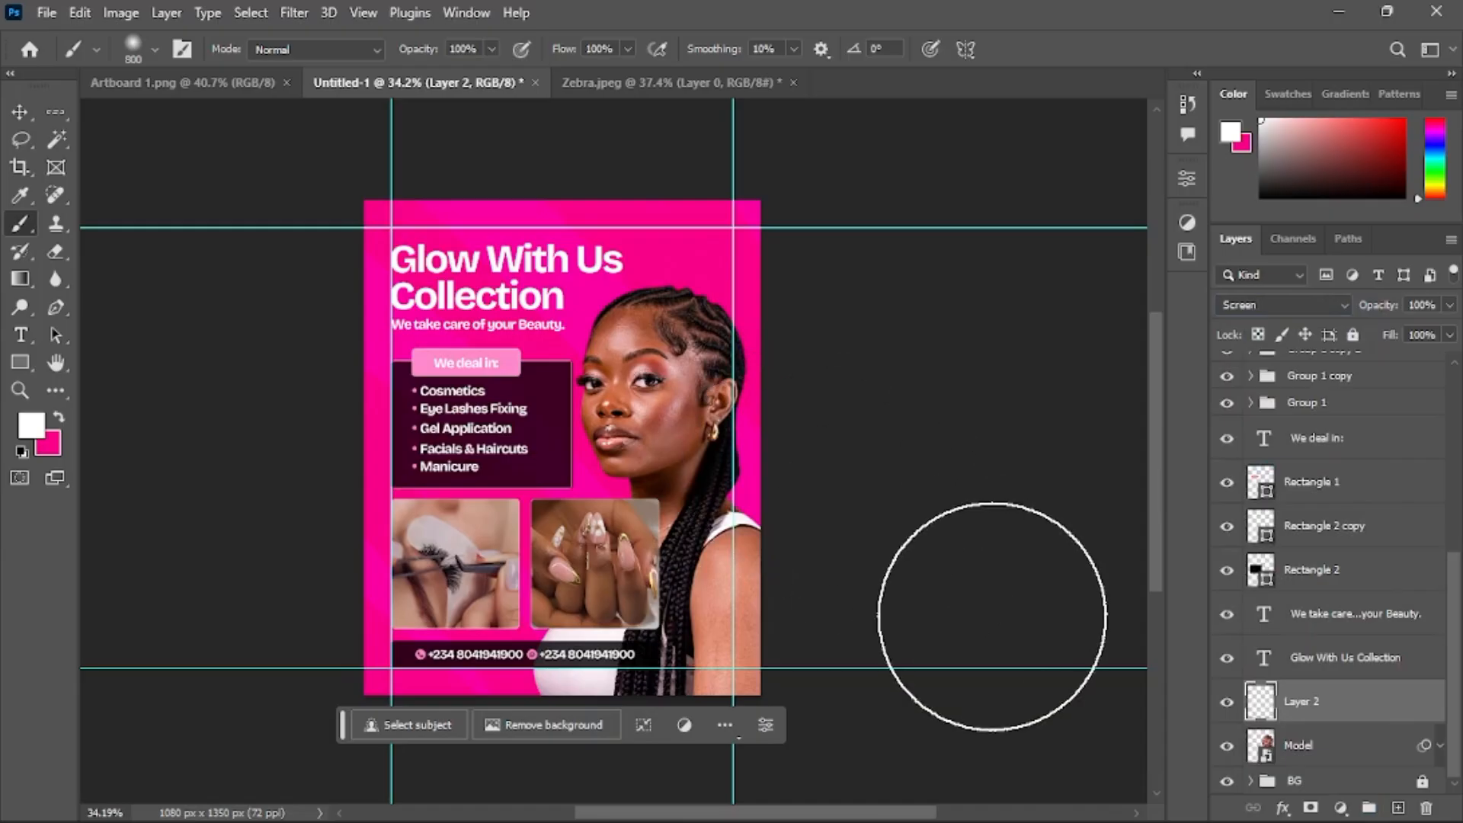
# Toggle the Sample reference layer's visibility to compare it with the glow
pyautogui.scroll(2, 750, 431)
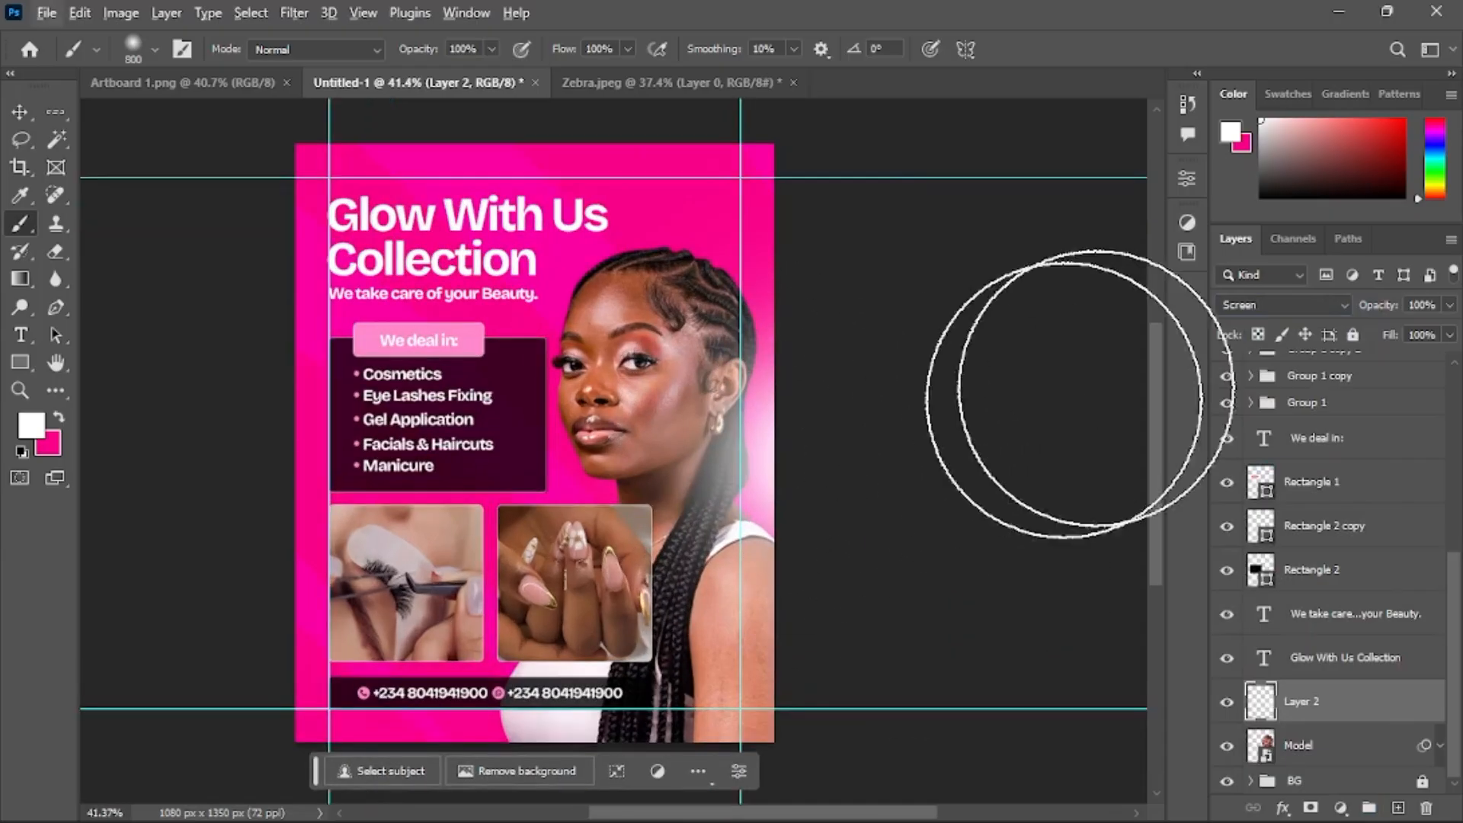
pyautogui.scroll(5, 1238, 411)
pyautogui.click(1227, 367)
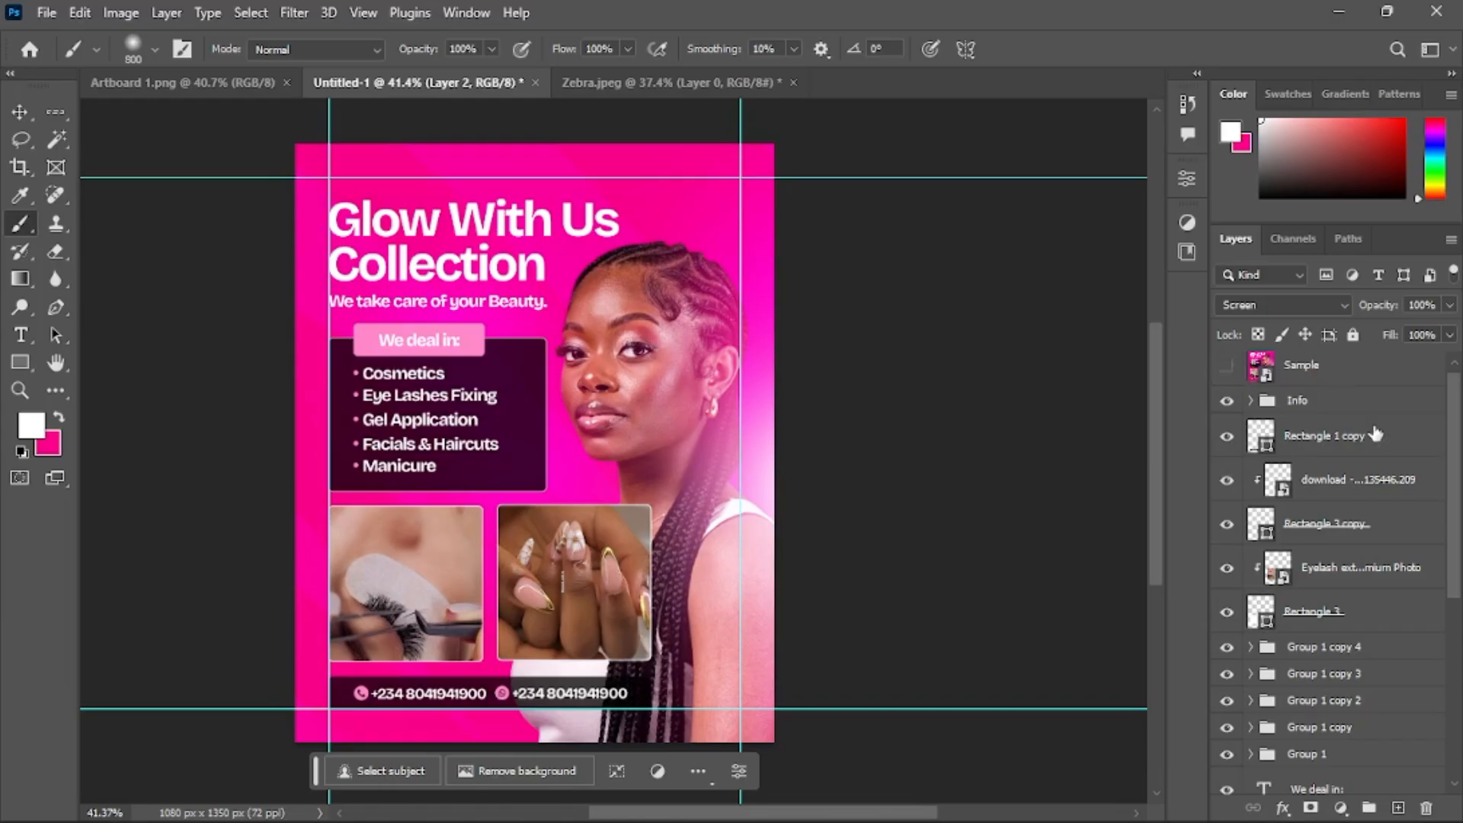
pyautogui.scroll(-5, 1364, 458)
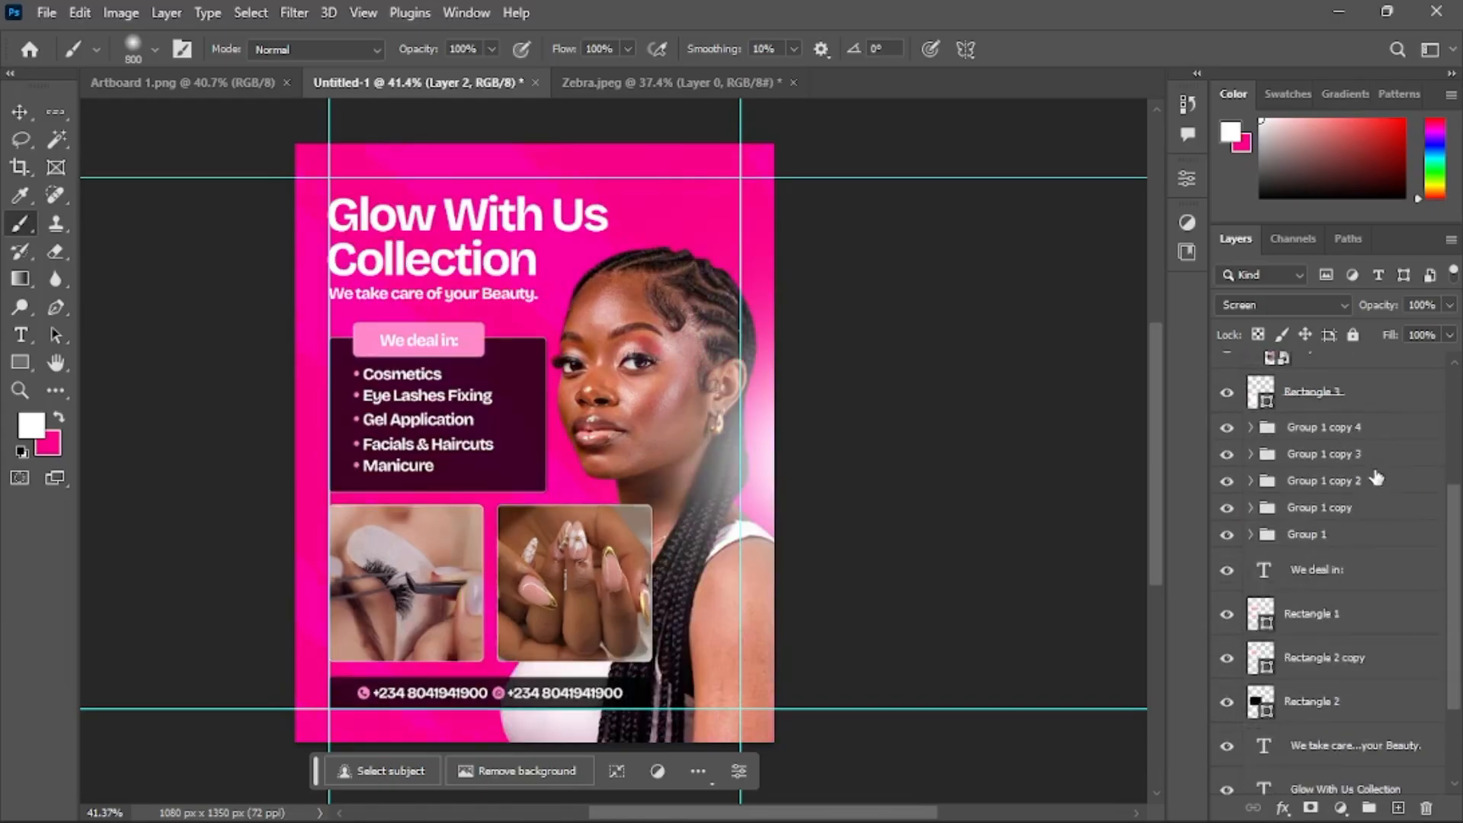
# Add another new layer, make pink the foreground colour, and set the layer's blend mode to Screen
pyautogui.click(1400, 812)
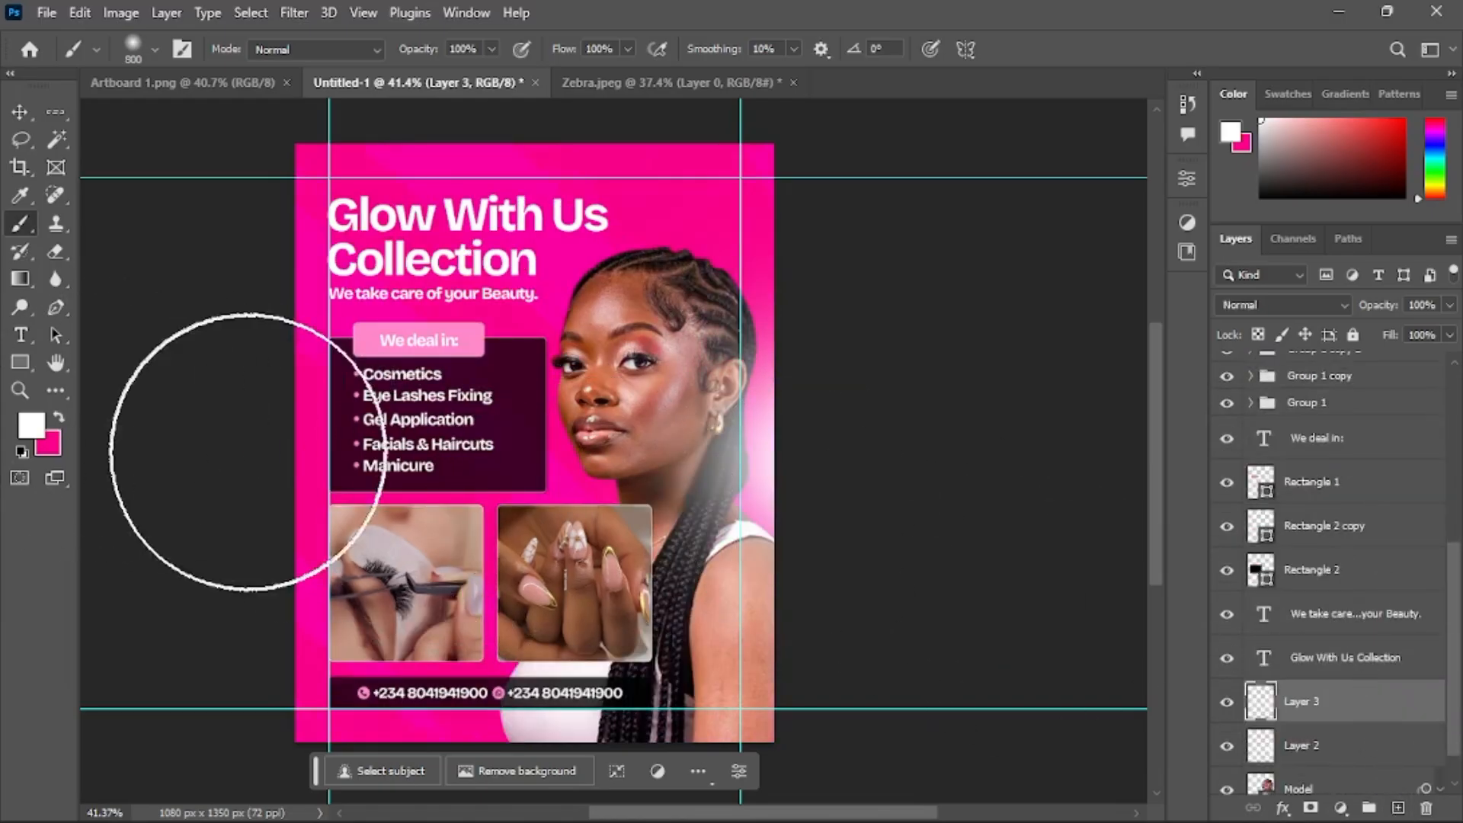
pyautogui.press('x')
pyautogui.click(56, 416)
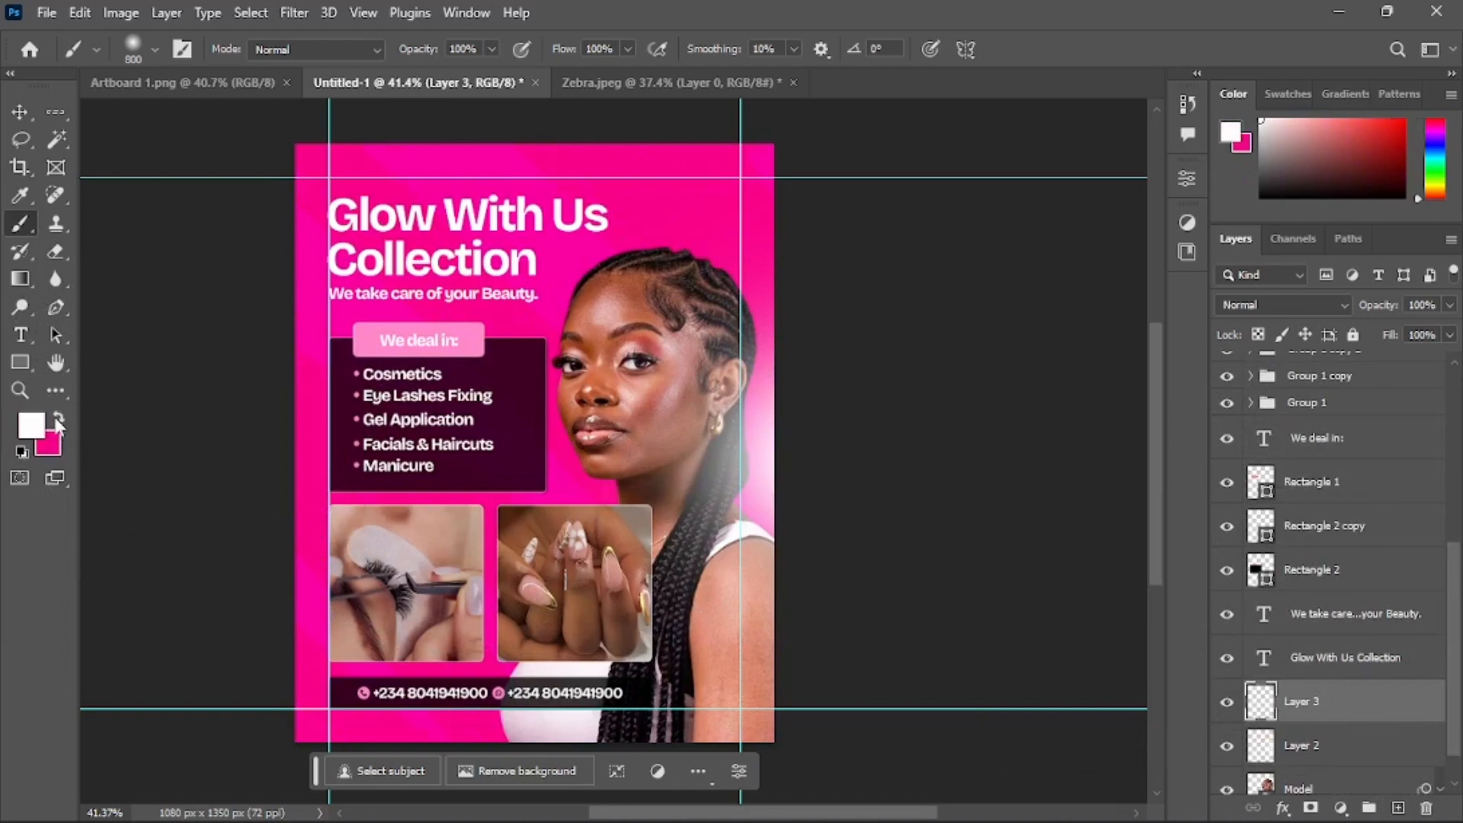
pyautogui.click(57, 417)
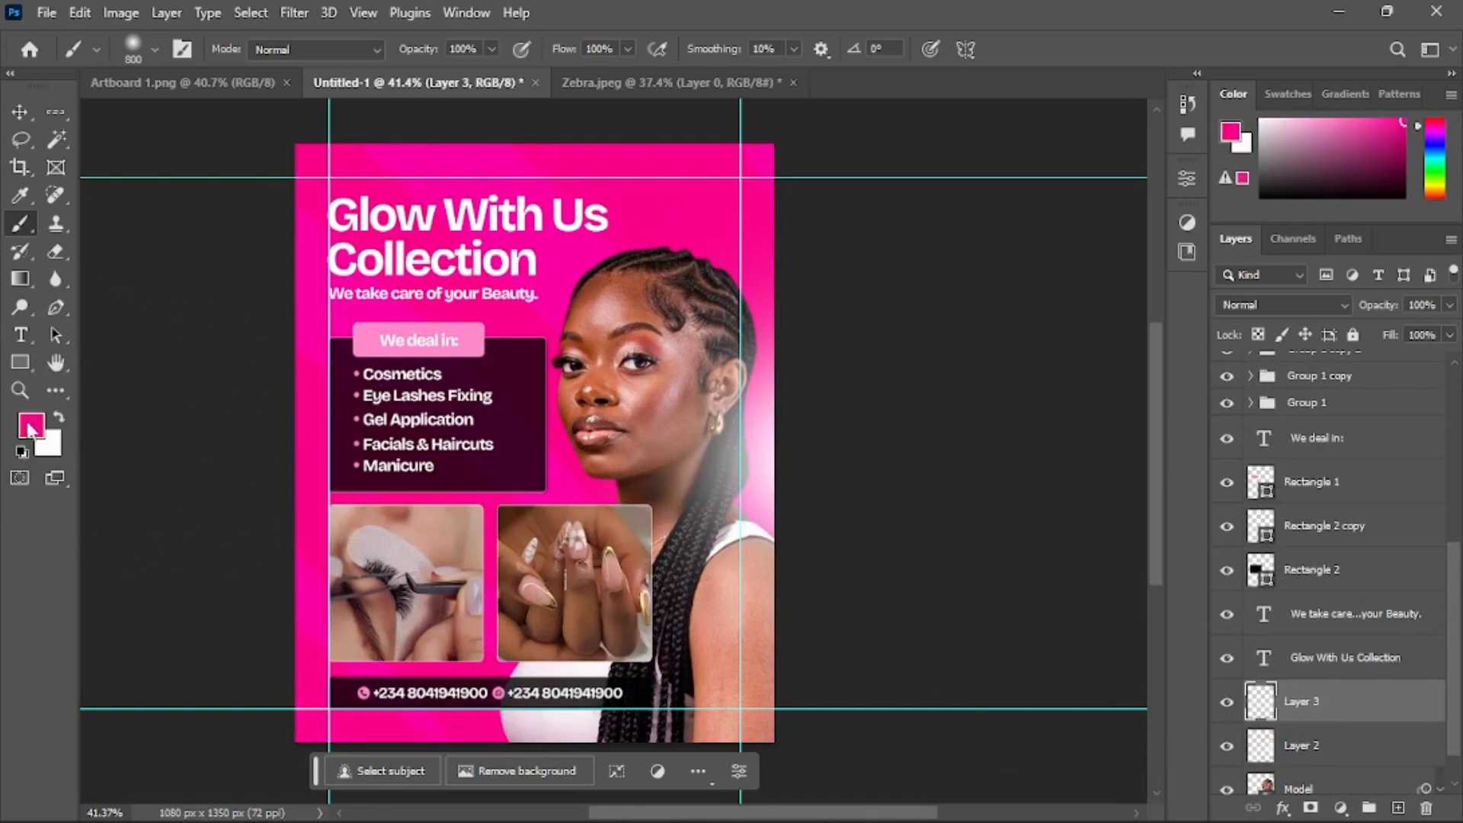
pyautogui.scroll(-1, 732, 488)
pyautogui.click(1286, 305)
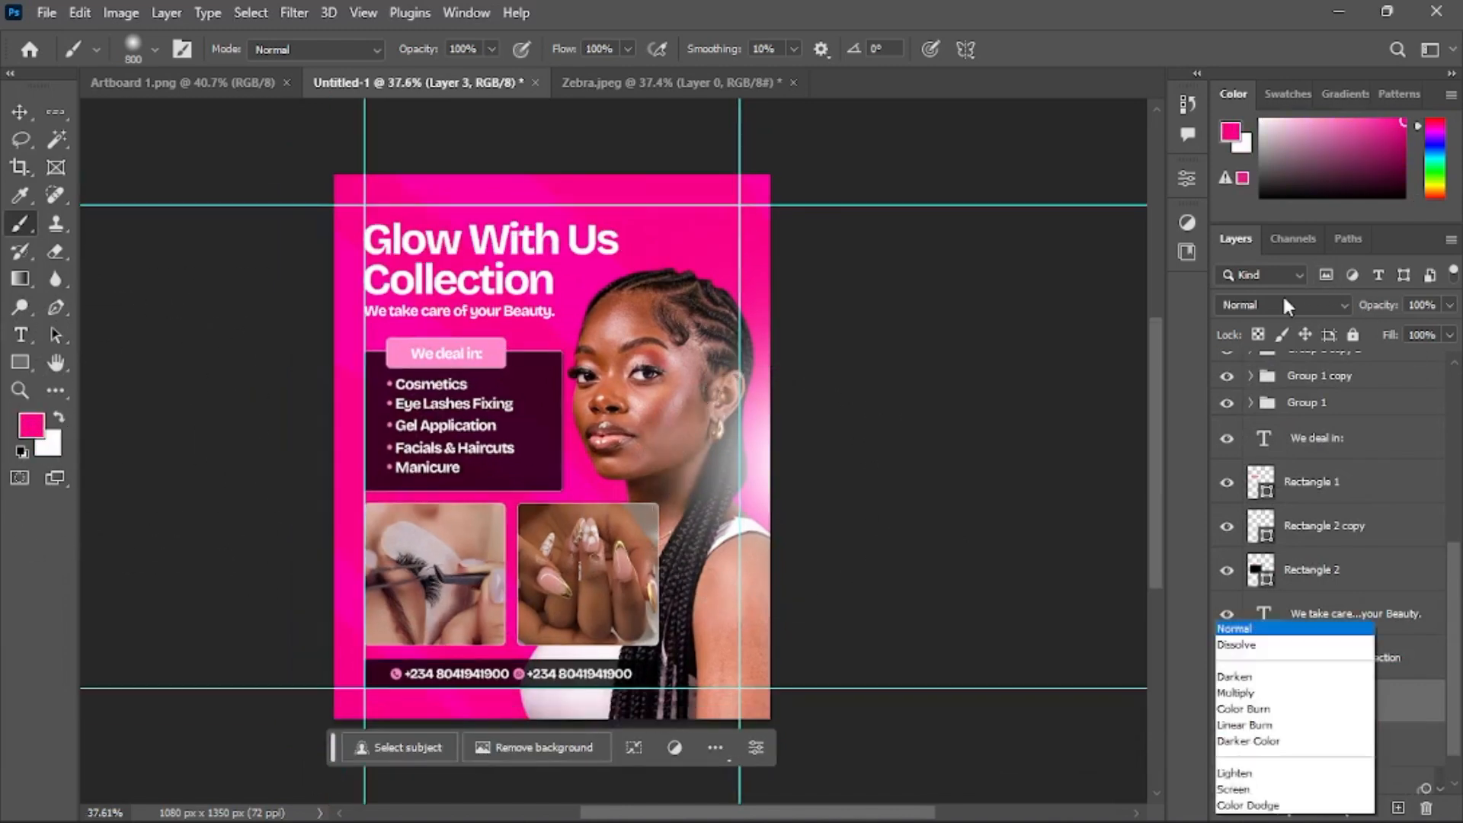
pyautogui.click(1267, 465)
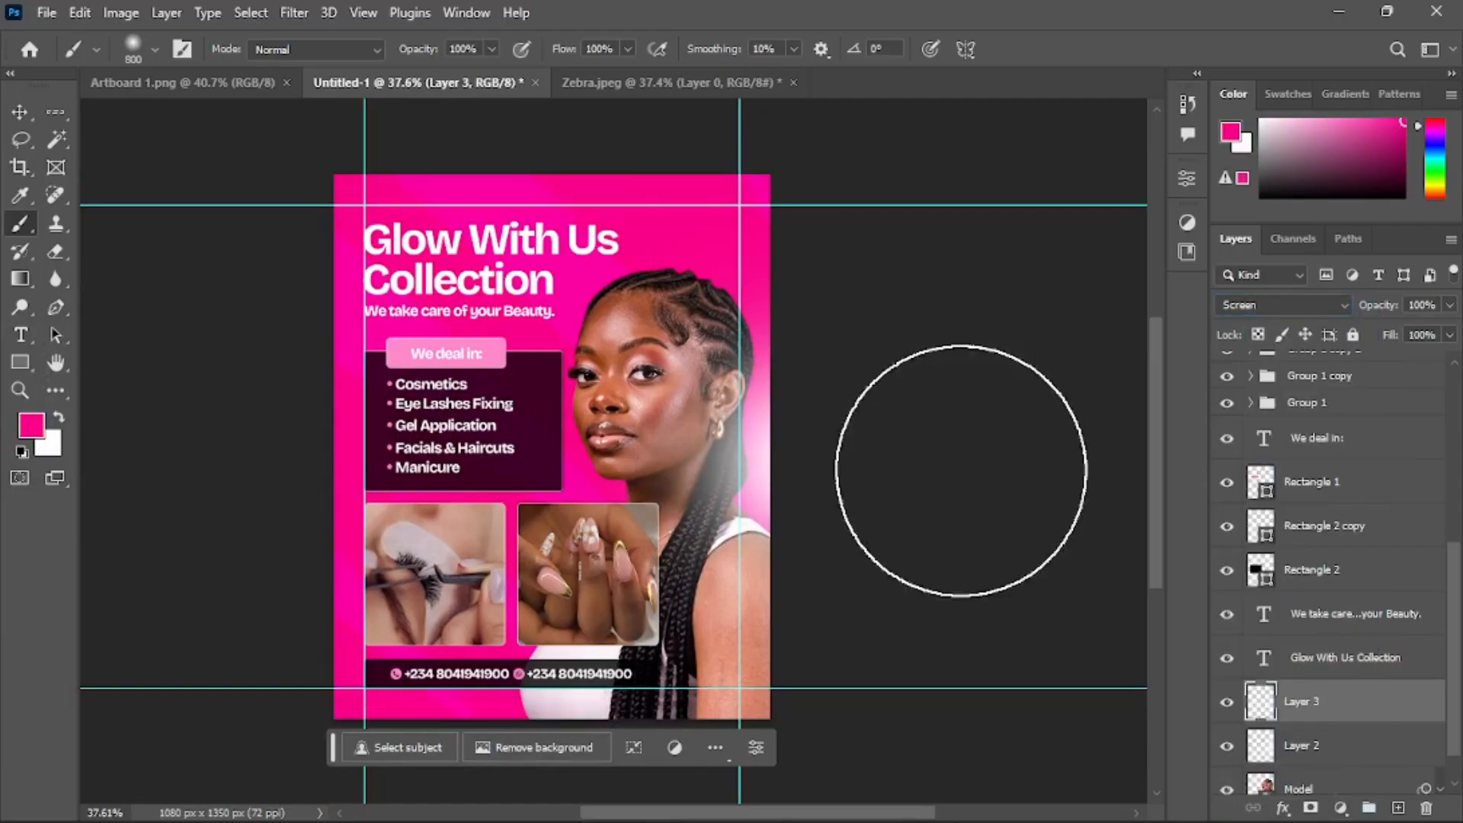
# Paint a soft pink glow around the right side of the model's head and hair
pyautogui.click(816, 480)
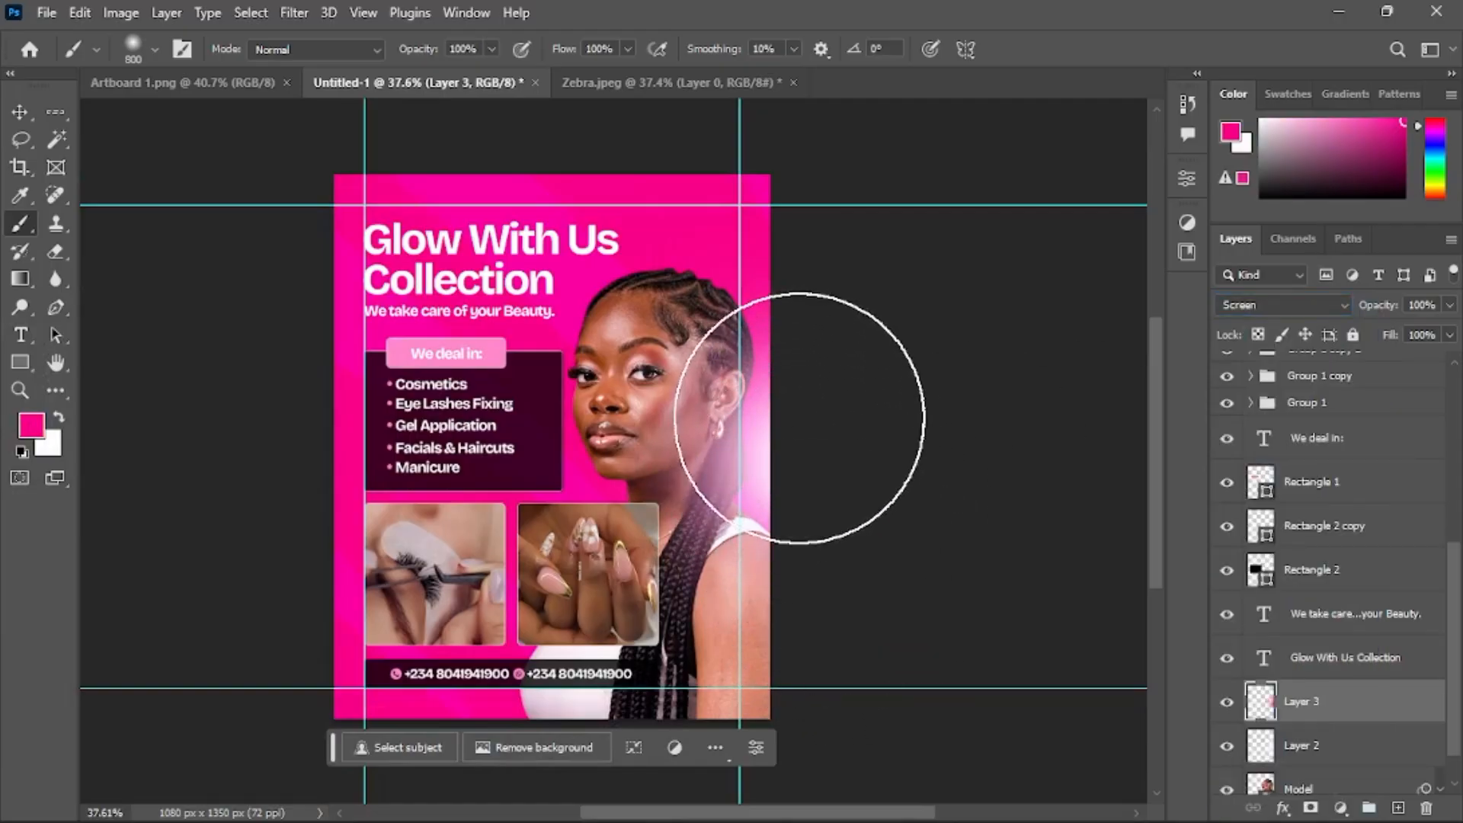
pyautogui.click(801, 418)
pyautogui.click(803, 494)
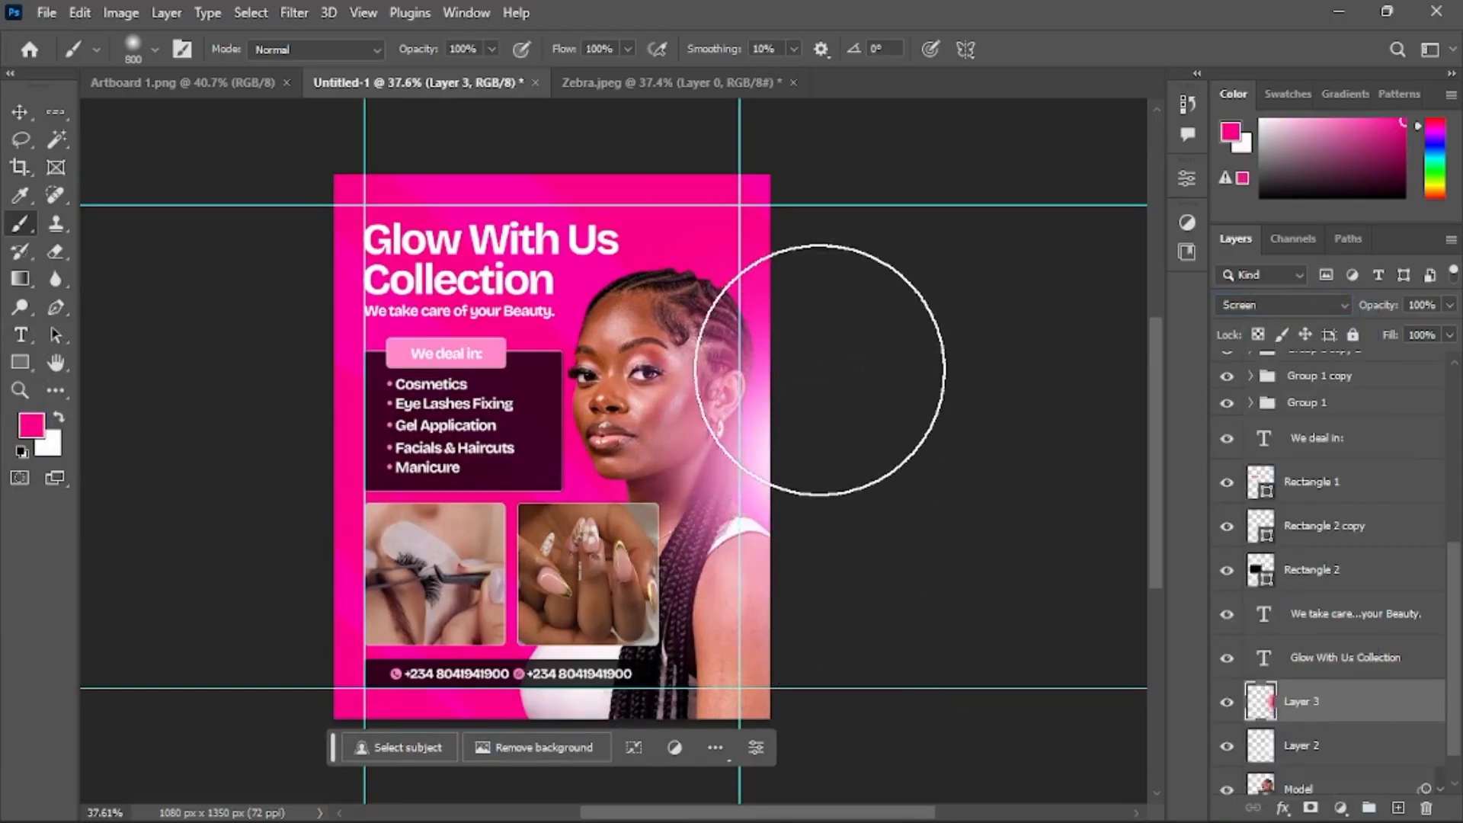
pyautogui.click(820, 371)
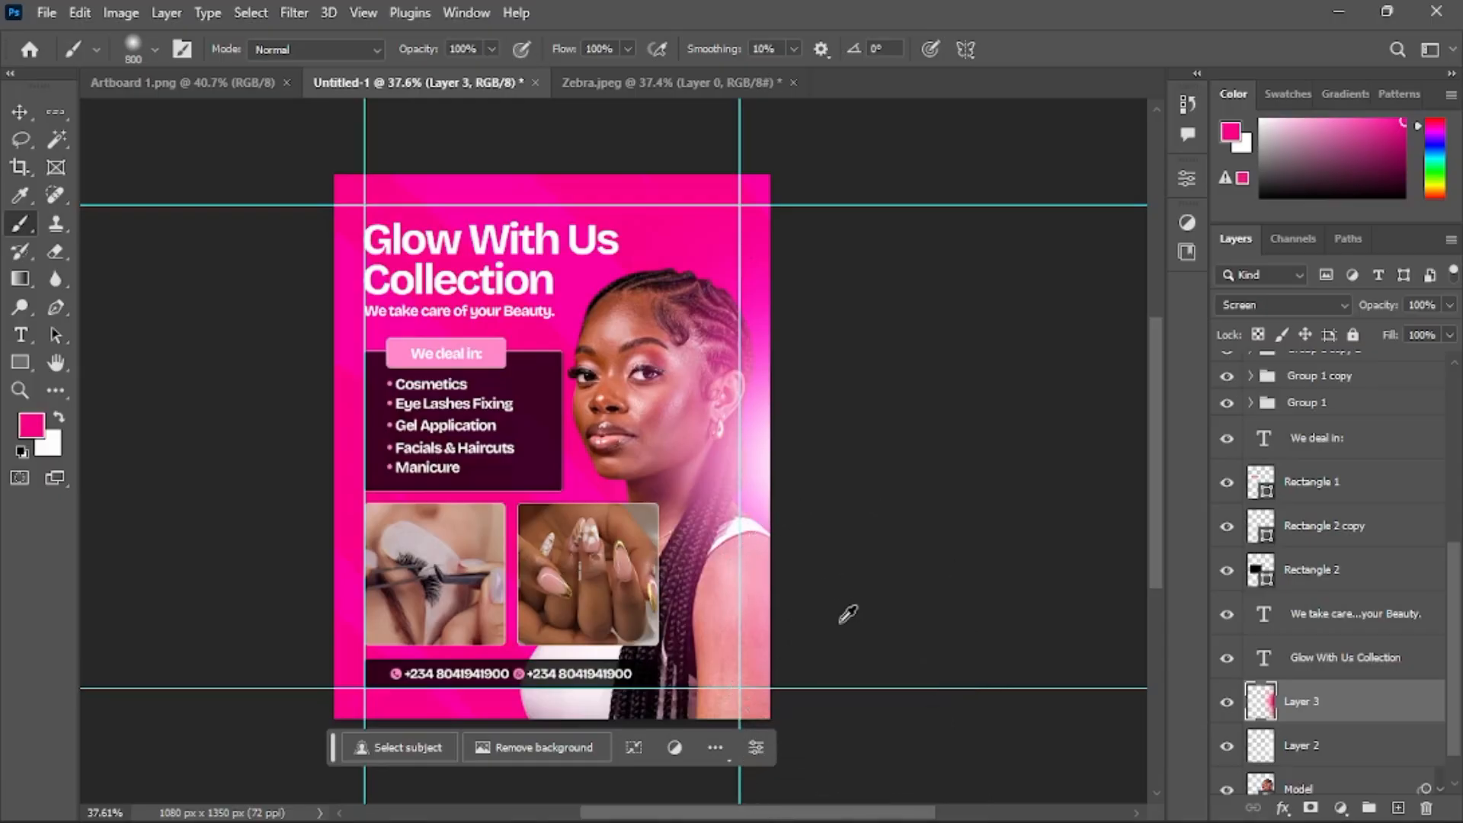
# Resize the brush to 500 px and undo the last pink glow stroke near the model's face
pyautogui.scroll(4, 448, 450)
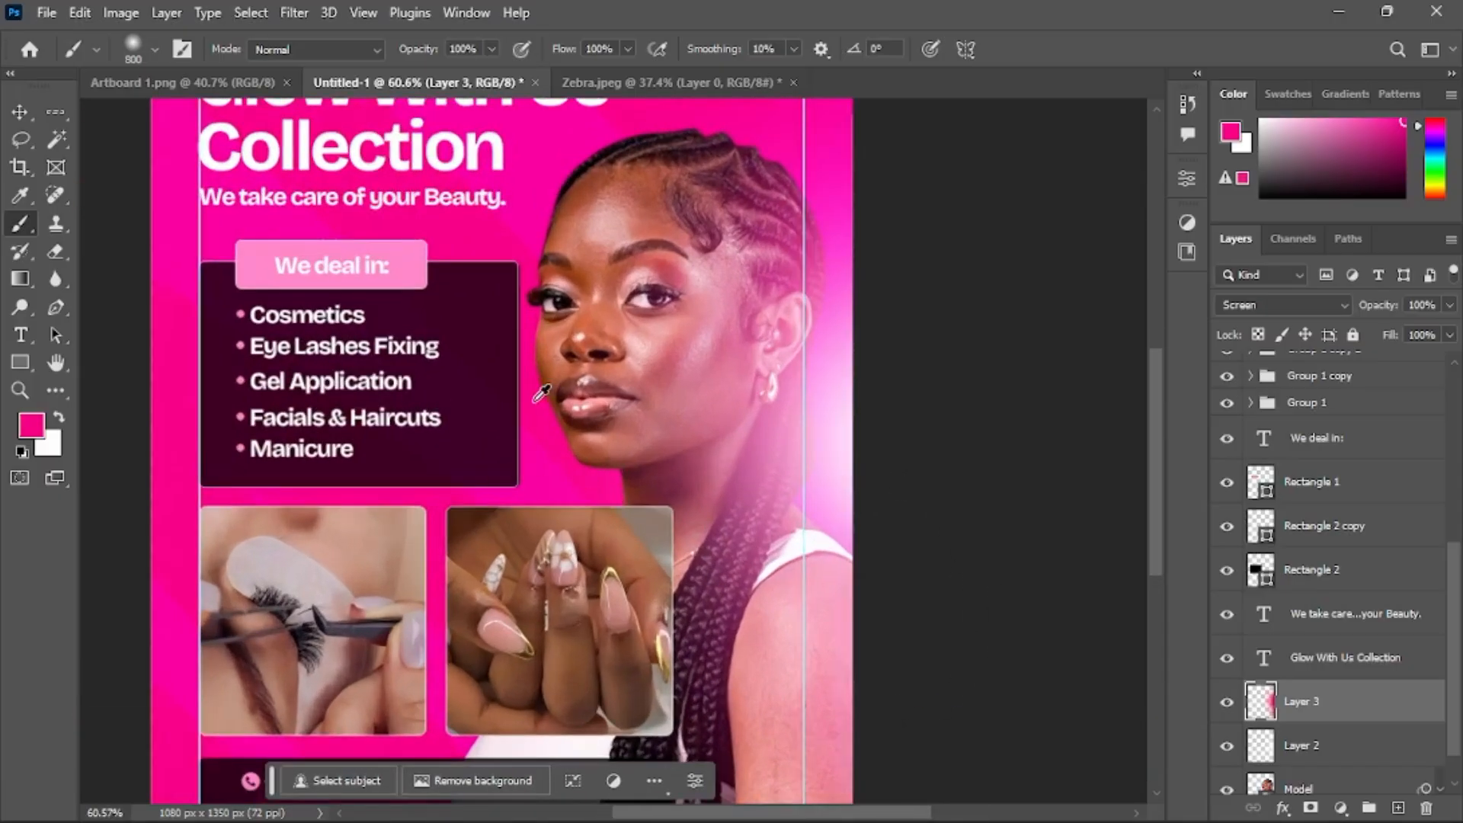
pyautogui.scroll(1, 536, 401)
pyautogui.press('[')
pyautogui.press('[')
pyautogui.press('[')
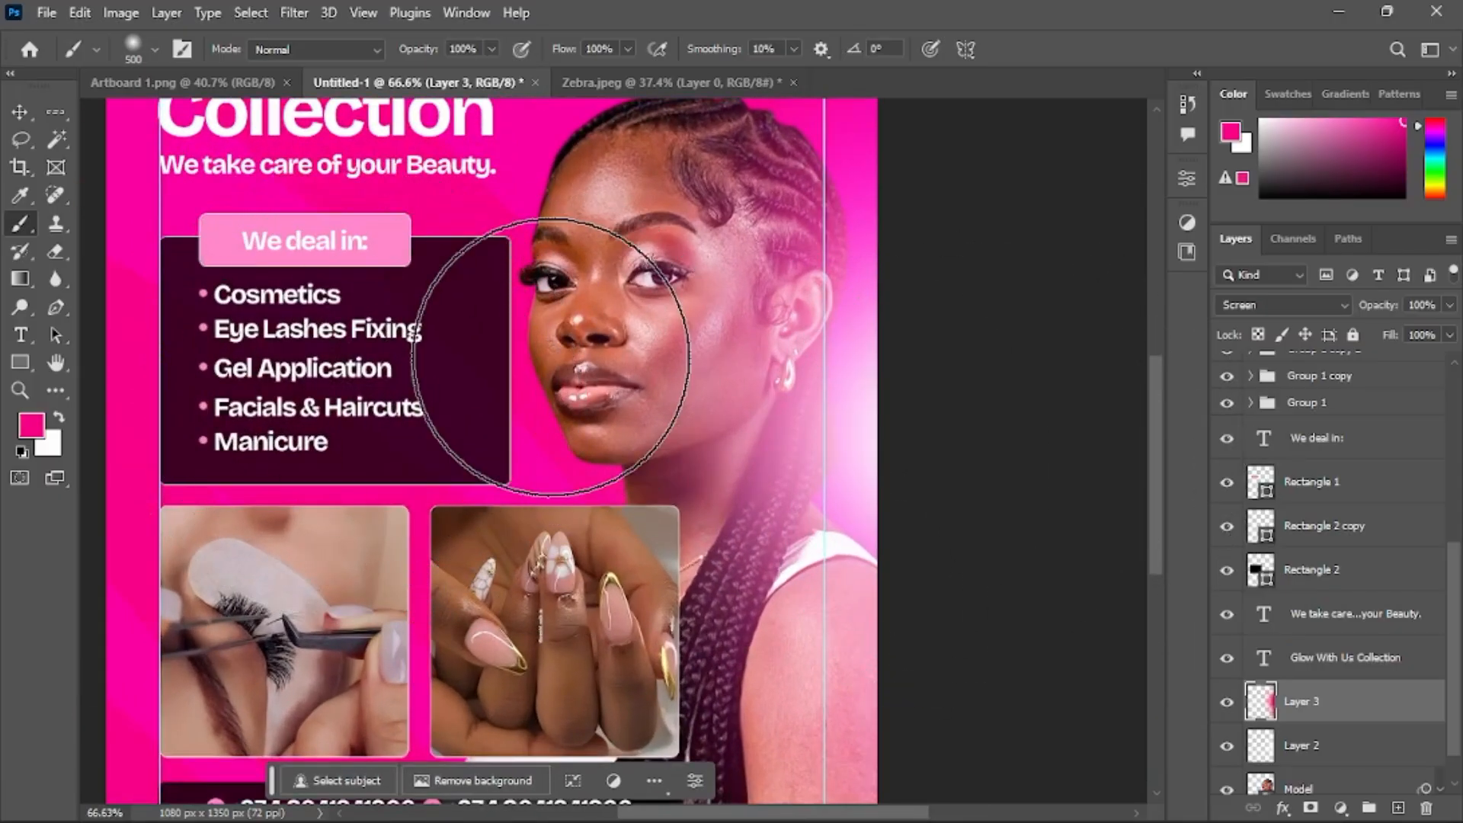
pyautogui.press('[')
pyautogui.press('[')
pyautogui.press('[')
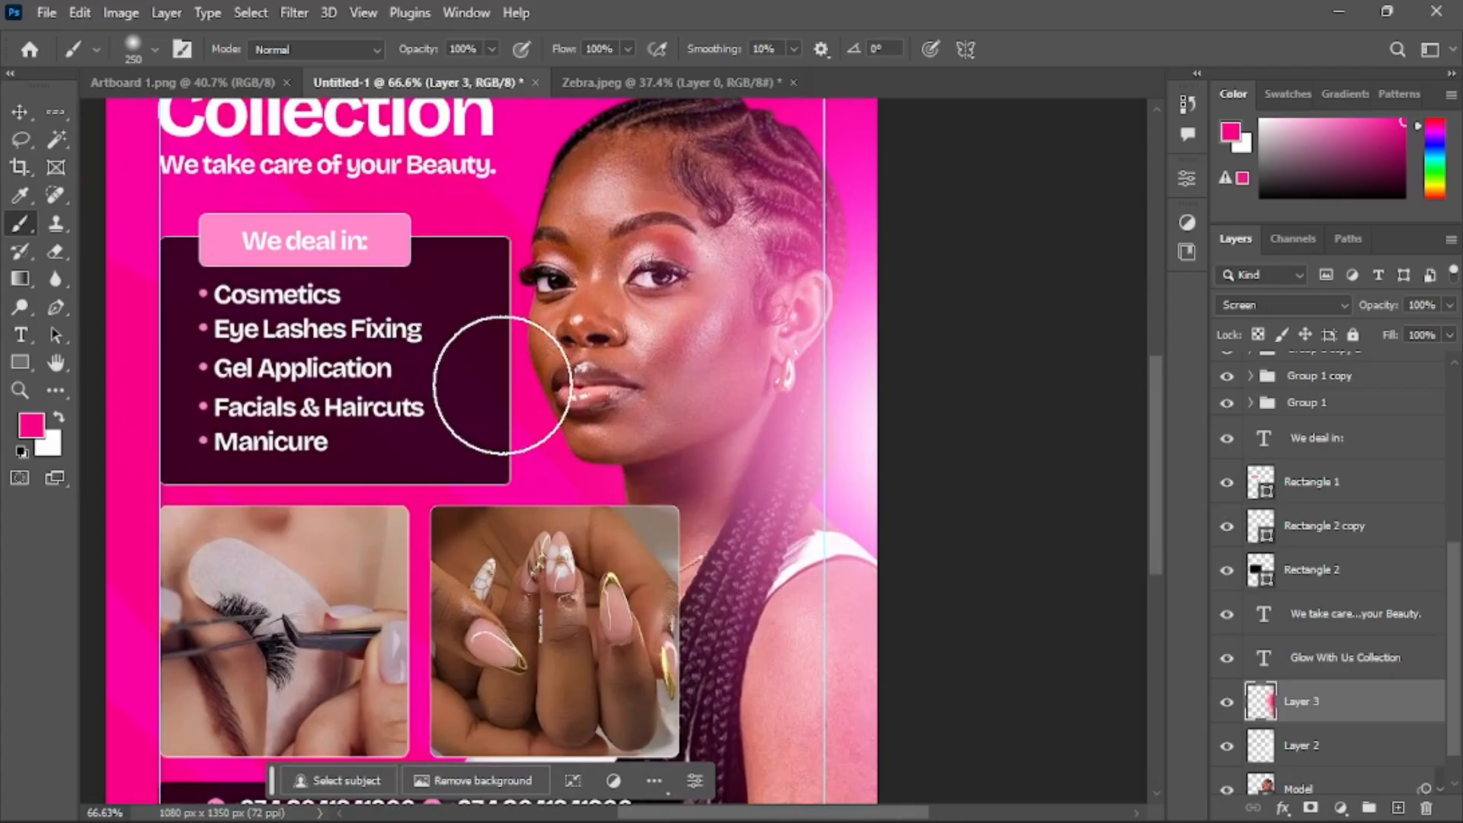
pyautogui.press(']')
pyautogui.press(']')
pyautogui.press(']')
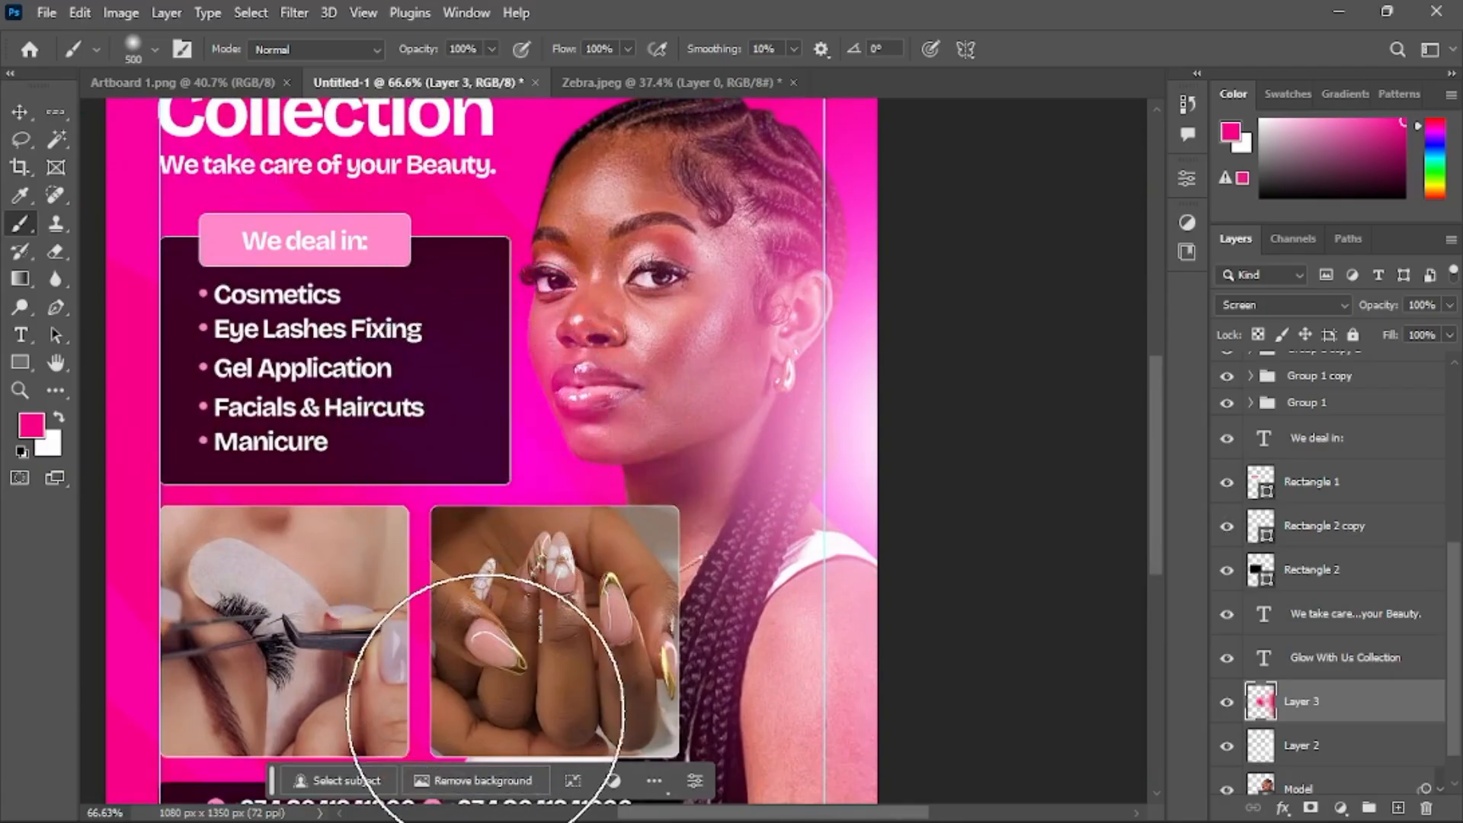
pyautogui.scroll(-4, 477, 506)
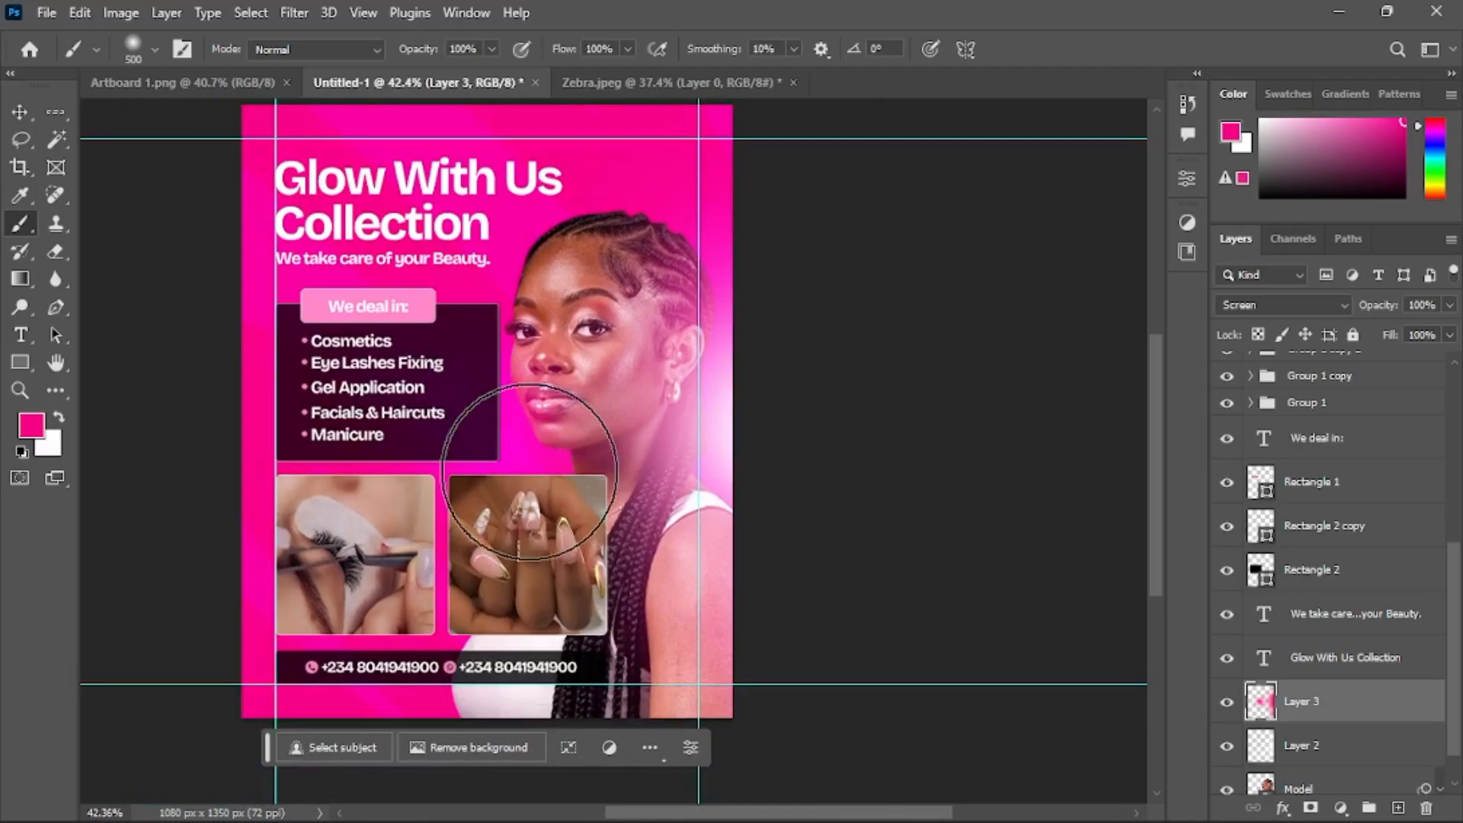
pyautogui.hotkey('ctrl', 'z')
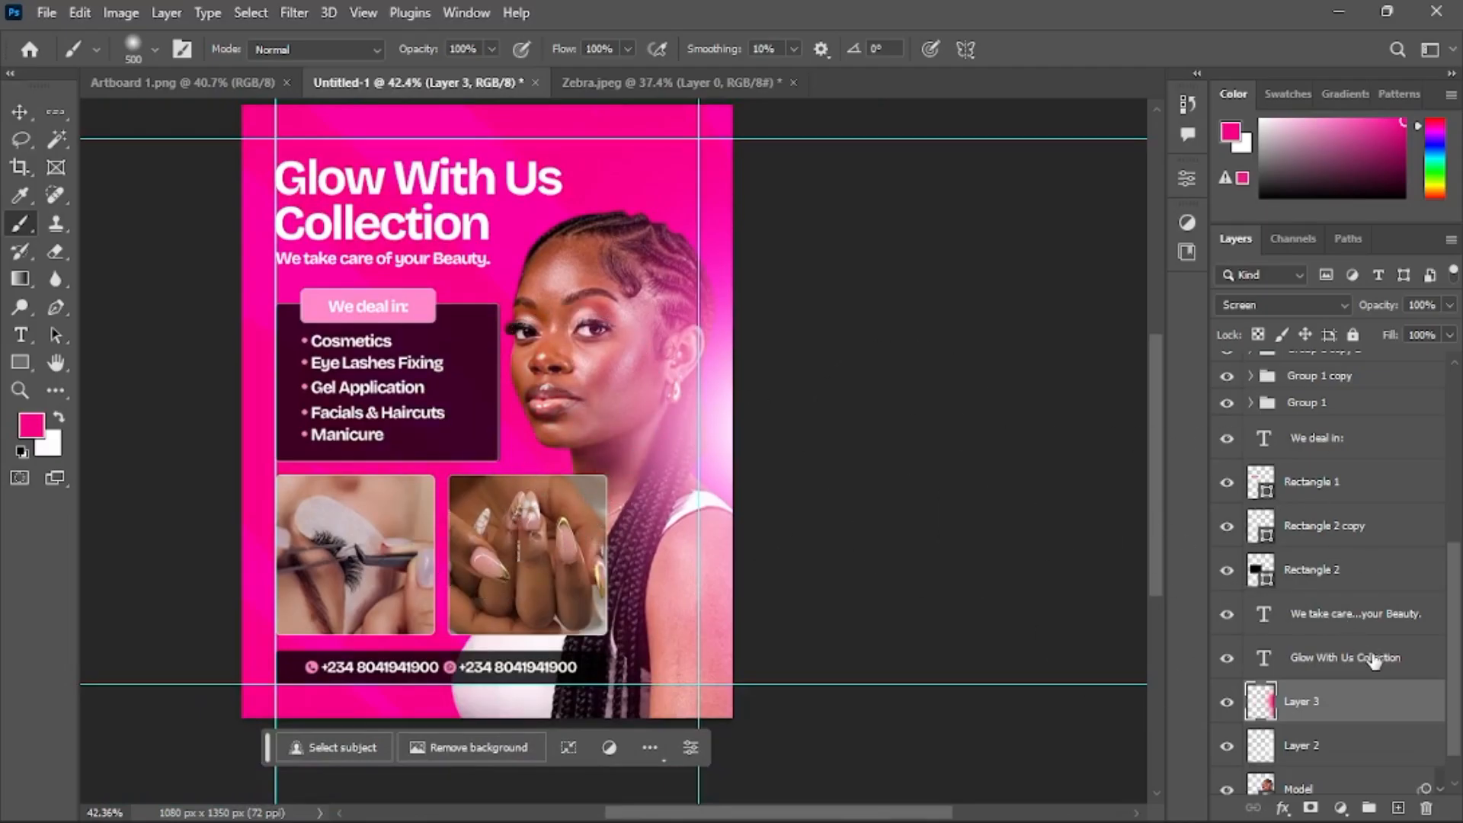
# Add a new layer beneath Layer 2, clip it to the Model layer, and set it to Screen mode
pyautogui.scroll(-1, 1374, 661)
pyautogui.click(1400, 806)
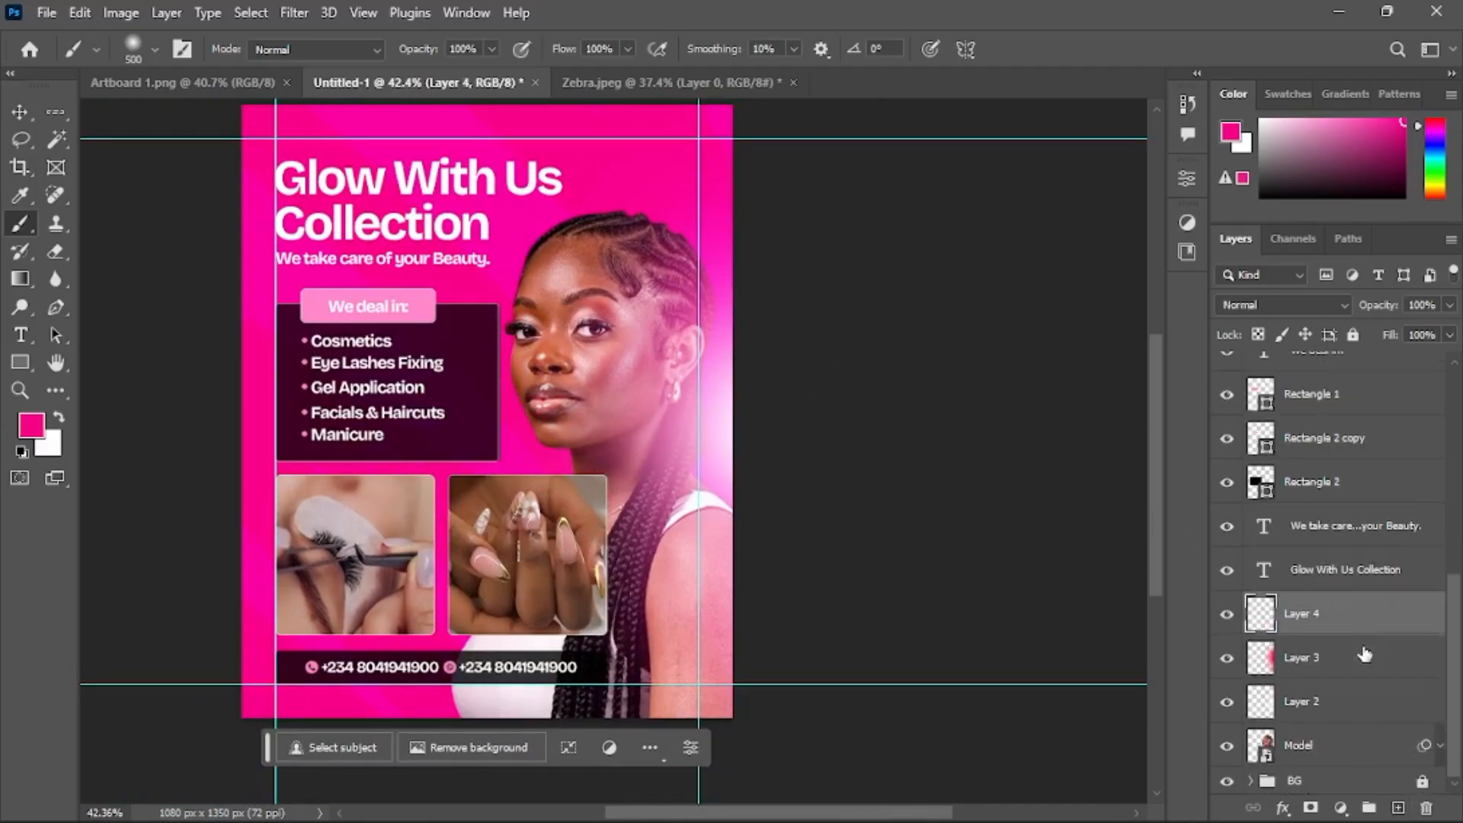
pyautogui.moveTo(1335, 625); pyautogui.dragTo(1366, 682)
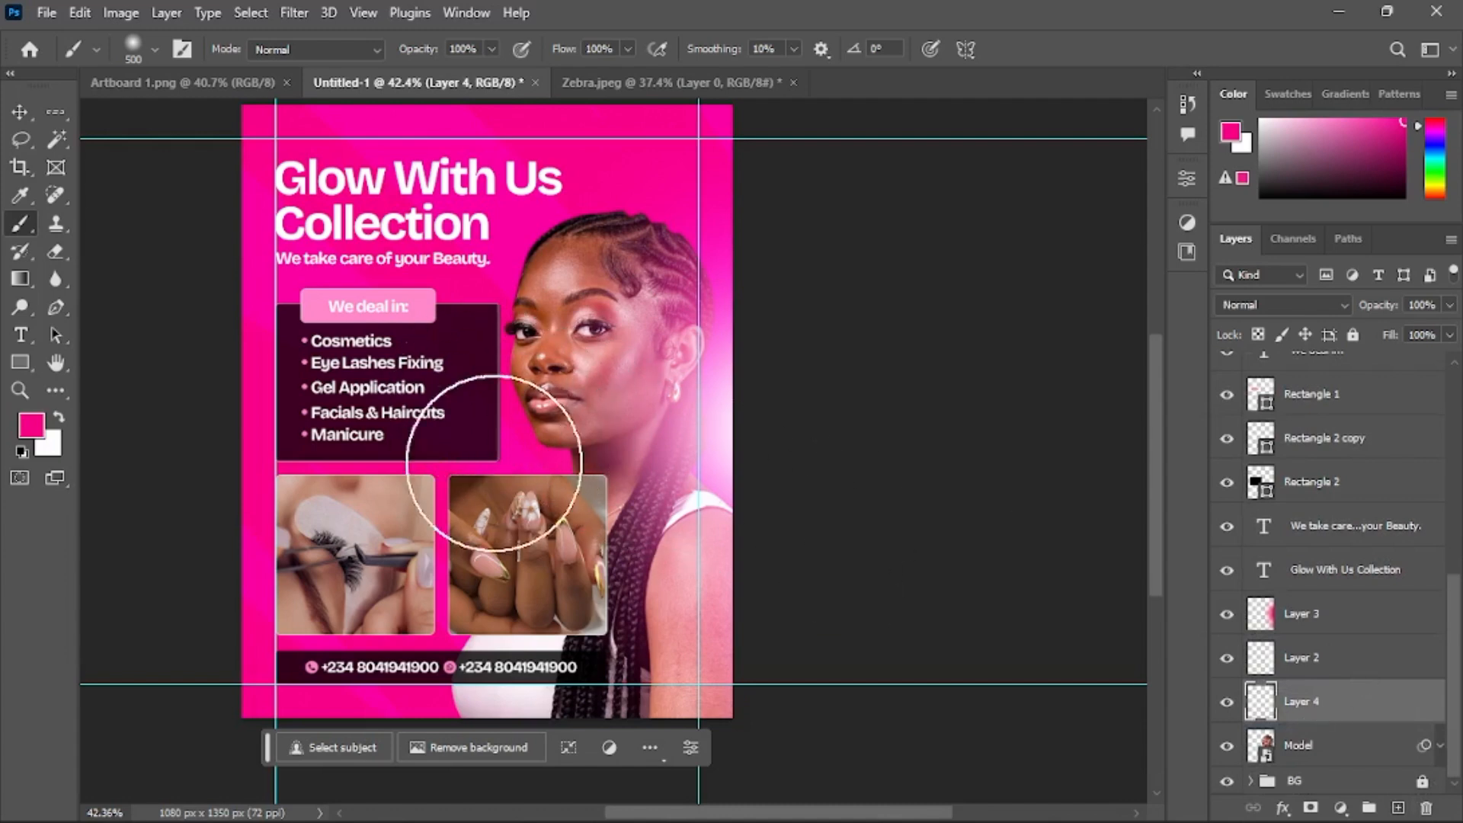
pyautogui.keyDown('alt'); pyautogui.click(1343, 719); pyautogui.keyUp('alt')
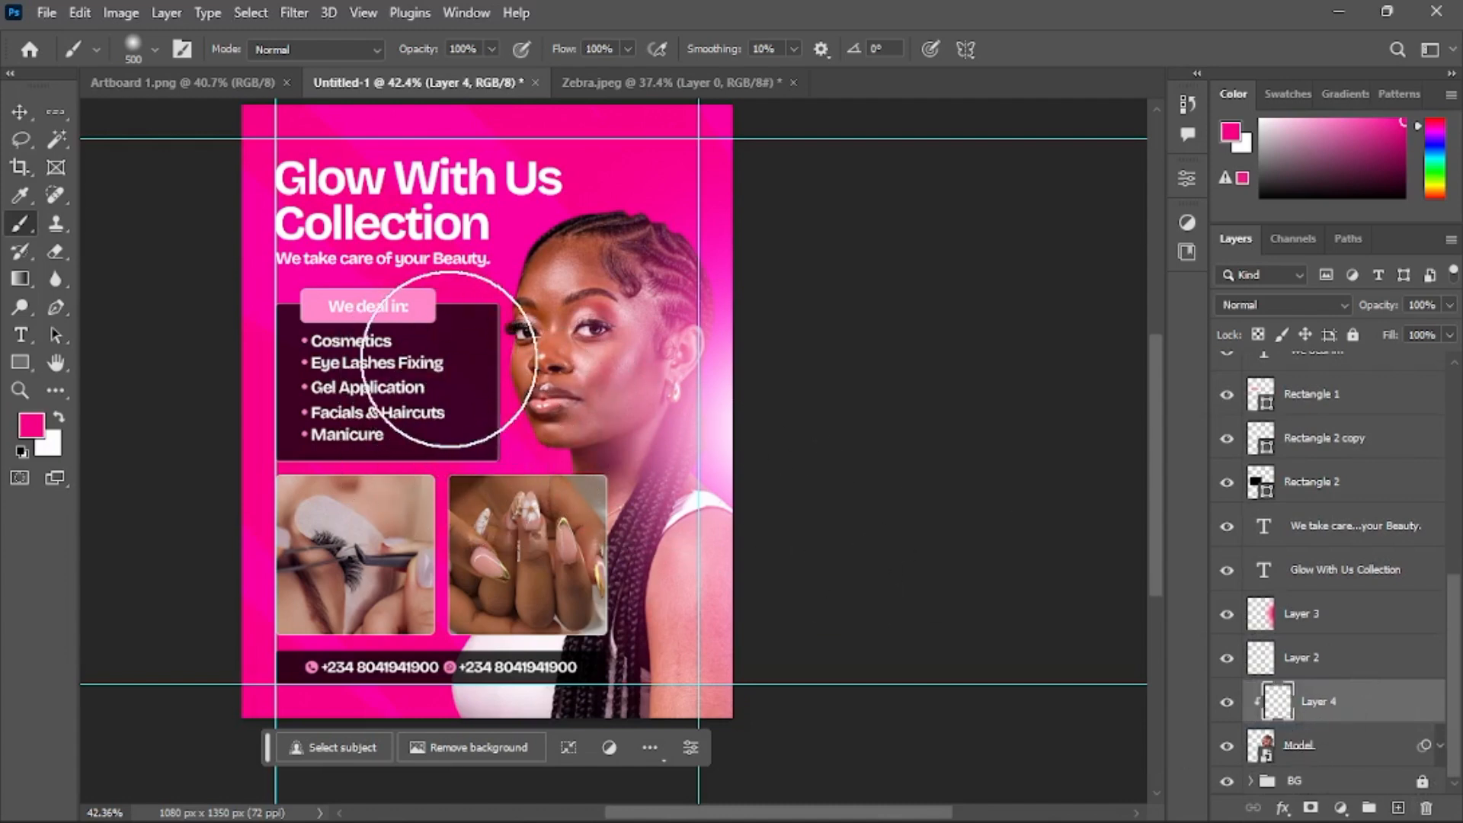
pyautogui.click(1245, 306)
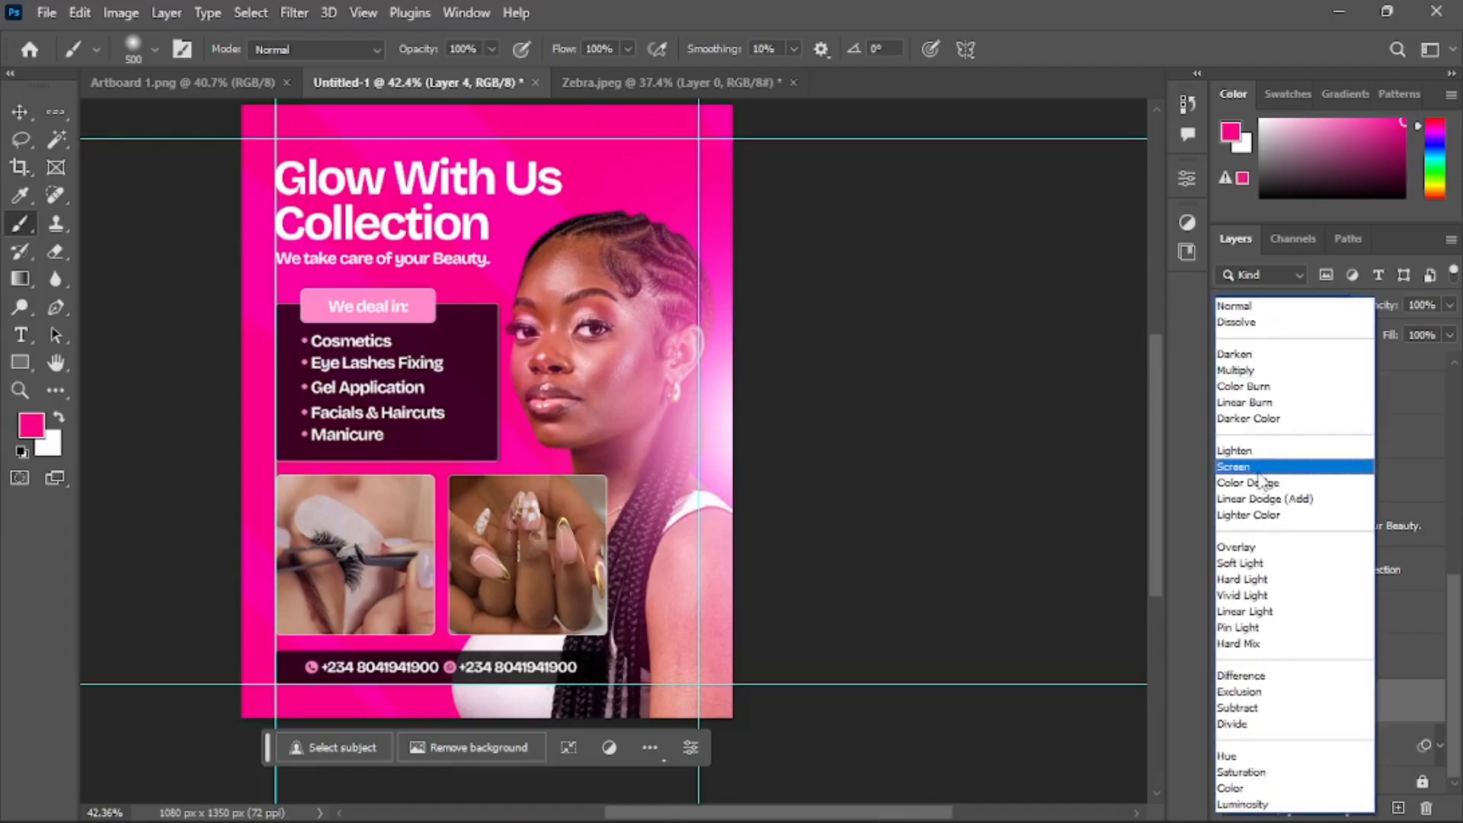
pyautogui.click(1261, 478)
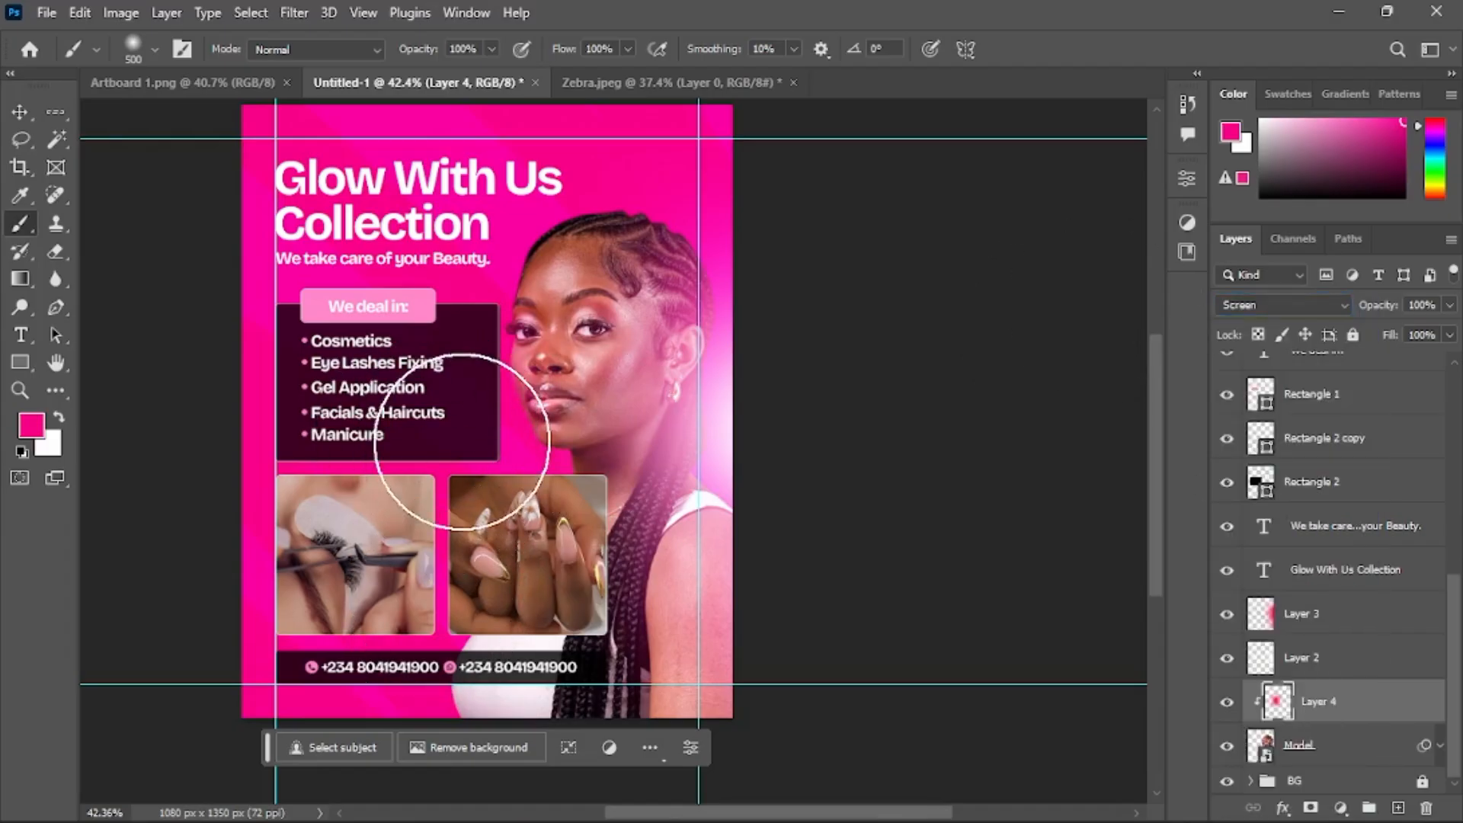
# Release and reapply the new layer's clipping mask to compare the pink glow on the model's face
pyautogui.scroll(-5, 461, 408)
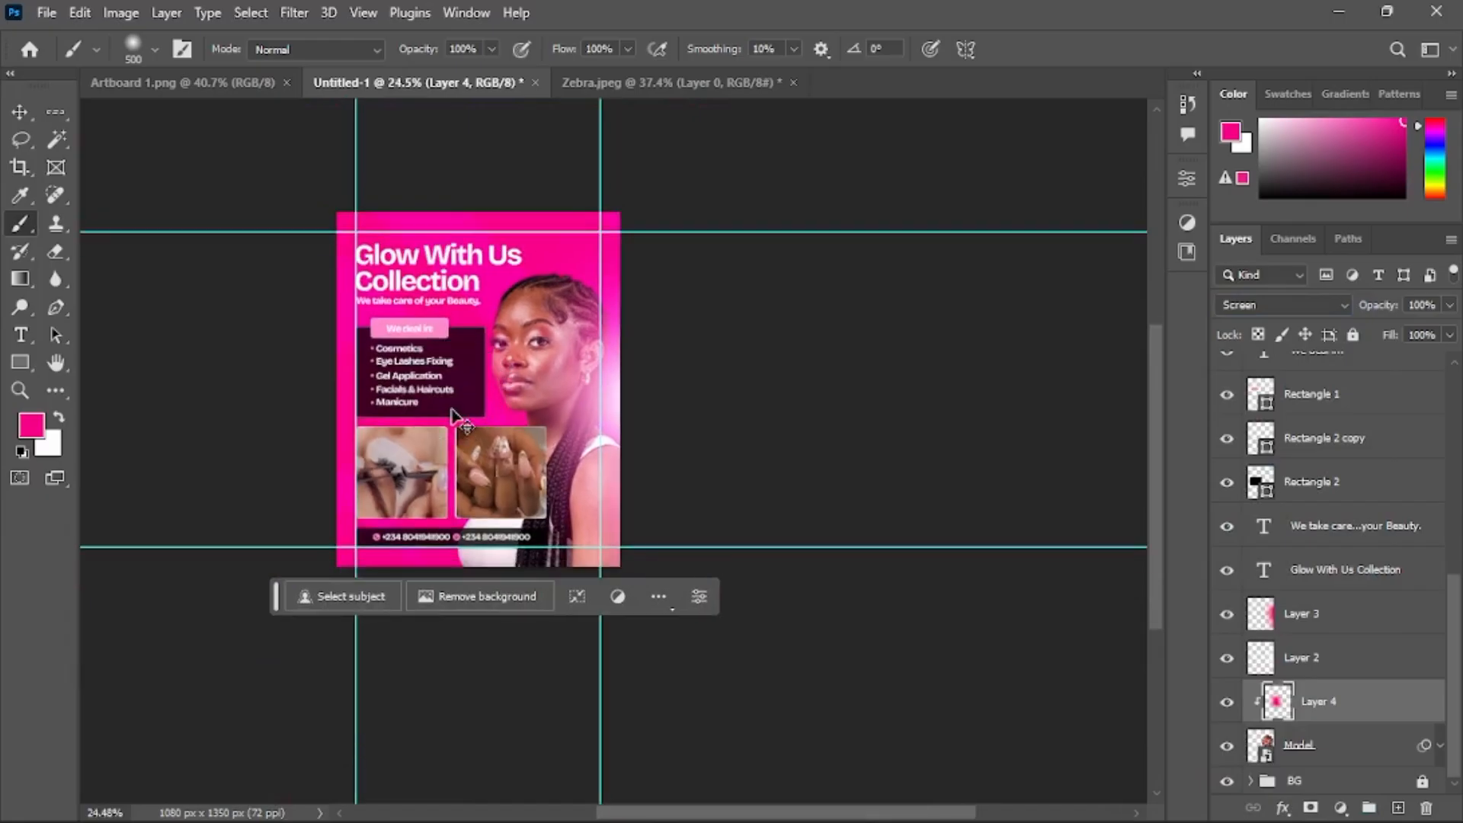
pyautogui.scroll(5, 453, 415)
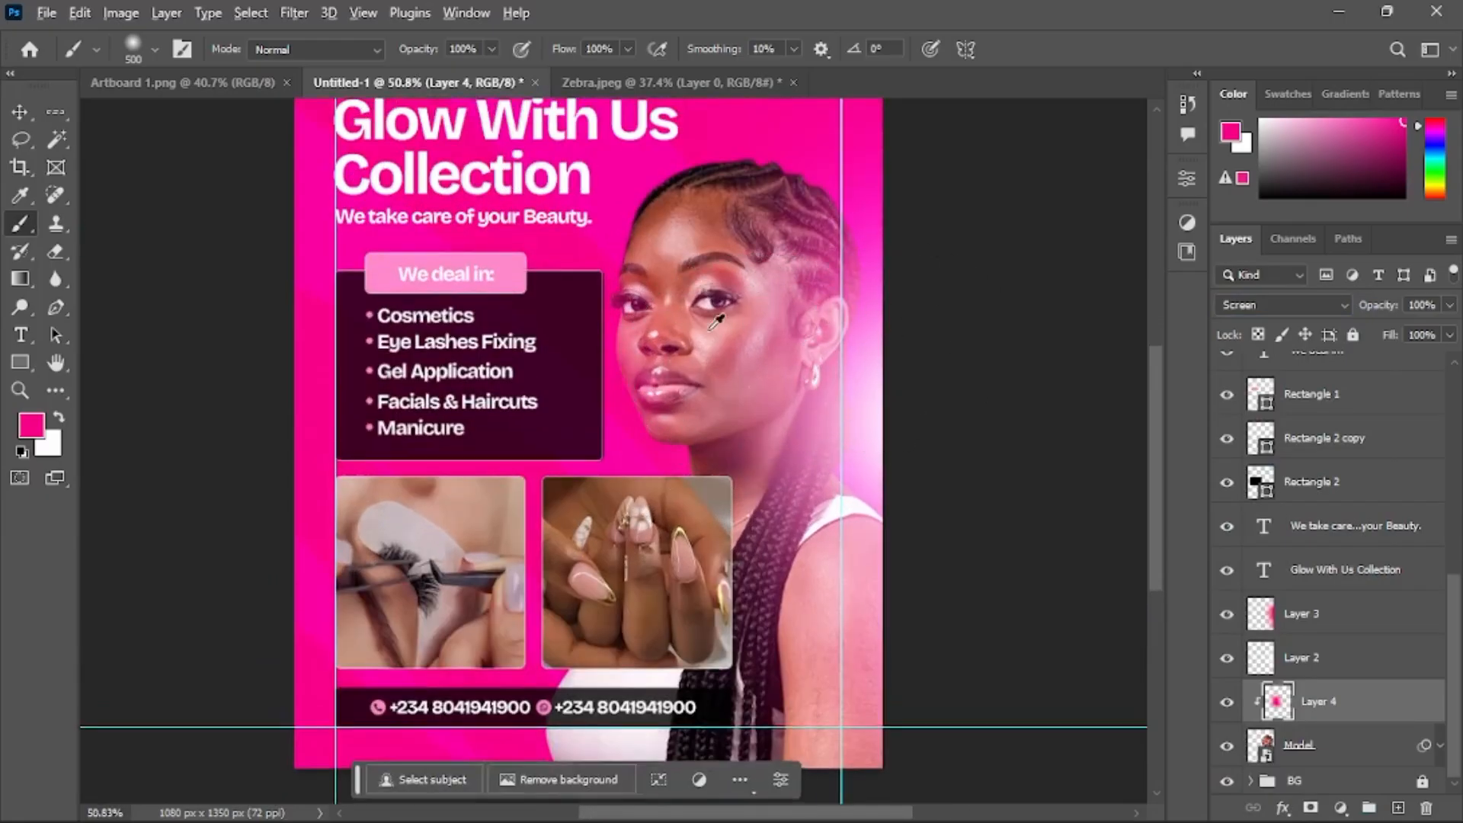
pyautogui.scroll(1, 716, 324)
pyautogui.keyDown('alt'); pyautogui.click(1330, 717); pyautogui.keyUp('alt')
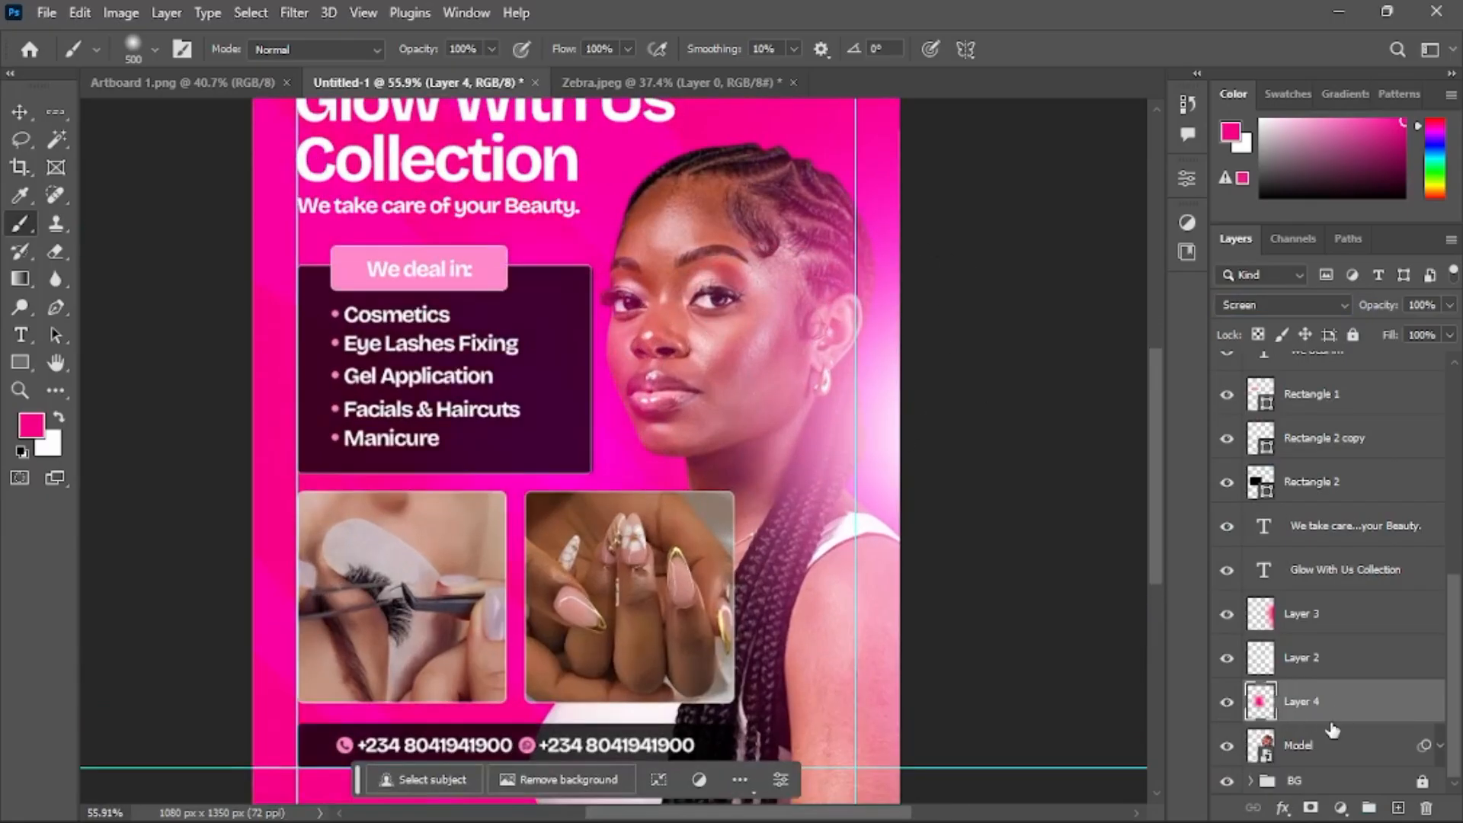
pyautogui.scroll(-2, 631, 420)
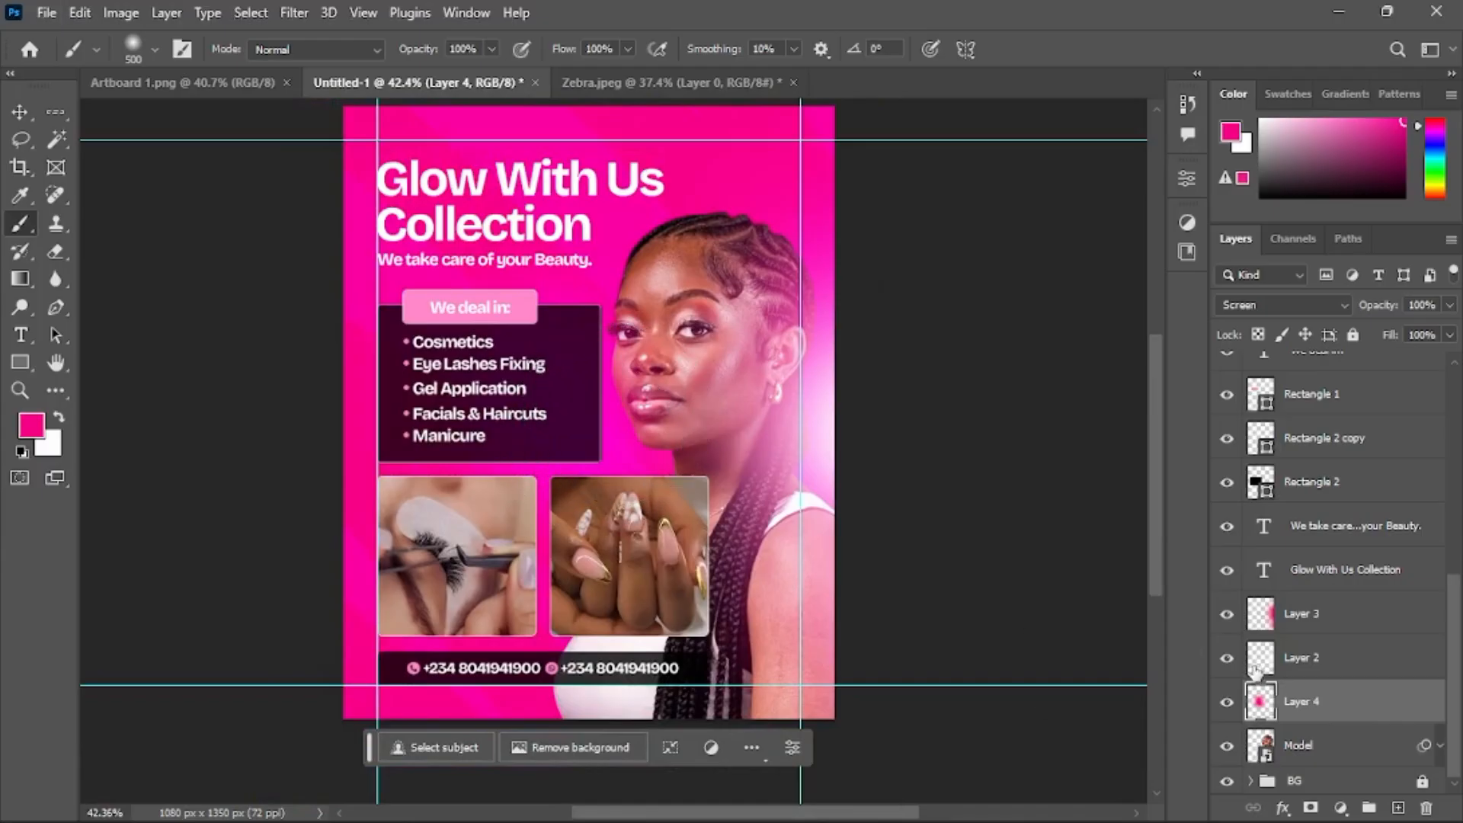
pyautogui.keyDown('alt'); pyautogui.click(1316, 717); pyautogui.keyUp('alt')
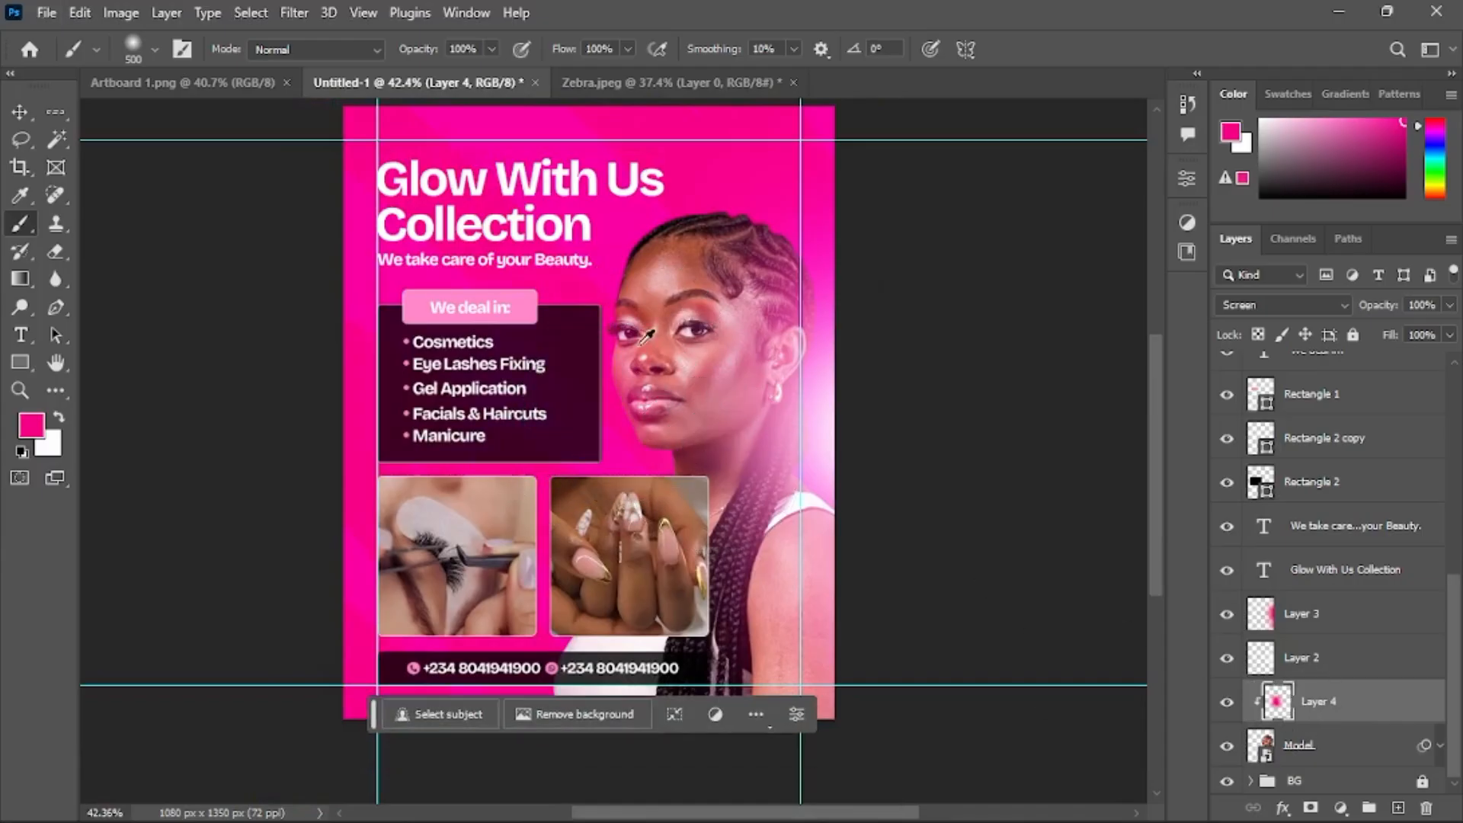
pyautogui.scroll(-3, 705, 364)
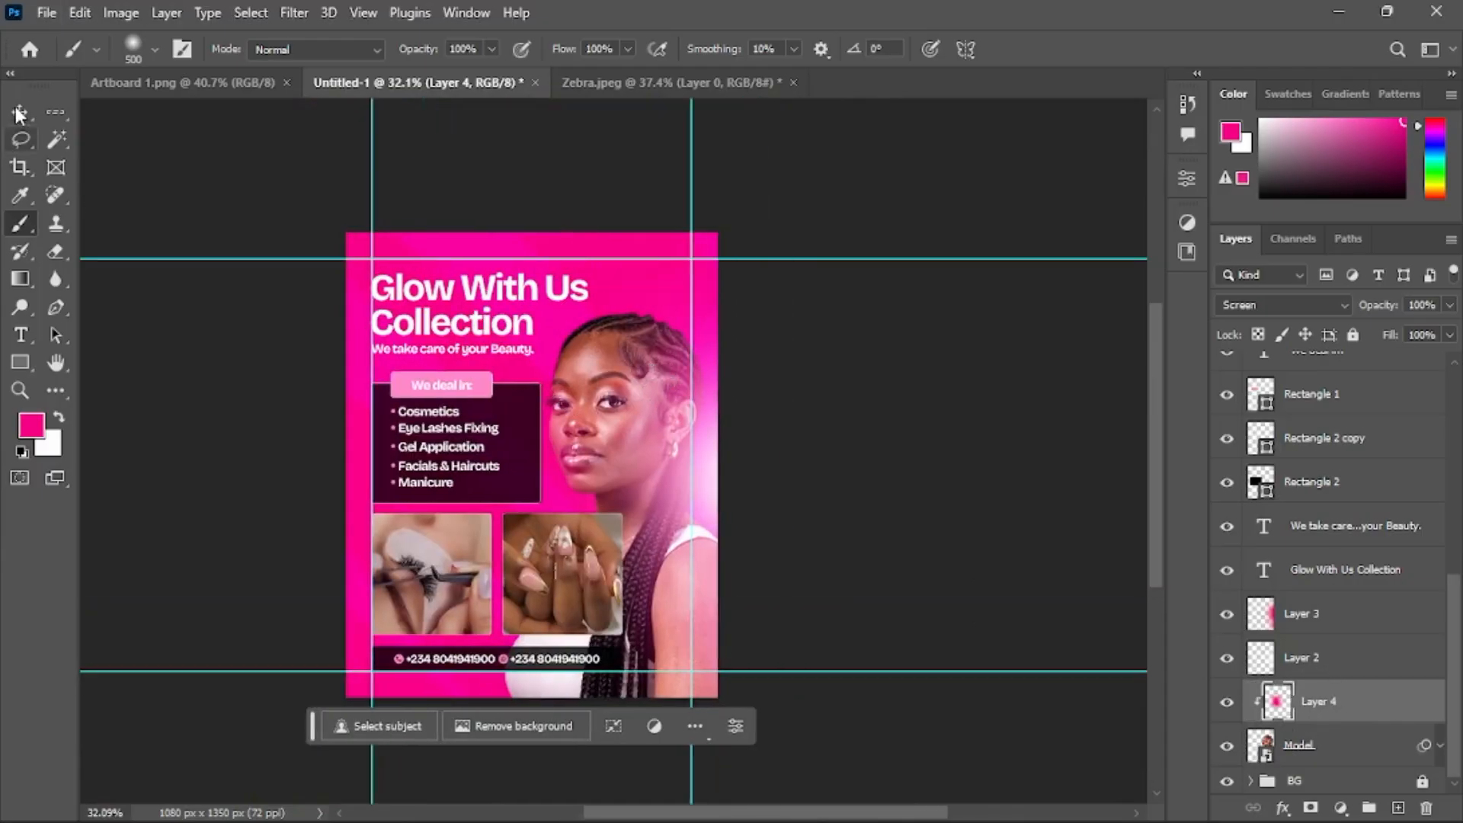
# Clear all canvas guides from the flyer
pyautogui.press('v')
pyautogui.scroll(-1, 532, 439)
pyautogui.click(844, 395)
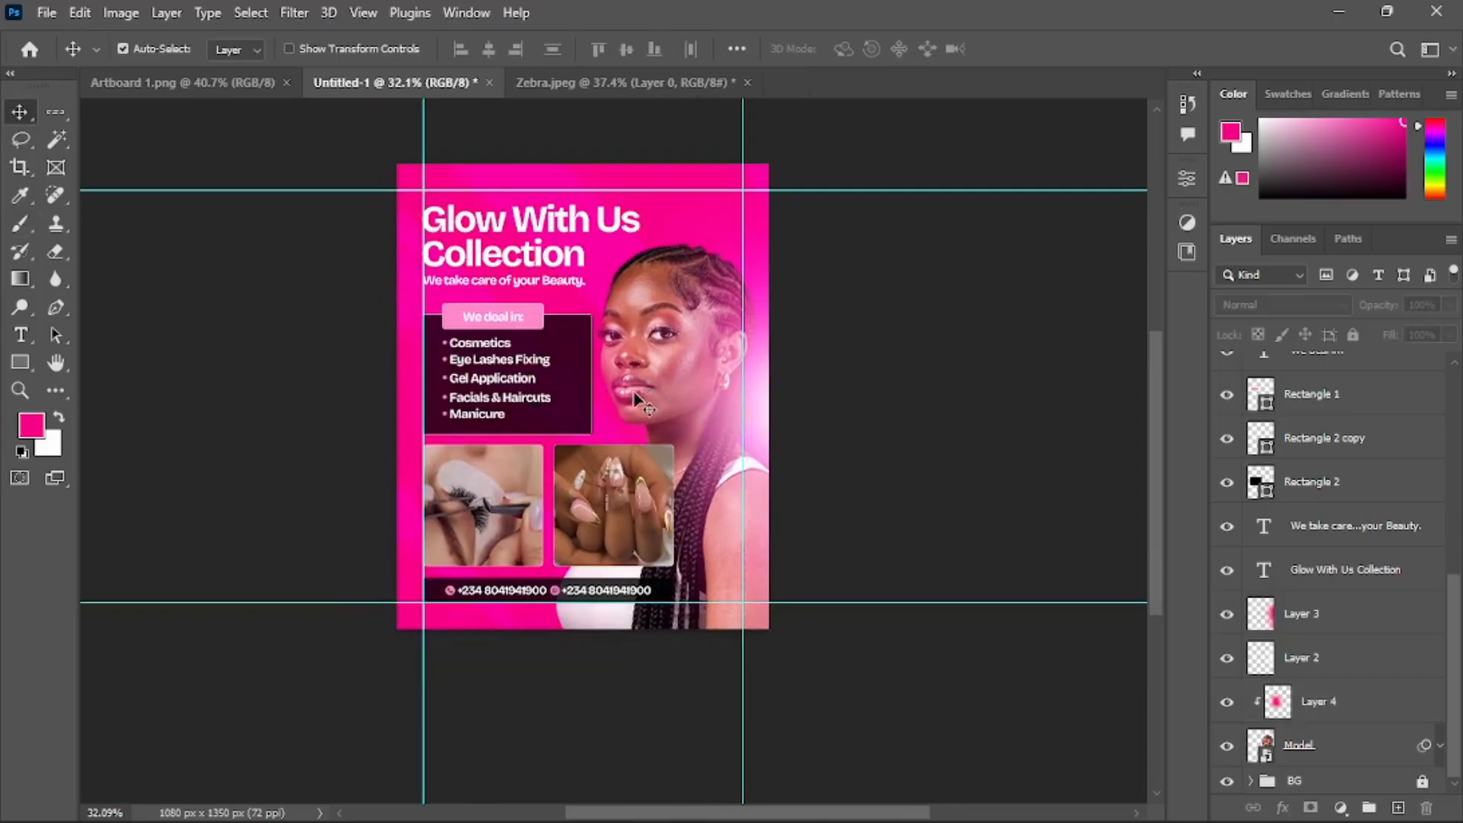
pyautogui.scroll(1, 610, 352)
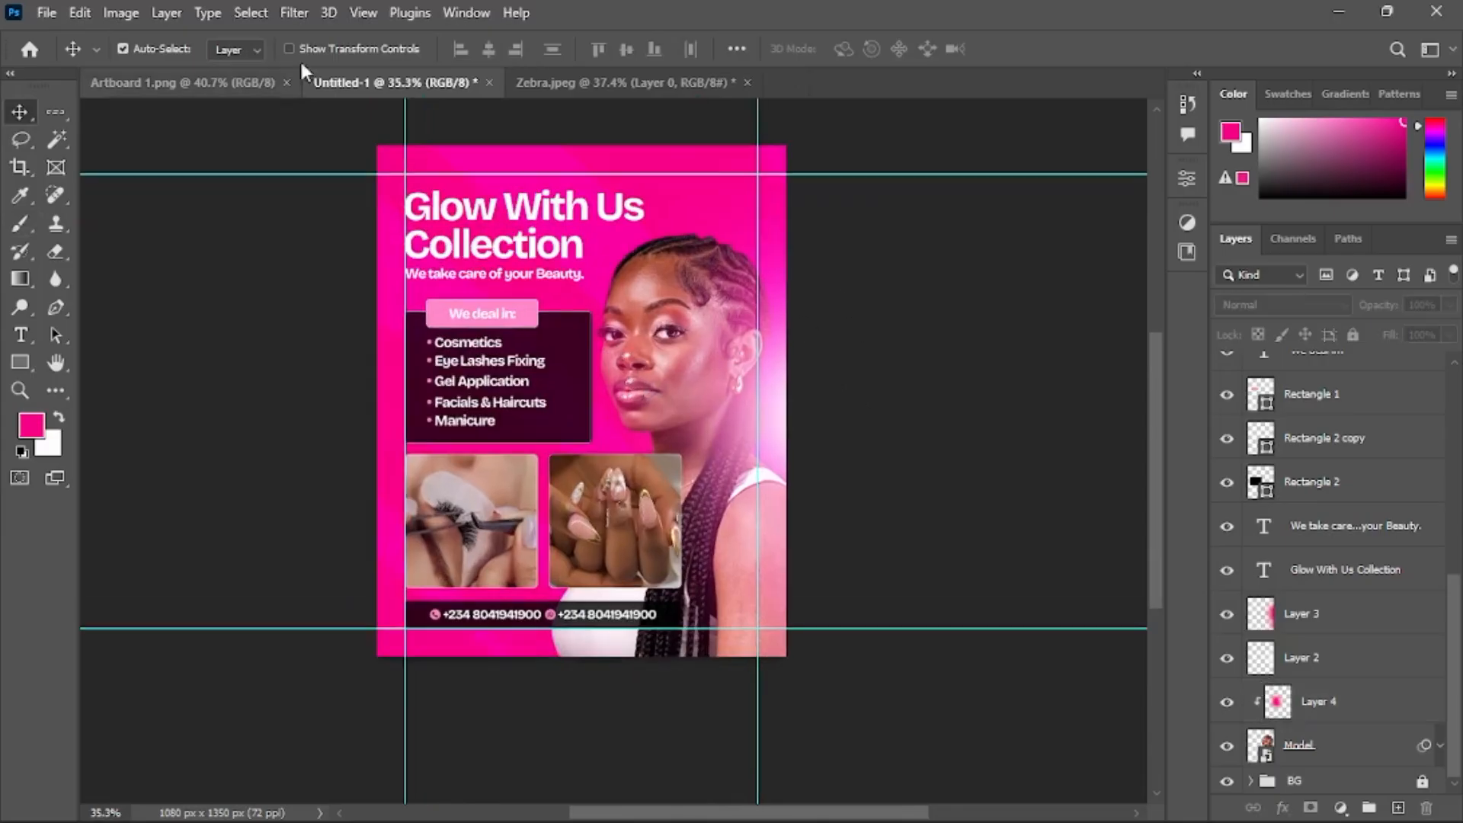
pyautogui.click(363, 13)
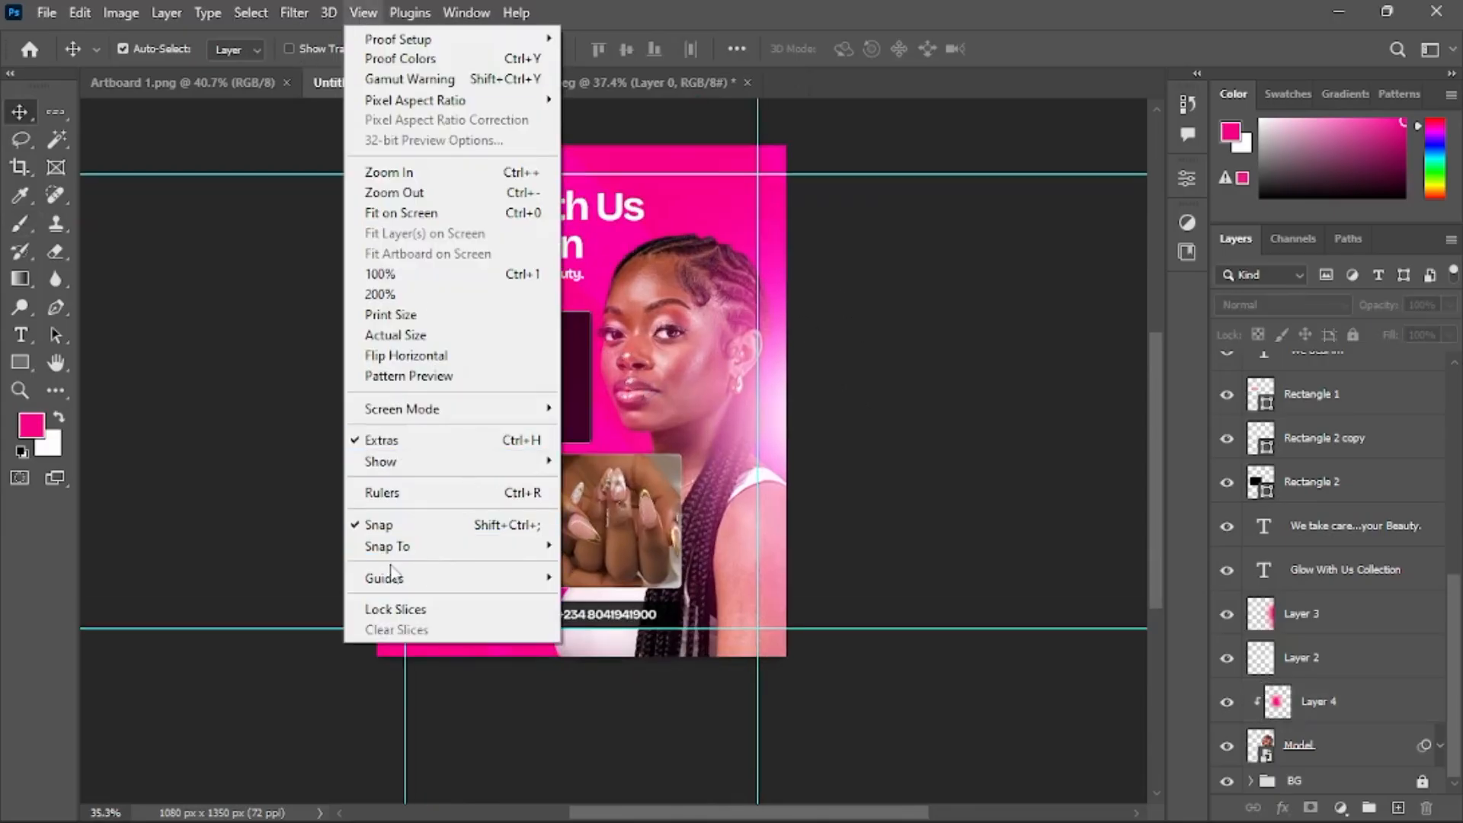
pyautogui.moveTo(405, 585)
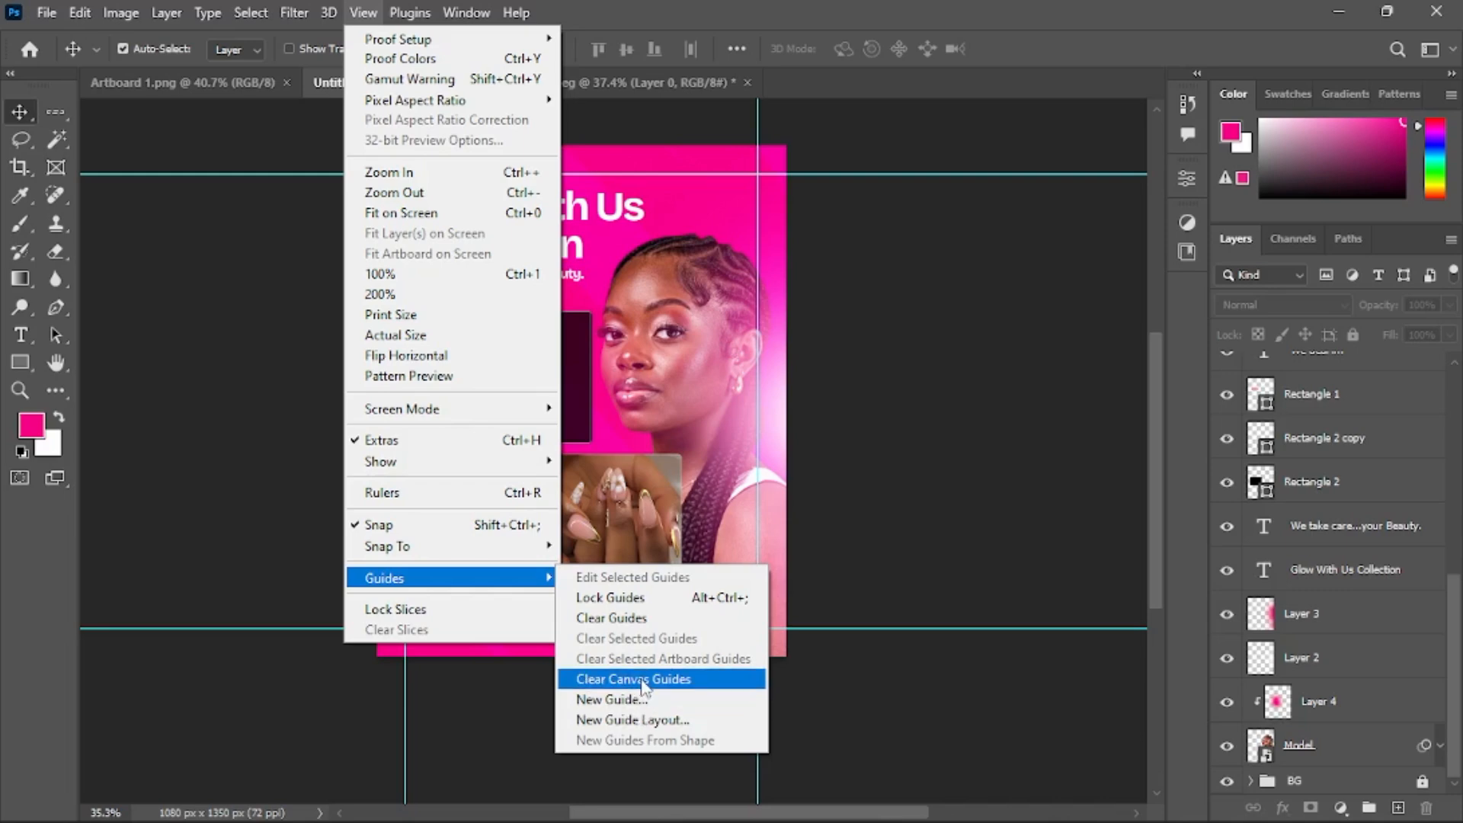
pyautogui.click(648, 618)
# Toggle the Sample reference layer's visibility to compare the flyer with it, then reselect Layer 4
pyautogui.scroll(1, 848, 358)
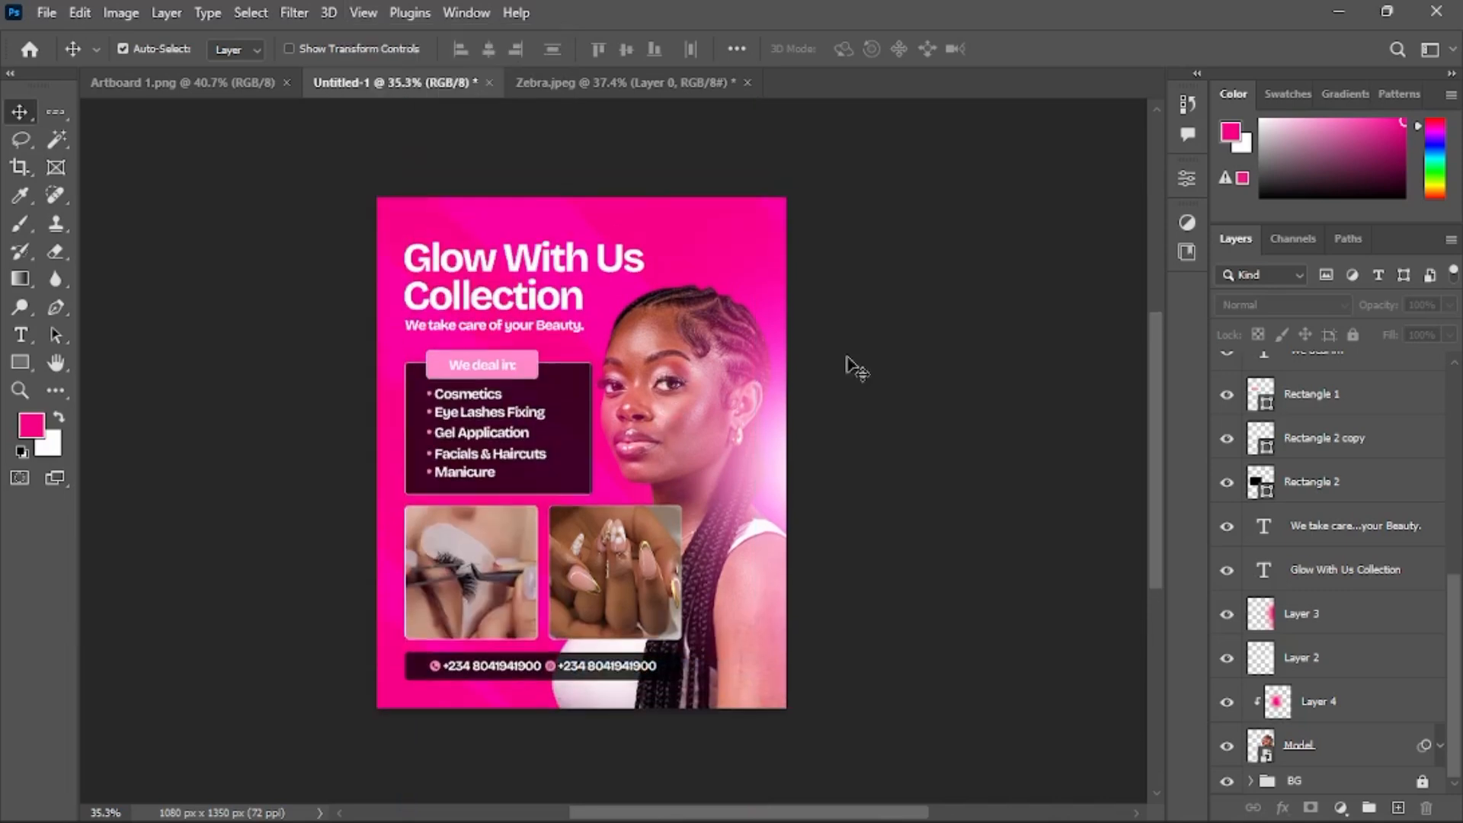
pyautogui.scroll(1, 918, 404)
pyautogui.scroll(2, 677, 448)
pyautogui.scroll(-2, 677, 448)
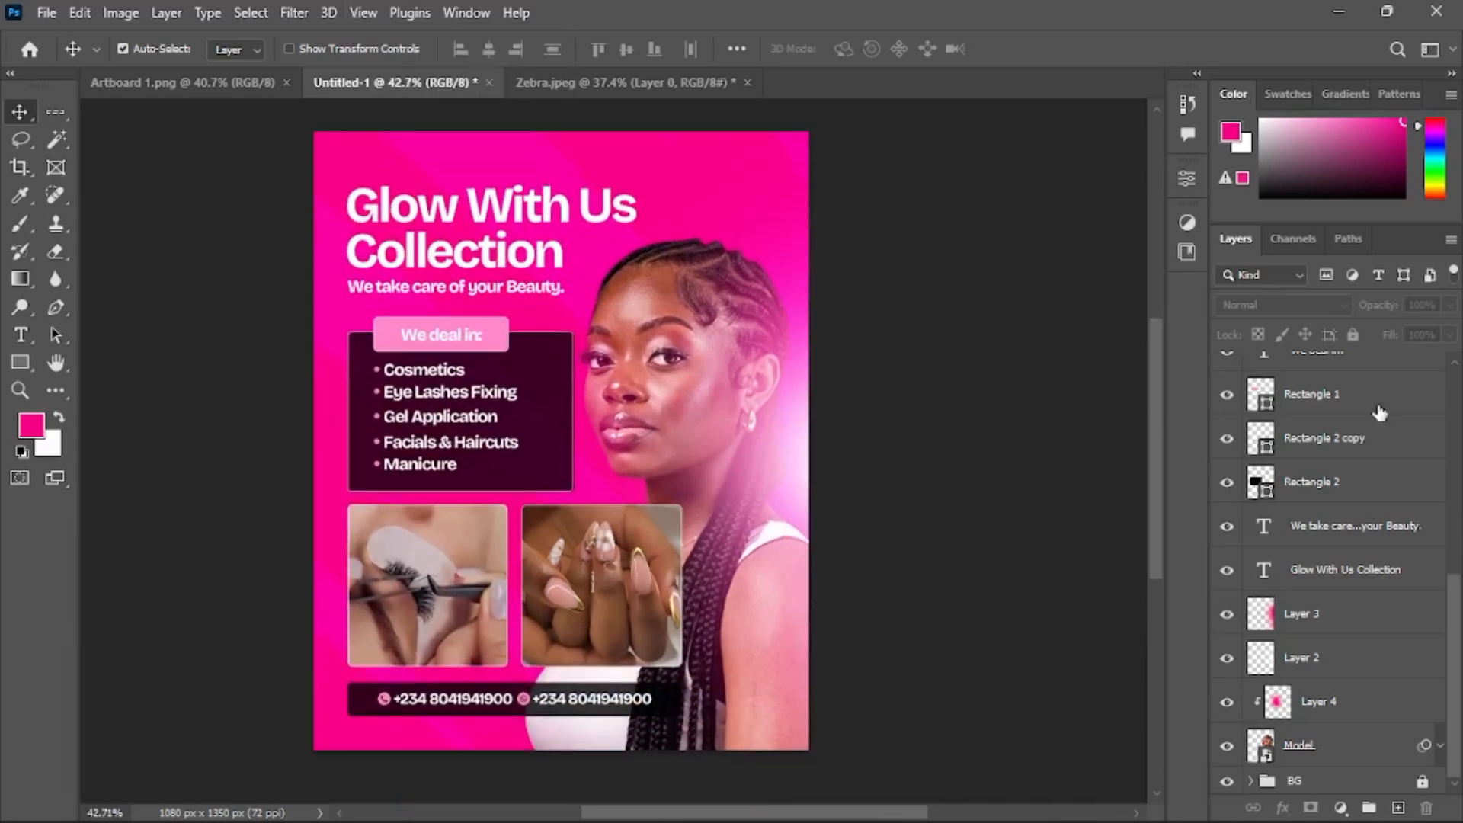
pyautogui.scroll(4, 1326, 418)
pyautogui.scroll(5, 1269, 420)
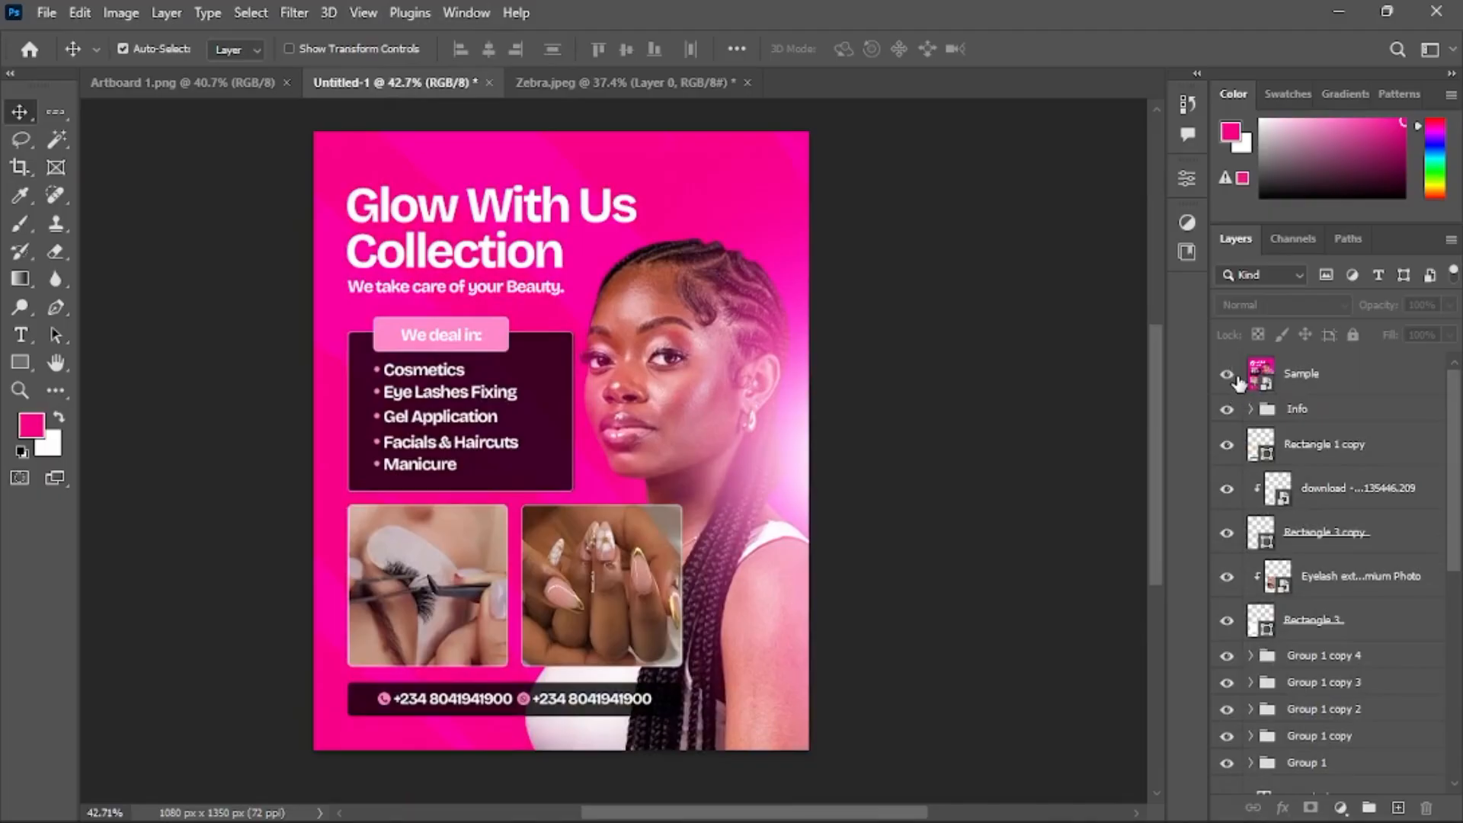
pyautogui.click(1236, 378)
pyautogui.click(1235, 377)
pyautogui.click(1235, 378)
pyautogui.click(1235, 377)
pyautogui.click(1228, 374)
pyautogui.click(1227, 374)
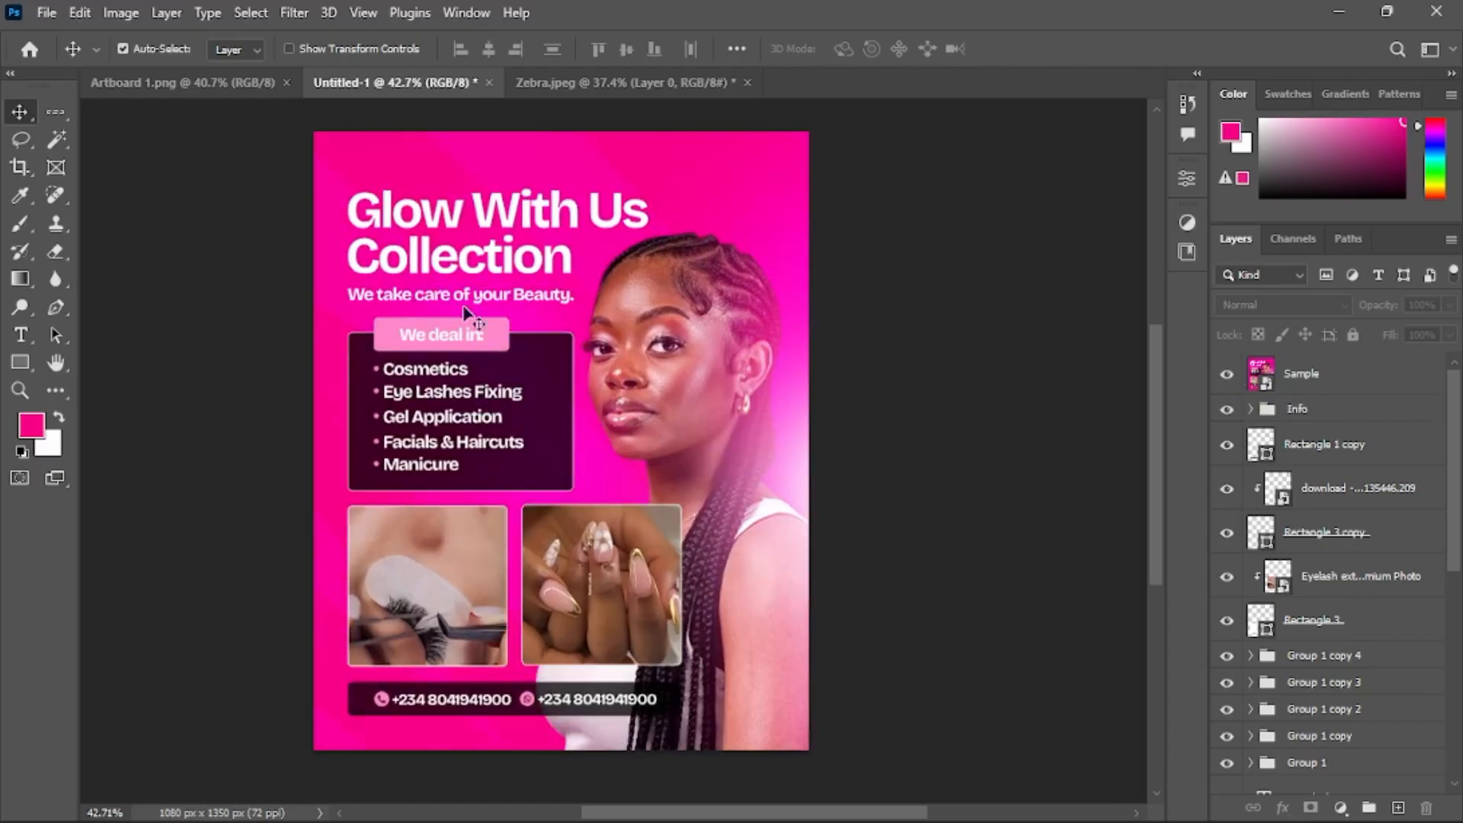
pyautogui.click(1227, 374)
pyautogui.scroll(-6, 1348, 457)
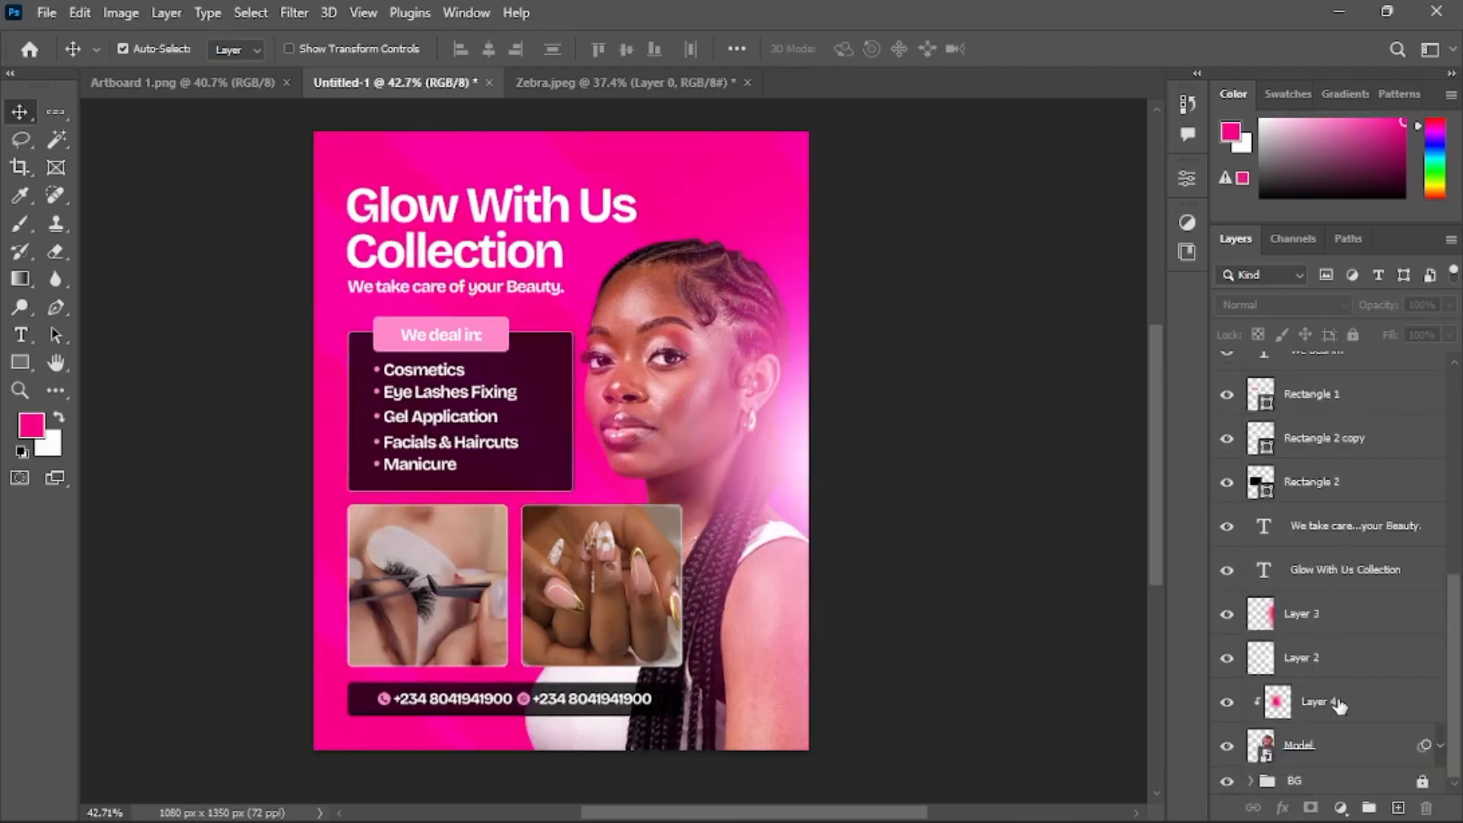
pyautogui.click(1339, 707)
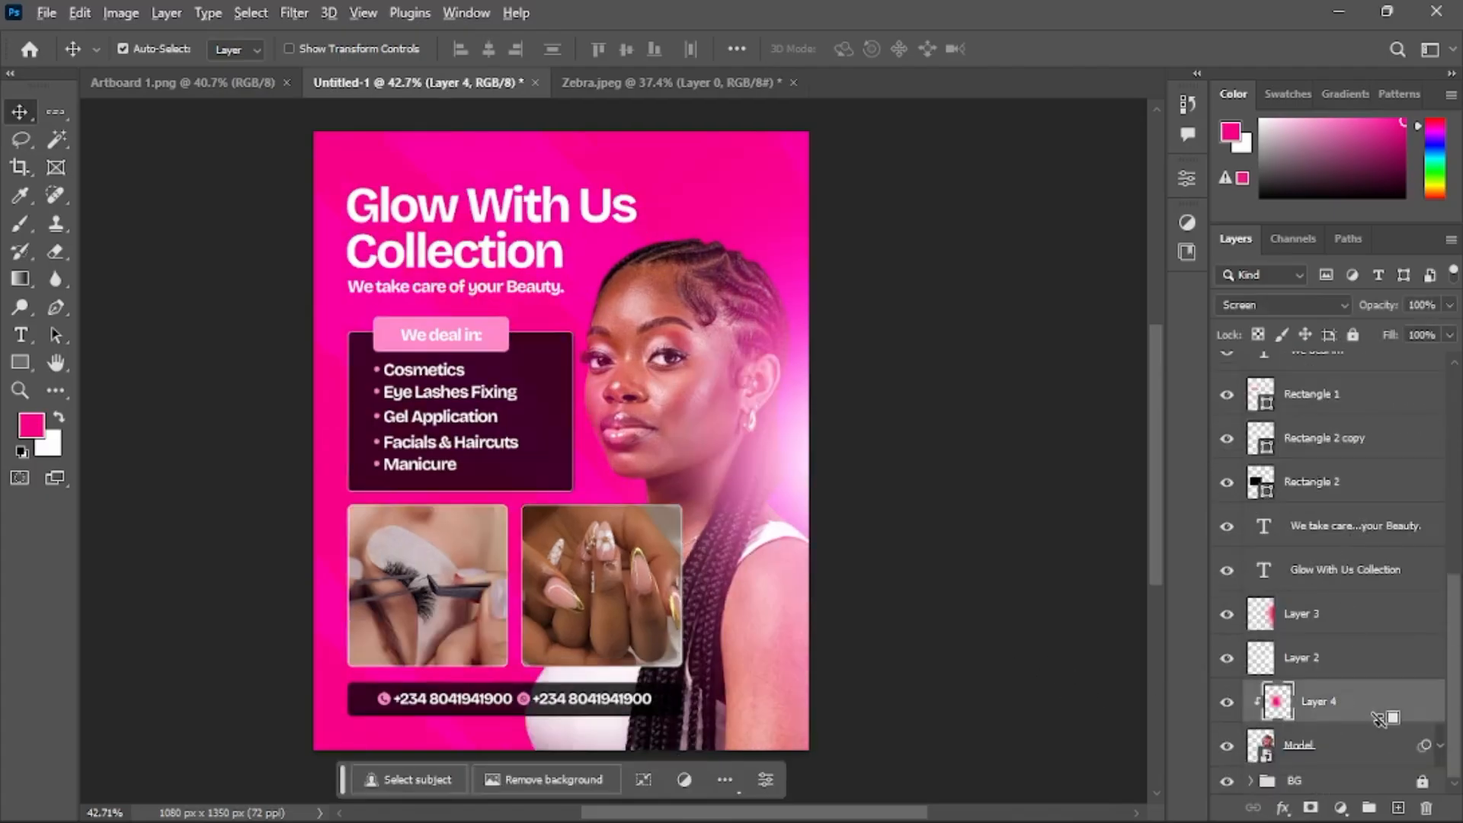
# Zoom out to review the whole finished flyer and deselect all layers
pyautogui.press('b')
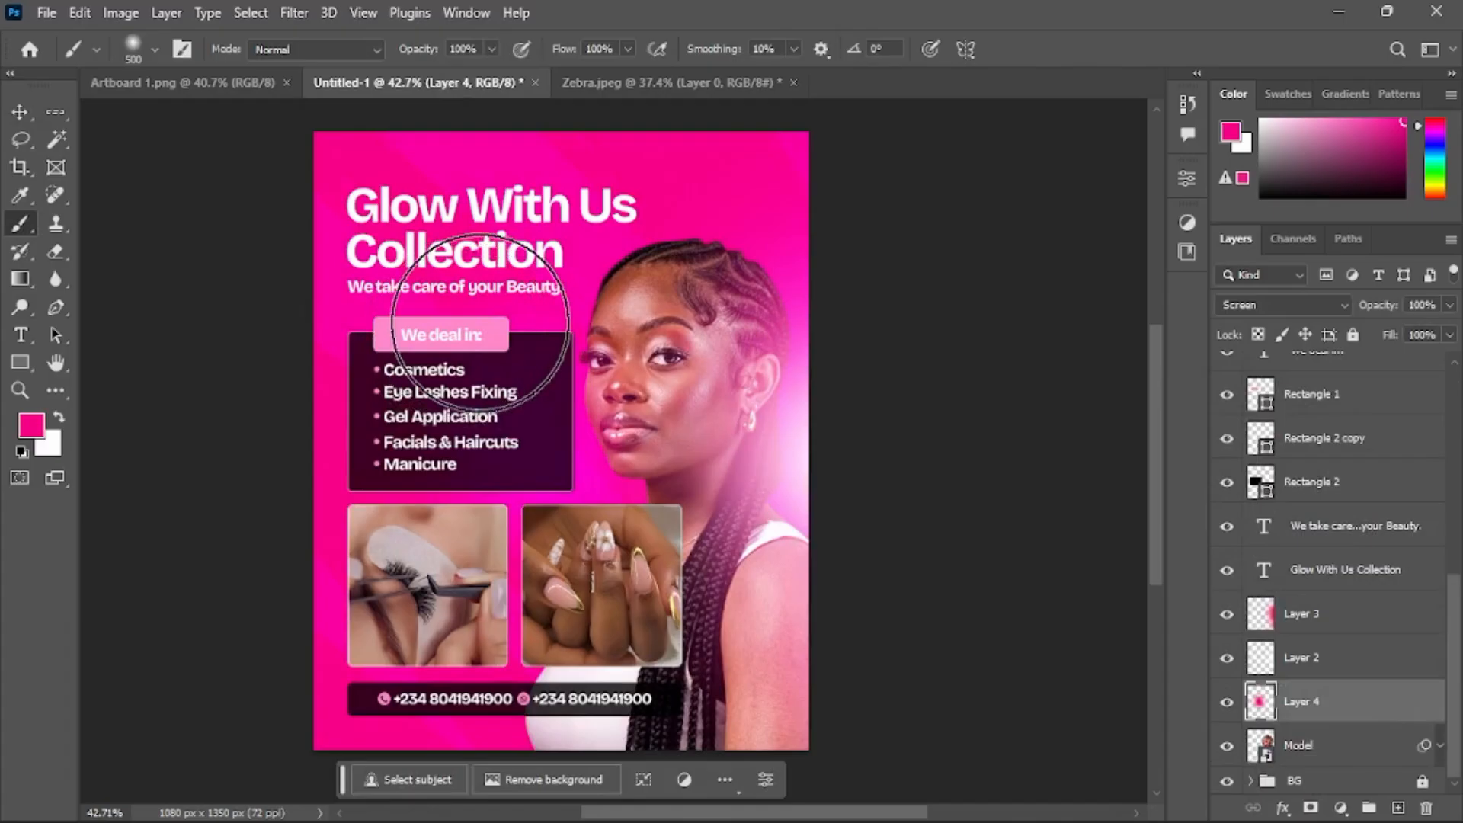
pyautogui.click(481, 324)
pyautogui.scroll(-3, 579, 321)
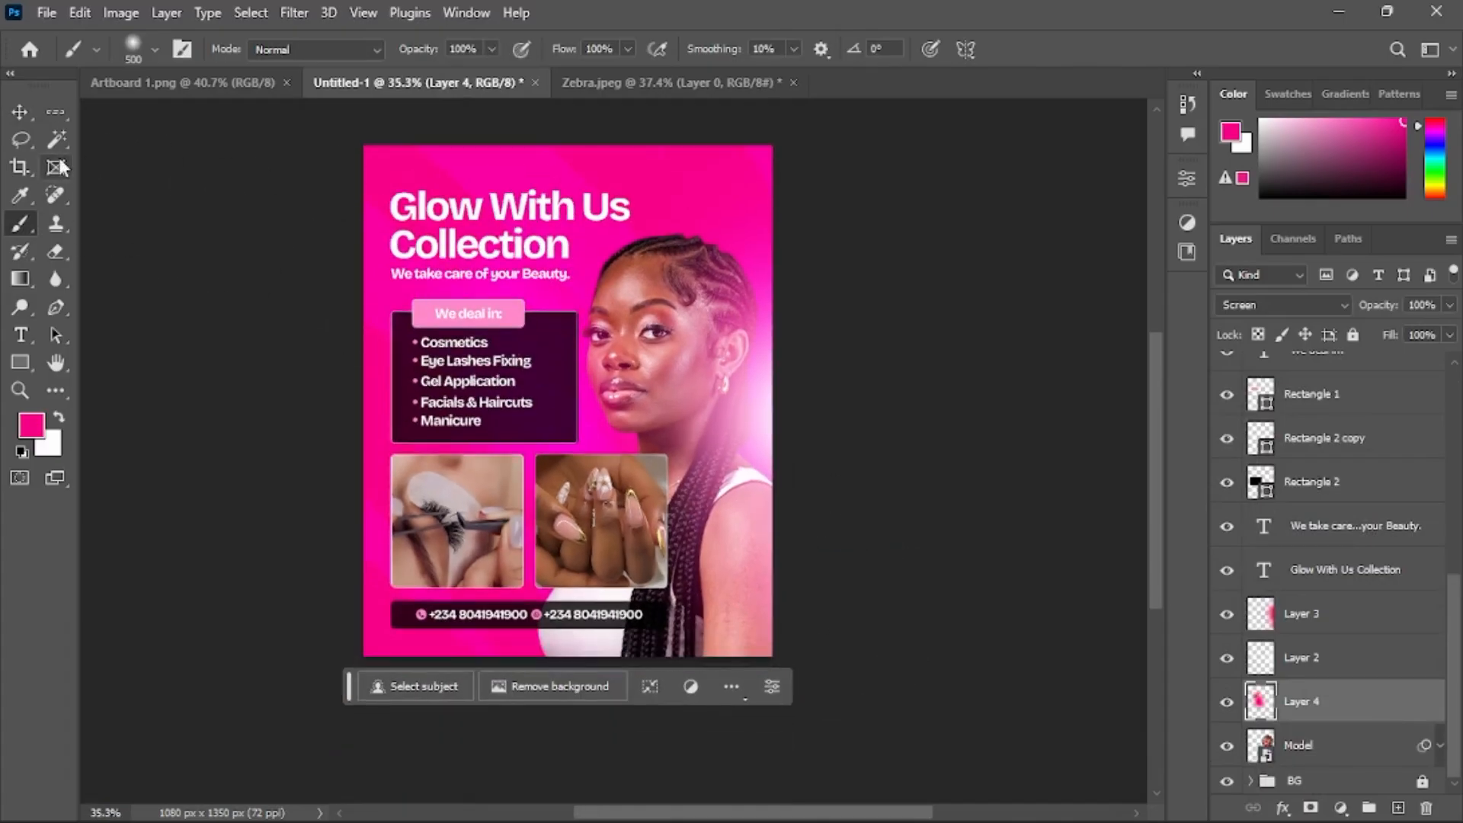
pyautogui.click(19, 112)
pyautogui.scroll(2, 636, 355)
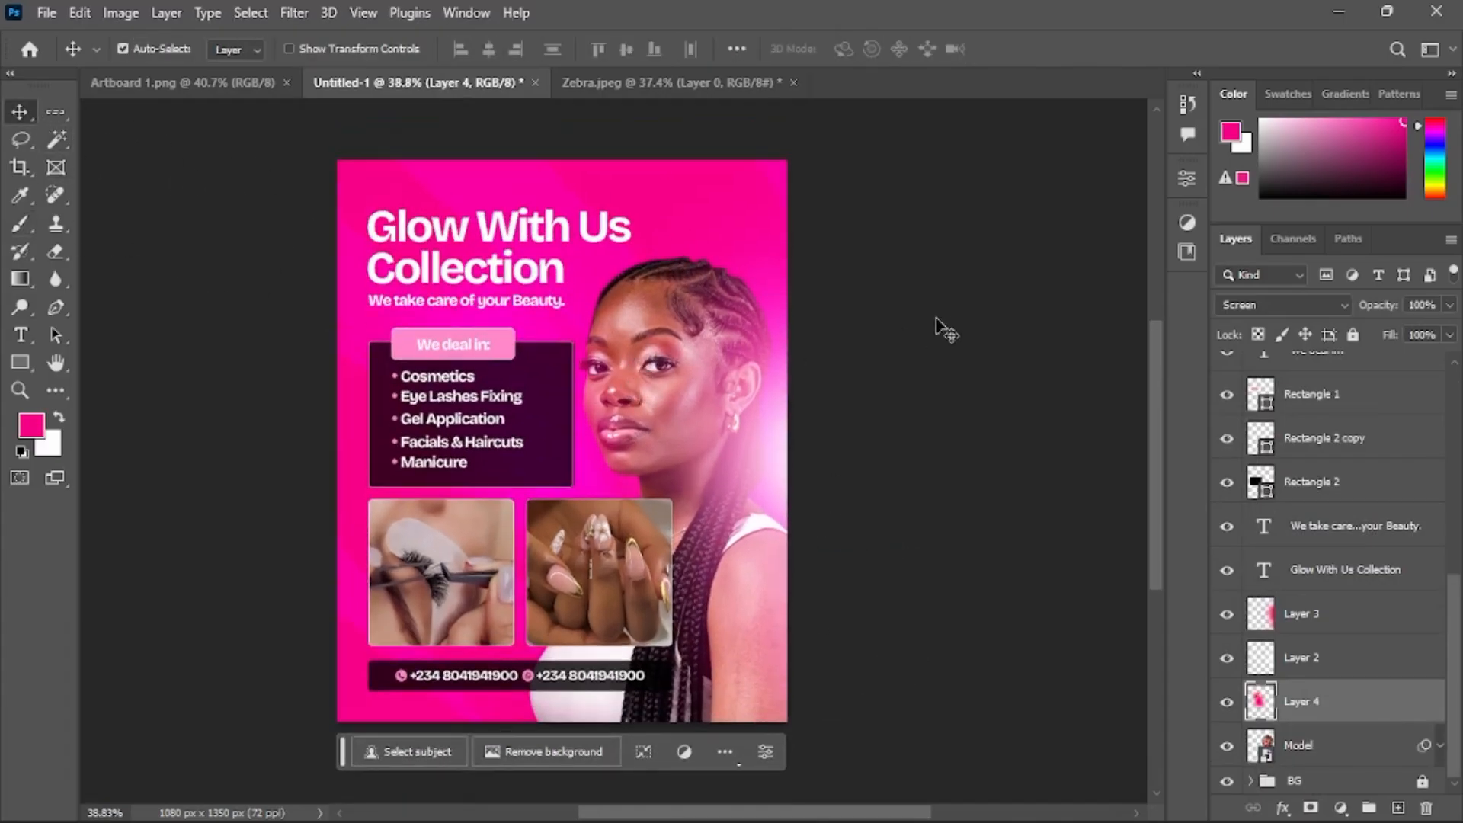
pyautogui.click(947, 315)
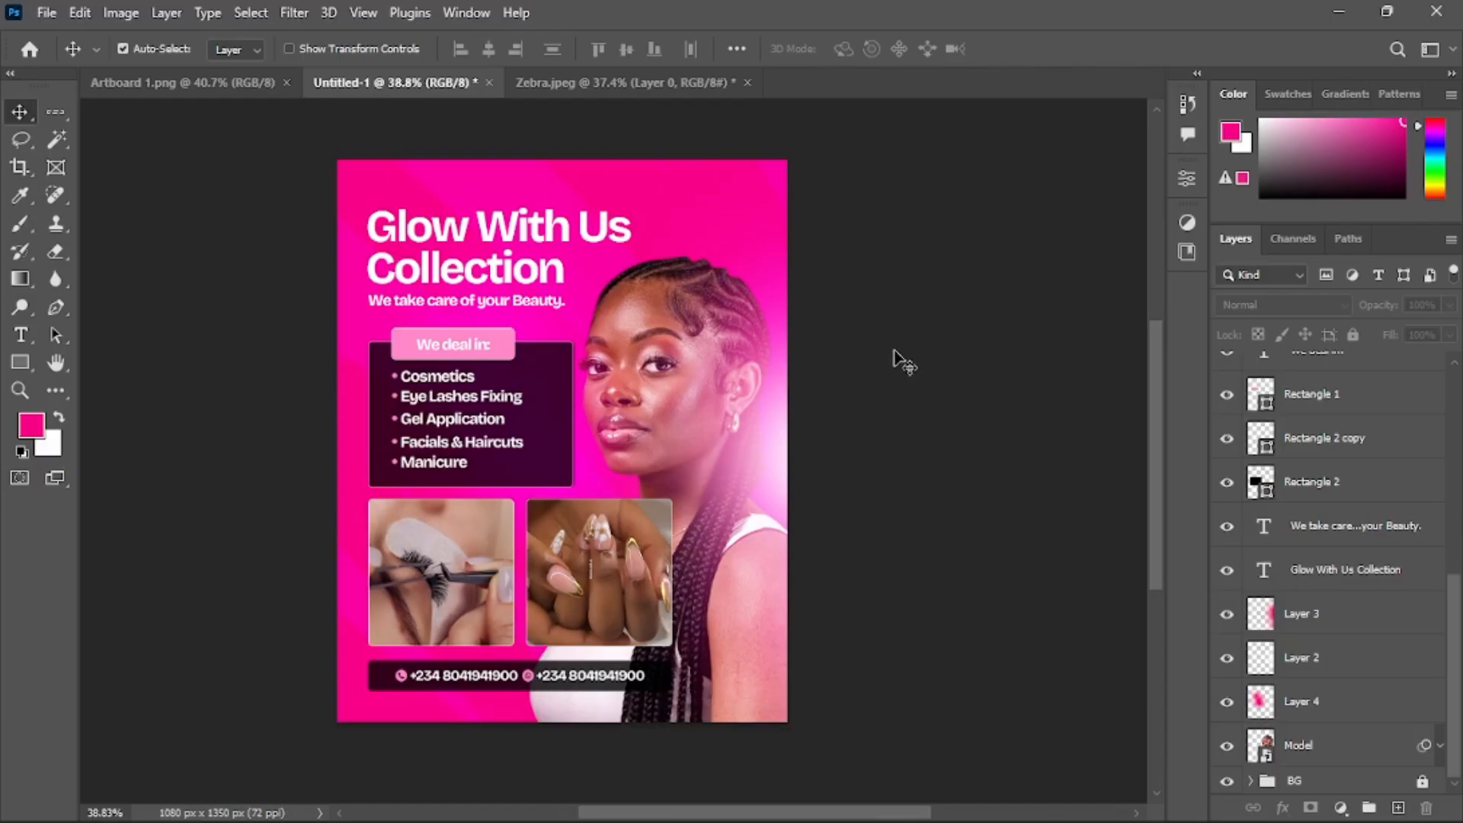
# Open Export As to export the finished flyer
pyautogui.click(46, 13)
pyautogui.click(949, 307)
pyautogui.click(48, 13)
pyautogui.moveTo(195, 350)
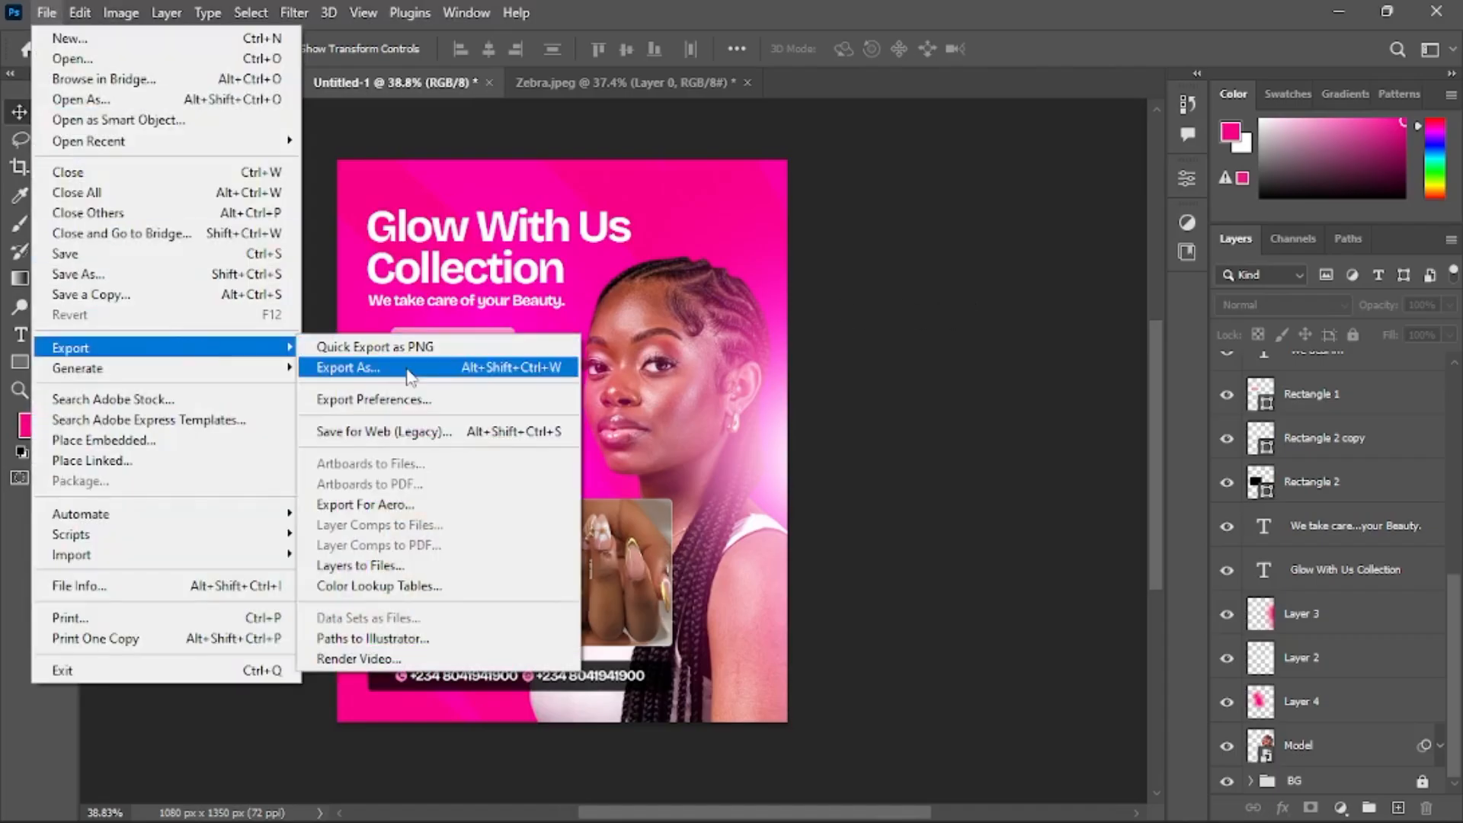
pyautogui.click(823, 364)
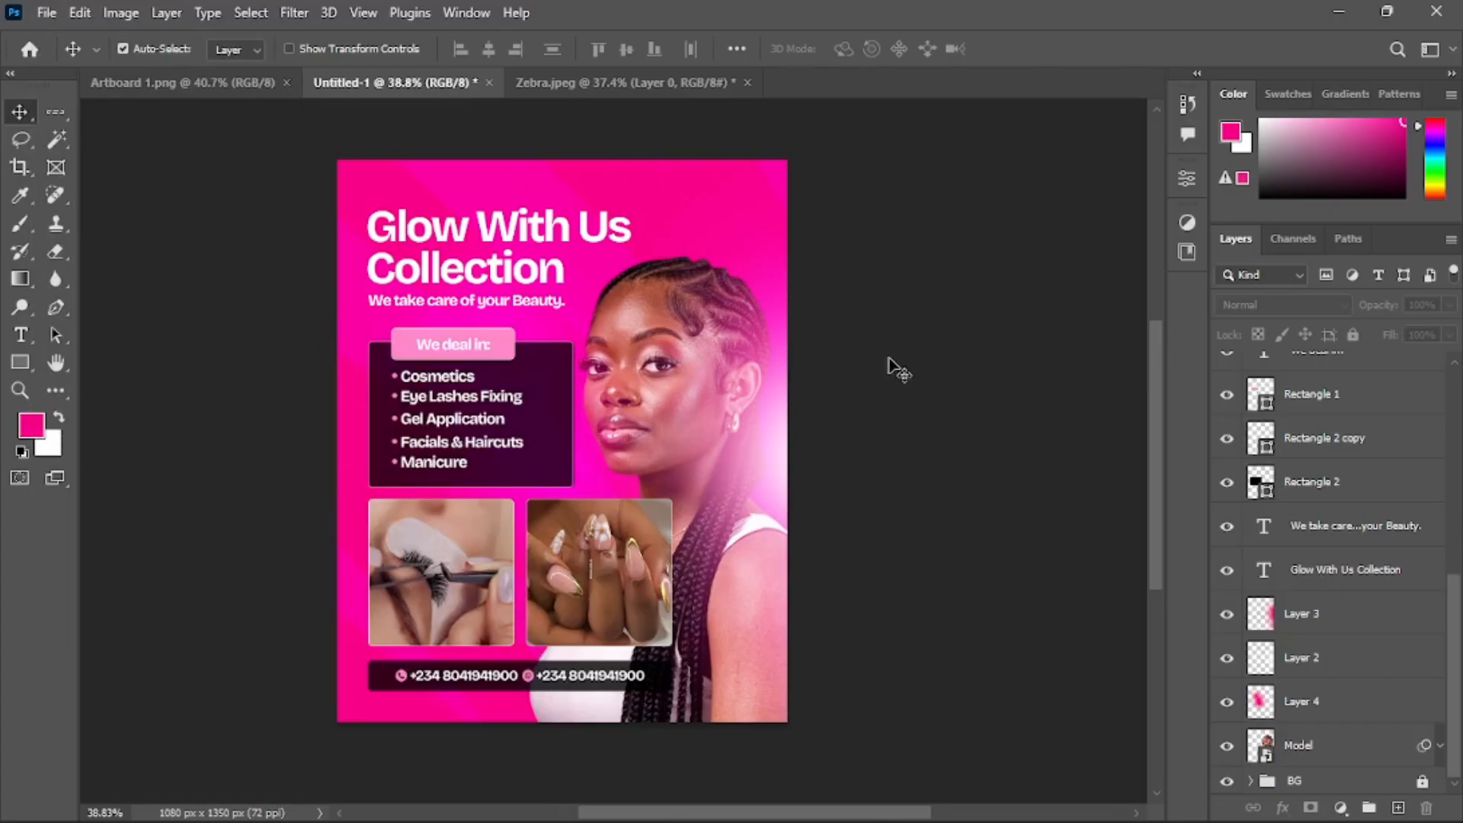